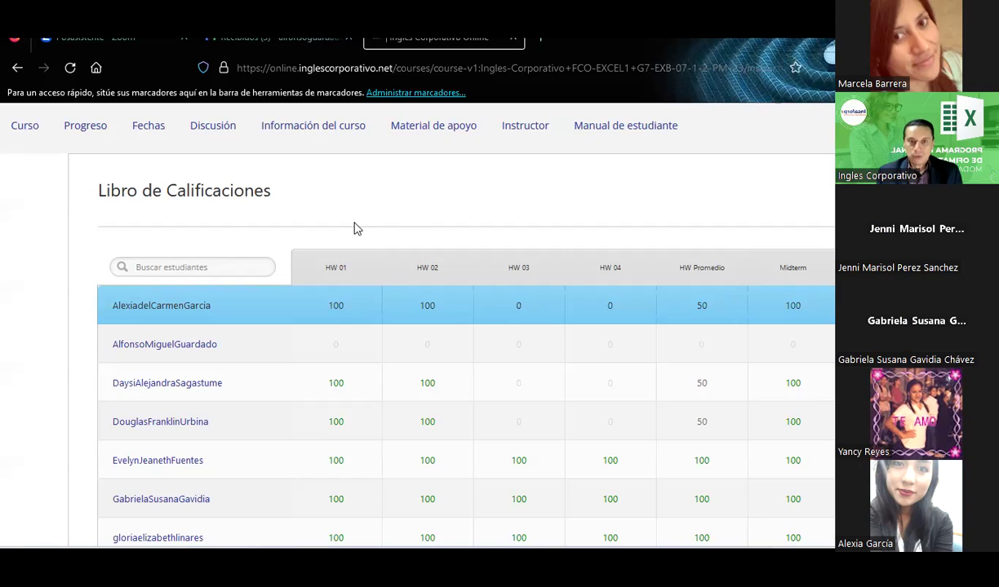
# Scroll through the gradebook, viewing its second page and returning to the first
pyautogui.scroll(-2, 353, 229)
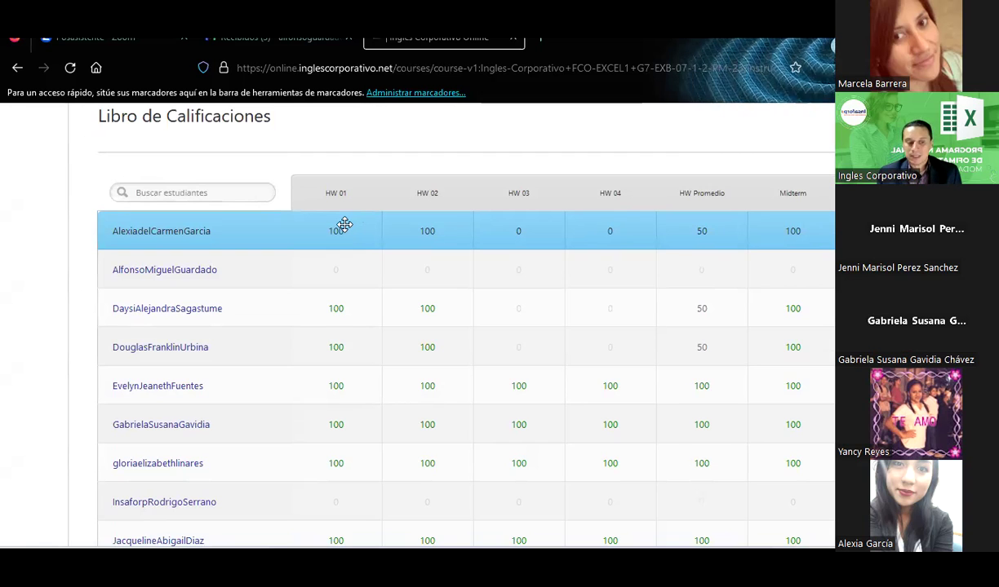
pyautogui.moveTo(344, 225)
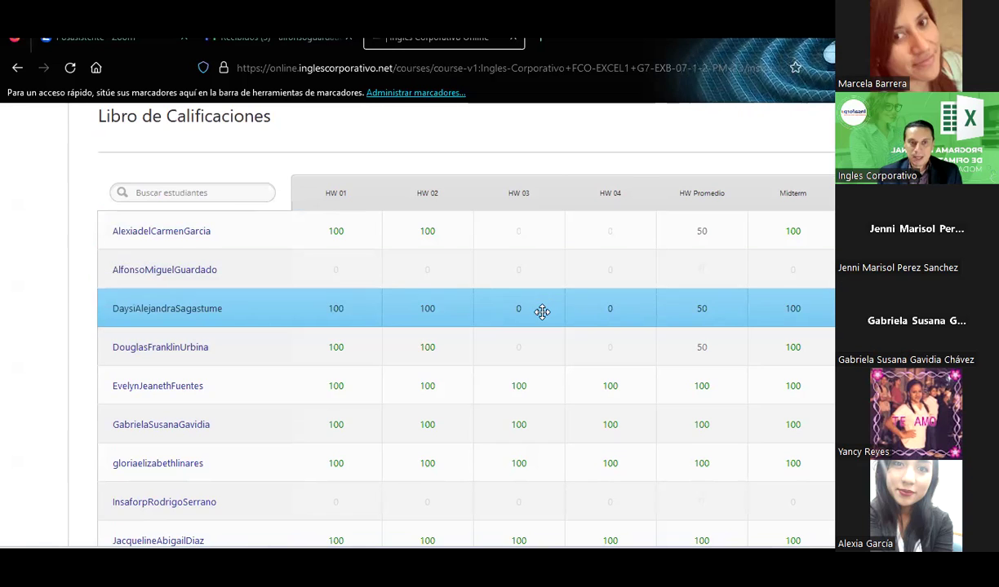
pyautogui.scroll(-3, 539, 338)
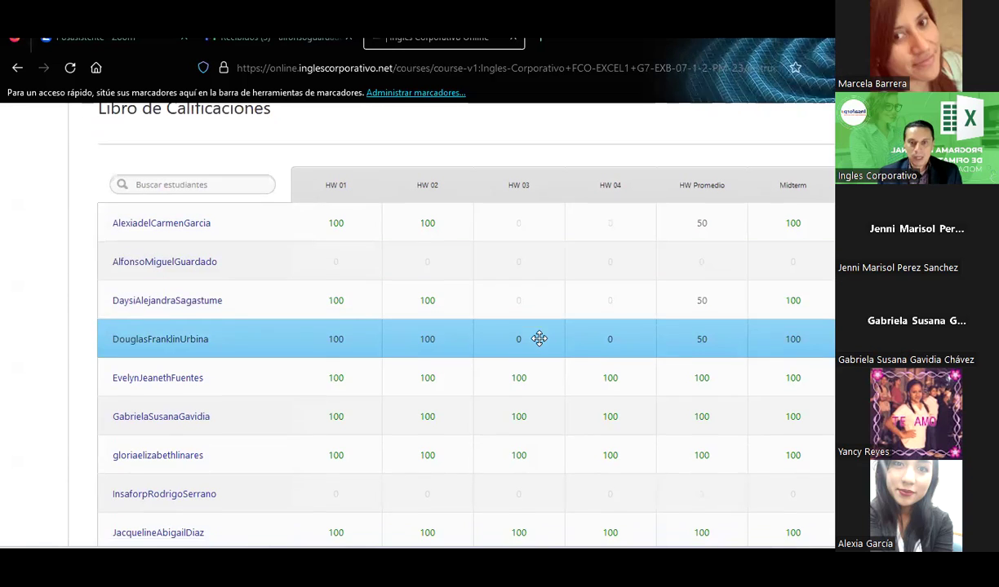
pyautogui.scroll(-1, 540, 338)
pyautogui.scroll(-2, 540, 338)
pyautogui.scroll(-1, 540, 338)
pyautogui.scroll(-2, 539, 338)
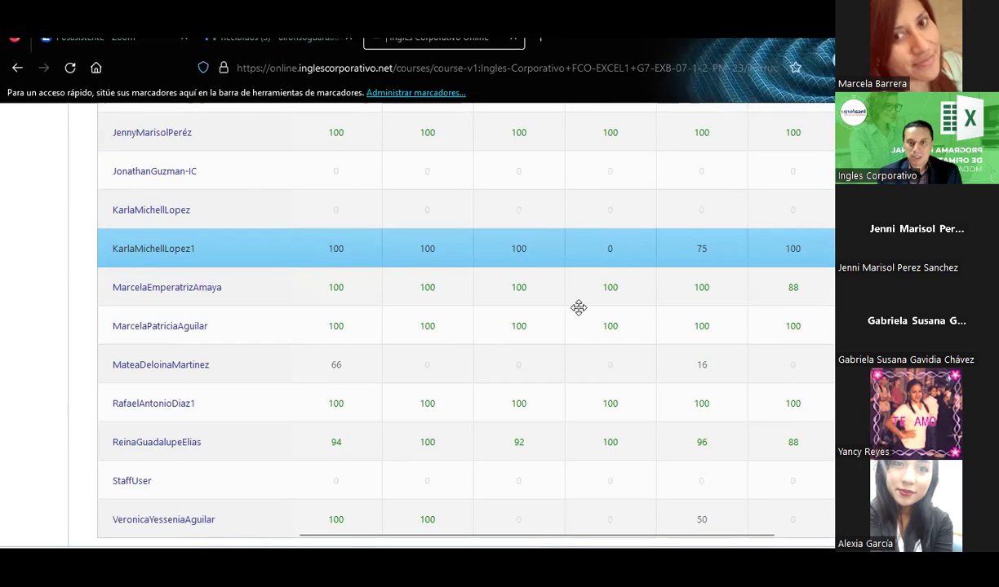
pyautogui.scroll(-1, 576, 324)
pyautogui.scroll(-2, 576, 324)
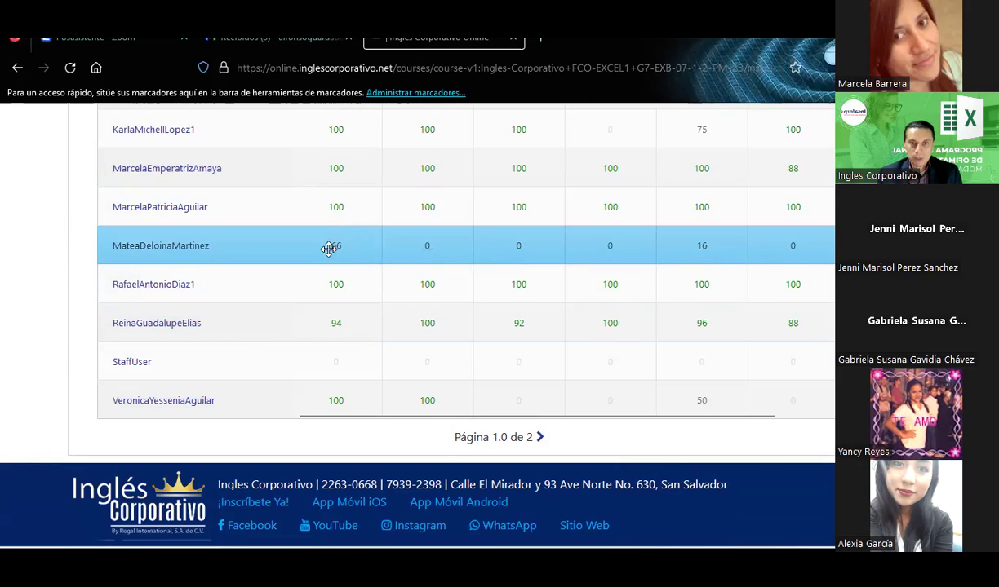
pyautogui.click(539, 438)
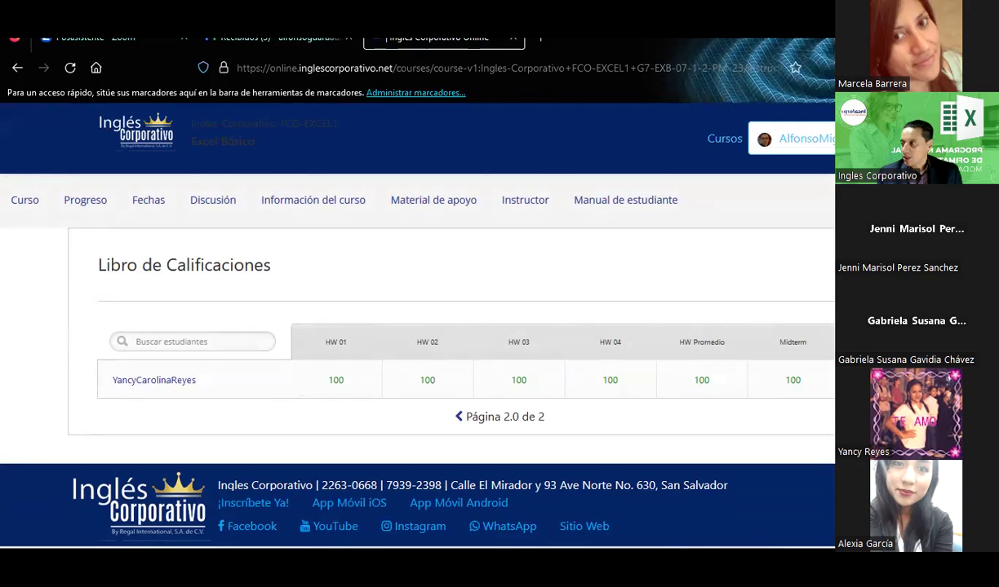
pyautogui.click(460, 416)
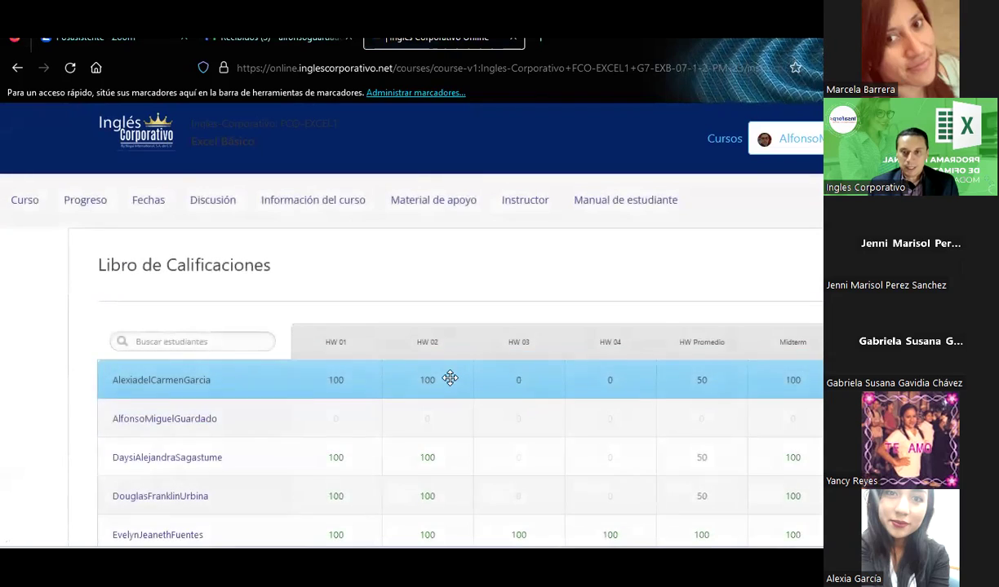
# Bring up the Excel Básico Portada cover sheet and select an empty cell
pyautogui.scroll(-5, 456, 382)
pyautogui.scroll(-2, 449, 377)
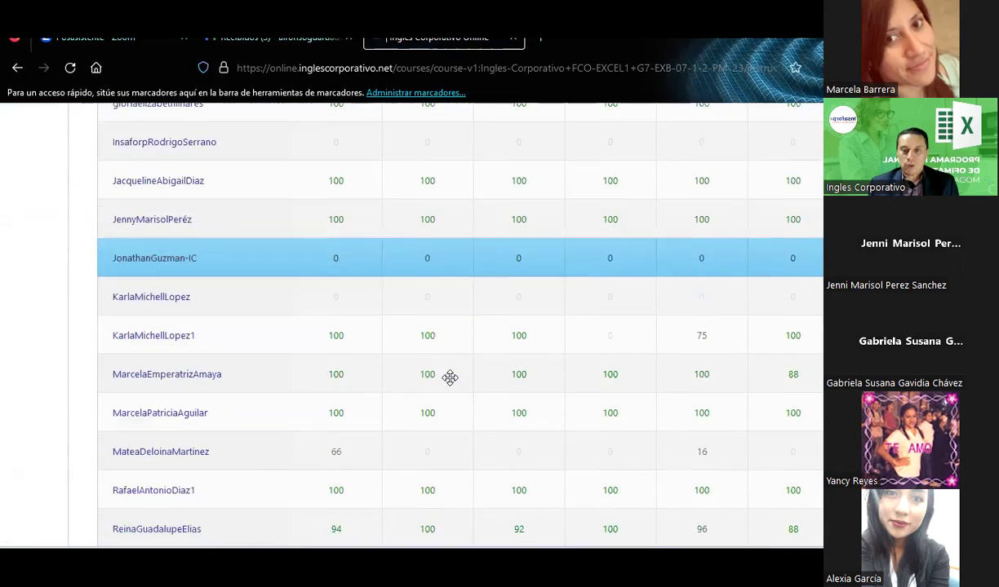
pyautogui.scroll(-2, 449, 378)
pyautogui.scroll(2, 449, 377)
pyautogui.scroll(1, 450, 378)
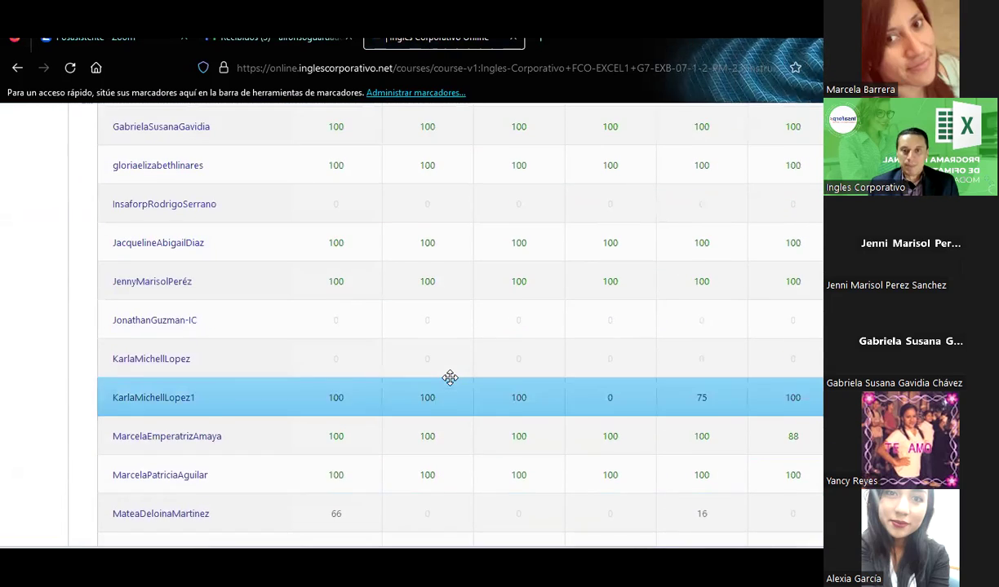
pyautogui.scroll(4, 450, 378)
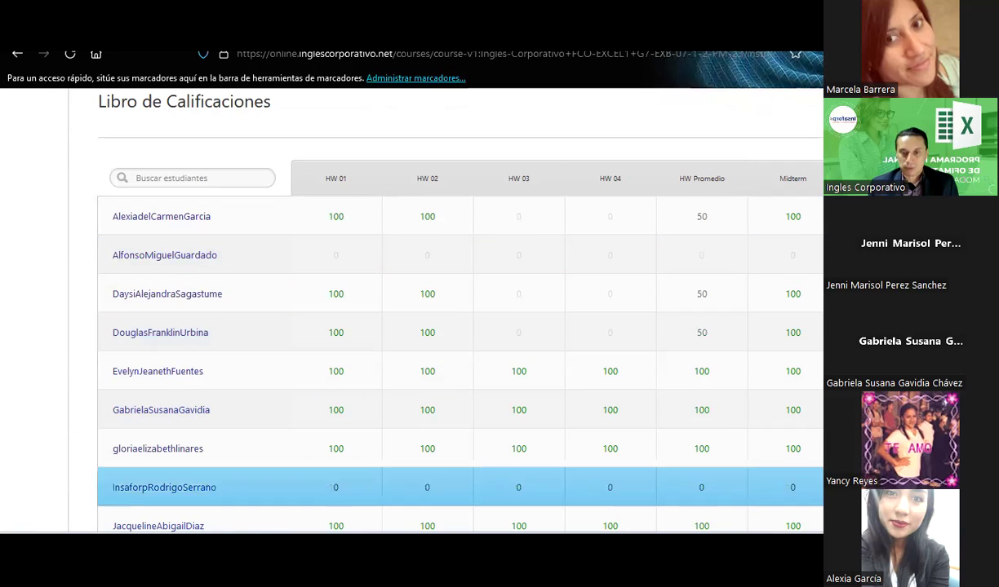
pyautogui.moveTo(708, 530)
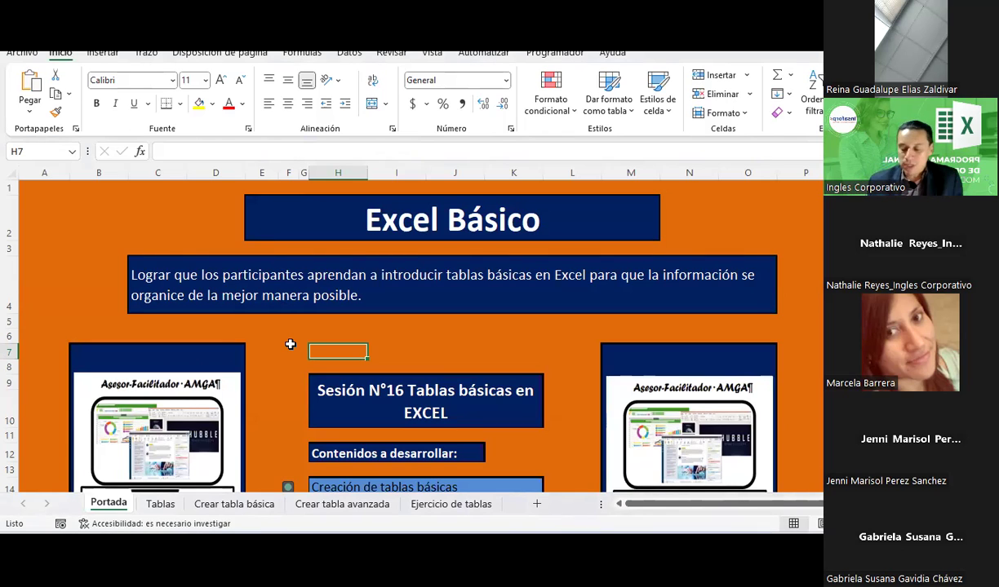
pyautogui.click(788, 336)
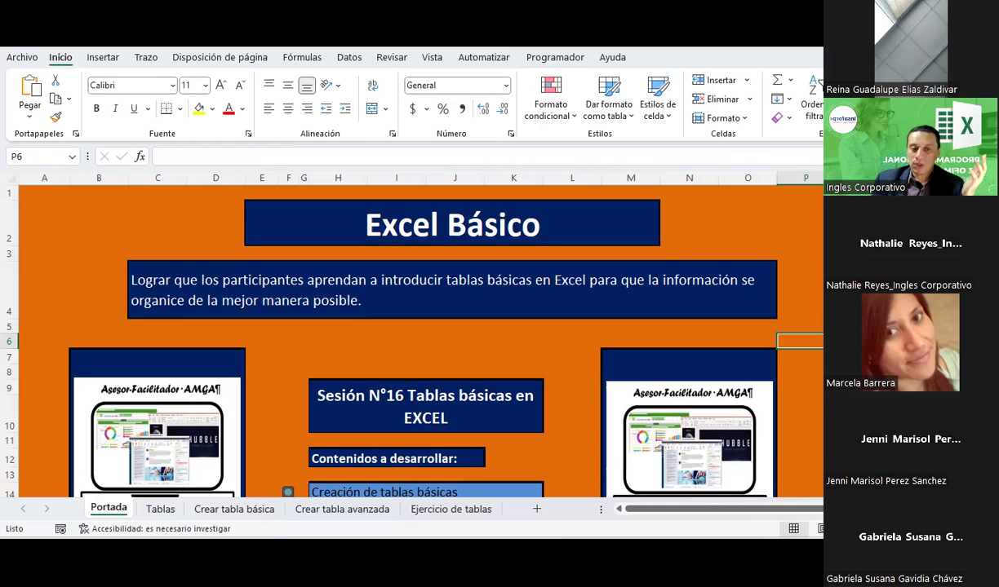
# Switch to the Tablas sheet and select the sales table from Vendedor through row 13
pyautogui.click(160, 510)
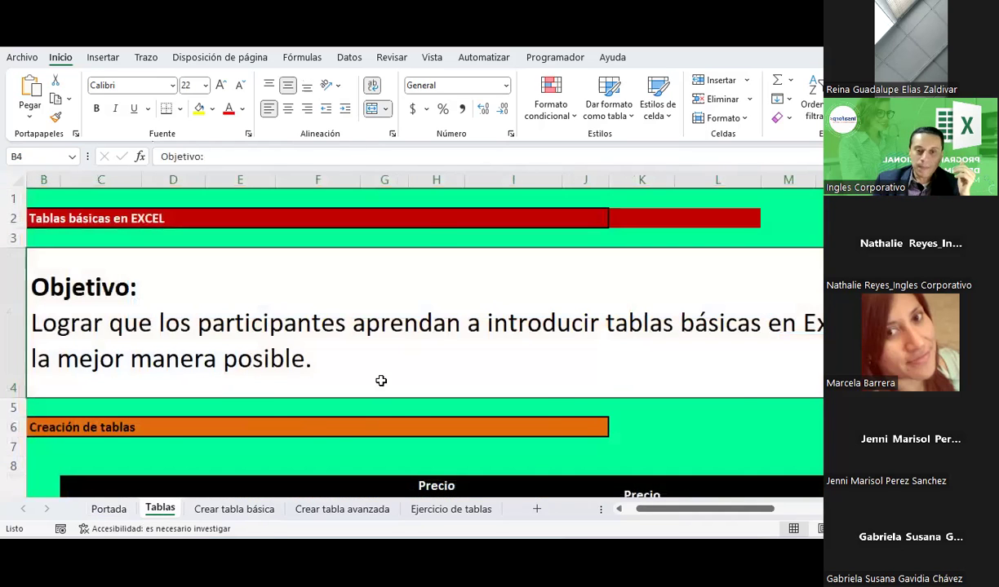
pyautogui.scroll(-2, 379, 381)
pyautogui.scroll(-2, 381, 381)
pyautogui.click(498, 238)
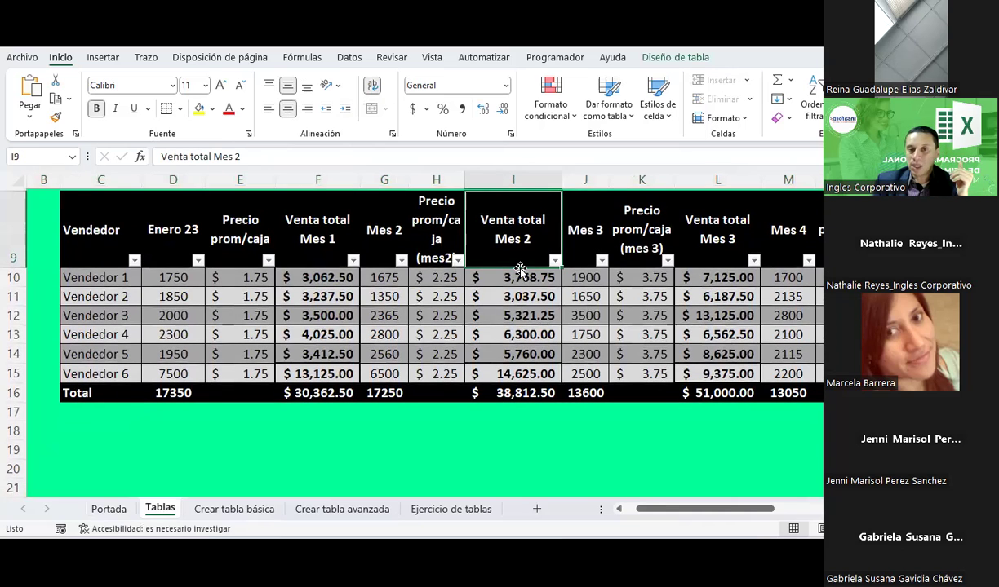
pyautogui.click(298, 253)
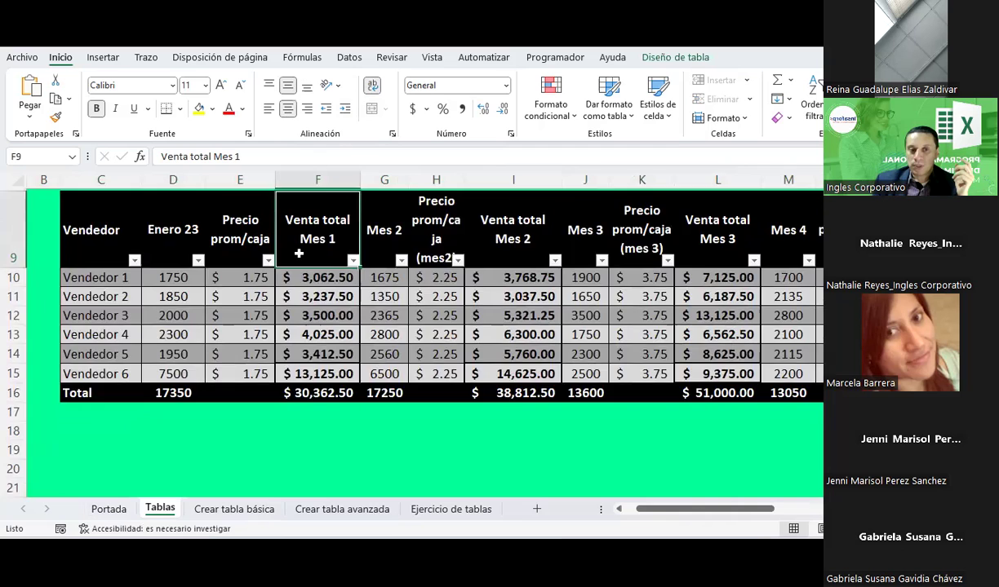
pyautogui.scroll(1, 299, 254)
pyautogui.moveTo(86, 287)
pyautogui.mouseDown()
pyautogui.moveTo(795, 398)
pyautogui.moveTo(795, 431)
pyautogui.mouseUp()
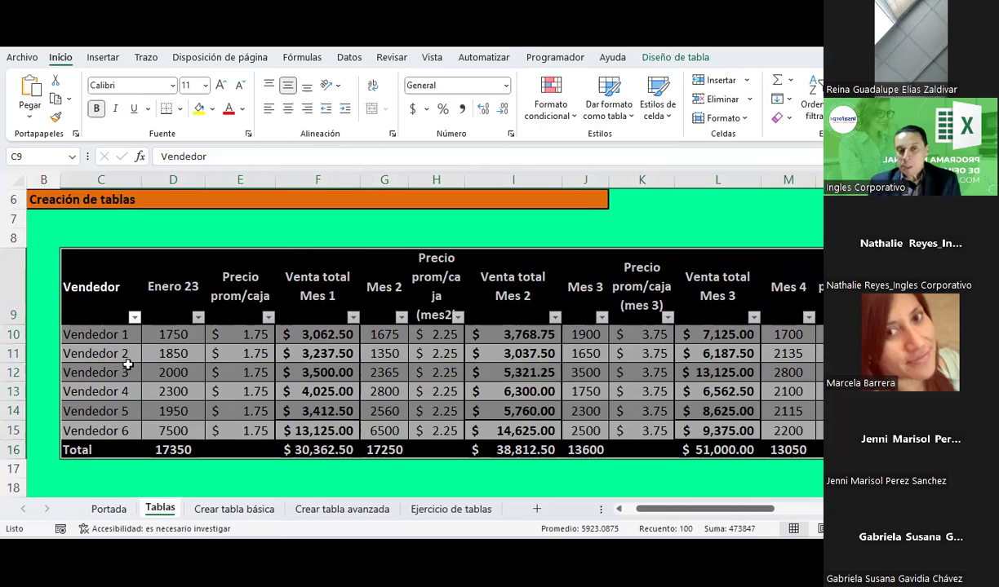
# Review the row 9 headers from Enero 23 through Precio prom/caja (mes 4)
pyautogui.click(186, 299)
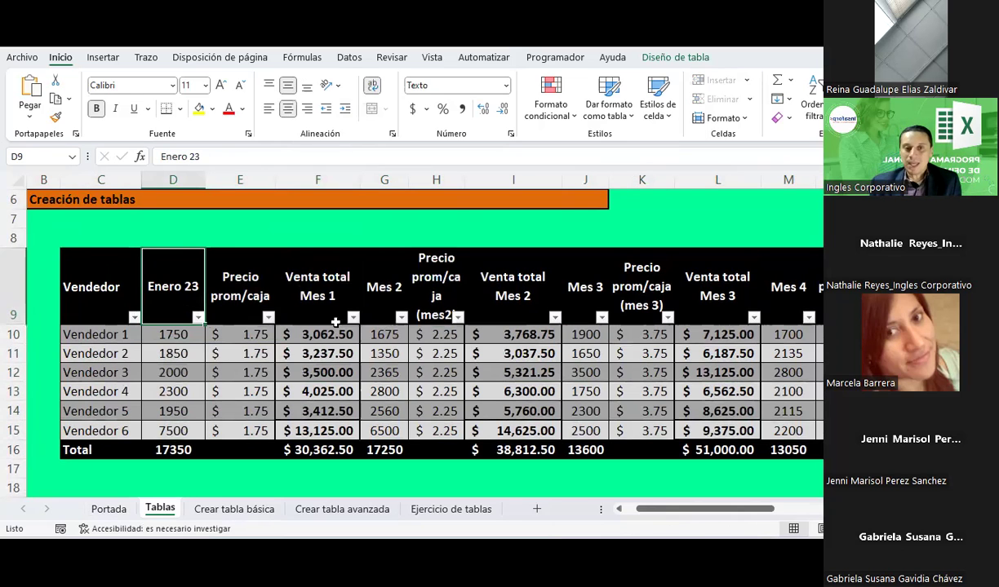
pyautogui.click(369, 297)
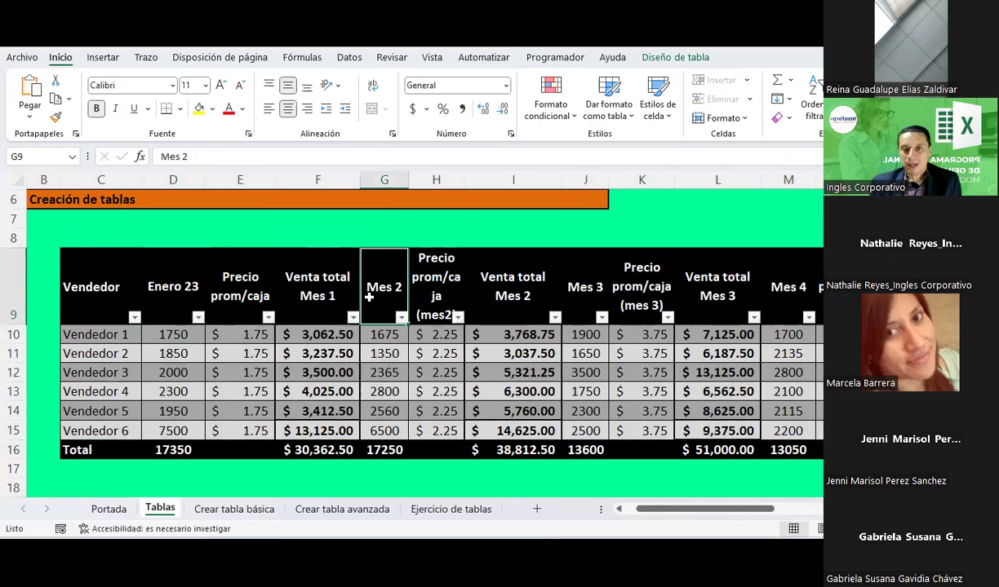
pyautogui.click(611, 294)
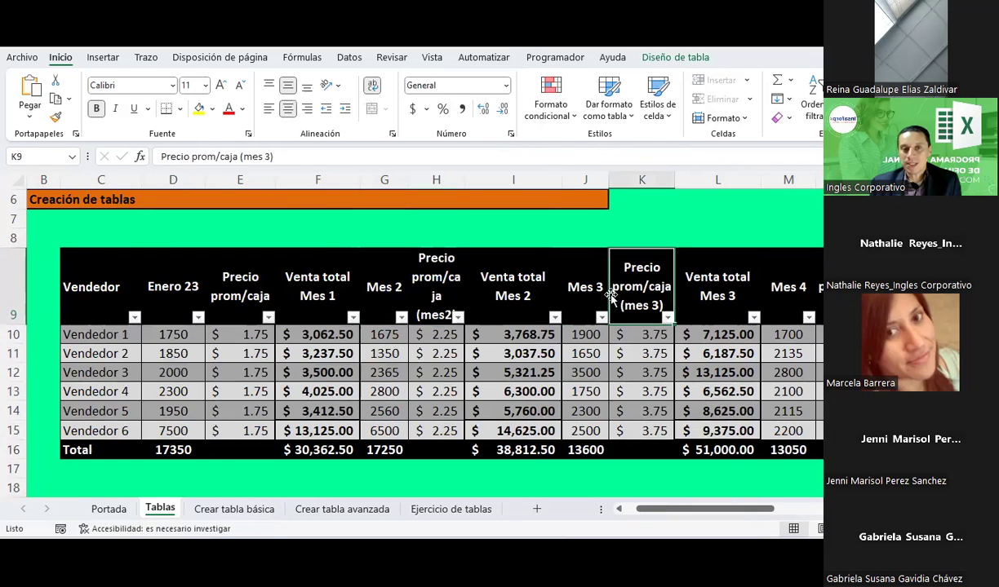
pyautogui.click(231, 272)
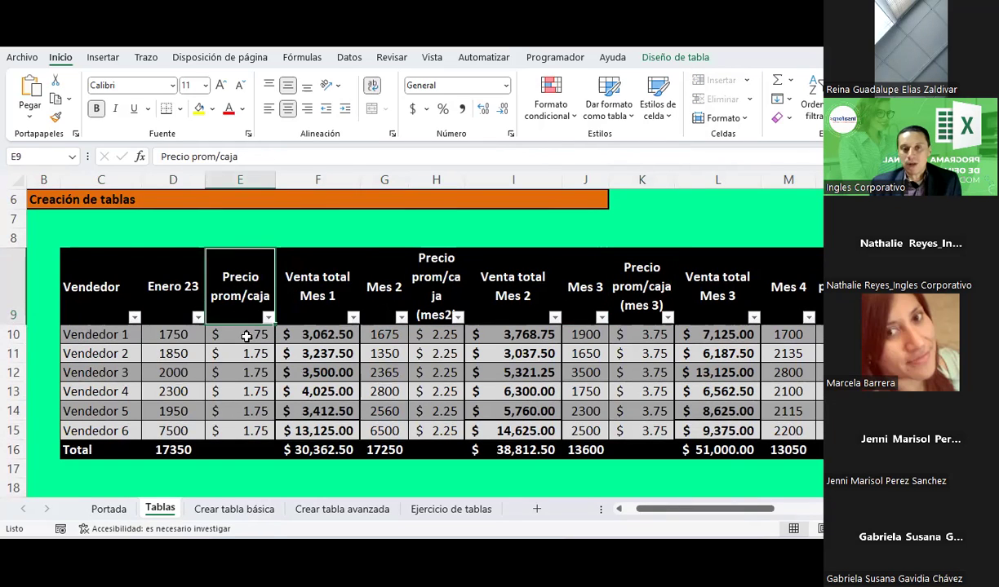
pyautogui.click(311, 287)
pyautogui.click(439, 289)
pyautogui.click(505, 285)
pyautogui.click(656, 277)
pyautogui.click(702, 282)
pyautogui.click(820, 285)
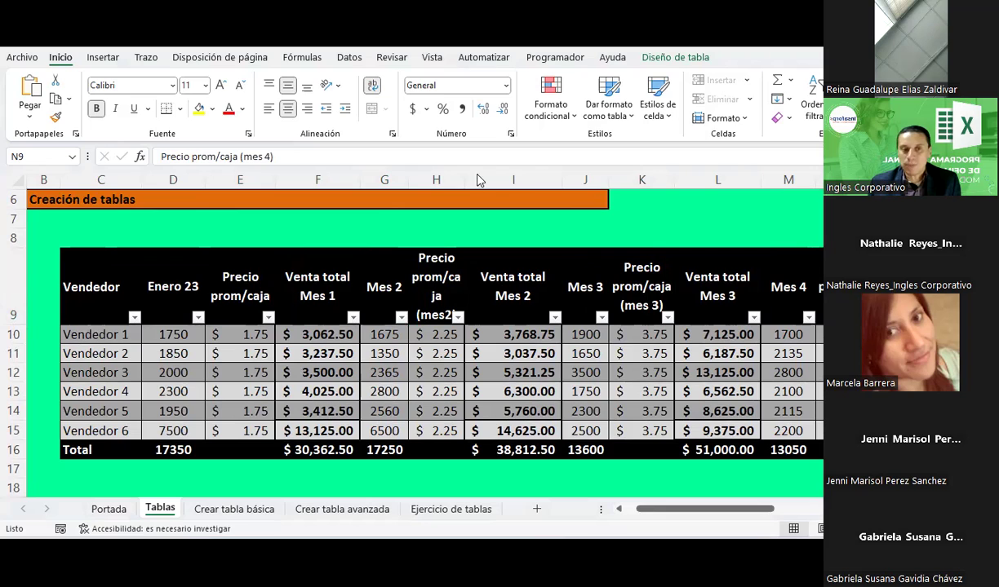
# Recheck the Venta total and Precio prom/caja headers, then select empty cell E8
pyautogui.click(611, 275)
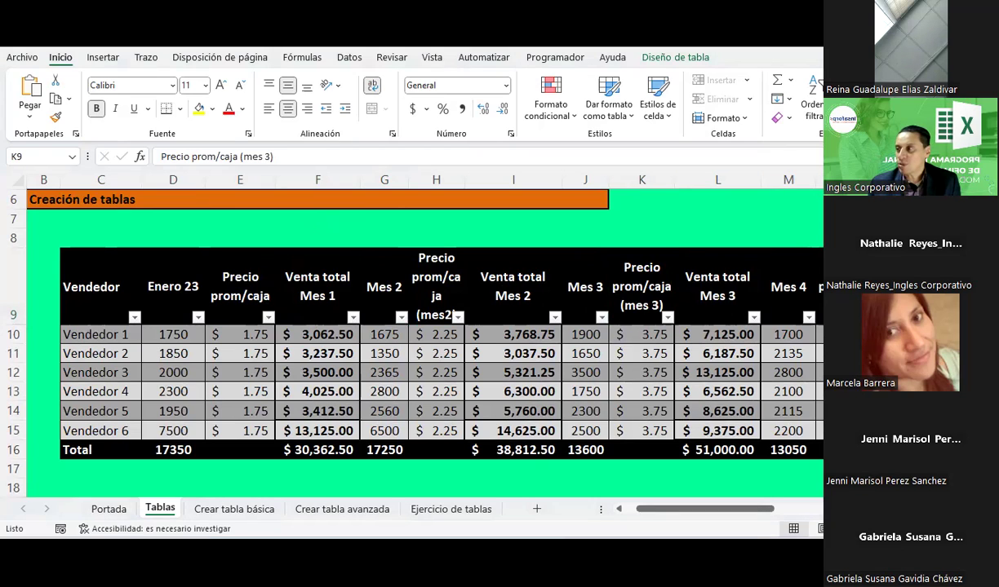
pyautogui.click(343, 293)
pyautogui.click(468, 297)
pyautogui.click(608, 285)
pyautogui.click(922, 287)
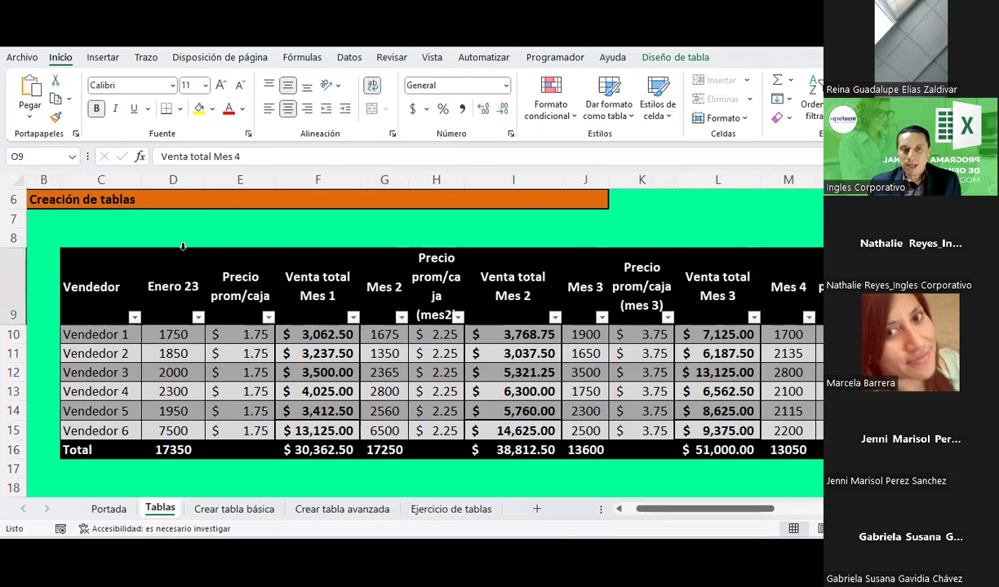
pyautogui.click(174, 291)
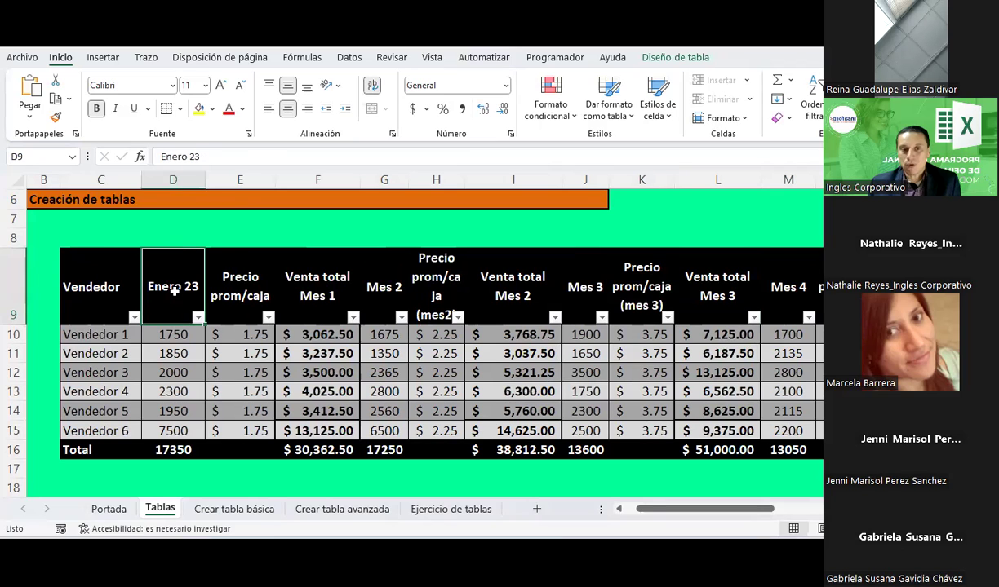
pyautogui.click(245, 237)
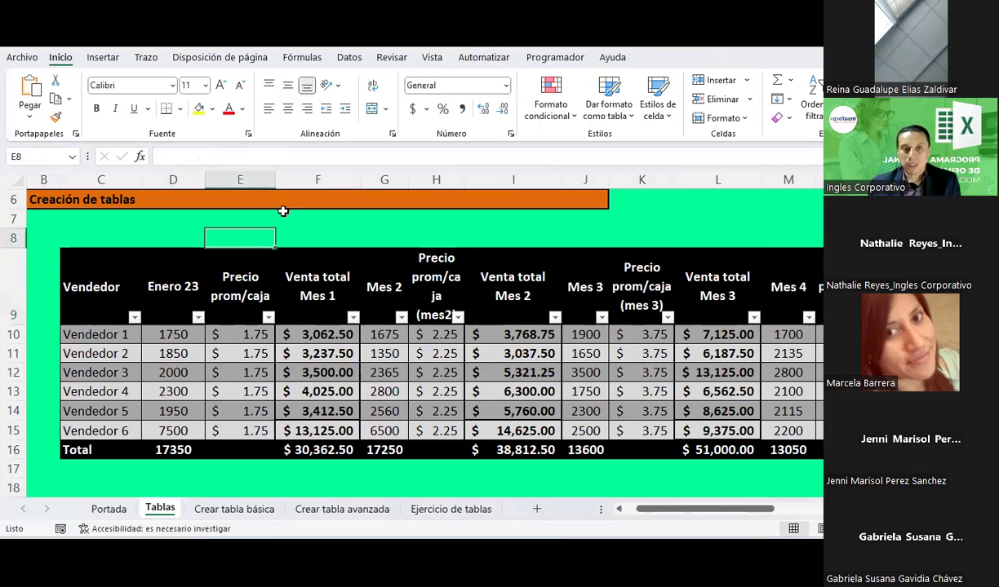
# Enter the PPM1 and VTM1 labels in E8 and F8
pyautogui.write('P')
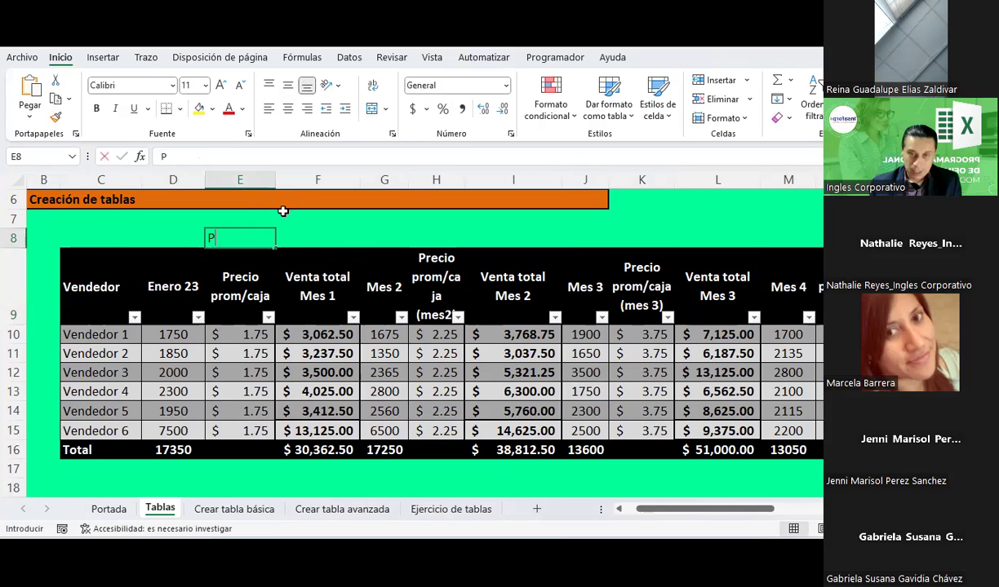
pyautogui.write('PM')
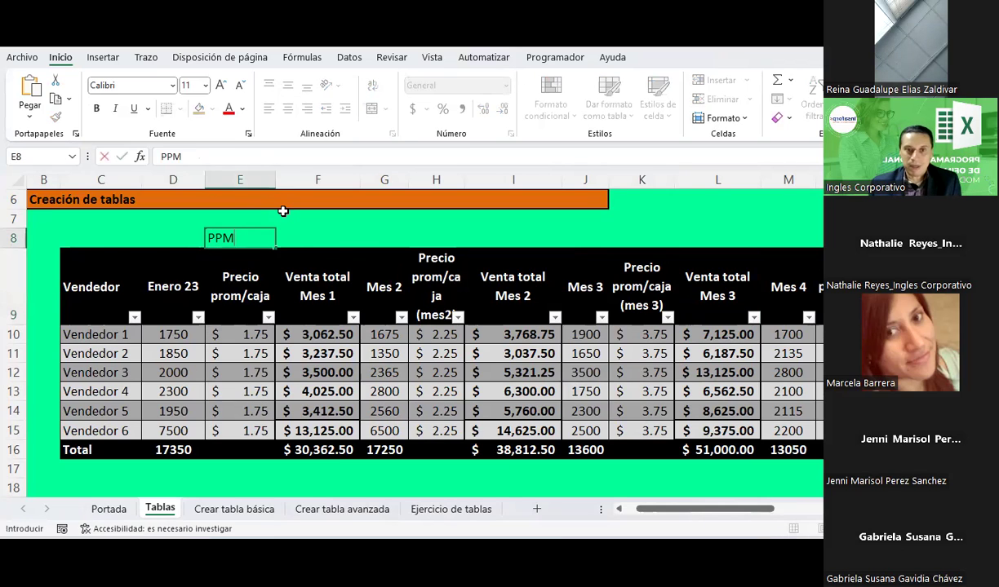
pyautogui.press('Tab')
pyautogui.write('VTM1')
pyautogui.press('Tab')
pyautogui.press('Tab')
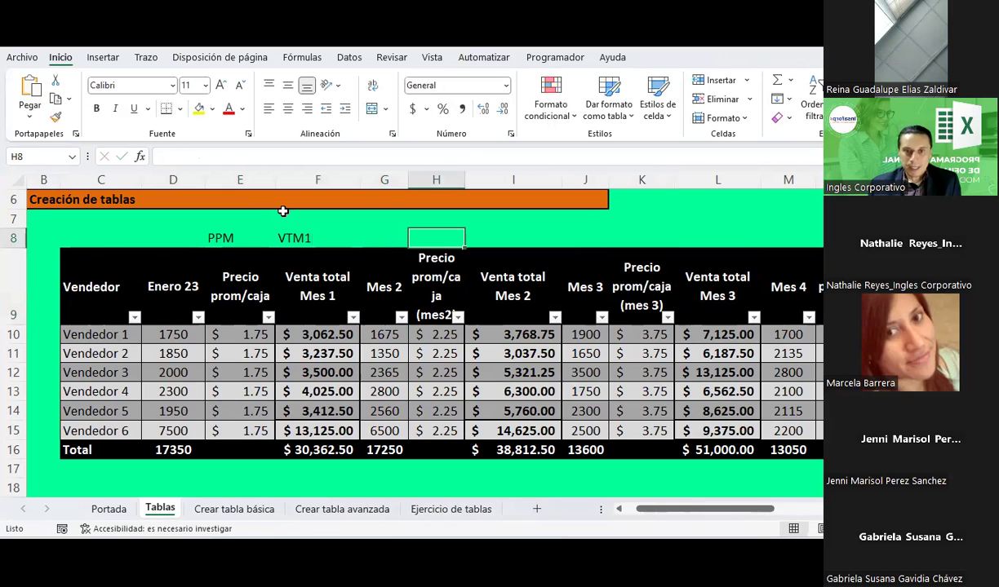
pyautogui.write('PPM')
pyautogui.press('Left')
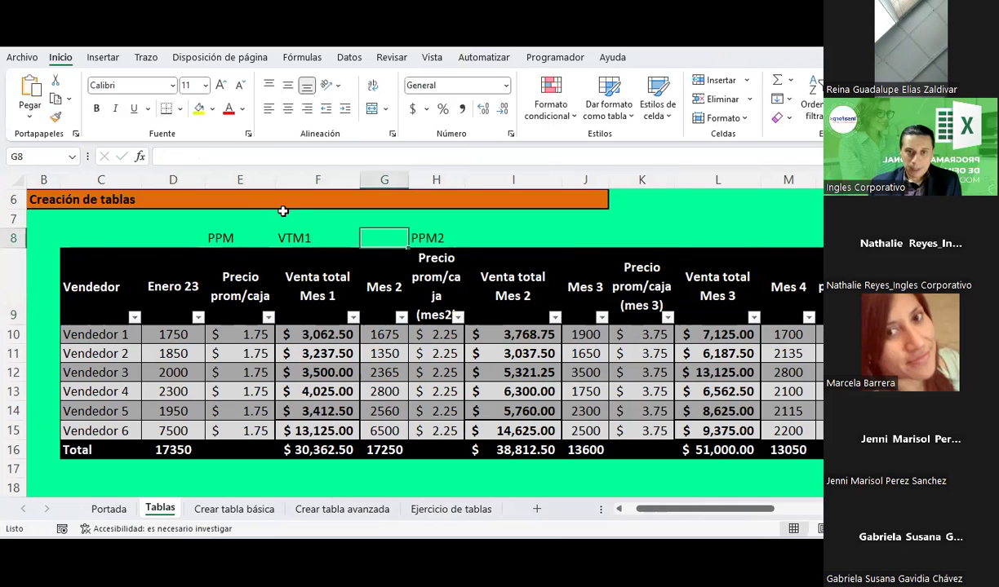
pyautogui.press('Left')
pyautogui.press('Left')
pyautogui.press('F2')
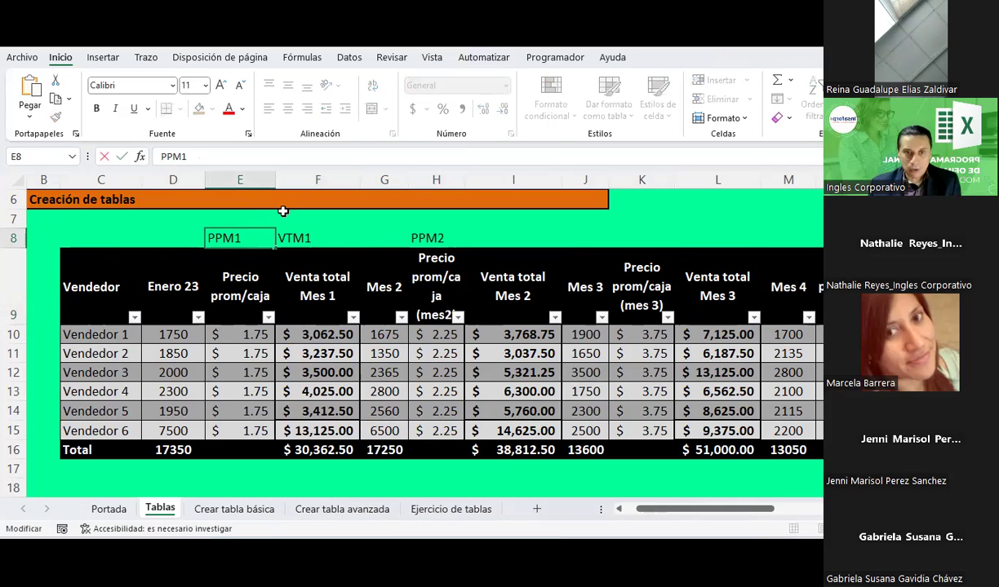
pyautogui.press('Return')
# Label D8 as M1 and G8 as M2
pyautogui.press('Up')
pyautogui.press('Left')
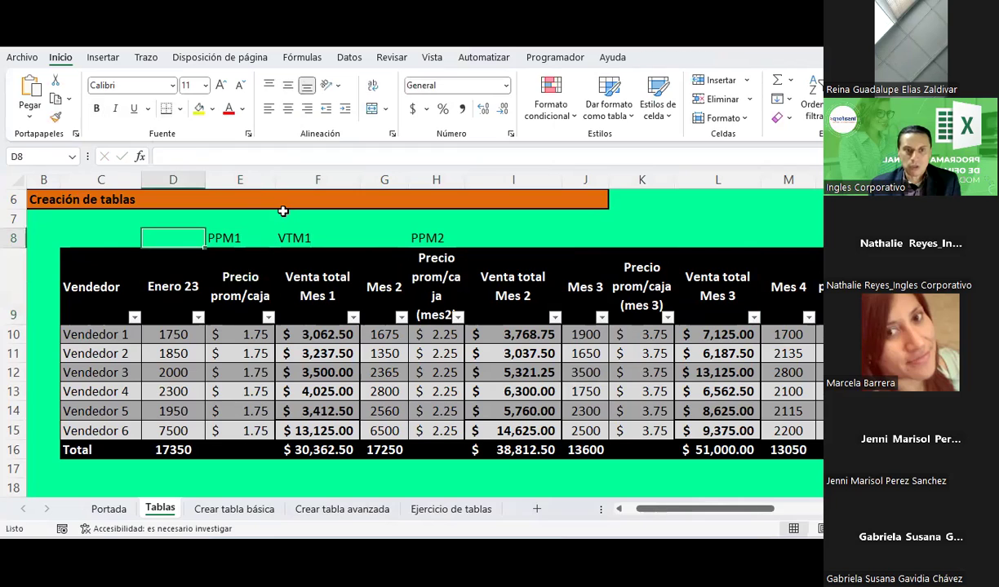
pyautogui.write('ME')
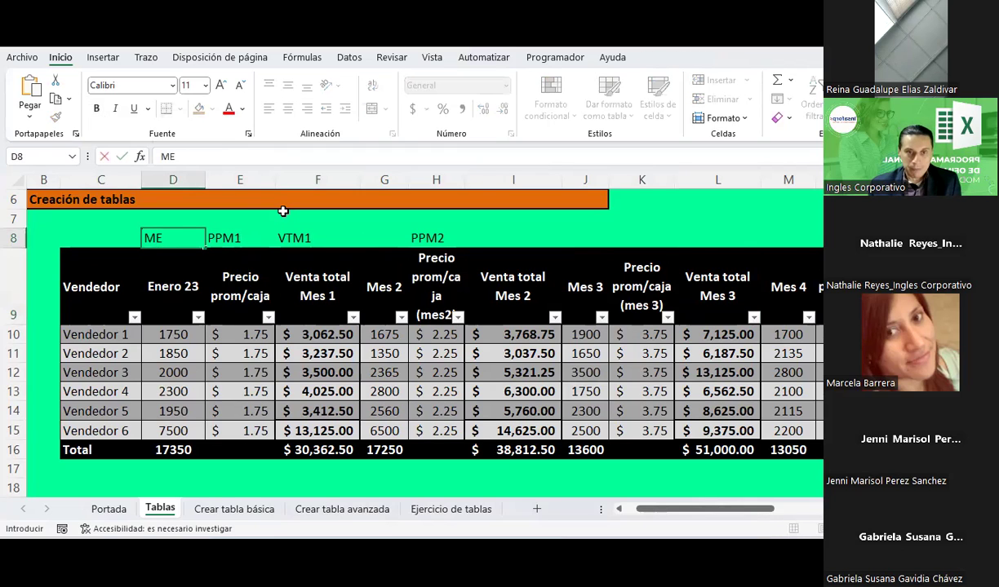
pyautogui.press('Return')
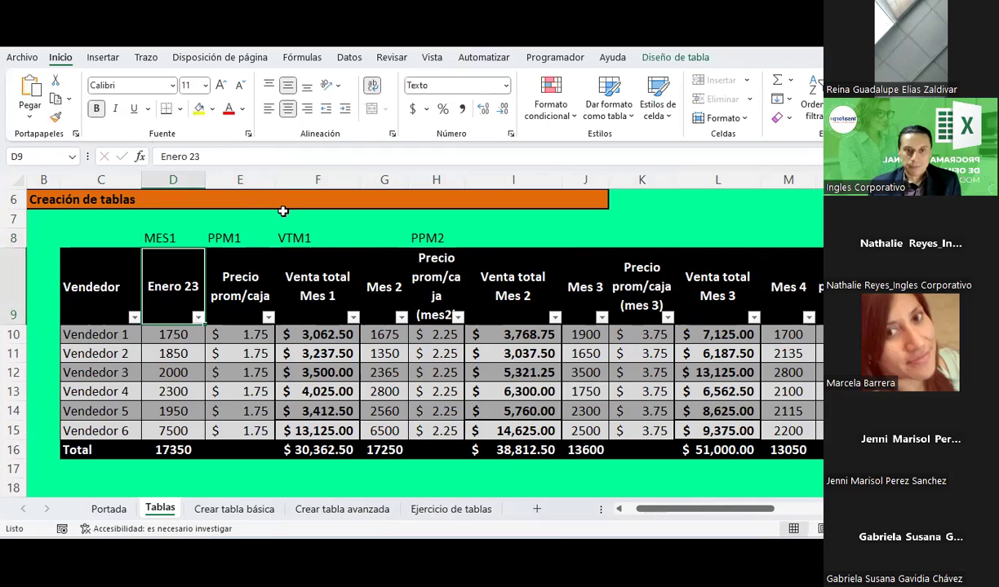
pyautogui.press('Up')
pyautogui.press('Right')
pyautogui.press('Right')
pyautogui.press('Right')
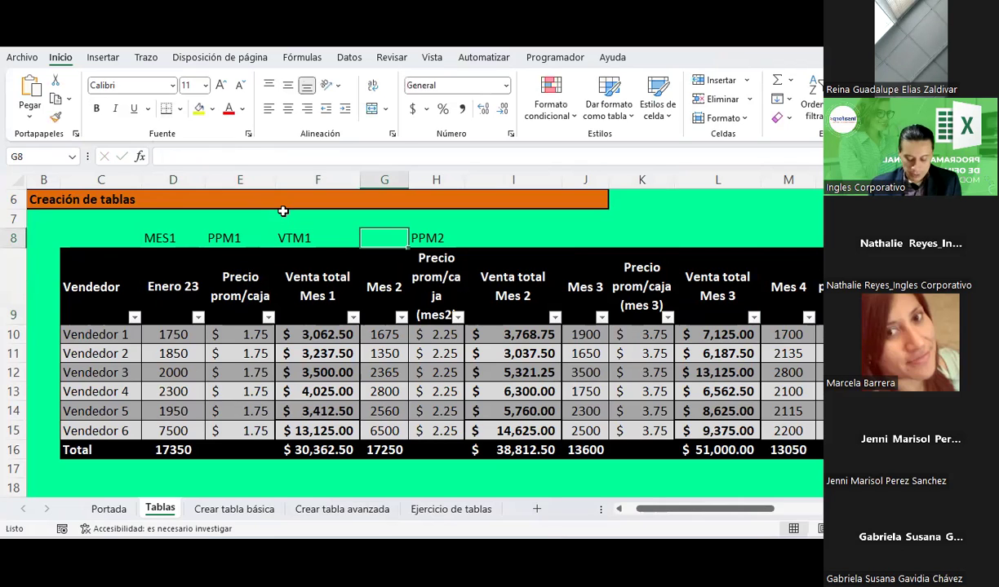
pyautogui.write('M2')
pyautogui.press('Left')
pyautogui.press('Left')
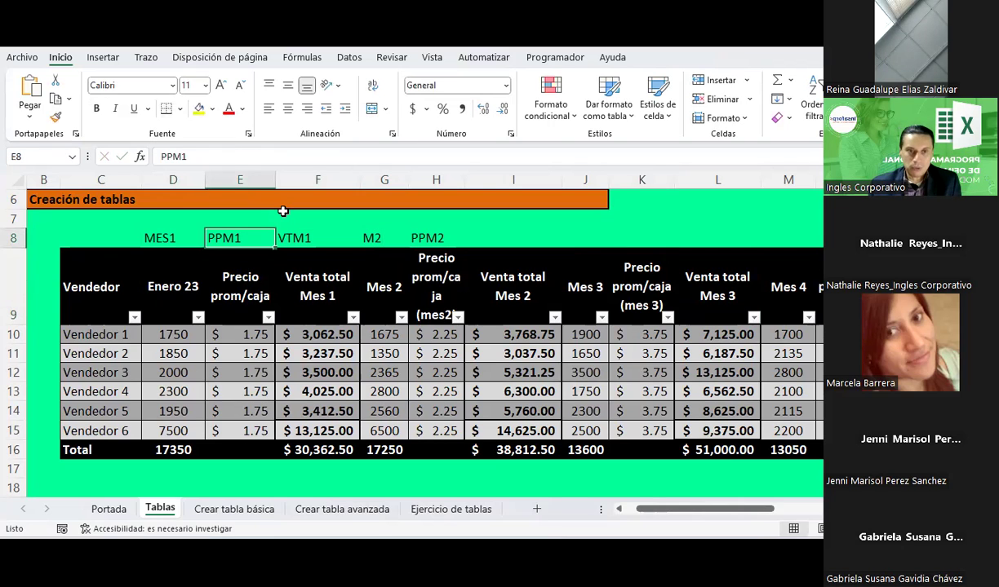
pyautogui.press('Left')
pyautogui.write('M1')
pyautogui.press('Right')
pyautogui.press('Right')
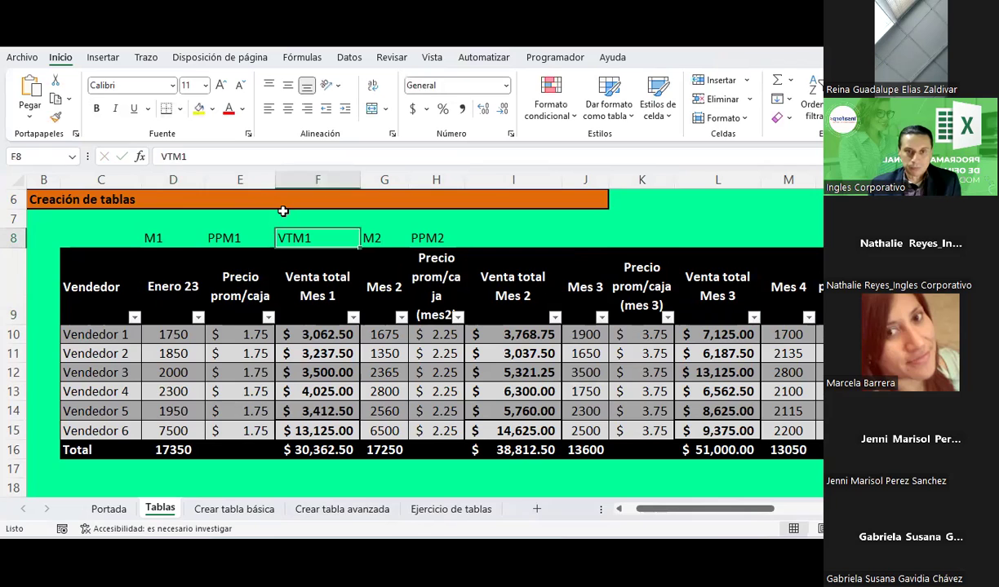
# Copy the M1, PPM1, VTM1 labels from D8:F8 and paste them across row 8 for later months
pyautogui.hotkey('shift', 'Left')
pyautogui.hotkey('shift', 'Left')
pyautogui.hotkey('ctrl', 'c')
pyautogui.press('Left')
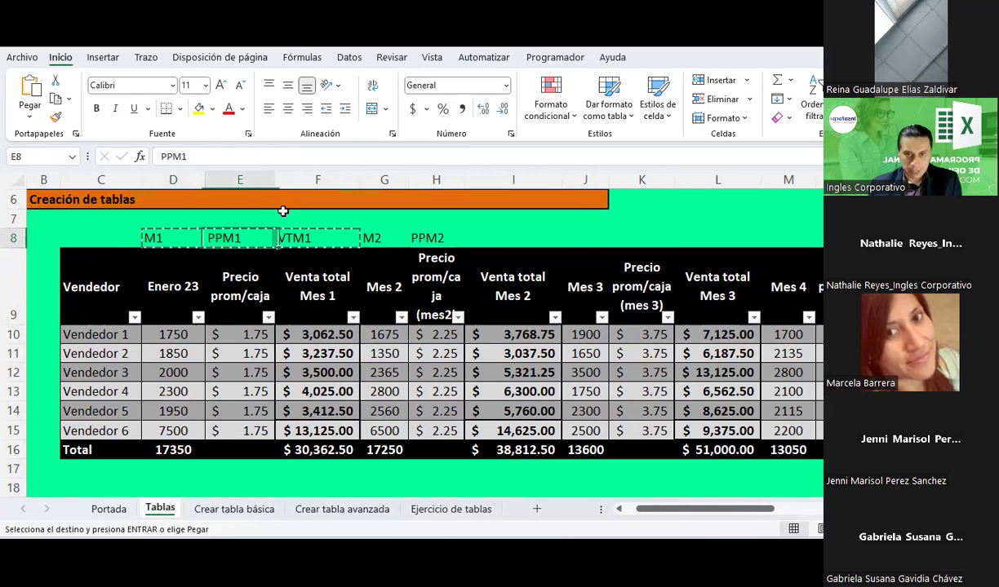
pyautogui.press('Right')
pyautogui.press('Right')
pyautogui.hotkey('ctrl', 'v')
pyautogui.press('Right')
pyautogui.press('Right')
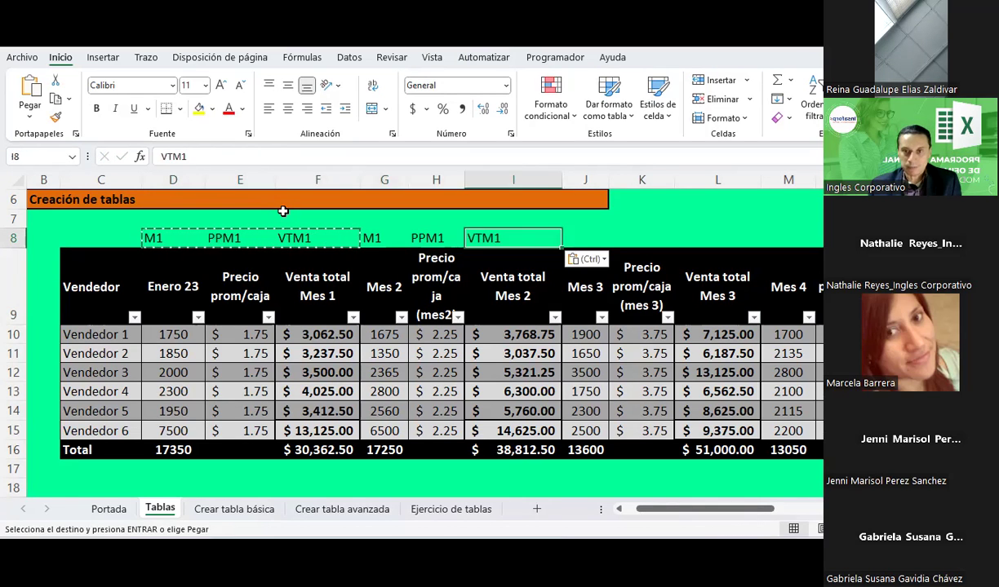
pyautogui.press('Right')
pyautogui.hotkey('ctrl', 'v')
pyautogui.press('Right')
pyautogui.press('Right')
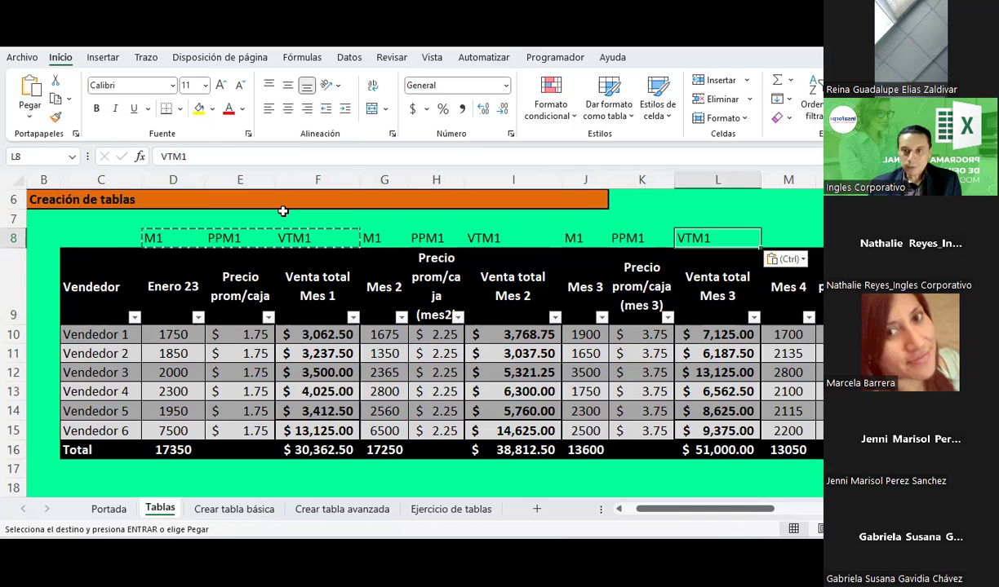
pyautogui.press('Right')
pyautogui.press('Left')
pyautogui.press('Left')
pyautogui.press('Left')
pyautogui.press('Left')
pyautogui.press('Left')
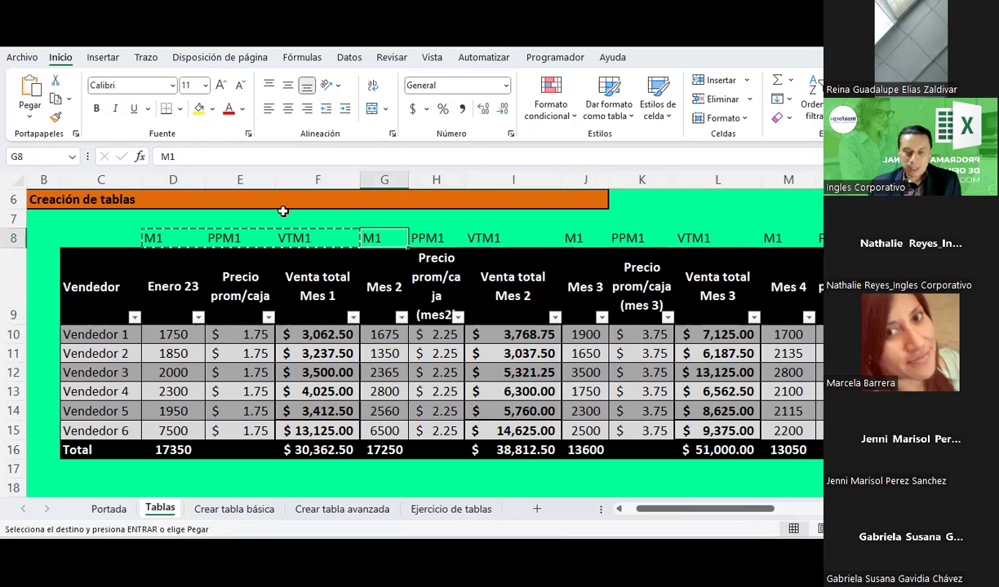
pyautogui.press('F1')
pyautogui.press('Escape')
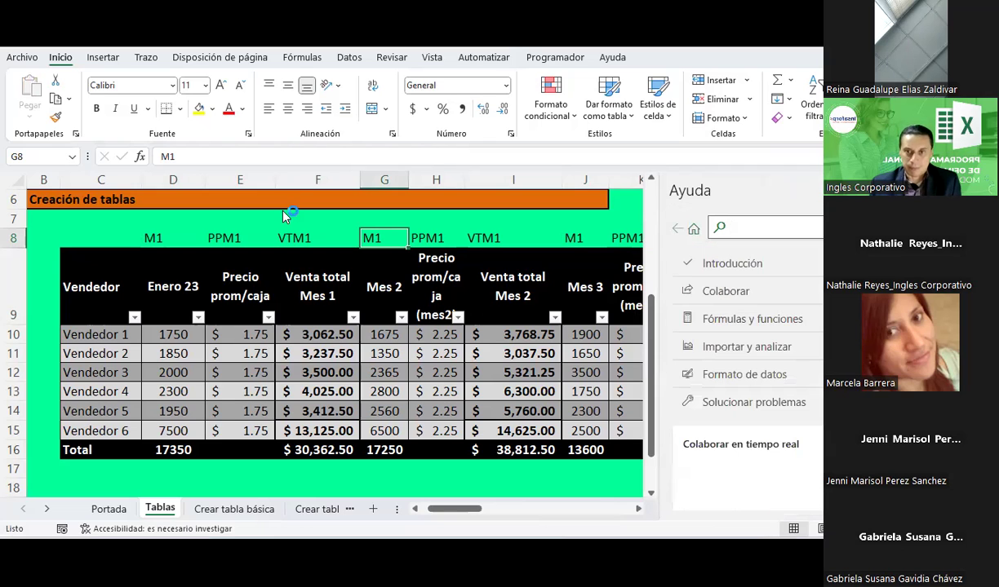
pyautogui.press('F1')
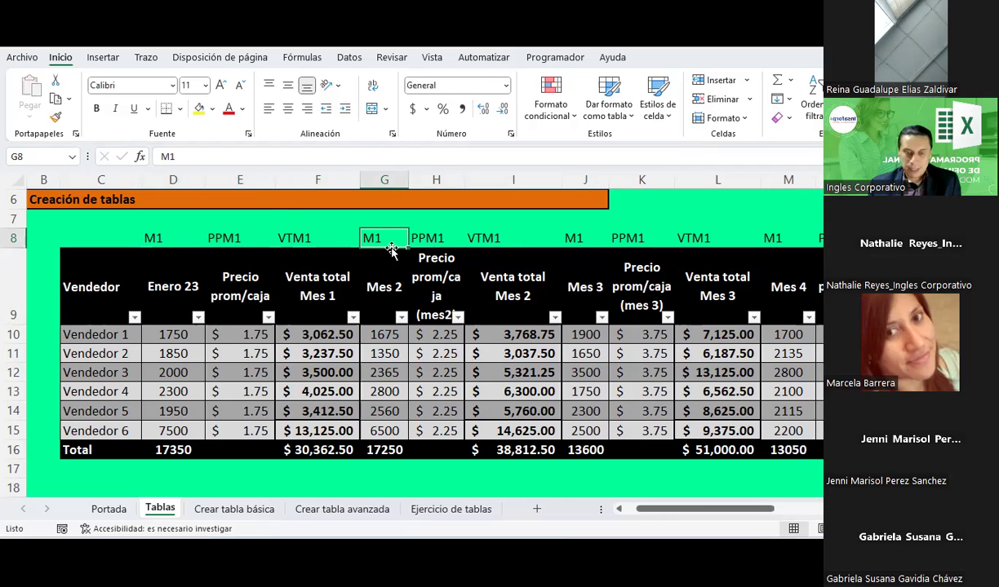
# Change the G8:I8 labels to M2, PPM2 and VTM2
pyautogui.press('F2')
pyautogui.write('2')
pyautogui.press('Return')
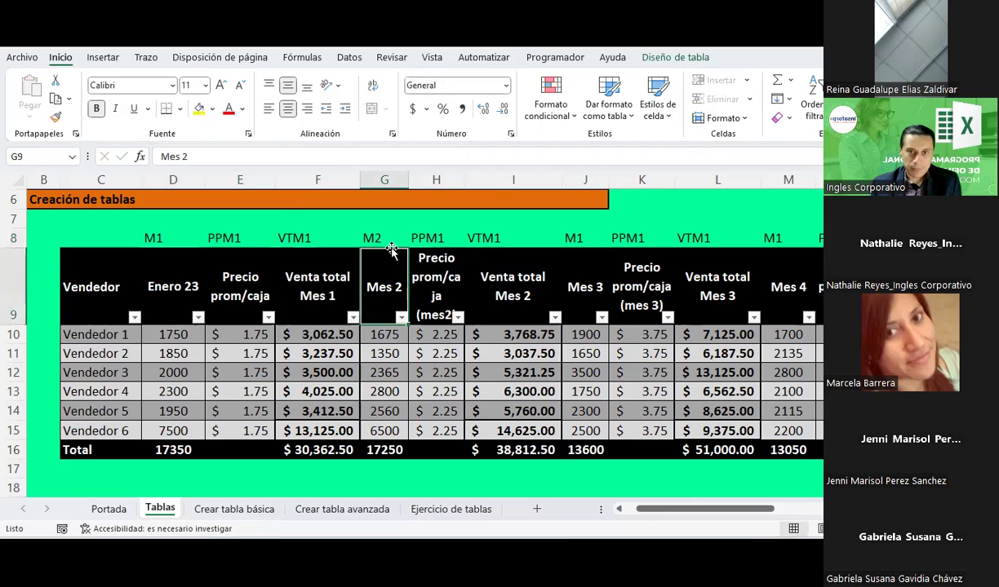
pyautogui.press('Up')
pyautogui.press('Right')
pyautogui.press('F2')
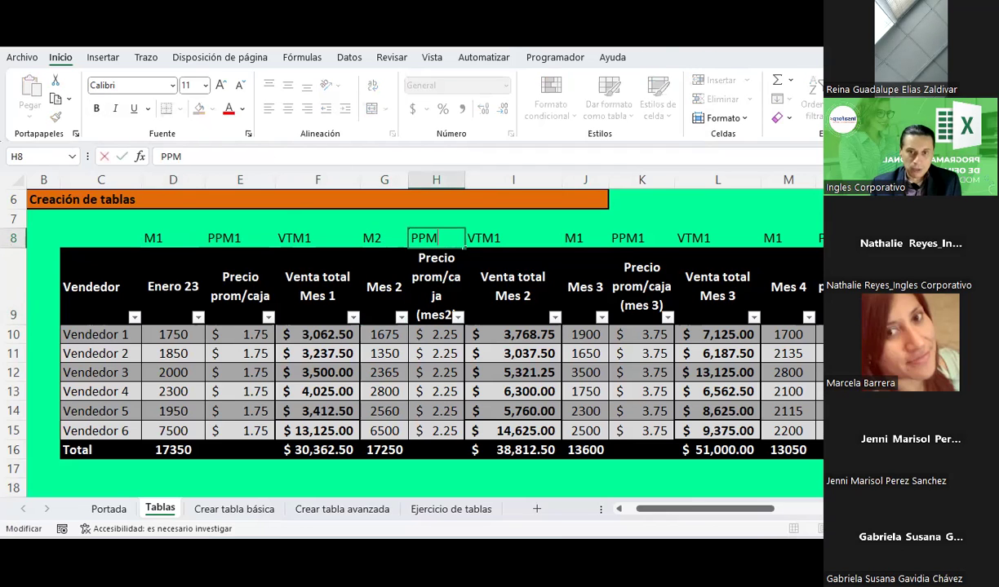
pyautogui.press('BackSpace')
pyautogui.write('2')
pyautogui.press('Return')
pyautogui.press('Up')
pyautogui.press('Right')
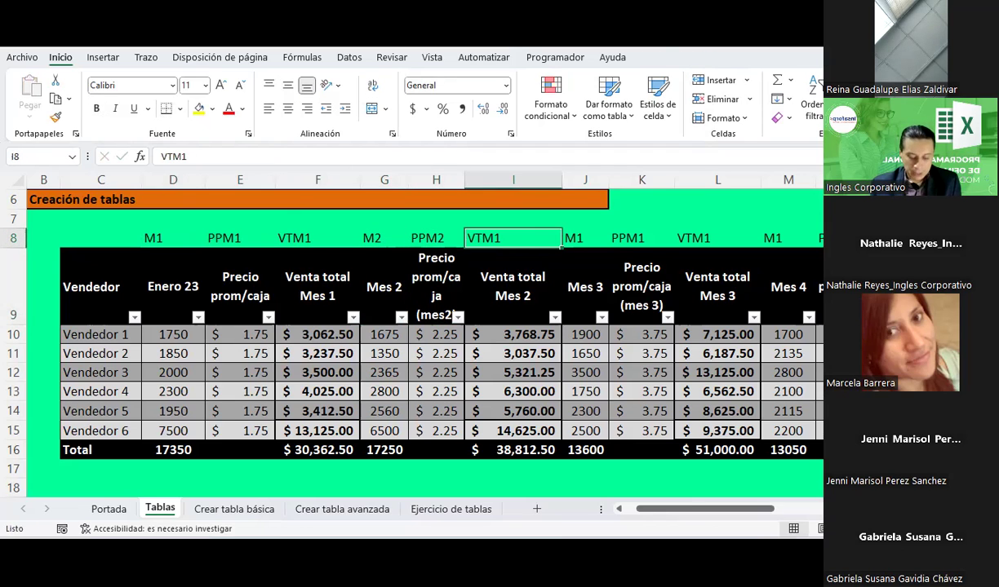
pyautogui.press('F2')
pyautogui.write('2')
pyautogui.press('Return')
pyautogui.press('Right')
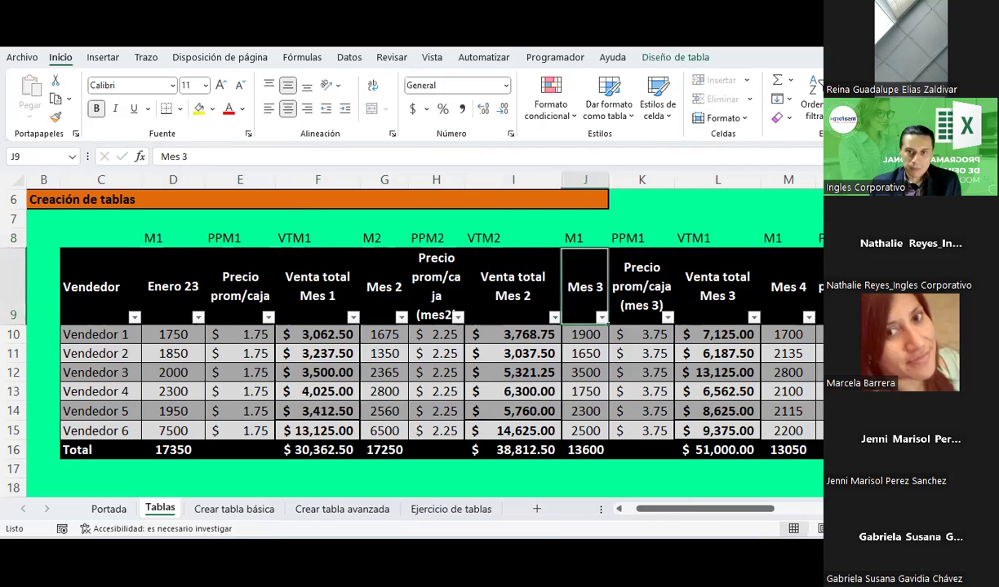
pyautogui.press('Up')
# Change the J8:L8 labels to M3, PPM3 and VTM3
pyautogui.press('F2')
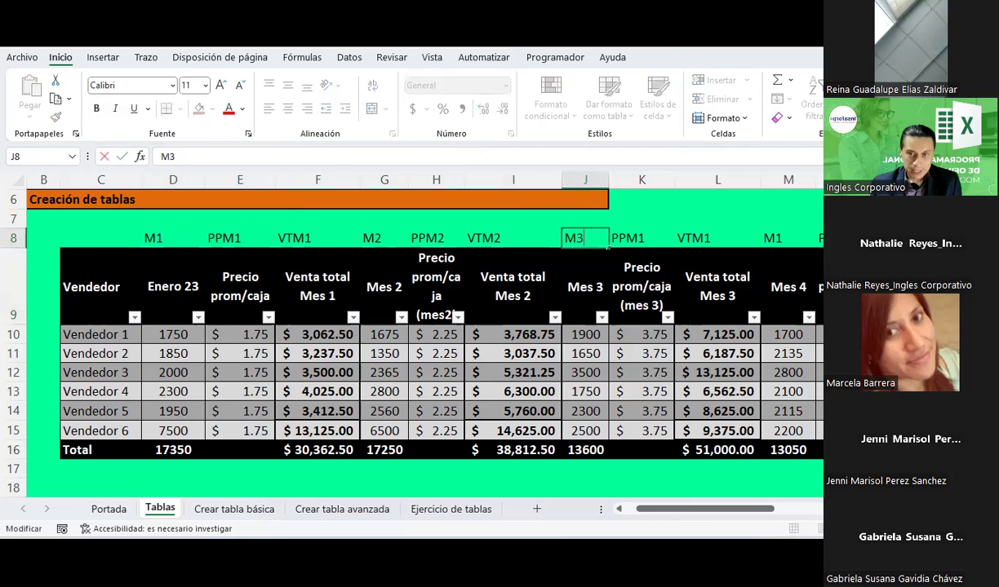
pyautogui.press('Return')
pyautogui.press('Right')
pyautogui.press('Up')
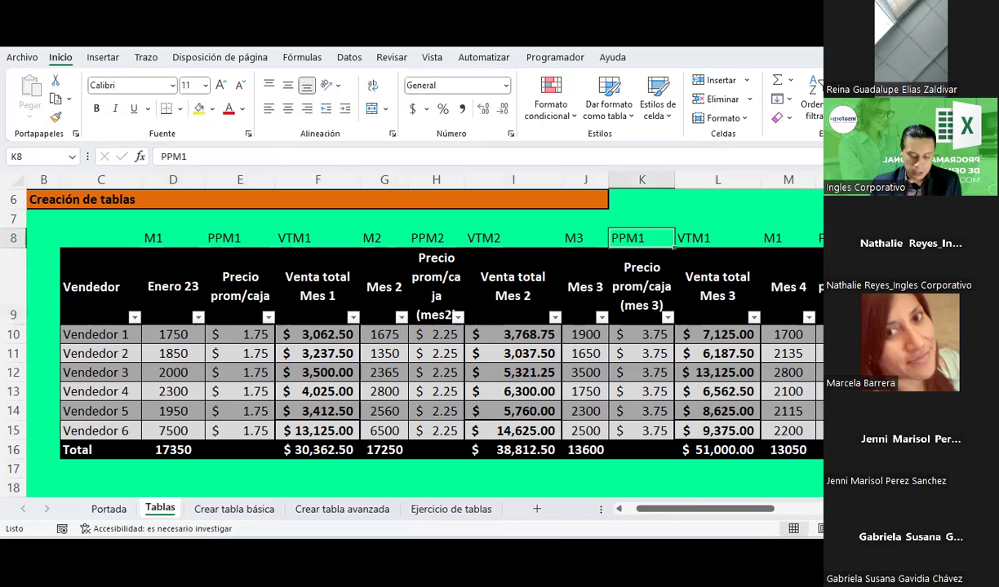
pyautogui.press('BackSpace')
pyautogui.press('Escape')
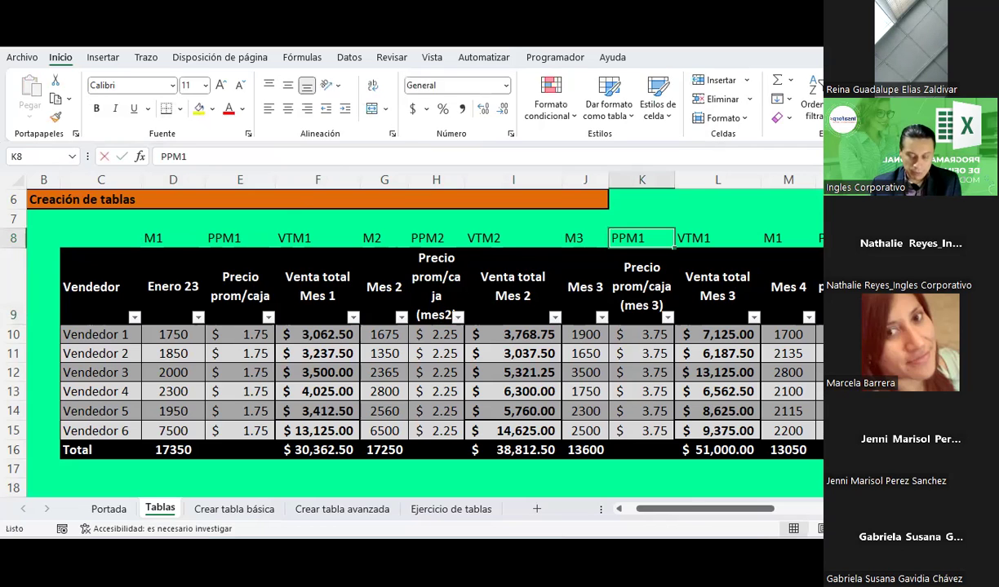
pyautogui.write('PPM3')
pyautogui.press('Return')
pyautogui.click(717, 238)
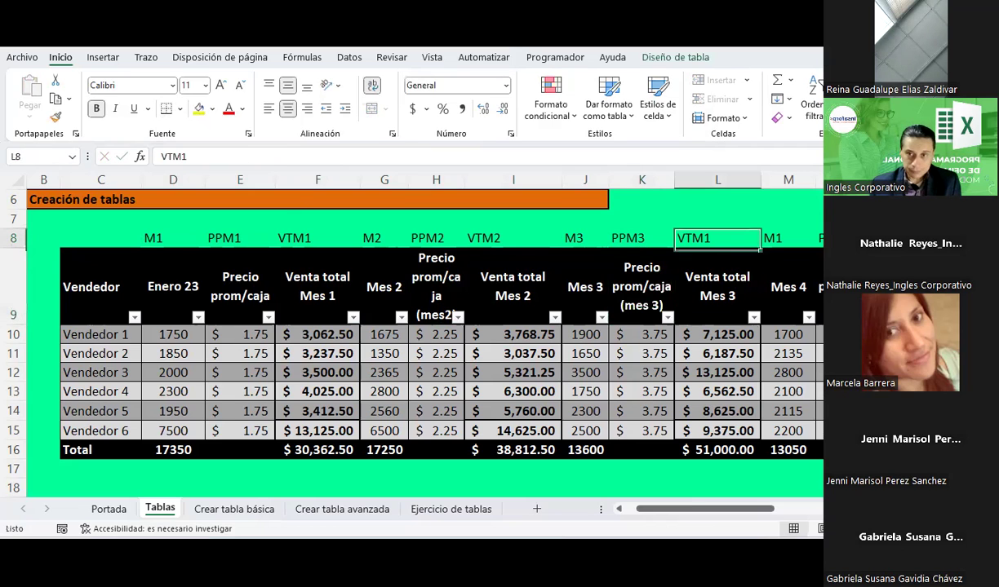
pyautogui.press('F2')
pyautogui.press('BackSpace')
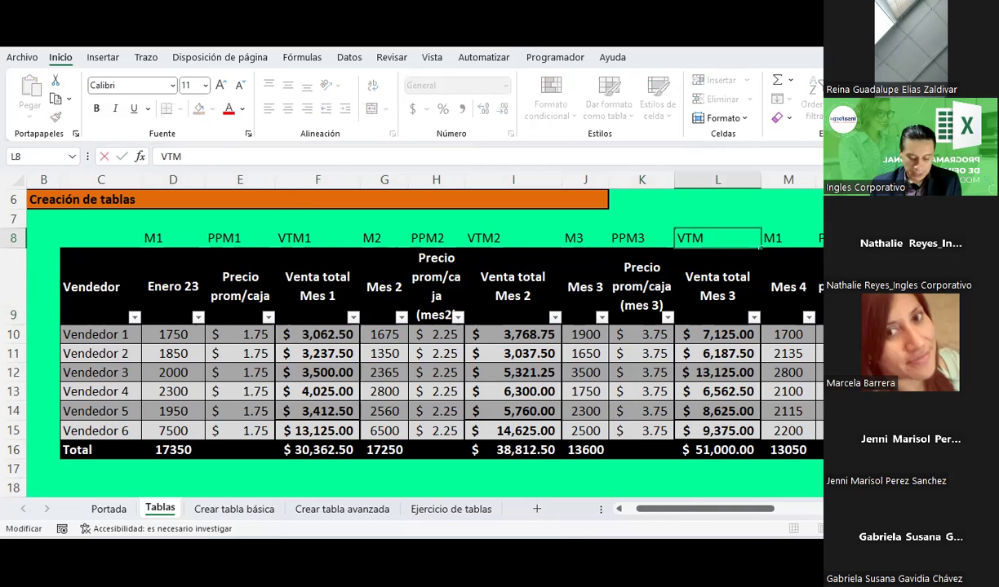
pyautogui.write('3')
pyautogui.press('Return')
# Change the M8:O8 labels to M4, PPM4 and VTM4
pyautogui.press('Right')
pyautogui.press('Up')
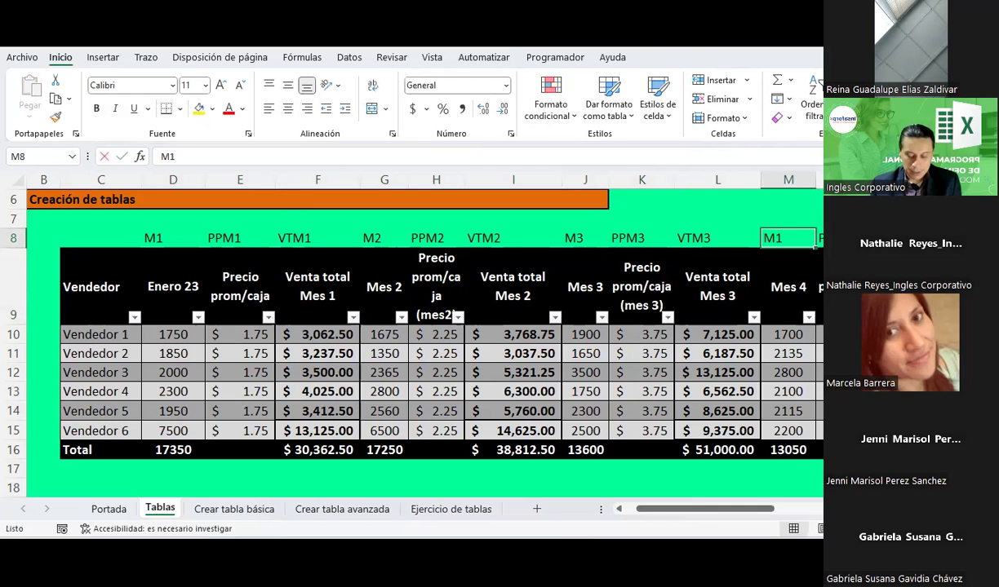
pyautogui.press('F2')
pyautogui.press('BackSpace')
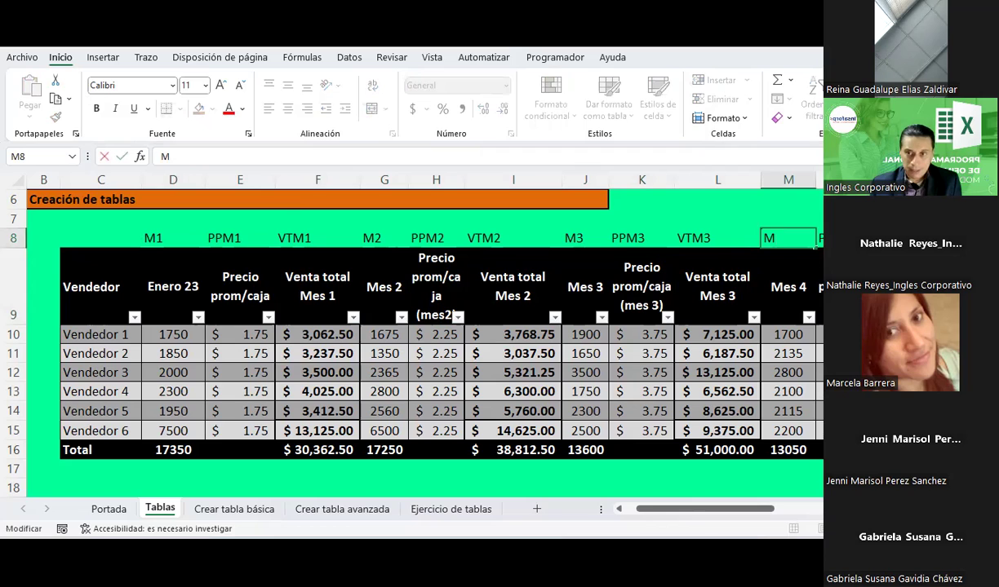
pyautogui.write('4')
pyautogui.press('Tab')
pyautogui.press('F2')
pyautogui.press('BackSpace')
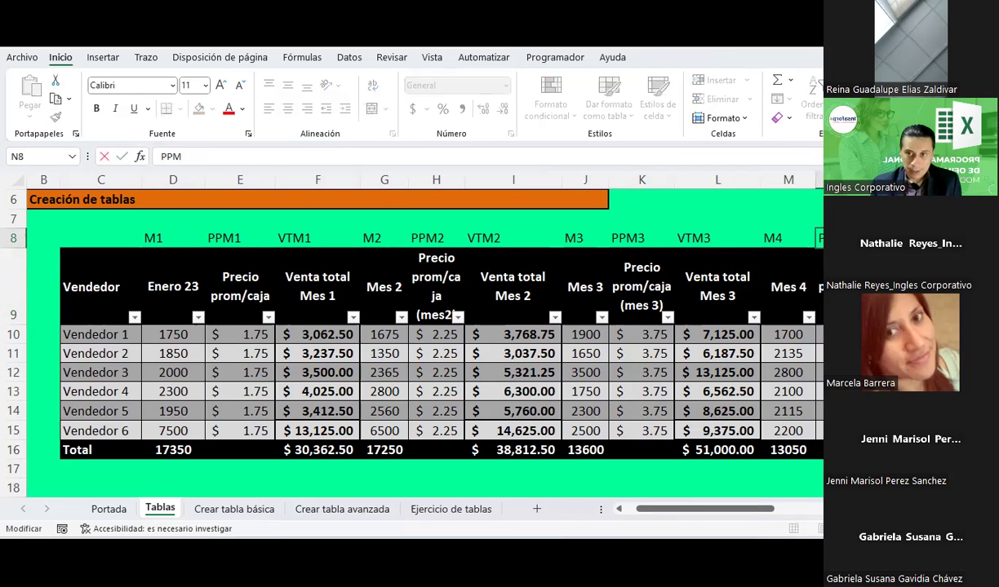
pyautogui.write('4')
pyautogui.press('Return')
pyautogui.press('Up')
pyautogui.press('Right')
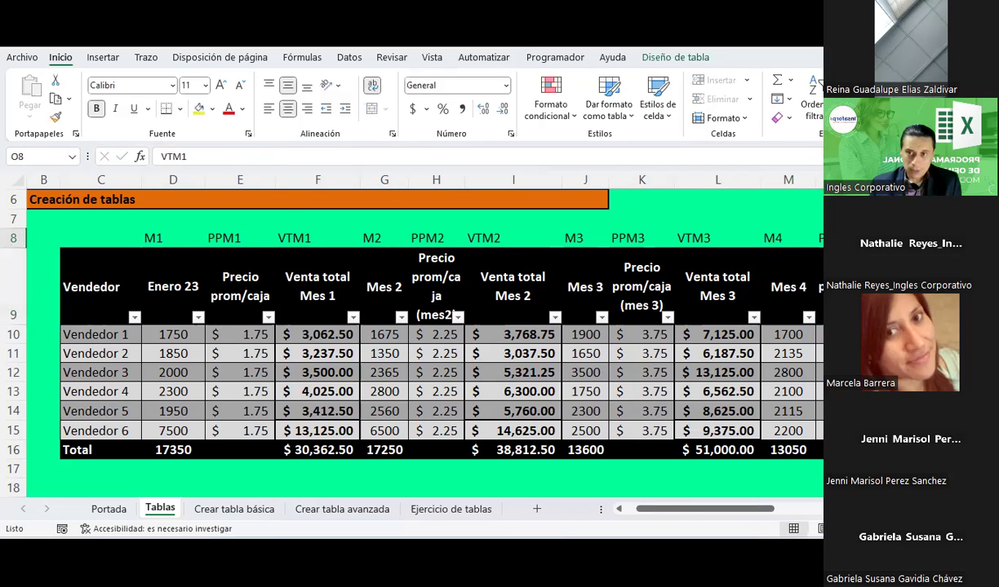
pyautogui.press('F2')
pyautogui.press('BackSpace')
pyautogui.write('4')
pyautogui.press('Return')
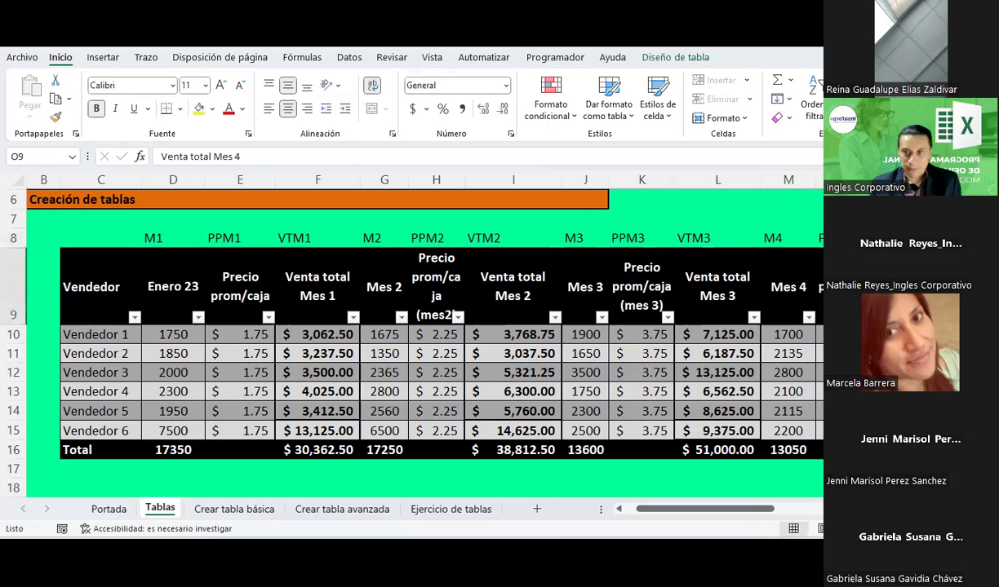
pyautogui.click(183, 305)
pyautogui.write('mES')
pyautogui.press('BackSpace')
pyautogui.press('BackSpace')
pyautogui.press('BackSpace')
pyautogui.write('Me')
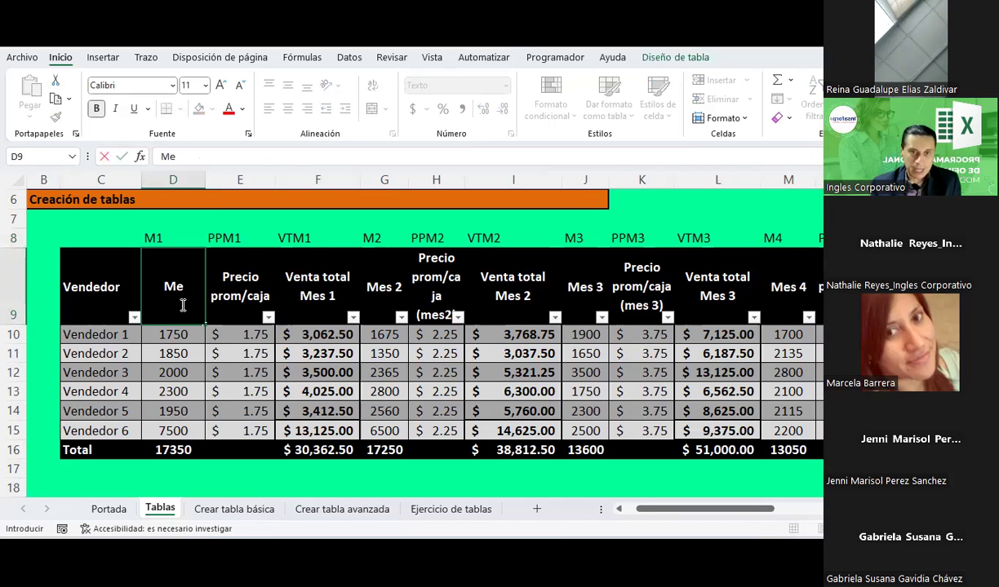
pyautogui.write('s')
pyautogui.press('Return')
pyautogui.click(215, 281)
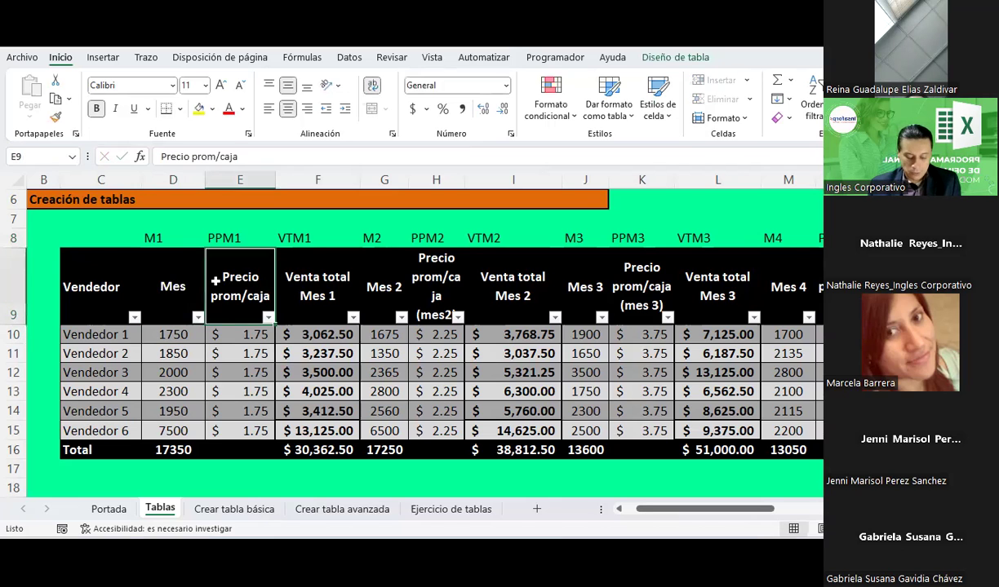
pyautogui.hotkey('ctrl', 'c')
pyautogui.click(432, 281)
pyautogui.hotkey('ctrl', 'v')
pyautogui.click(629, 278)
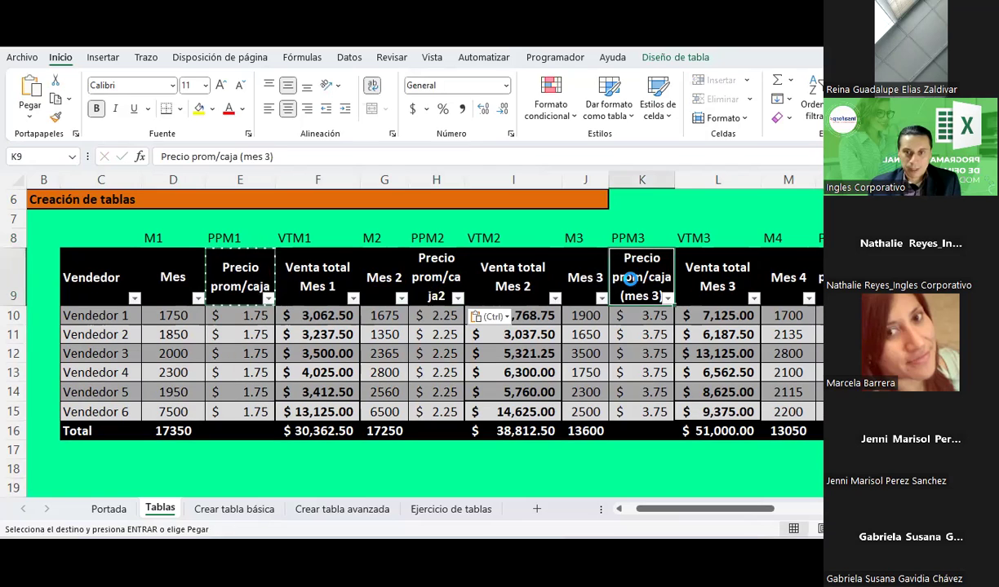
pyautogui.hotkey('ctrl', 'v')
pyautogui.click(820, 277)
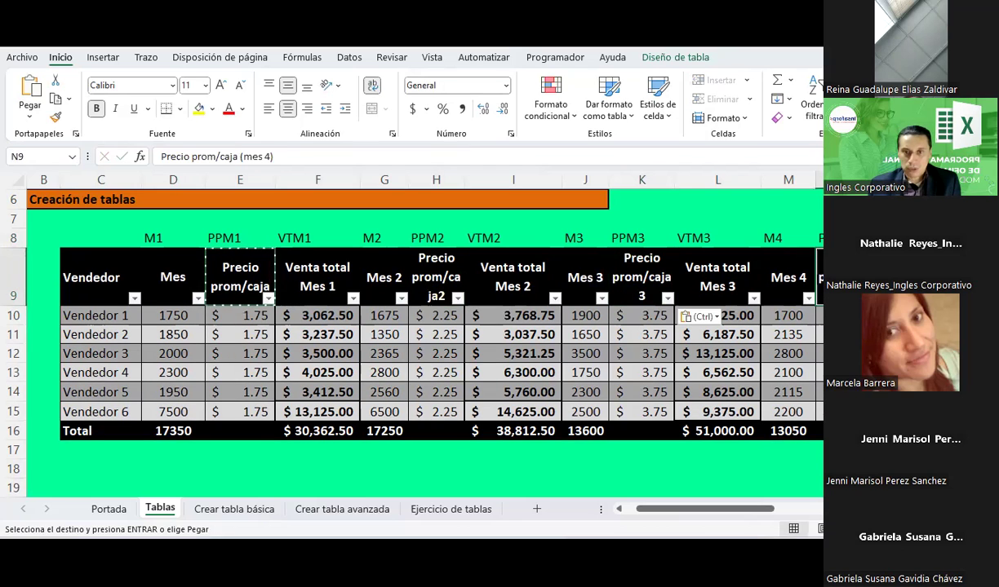
pyautogui.click(258, 292)
pyautogui.click(222, 255)
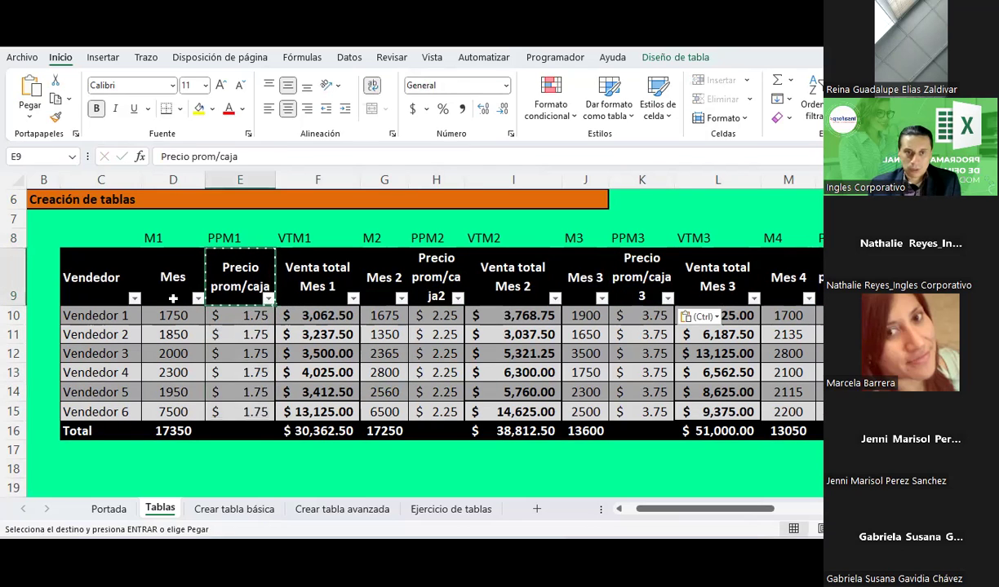
pyautogui.moveTo(90, 282); pyautogui.dragTo(775, 431)
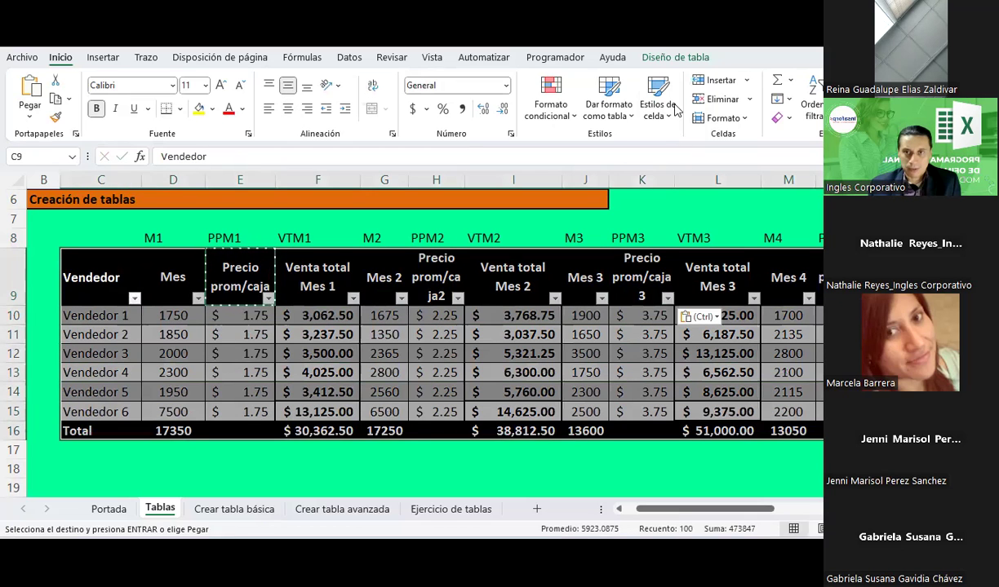
# Resize the sales table, confirming the range $C$9:$O$16
pyautogui.click(661, 57)
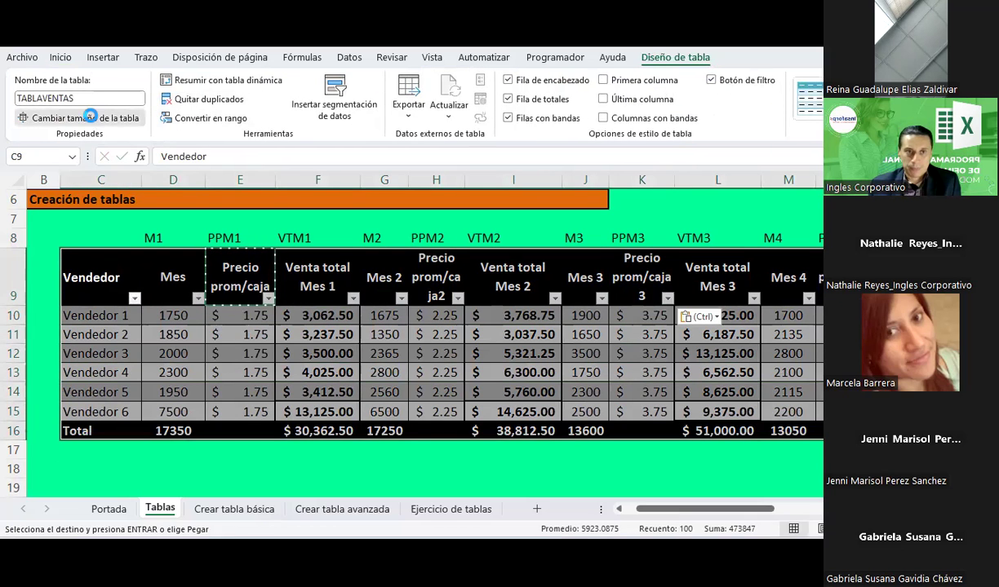
pyautogui.click(90, 117)
pyautogui.click(744, 351)
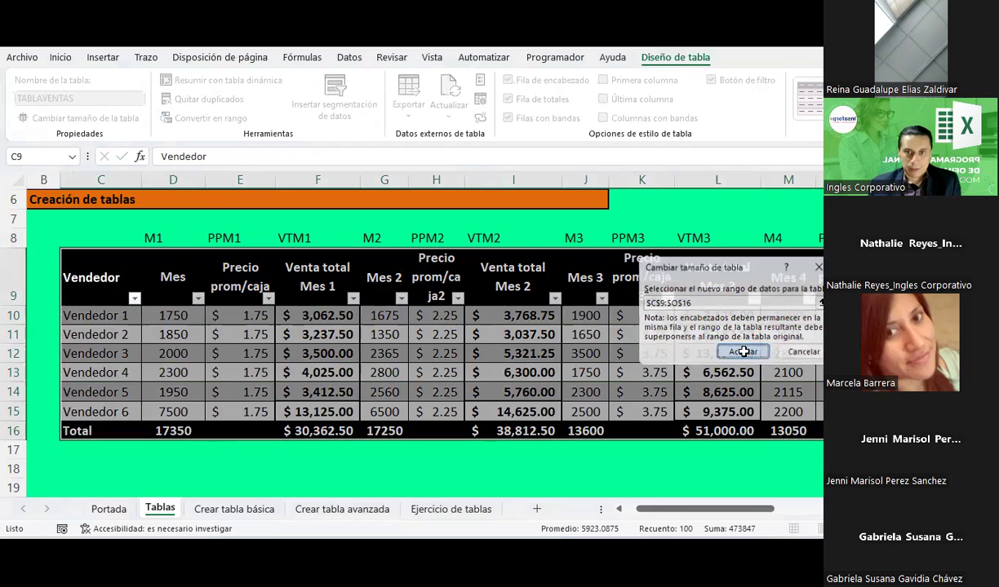
# Copy the Precio prom/caja header from E9 into H9, then select the whole sales table
pyautogui.click(221, 280)
pyautogui.hotkey('ctrl', 'c')
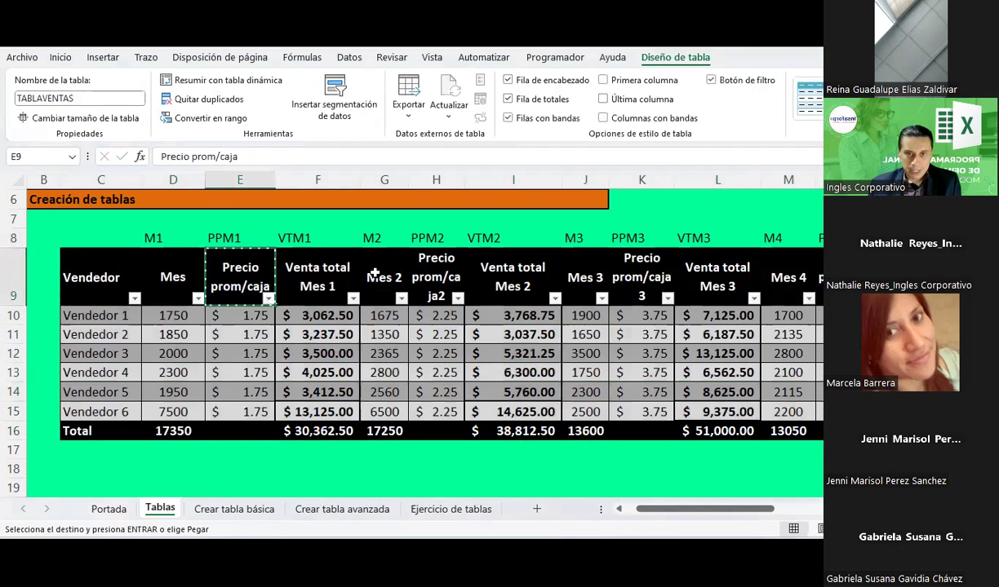
pyautogui.click(412, 267)
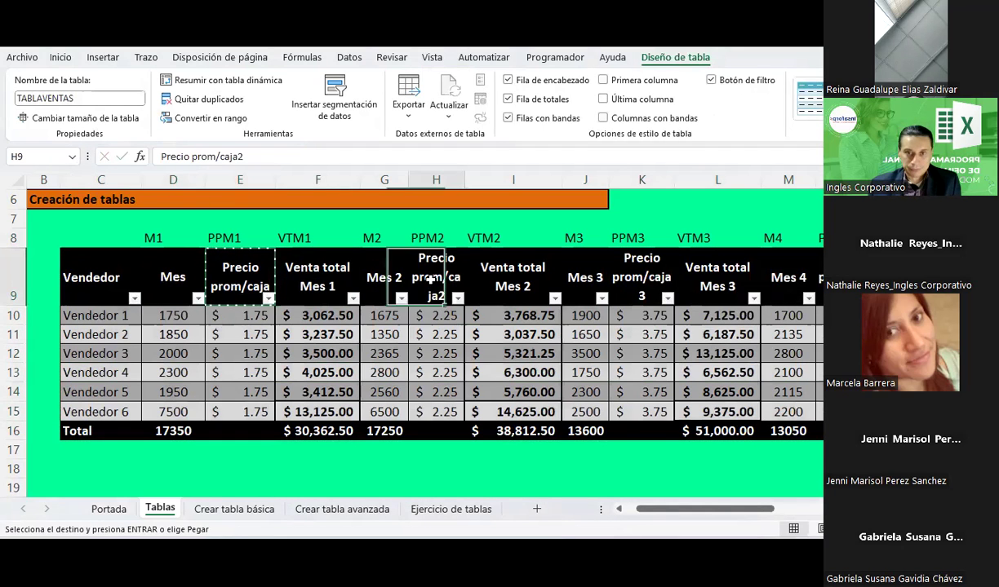
pyautogui.hotkey('ctrl', 'v')
pyautogui.click(240, 277)
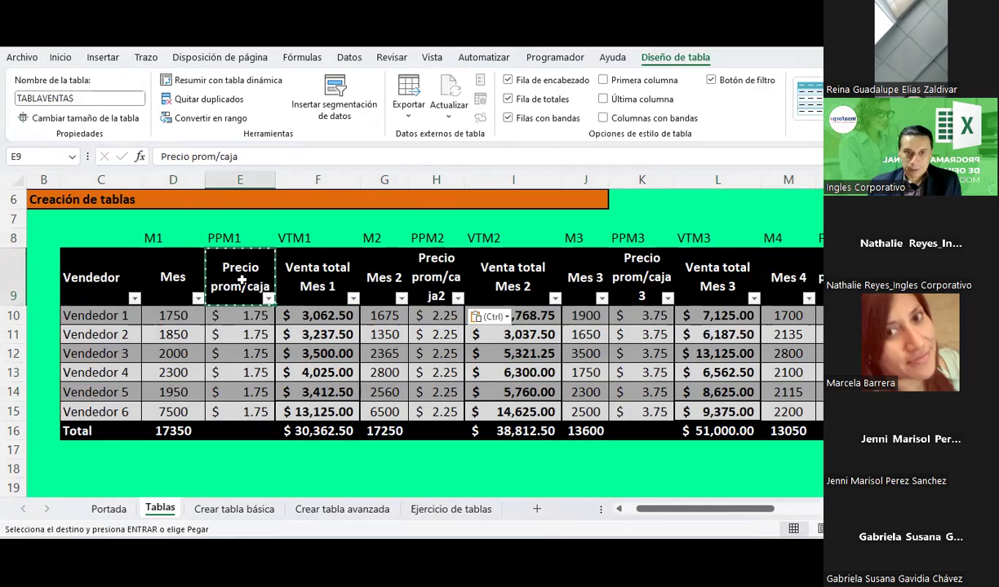
pyautogui.moveTo(91, 278); pyautogui.dragTo(841, 431)
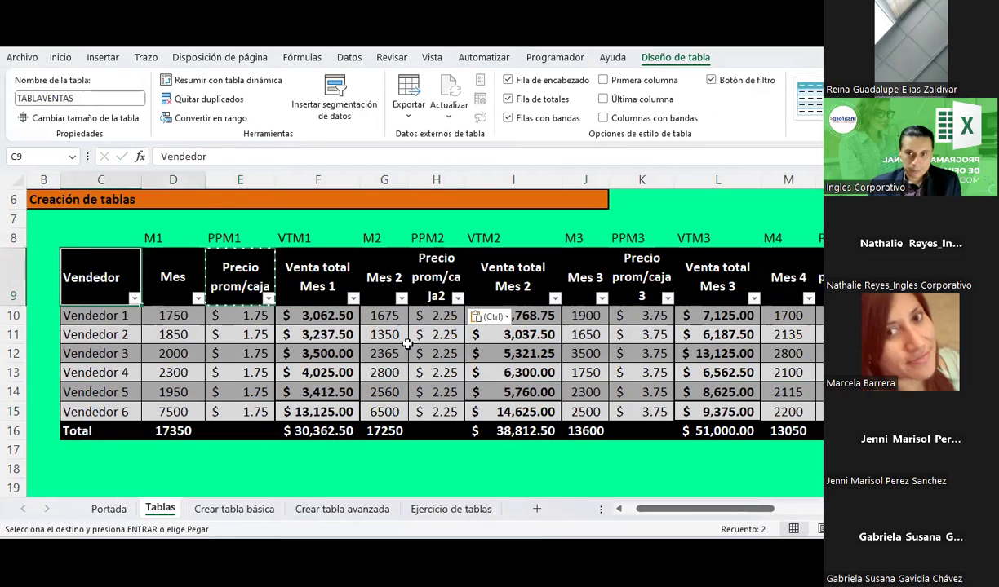
# Convert the table to a plain range and copy the Precio prom/caja header from E9 into H9, K9 and N9
pyautogui.rightClick(684, 375)
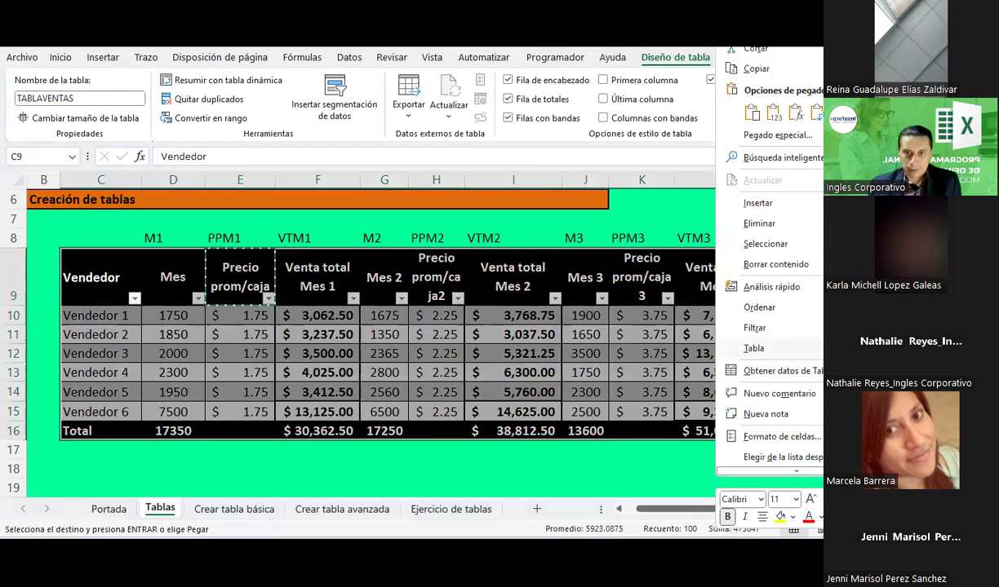
pyautogui.click(426, 317)
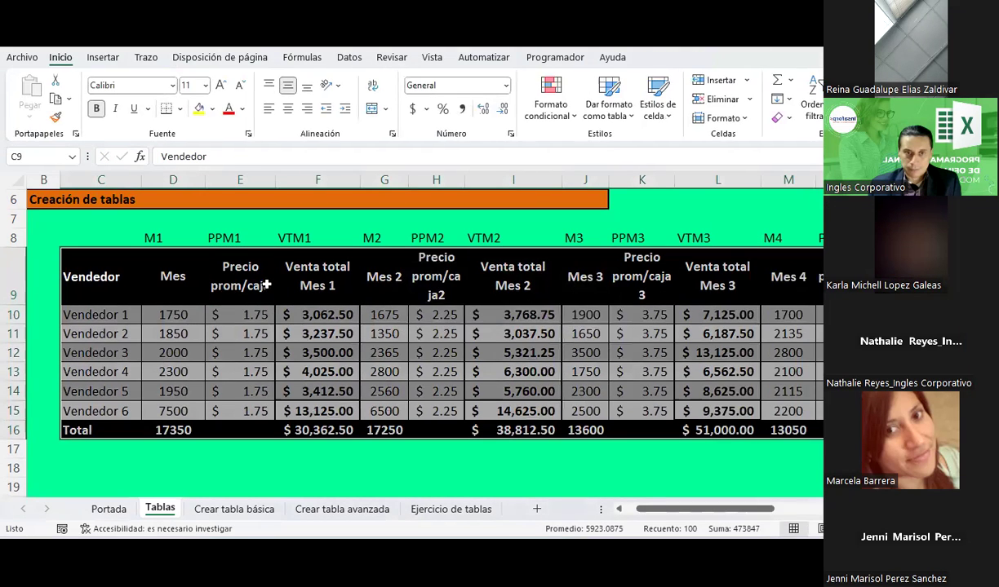
pyautogui.click(266, 284)
pyautogui.hotkey('ctrl', 'c')
pyautogui.click(424, 276)
pyautogui.hotkey('ctrl', 'v')
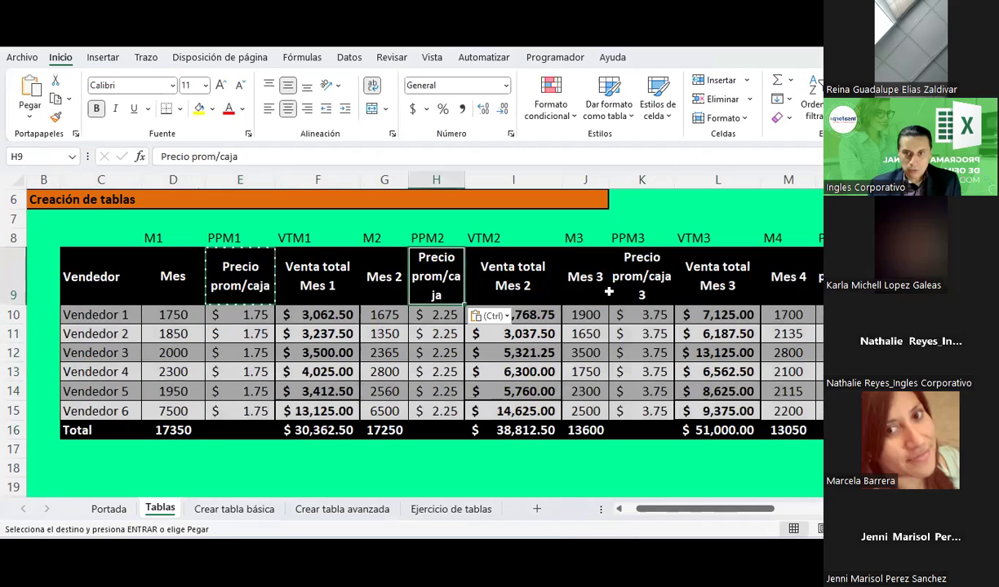
pyautogui.click(608, 277)
pyautogui.hotkey('ctrl', 'v')
pyautogui.click(818, 277)
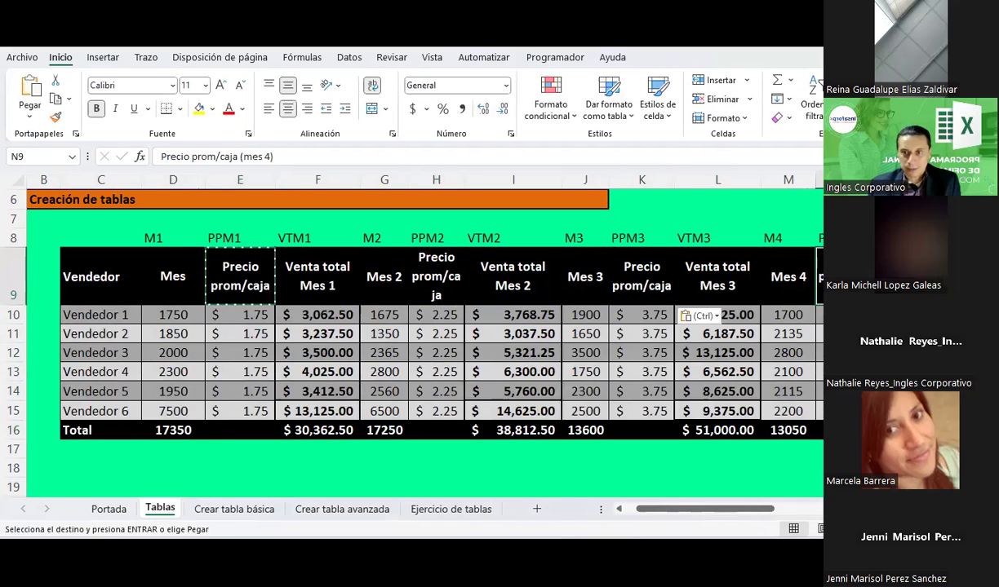
pyautogui.hotkey('ctrl', 'v')
# Check the row 9 headers and widen column H to fit Precio prom/caja
pyautogui.click(175, 269)
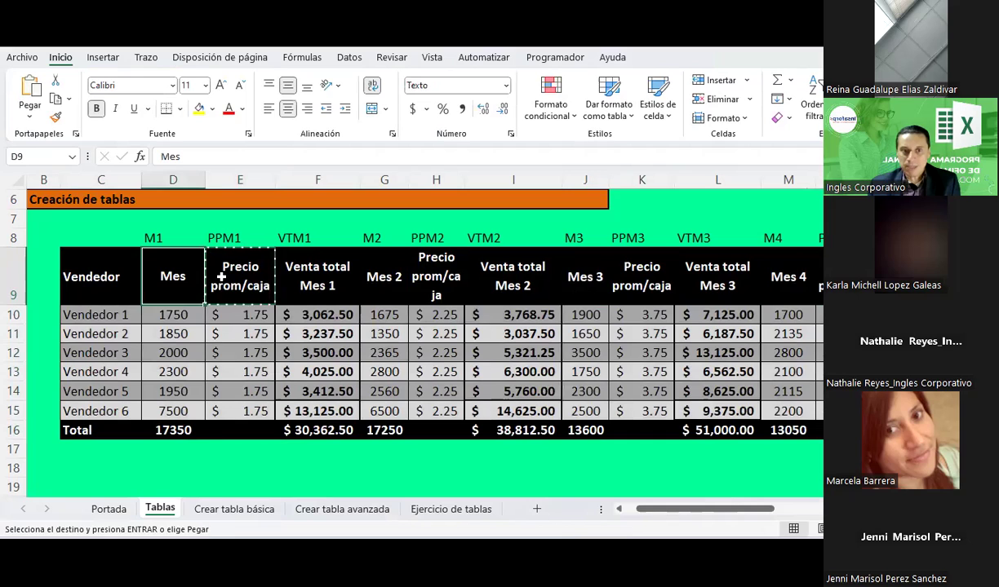
pyautogui.click(224, 269)
pyautogui.click(323, 279)
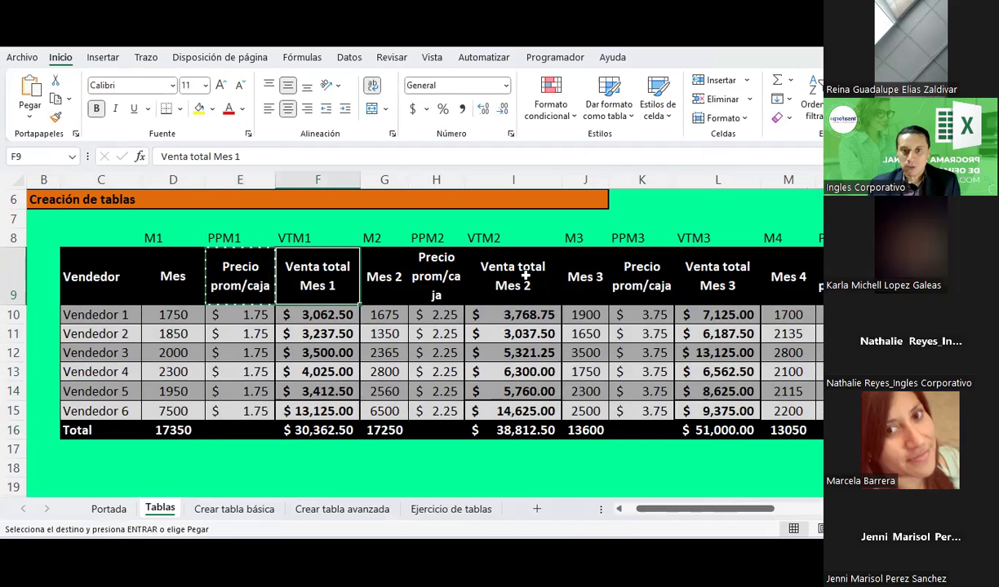
pyautogui.click(397, 271)
pyautogui.click(435, 267)
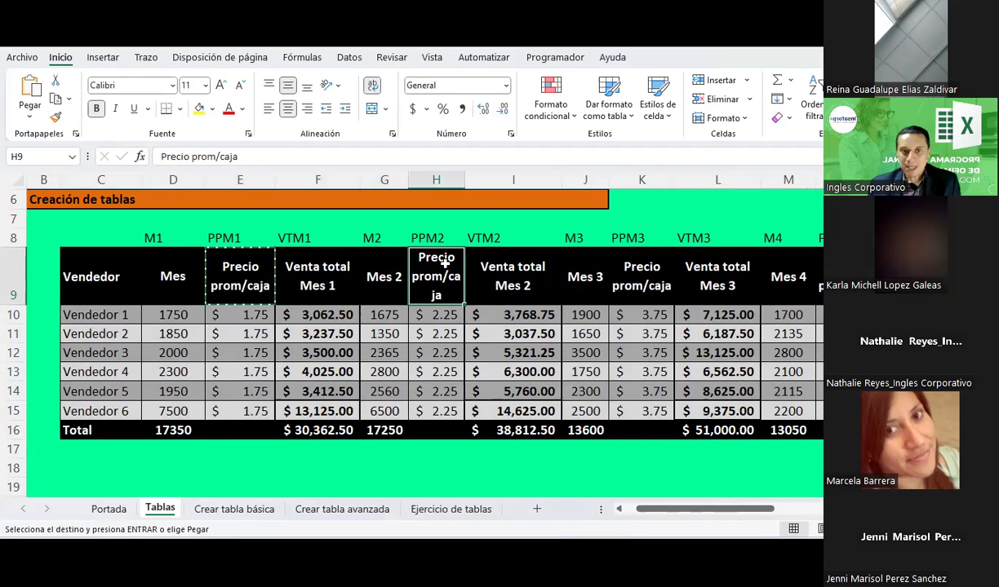
pyautogui.moveTo(464, 179); pyautogui.dragTo(479, 179)
pyautogui.click(236, 271)
pyautogui.press('Escape')
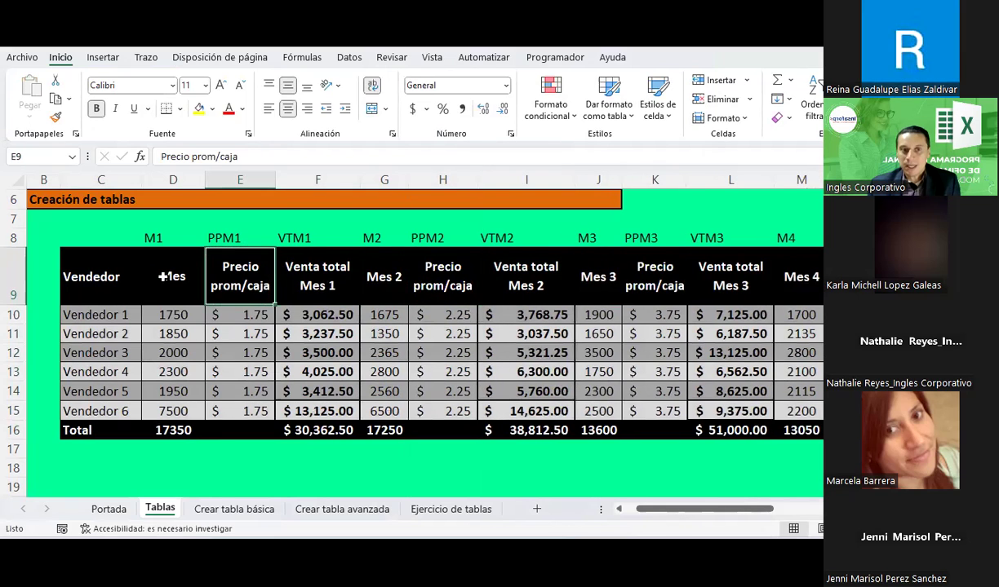
# Centre the row 8 short labels across D8:O8 and review them
pyautogui.moveTo(153, 238); pyautogui.dragTo(816, 237)
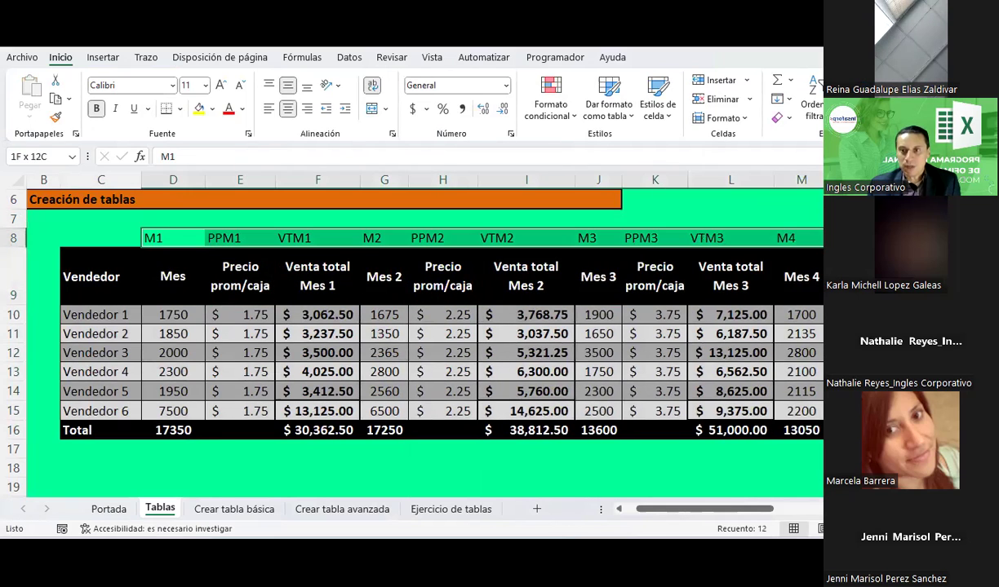
pyautogui.click(287, 108)
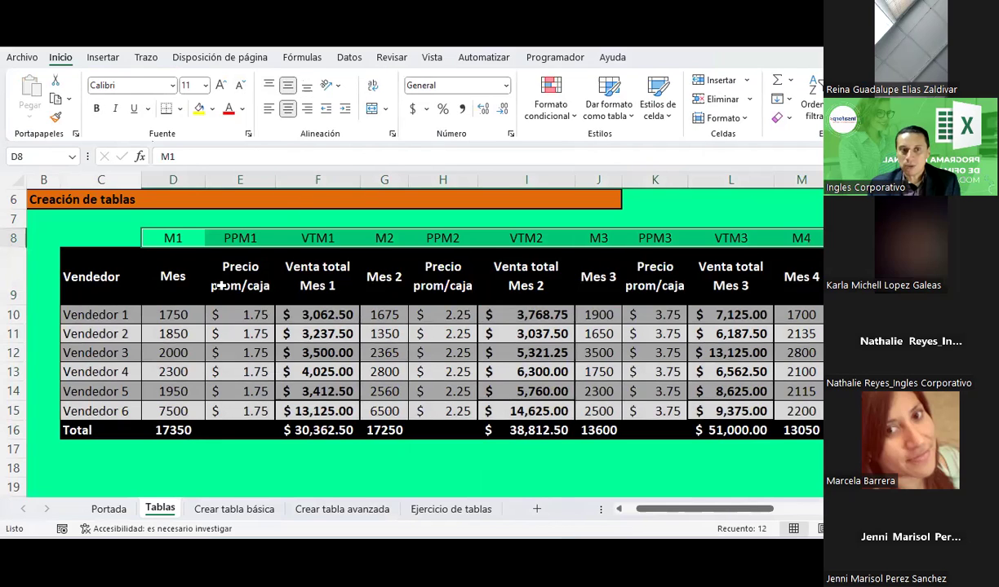
pyautogui.click(192, 263)
pyautogui.click(170, 235)
pyautogui.click(244, 238)
pyautogui.click(307, 238)
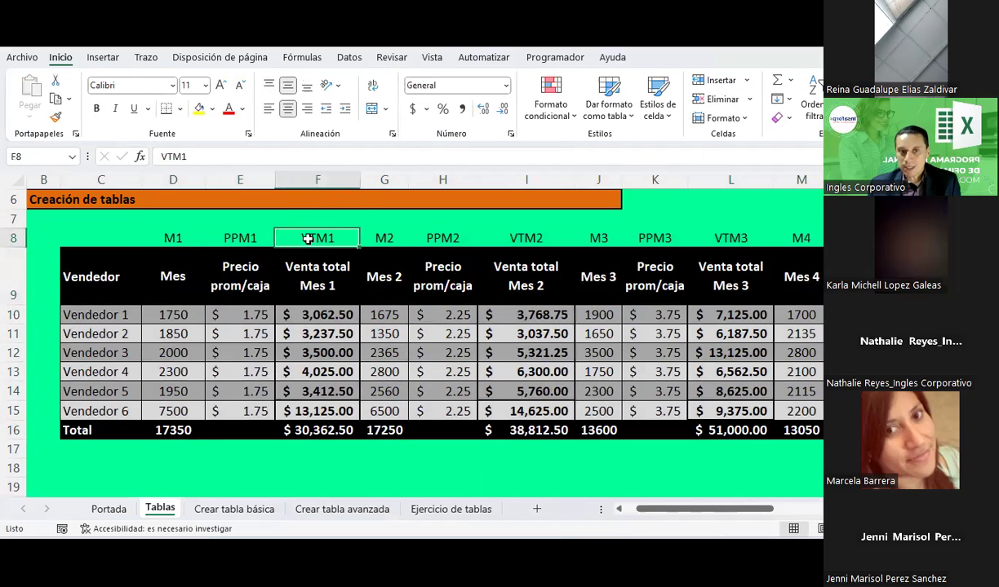
pyautogui.click(384, 238)
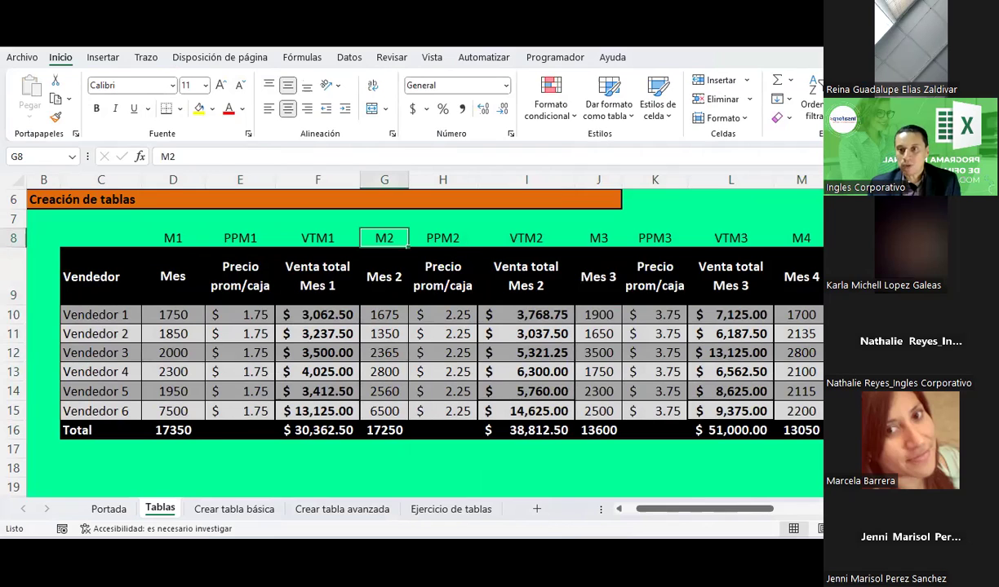
pyautogui.click(946, 315)
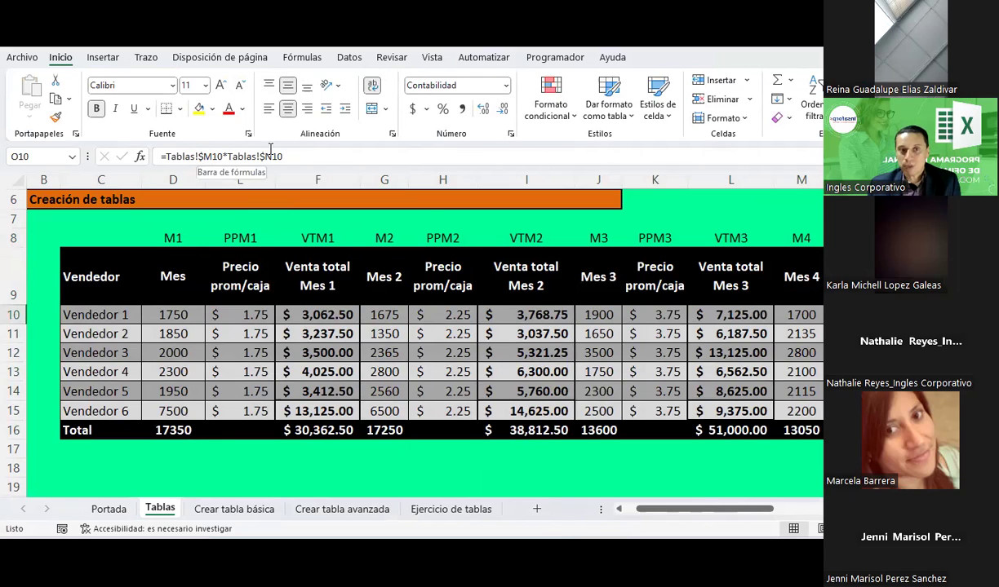
pyautogui.click(237, 232)
pyautogui.click(321, 235)
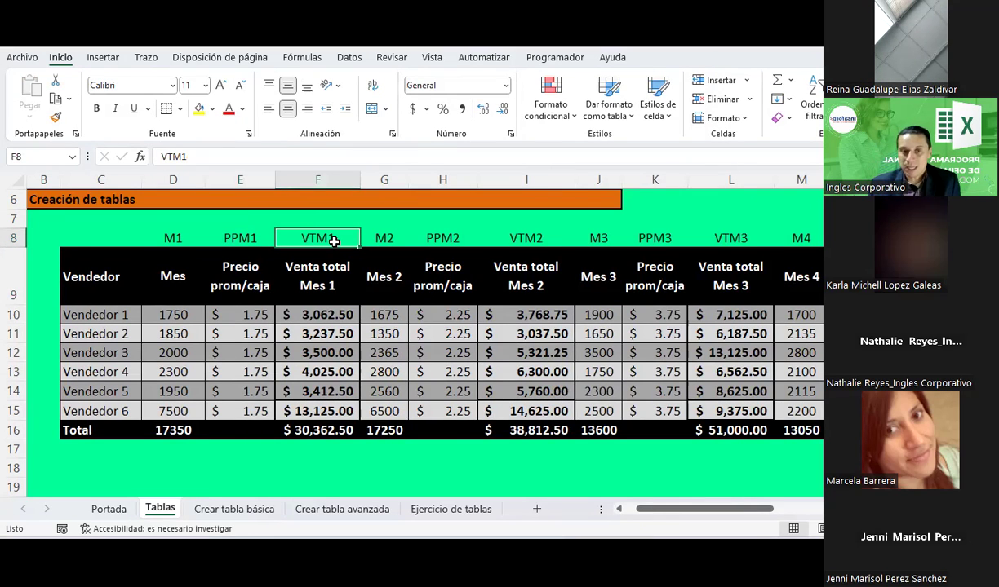
pyautogui.click(326, 256)
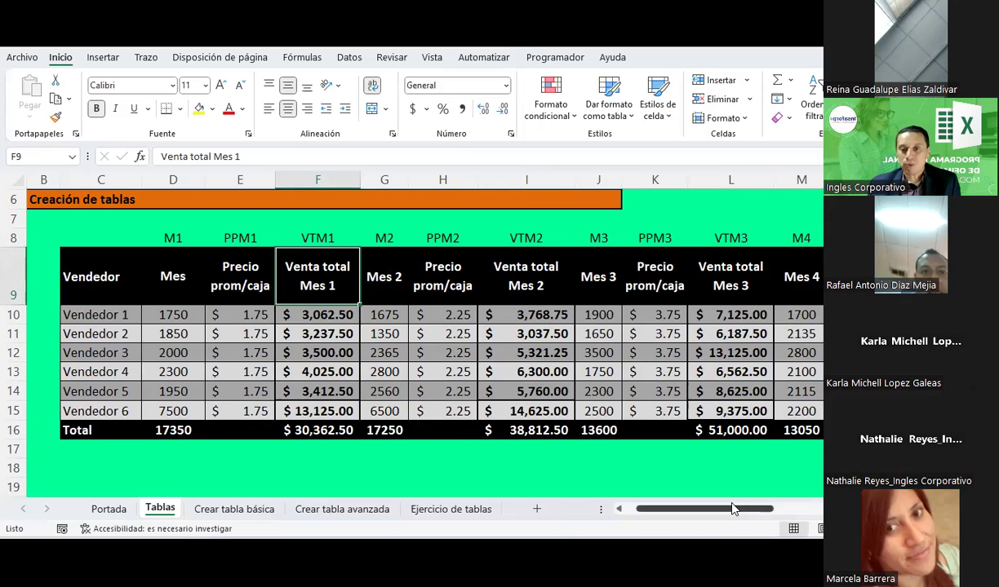
# Scroll to the Mes 4 columns, select the Venta total Mes 4 header, and switch to File Explorer
pyautogui.moveTo(724, 511); pyautogui.dragTo(793, 519)
pyautogui.click(528, 285)
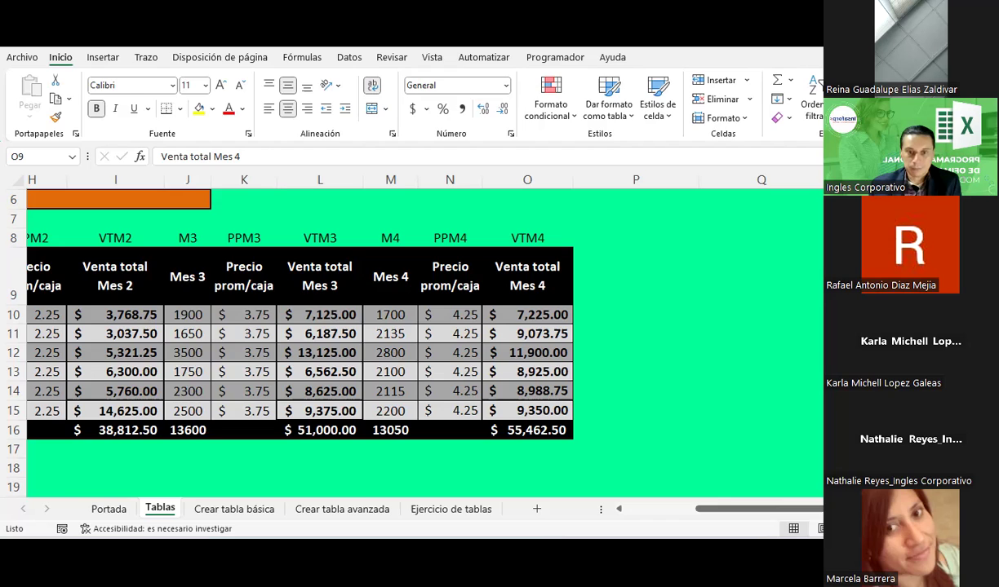
pyautogui.hotkey('alt', 'Tab')
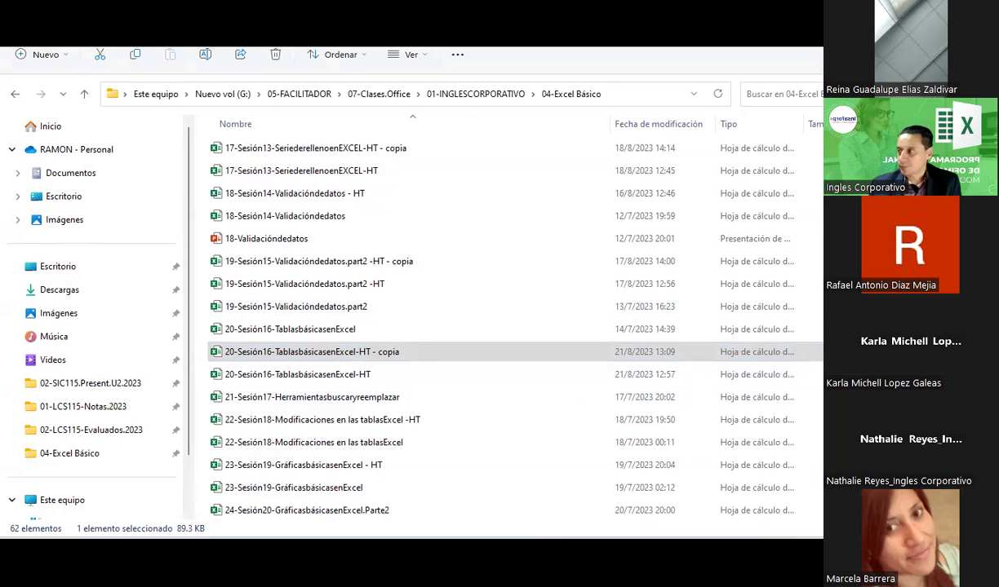
# Return to the Excel workbook and select empty cell P12 beside the table
pyautogui.hotkey('alt', 'Tab')
pyautogui.click(648, 354)
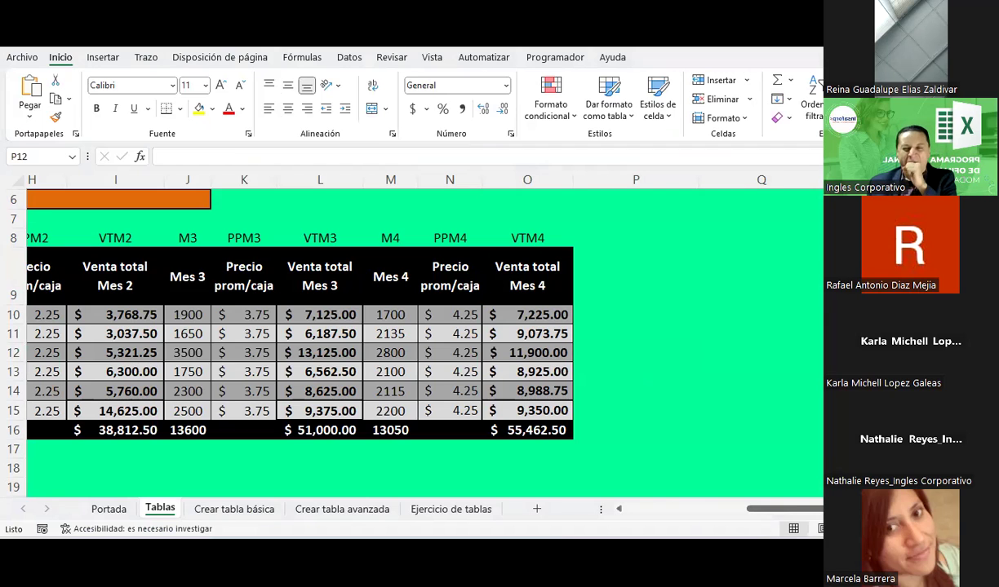
# Inspect the Total row formulas for Mes 1, Venta total Mes 1 and Mes 2
pyautogui.click(608, 345)
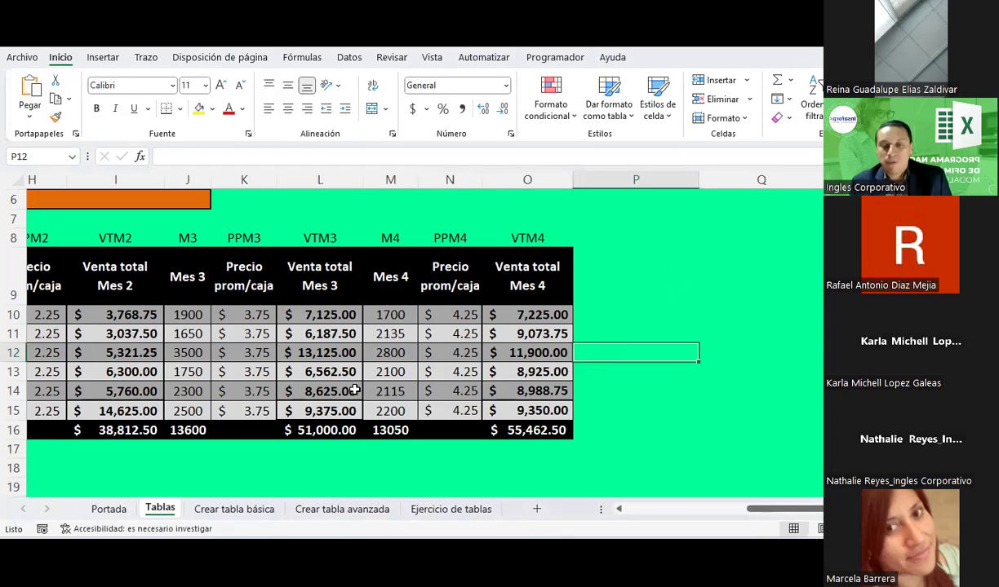
pyautogui.click(659, 510)
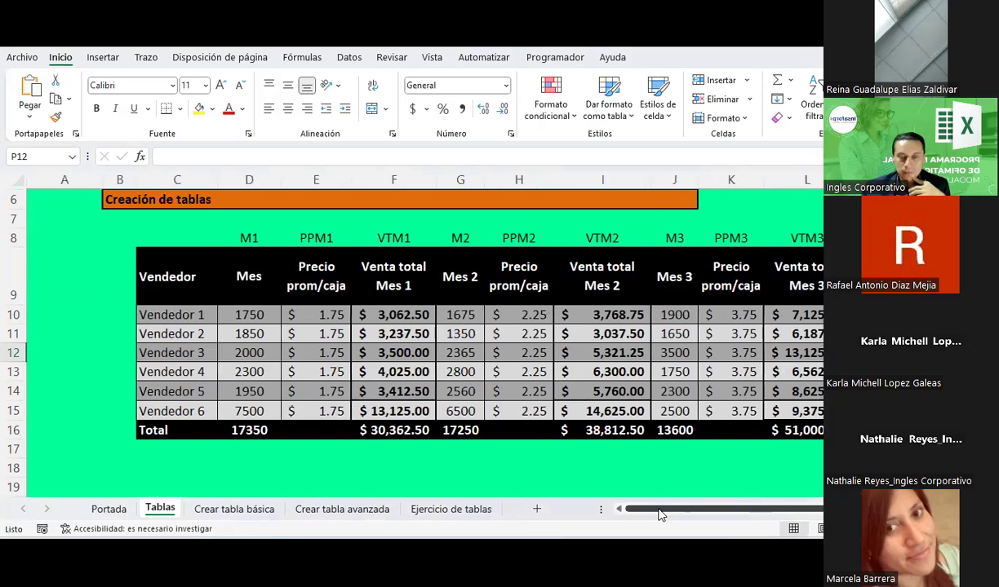
pyautogui.moveTo(660, 515); pyautogui.dragTo(670, 507)
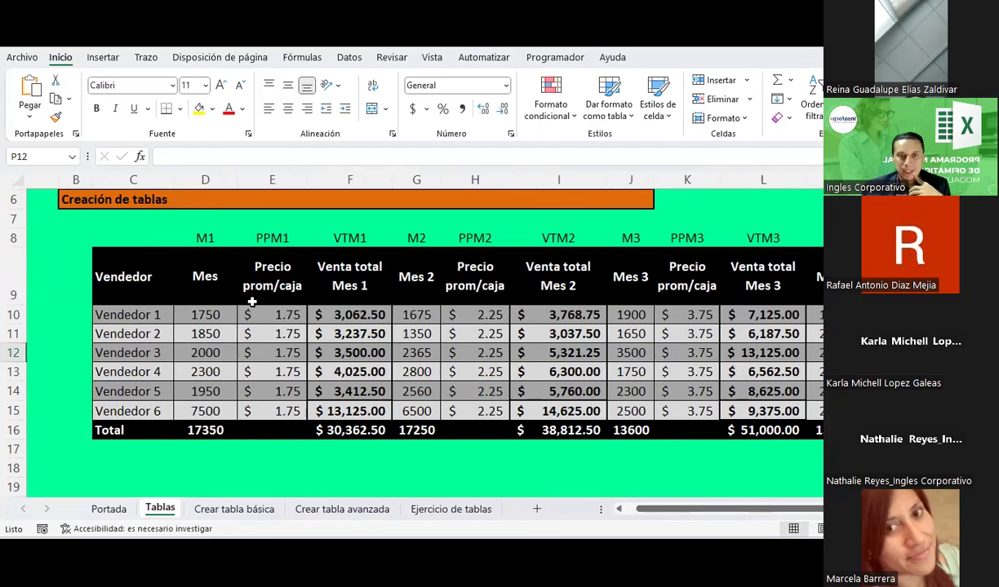
pyautogui.click(265, 277)
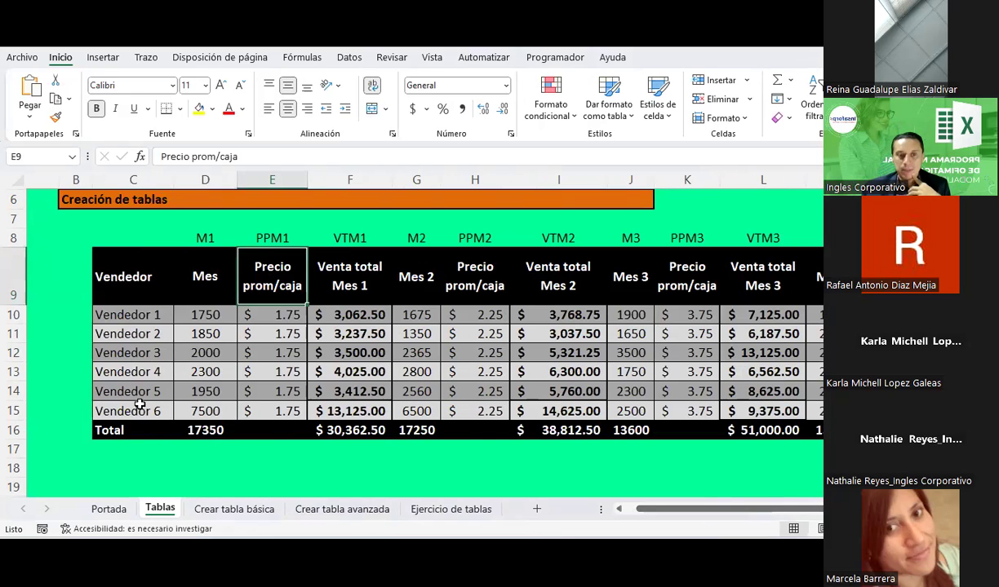
pyautogui.moveTo(156, 307); pyautogui.dragTo(155, 412)
pyautogui.click(154, 430)
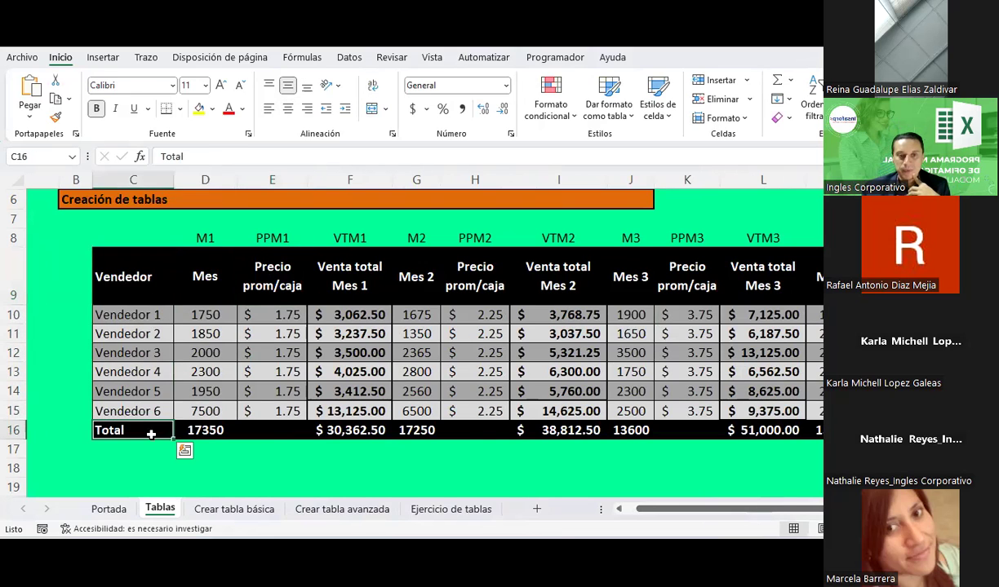
pyautogui.click(217, 431)
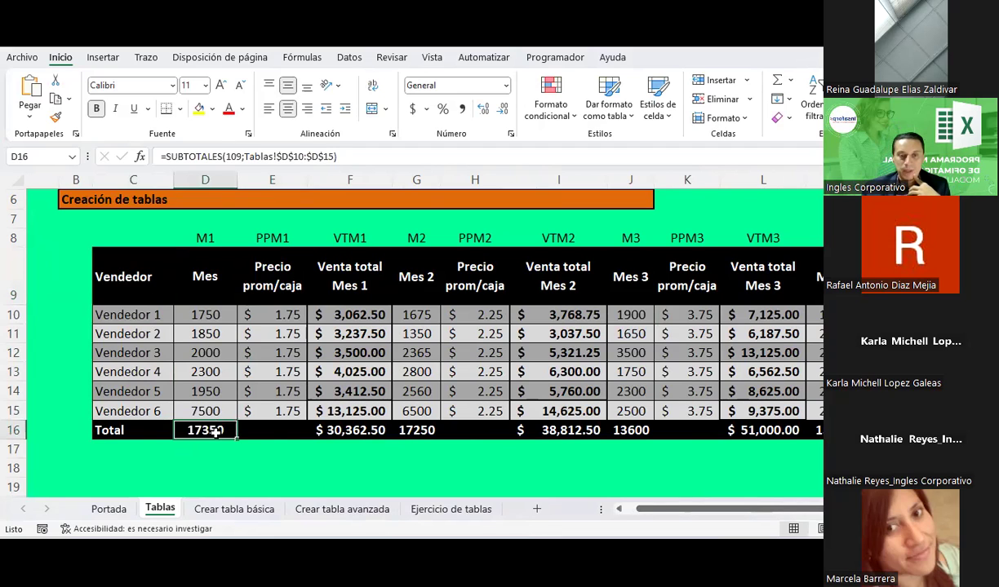
pyautogui.click(346, 435)
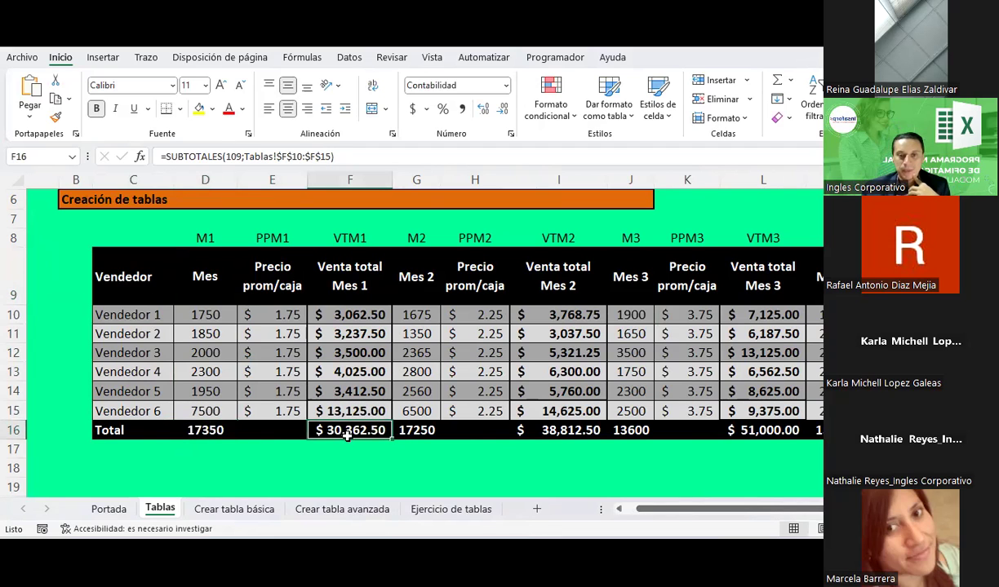
pyautogui.click(424, 432)
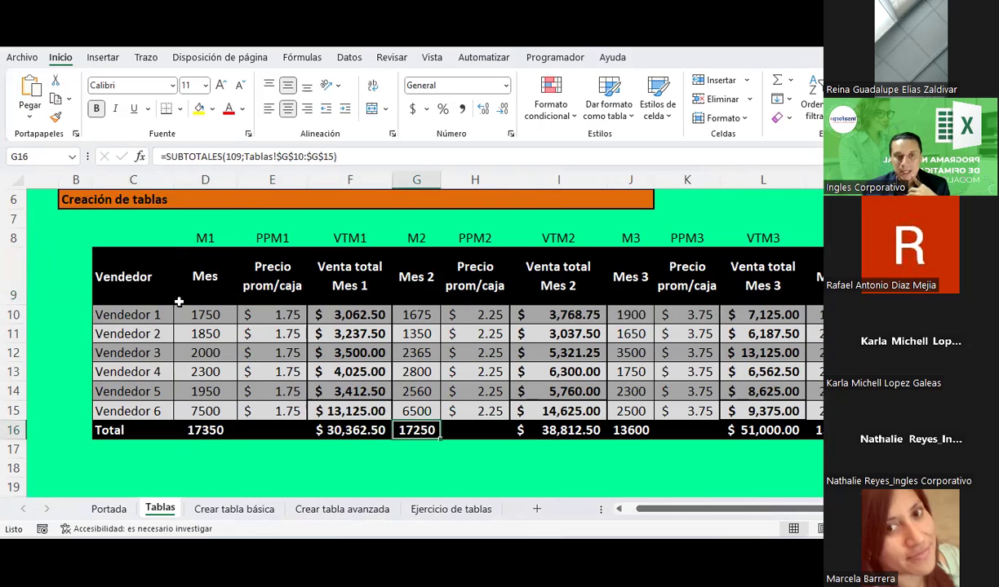
# Step through the Mes header and each vendor's Mes 1 quantities
pyautogui.click(204, 288)
pyautogui.click(205, 314)
pyautogui.click(206, 334)
pyautogui.click(206, 352)
pyautogui.click(205, 372)
pyautogui.click(206, 392)
# Review each vendor's Venta total Mes 3 and Mes 4 formulas
pyautogui.moveTo(685, 511)
pyautogui.mouseDown()
pyautogui.moveTo(816, 510)
pyautogui.moveTo(769, 518)
pyautogui.mouseUp()
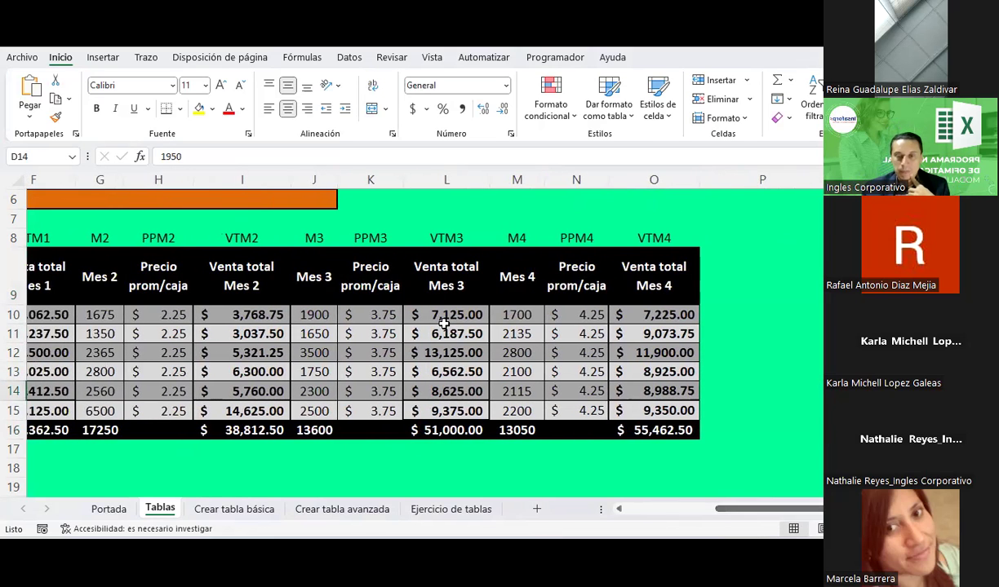
pyautogui.click(656, 318)
pyautogui.click(657, 353)
pyautogui.click(656, 391)
pyautogui.click(447, 317)
pyautogui.click(452, 351)
pyautogui.click(441, 391)
pyautogui.click(616, 335)
pyautogui.click(619, 372)
pyautogui.click(621, 407)
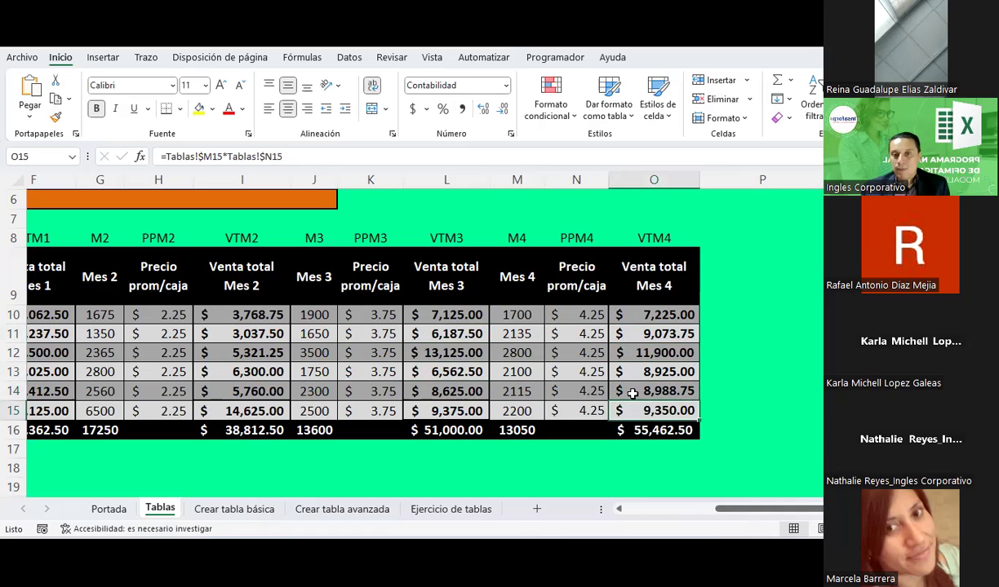
# Re-check the Venta total Mes 4 column and O15, then select the whole table C9:O16
pyautogui.moveTo(657, 271); pyautogui.dragTo(680, 435)
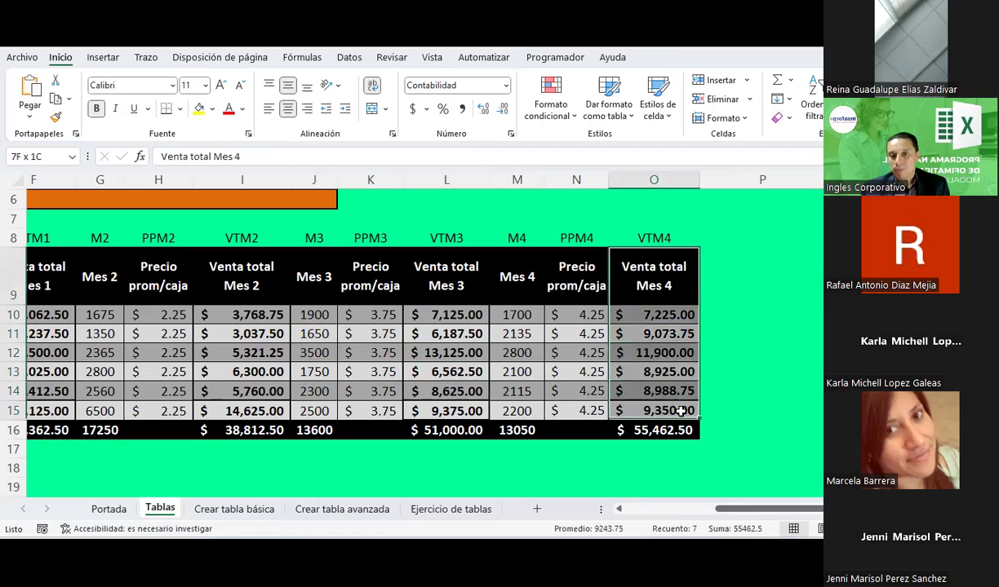
pyautogui.hotkey('ctrl', 'c')
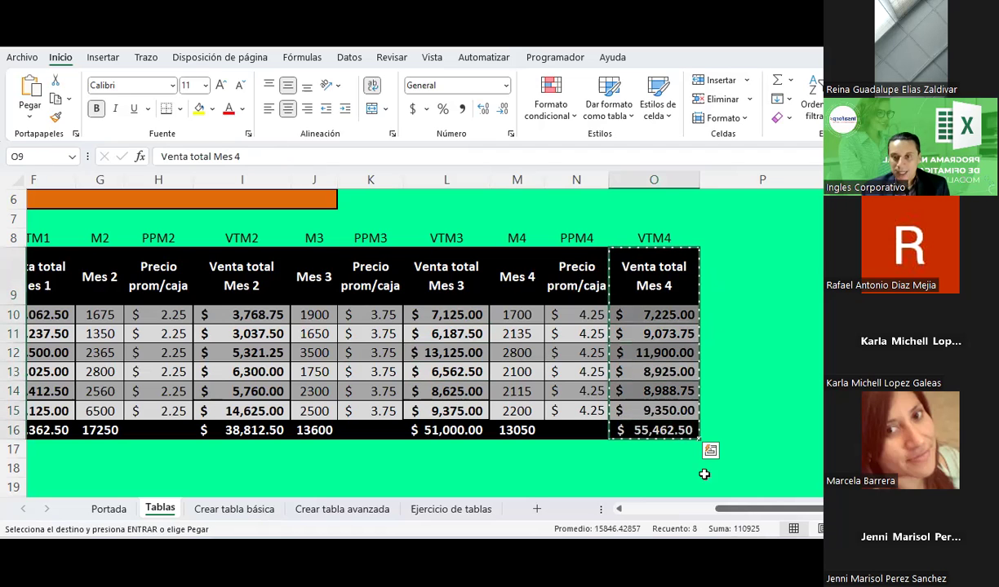
pyautogui.press('Escape')
pyautogui.click(661, 410)
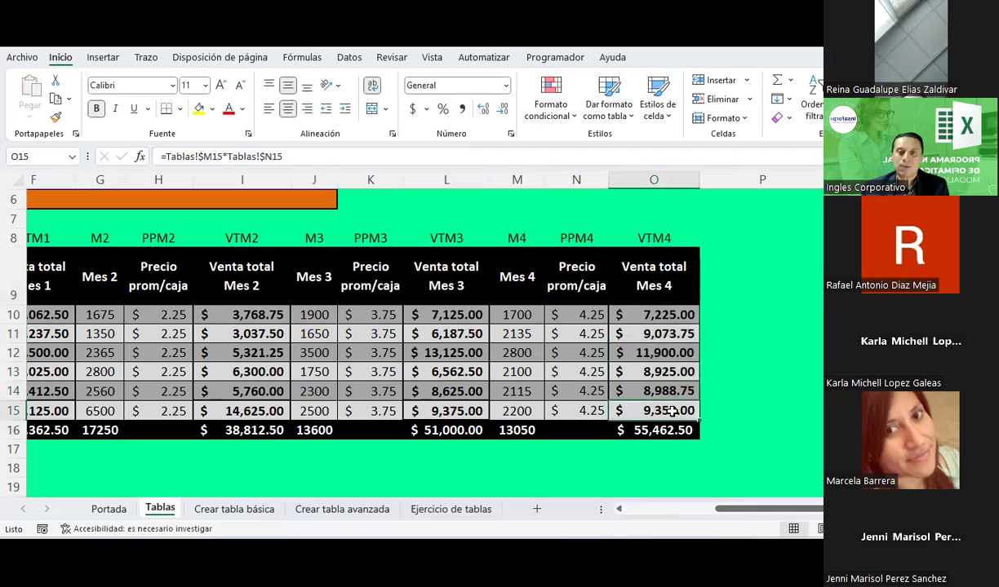
pyautogui.moveTo(673, 436); pyautogui.dragTo(63, 276)
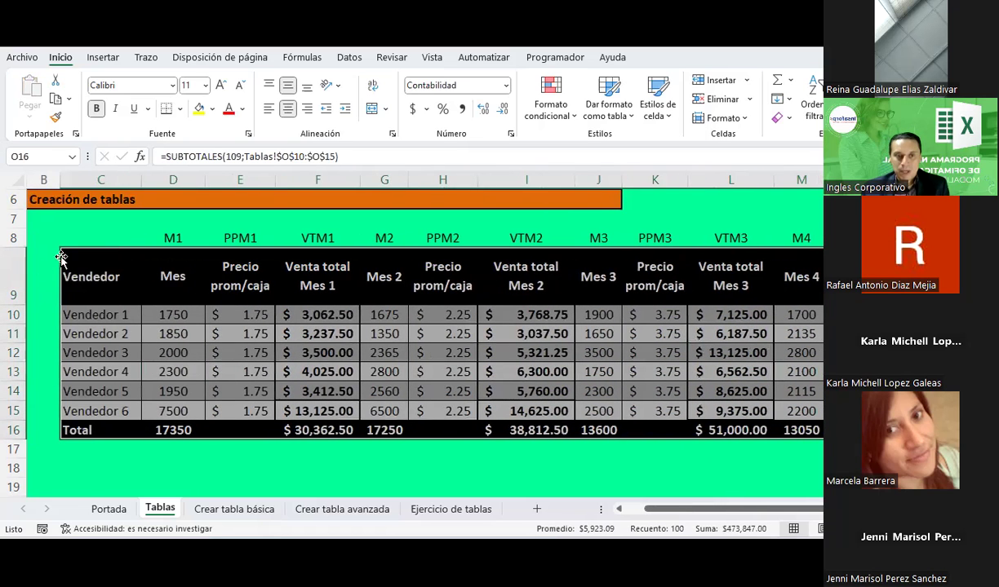
# Paste the copied vendor sales table as a picture on the Crear tabla básica sheet
pyautogui.hotkey('ctrl', 'c')
pyautogui.click(262, 512)
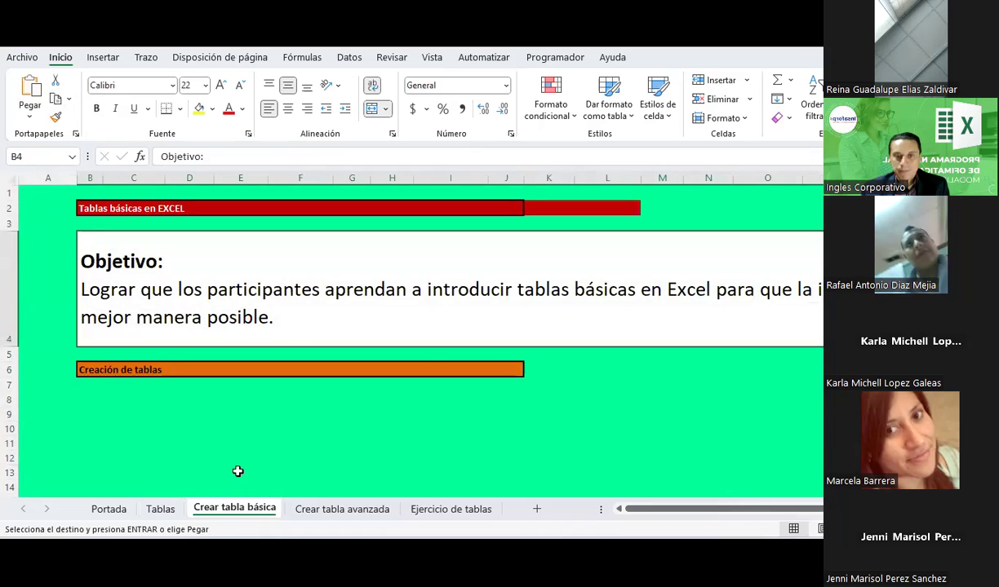
pyautogui.rightClick(259, 403)
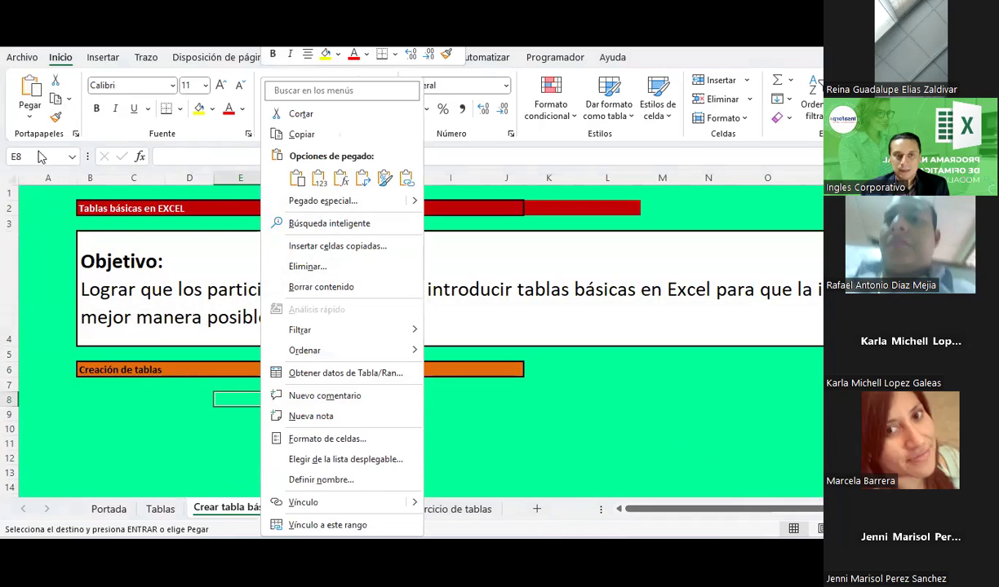
pyautogui.click(30, 116)
pyautogui.click(29, 116)
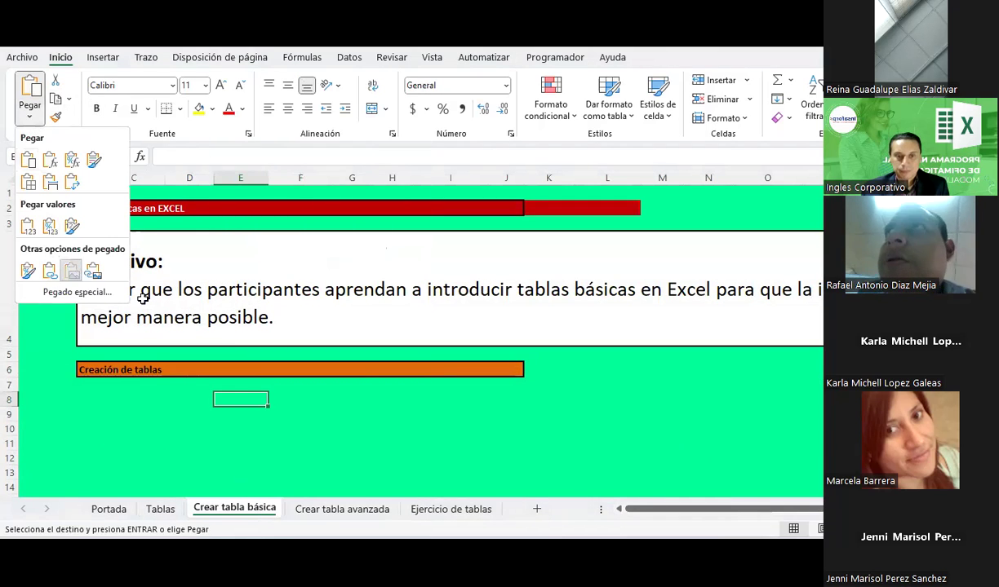
pyautogui.click(73, 274)
# Move the pasted picture down to about row 18 and select cell C8
pyautogui.scroll(-2, 352, 290)
pyautogui.scroll(-3, 352, 289)
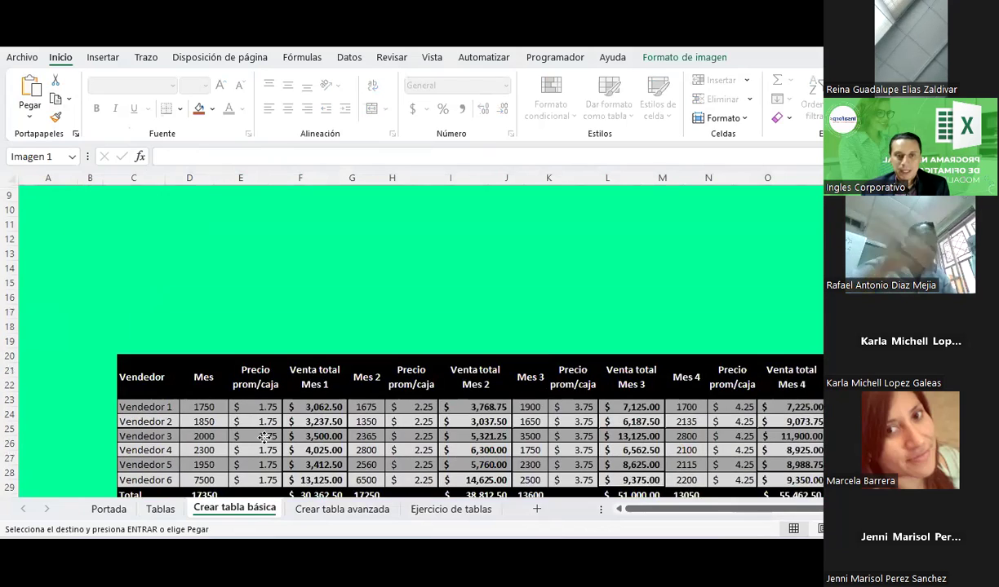
pyautogui.moveTo(352, 290); pyautogui.dragTo(281, 379)
pyautogui.scroll(1, 281, 380)
pyautogui.scroll(1, 282, 380)
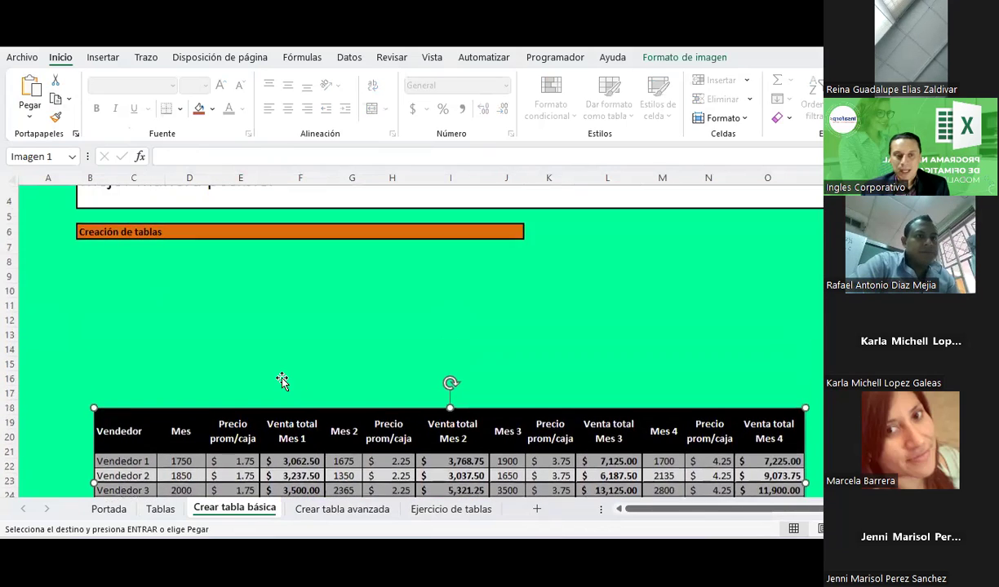
pyautogui.click(90, 267)
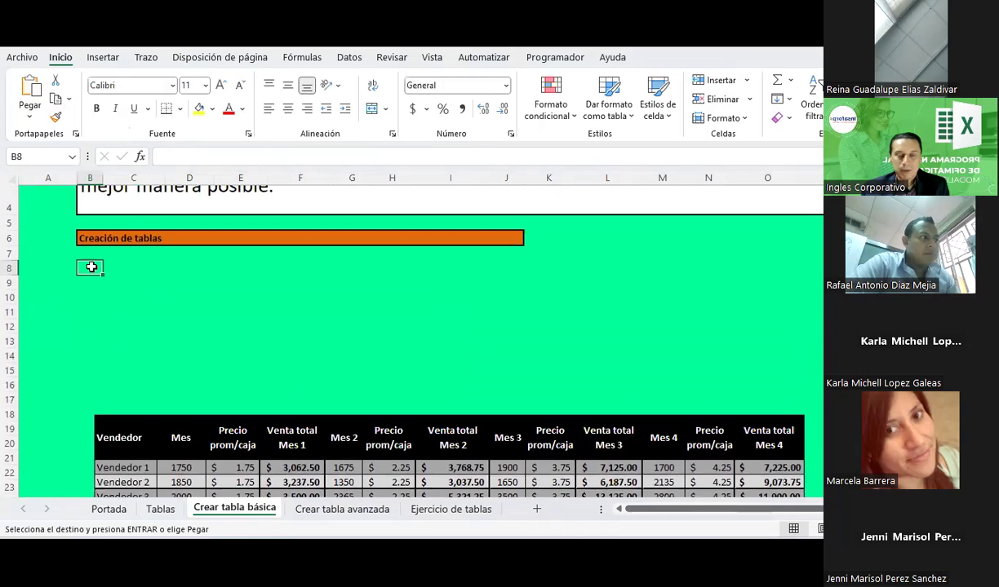
pyautogui.click(132, 270)
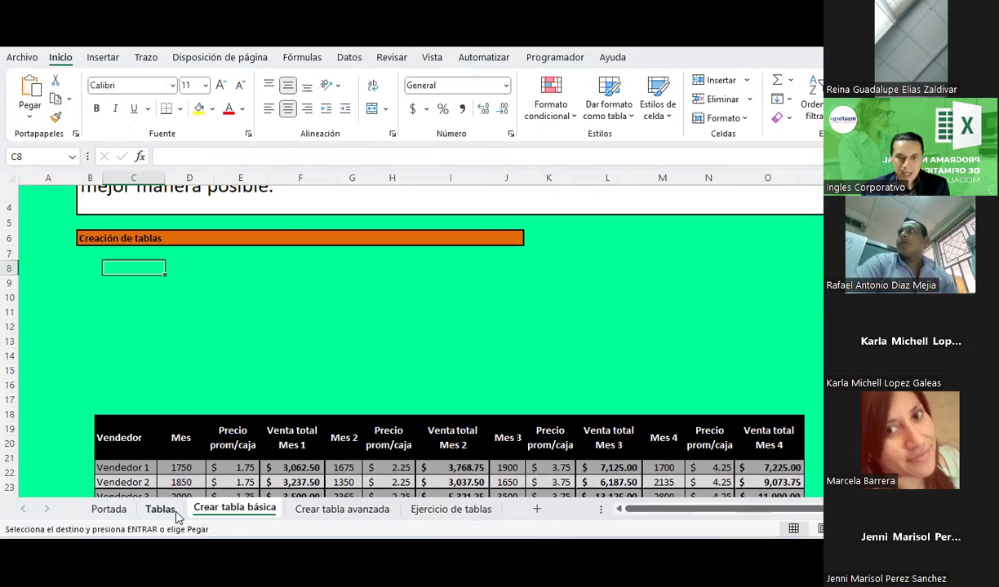
# Copy table C9:O16 from Tablas and paste it as cells at C8 on Crear tabla básica
pyautogui.click(160, 509)
pyautogui.moveTo(487, 276); pyautogui.dragTo(47, 277)
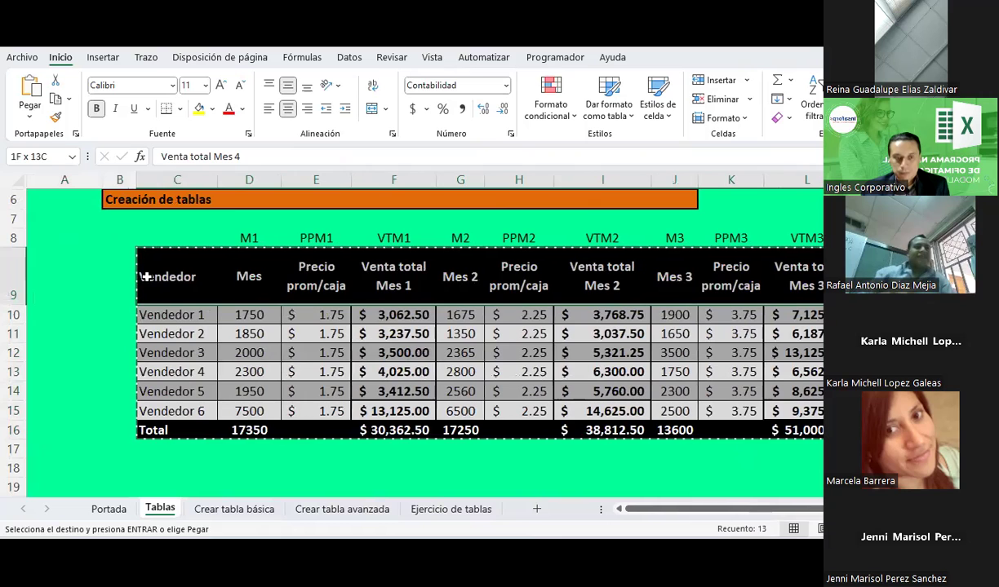
pyautogui.moveTo(47, 277); pyautogui.dragTo(145, 277)
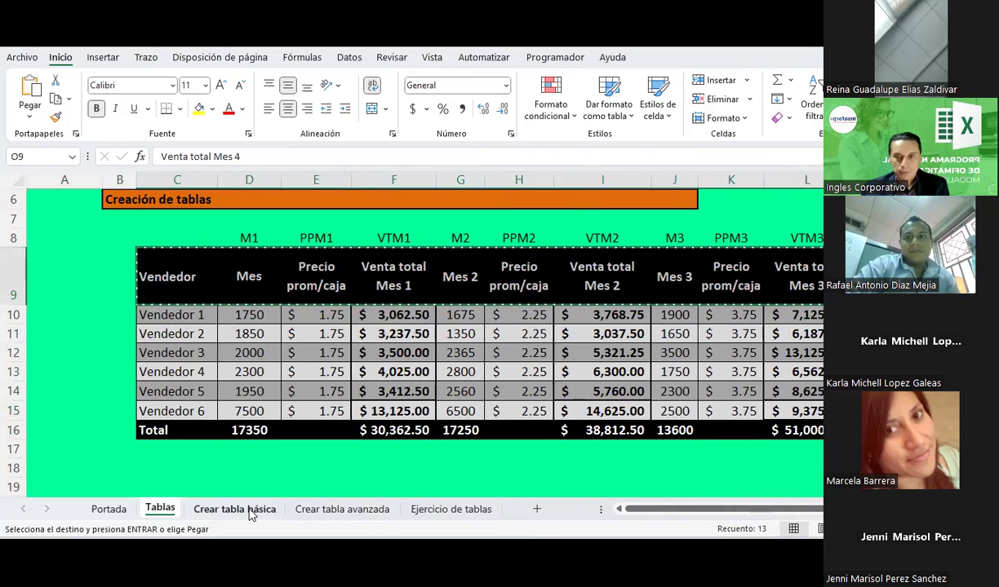
pyautogui.press('Return')
pyautogui.moveTo(511, 287); pyautogui.dragTo(511, 432)
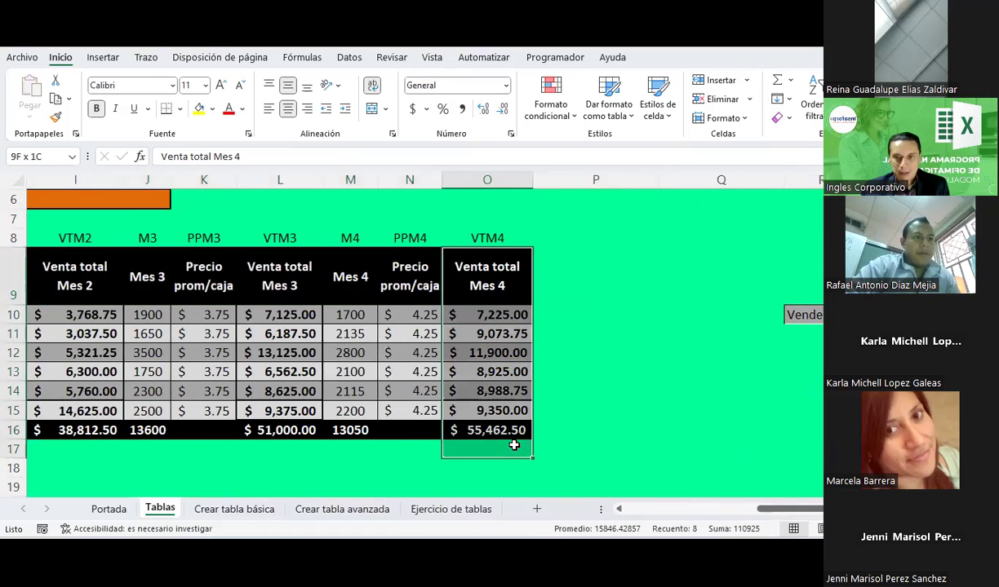
pyautogui.moveTo(5, 417); pyautogui.dragTo(87, 427)
pyautogui.hotkey('ctrl', 'c')
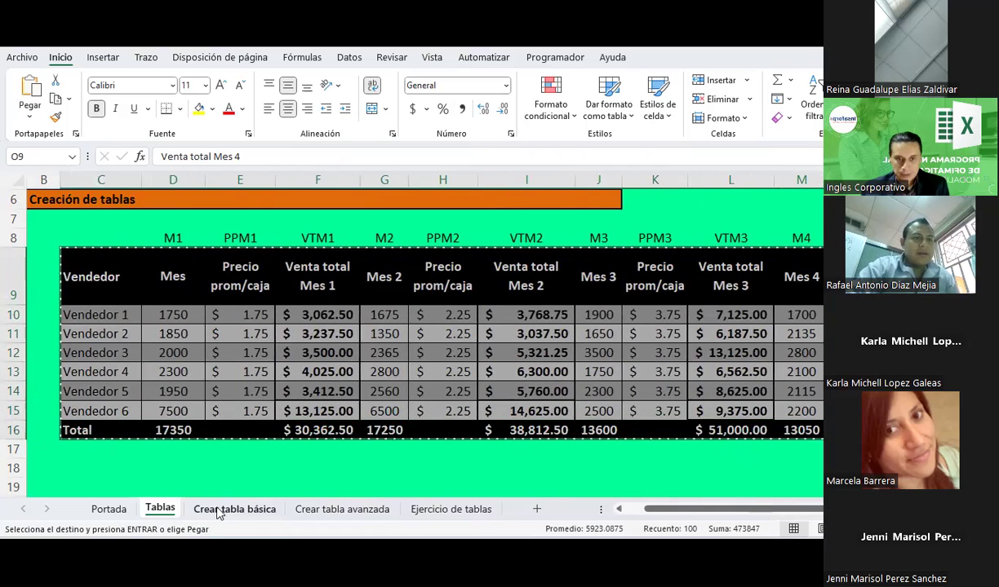
pyautogui.click(220, 509)
pyautogui.hotkey('ctrl', 'v')
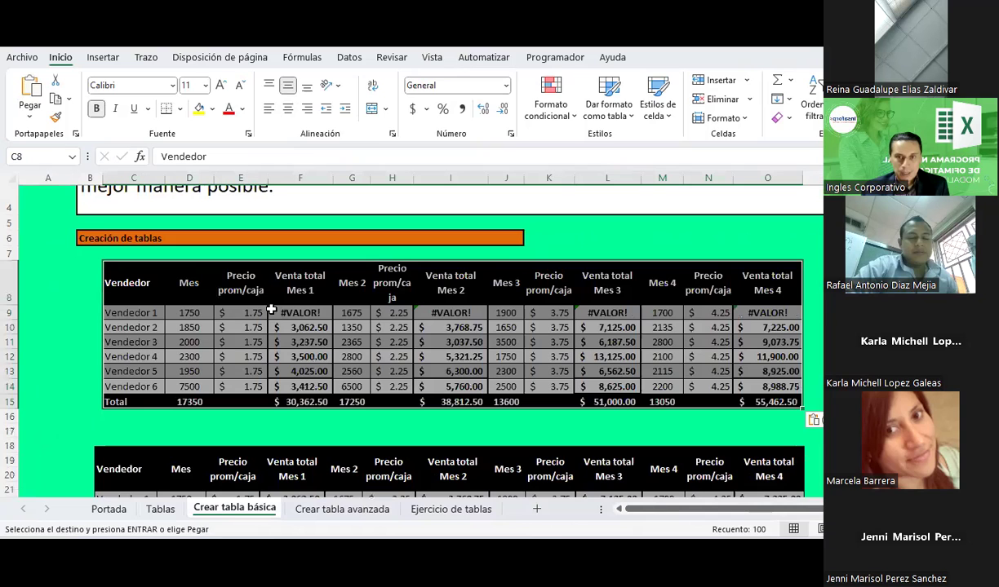
# Clear the Venta total Mes 1 and Mes 2 values and select the Mes 3 values
pyautogui.moveTo(300, 314); pyautogui.dragTo(299, 402)
pyautogui.press('Delete')
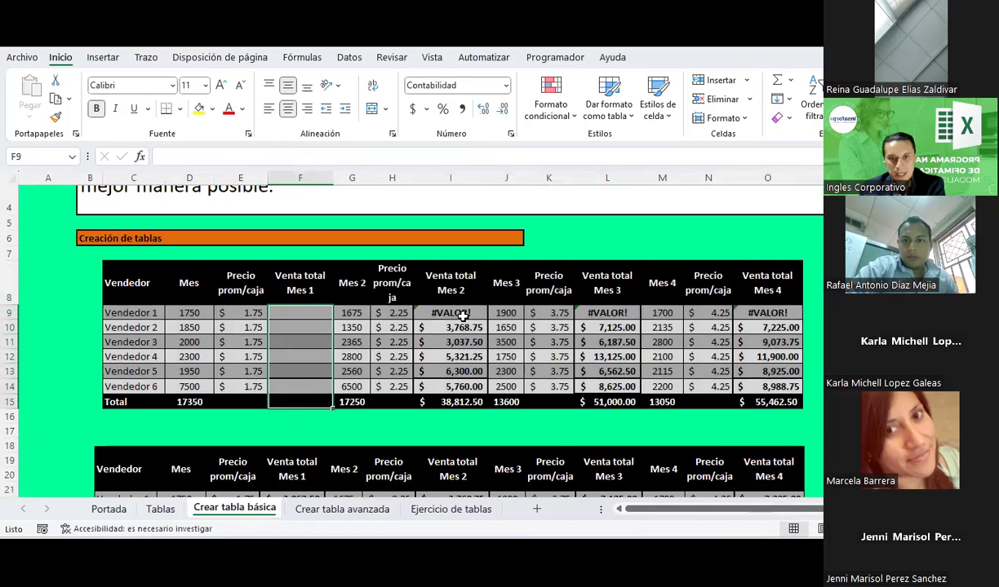
pyautogui.moveTo(462, 316); pyautogui.dragTo(457, 401)
pyautogui.press('Delete')
pyautogui.moveTo(595, 313); pyautogui.dragTo(602, 408)
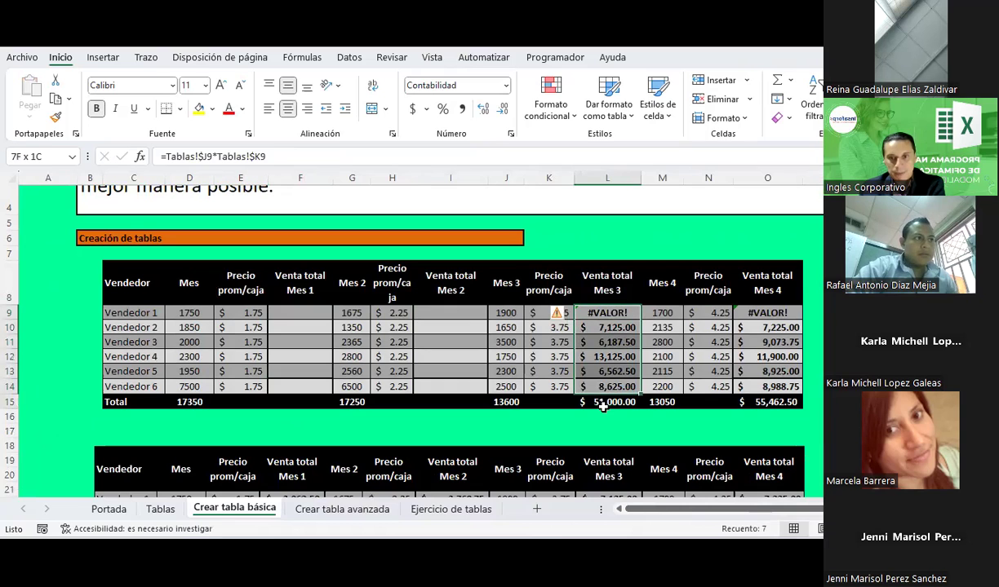
# Clear Venta total Mes 3 and Mes 4, then remove the table's fill and make its text black
pyautogui.press('Delete')
pyautogui.moveTo(777, 310); pyautogui.dragTo(747, 399)
pyautogui.press('Delete')
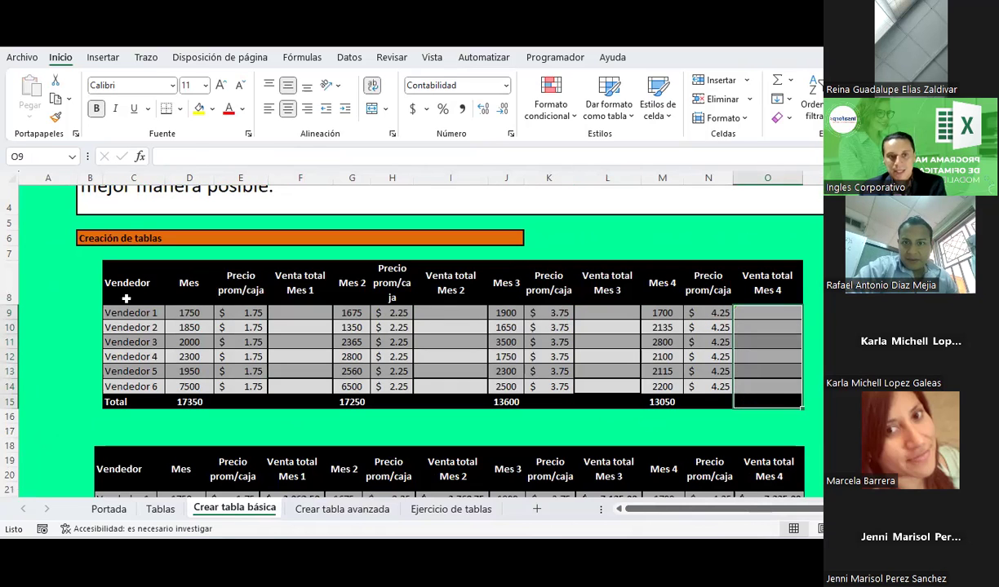
pyautogui.moveTo(127, 299); pyautogui.dragTo(749, 401)
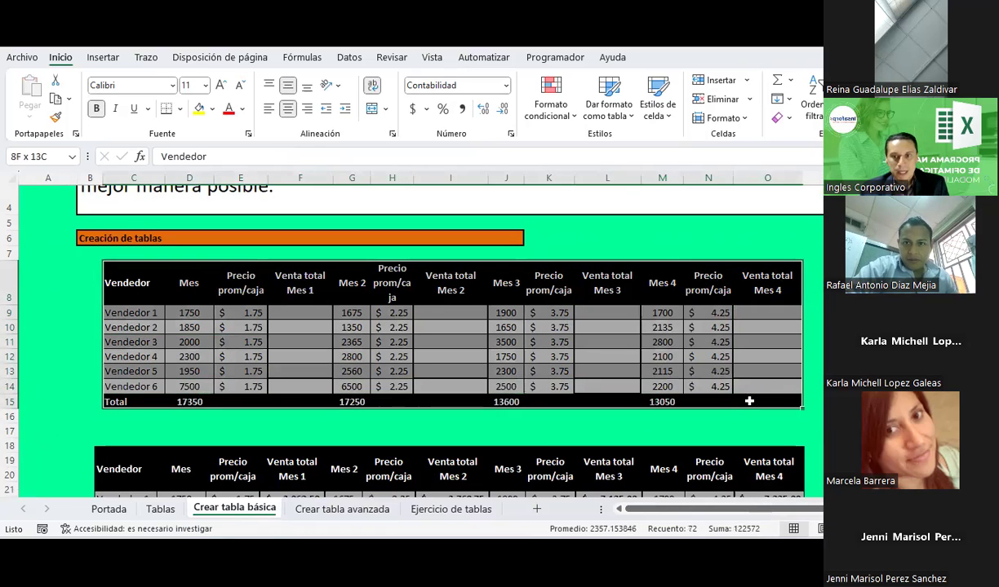
pyautogui.click(211, 108)
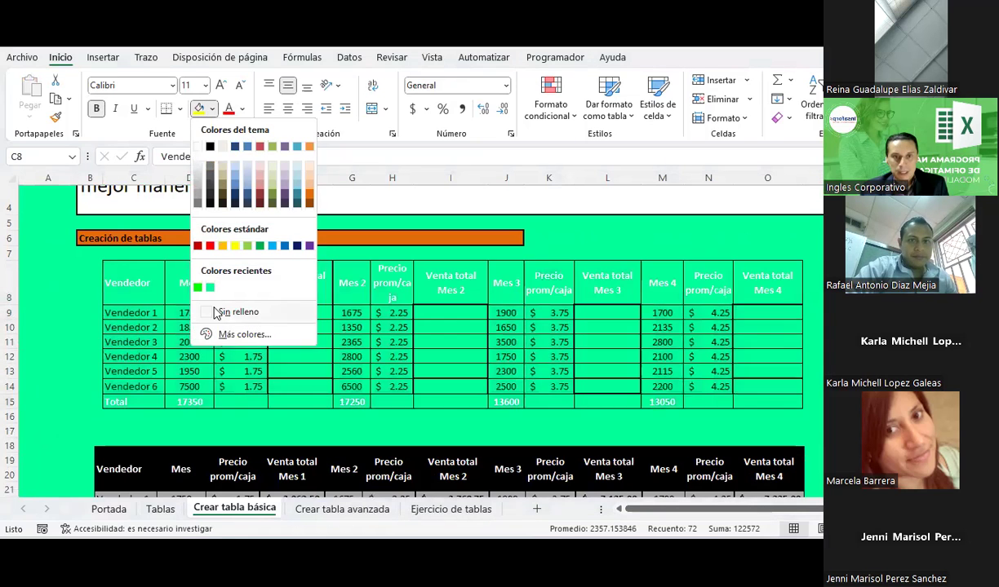
pyautogui.click(215, 313)
pyautogui.click(242, 108)
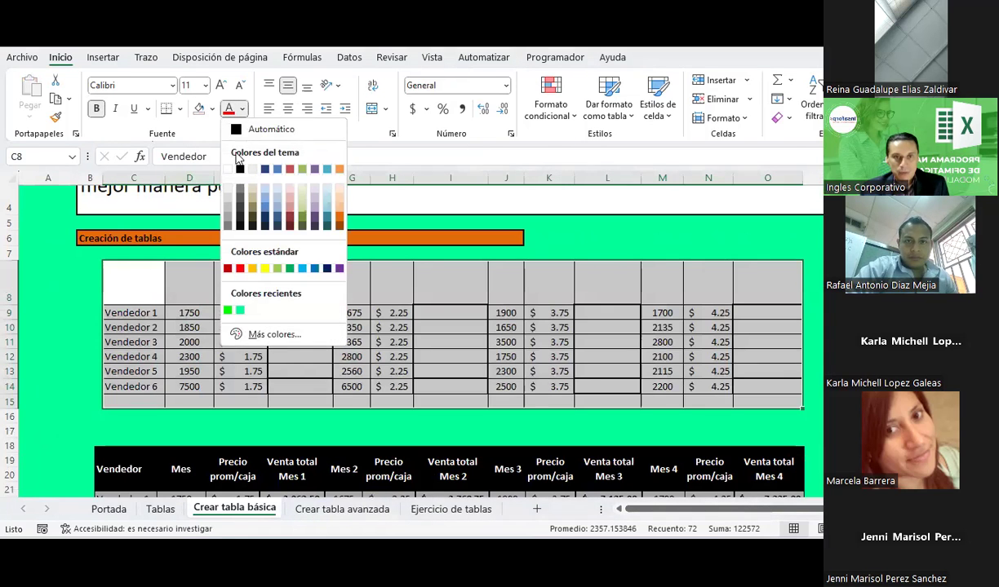
pyautogui.click(239, 168)
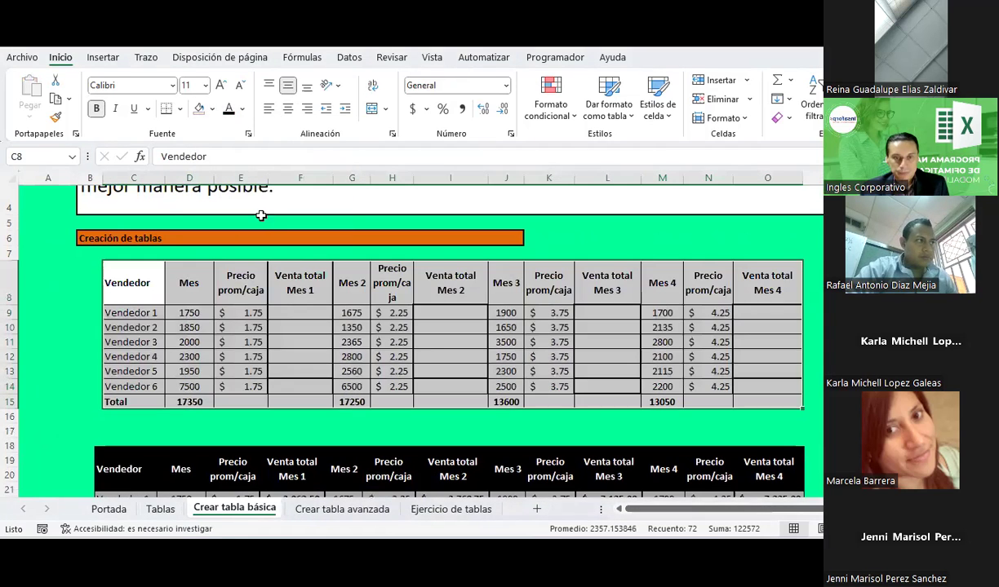
# Apply Todos los bordes to the whole table from Vendedor to the Total row
pyautogui.click(428, 353)
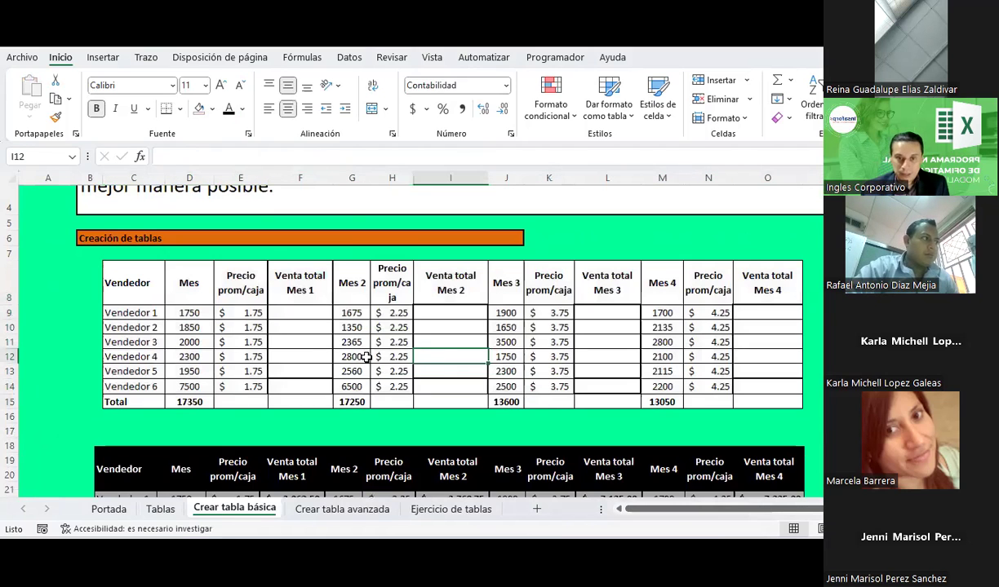
pyautogui.moveTo(138, 281)
pyautogui.mouseDown()
pyautogui.moveTo(612, 355)
pyautogui.moveTo(775, 400)
pyautogui.mouseUp()
pyautogui.click(180, 109)
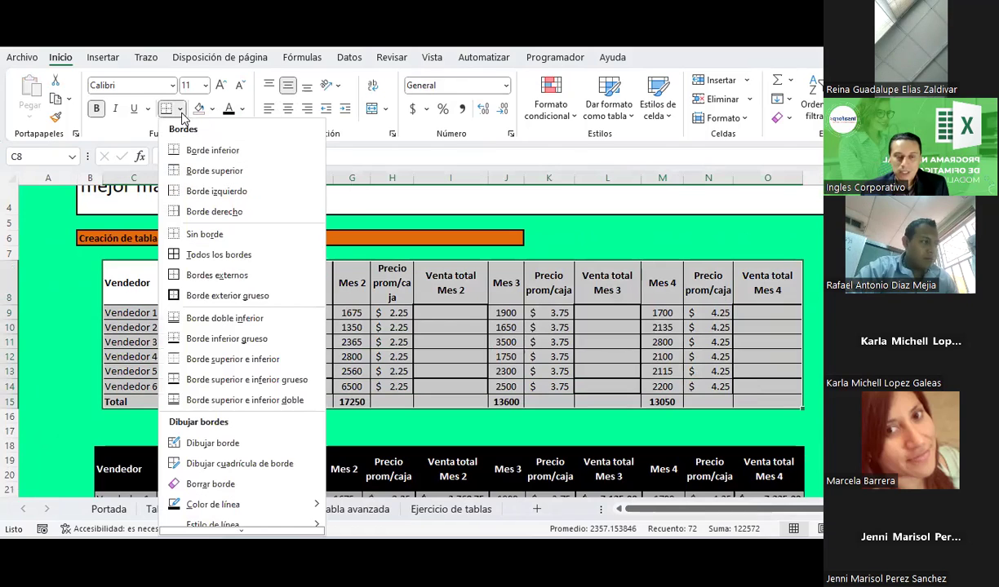
pyautogui.click(223, 255)
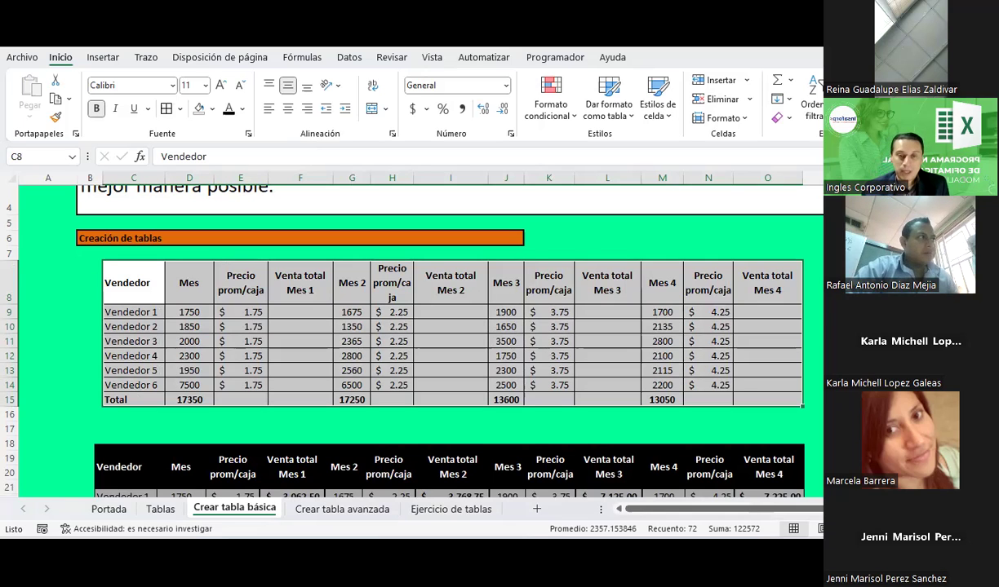
# Centre the table's contents both horizontally and vertically
pyautogui.click(285, 109)
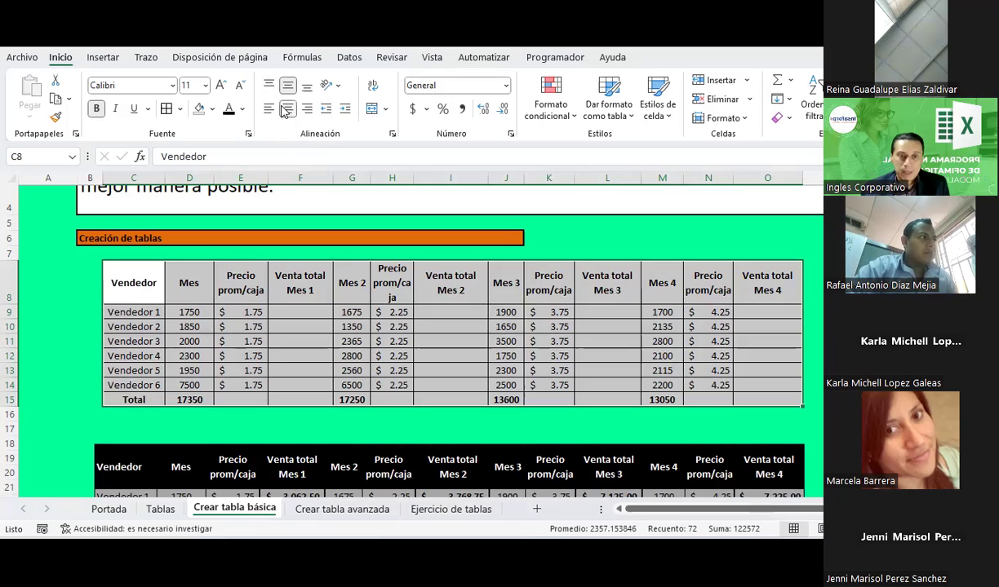
pyautogui.click(285, 90)
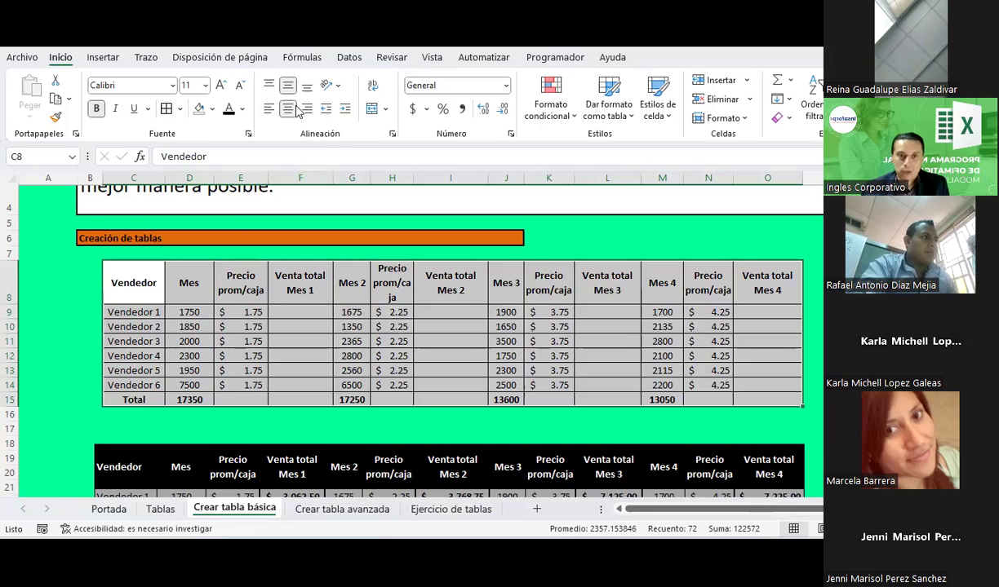
pyautogui.click(502, 311)
# Copy the Venta total Mes 4 column into column P and remove the duplicated header text
pyautogui.moveTo(763, 284); pyautogui.dragTo(760, 400)
pyautogui.hotkey('ctrl', 'c')
pyautogui.click(813, 282)
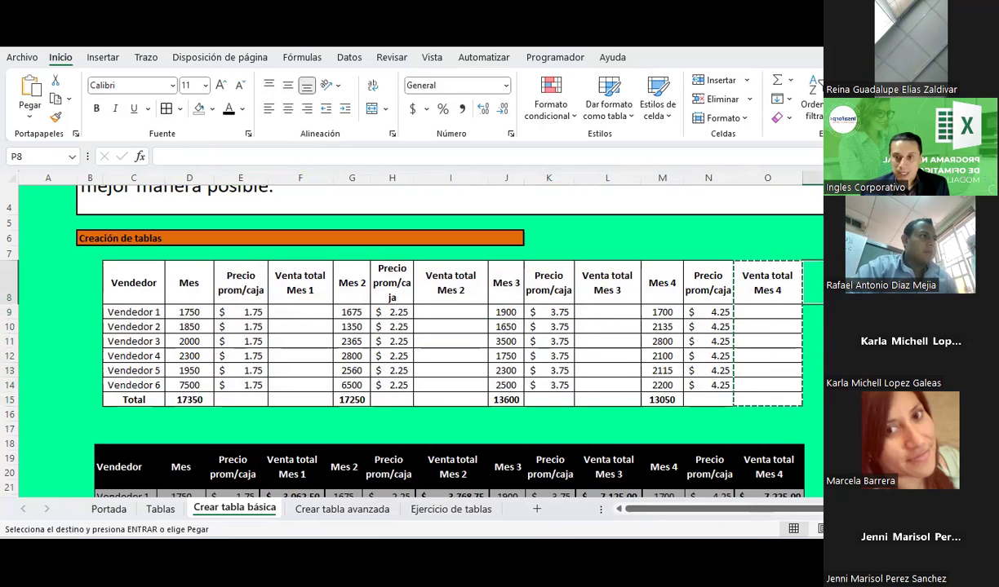
pyautogui.hotkey('ctrl', 'v')
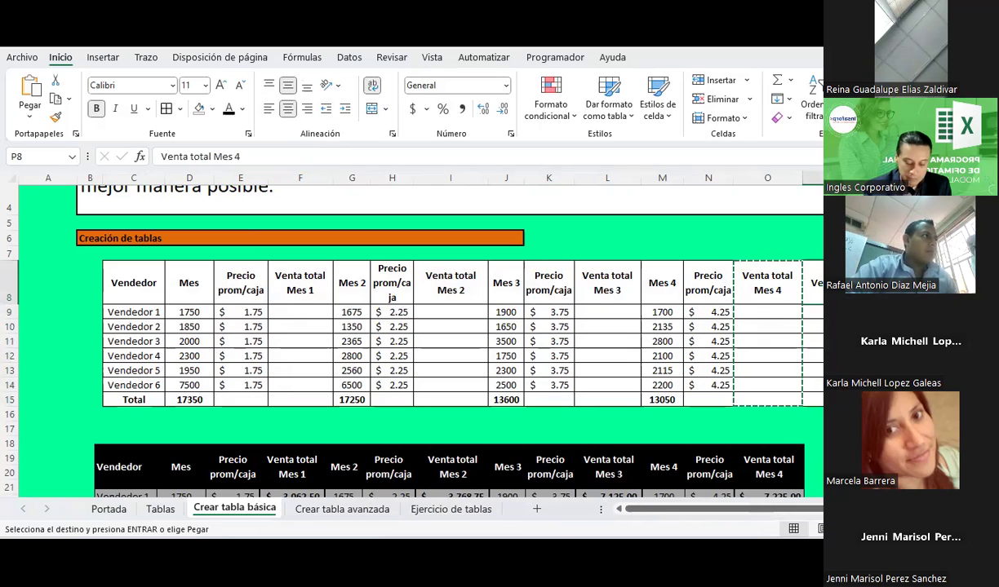
pyautogui.hotkey('ctrl', 'z')
pyautogui.press('Down')
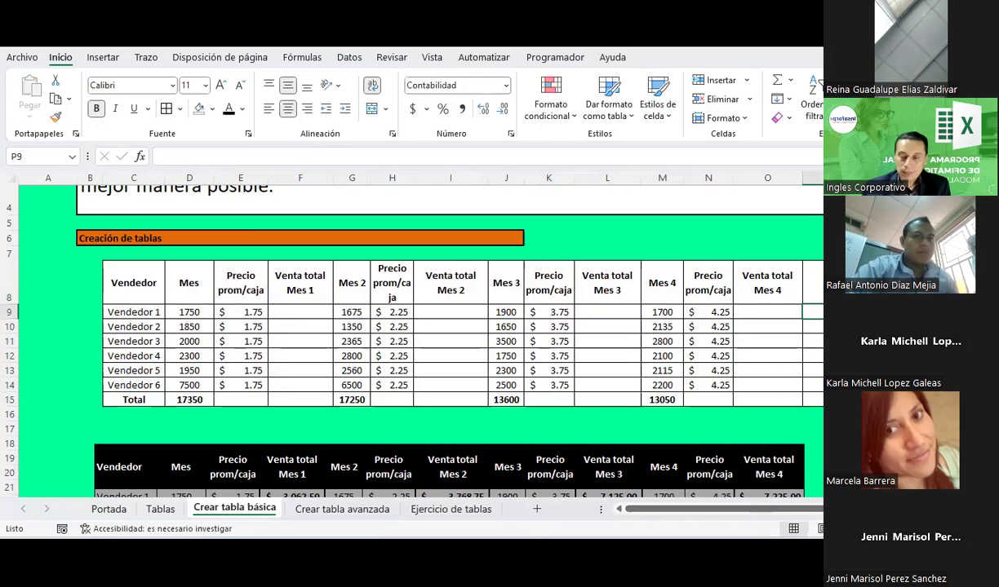
# Enter Vendedor 1's overall sales formula =+F9+I9+L9+O9 in P9
pyautogui.write('+F9+')
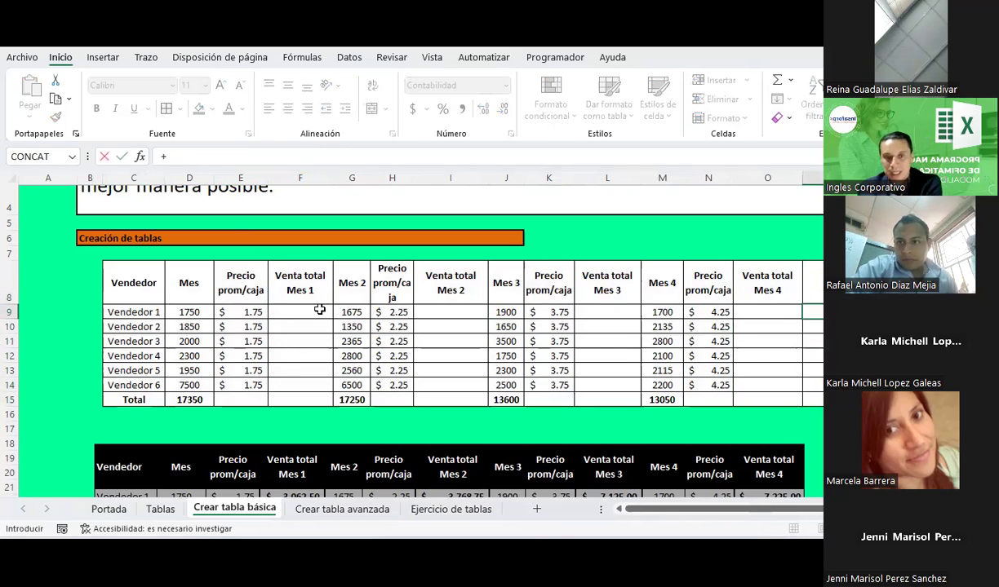
pyautogui.click(319, 310)
pyautogui.write('+')
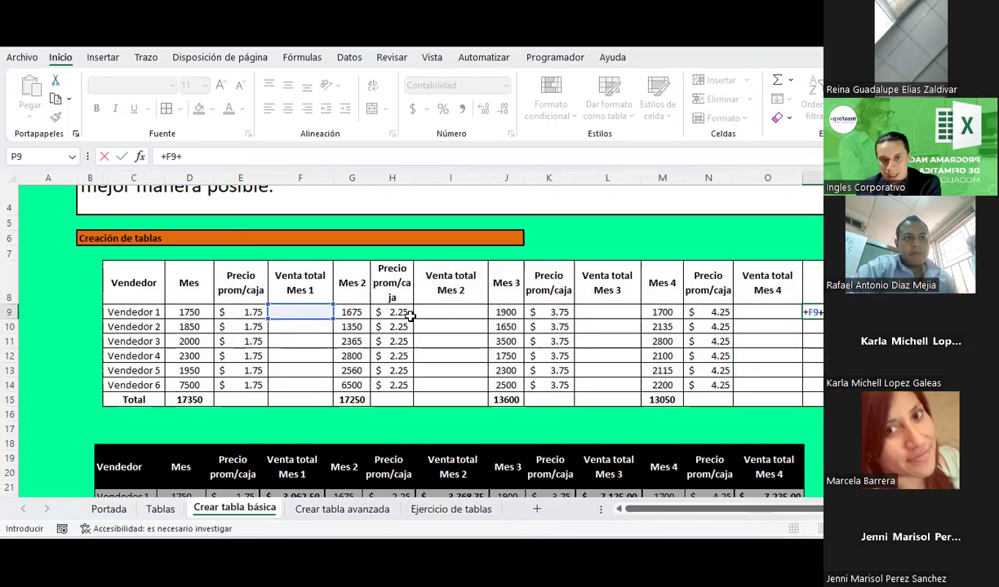
pyautogui.click(439, 313)
pyautogui.write('+')
pyautogui.click(616, 311)
pyautogui.write('+')
pyautogui.click(772, 310)
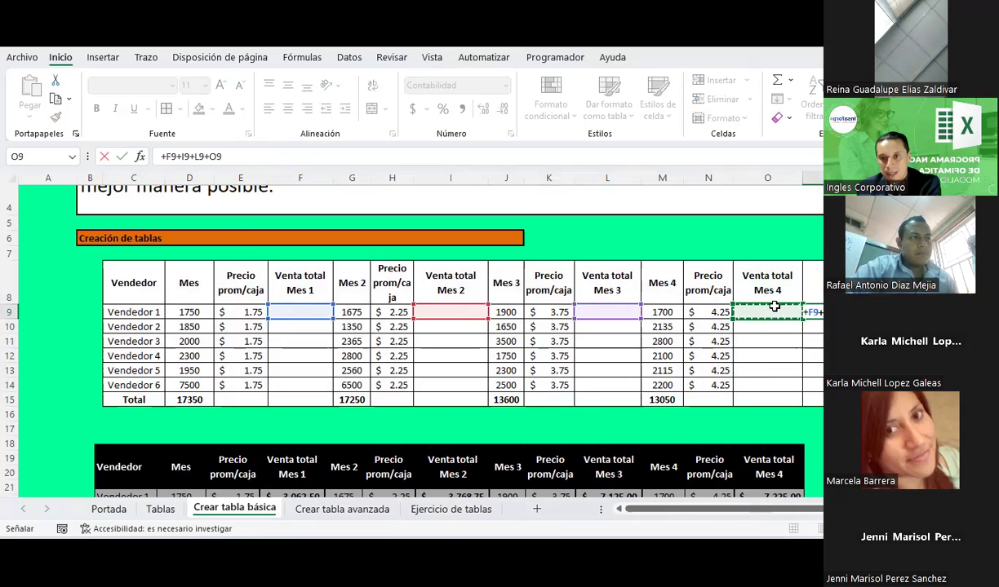
pyautogui.press('Return')
# Fill the formula down to Vendedor 6 and add a SUMA total in the Total row
pyautogui.moveTo(870, 319); pyautogui.dragTo(869, 392)
pyautogui.click(841, 399)
pyautogui.click(777, 80)
pyautogui.press('Return')
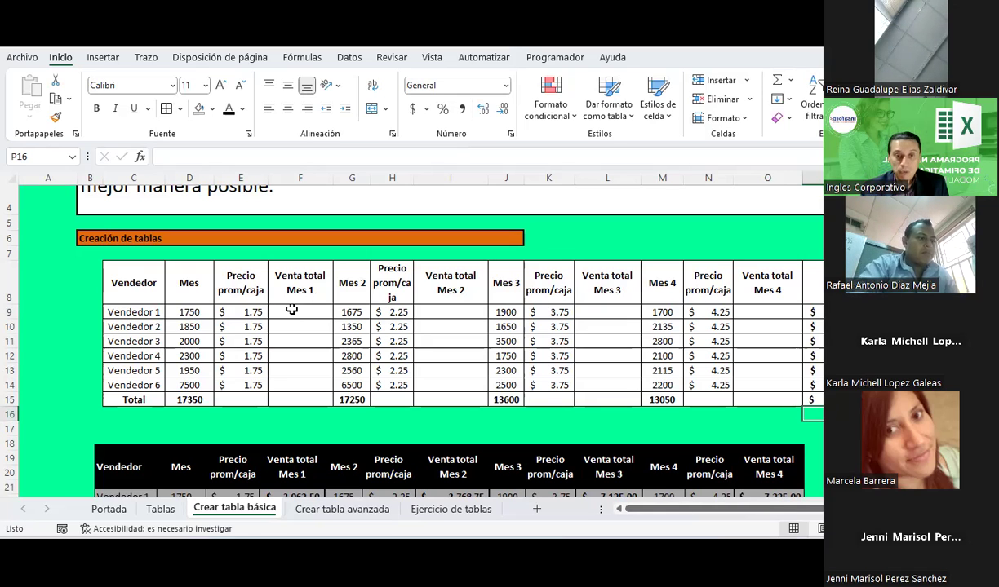
# Enter the Mes 1 sales formula =+E9*D9 in F9
pyautogui.click(292, 310)
pyautogui.write('+')
pyautogui.click(244, 312)
pyautogui.write('*')
pyautogui.press('Left')
pyautogui.press('Left')
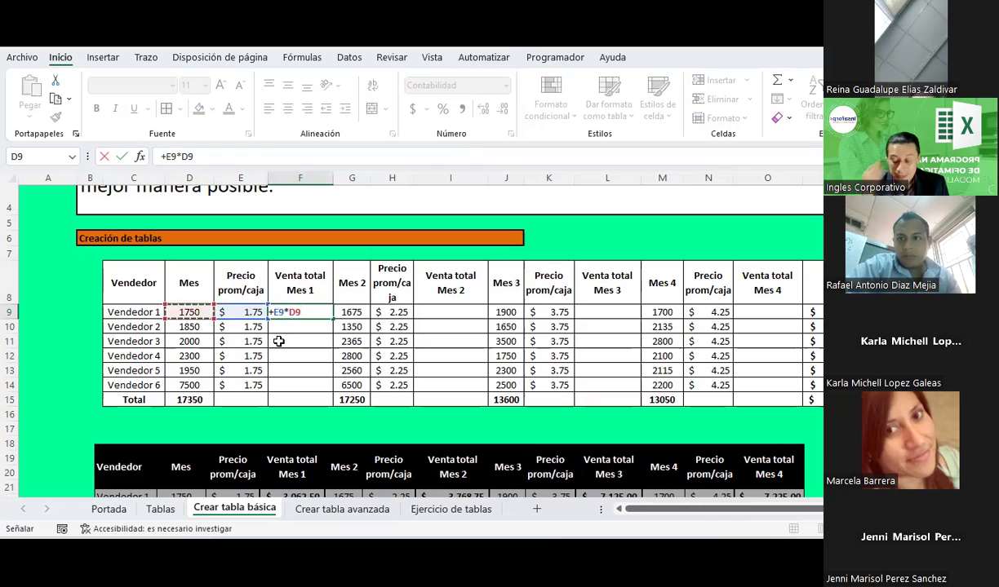
pyautogui.press('Return')
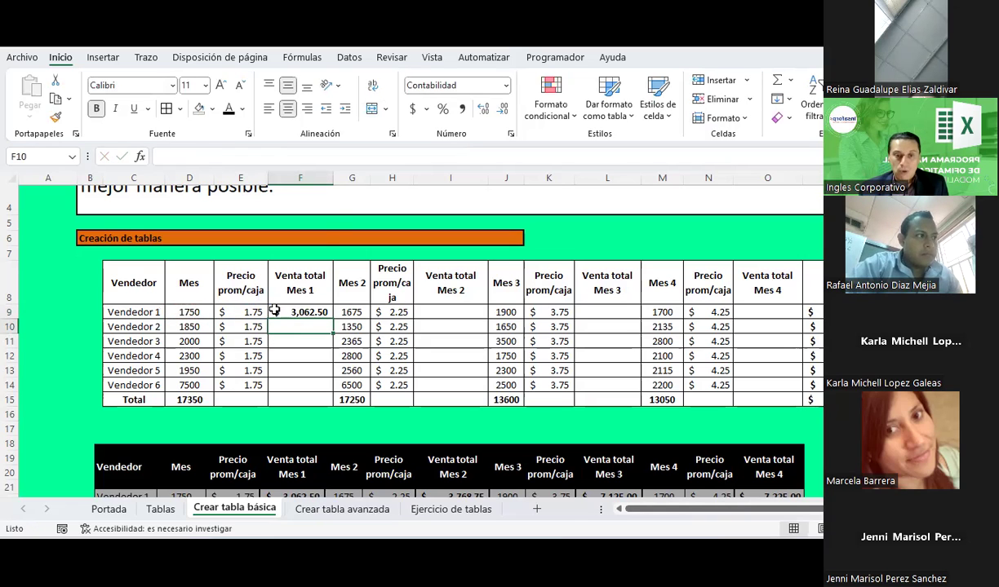
# Fill the Mes 1 formula down to Vendedor 6 and add a SUMA total of $30,362.50
pyautogui.click(295, 312)
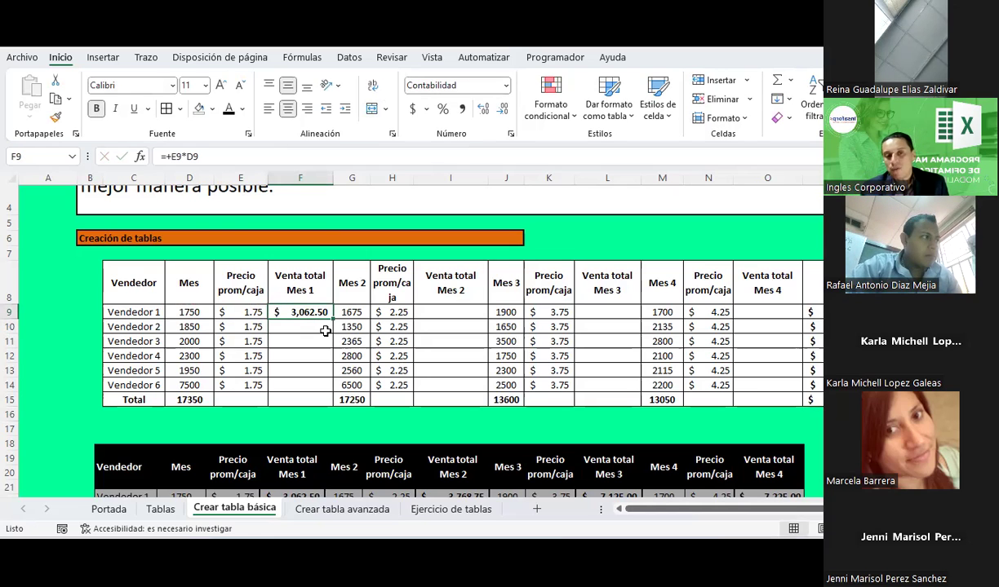
pyautogui.moveTo(332, 322); pyautogui.dragTo(333, 393)
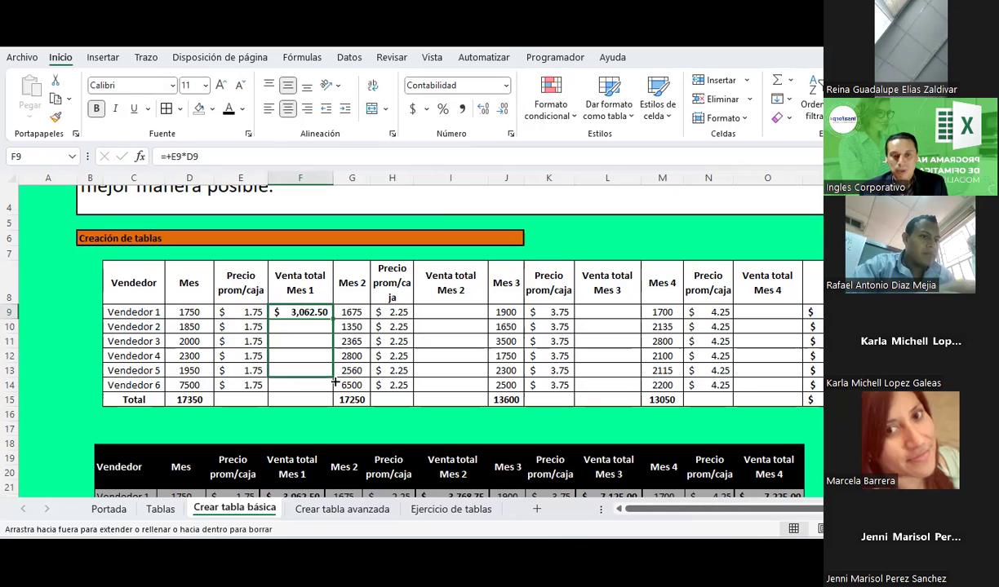
pyautogui.click(319, 400)
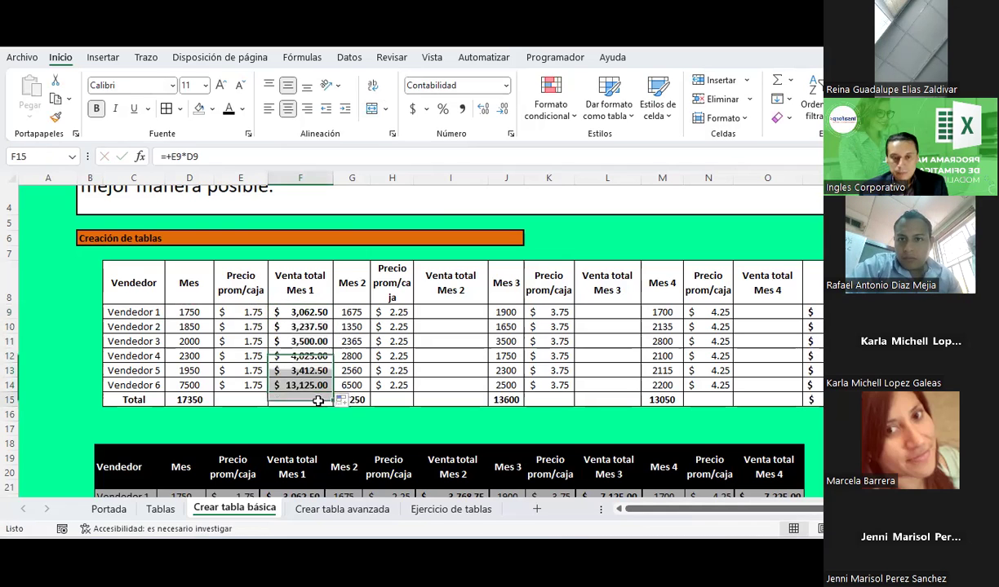
pyautogui.click(775, 85)
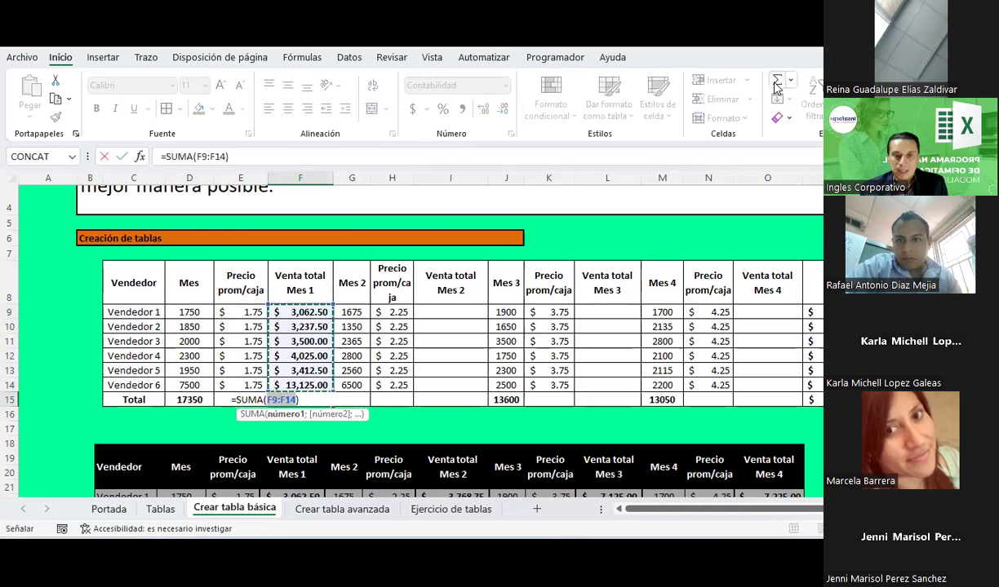
pyautogui.press('Return')
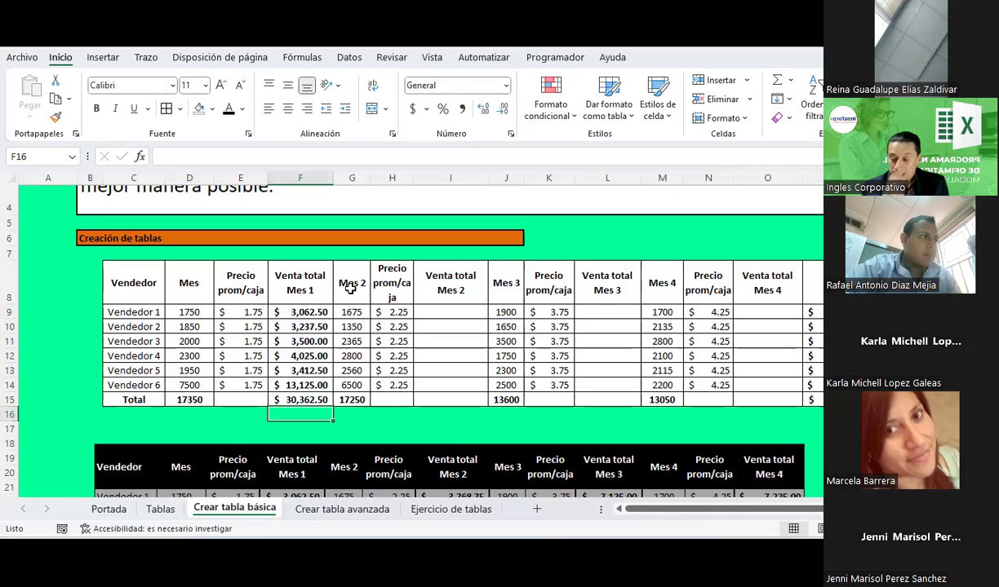
pyautogui.click(307, 313)
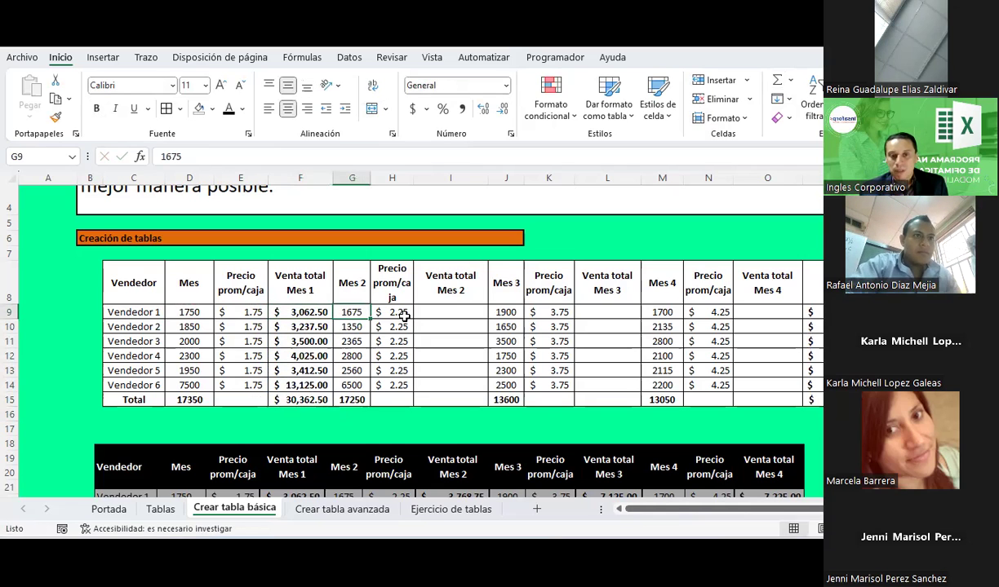
pyautogui.moveTo(359, 313); pyautogui.dragTo(388, 323)
pyautogui.press('Escape')
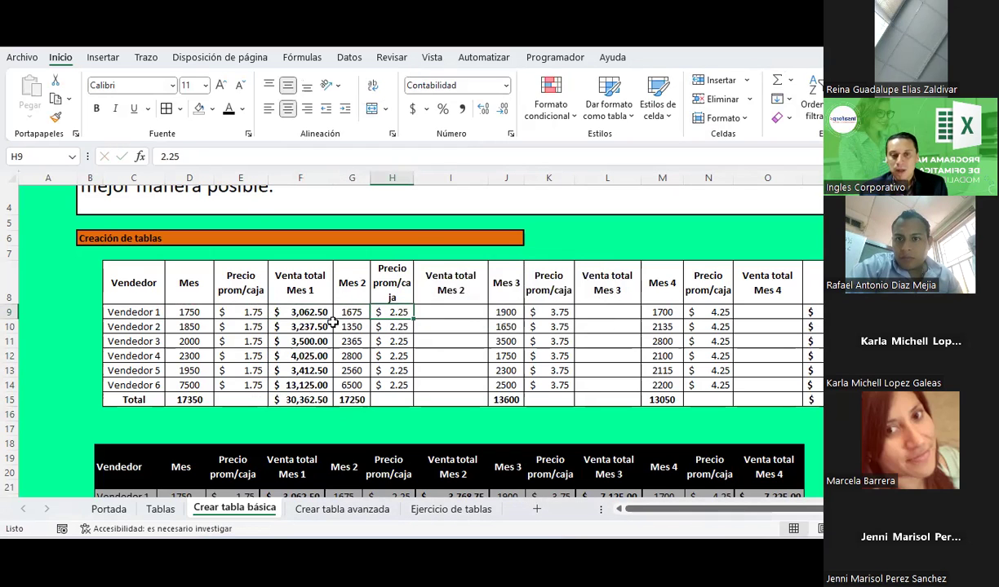
pyautogui.moveTo(309, 313); pyautogui.dragTo(311, 400)
pyautogui.hotkey('ctrl', 'c')
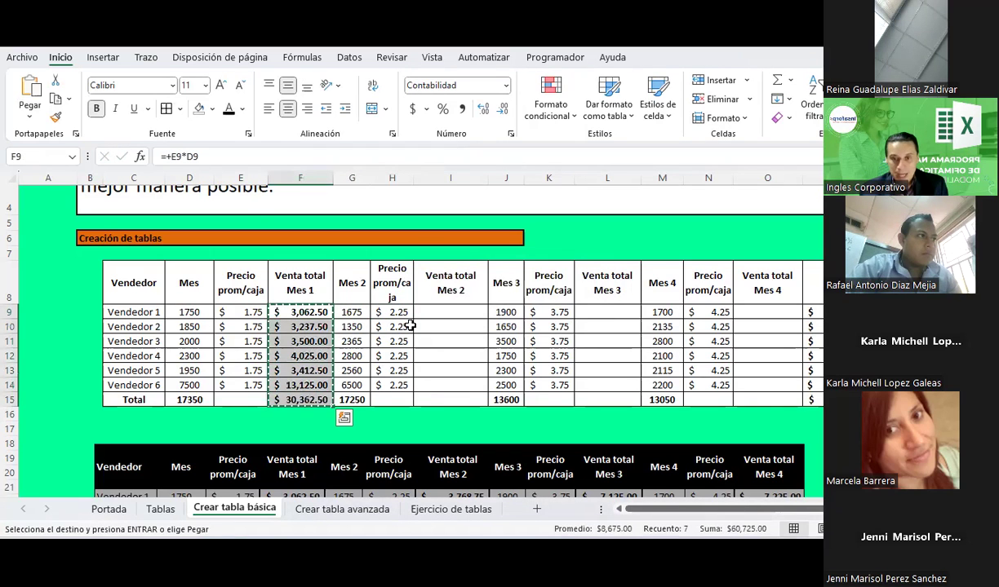
pyautogui.click(422, 295)
pyautogui.click(433, 312)
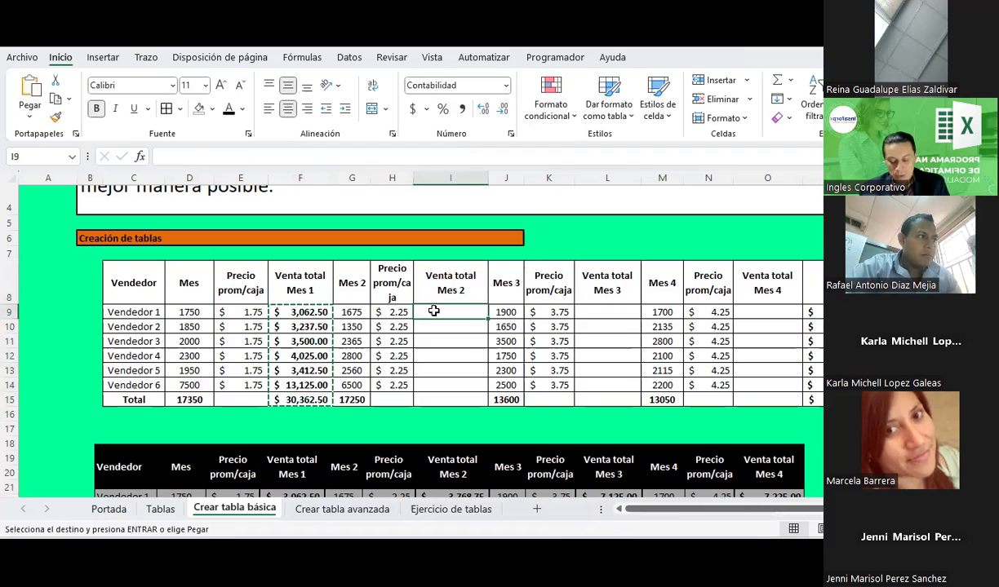
pyautogui.hotkey('ctrl', 'v')
pyautogui.click(458, 317)
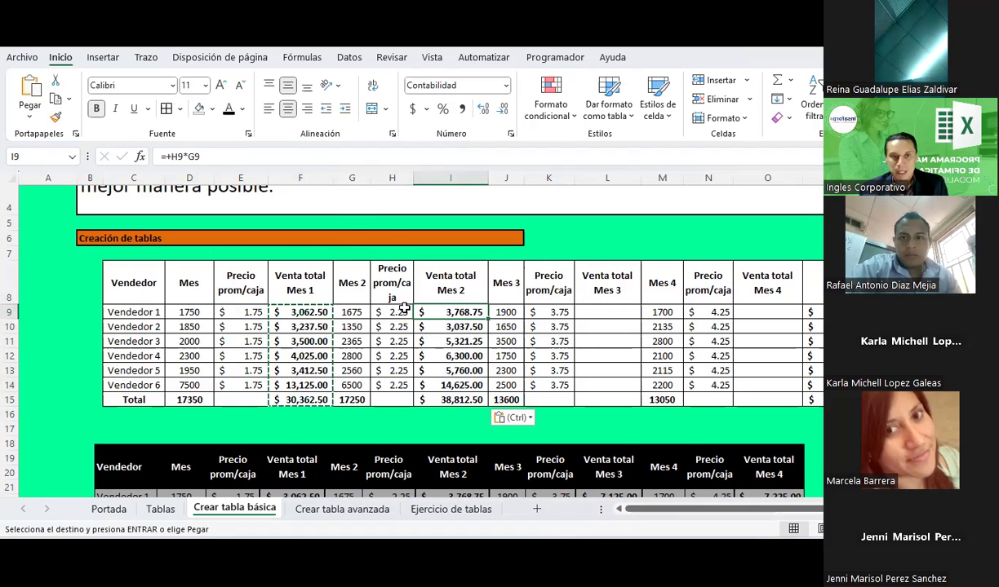
pyautogui.click(383, 311)
pyautogui.click(357, 313)
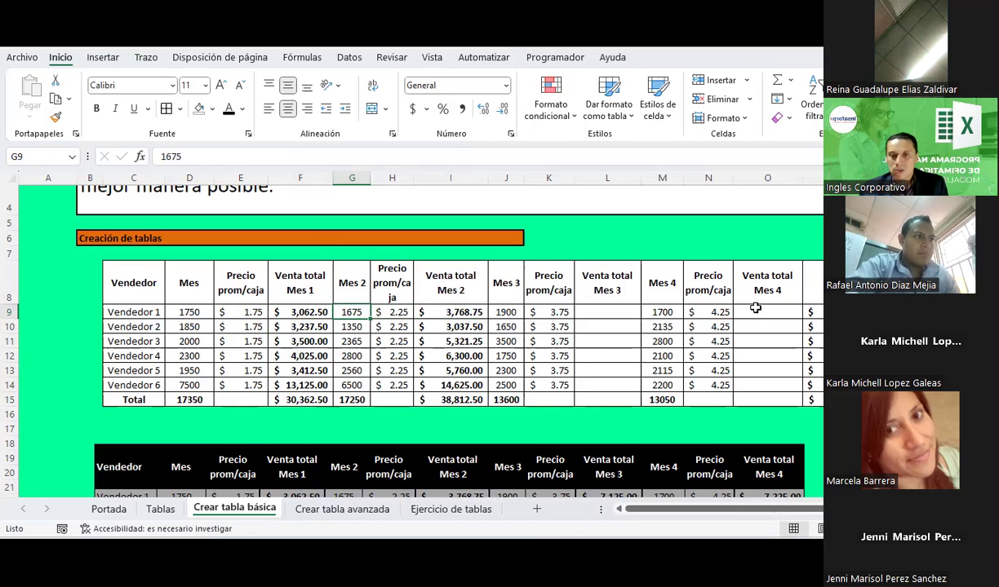
pyautogui.click(613, 310)
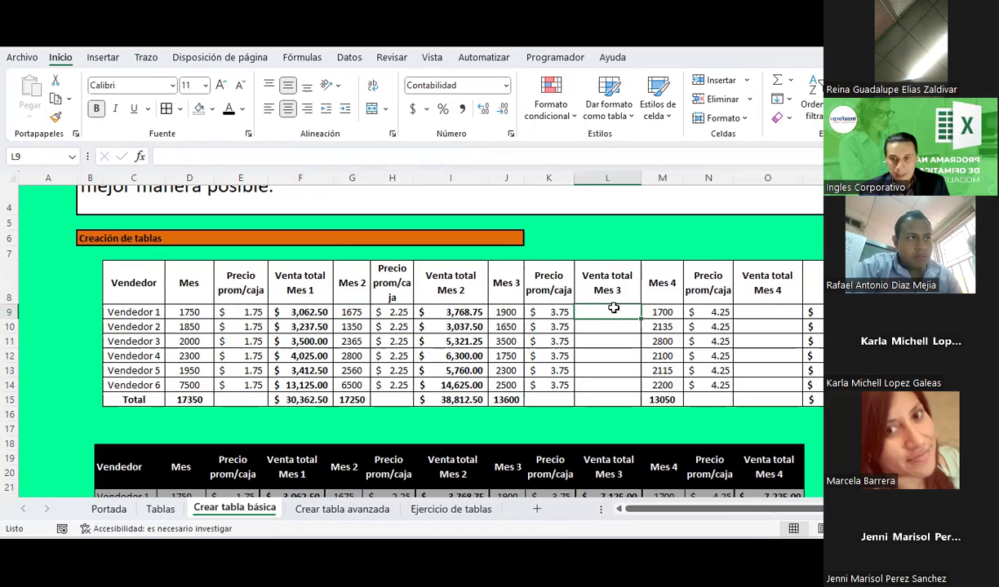
pyautogui.moveTo(471, 312); pyautogui.dragTo(483, 398)
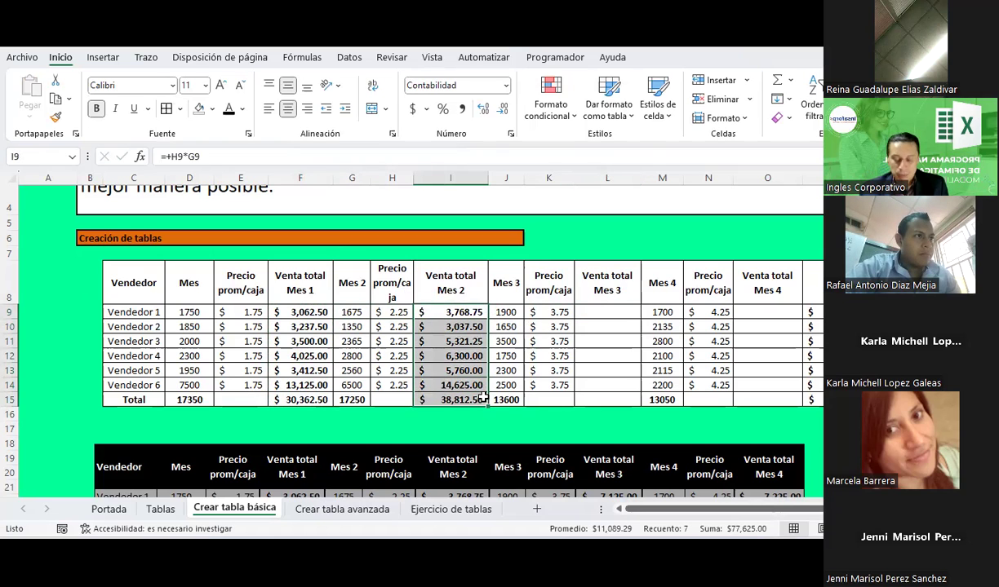
pyautogui.hotkey('ctrl', 'c')
pyautogui.click(601, 314)
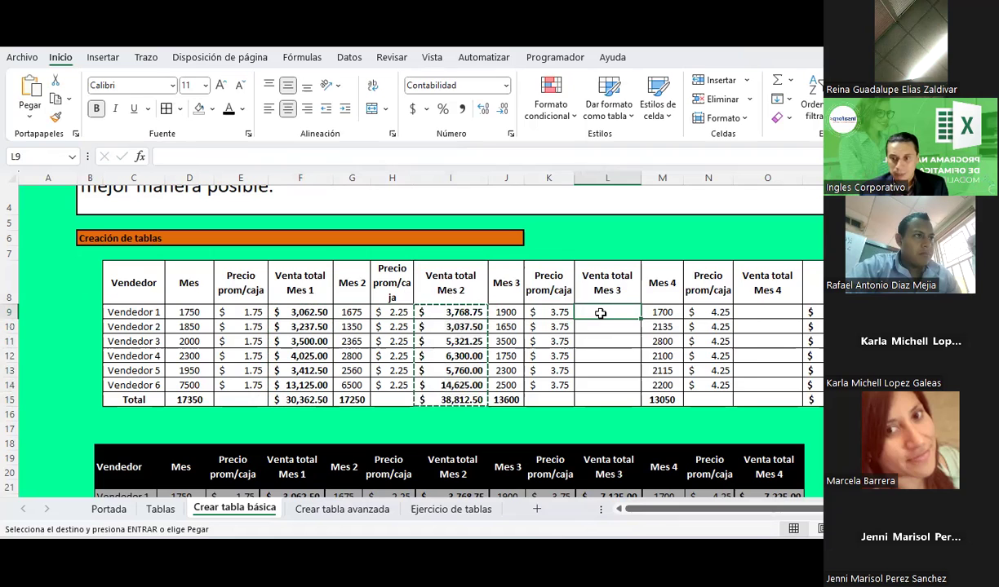
pyautogui.hotkey('ctrl', 'v')
pyautogui.click(774, 313)
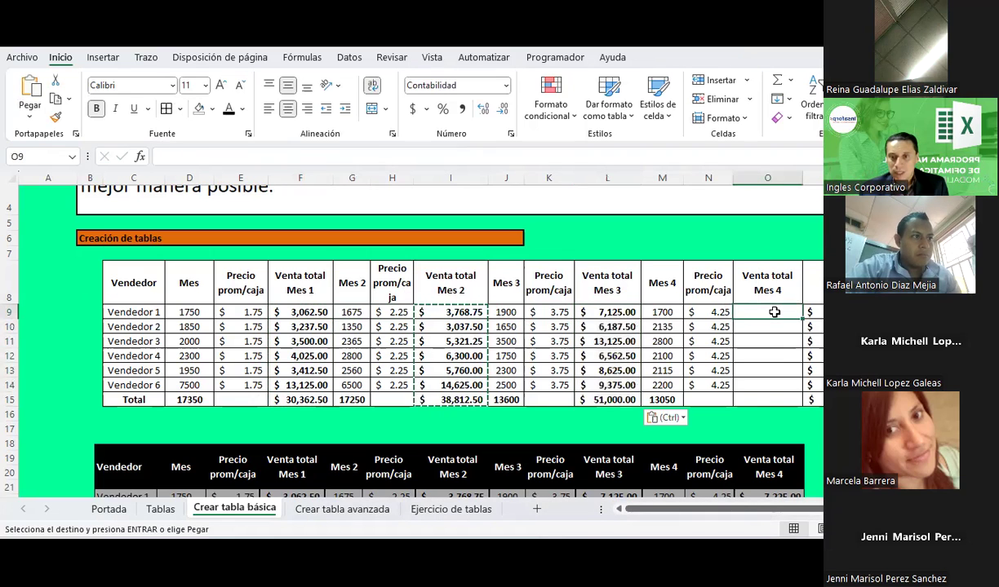
pyautogui.hotkey('ctrl', 'v')
pyautogui.click(616, 341)
pyautogui.scroll(-3, 624, 338)
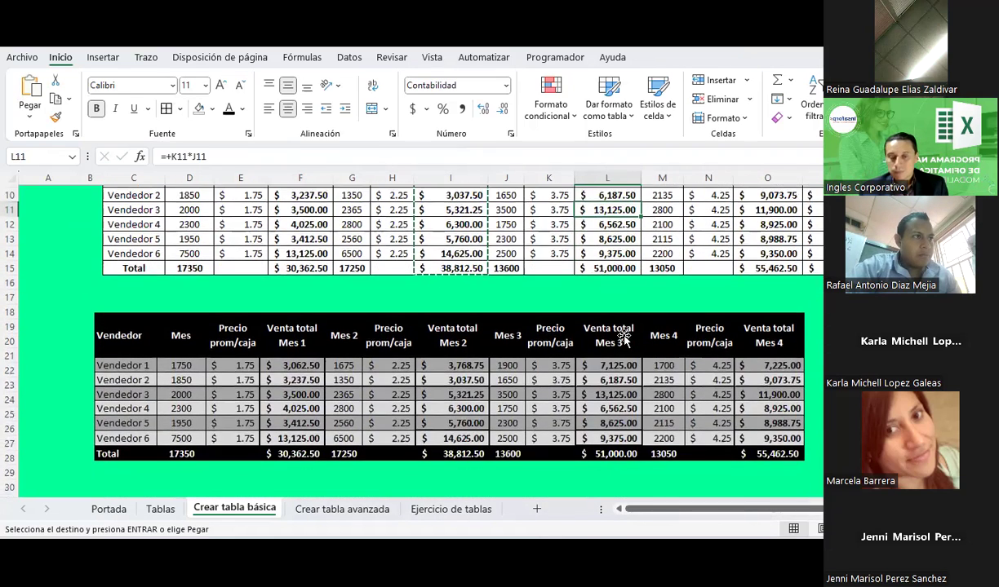
pyautogui.scroll(2, 270, 326)
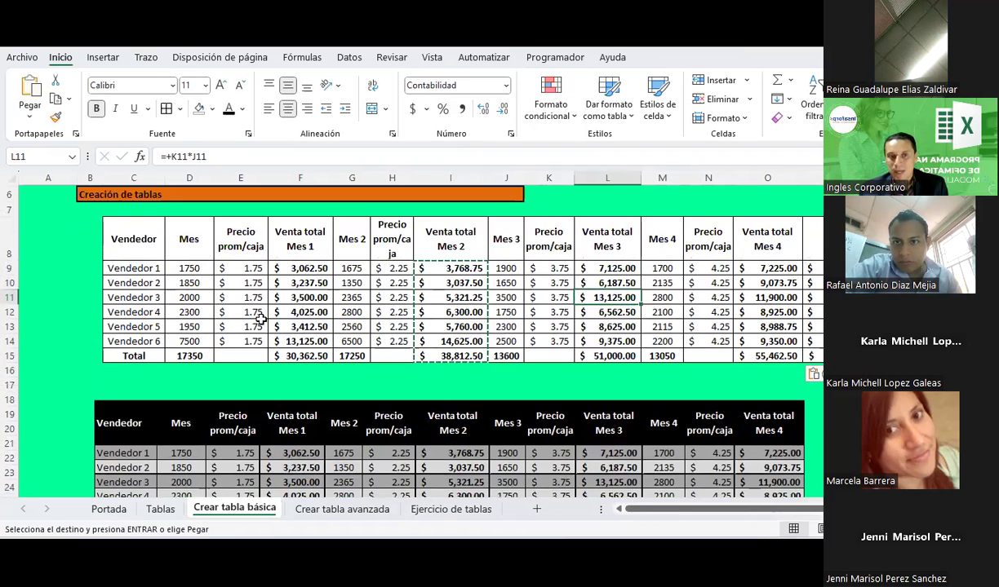
pyautogui.moveTo(144, 244); pyautogui.dragTo(812, 239)
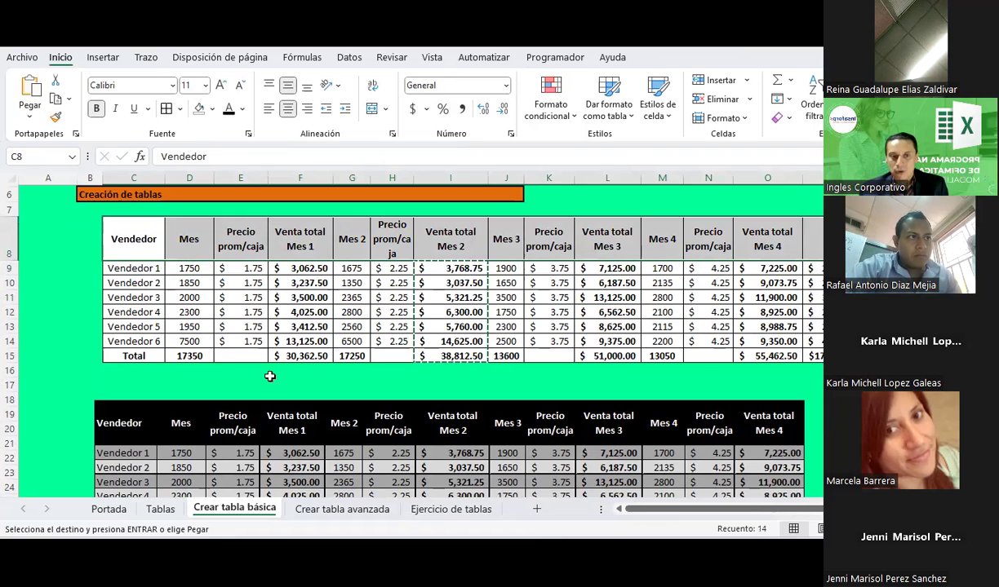
pyautogui.click(140, 356)
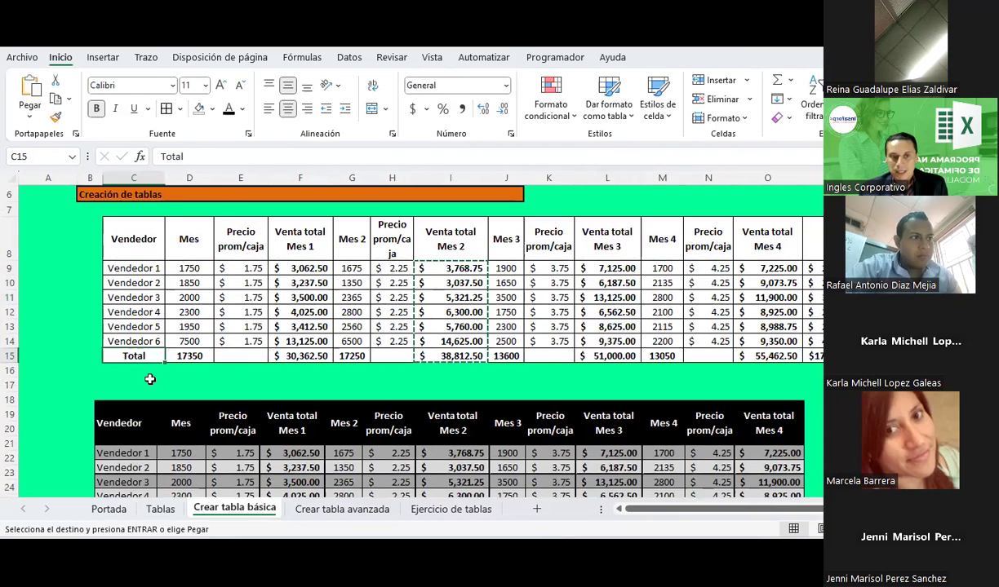
# Give the header row C8:P8 and Total row C15:P15 a black fill with white text
pyautogui.moveTo(140, 356); pyautogui.dragTo(816, 357)
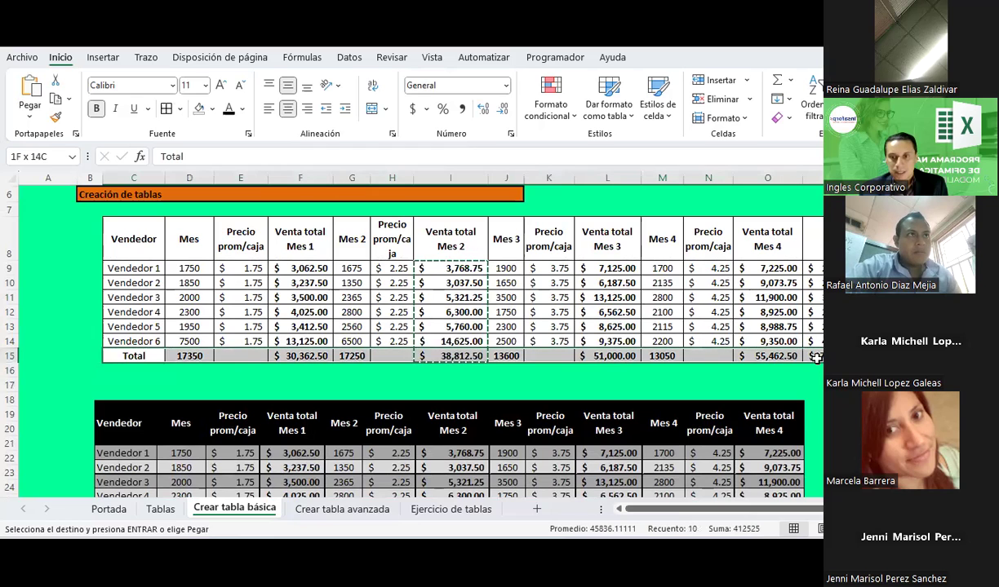
pyautogui.moveTo(159, 239); pyautogui.dragTo(820, 247)
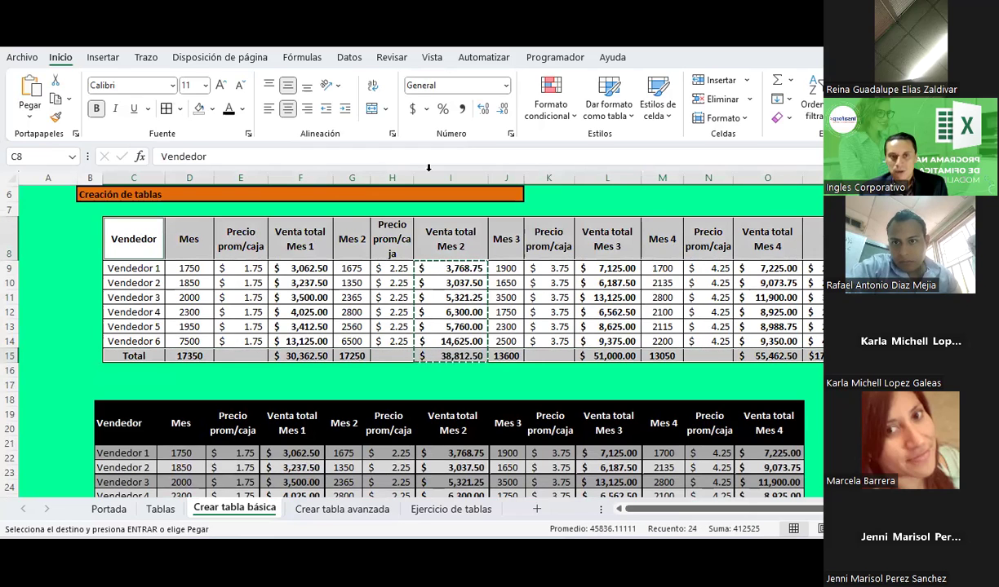
pyautogui.click(211, 109)
pyautogui.click(202, 150)
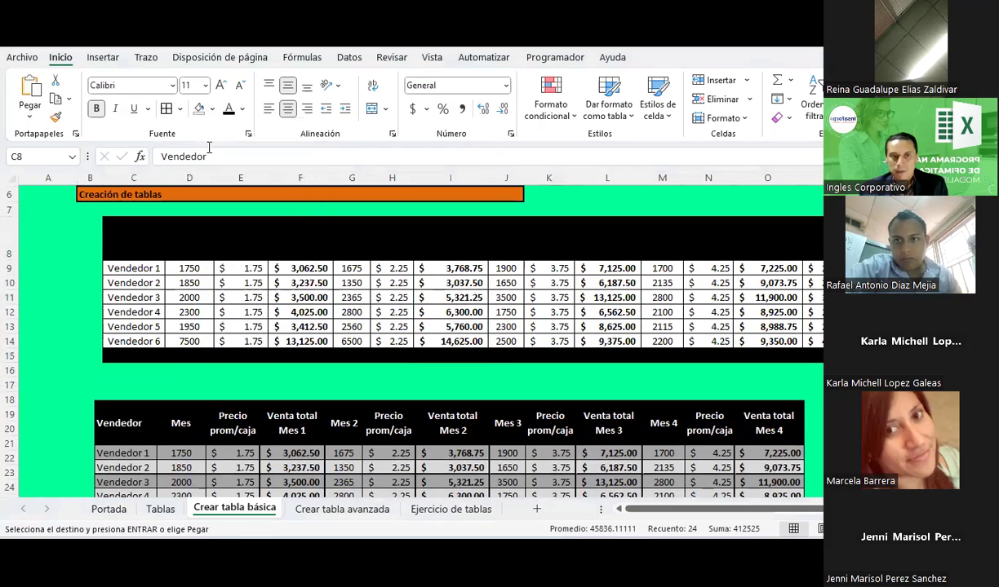
pyautogui.click(242, 109)
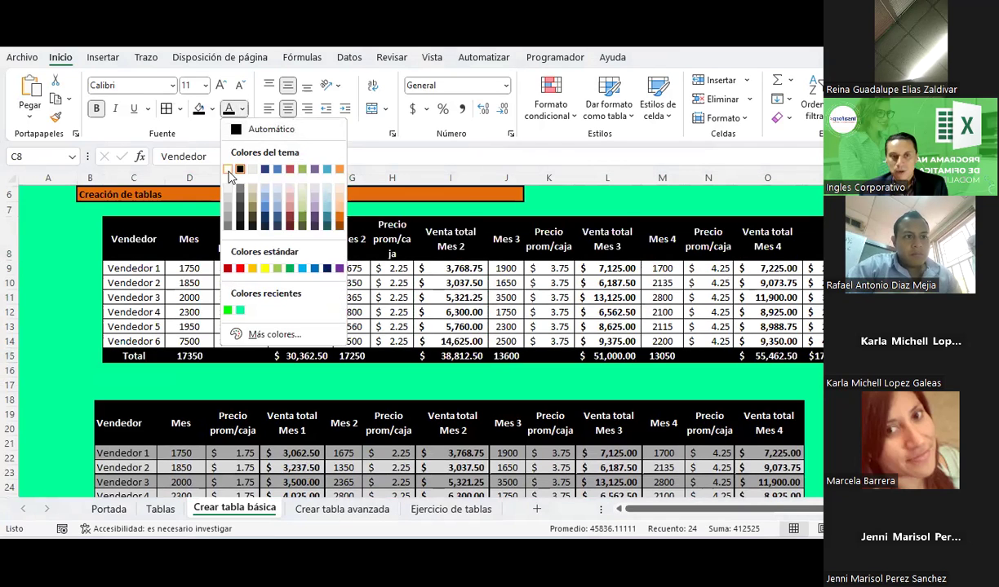
pyautogui.click(231, 164)
pyautogui.click(312, 313)
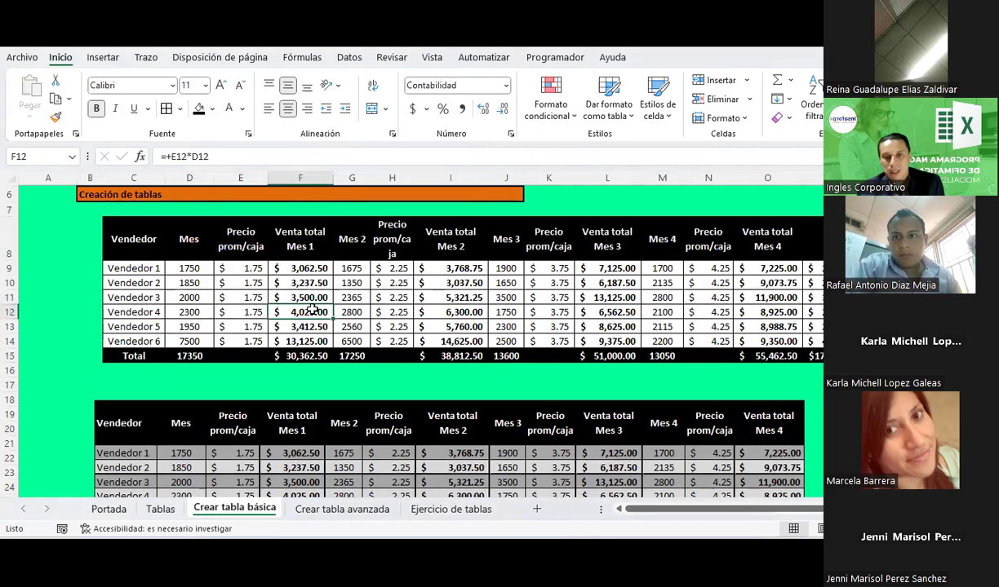
pyautogui.click(232, 235)
# Move the example table picture down and right, then select the Vendedor 1 row
pyautogui.scroll(-2, 245, 269)
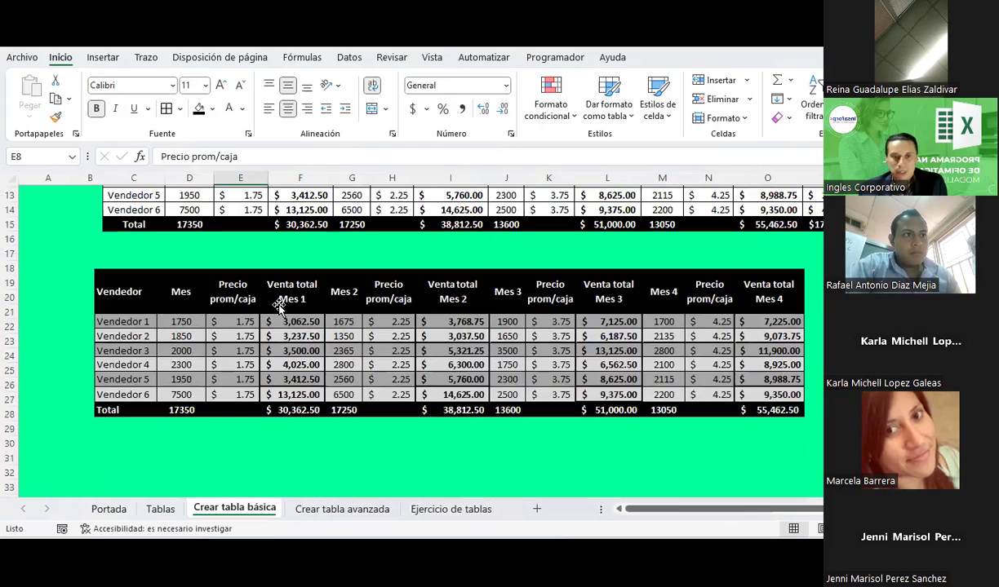
pyautogui.moveTo(273, 274); pyautogui.dragTo(323, 332)
pyautogui.scroll(1, 323, 332)
pyautogui.scroll(2, 324, 334)
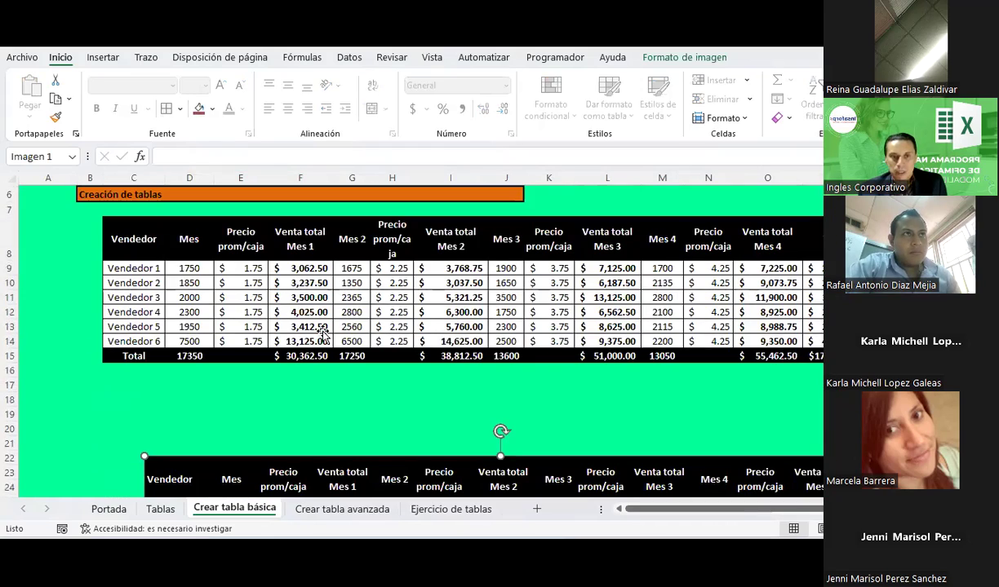
pyautogui.scroll(-1, 311, 302)
pyautogui.moveTo(124, 225)
pyautogui.mouseDown()
pyautogui.moveTo(794, 239)
pyautogui.moveTo(783, 225)
pyautogui.mouseUp()
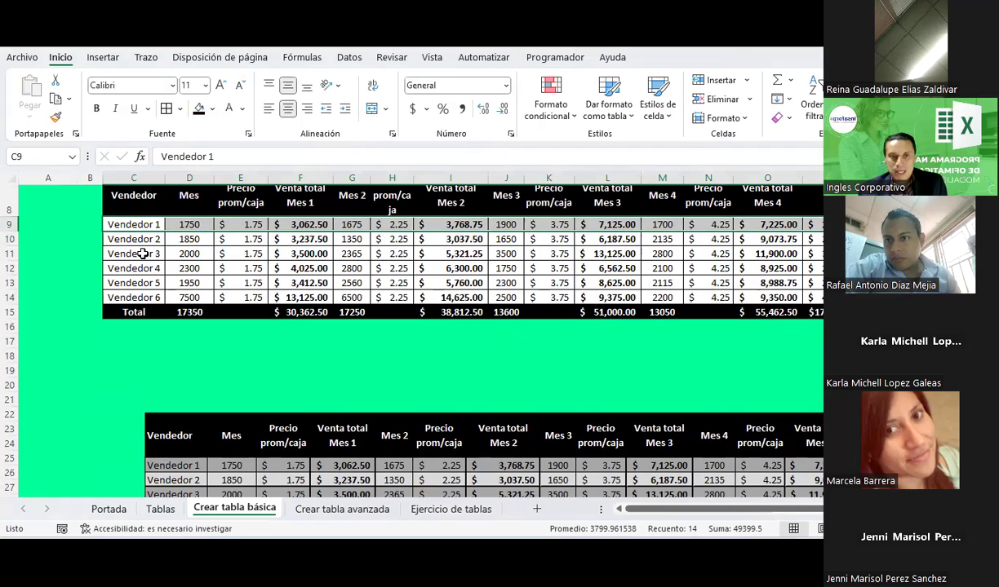
# Fill the Vendedor 1, 3 and 5 rows with dark grey
pyautogui.moveTo(142, 254); pyautogui.dragTo(273, 313)
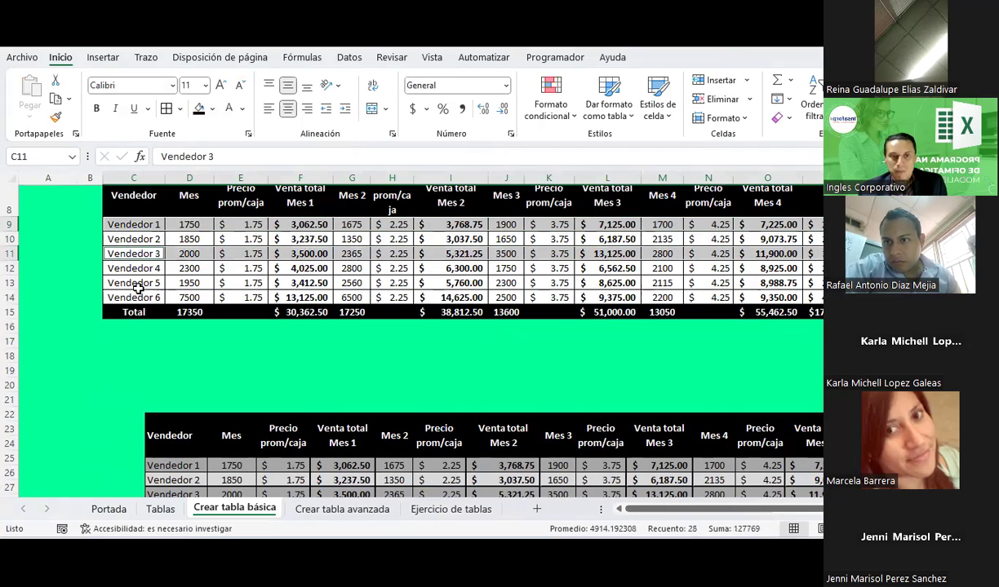
pyautogui.moveTo(137, 282); pyautogui.dragTo(816, 282)
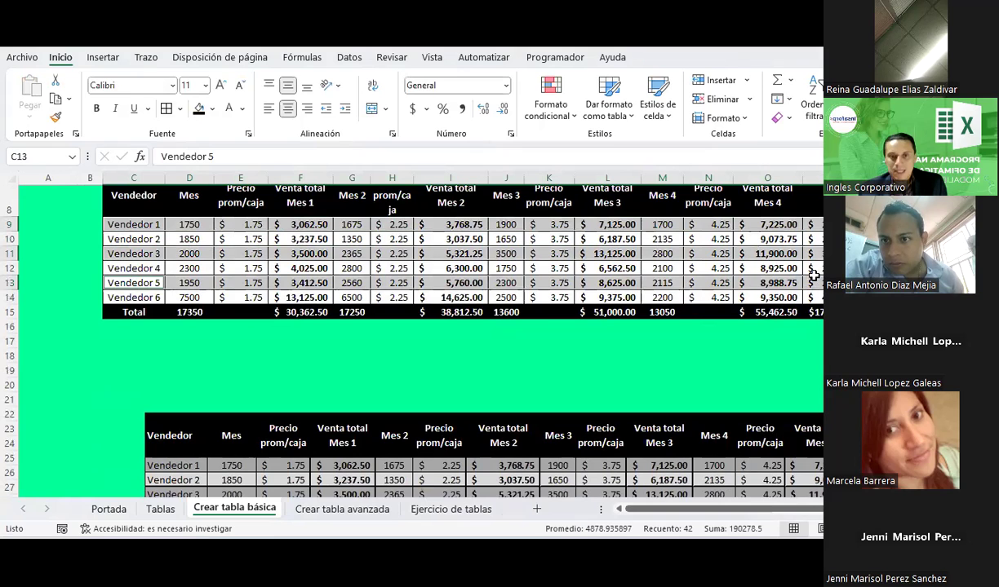
pyautogui.click(211, 108)
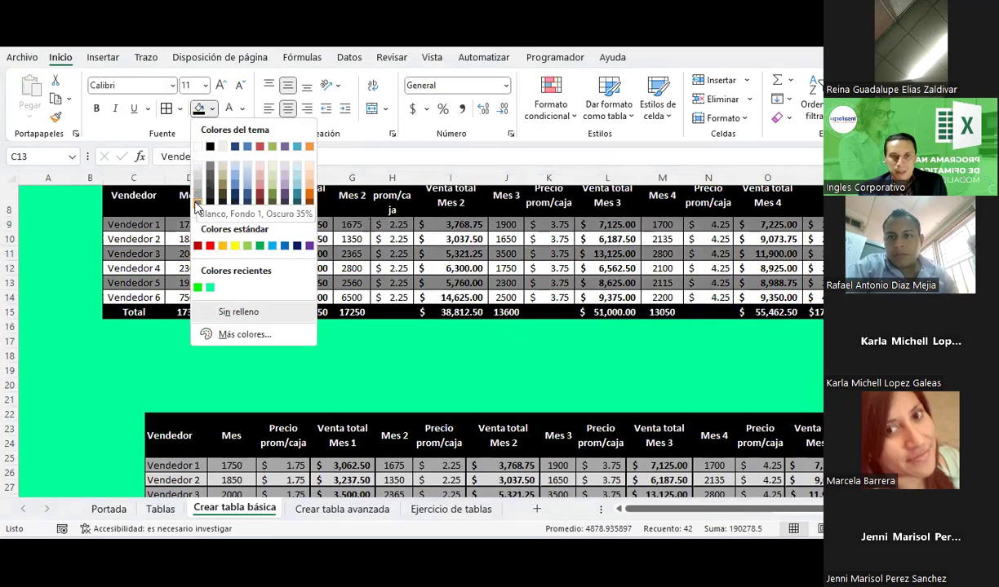
pyautogui.click(196, 206)
pyautogui.click(383, 369)
pyautogui.scroll(1, 371, 343)
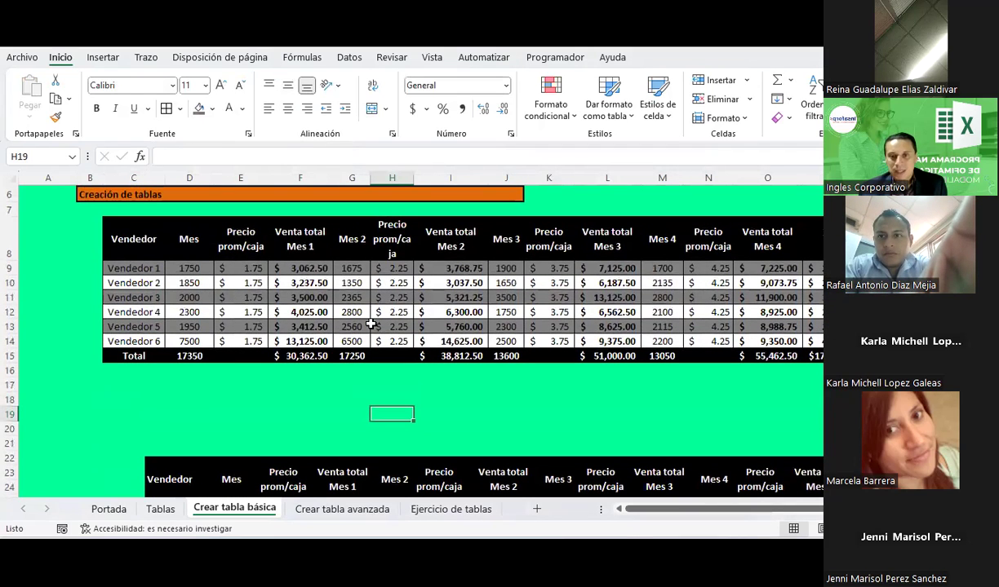
pyautogui.scroll(-2, 370, 325)
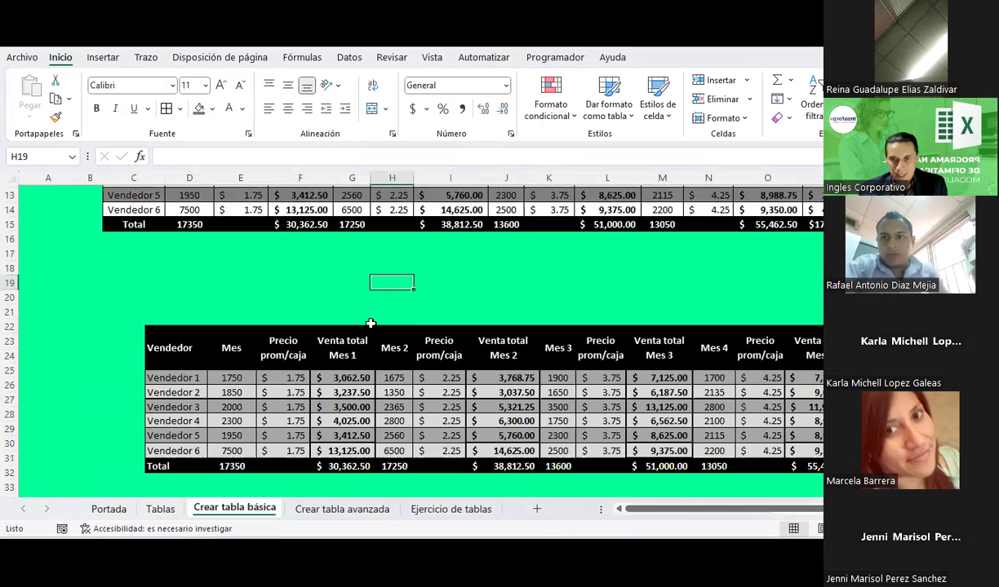
pyautogui.scroll(2, 371, 325)
# Change the Vendedor 1, 3 and 5 rows to a lighter grey fill for banding
pyautogui.moveTo(134, 224); pyautogui.dragTo(808, 224)
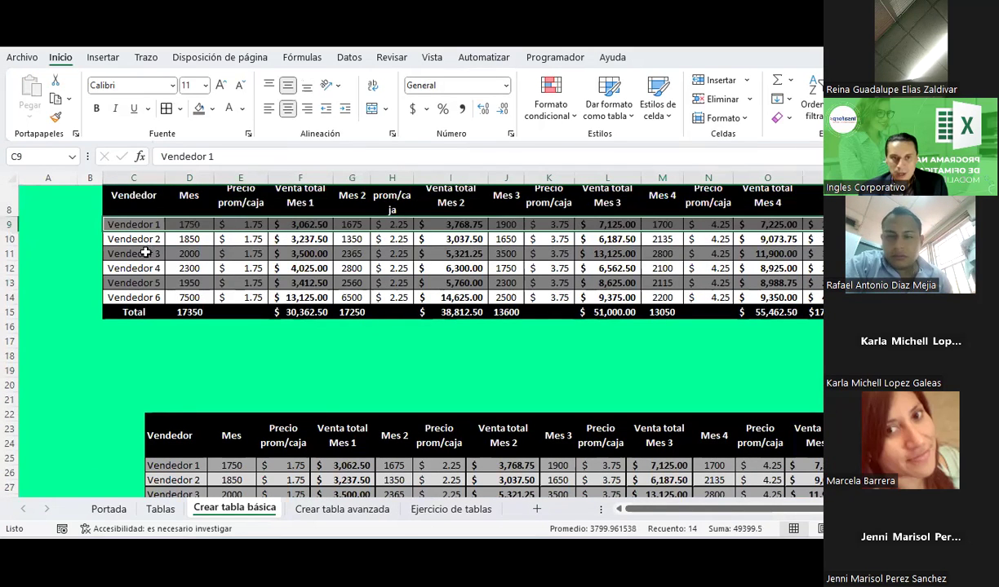
pyautogui.keyDown('ctrl'); pyautogui.moveTo(146, 254); pyautogui.dragTo(812, 254); pyautogui.keyUp('ctrl')
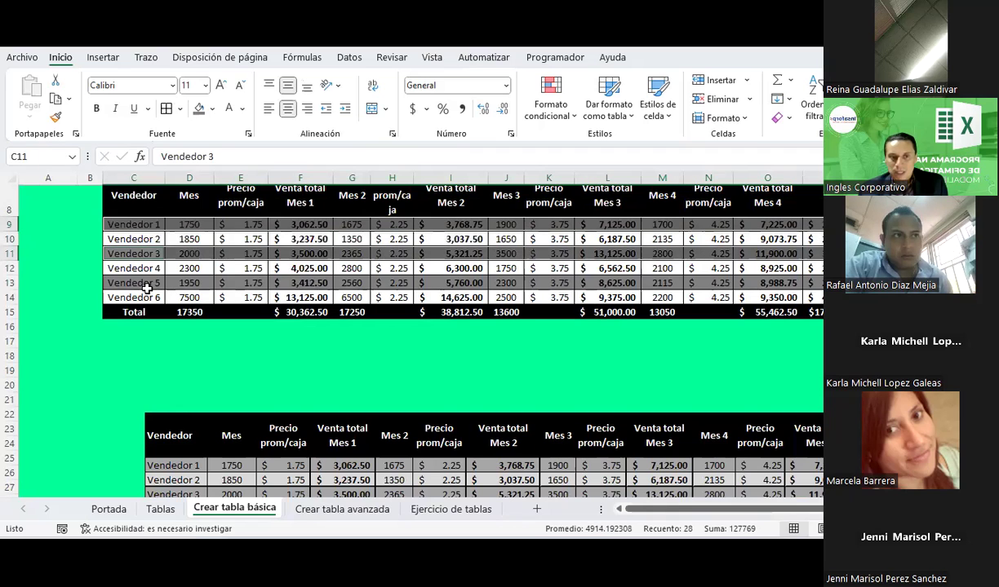
pyautogui.keyDown('ctrl'); pyautogui.moveTo(148, 285); pyautogui.dragTo(808, 283); pyautogui.keyUp('ctrl')
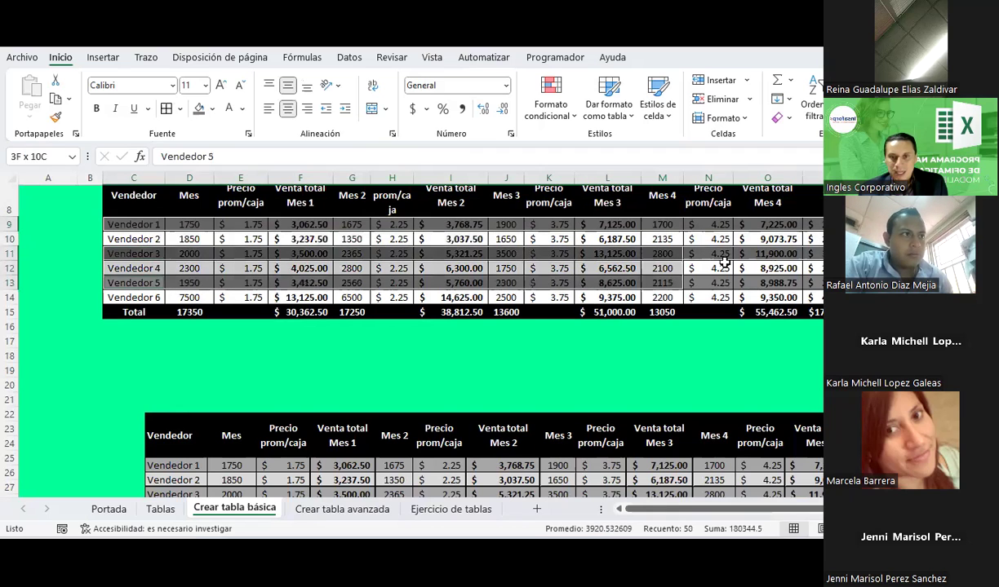
pyautogui.click(211, 108)
pyautogui.click(191, 190)
pyautogui.click(204, 255)
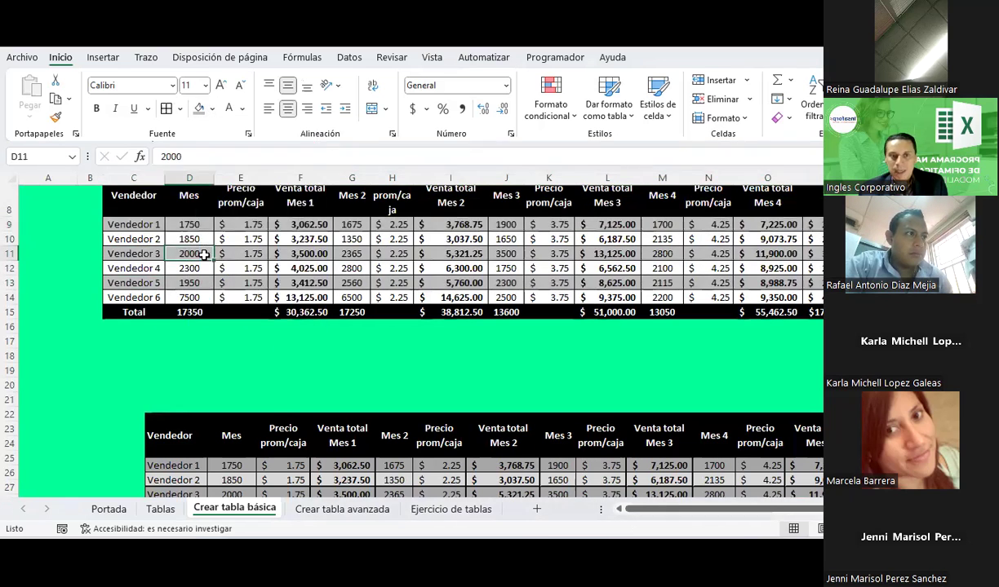
pyautogui.scroll(2, 367, 307)
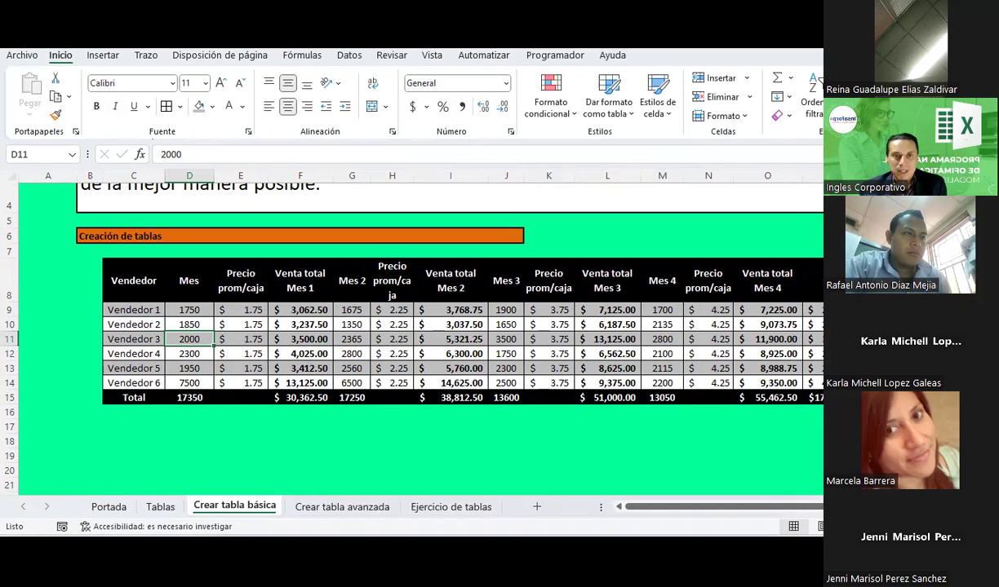
# Switch the page to landscape orientation, checking the print preview before and after
pyautogui.hotkey('ctrl', 'p')
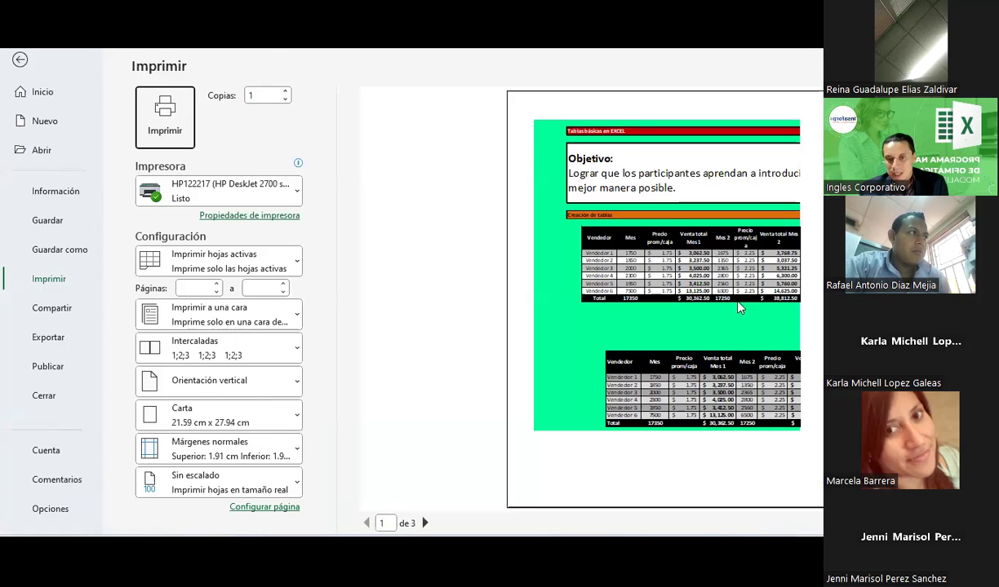
pyautogui.press('Escape')
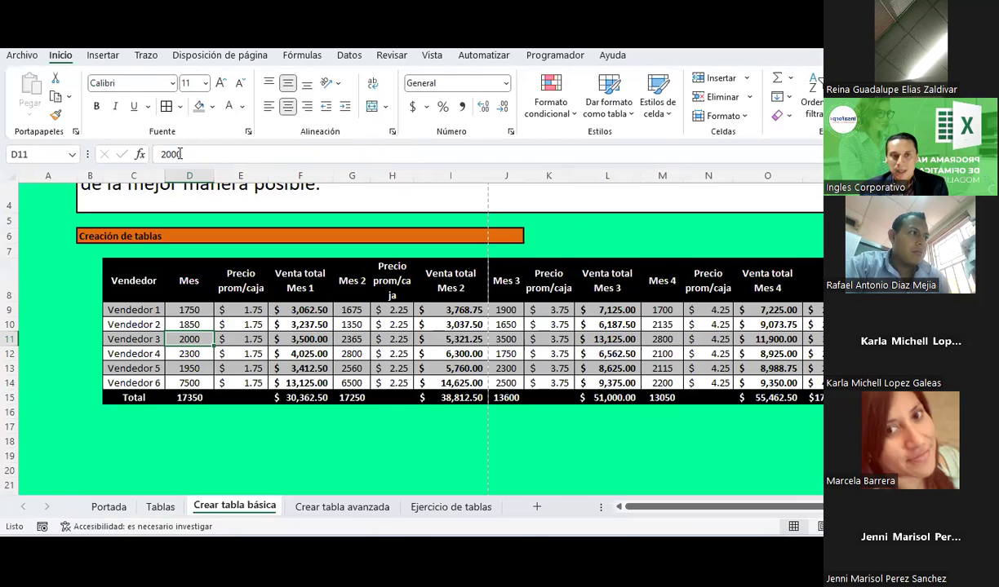
pyautogui.click(103, 55)
pyautogui.click(208, 55)
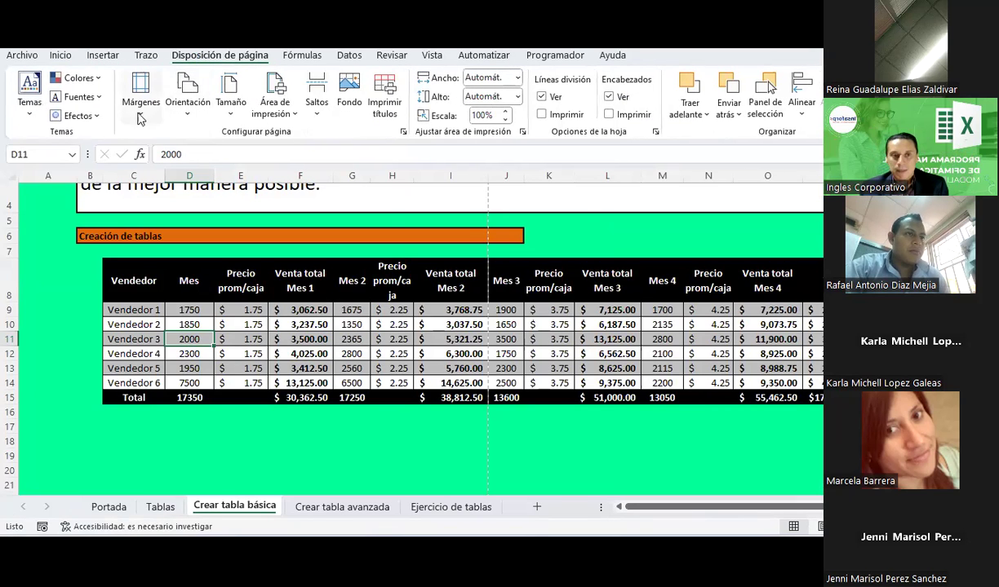
pyautogui.click(140, 96)
pyautogui.click(177, 234)
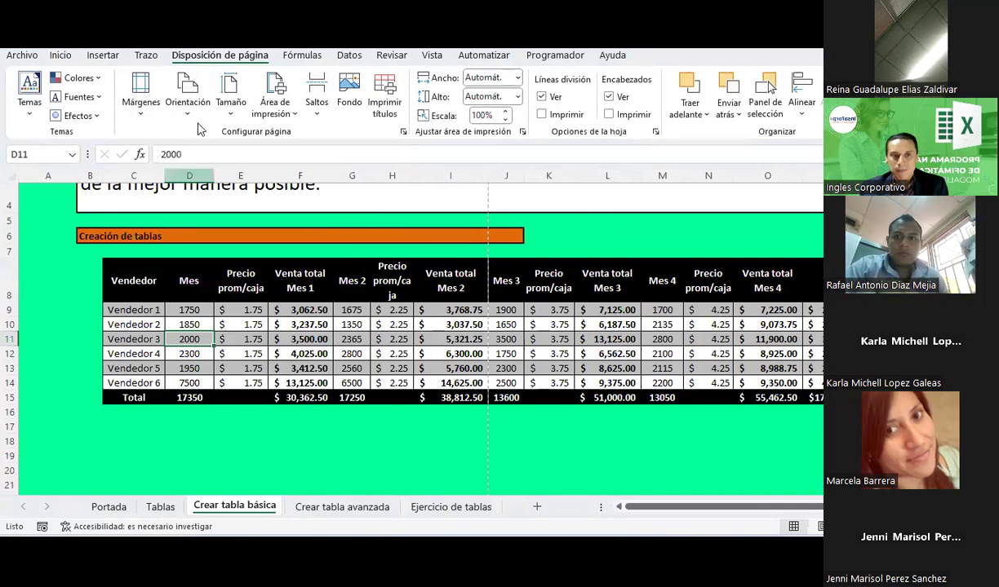
pyautogui.click(188, 89)
pyautogui.click(221, 184)
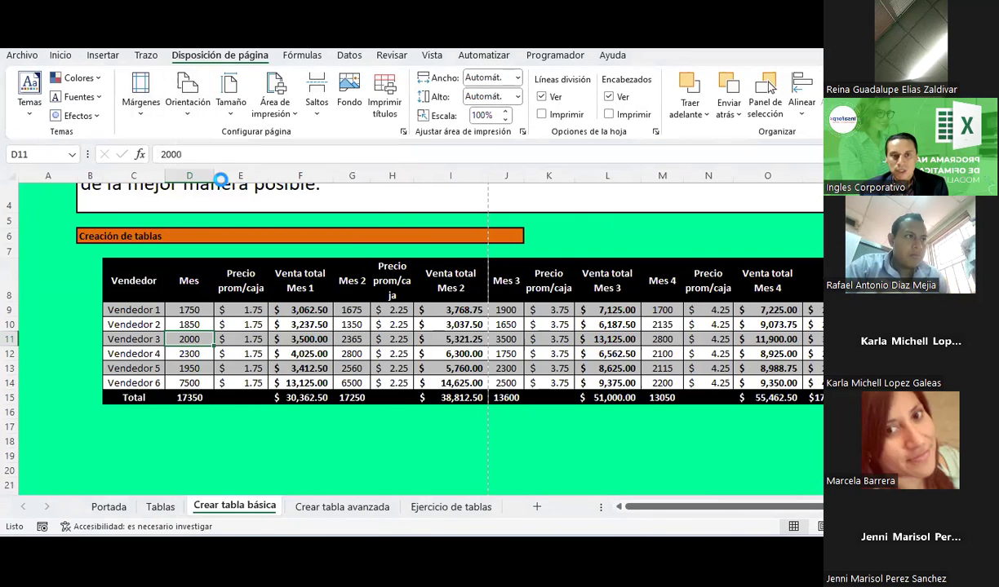
pyautogui.click(230, 94)
pyautogui.click(287, 149)
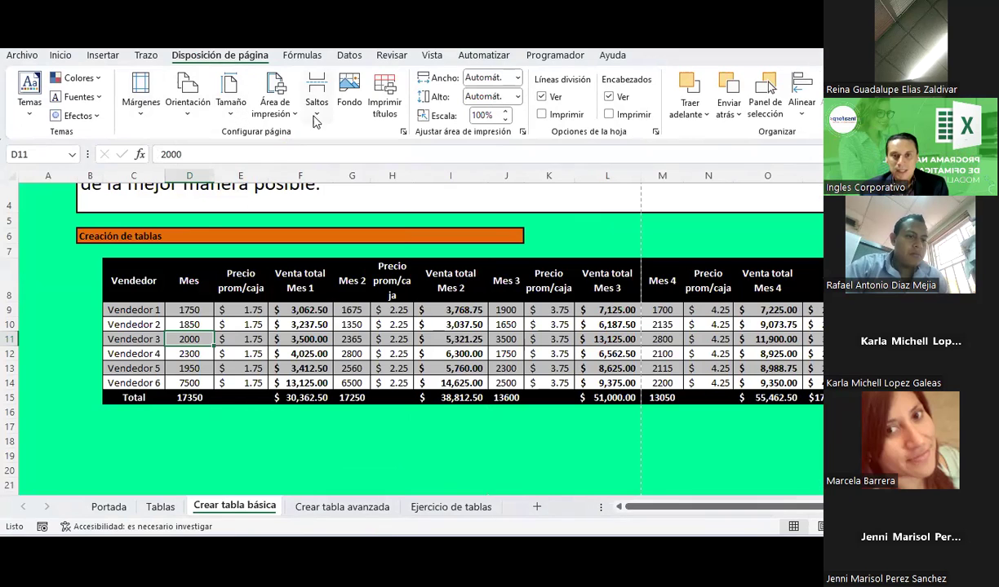
pyautogui.hotkey('ctrl', 'p')
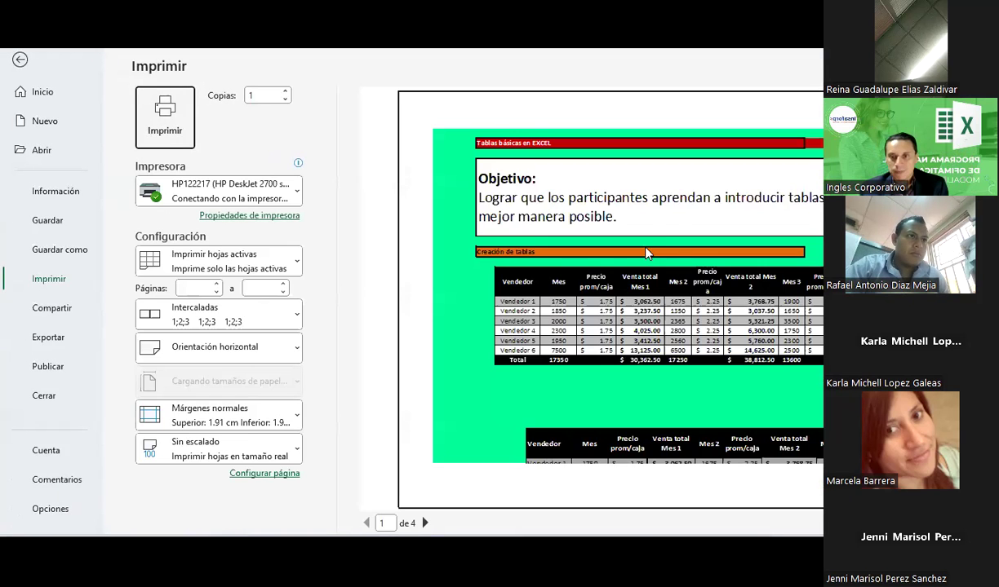
pyautogui.press('Escape')
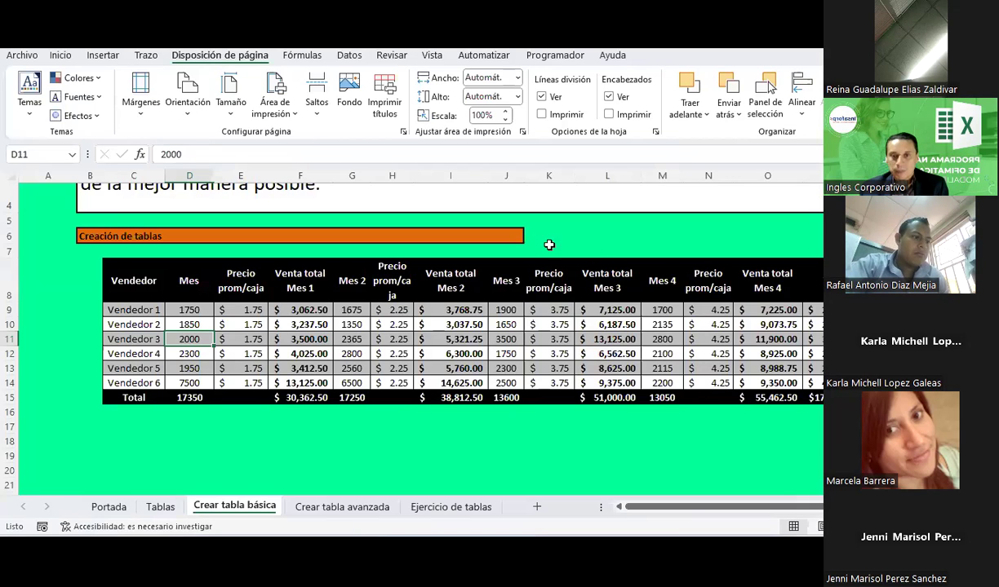
# Autofit the widths of columns D through P to their contents
pyautogui.click(535, 242)
pyautogui.click(360, 295)
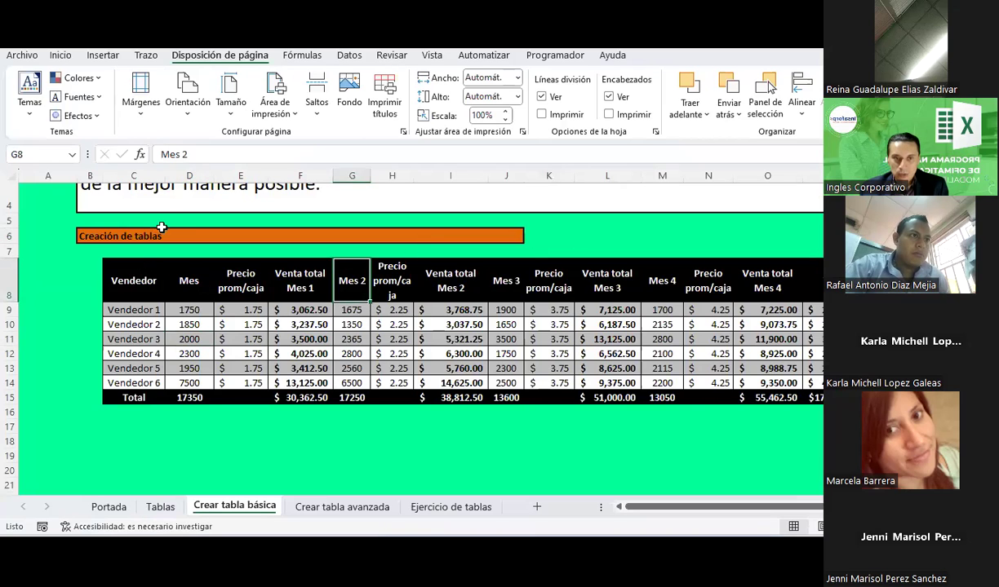
pyautogui.click(151, 175)
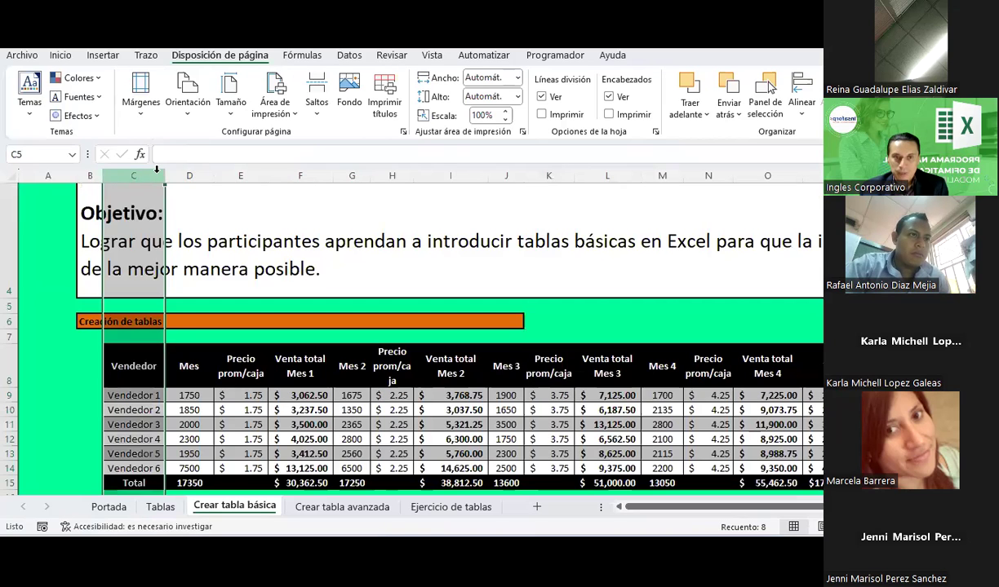
pyautogui.doubleClick(210, 177)
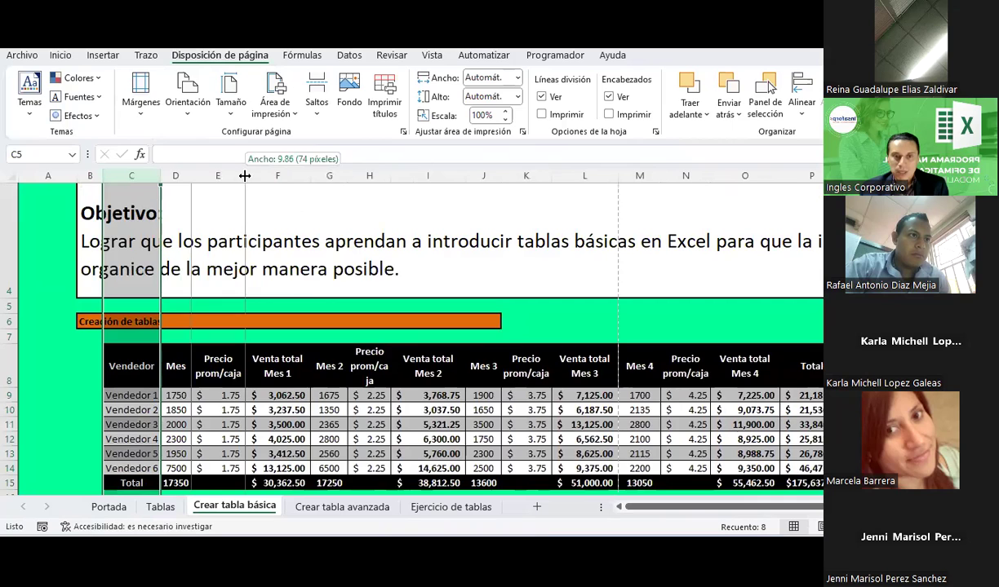
pyautogui.doubleClick(238, 179)
pyautogui.doubleClick(345, 178)
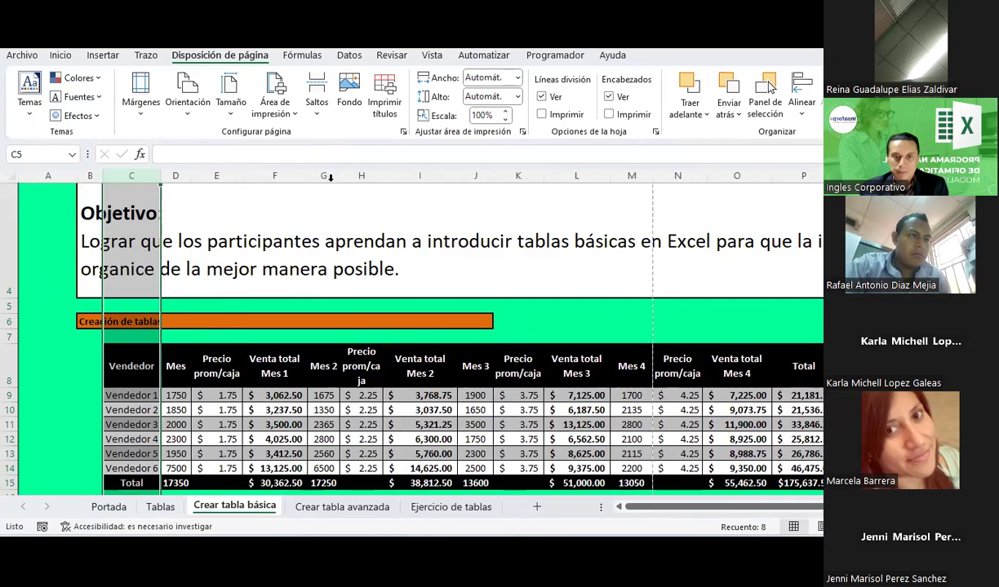
pyautogui.doubleClick(308, 175)
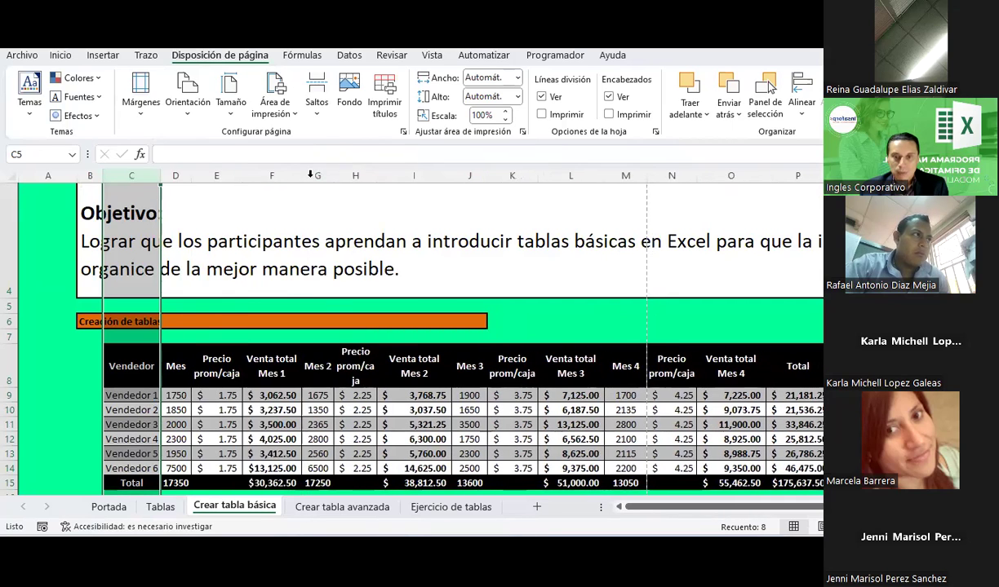
pyautogui.doubleClick(485, 177)
pyautogui.doubleClick(453, 176)
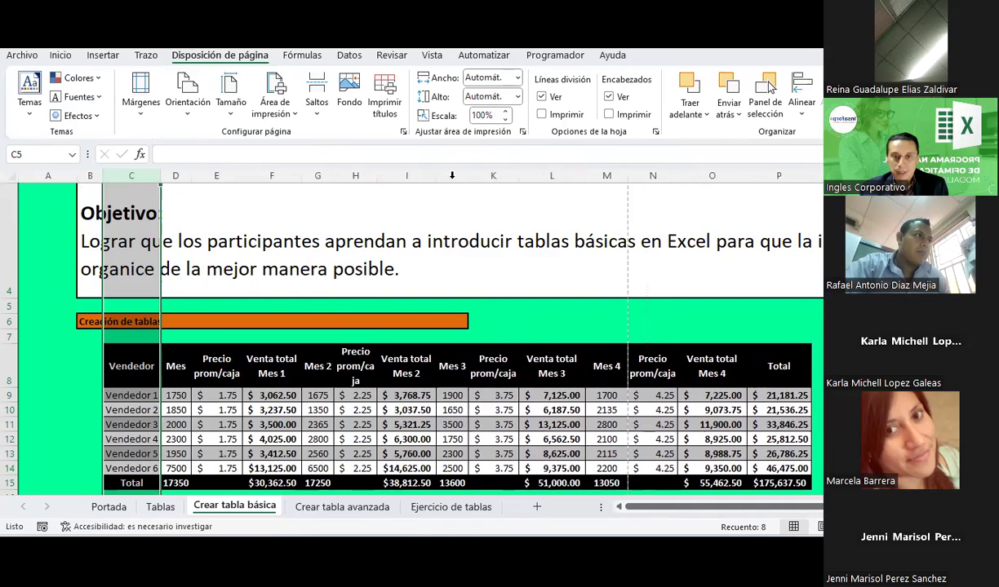
pyautogui.doubleClick(584, 176)
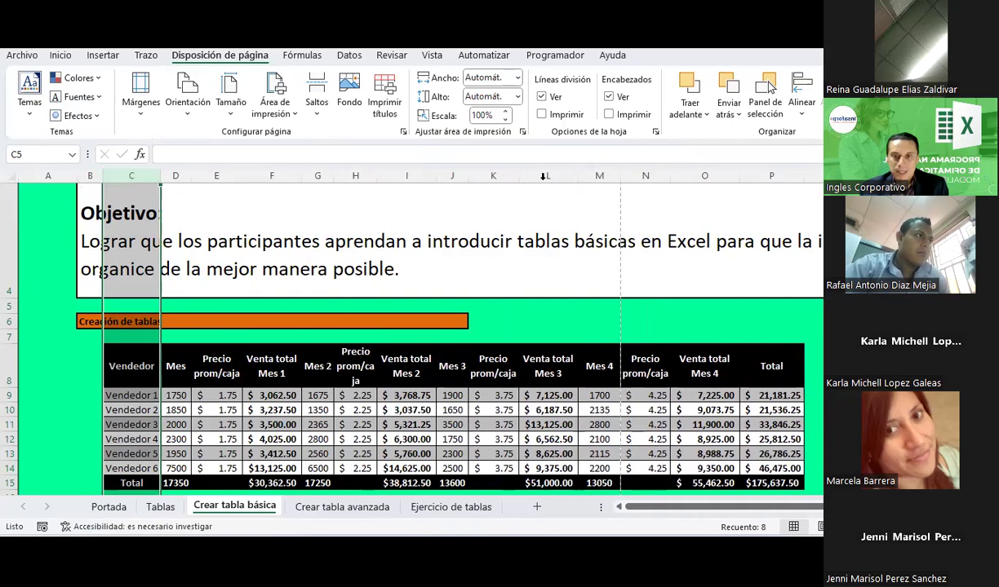
pyautogui.doubleClick(520, 176)
pyautogui.moveTo(591, 176); pyautogui.dragTo(767, 176)
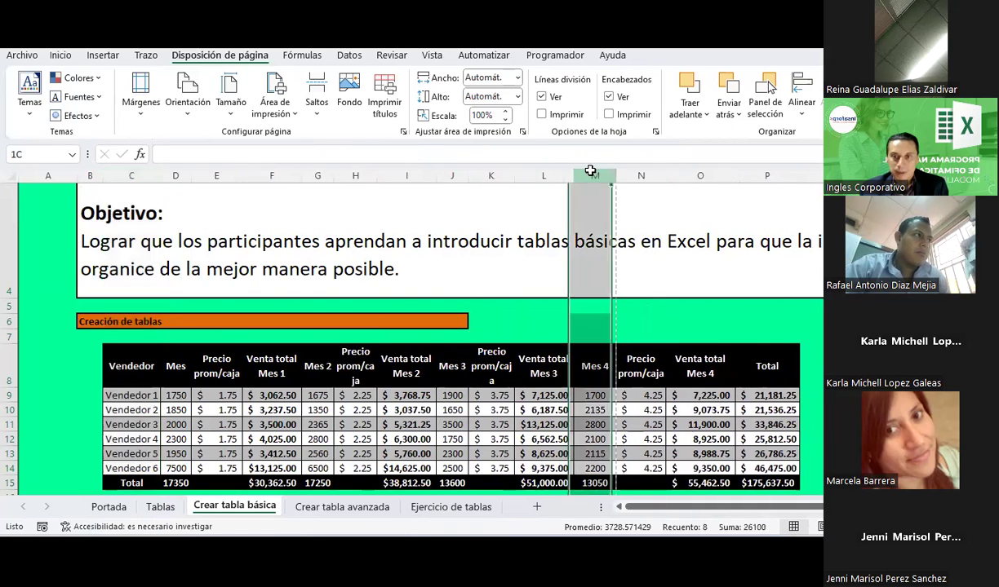
pyautogui.doubleClick(616, 176)
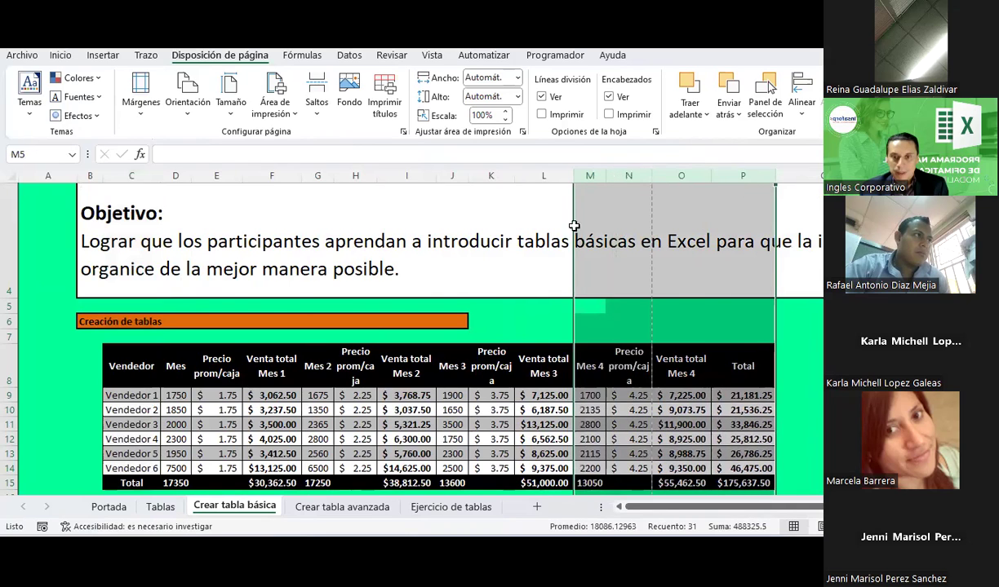
pyautogui.click(553, 407)
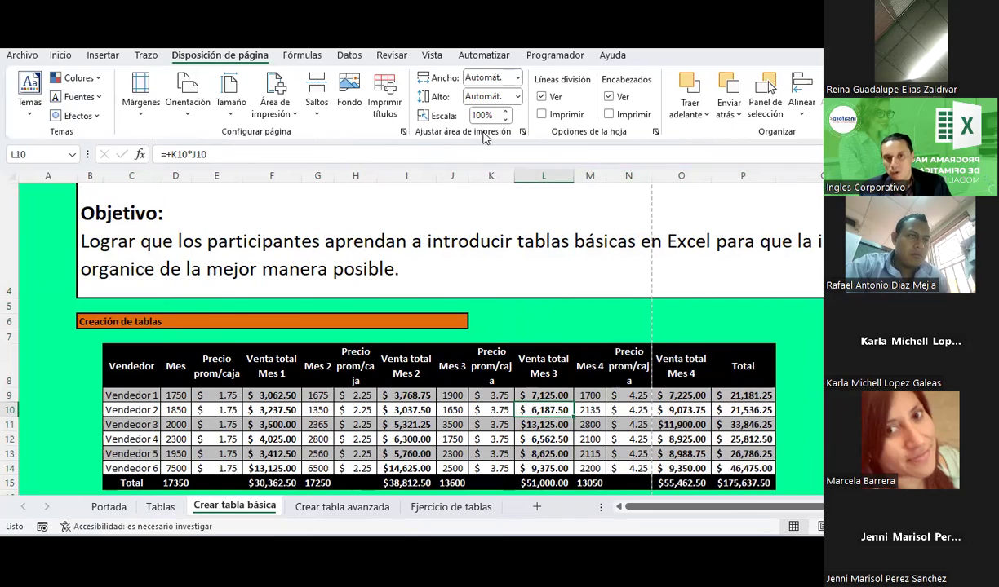
# Lower the print scale to 65% and confirm in the preview that the sheet fits one page
pyautogui.click(504, 120)
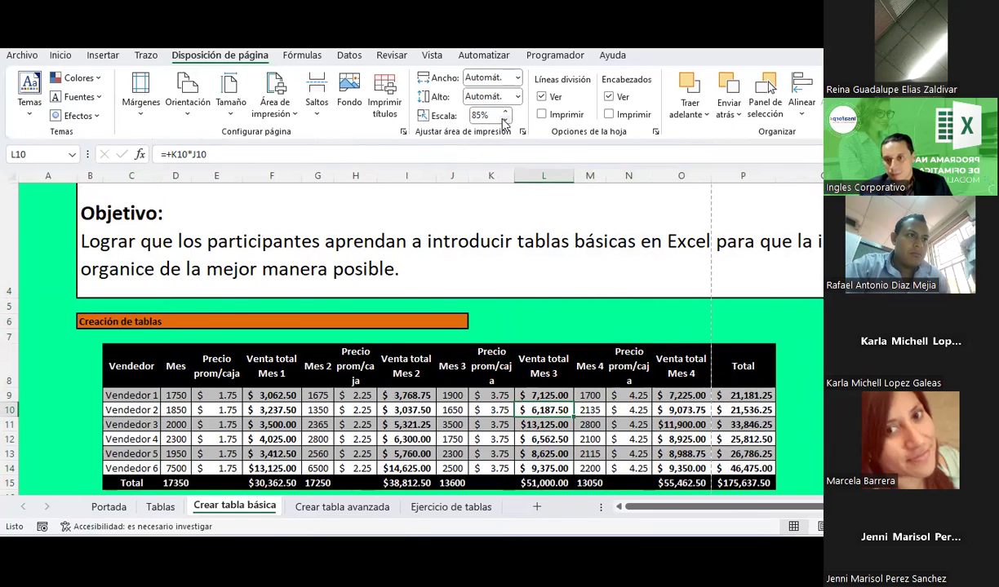
pyautogui.click(504, 120)
pyautogui.click(504, 120)
pyautogui.click(245, 245)
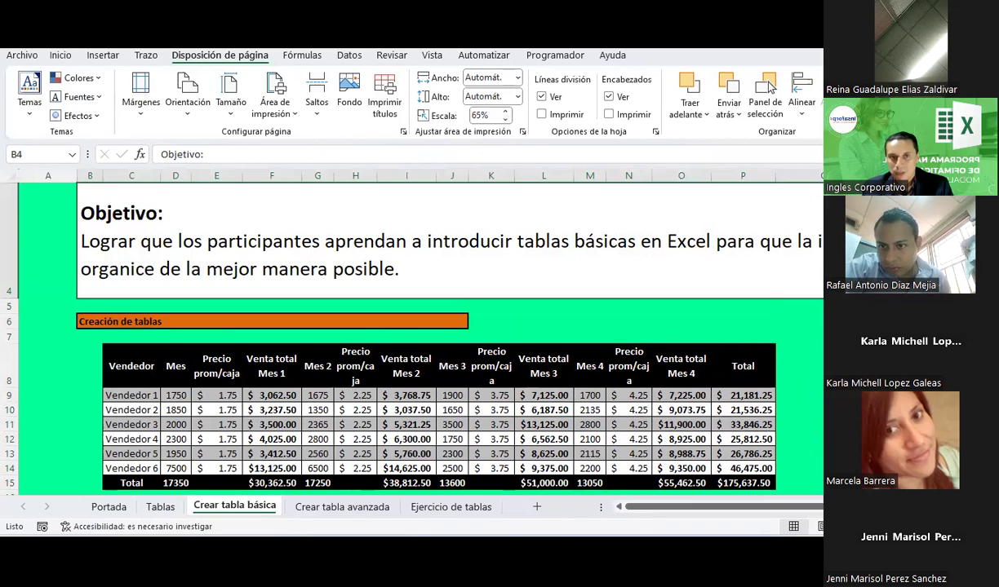
pyautogui.hotkey('ctrl', 'p')
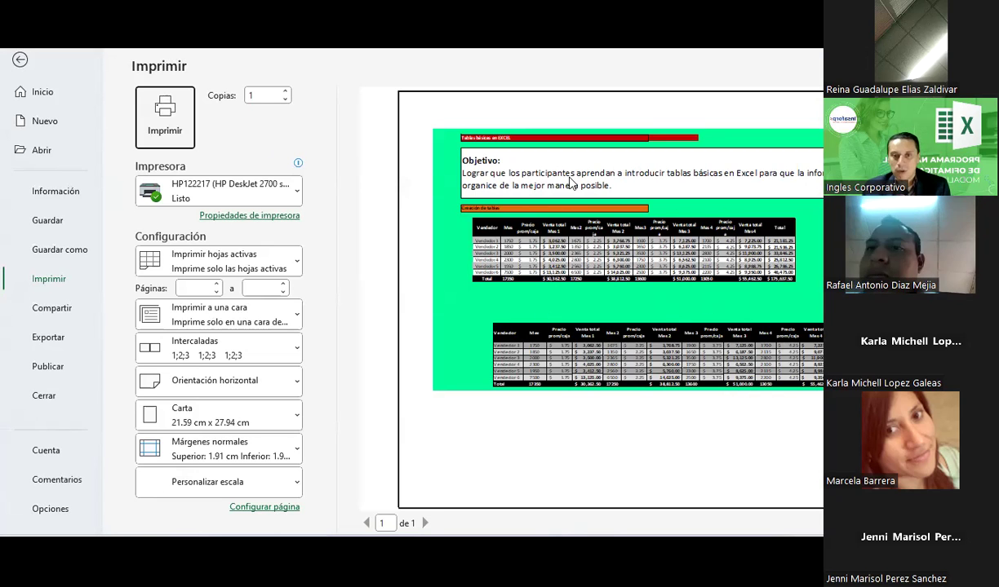
pyautogui.press('Escape')
pyautogui.click(494, 381)
pyautogui.scroll(-1, 495, 382)
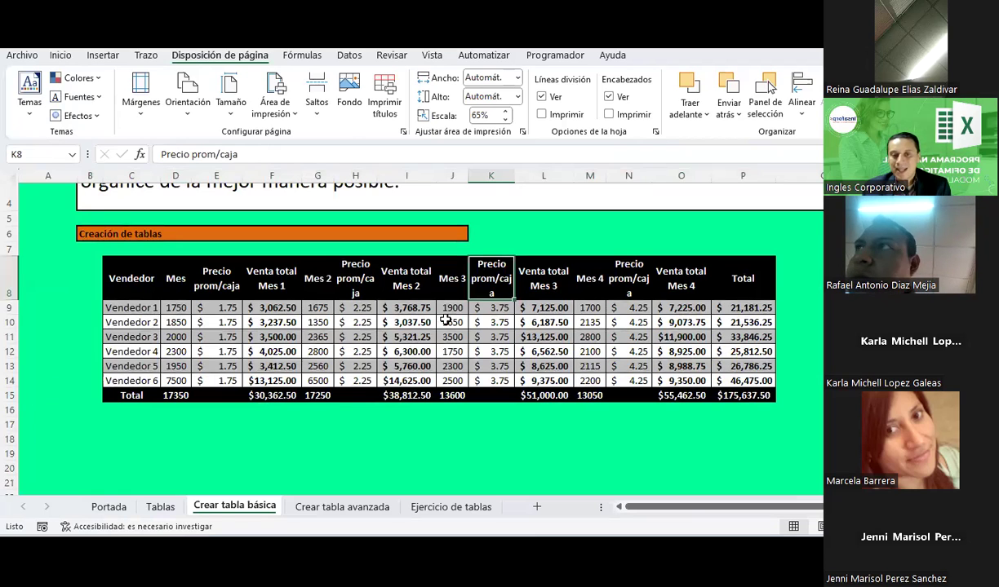
# Insert a blank row above the Total row and copy the Vendedor 5 grey banding onto it
pyautogui.rightClick(17, 394)
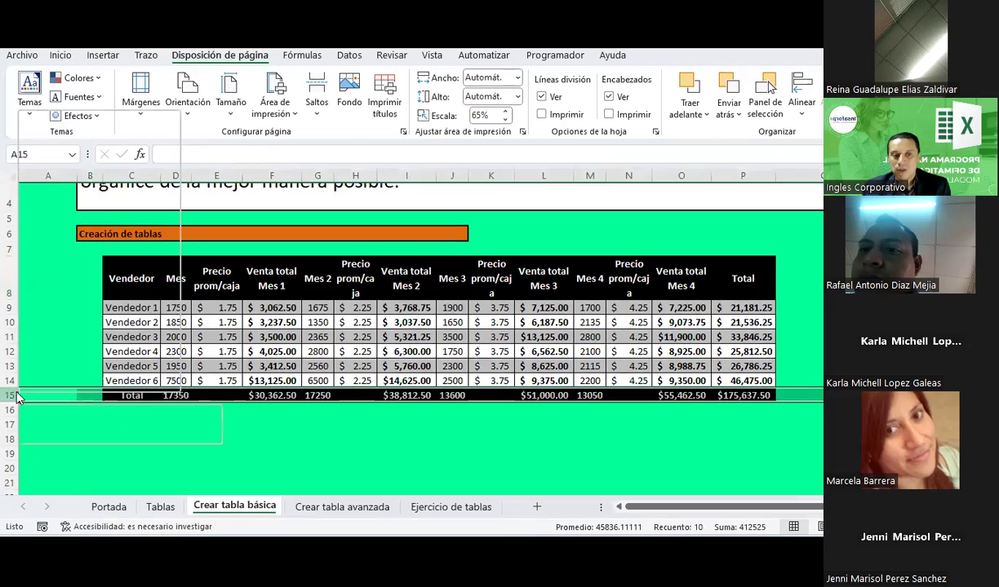
pyautogui.click(69, 256)
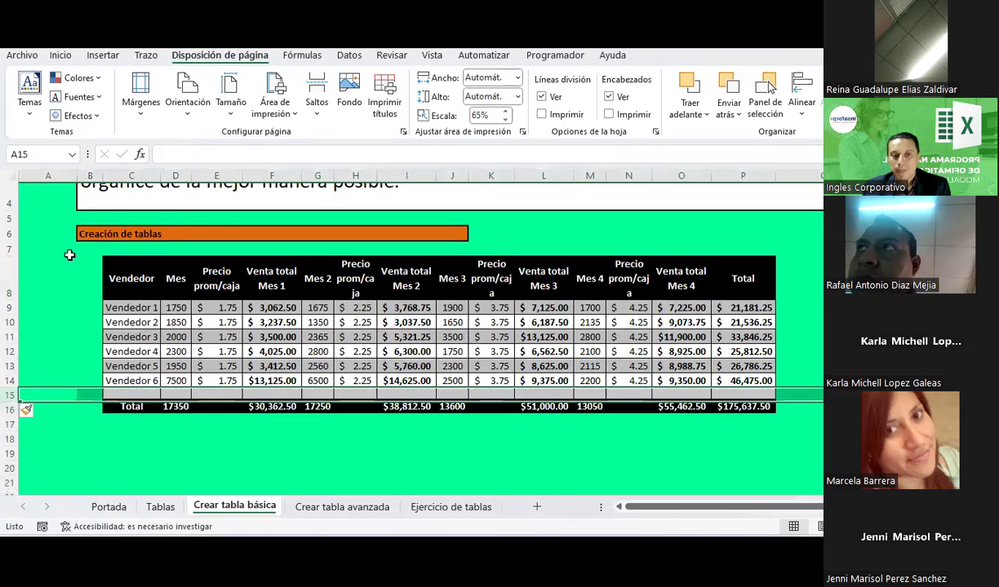
pyautogui.click(216, 467)
pyautogui.moveTo(130, 366); pyautogui.dragTo(742, 366)
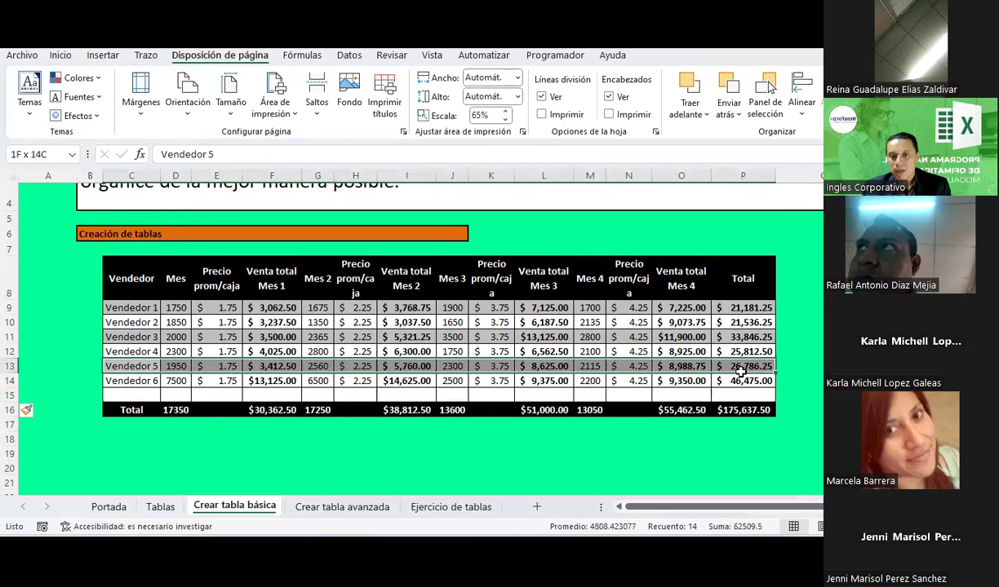
pyautogui.click(59, 57)
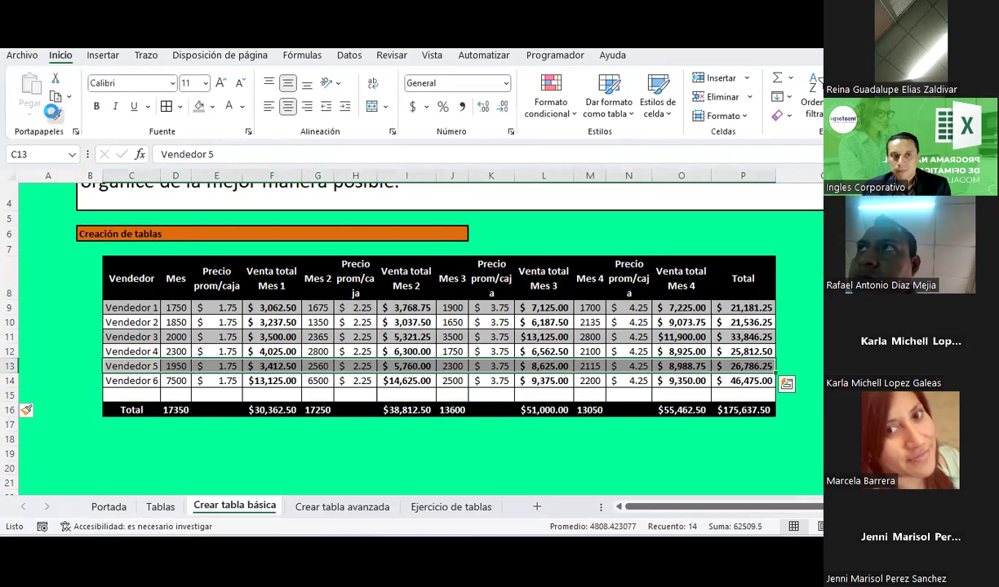
pyautogui.moveTo(130, 396); pyautogui.dragTo(743, 395)
# Review D16's formula, then delete the old subtotal figures in D16:P16
pyautogui.click(176, 409)
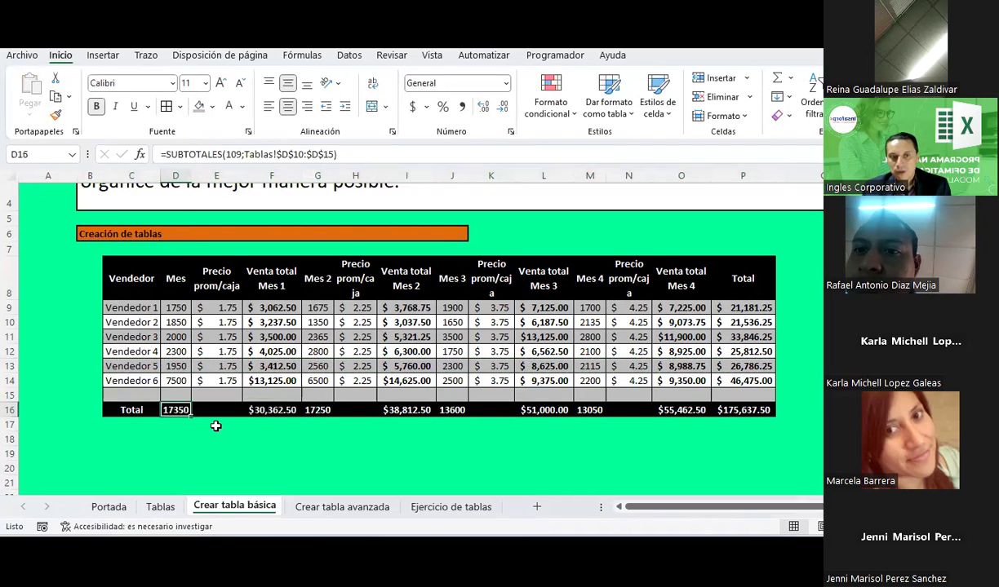
pyautogui.press('F2')
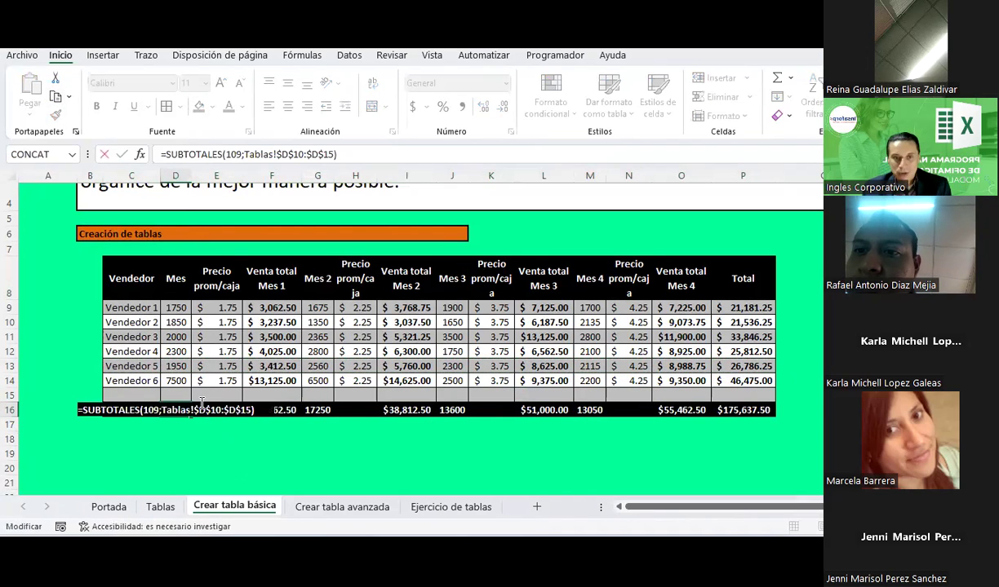
pyautogui.press('Escape')
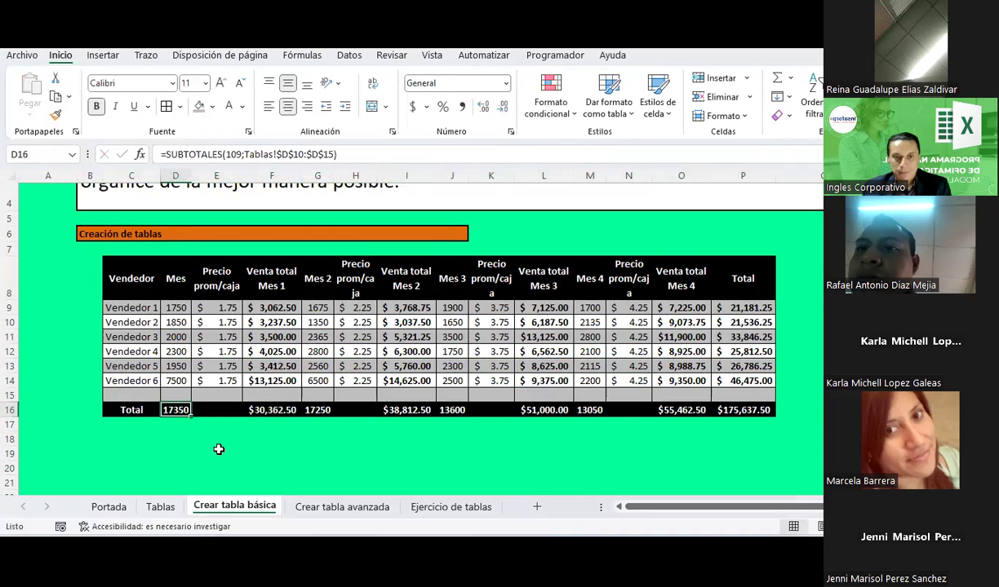
pyautogui.click(158, 297)
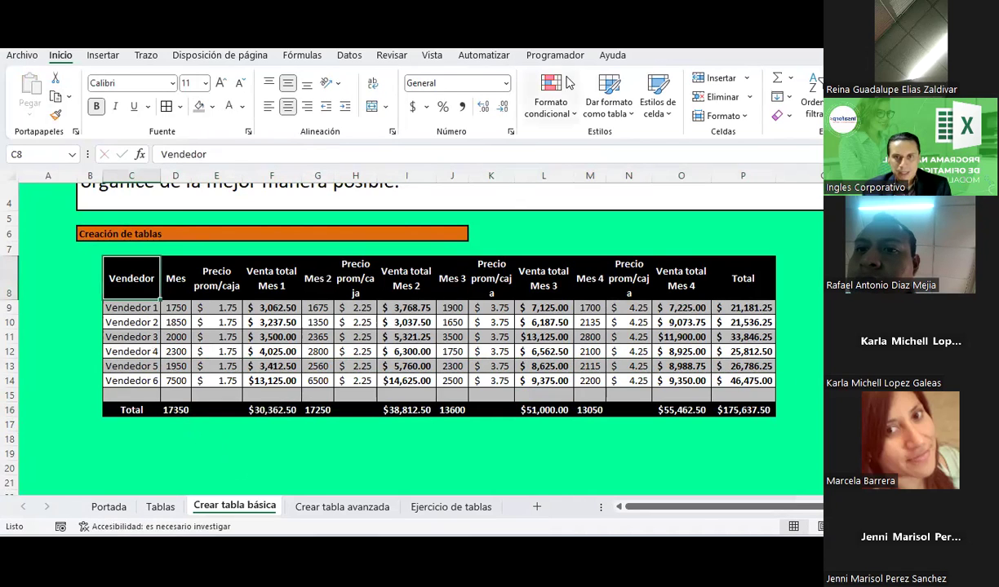
pyautogui.click(176, 412)
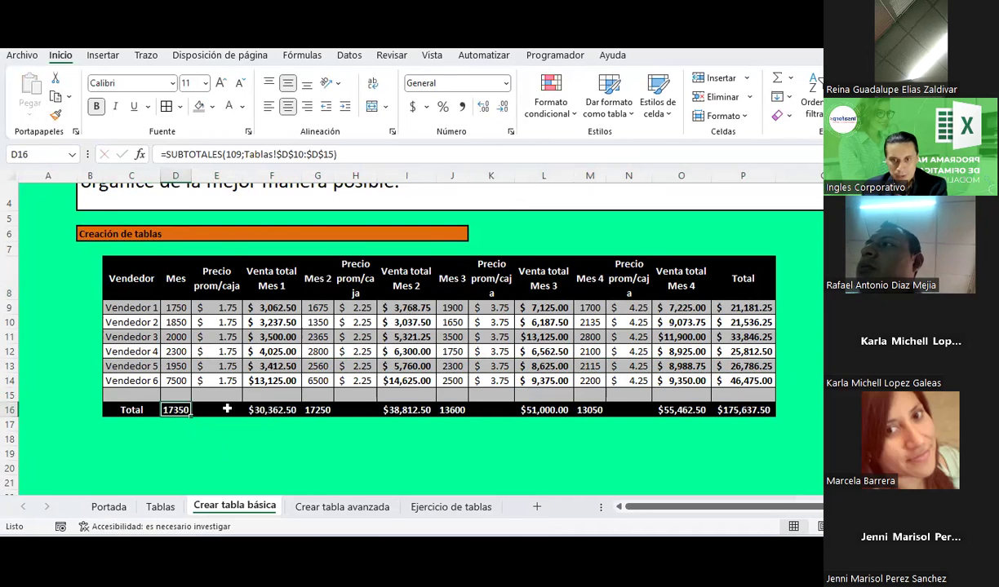
pyautogui.moveTo(176, 412); pyautogui.dragTo(742, 410)
pyautogui.press('Delete')
pyautogui.click(164, 411)
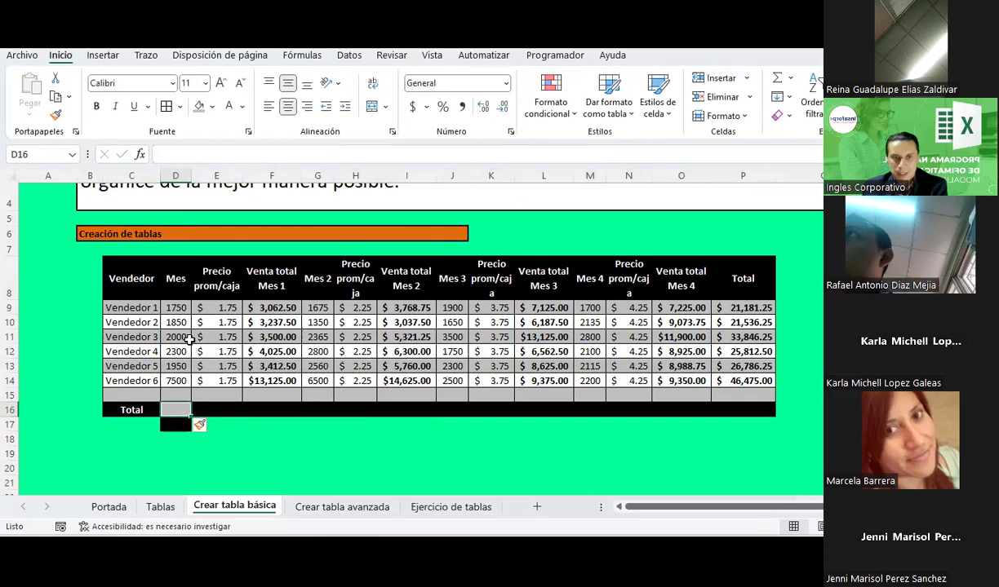
# Add SUMA totals for the Mes column in D16 and the Venta total Mes 1 column in F16
pyautogui.moveTo(175, 307); pyautogui.dragTo(173, 396)
pyautogui.press('Return')
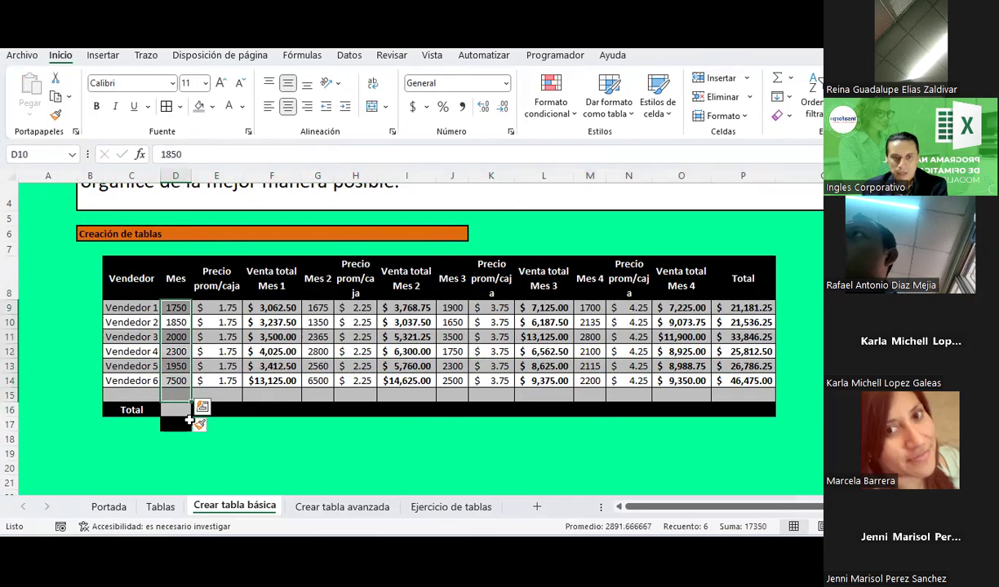
pyautogui.click(313, 437)
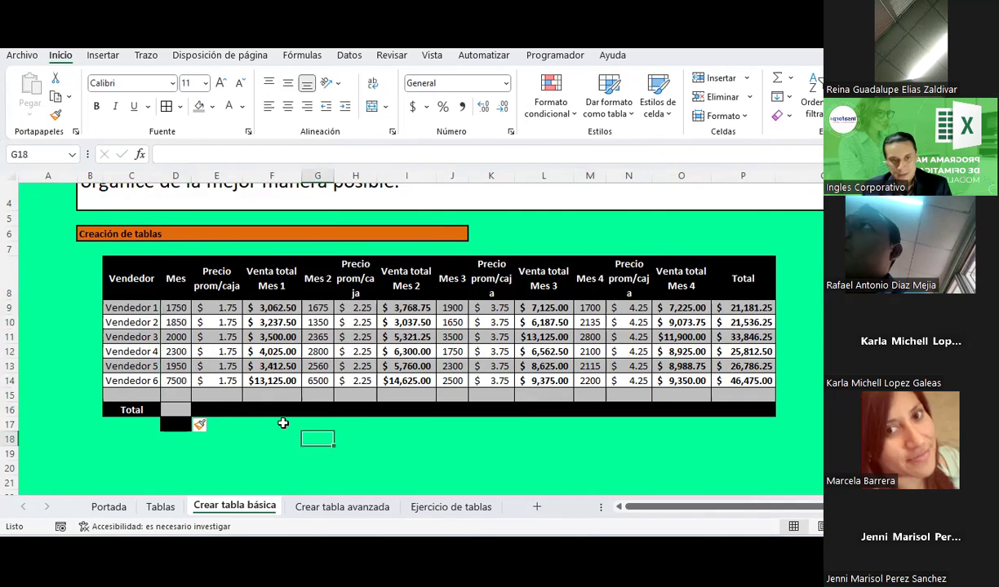
pyautogui.hotkey('ctrl', 'z')
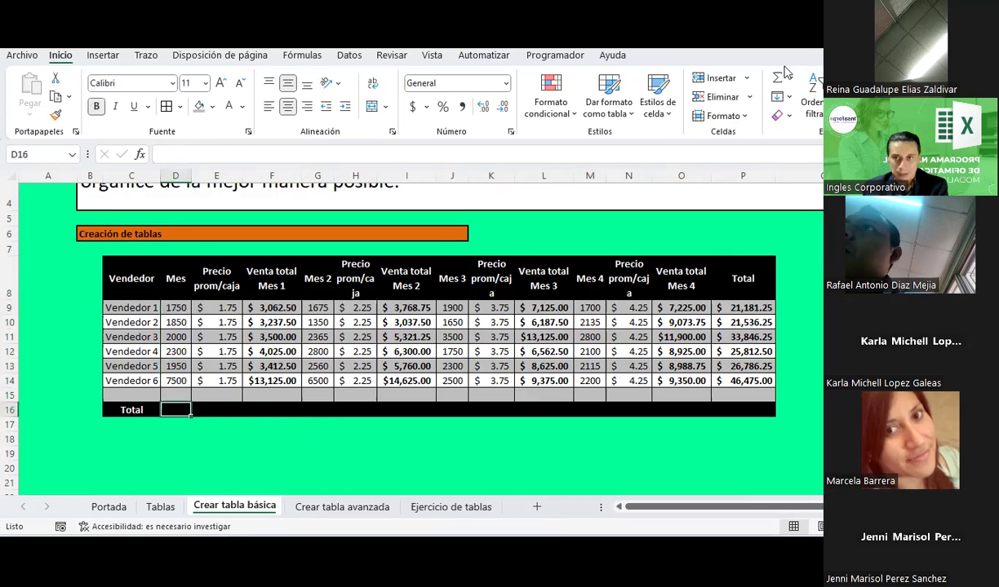
pyautogui.click(777, 77)
pyautogui.press('Return')
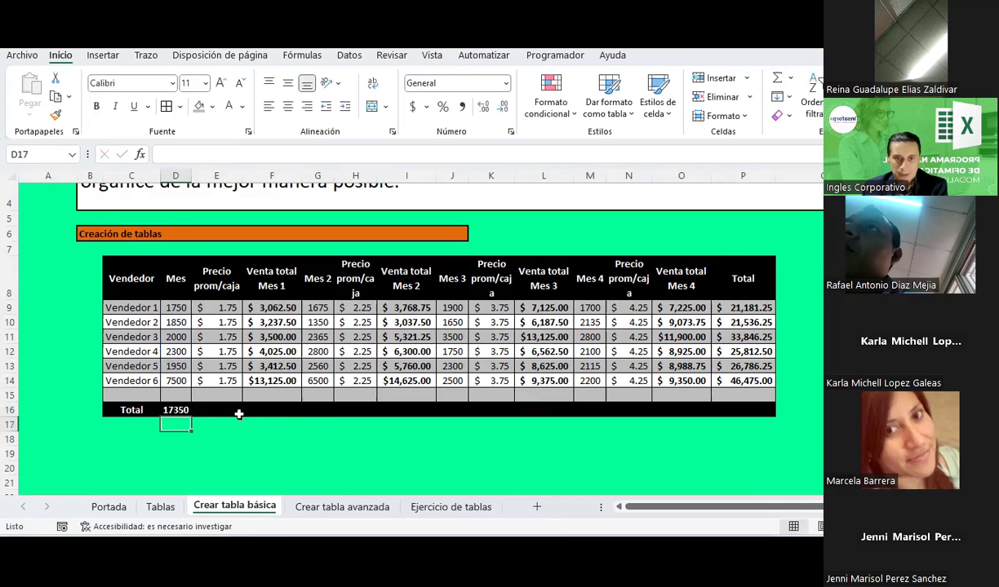
pyautogui.click(260, 410)
pyautogui.click(776, 77)
pyautogui.press('Return')
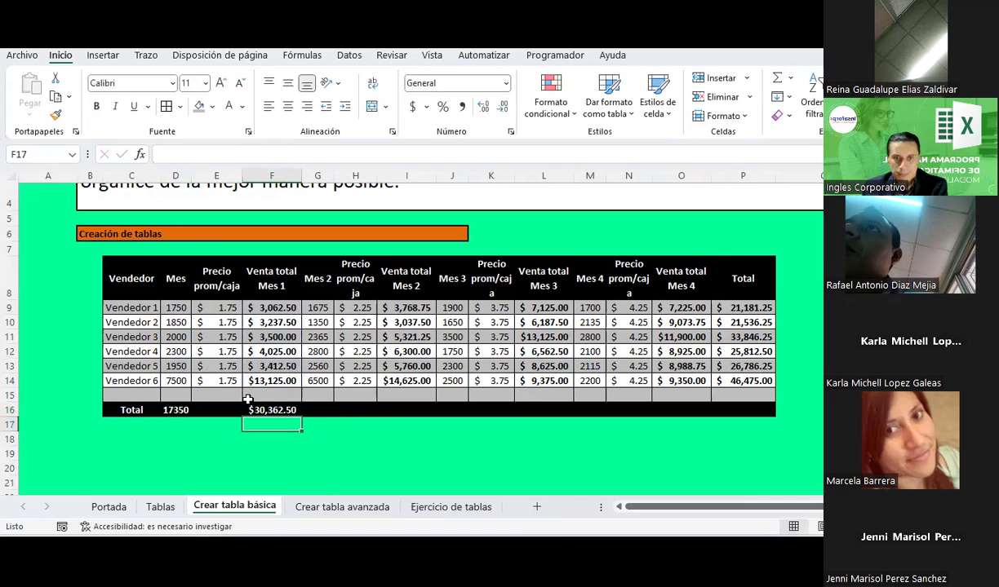
# Fill the totals across row 16 to O16 and sum the grand total $175,637.50 in P16
pyautogui.moveTo(181, 410); pyautogui.dragTo(706, 416)
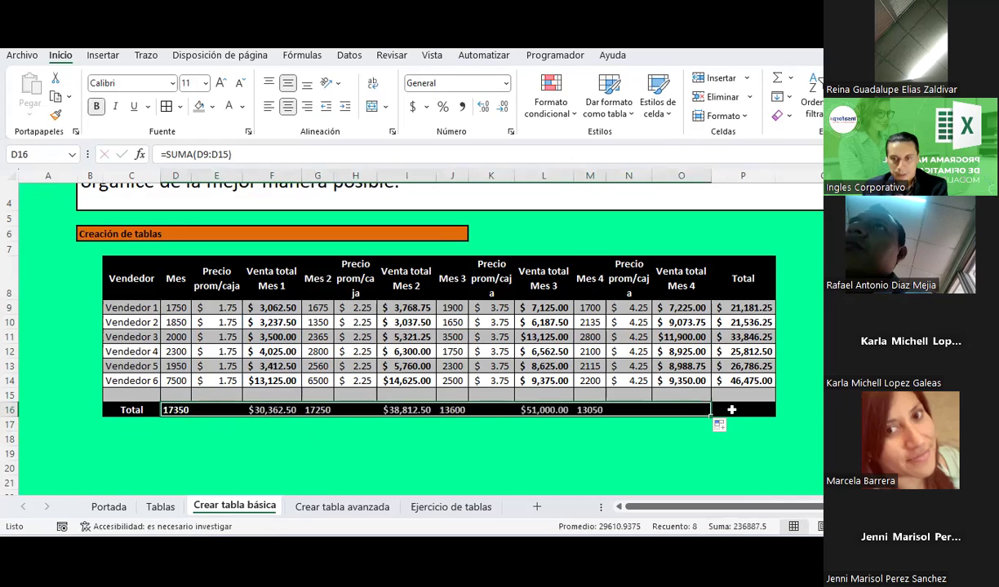
pyautogui.click(733, 408)
pyautogui.click(778, 77)
pyautogui.press('Return')
pyautogui.click(140, 381)
pyautogui.moveTo(135, 366); pyautogui.dragTo(777, 373)
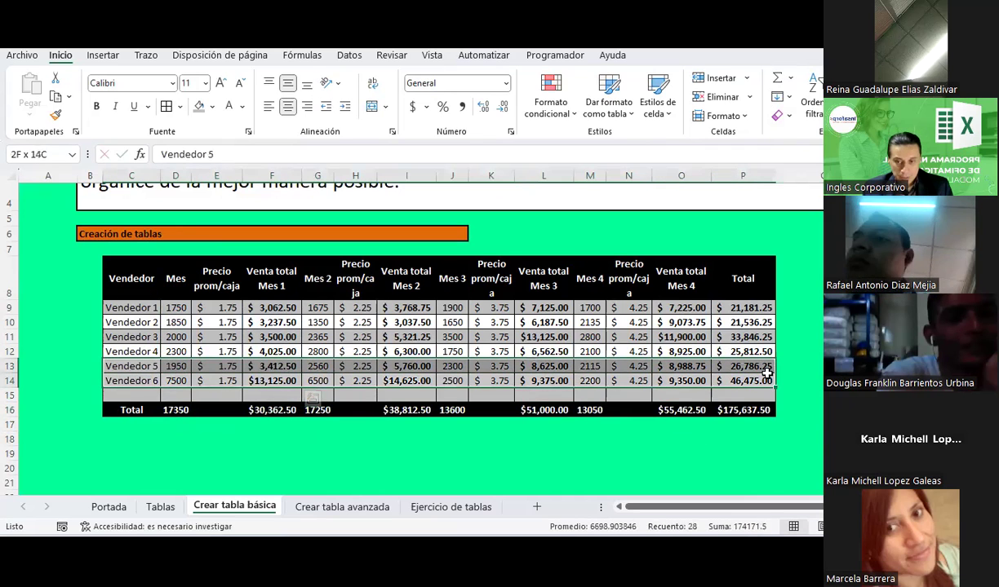
# Copy the Vendedor 5 row into the empty row 15
pyautogui.hotkey('ctrl', 'c')
pyautogui.click(145, 395)
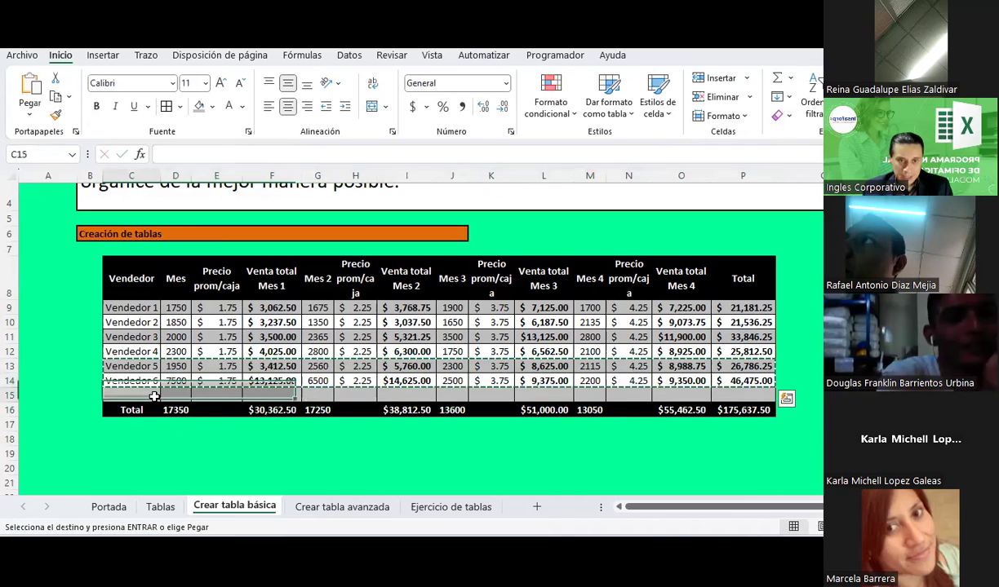
pyautogui.hotkey('ctrl', 'v')
pyautogui.hotkey('ctrl', 'z')
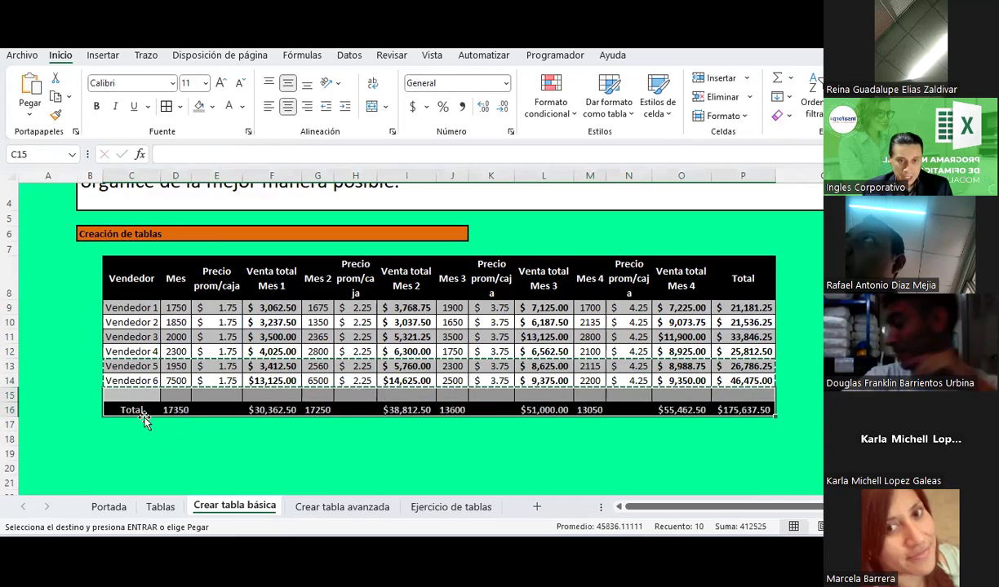
pyautogui.hotkey('ctrl', 'v')
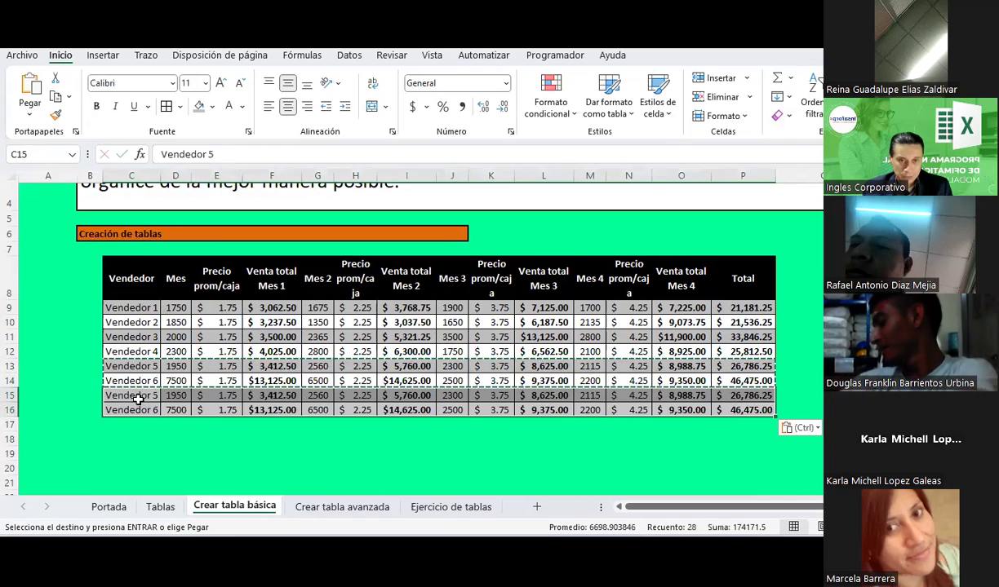
pyautogui.hotkey('ctrl', 'z')
pyautogui.click(150, 438)
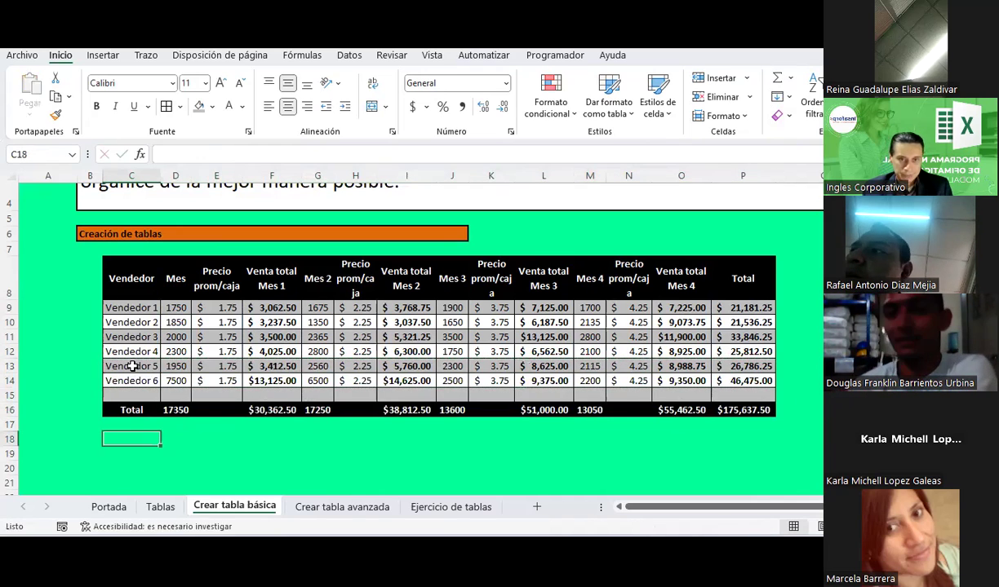
pyautogui.moveTo(130, 366); pyautogui.dragTo(748, 368)
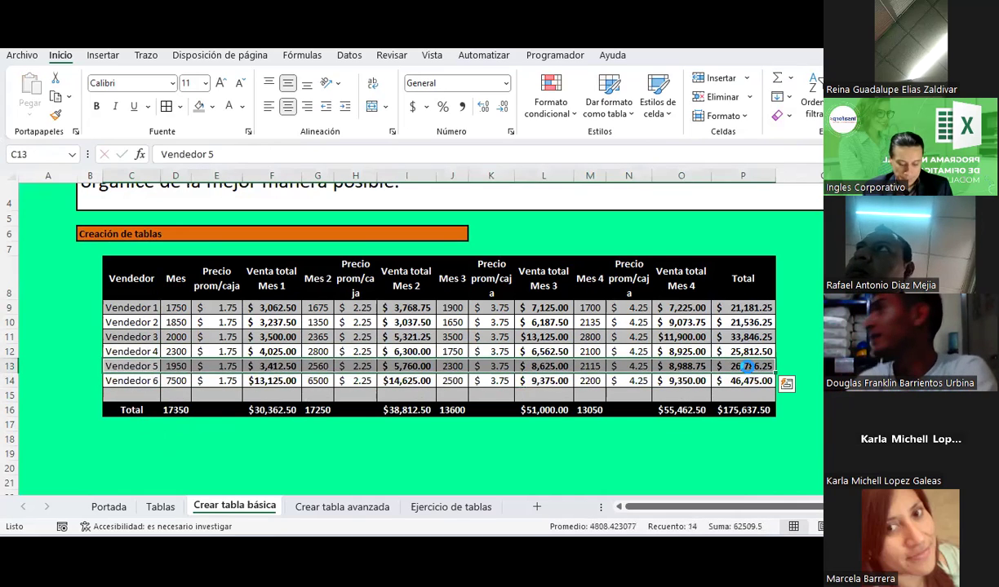
pyautogui.hotkey('ctrl', 'c')
pyautogui.click(151, 395)
pyautogui.hotkey('ctrl', 'v')
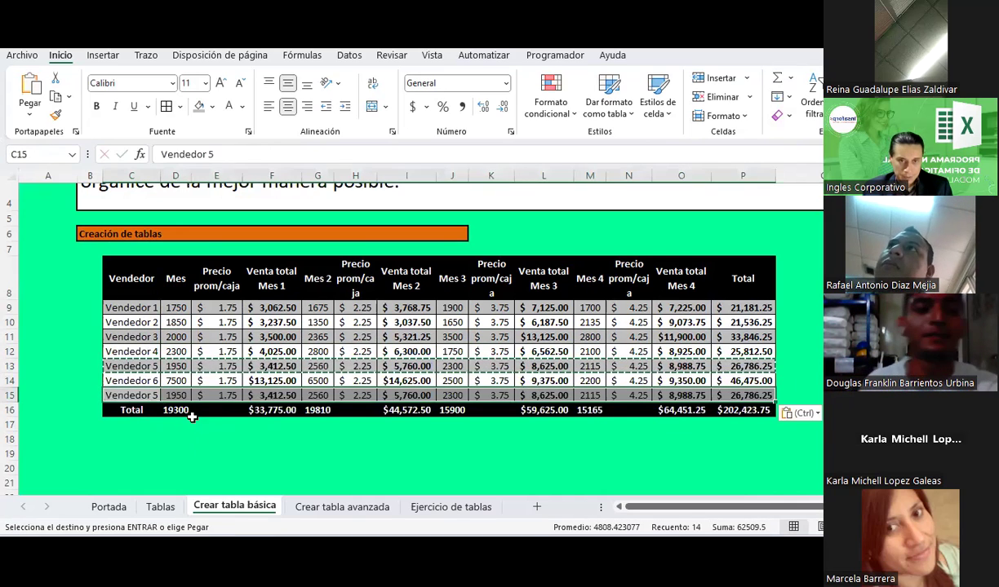
# Enter 2500, 3500, 1800 and 1982 boxes for the new row's four months
pyautogui.click(175, 395)
pyautogui.press('Escape')
pyautogui.write('2500')
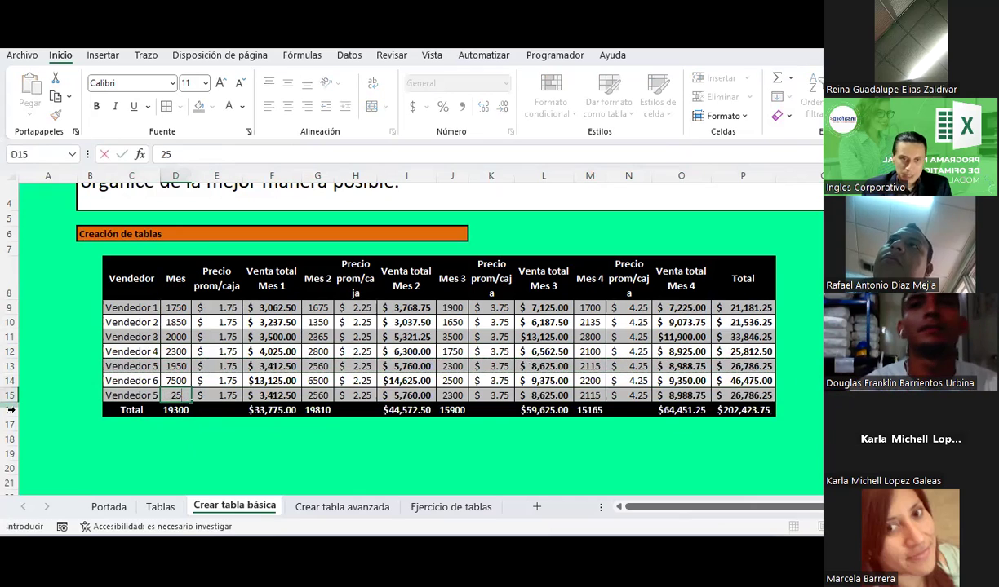
pyautogui.press('Tab')
pyautogui.press('Tab')
pyautogui.press('Tab')
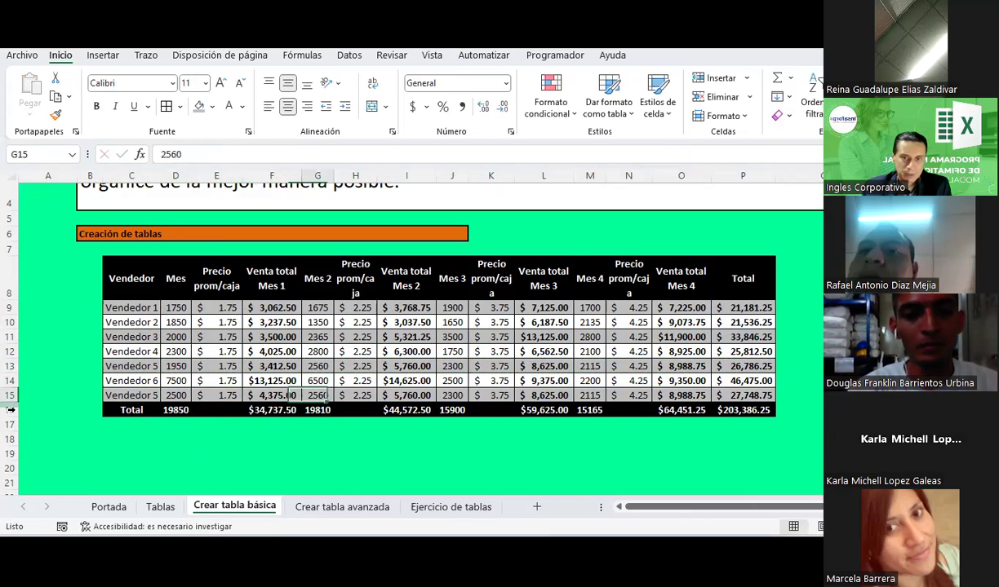
pyautogui.write('3500')
pyautogui.press('Tab')
pyautogui.press('Tab')
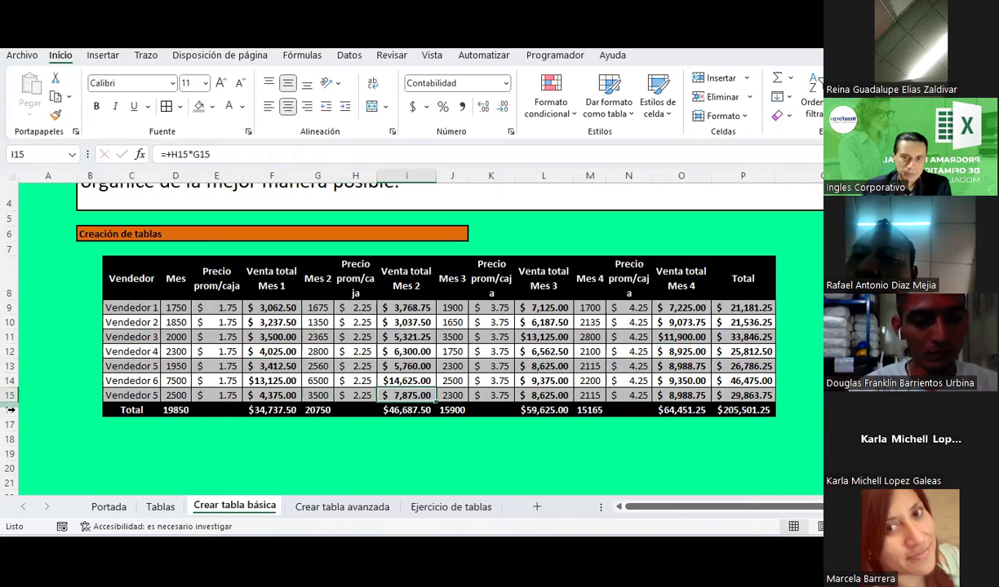
pyautogui.press('Tab')
pyautogui.write('1800')
pyautogui.press('Tab')
pyautogui.press('Tab')
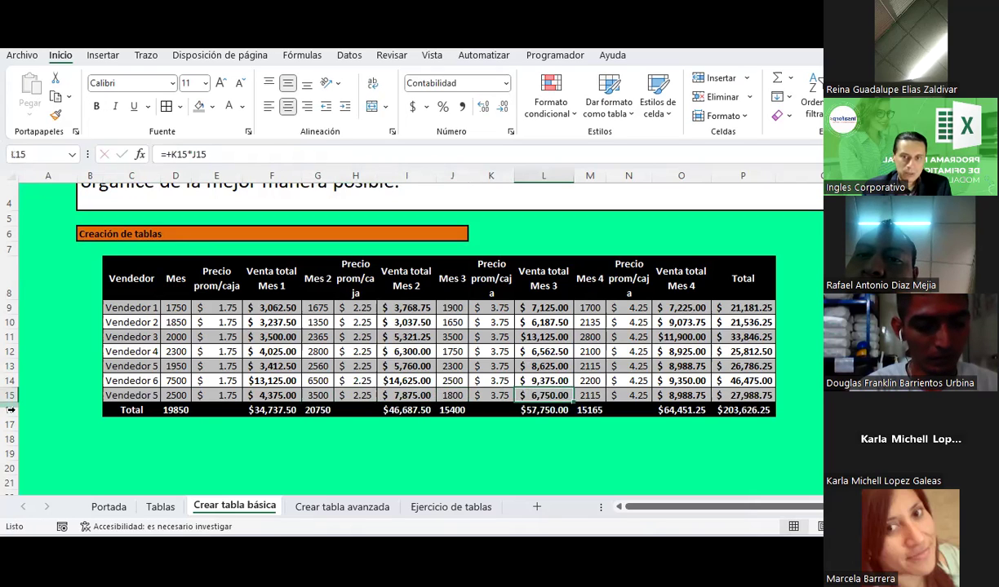
pyautogui.press('Tab')
pyautogui.write('1')
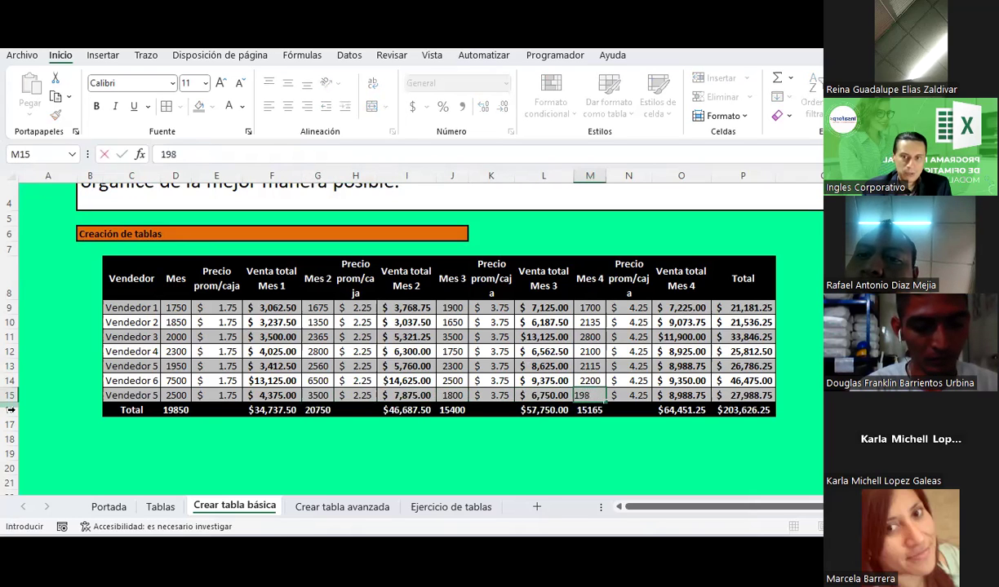
pyautogui.press('Return')
pyautogui.press('Right')
pyautogui.press('Right')
pyautogui.press('Right')
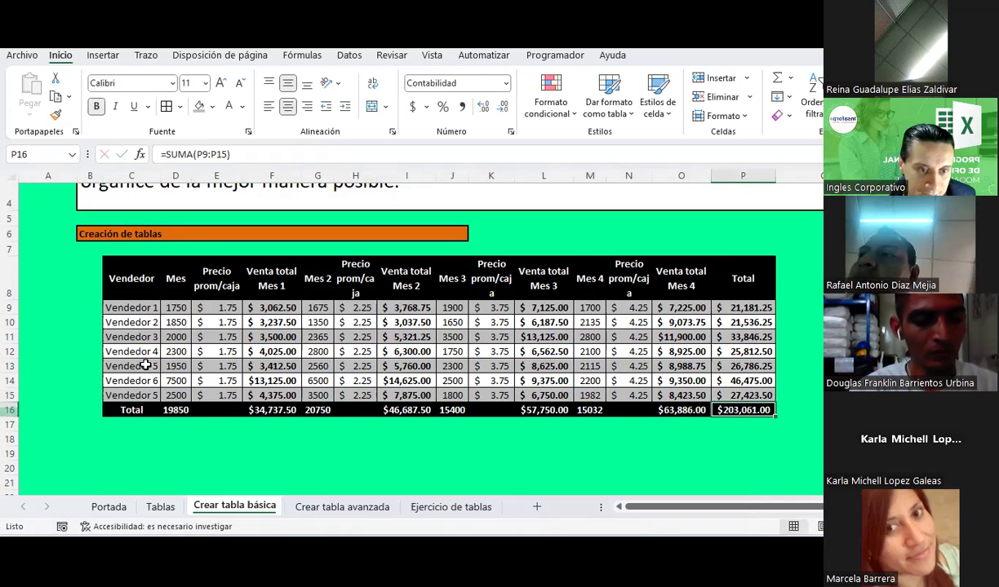
pyautogui.moveTo(134, 366); pyautogui.dragTo(738, 366)
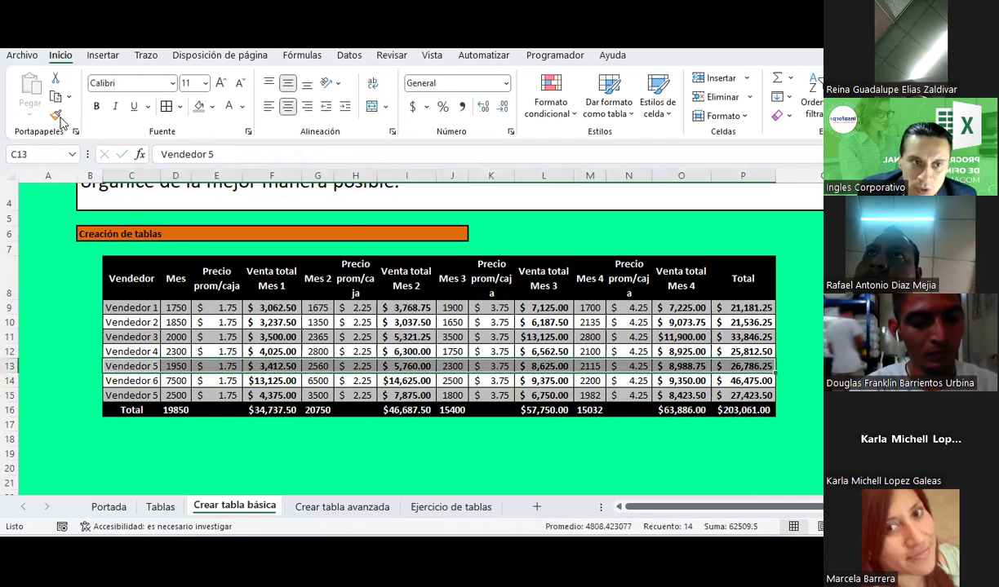
# Insert a blank row 8 above the vendor table, then glance at the Crear tabla avanzada sheet
pyautogui.click(151, 395)
pyautogui.hotkey('ctrl', 'shift', 'Right')
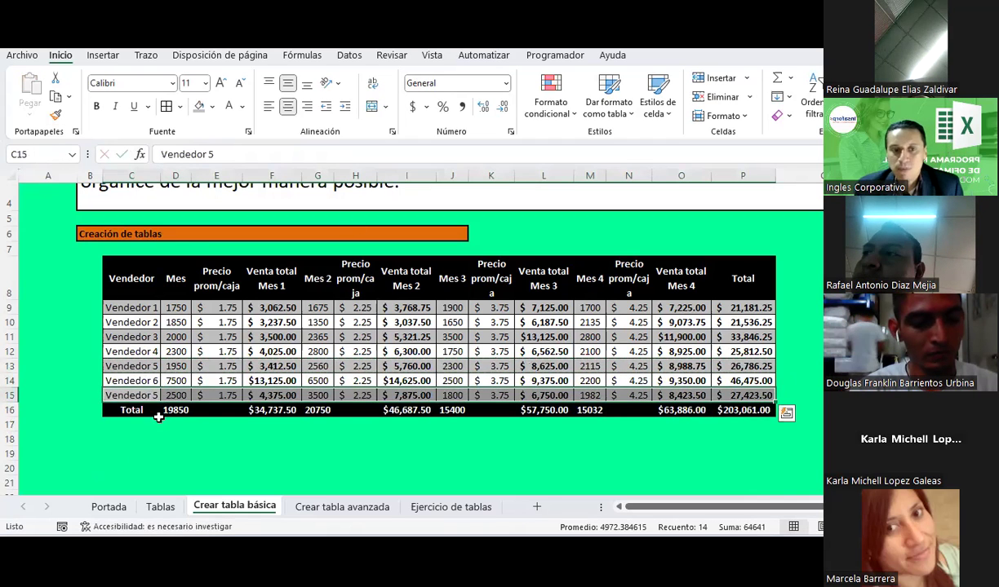
pyautogui.click(196, 457)
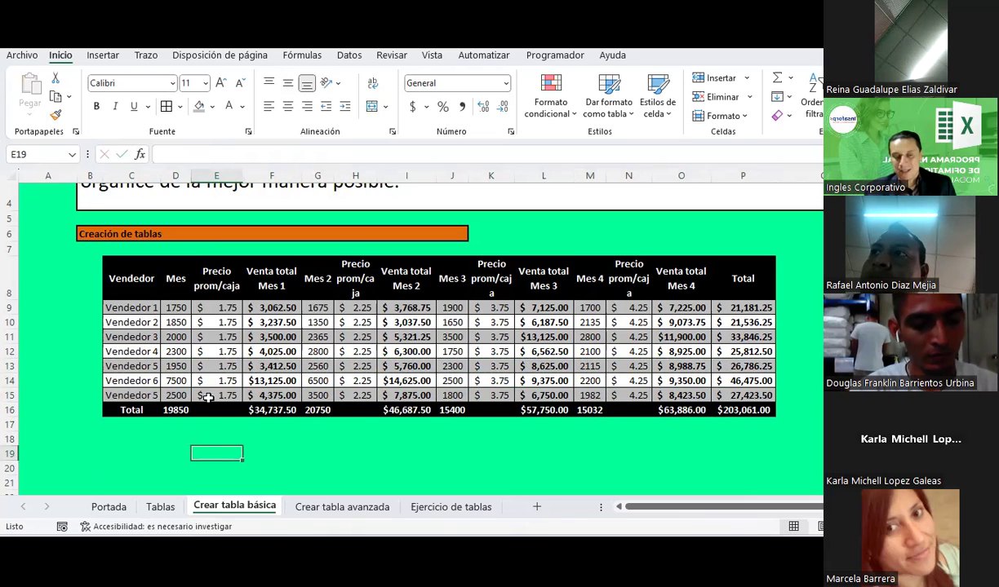
pyautogui.click(10, 277)
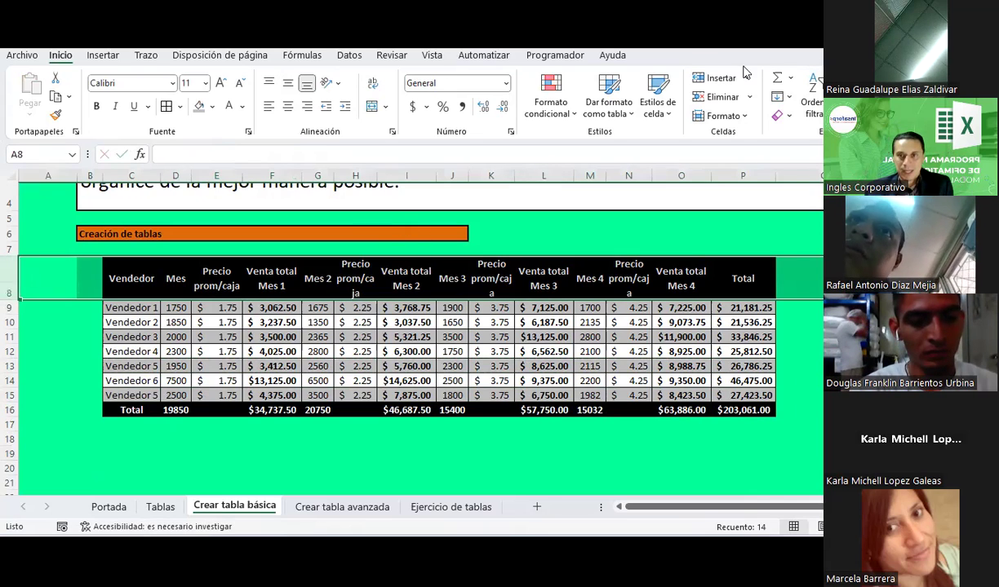
pyautogui.click(718, 77)
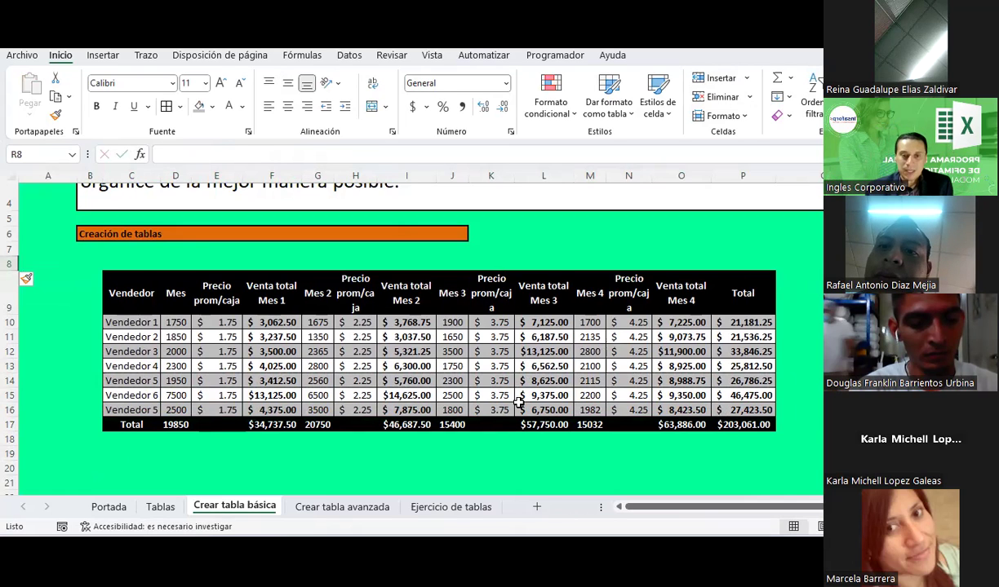
pyautogui.click(333, 509)
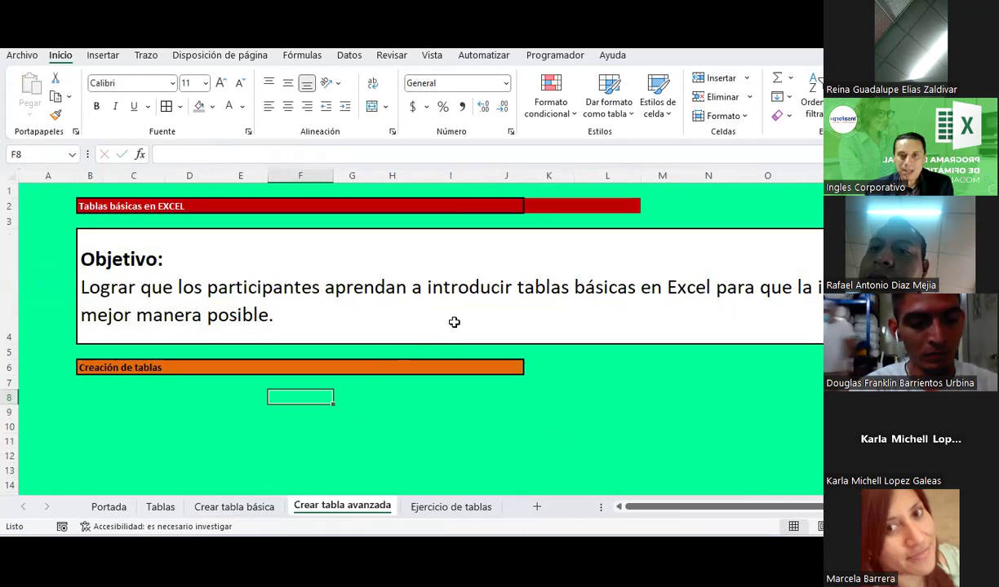
pyautogui.click(260, 507)
# Select the whole sales table, glance at the Tablas sheet, then return to Crear tabla básica
pyautogui.scroll(-1, 290, 412)
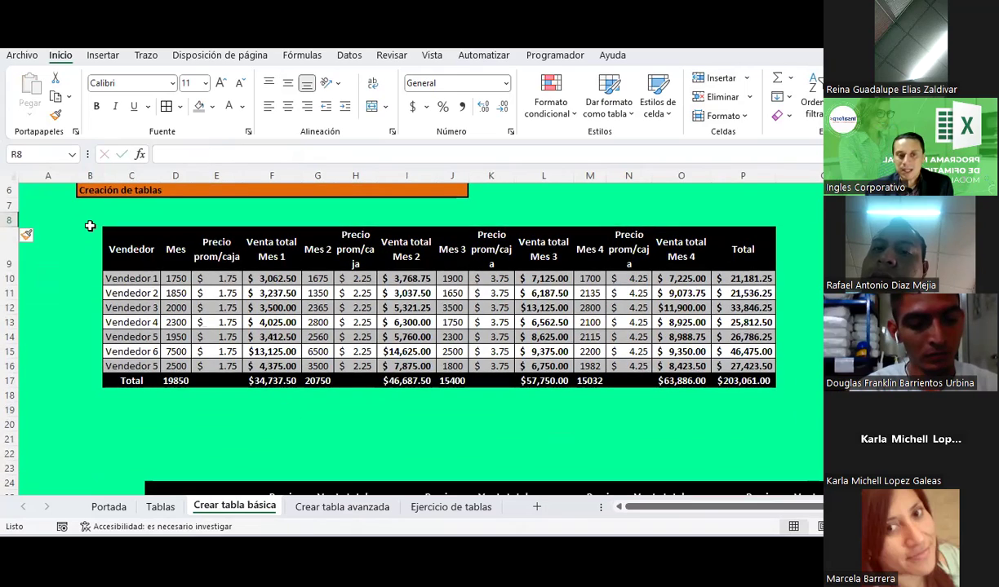
pyautogui.moveTo(111, 244); pyautogui.dragTo(742, 381)
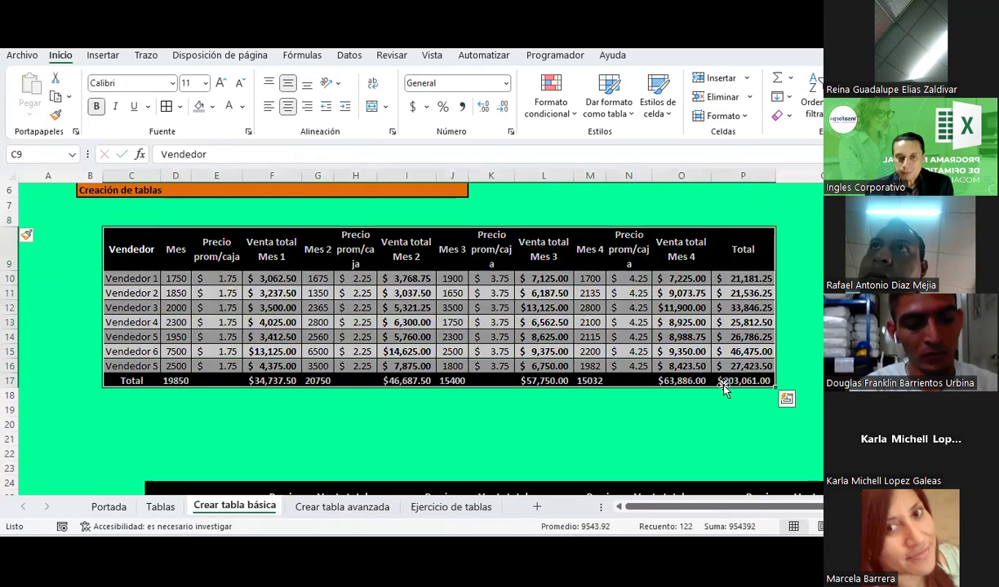
pyautogui.hotkey('ctrl', 'pageup')
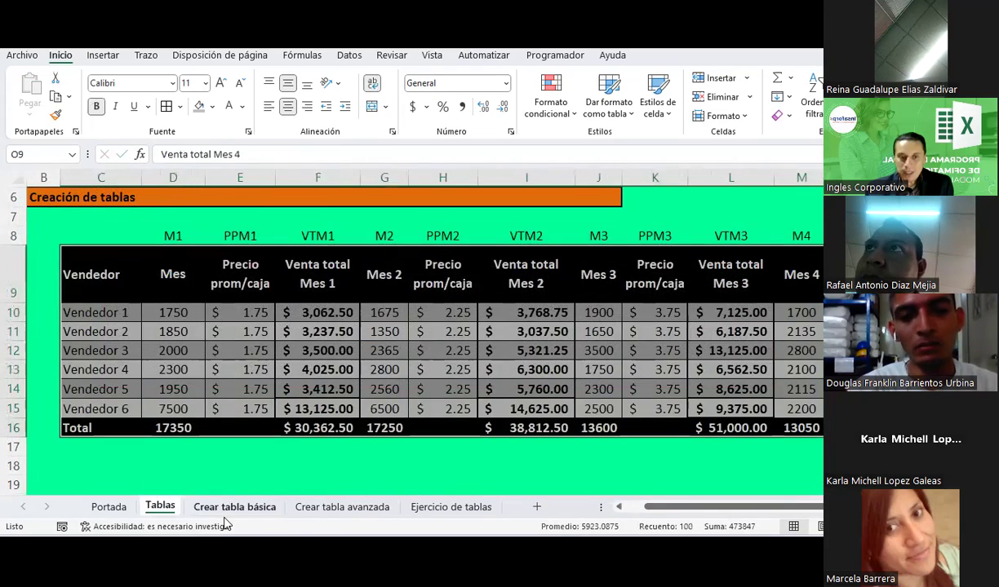
pyautogui.click(234, 507)
pyautogui.click(160, 506)
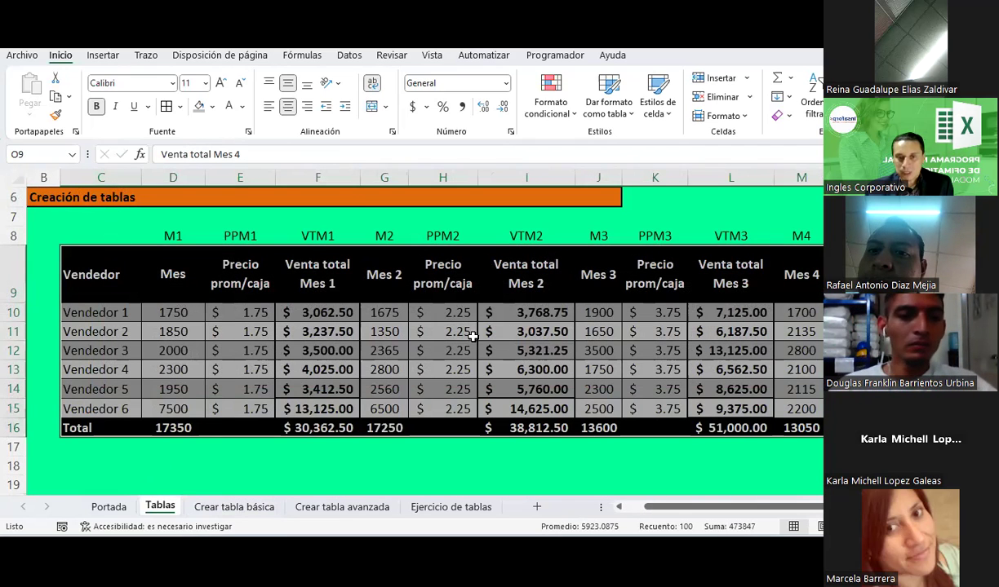
pyautogui.click(273, 503)
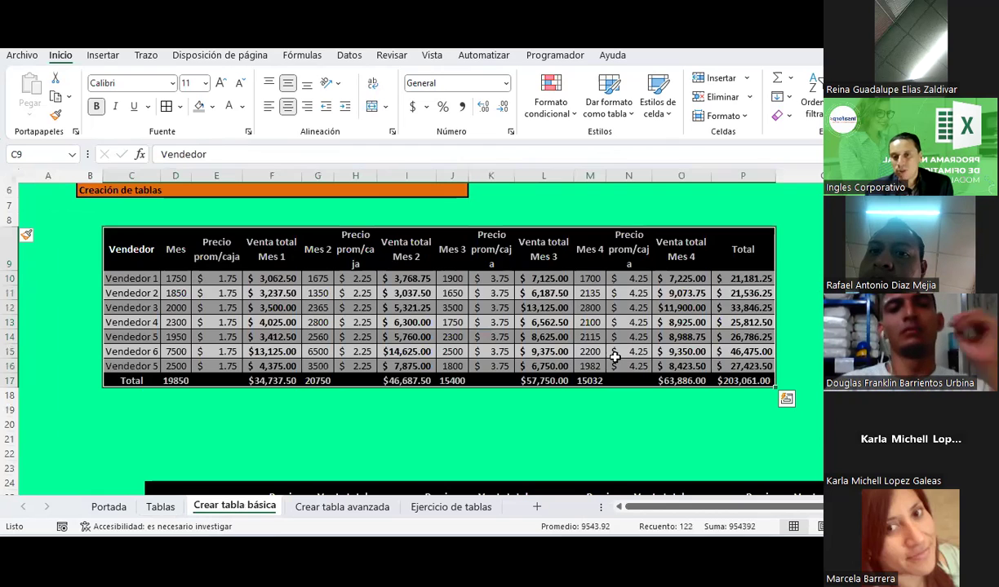
# Inspect the Venta total Mes 3, Mes 4 and new-row Mes 1 sales formulas
pyautogui.click(681, 293)
pyautogui.click(681, 308)
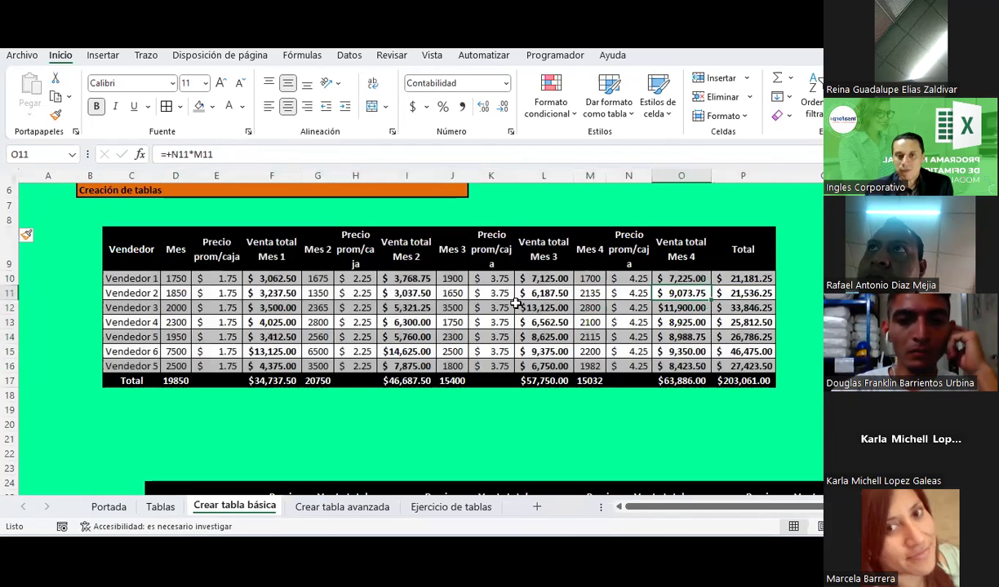
pyautogui.click(543, 307)
pyautogui.click(272, 367)
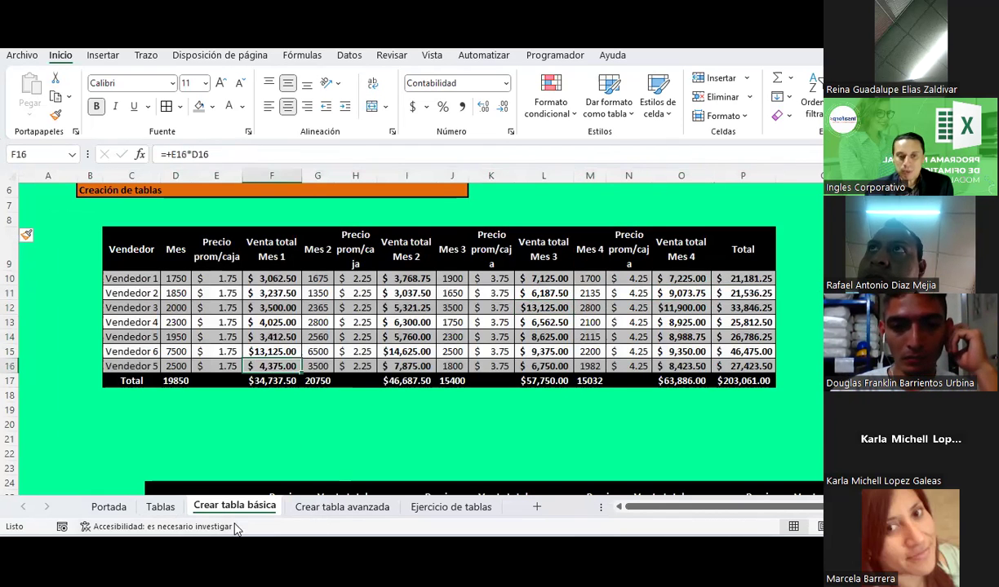
pyautogui.click(169, 508)
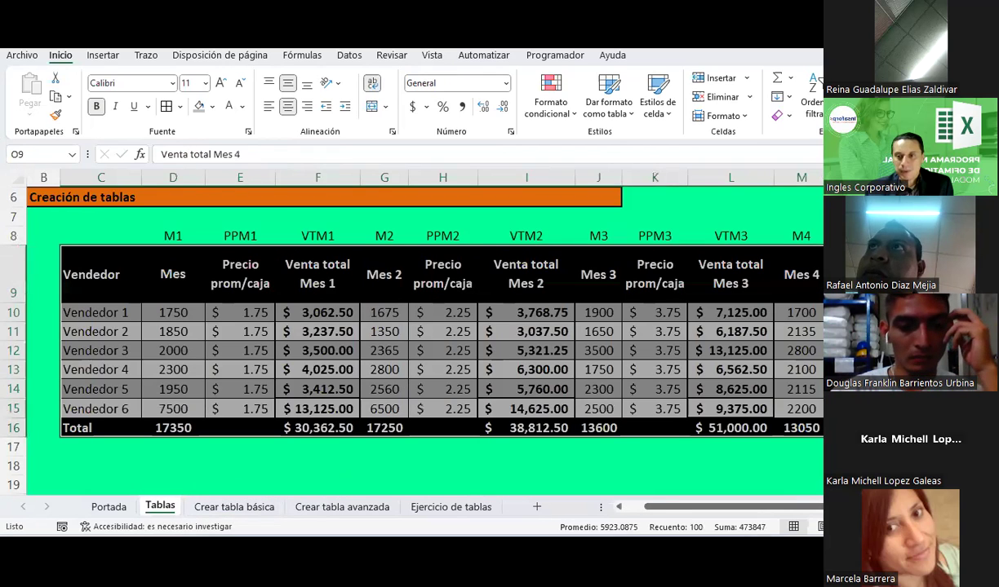
pyautogui.press('Down')
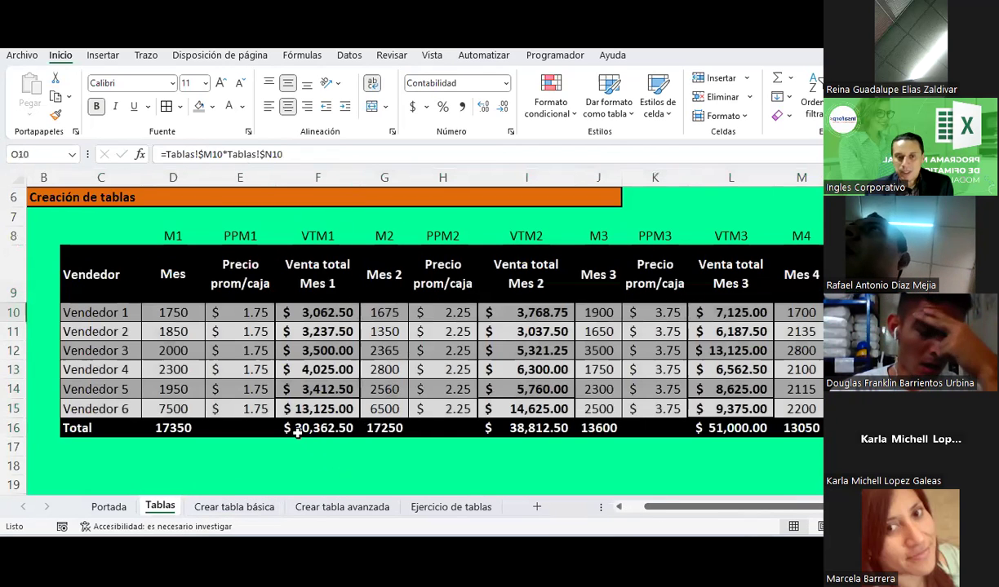
# Add SUMA totals under the Mes and Venta total Mes 1 columns in the Total row
pyautogui.click(297, 433)
pyautogui.click(775, 78)
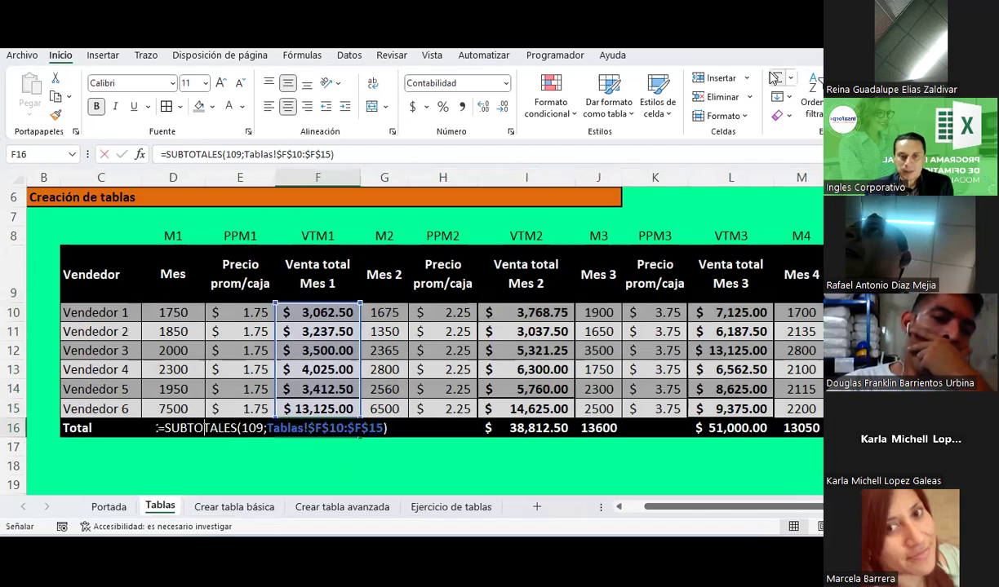
pyautogui.press('Return')
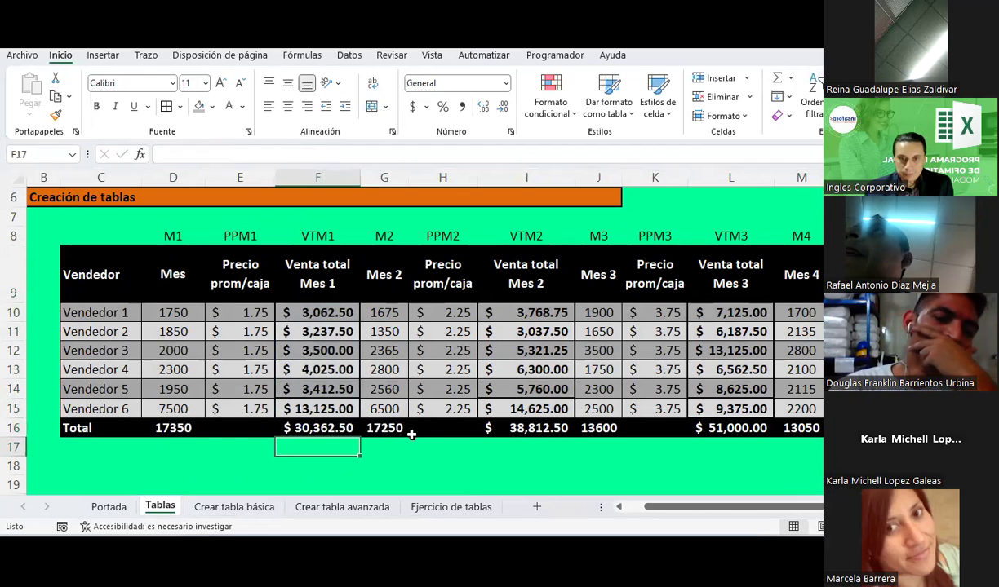
pyautogui.click(186, 429)
pyautogui.click(777, 79)
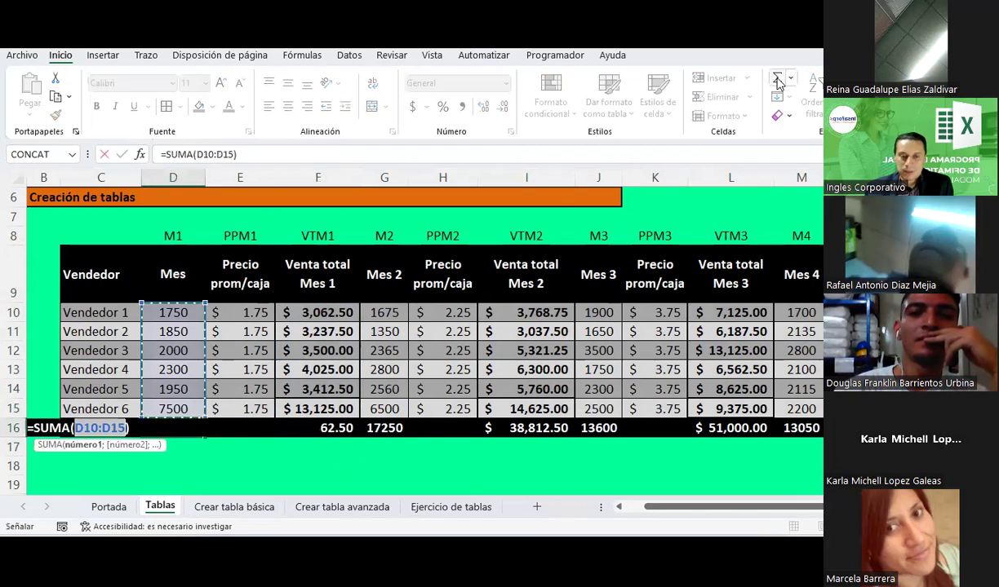
pyautogui.press('Return')
# Copy the Total row's SUMA formulas across to the remaining months' columns
pyautogui.moveTo(175, 426); pyautogui.dragTo(356, 432)
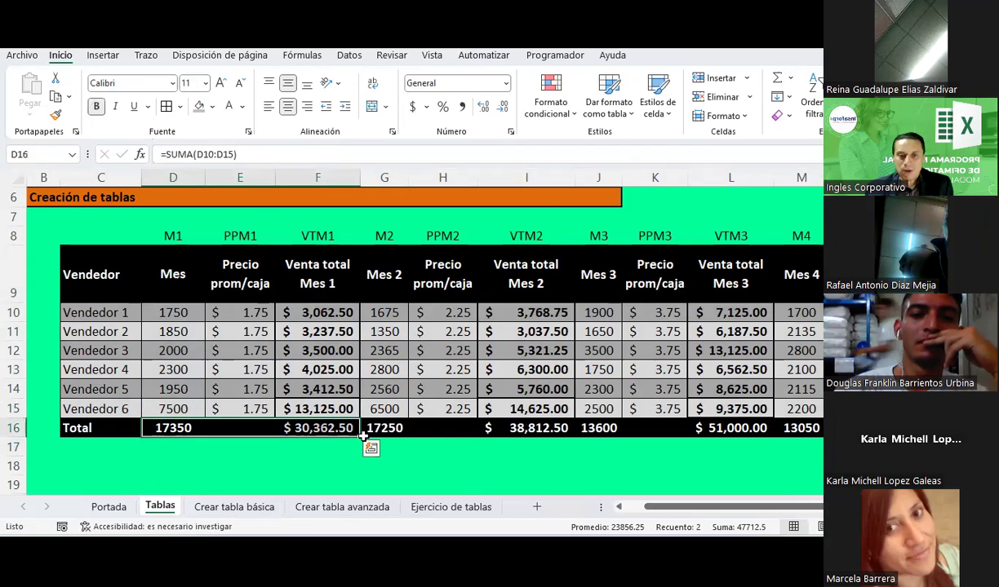
pyautogui.moveTo(363, 436); pyautogui.dragTo(661, 436)
pyautogui.moveTo(173, 429)
pyautogui.mouseDown()
pyautogui.moveTo(338, 437)
pyautogui.moveTo(343, 424)
pyautogui.mouseUp()
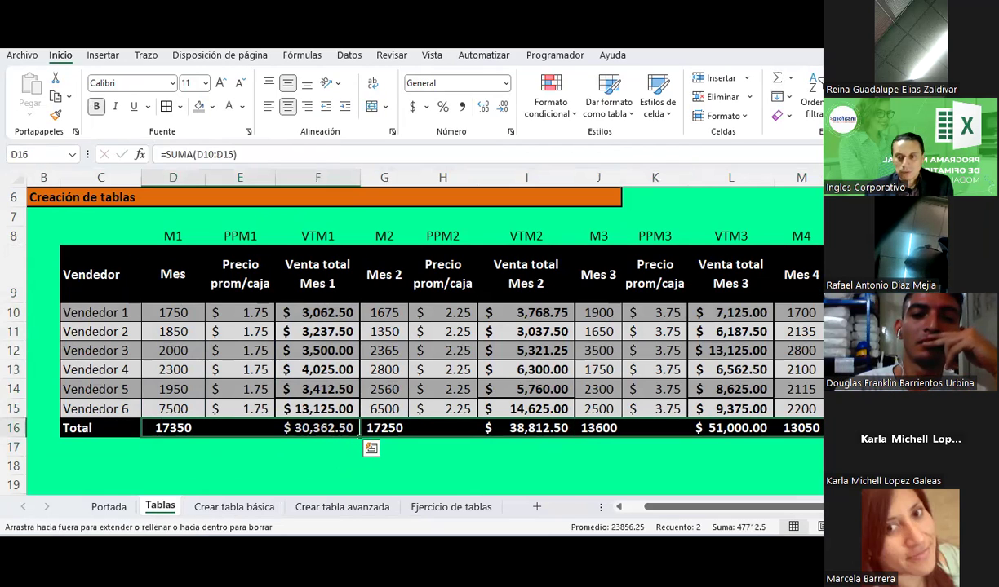
# Switch to Crear tabla básica to view the vendor table's $203,061.00 grand total
pyautogui.click(260, 507)
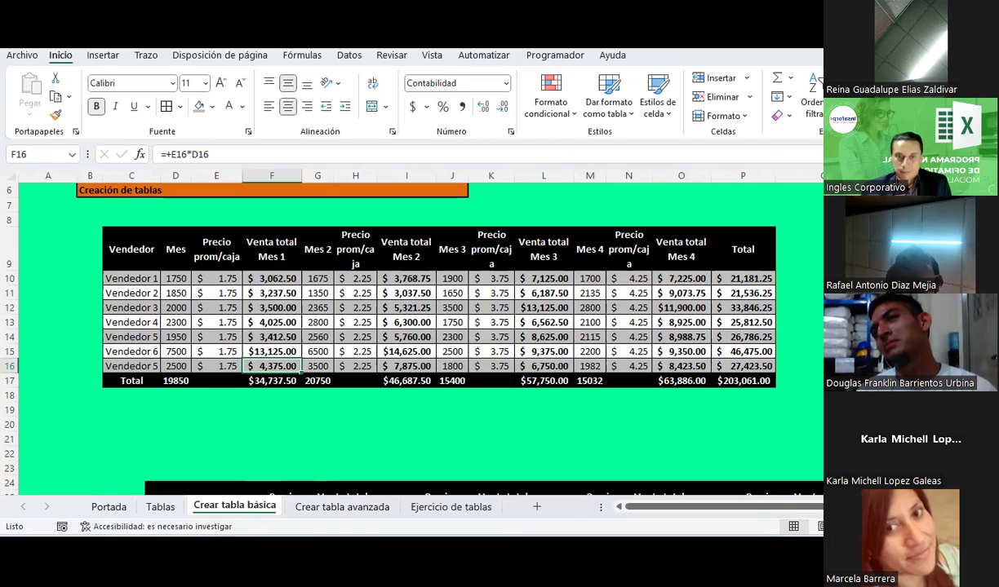
# Deselect the table via cell E21 and open the empty Crear tabla avanzada sheet
pyautogui.click(199, 445)
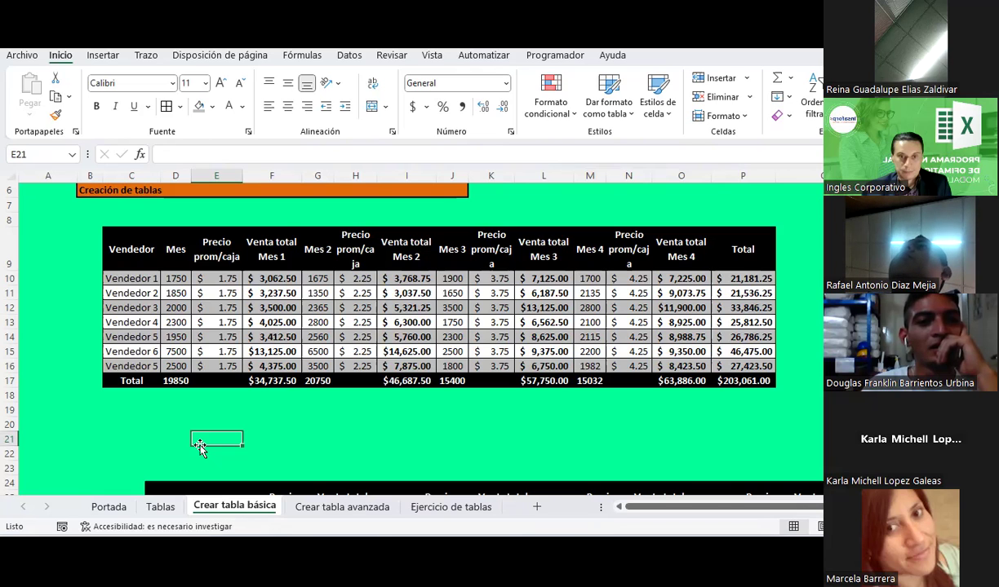
pyautogui.click(341, 507)
# Go back to Crear tabla básica, where the older table's picture sits below
pyautogui.scroll(-1, 309, 374)
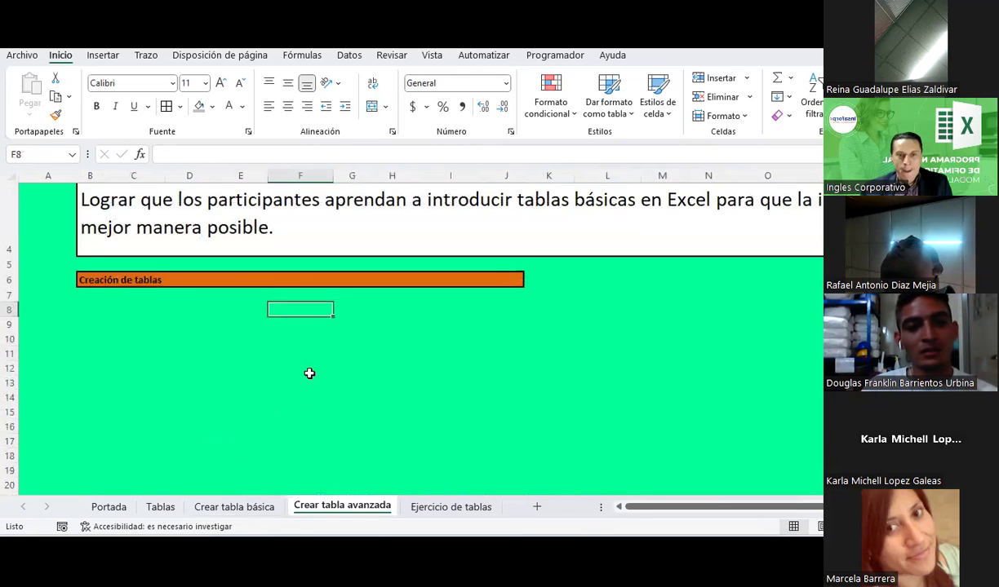
pyautogui.click(247, 506)
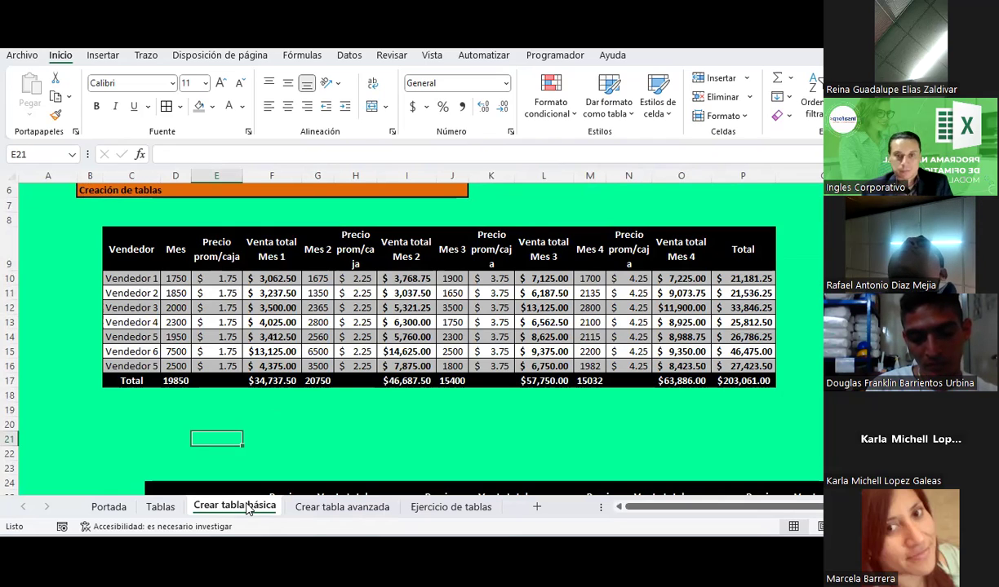
# Delete the older sales table picture and move to an empty cell below the Total row
pyautogui.scroll(-3, 252, 402)
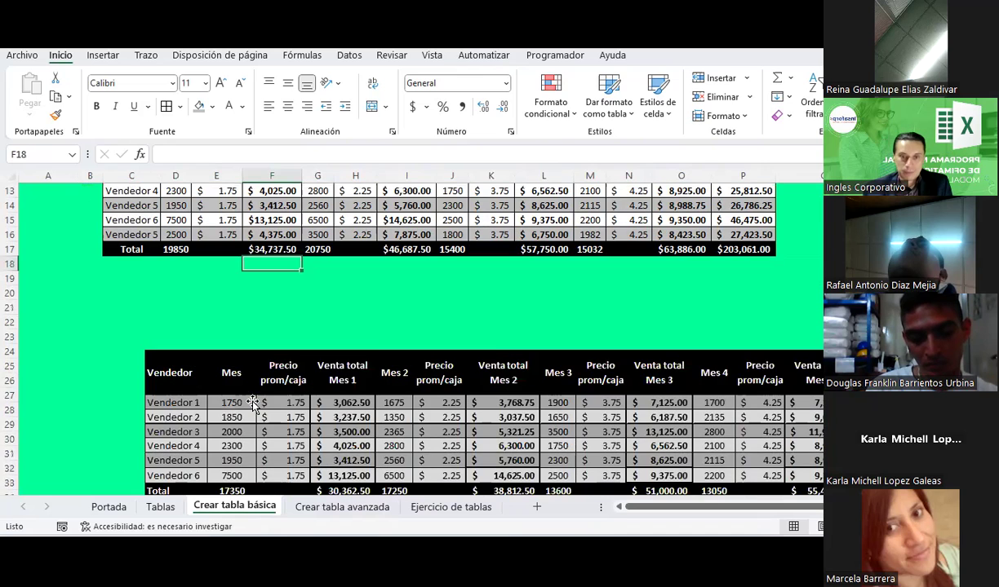
pyautogui.click(252, 402)
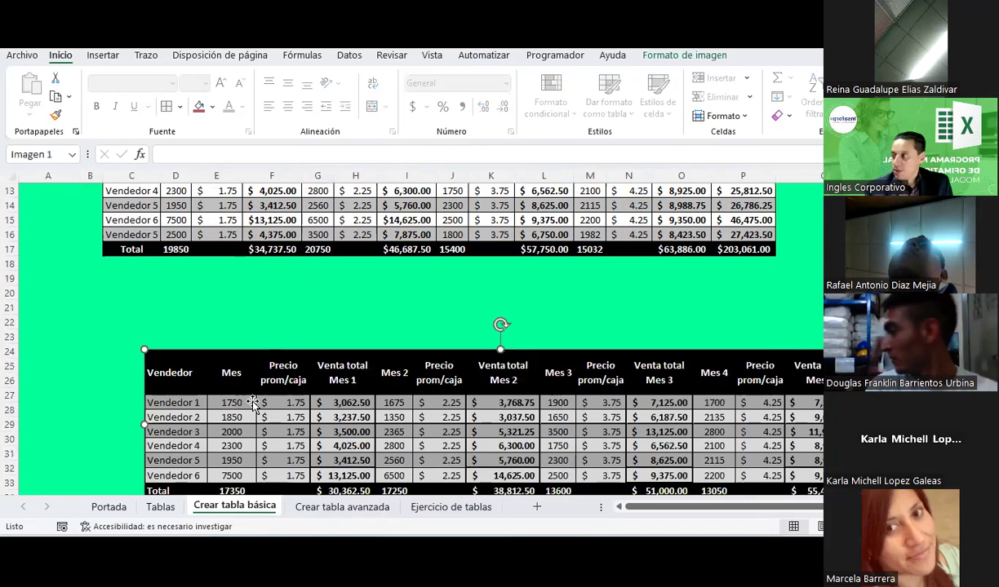
pyautogui.press('Delete')
pyautogui.click(253, 398)
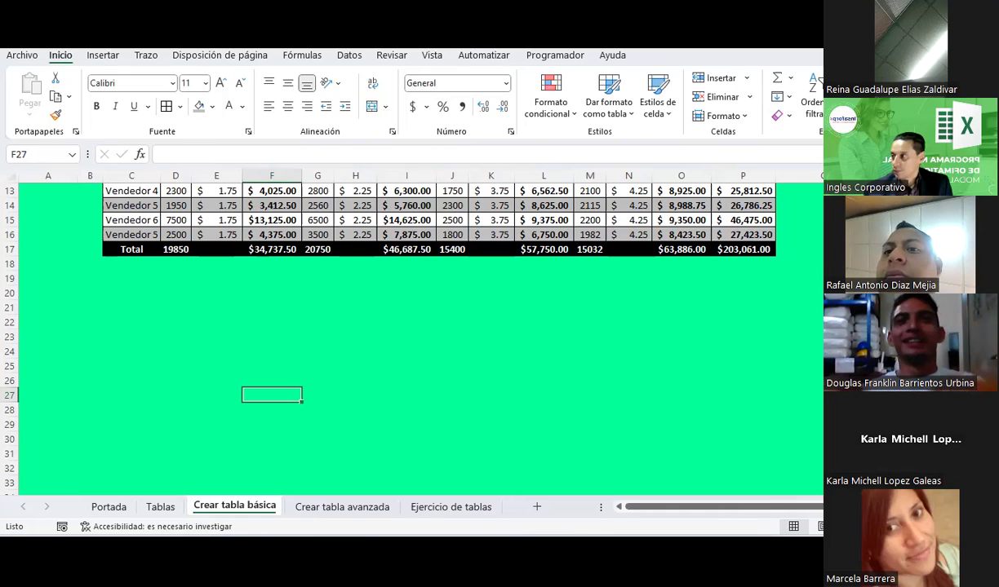
pyautogui.click(589, 263)
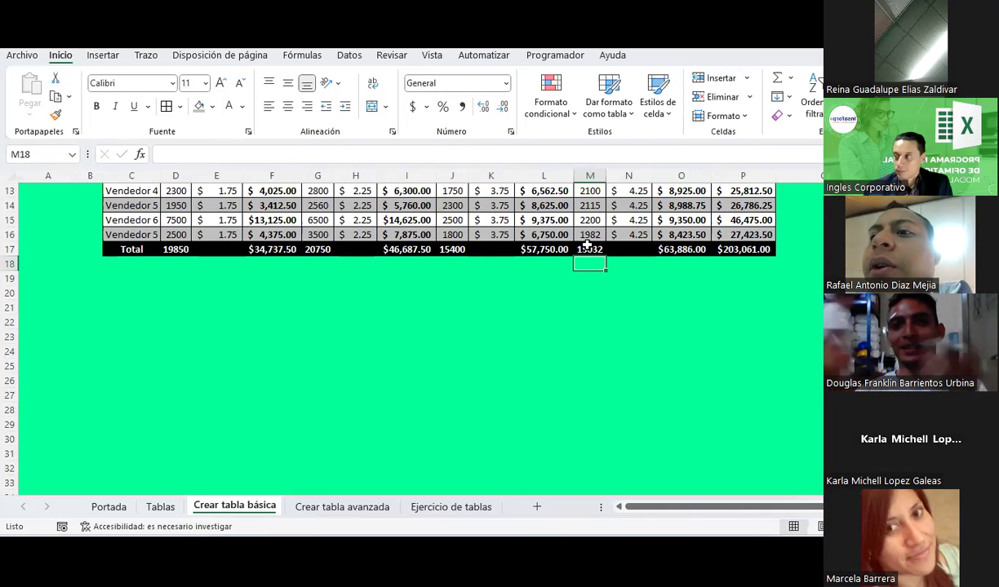
pyautogui.scroll(2, 587, 244)
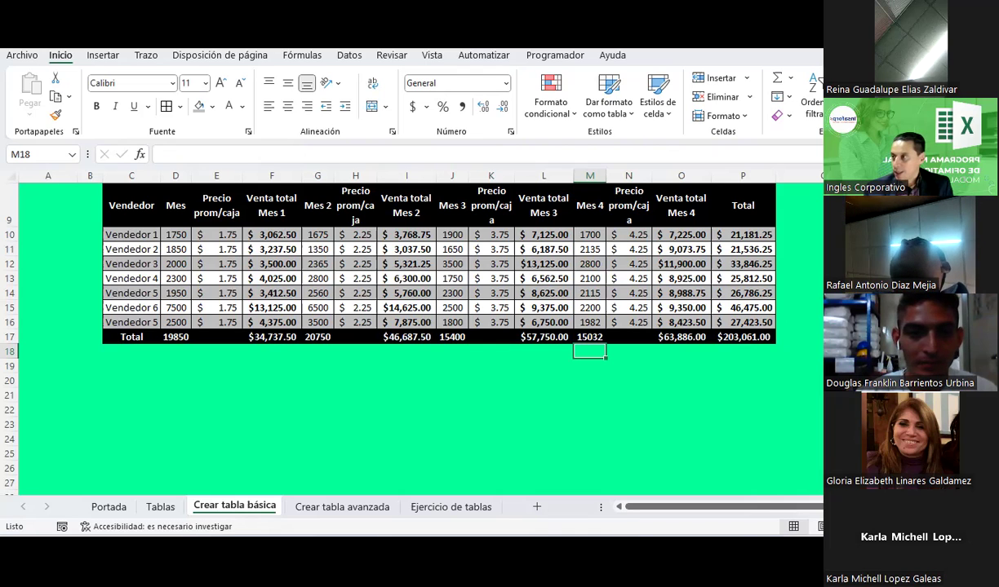
# Check the Venta total Mes 4 formula and H10 price, briefly viewing Crear tabla avanzada
pyautogui.click(661, 319)
pyautogui.scroll(1, 669, 282)
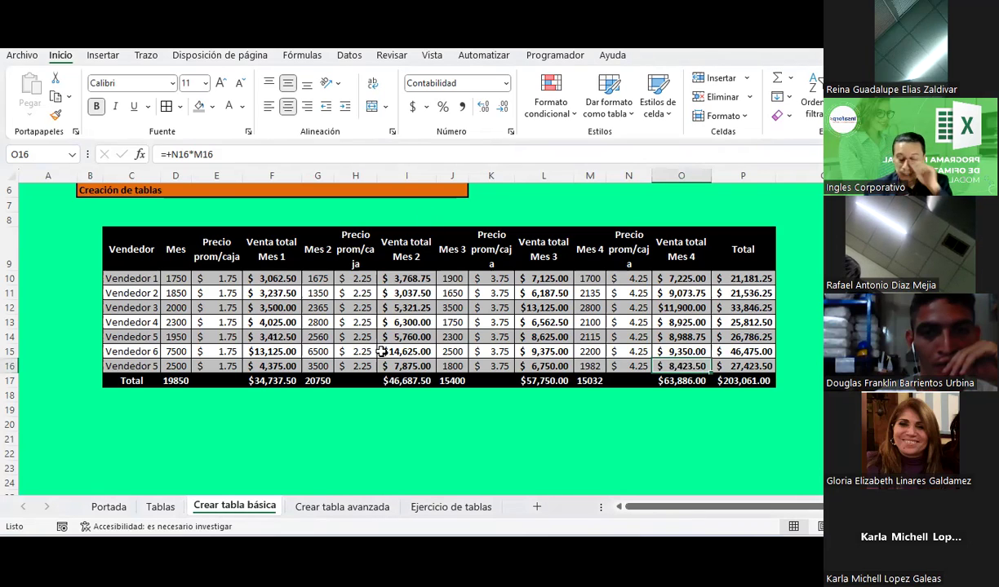
pyautogui.click(355, 280)
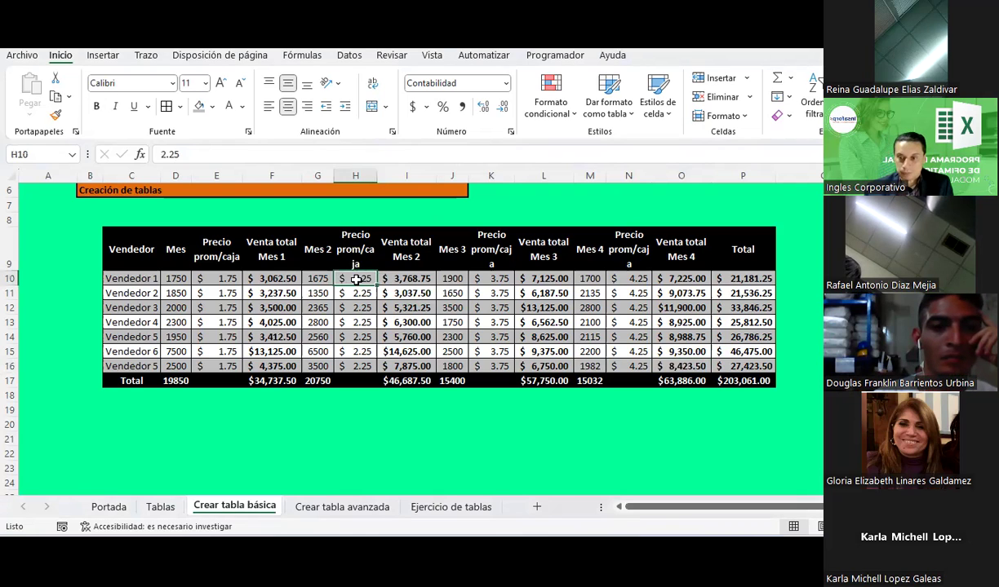
pyautogui.click(489, 395)
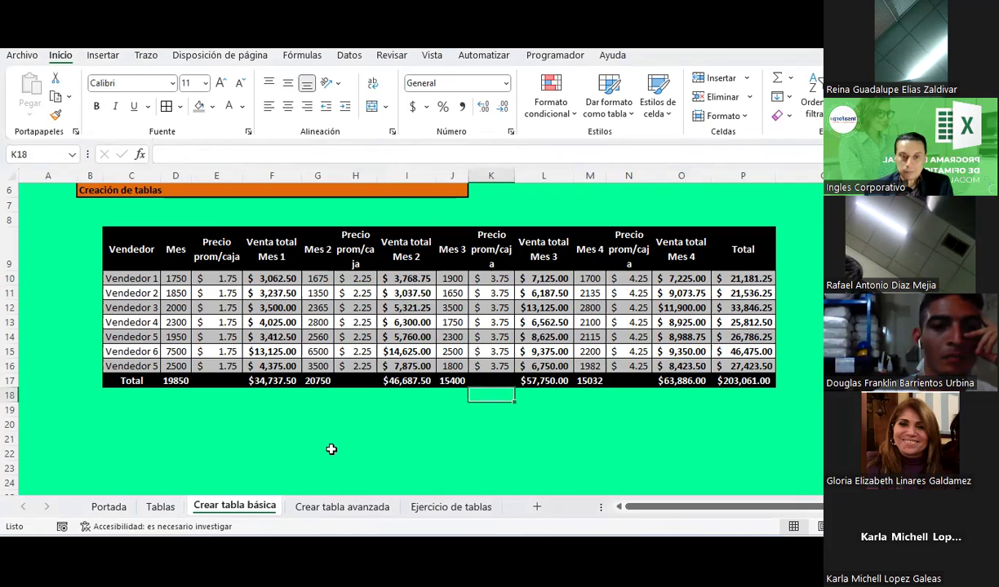
pyautogui.click(330, 507)
pyautogui.click(253, 506)
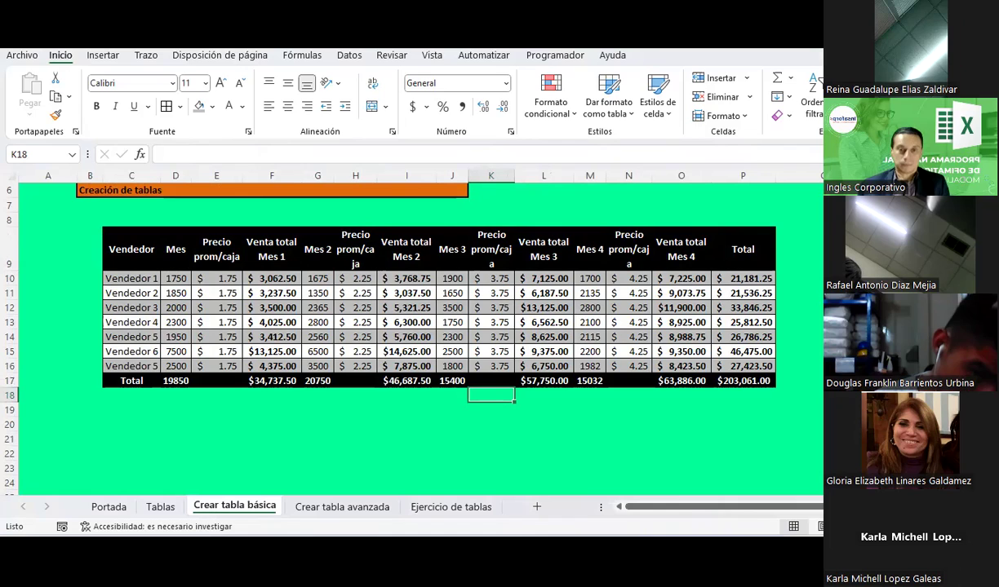
pyautogui.click(527, 397)
# Review the Mes 3 and Mes 4 Total row sums and P17 grand total, then deselect
pyautogui.click(495, 369)
pyautogui.click(495, 378)
pyautogui.click(544, 380)
pyautogui.click(589, 379)
pyautogui.click(678, 377)
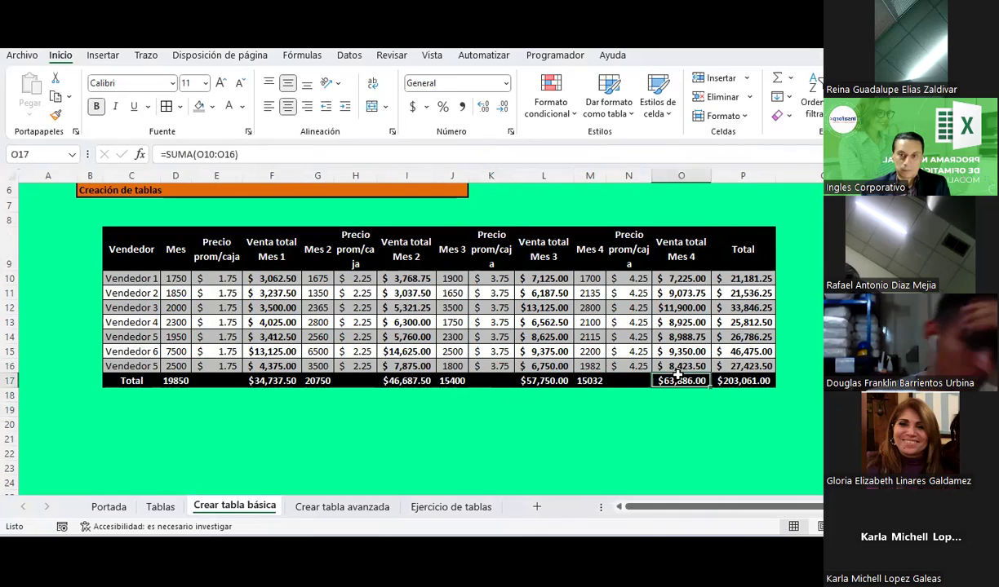
pyautogui.click(746, 380)
pyautogui.click(798, 351)
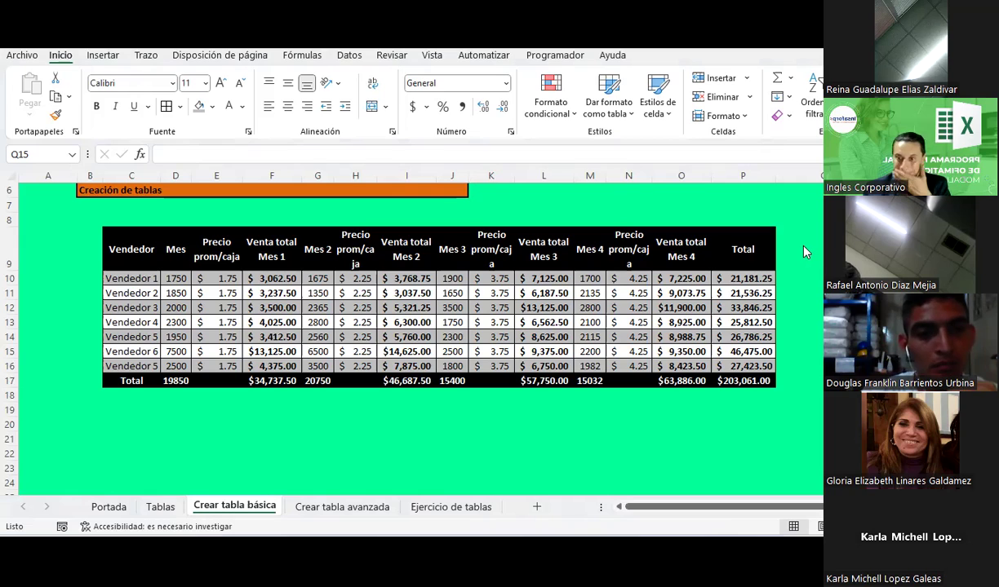
pyautogui.click(799, 351)
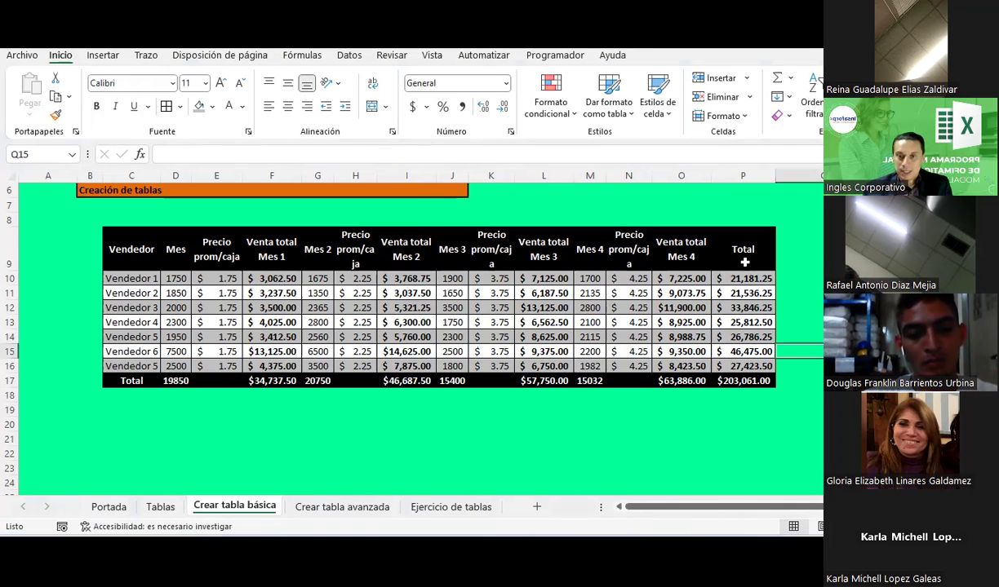
pyautogui.moveTo(743, 248); pyautogui.dragTo(744, 380)
pyautogui.click(745, 278)
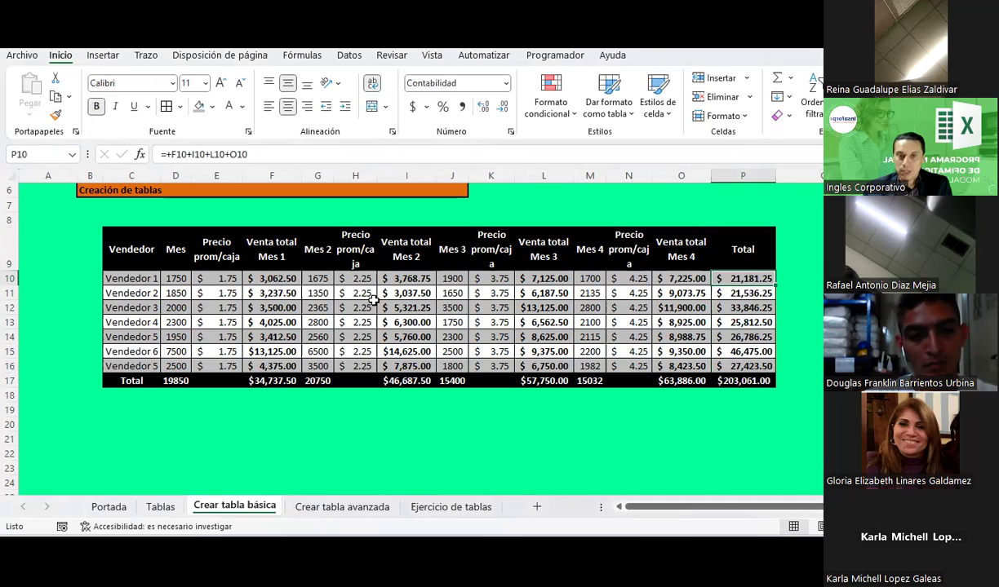
pyautogui.click(272, 278)
pyautogui.click(407, 278)
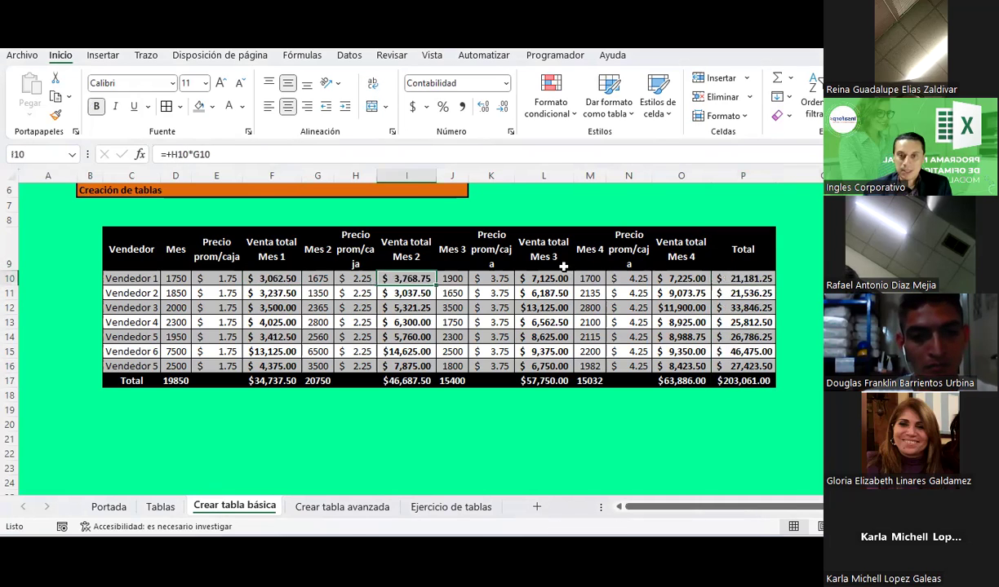
pyautogui.click(535, 278)
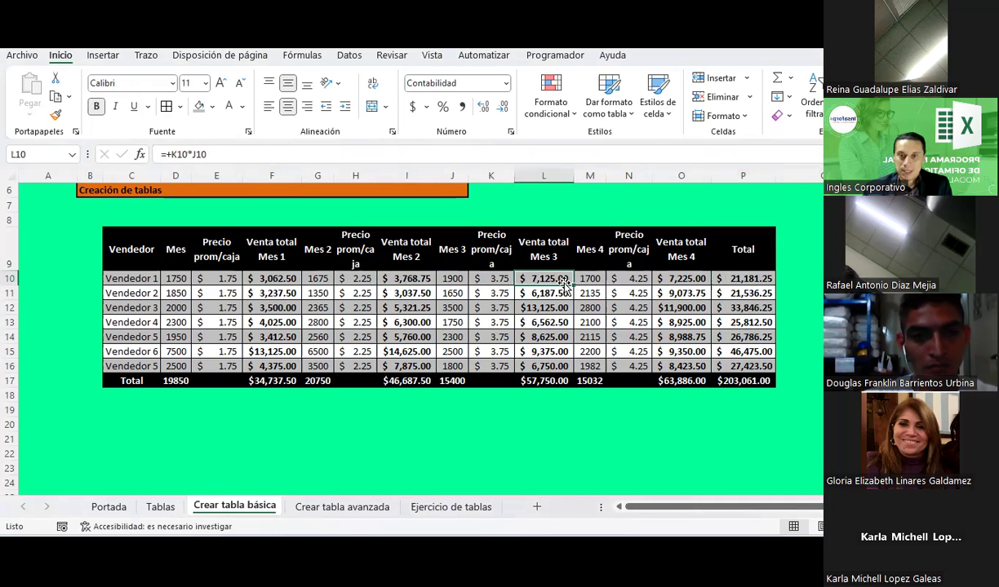
pyautogui.click(678, 281)
pyautogui.click(752, 279)
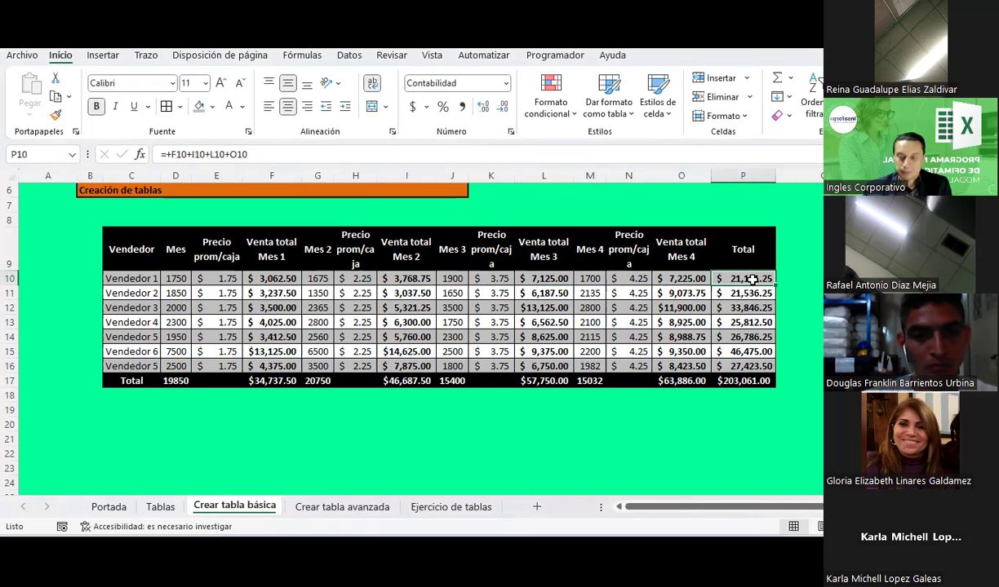
pyautogui.doubleClick(751, 279)
pyautogui.press('Escape')
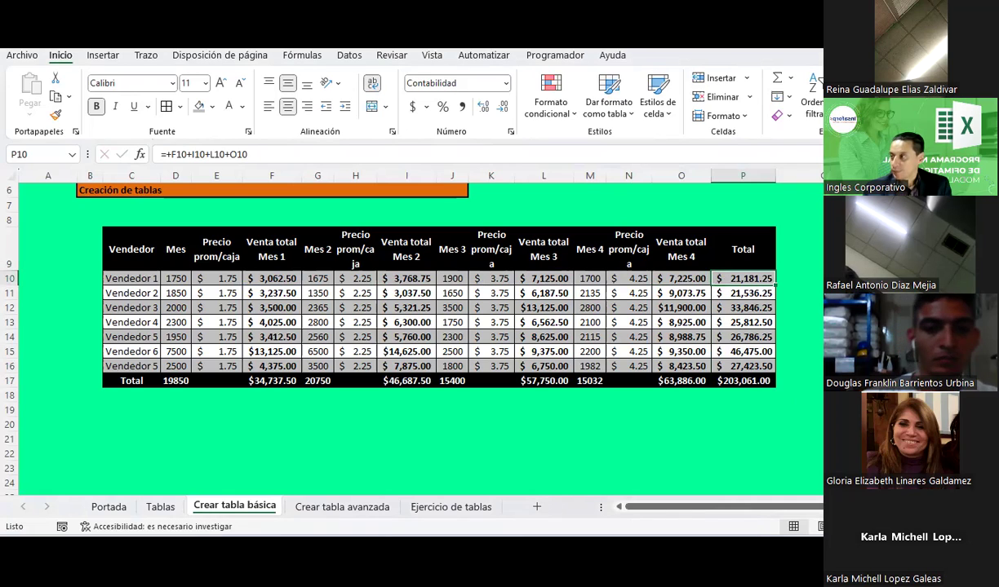
pyautogui.click(798, 394)
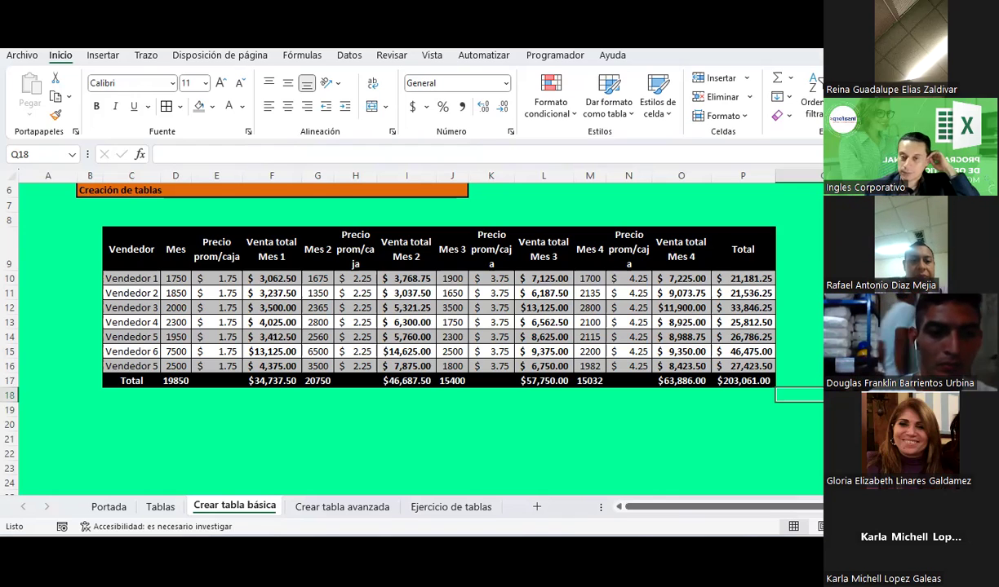
pyautogui.click(453, 321)
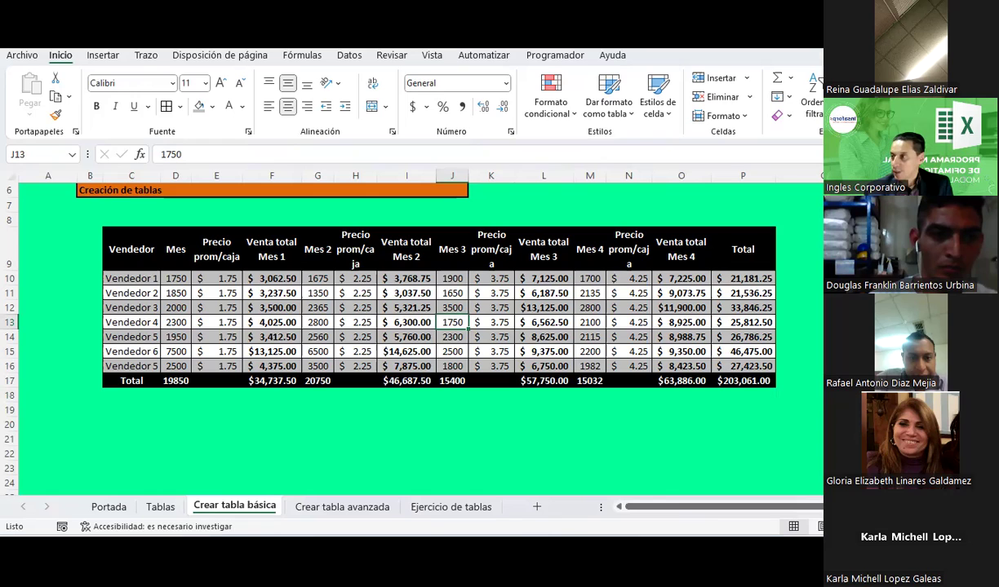
pyautogui.click(489, 322)
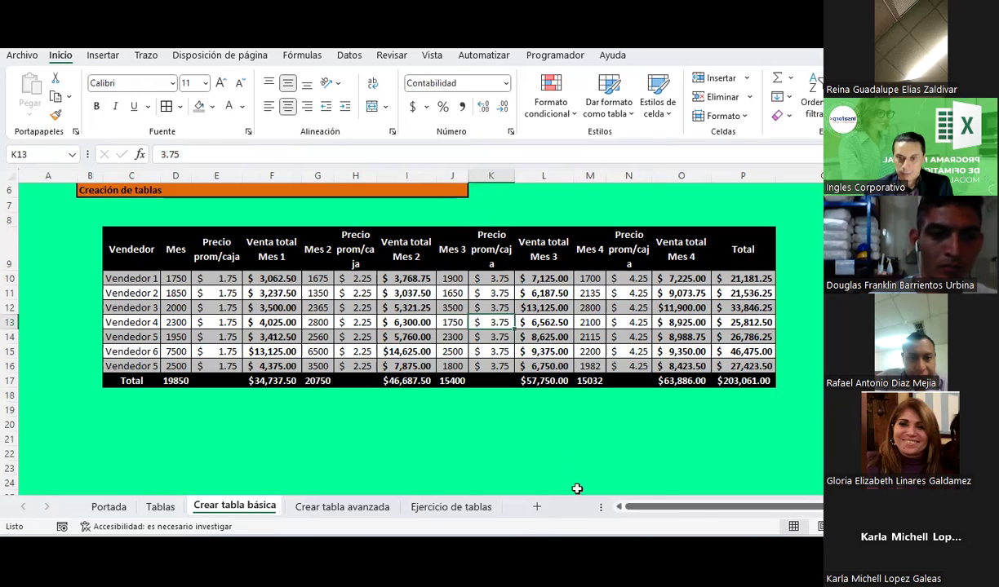
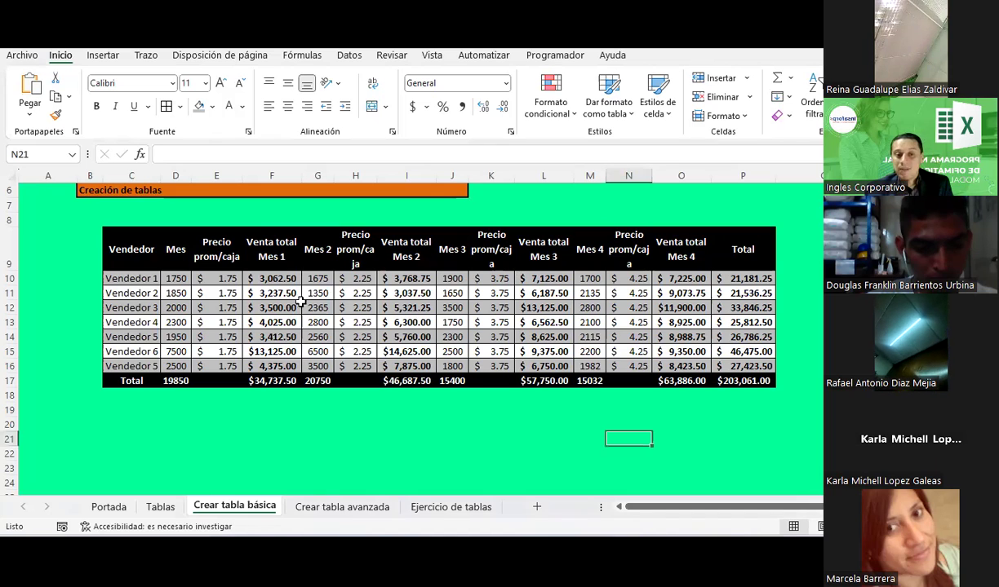
# Copy the sales table C9:P17 and paste it as values at C10 on Crear tabla avanzada
pyautogui.click(142, 250)
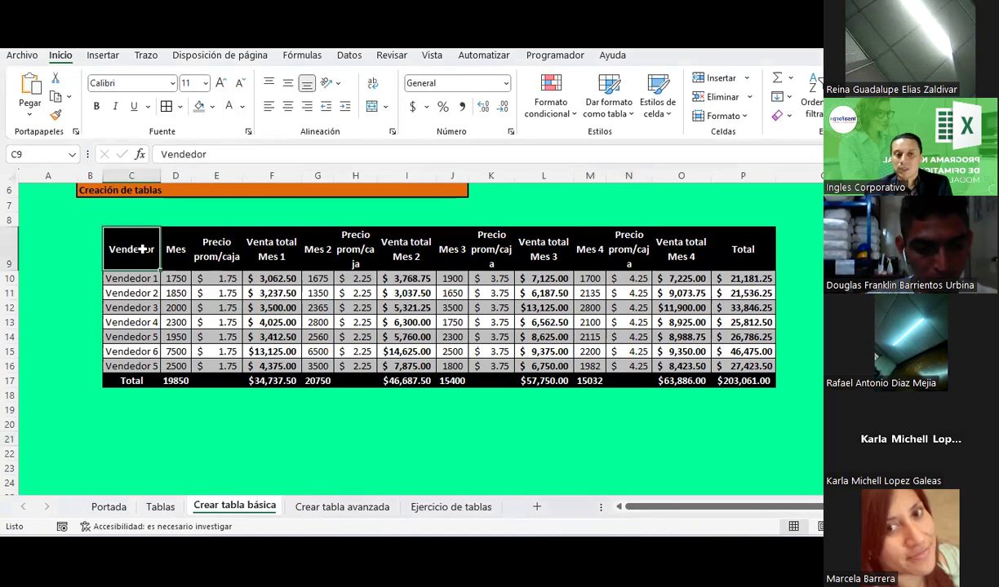
pyautogui.moveTo(142, 250); pyautogui.dragTo(759, 381)
pyautogui.hotkey('ctrl', 'c')
pyautogui.click(327, 506)
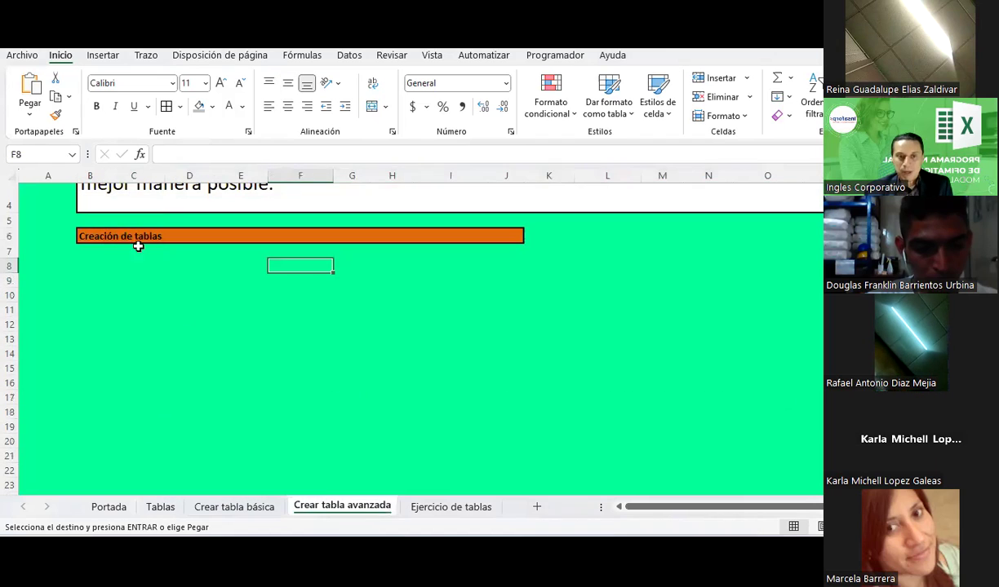
pyautogui.click(134, 292)
pyautogui.click(31, 115)
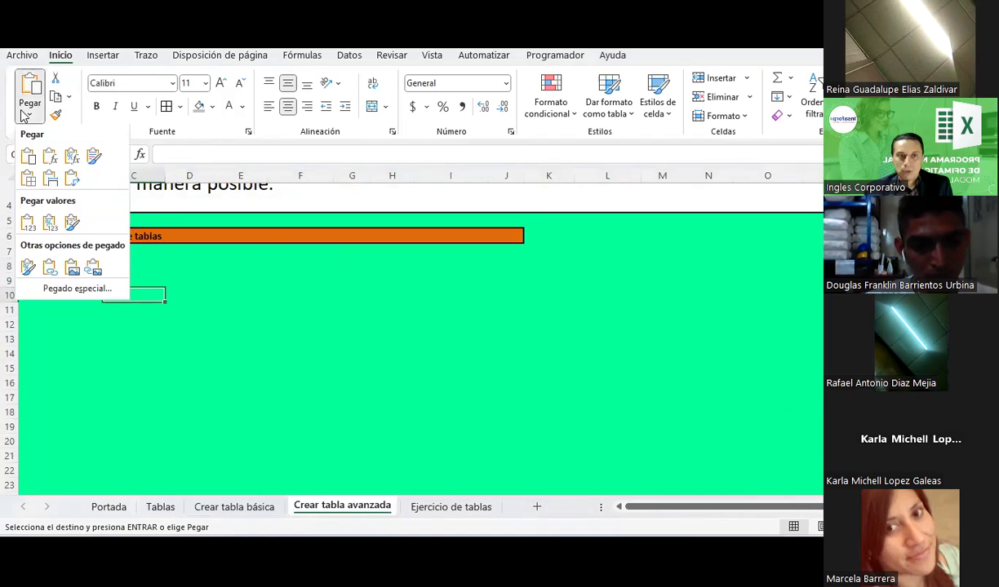
pyautogui.click(28, 227)
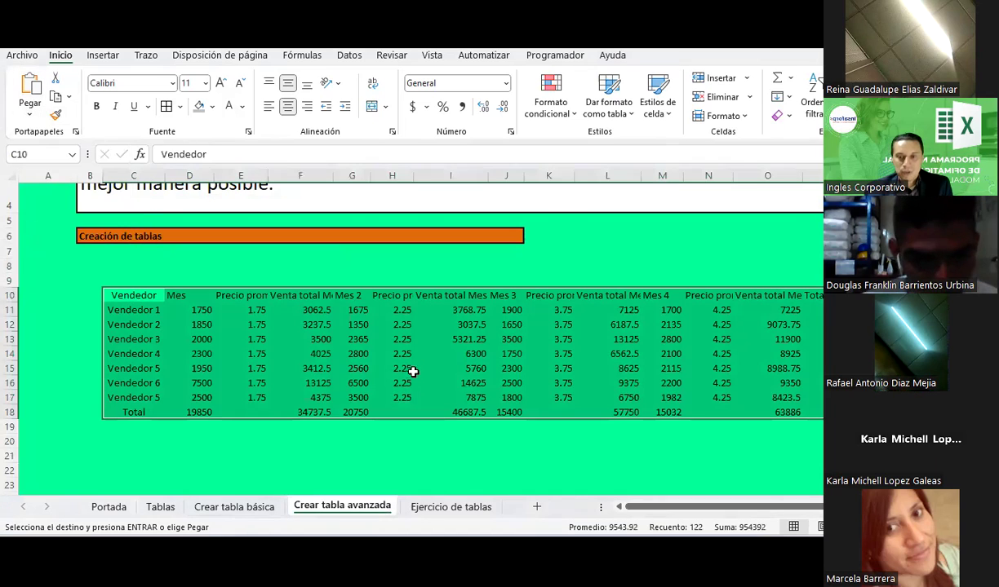
# Add All Borders to the pasted table, then select and copy it again
pyautogui.click(167, 106)
pyautogui.click(278, 383)
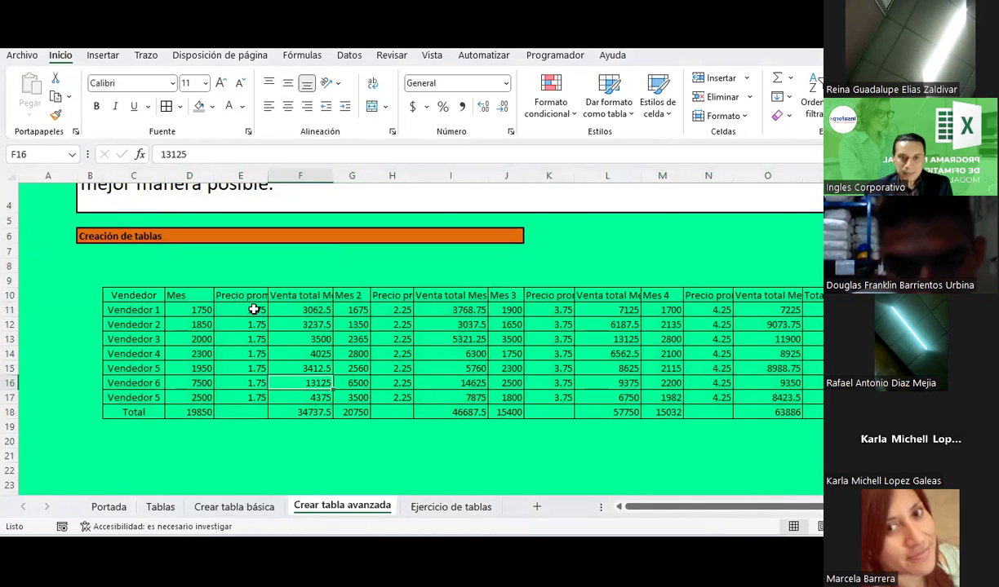
pyautogui.moveTo(298, 310); pyautogui.dragTo(291, 399)
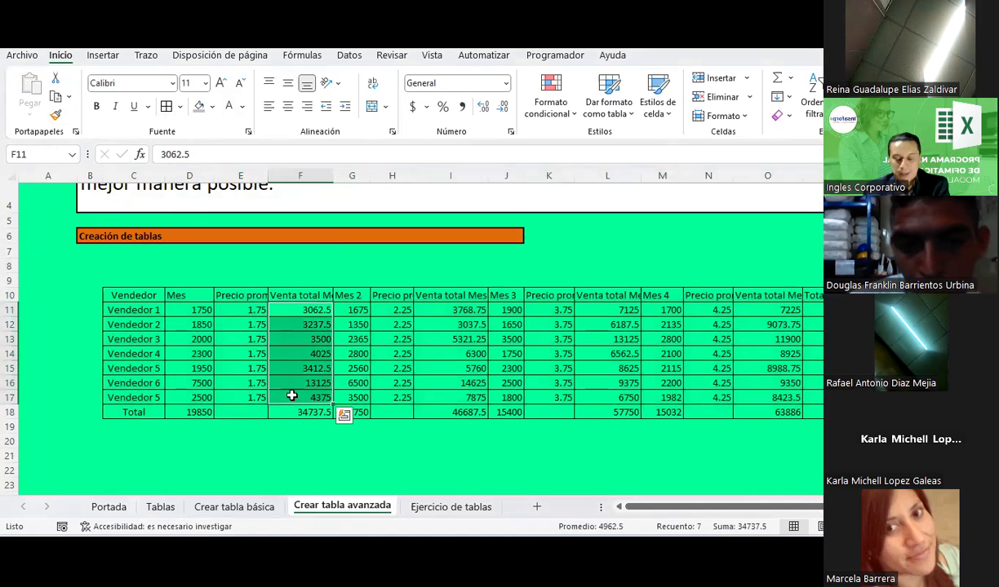
pyautogui.hotkey('ctrl', 'a')
pyautogui.hotkey('ctrl', 'c')
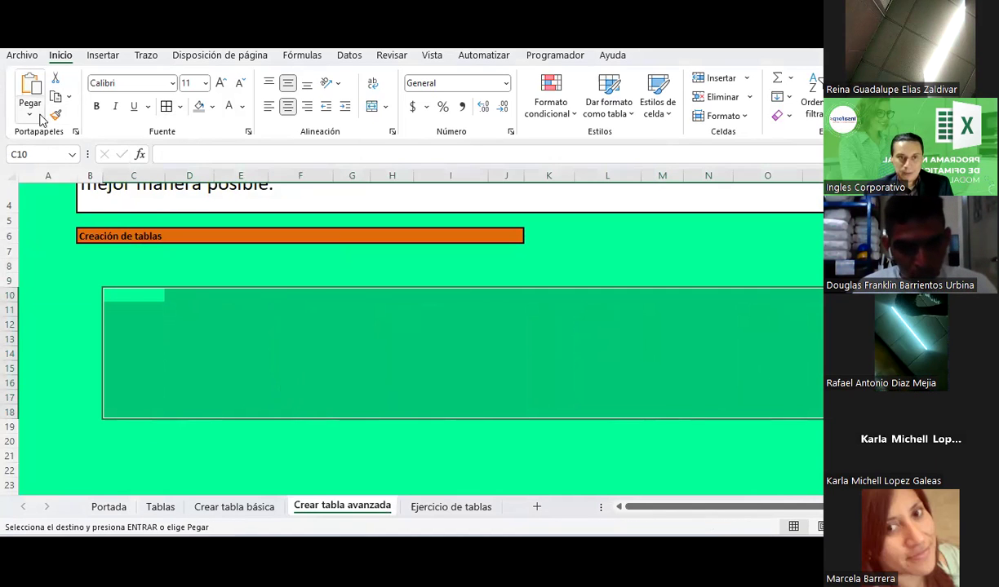
# Re-paste the table with formatting but no borders, and clear the Venta total Mes 1 and Mes 2 figures
pyautogui.click(29, 115)
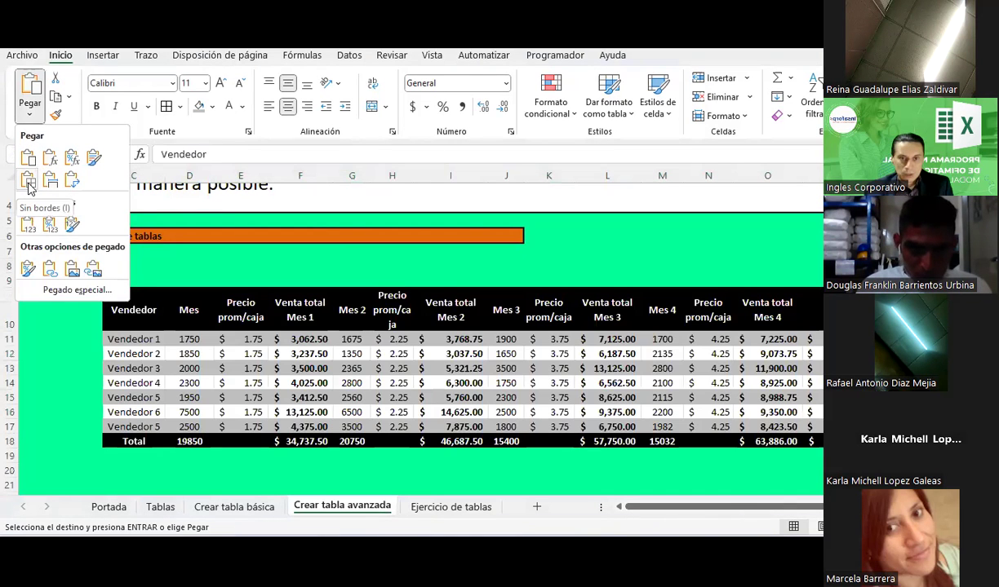
pyautogui.click(28, 186)
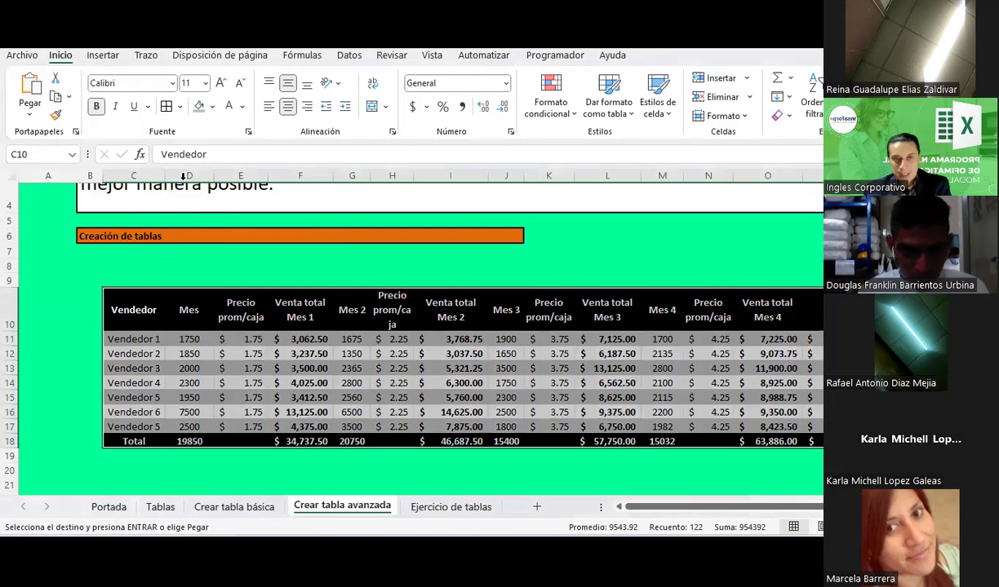
pyautogui.moveTo(290, 341); pyautogui.dragTo(302, 431)
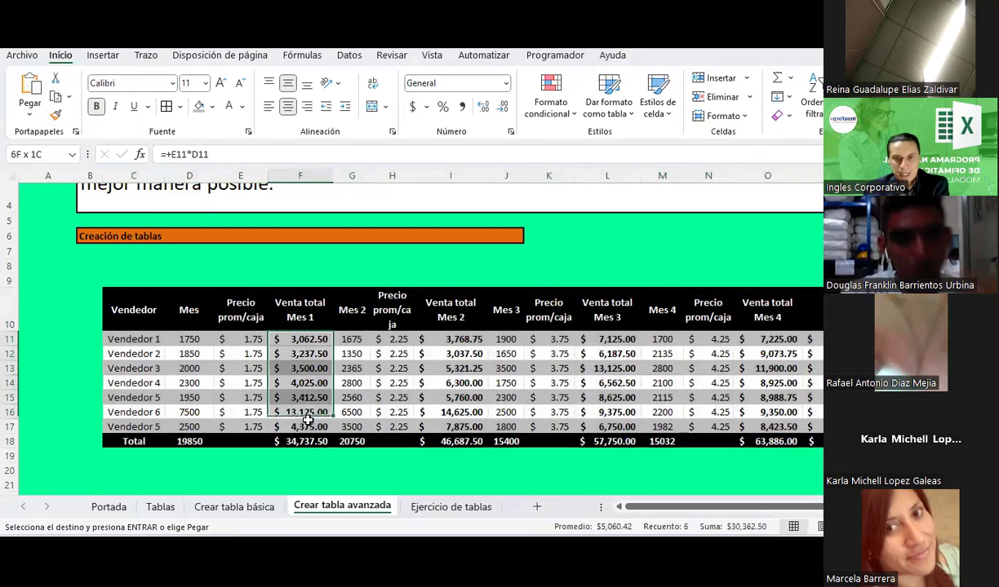
pyautogui.click(451, 339)
pyautogui.hotkey('ctrl', 'v')
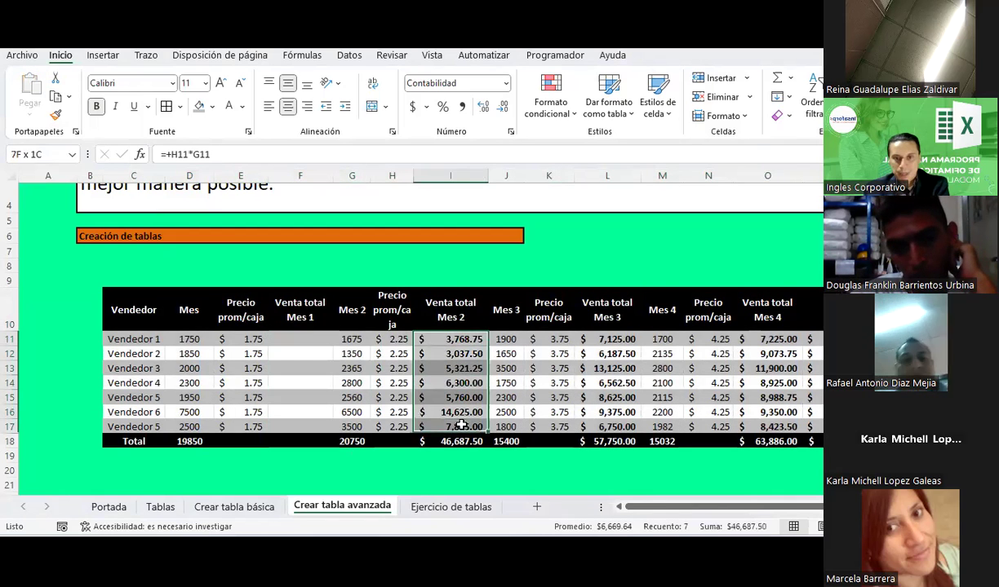
pyautogui.press('Delete')
# Clear the Venta total Mes 3, Mes 4, Total column and Total row values
pyautogui.moveTo(607, 339); pyautogui.dragTo(607, 441)
pyautogui.press('Delete')
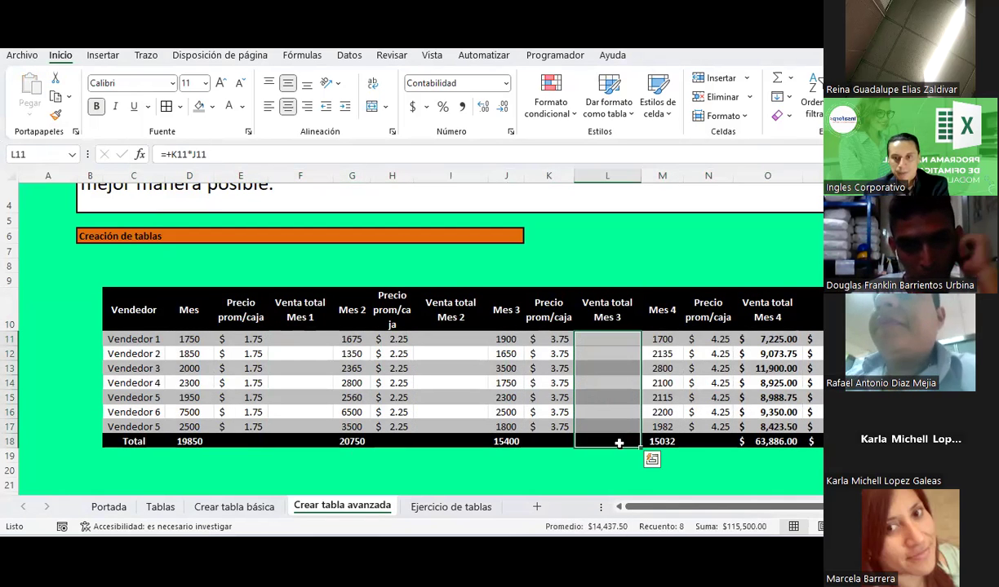
pyautogui.moveTo(767, 339); pyautogui.dragTo(816, 440)
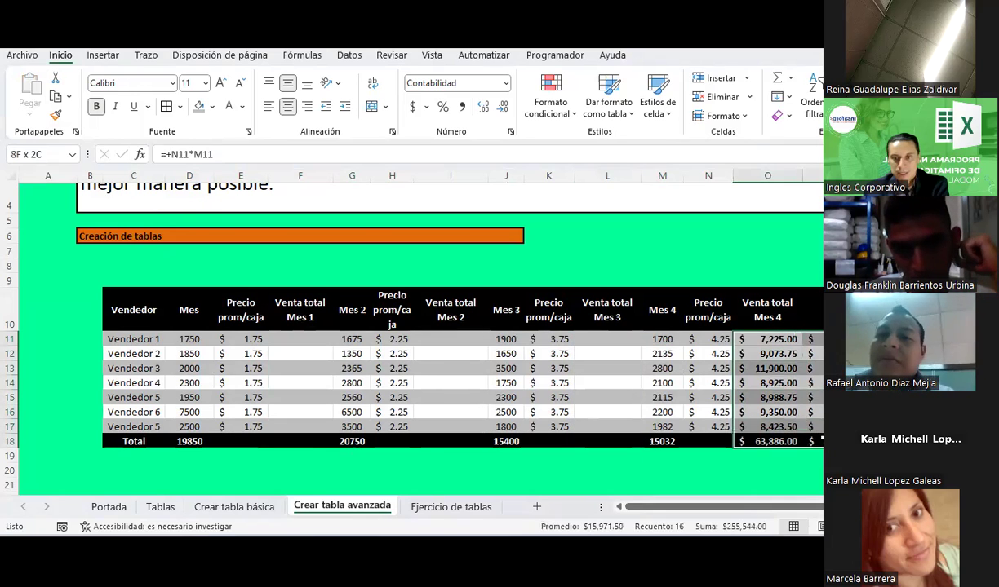
pyautogui.press('Delete')
pyautogui.moveTo(190, 440); pyautogui.dragTo(807, 440)
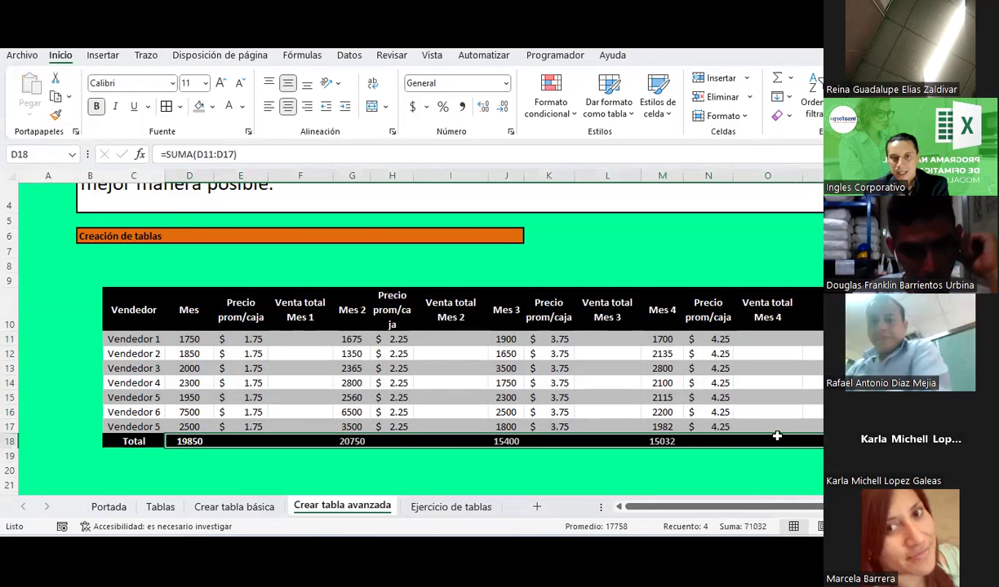
pyautogui.press('Delete')
pyautogui.moveTo(117, 310); pyautogui.dragTo(767, 441)
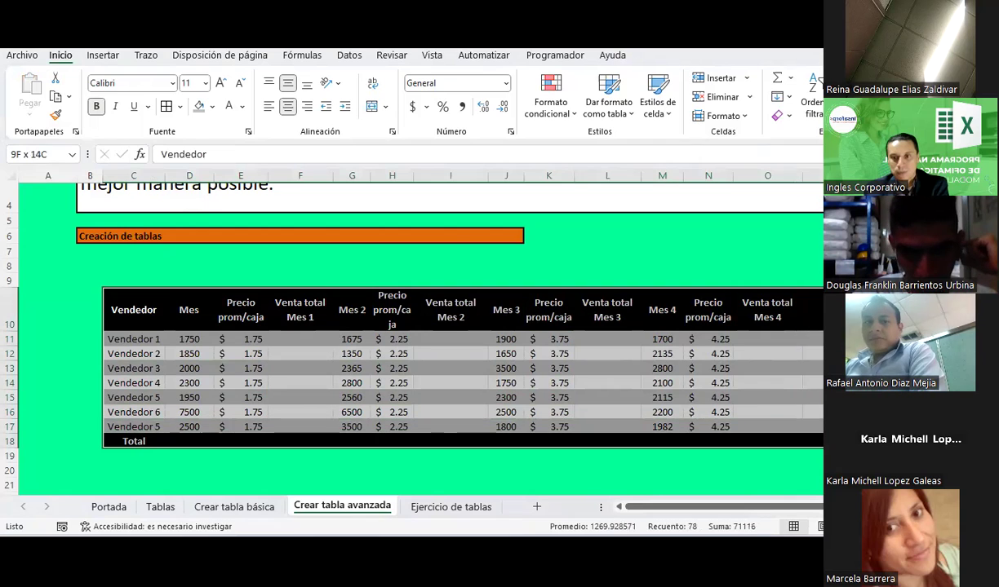
# Set the table to no fill and black text, with borders on every cell
pyautogui.click(210, 110)
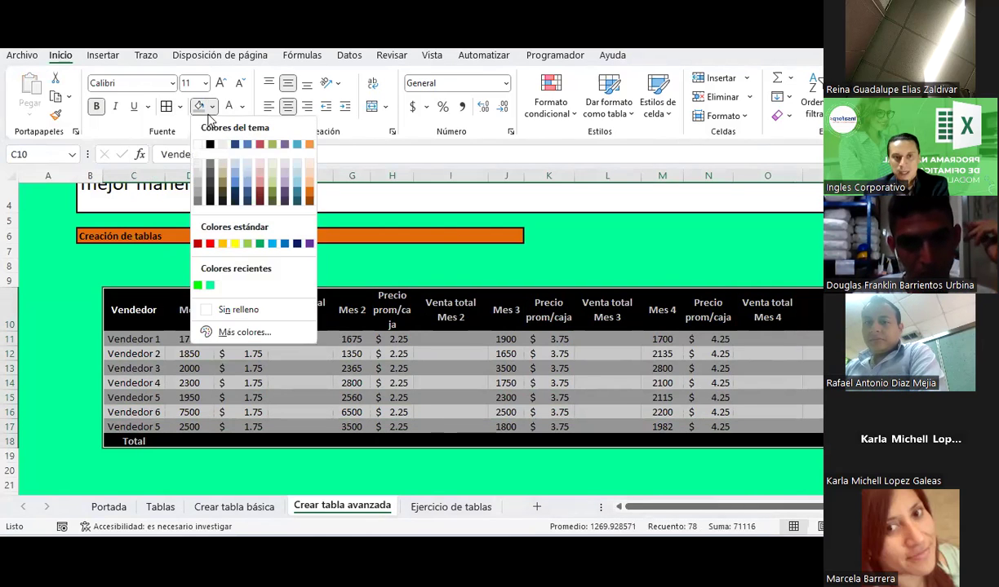
pyautogui.click(238, 310)
pyautogui.click(241, 107)
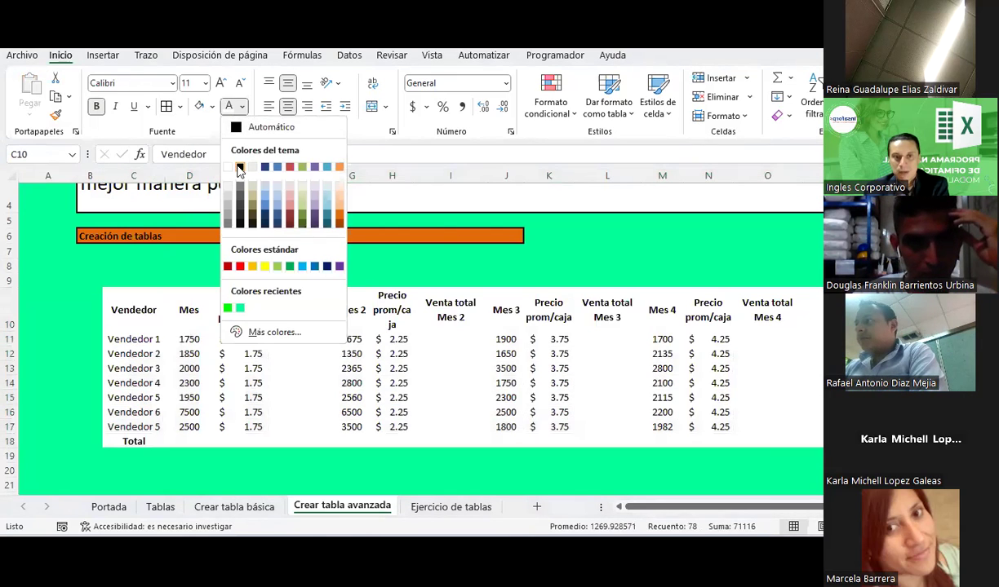
pyautogui.click(239, 166)
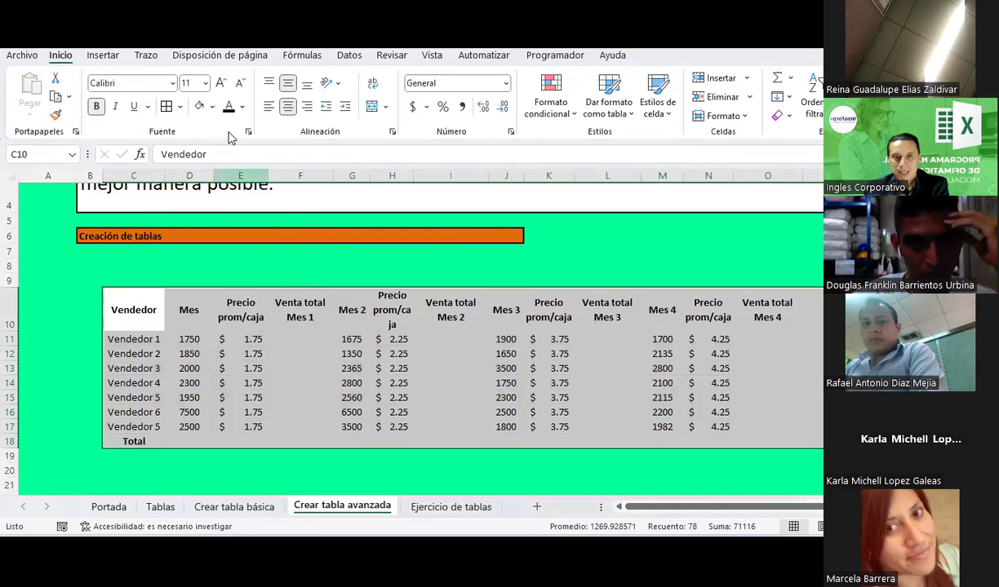
pyautogui.click(164, 107)
pyautogui.click(445, 349)
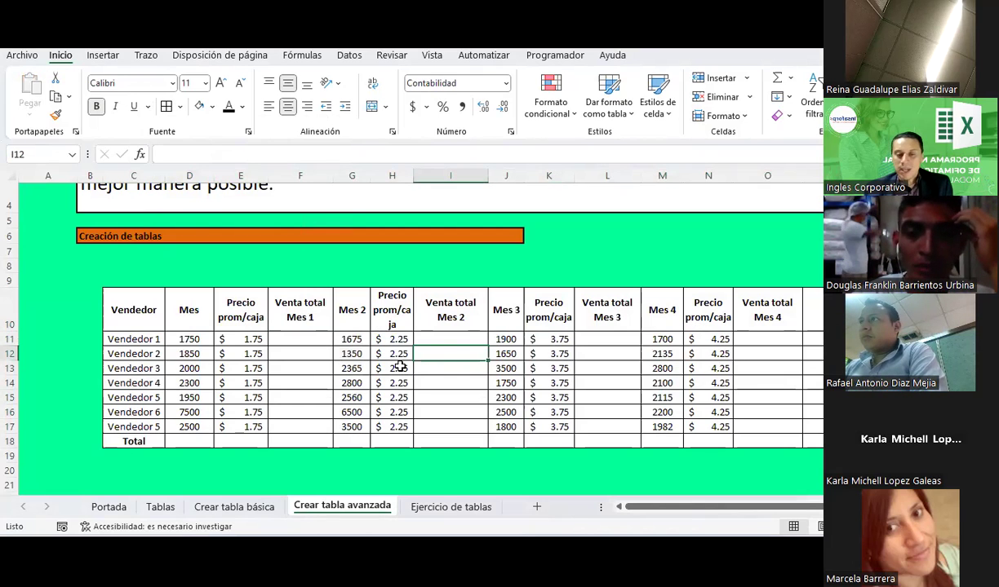
pyautogui.moveTo(137, 311)
pyautogui.mouseDown()
pyautogui.moveTo(696, 373)
pyautogui.moveTo(759, 427)
pyautogui.mouseUp()
pyautogui.click(707, 381)
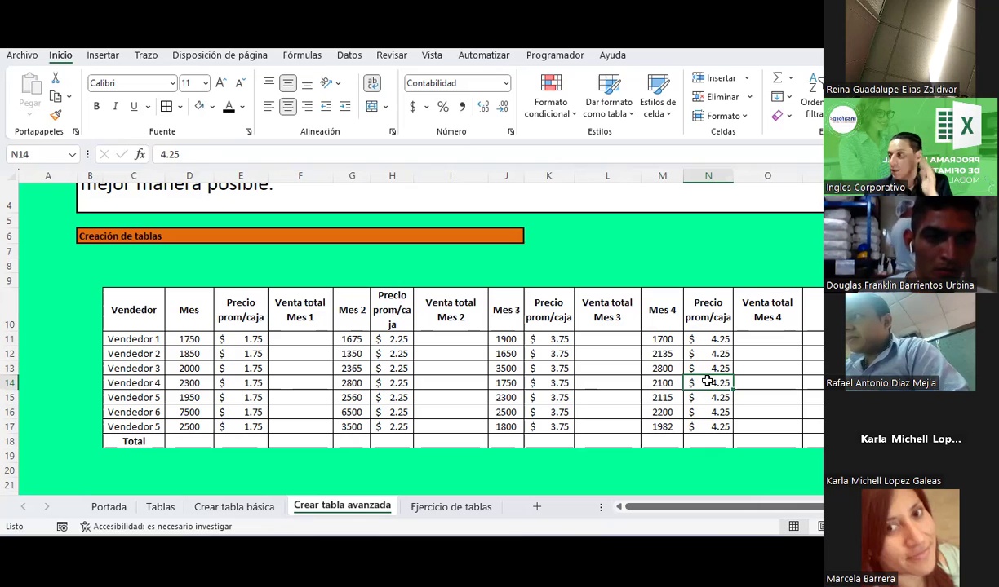
# Review the empty Venta total columns and narrow the Venta total Mes 2 column
pyautogui.click(458, 357)
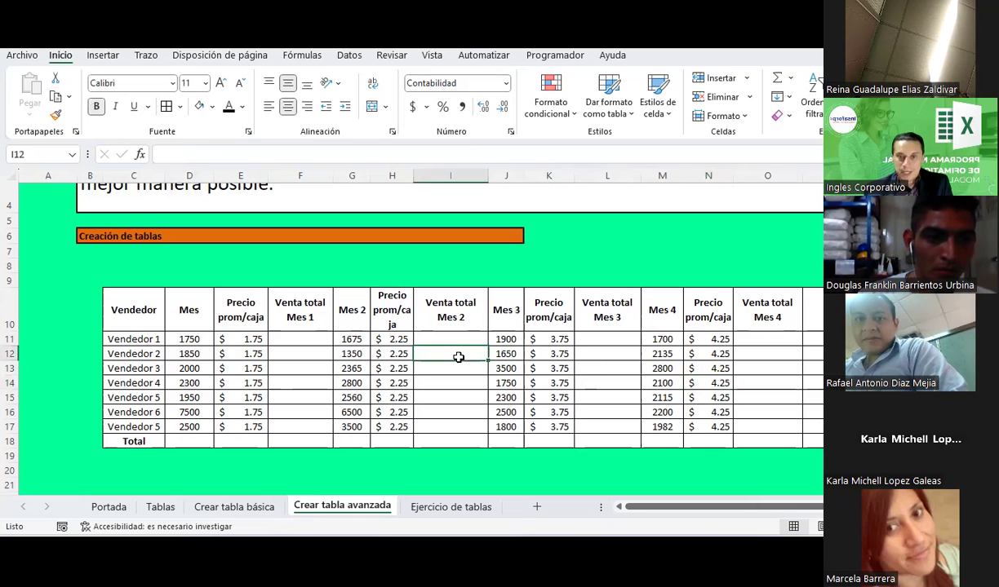
pyautogui.moveTo(152, 313); pyautogui.dragTo(708, 426)
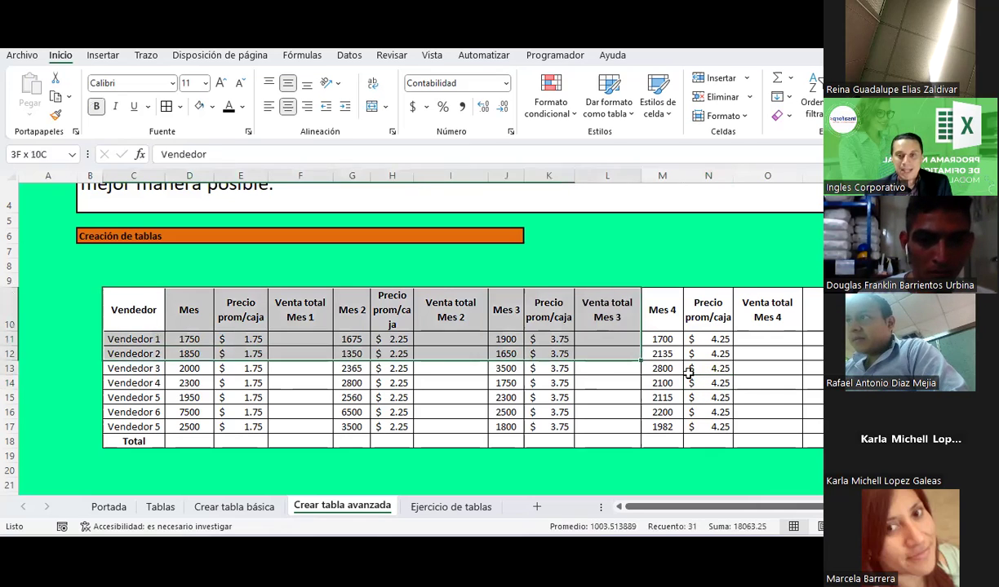
pyautogui.click(307, 337)
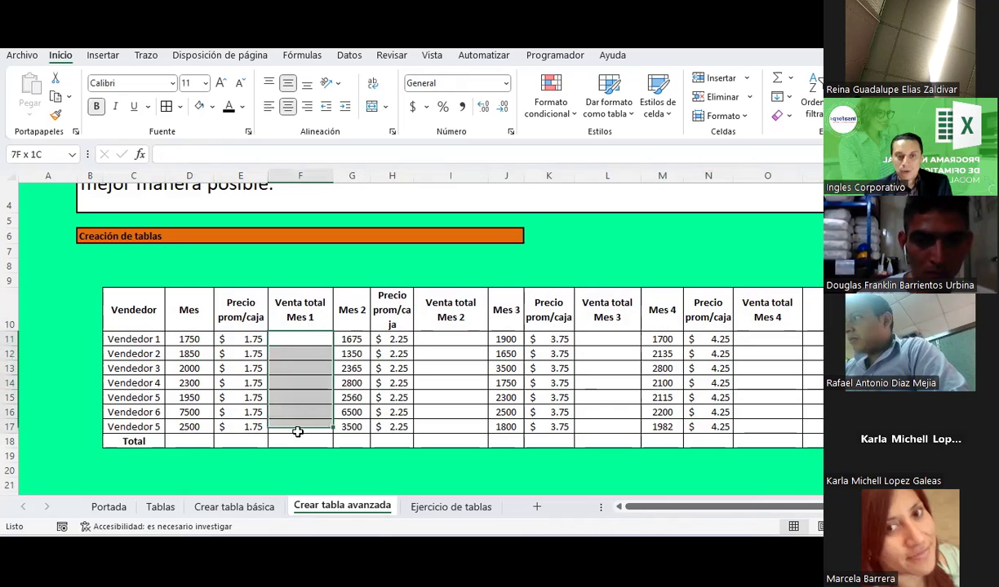
pyautogui.moveTo(308, 338); pyautogui.dragTo(296, 426)
pyautogui.moveTo(448, 338); pyautogui.dragTo(439, 443)
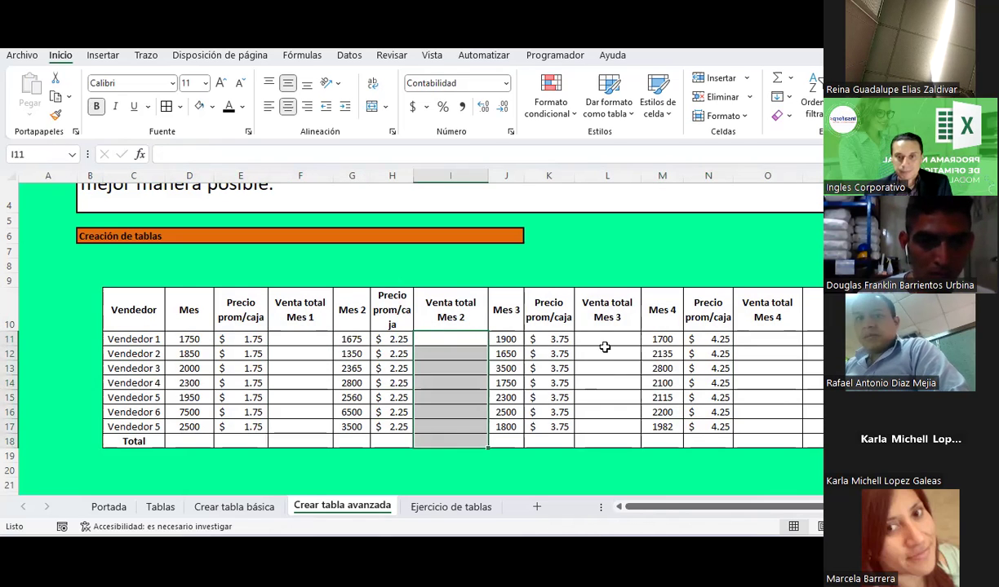
pyautogui.moveTo(604, 347); pyautogui.dragTo(591, 438)
pyautogui.moveTo(487, 175); pyautogui.dragTo(469, 175)
# Point out the Mes quantities and the Vendedor, Precio prom/caja and Venta total headers
pyautogui.moveTo(748, 332)
pyautogui.mouseDown()
pyautogui.moveTo(775, 426)
pyautogui.moveTo(160, 449)
pyautogui.moveTo(191, 437)
pyautogui.mouseUp()
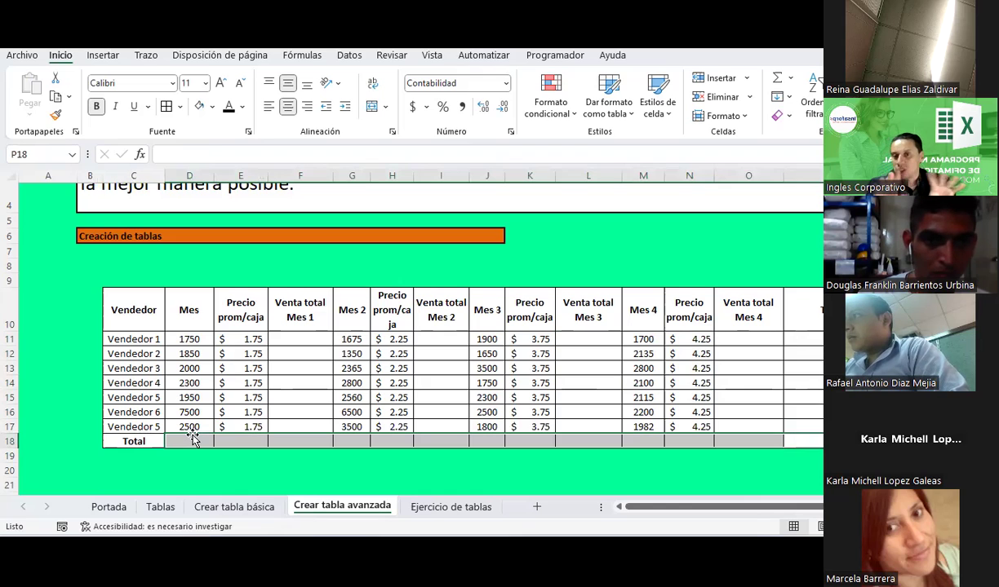
pyautogui.click(187, 370)
pyautogui.click(130, 322)
pyautogui.click(242, 317)
pyautogui.click(299, 311)
pyautogui.click(391, 312)
pyautogui.click(487, 312)
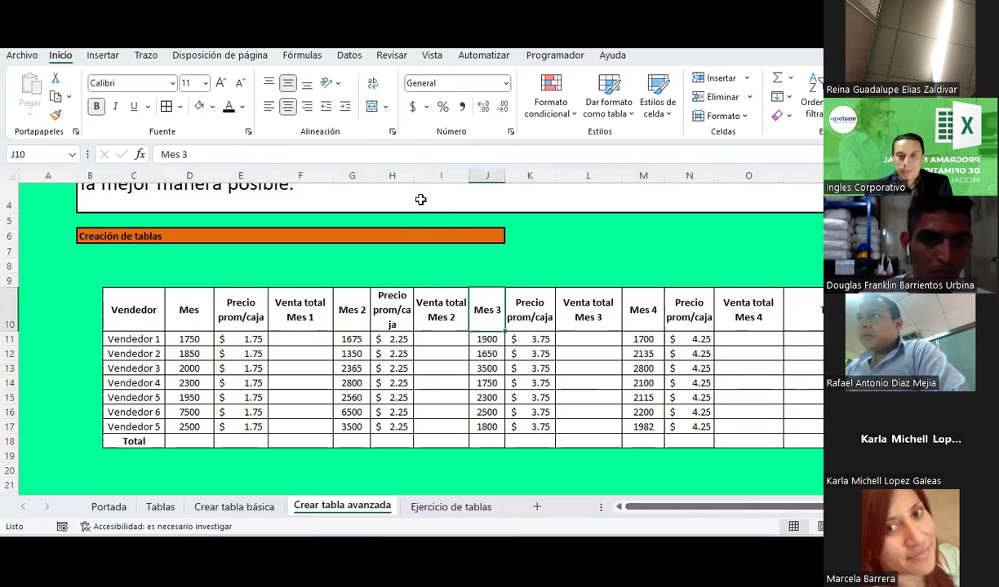
# Widen the Mes 2 Precio prom/caja column to fit its header, then select the table C10:P18
pyautogui.moveTo(413, 177); pyautogui.dragTo(421, 178)
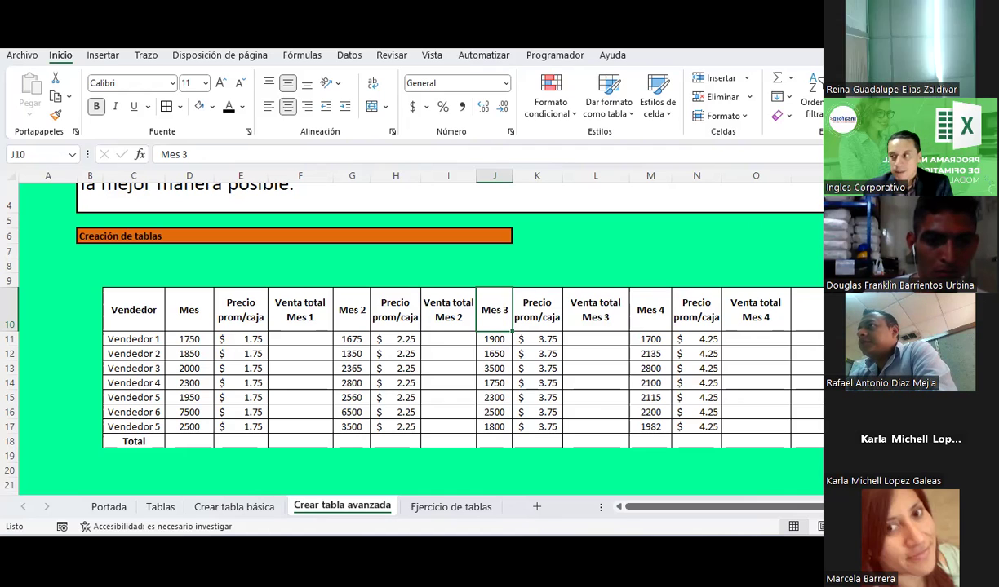
pyautogui.click(424, 335)
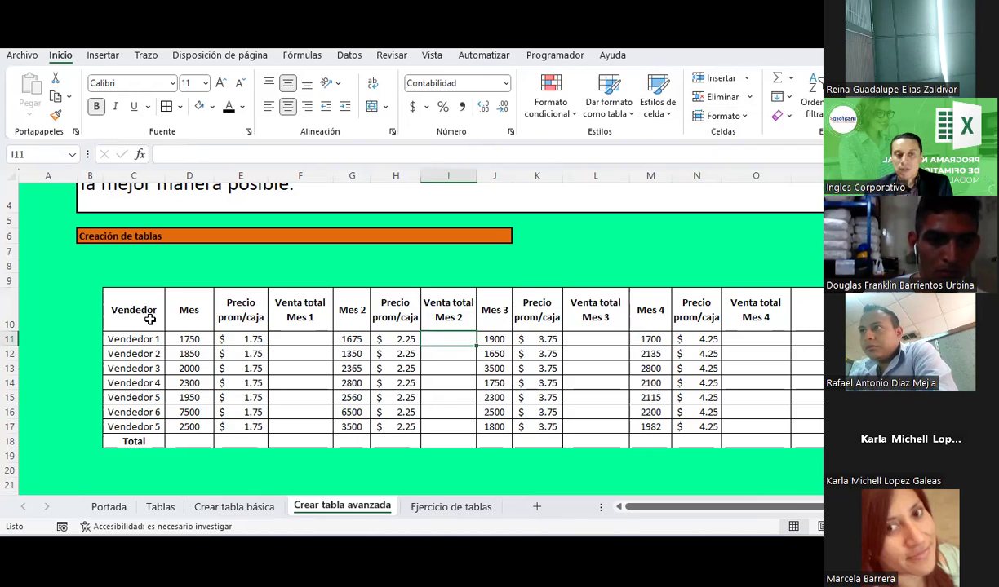
pyautogui.moveTo(150, 320); pyautogui.dragTo(808, 442)
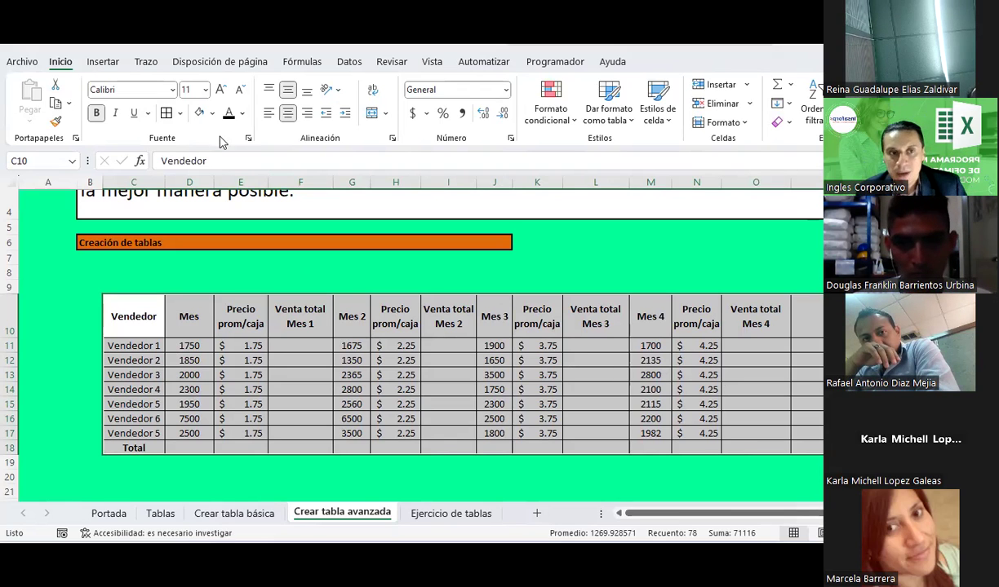
# Convert C10:P18 into a table with headers using Insertar > Tabla
pyautogui.click(102, 65)
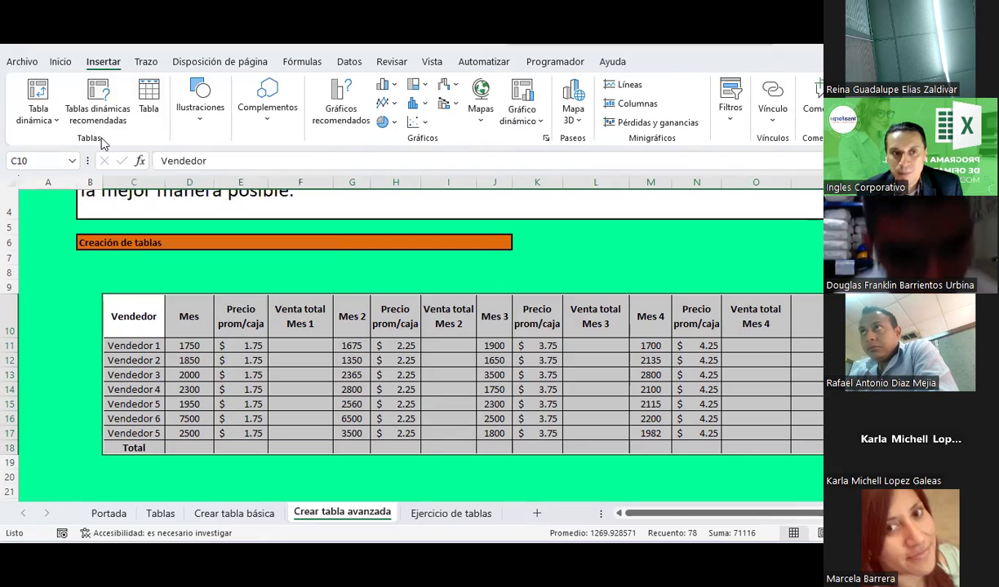
pyautogui.click(156, 113)
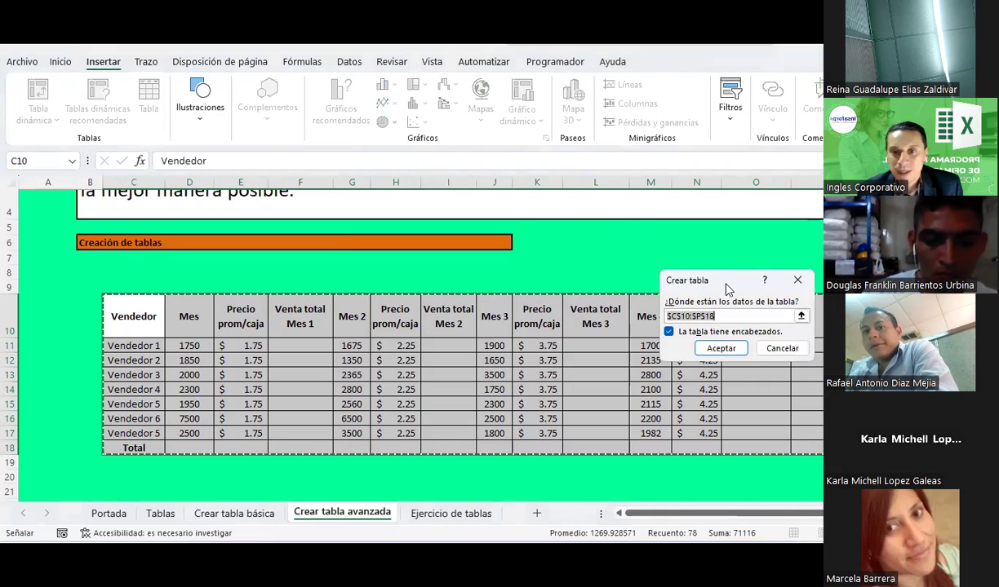
pyautogui.moveTo(725, 280); pyautogui.dragTo(429, 177)
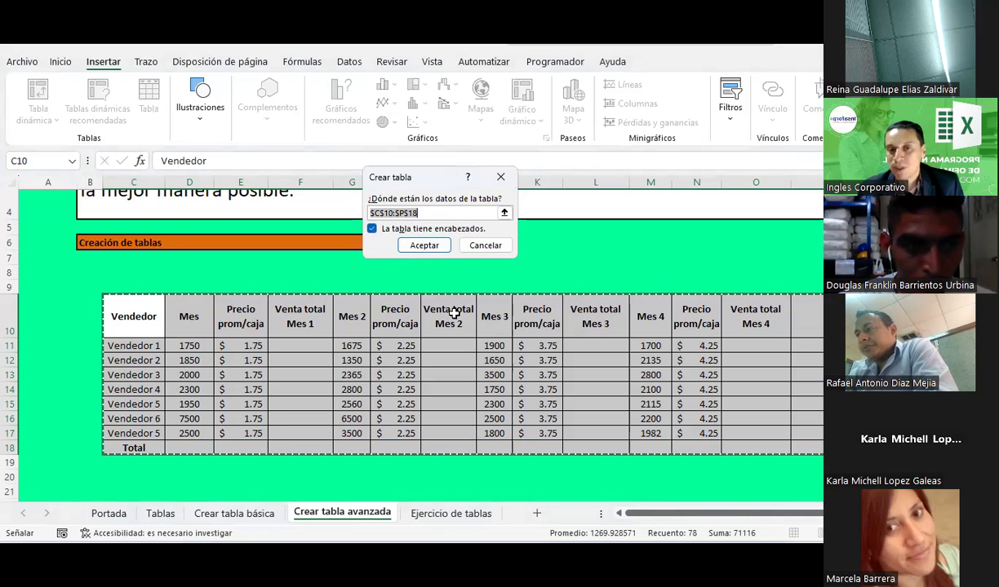
pyautogui.click(425, 246)
pyautogui.moveTo(689, 513); pyautogui.dragTo(792, 514)
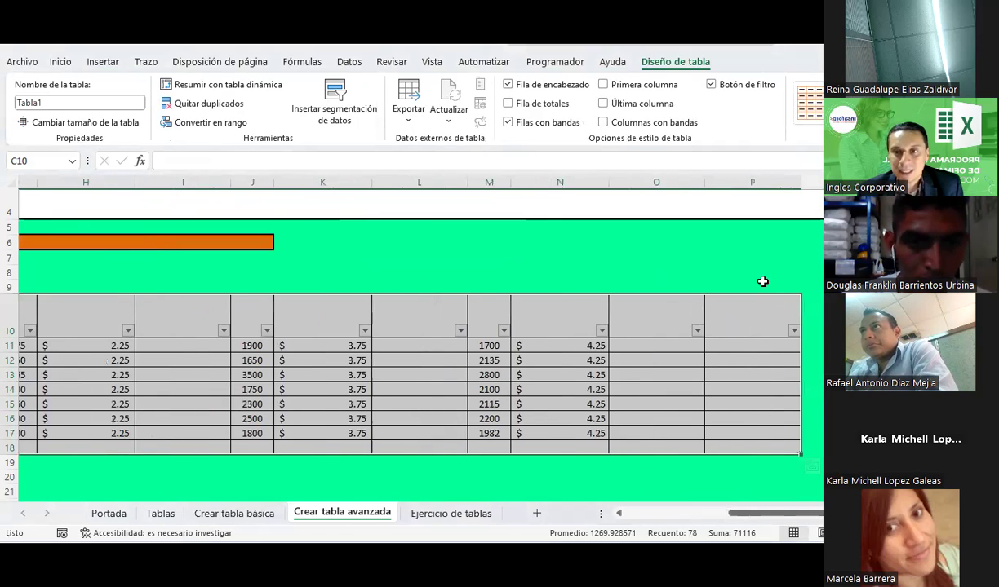
# Remove the grey fill from the table cells, setting them to Sin relleno
pyautogui.click(73, 66)
pyautogui.click(198, 115)
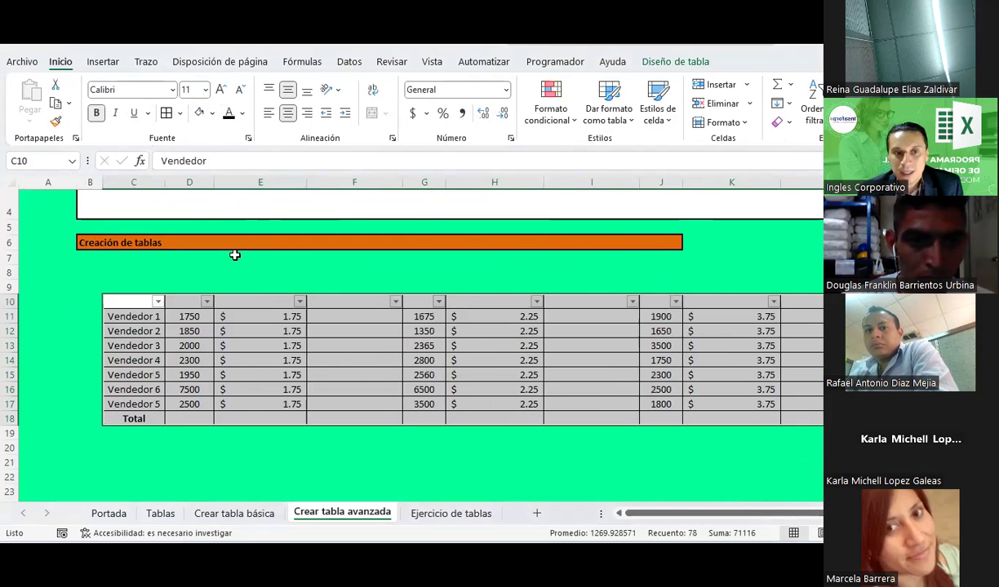
pyautogui.click(241, 115)
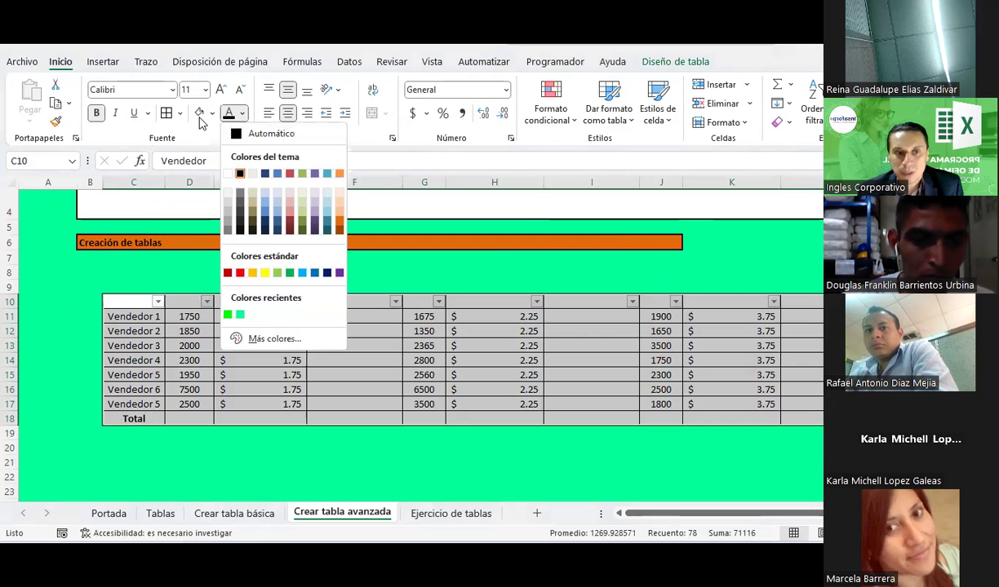
pyautogui.click(203, 122)
pyautogui.click(212, 115)
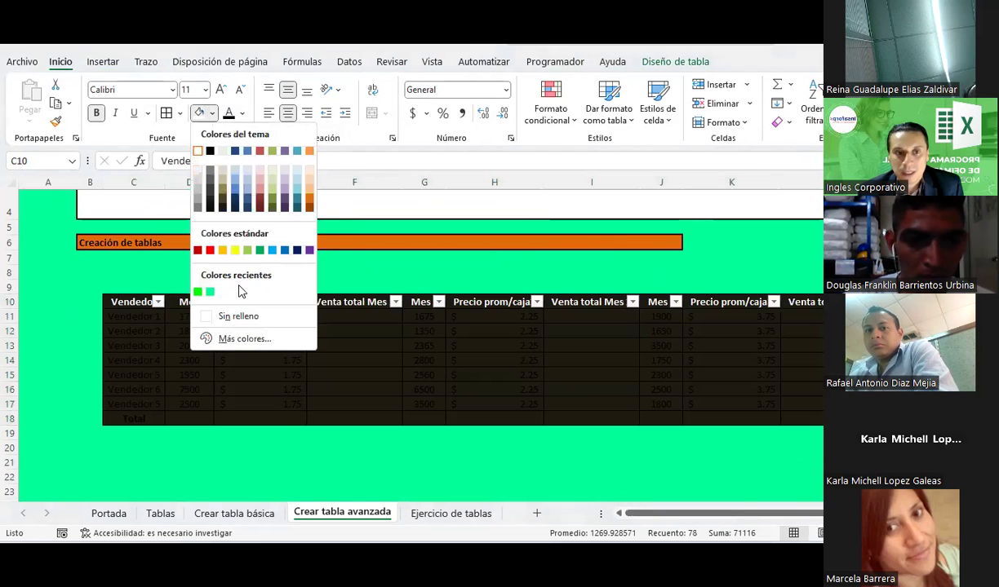
pyautogui.click(243, 317)
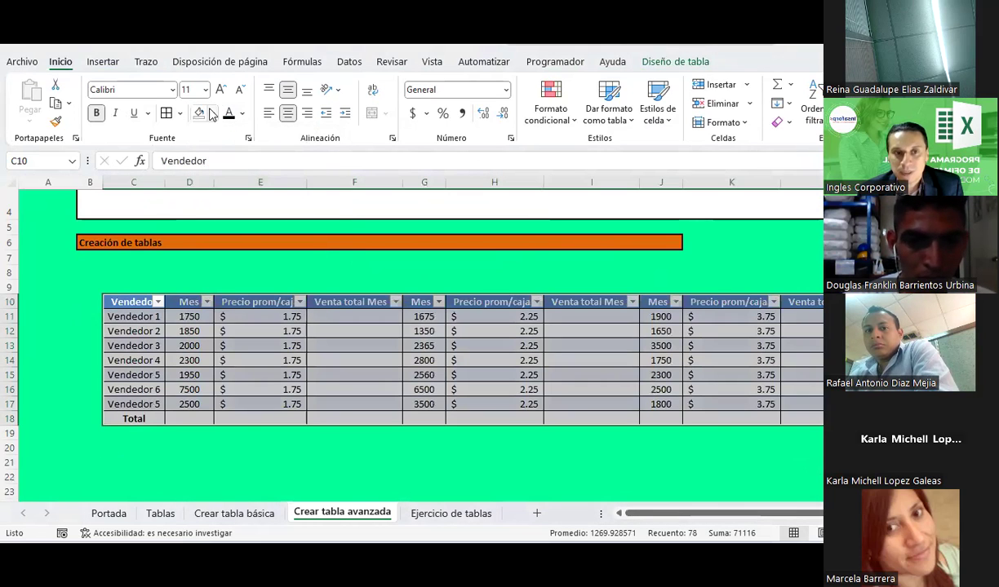
pyautogui.click(211, 115)
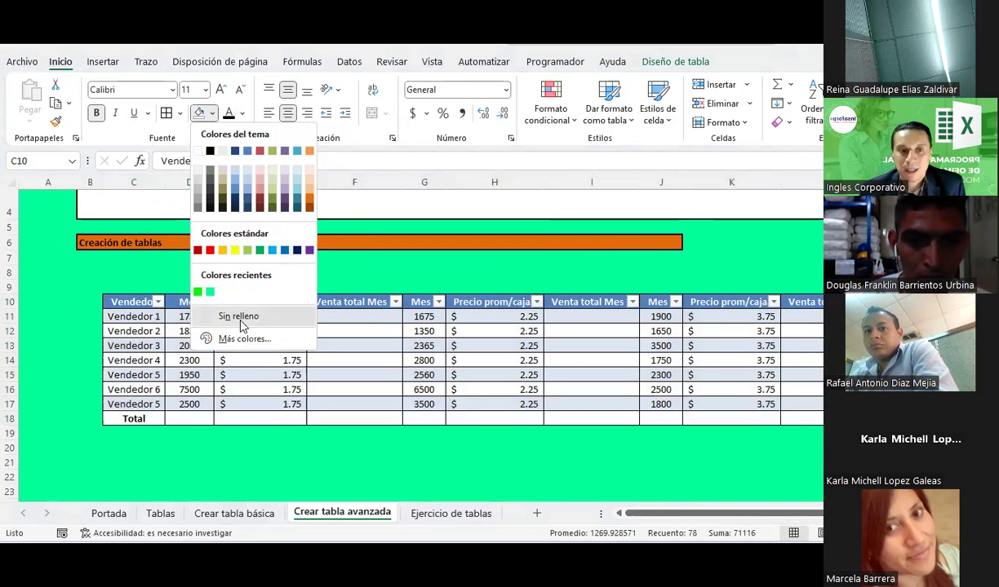
pyautogui.click(238, 317)
# Show the Estilos de tabla gallery under Diseño de tabla
pyautogui.hscroll(2, 730, 206)
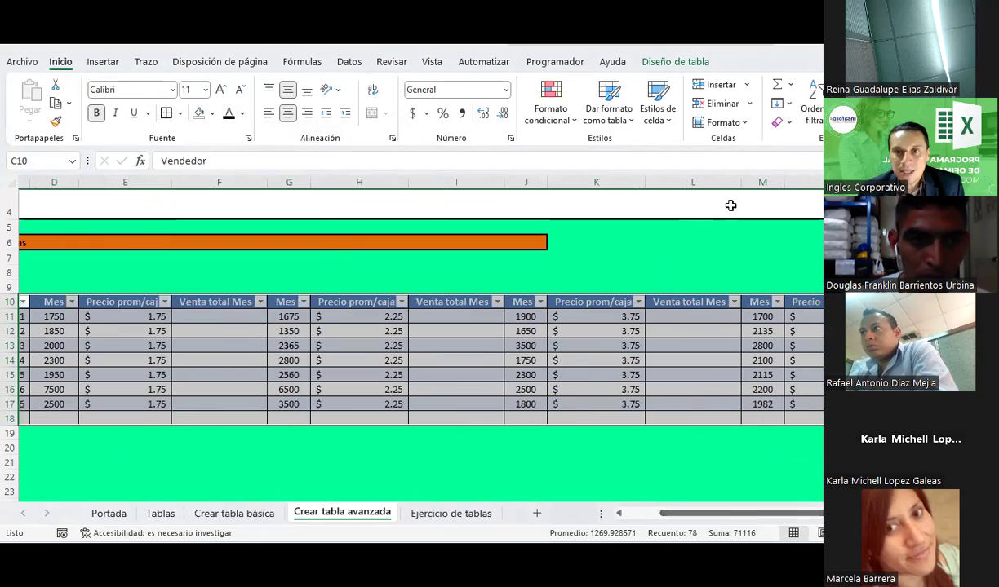
pyautogui.click(660, 64)
pyautogui.click(856, 122)
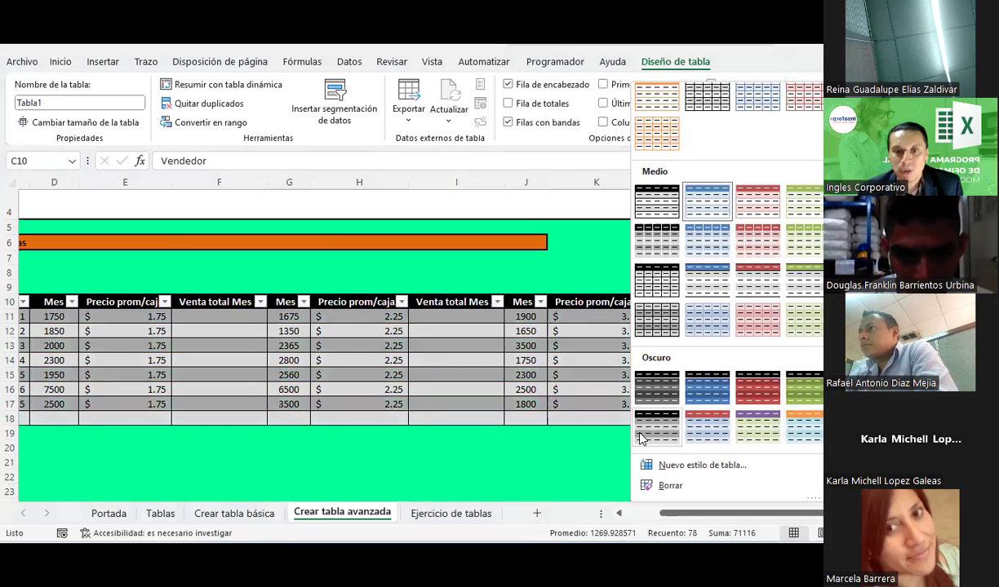
# Apply the purple-header medium table style to Tabla1 and return to the Inicio tab
pyautogui.click(766, 446)
pyautogui.moveTo(762, 513); pyautogui.dragTo(729, 516)
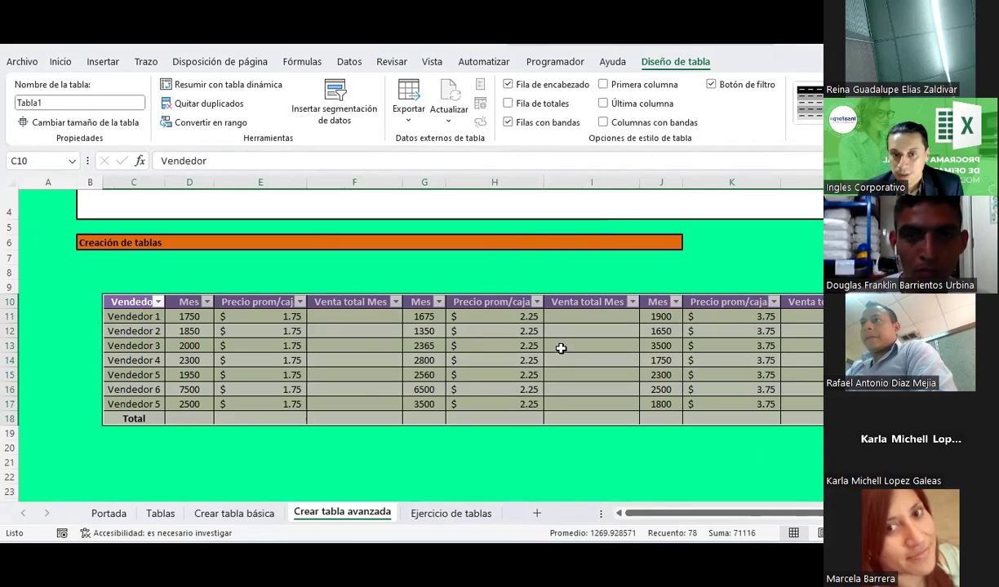
pyautogui.click(62, 64)
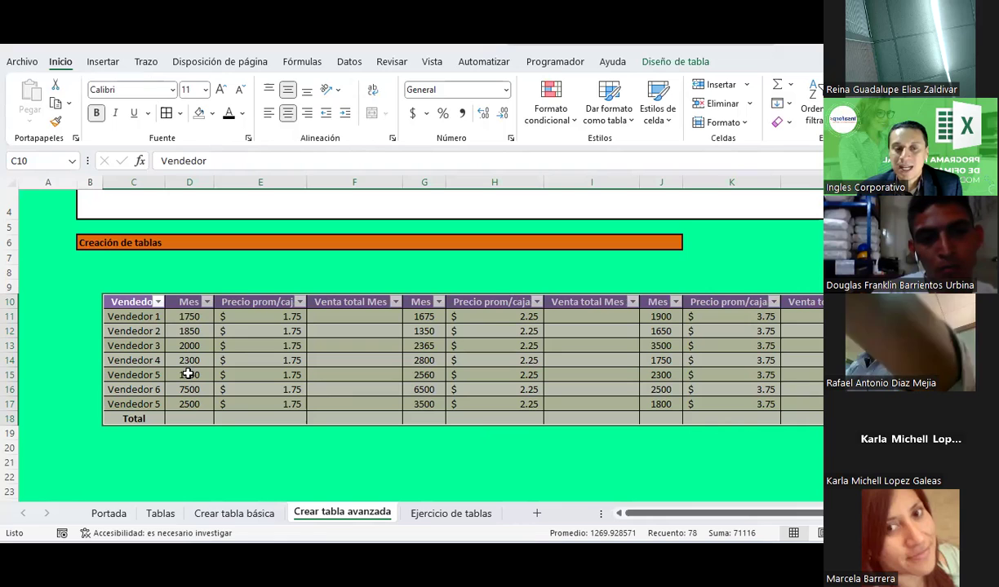
pyautogui.moveTo(742, 515)
pyautogui.mouseDown()
pyautogui.moveTo(771, 519)
pyautogui.moveTo(580, 490)
pyautogui.mouseUp()
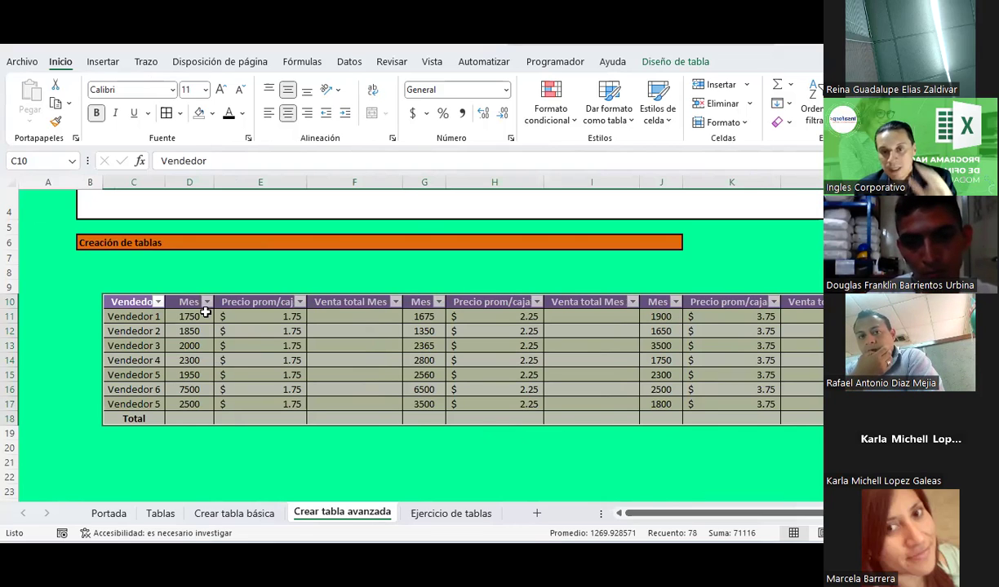
pyautogui.click(214, 113)
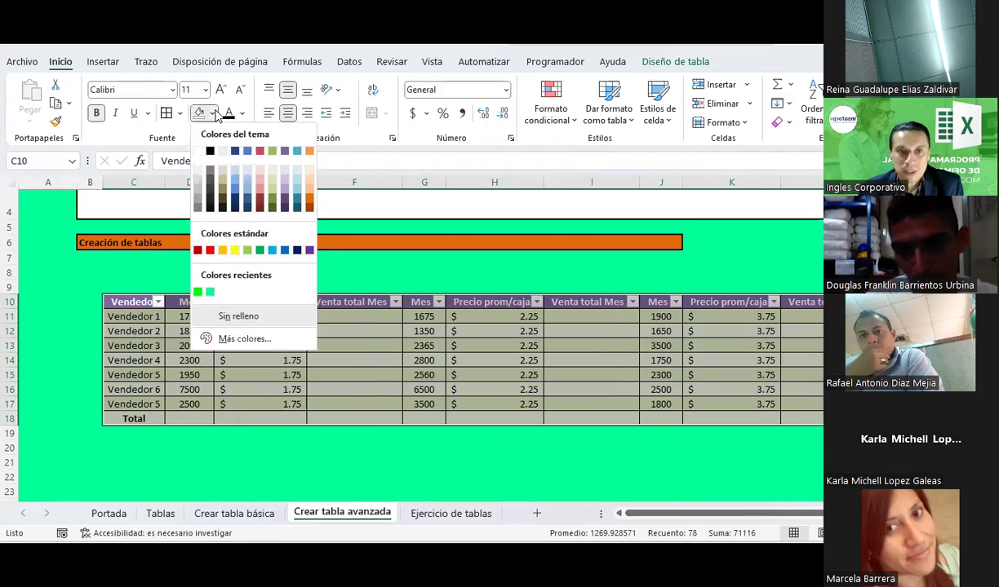
pyautogui.click(303, 392)
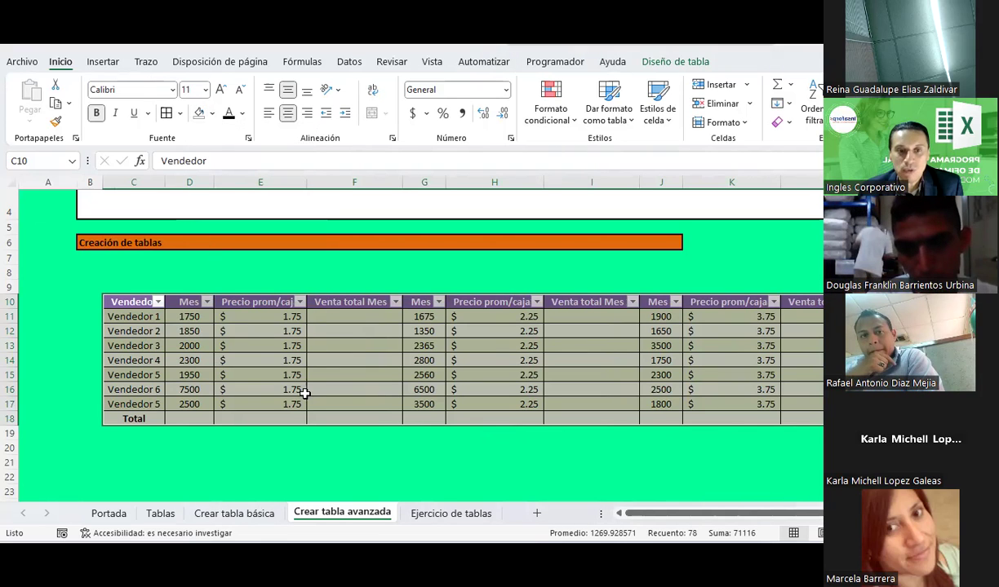
# Turn off the table's filter arrows with Datos > Filtro
pyautogui.click(303, 392)
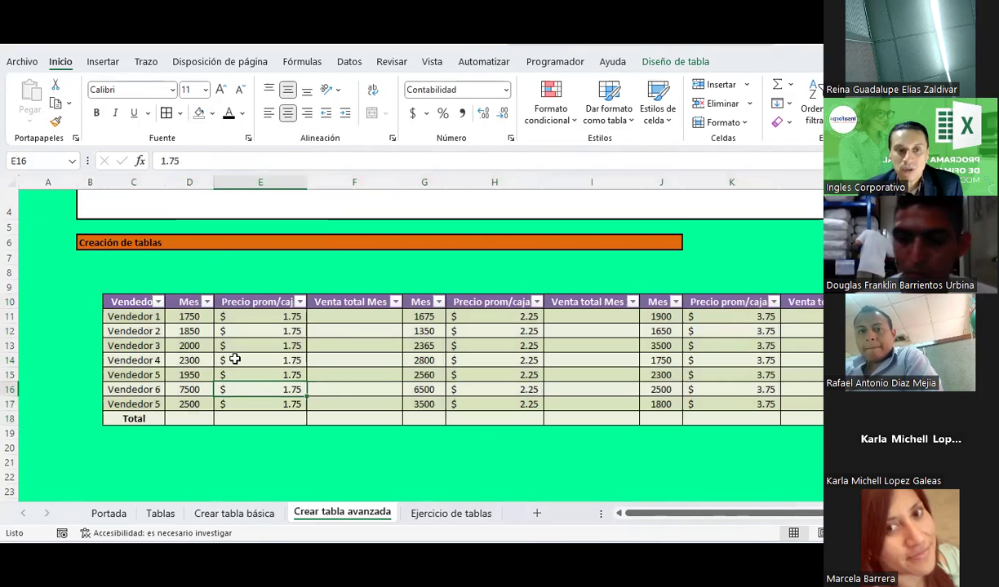
pyautogui.click(137, 302)
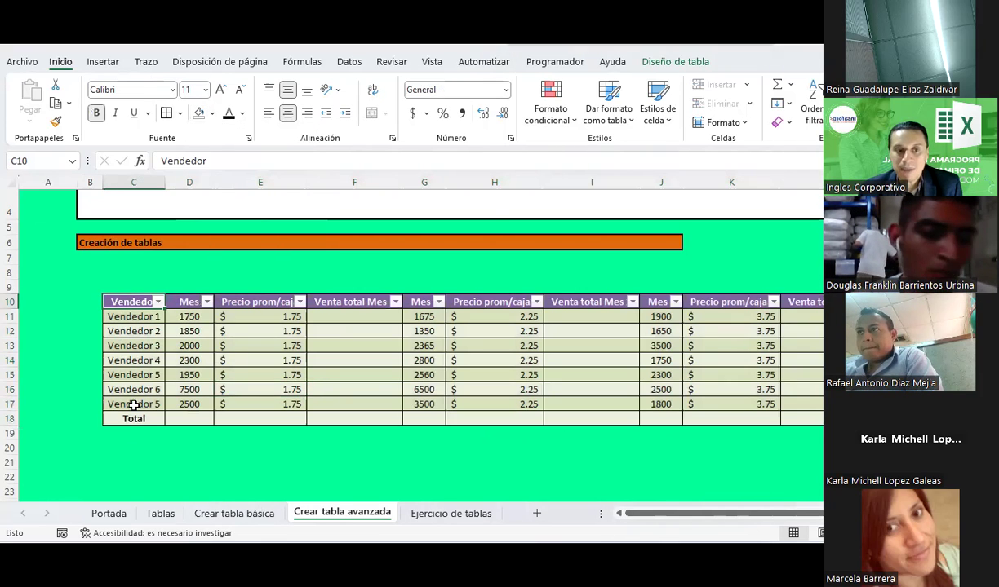
pyautogui.click(350, 63)
pyautogui.click(525, 108)
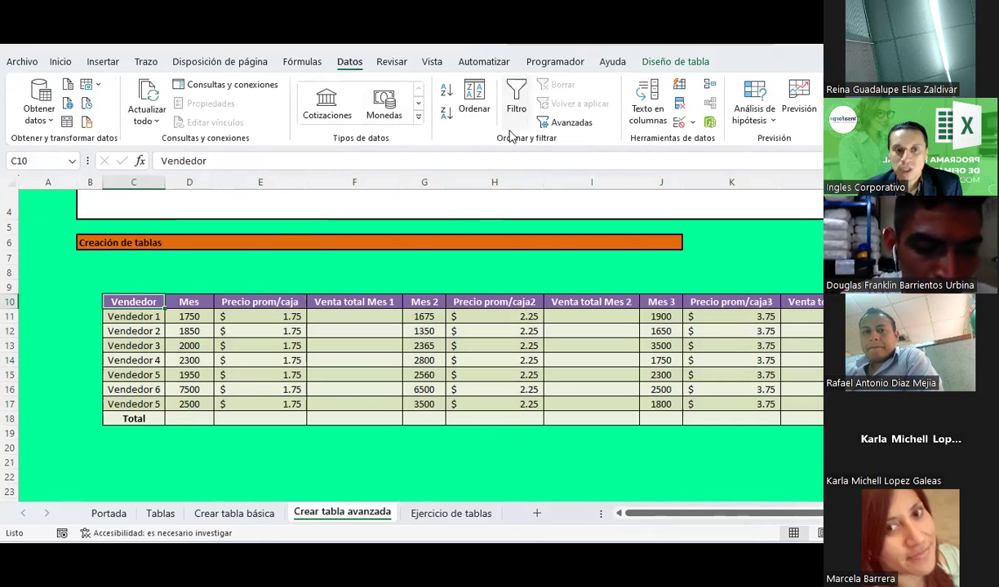
# Select F11 for the first monthly total, noting the Mes quantity in D11 and price in E11
pyautogui.click(378, 385)
pyautogui.moveTo(648, 513)
pyautogui.mouseDown()
pyautogui.moveTo(700, 510)
pyautogui.moveTo(649, 522)
pyautogui.mouseUp()
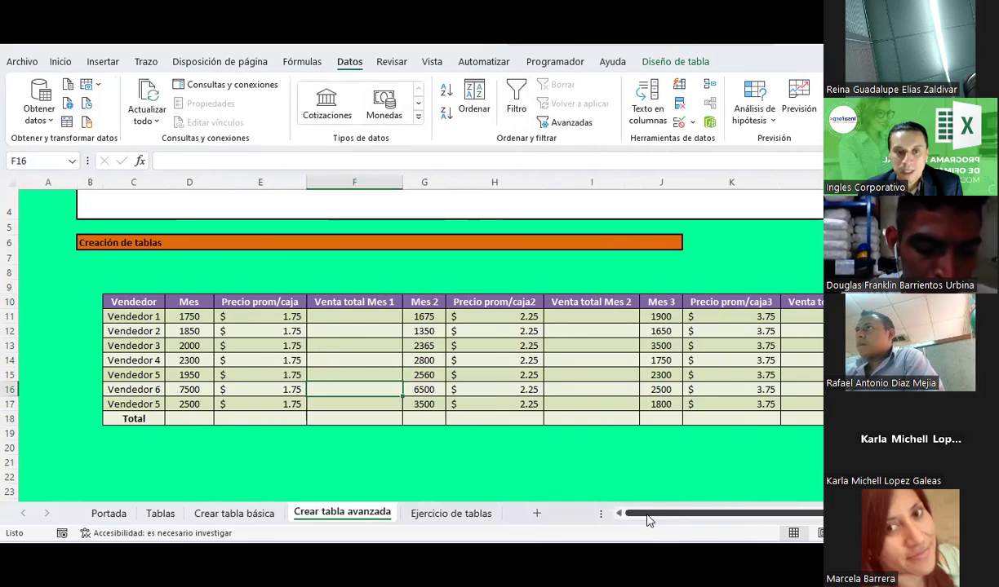
pyautogui.click(359, 316)
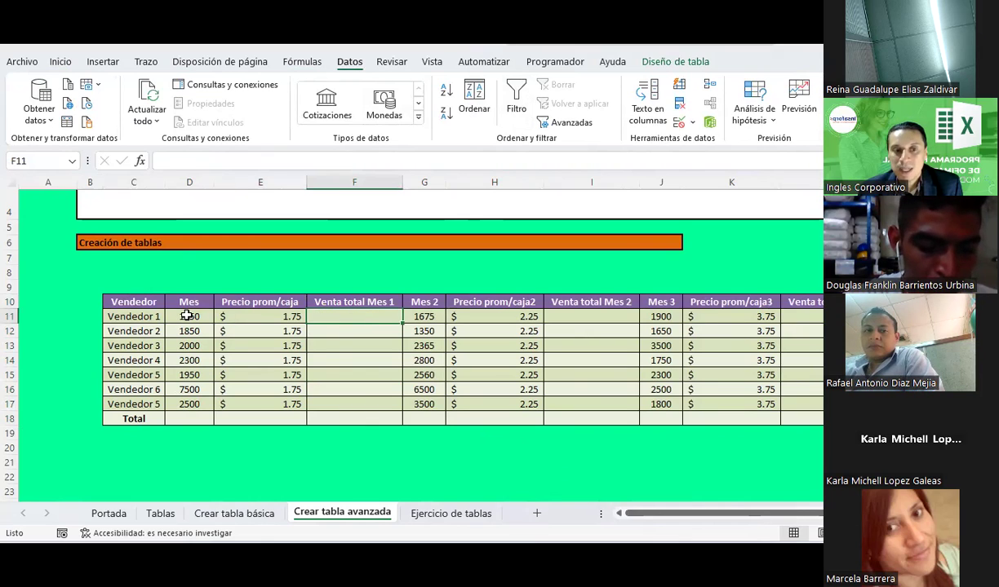
pyautogui.click(188, 316)
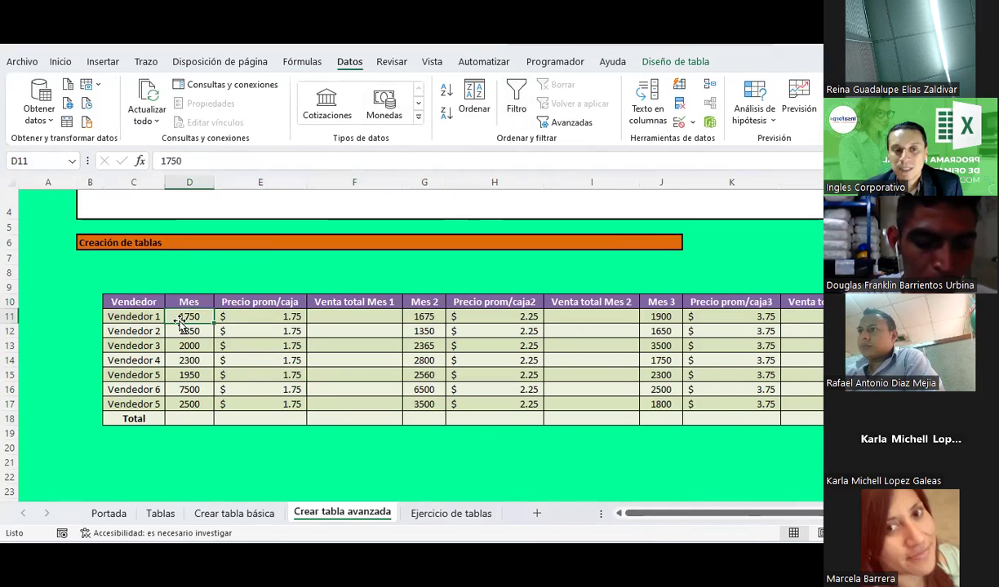
pyautogui.click(265, 316)
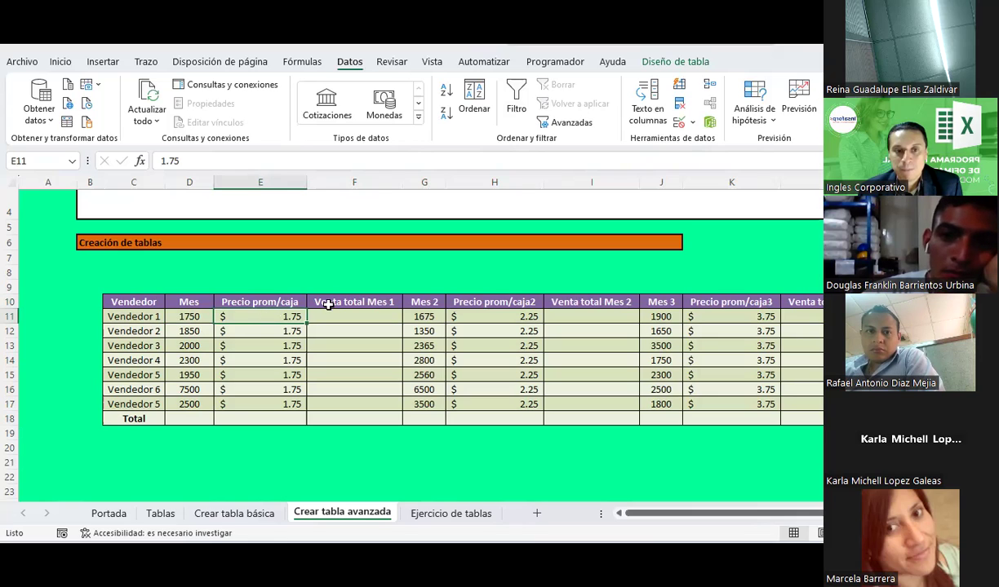
pyautogui.click(327, 317)
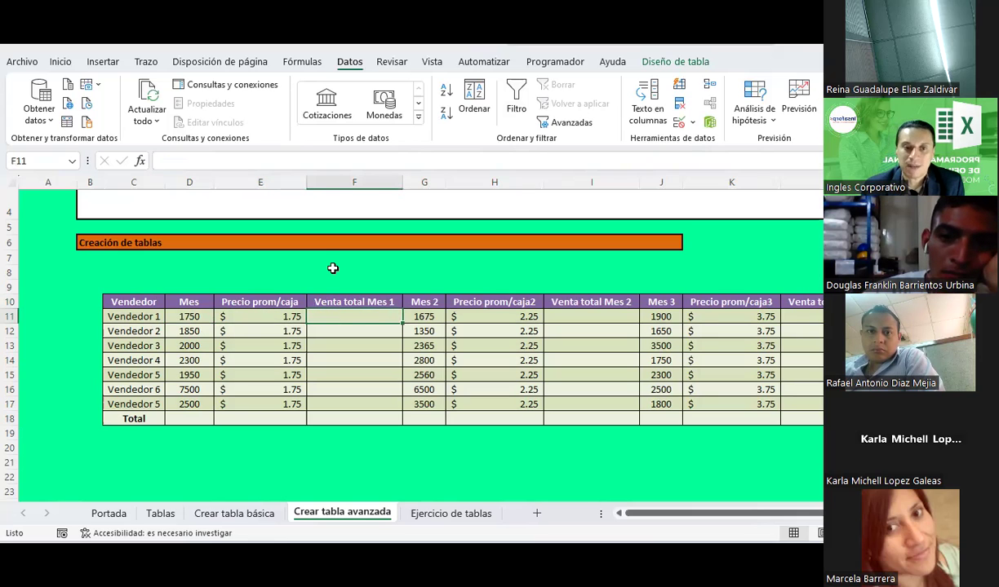
pyautogui.write('=')
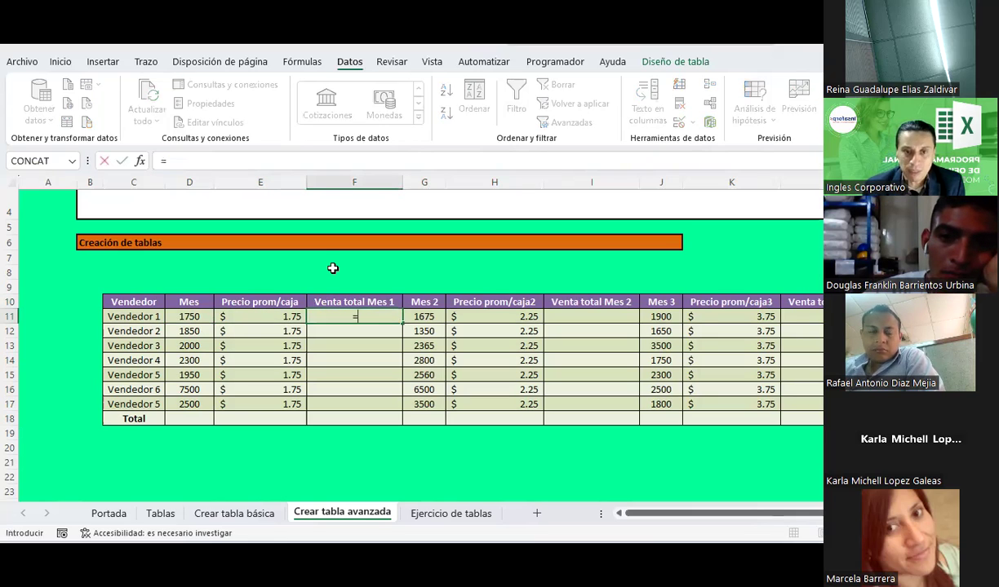
pyautogui.press('Left')
pyautogui.press('Left')
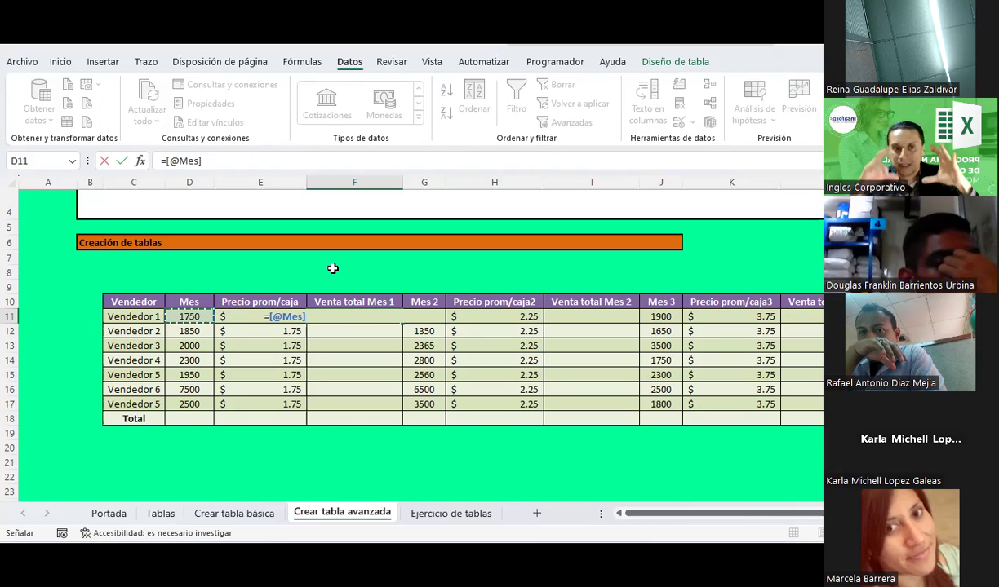
pyautogui.write('*')
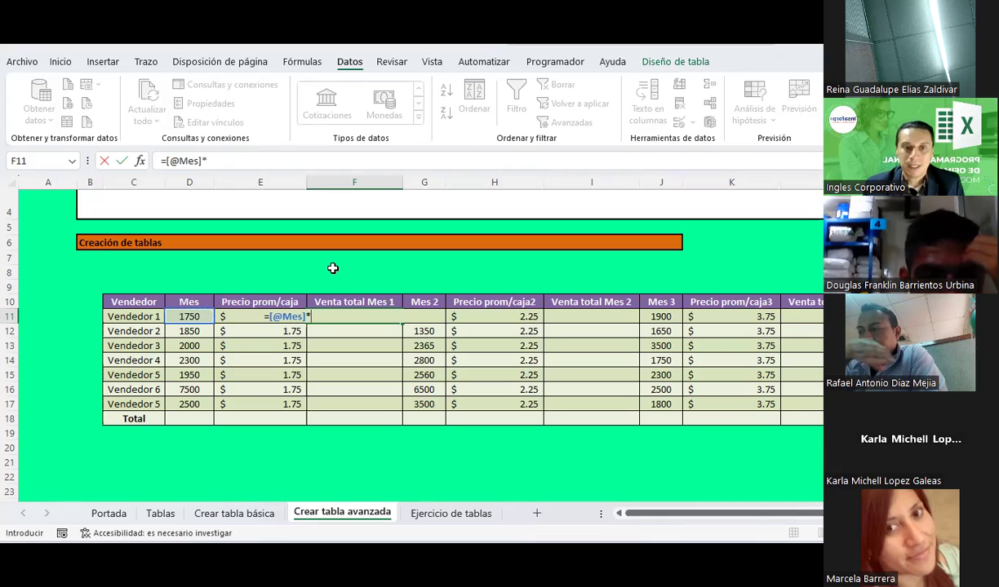
pyautogui.press('Escape')
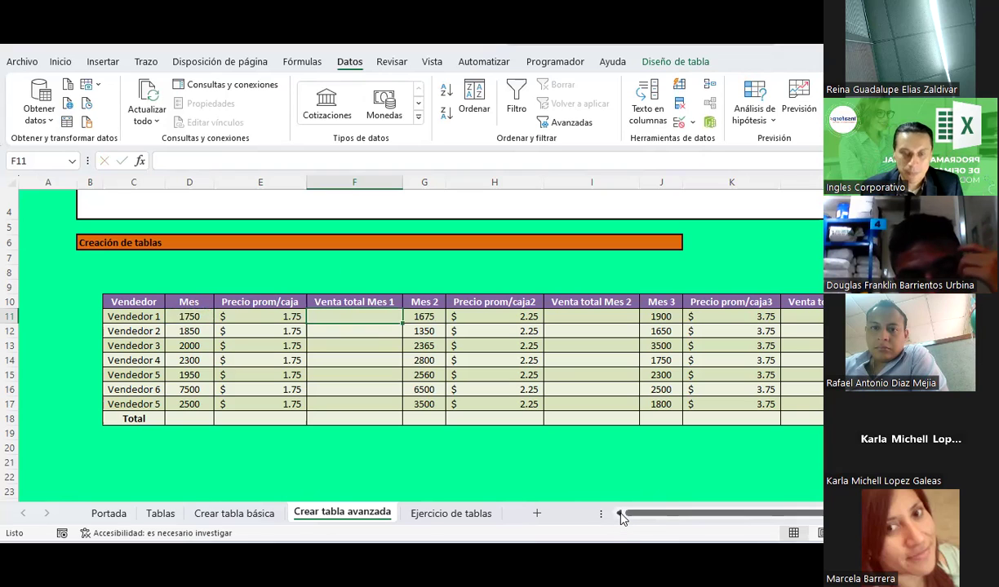
pyautogui.write('=')
pyautogui.press('Left')
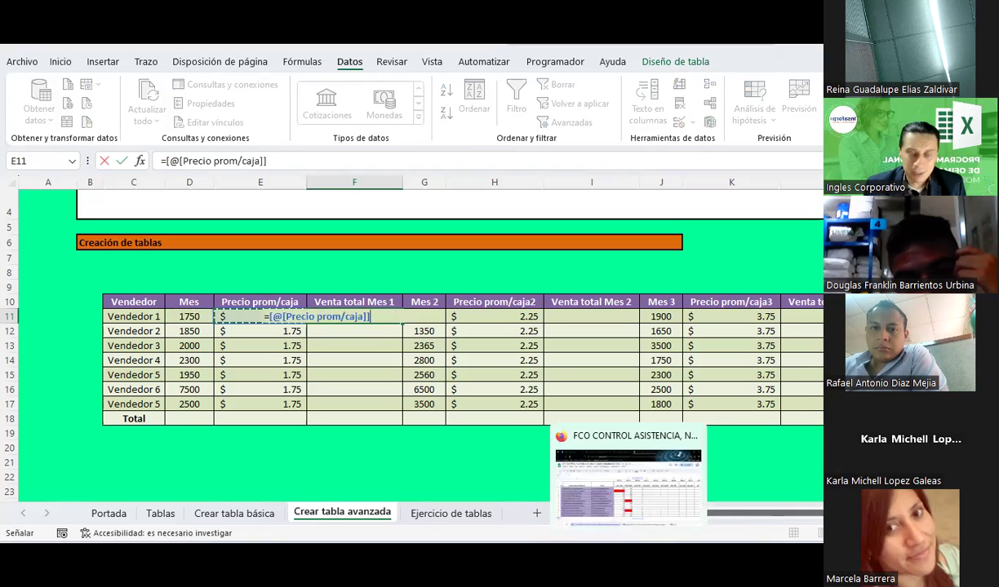
pyautogui.write('*')
pyautogui.press('Left')
pyautogui.press('Left')
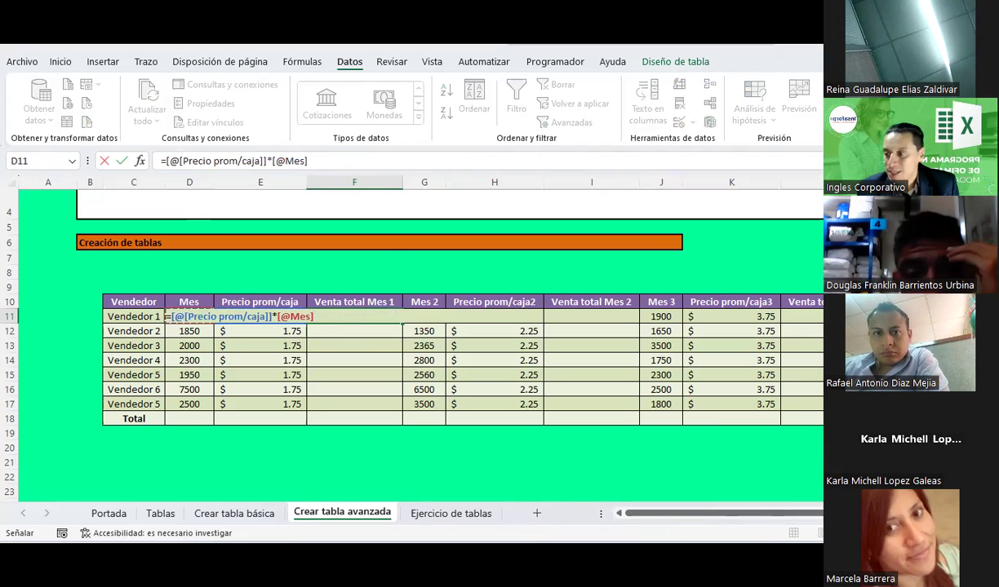
pyautogui.press('Return')
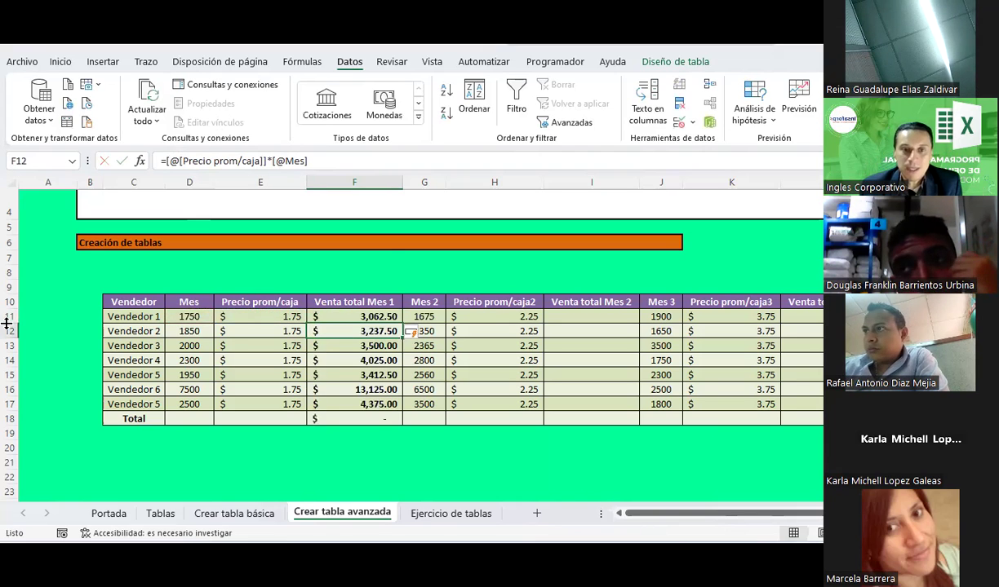
# Check the Venta total Mes 1 formula in each seller's row down column F
pyautogui.click(371, 346)
pyautogui.click(367, 360)
pyautogui.click(365, 375)
pyautogui.click(362, 389)
pyautogui.click(361, 404)
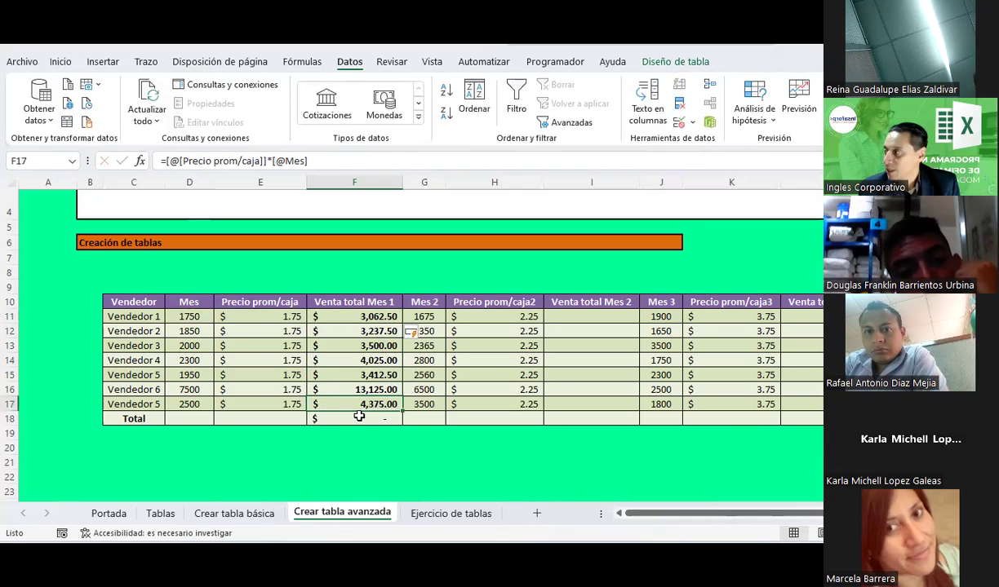
pyautogui.click(279, 303)
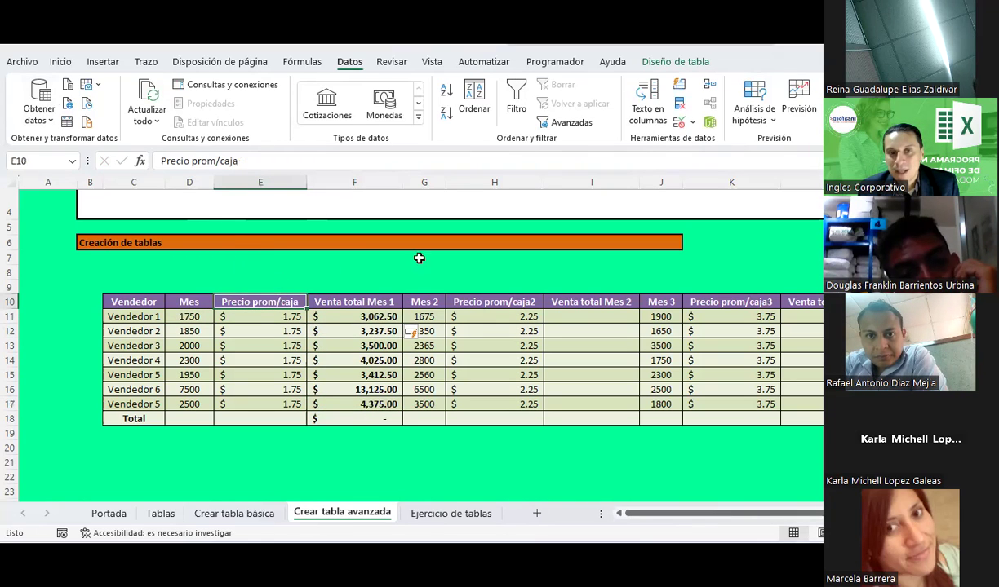
pyautogui.click(477, 302)
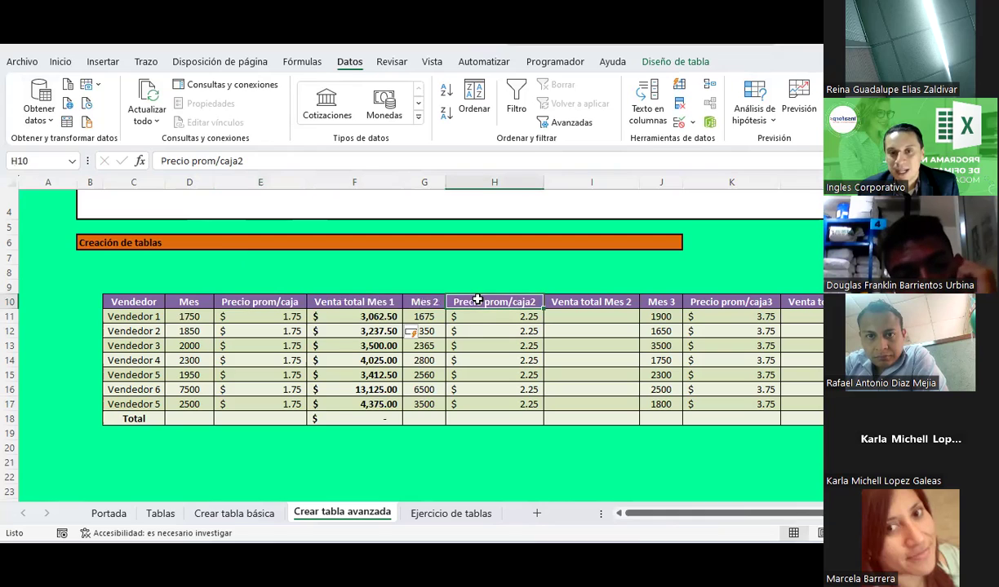
pyautogui.click(267, 304)
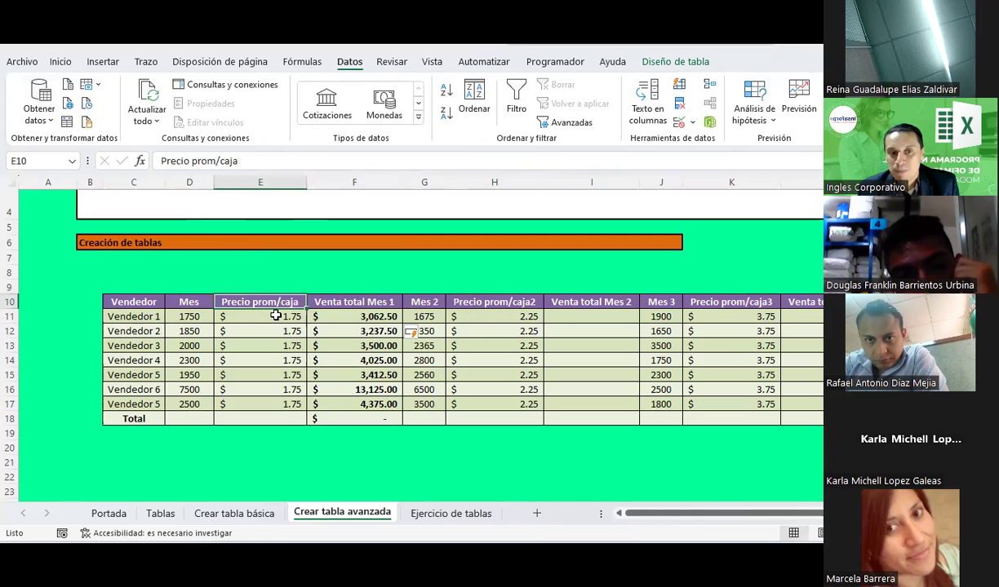
pyautogui.click(512, 304)
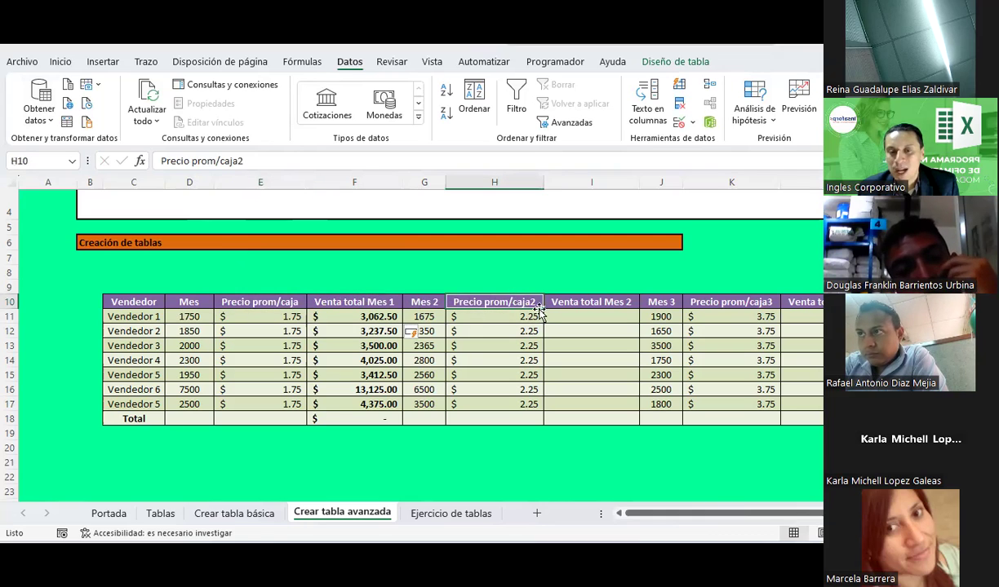
pyautogui.click(272, 297)
pyautogui.click(514, 295)
pyautogui.click(241, 295)
pyautogui.click(515, 296)
pyautogui.click(271, 294)
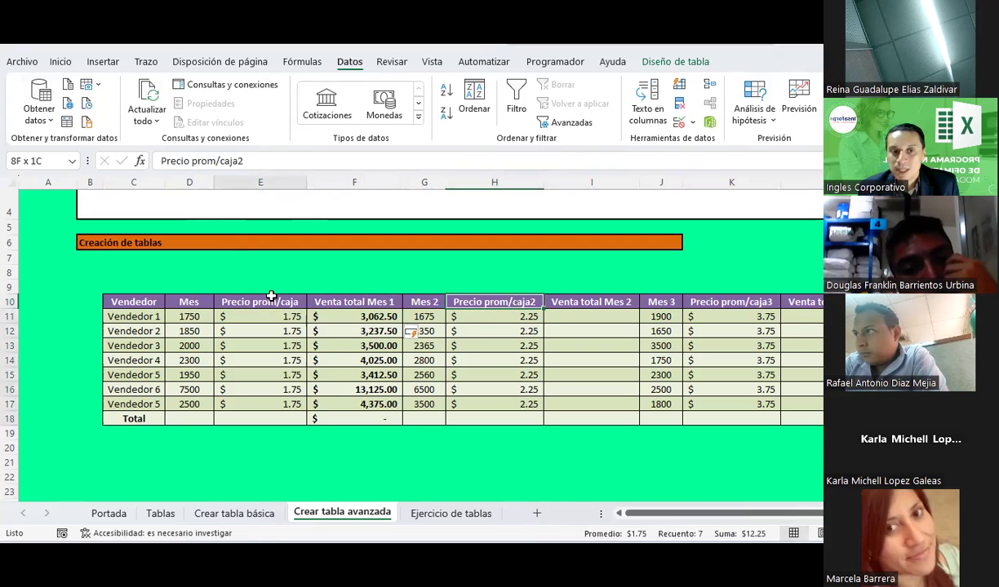
pyautogui.click(368, 303)
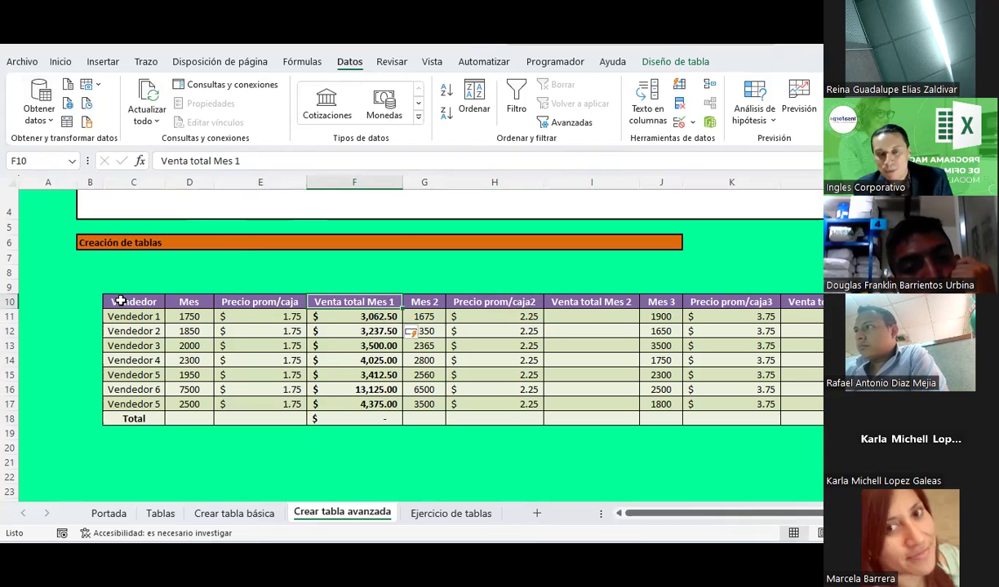
pyautogui.moveTo(354, 317); pyautogui.dragTo(351, 418)
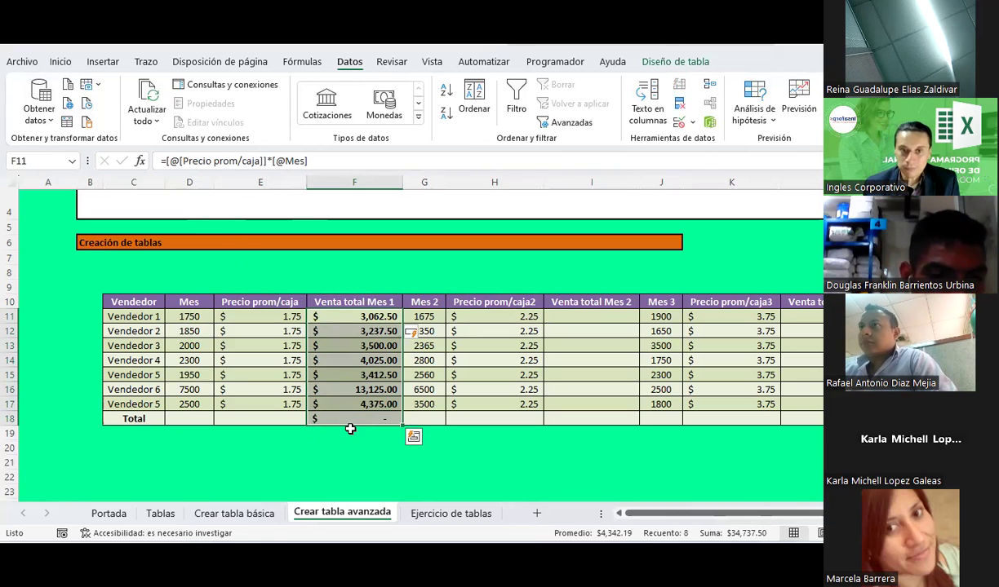
pyautogui.click(356, 328)
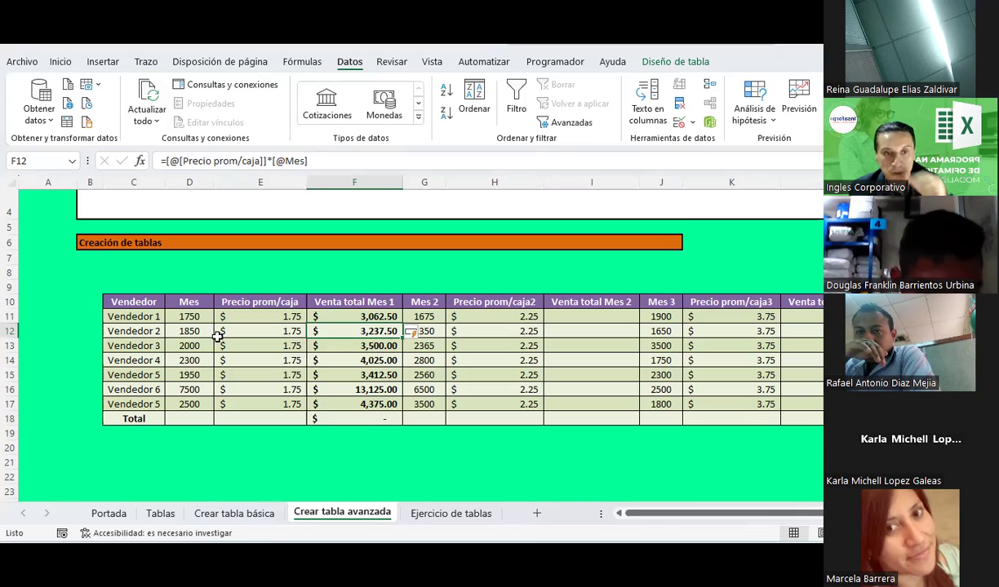
pyautogui.moveTo(139, 301)
pyautogui.mouseDown()
pyautogui.moveTo(814, 304)
pyautogui.moveTo(775, 302)
pyautogui.mouseUp()
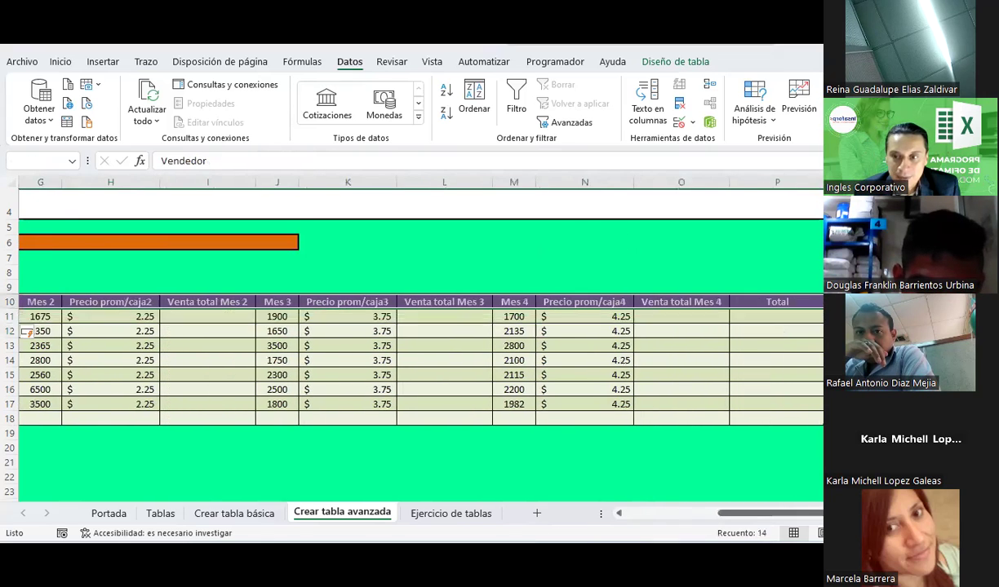
pyautogui.moveTo(743, 513); pyautogui.dragTo(641, 513)
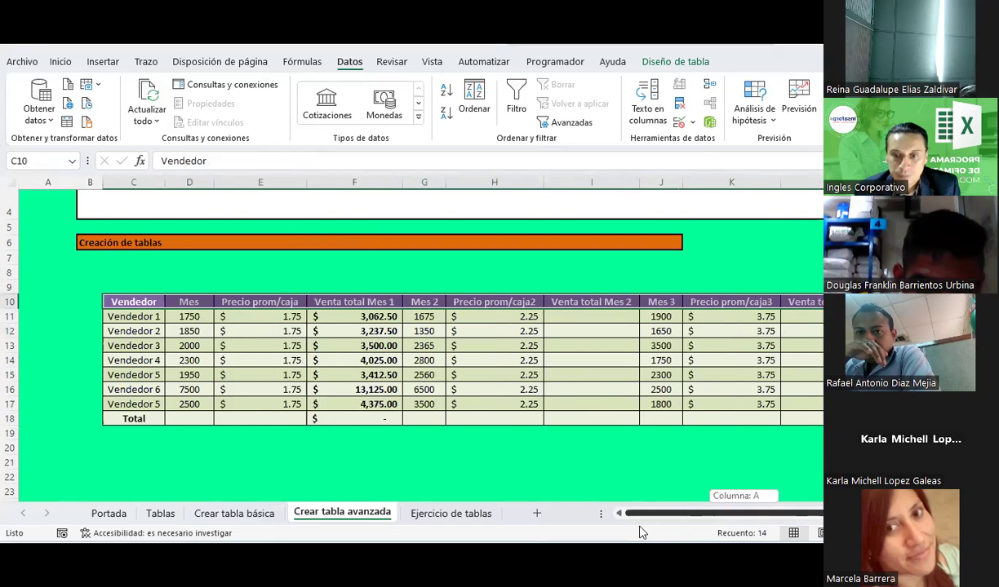
# Copy the table's header row from row 10 into row 9 at C9, then exit copy mode
pyautogui.click(62, 64)
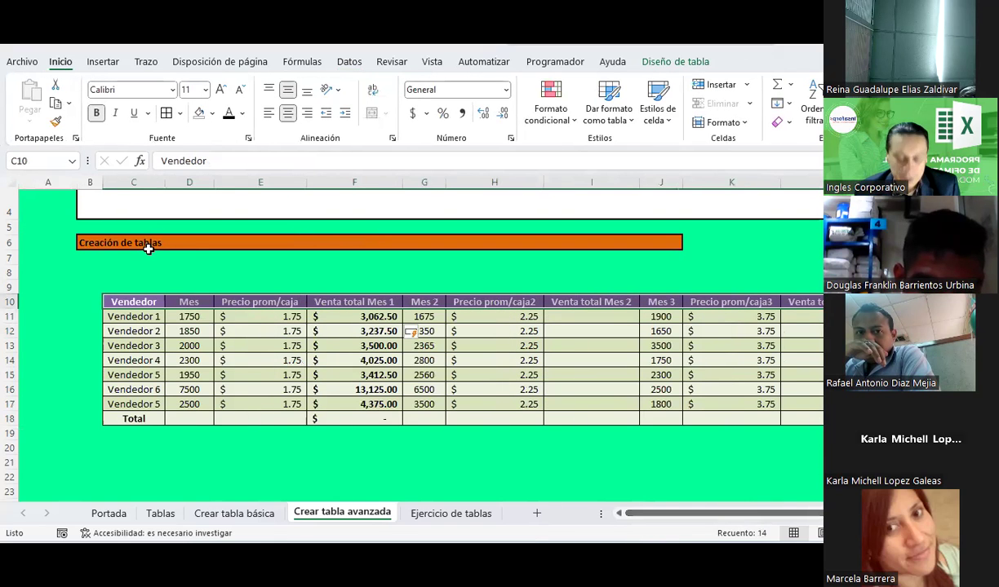
pyautogui.hotkey('ctrl', 'c')
pyautogui.click(145, 285)
pyautogui.hotkey('ctrl', 'v')
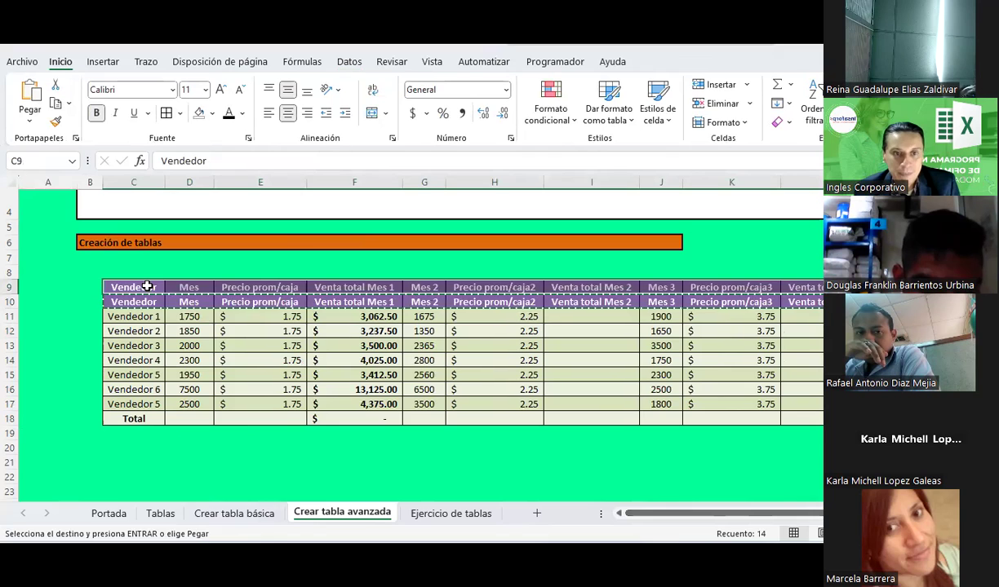
pyautogui.click(145, 286)
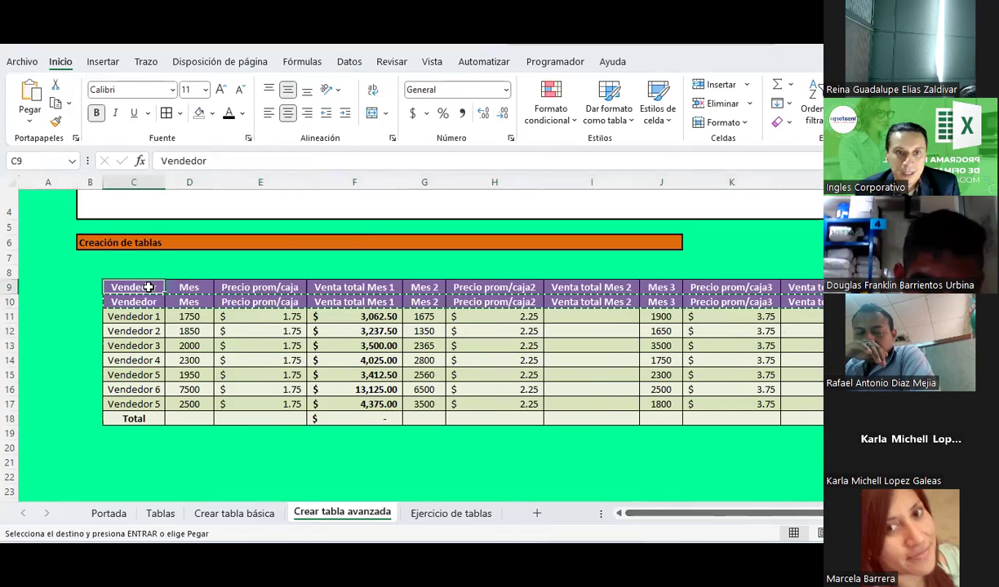
pyautogui.click(222, 343)
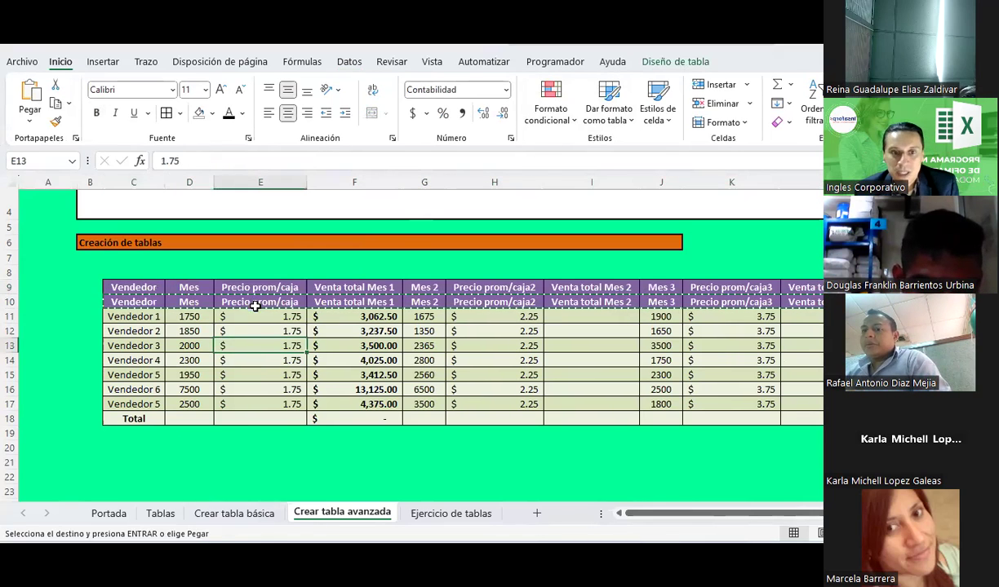
pyautogui.press('Escape')
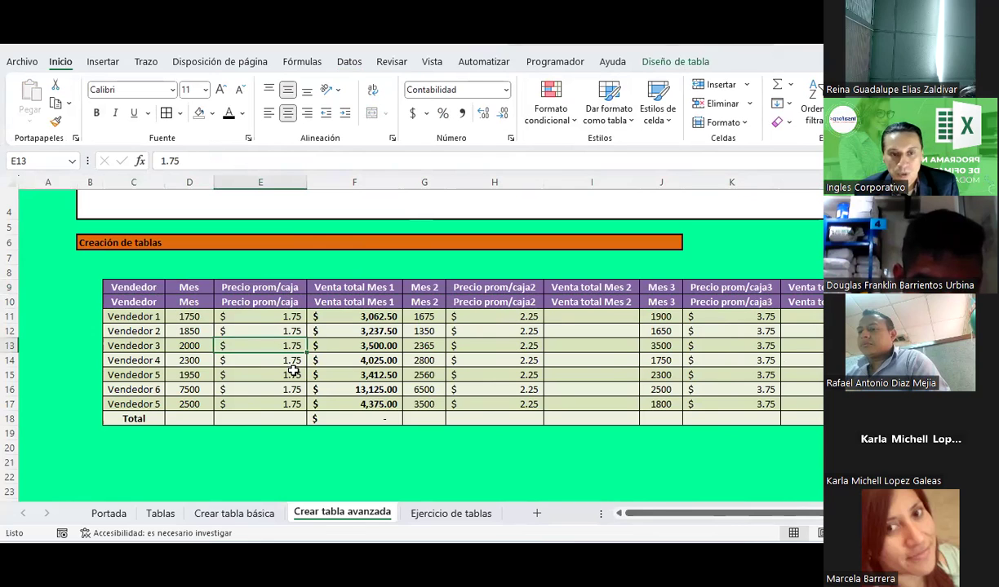
pyautogui.click(265, 320)
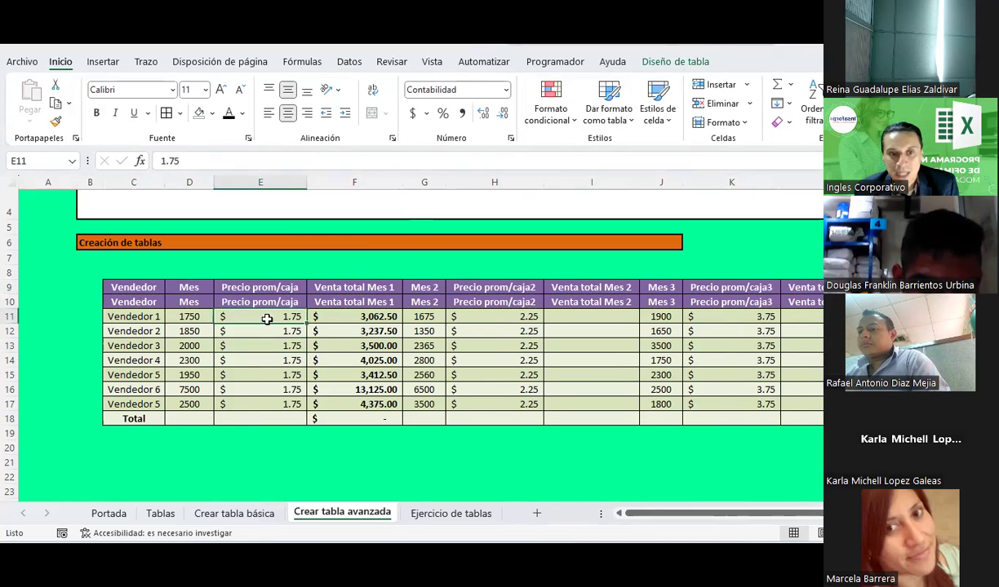
# Change the table name in the Diseño de tabla name box from Tabla1 to Tablaventas
pyautogui.click(665, 66)
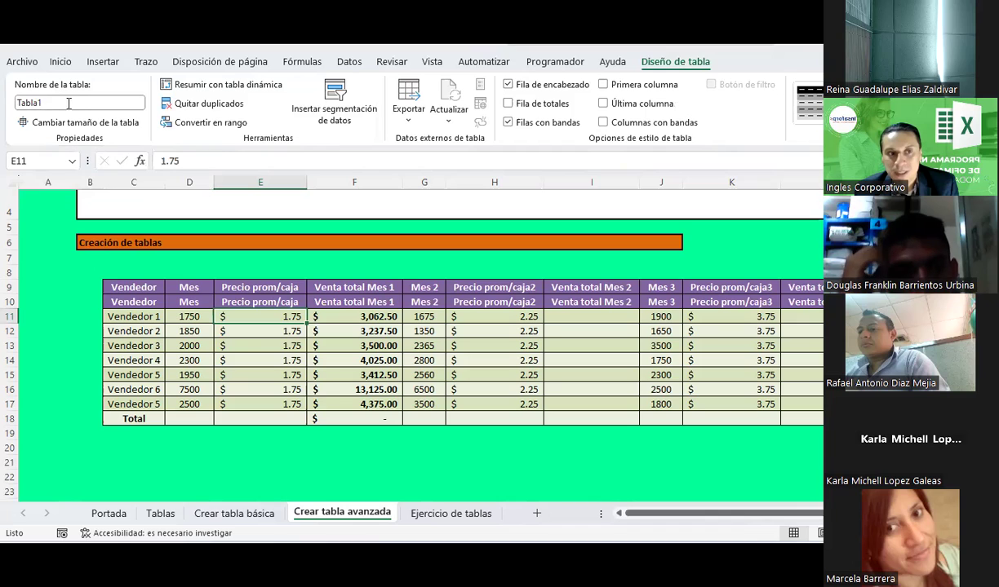
pyautogui.click(63, 104)
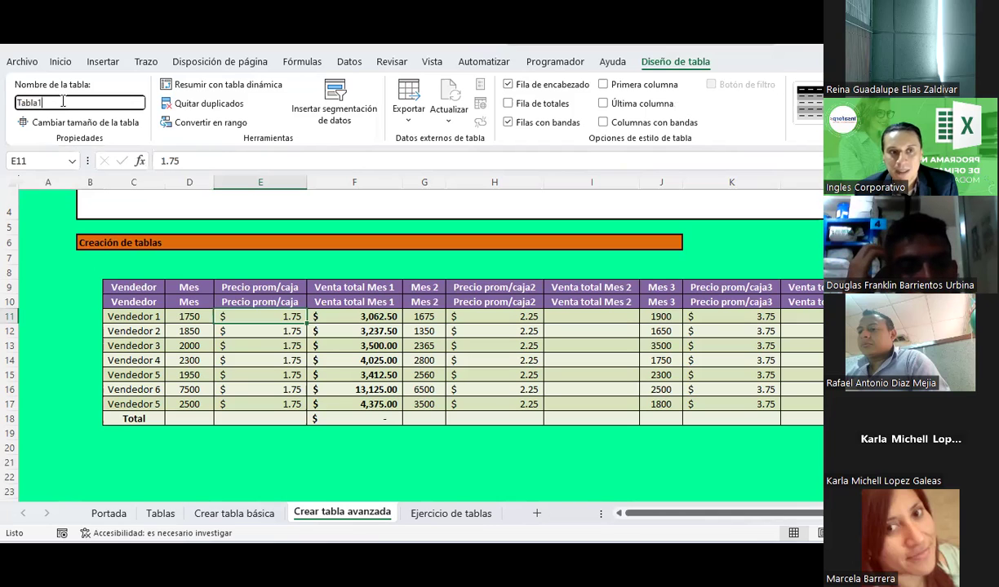
pyautogui.press('BackSpace')
pyautogui.write('ventas')
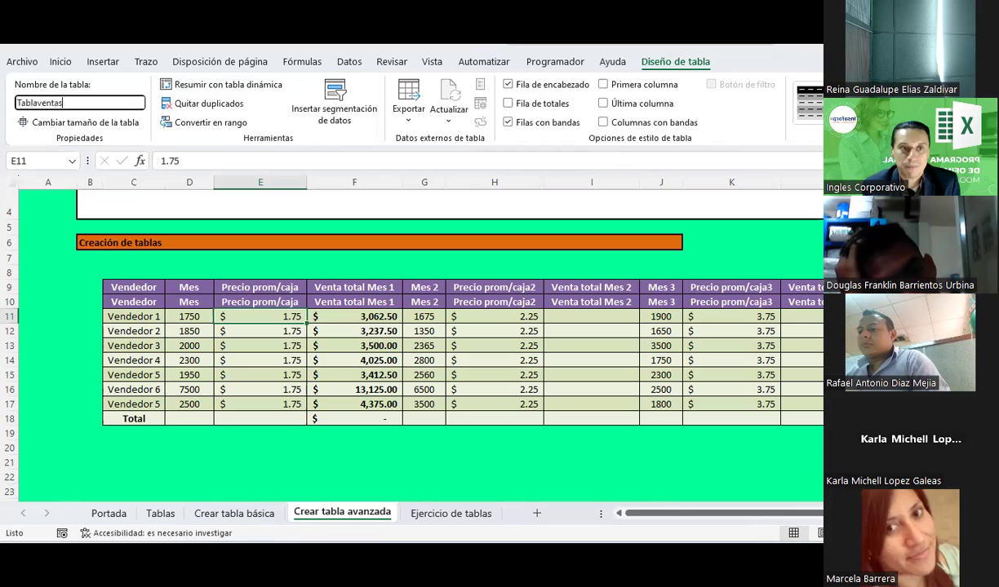
pyautogui.press('Return')
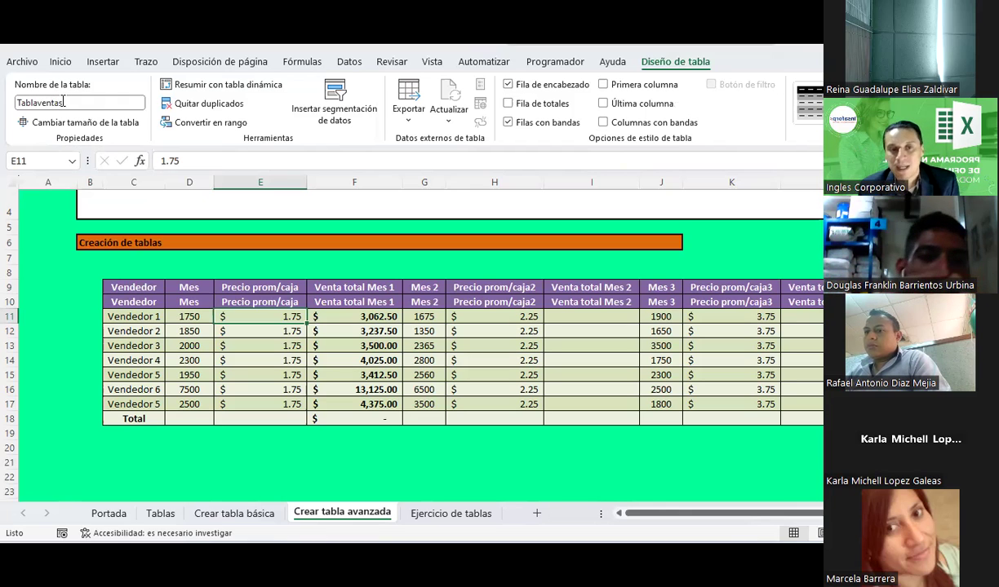
pyautogui.click(424, 404)
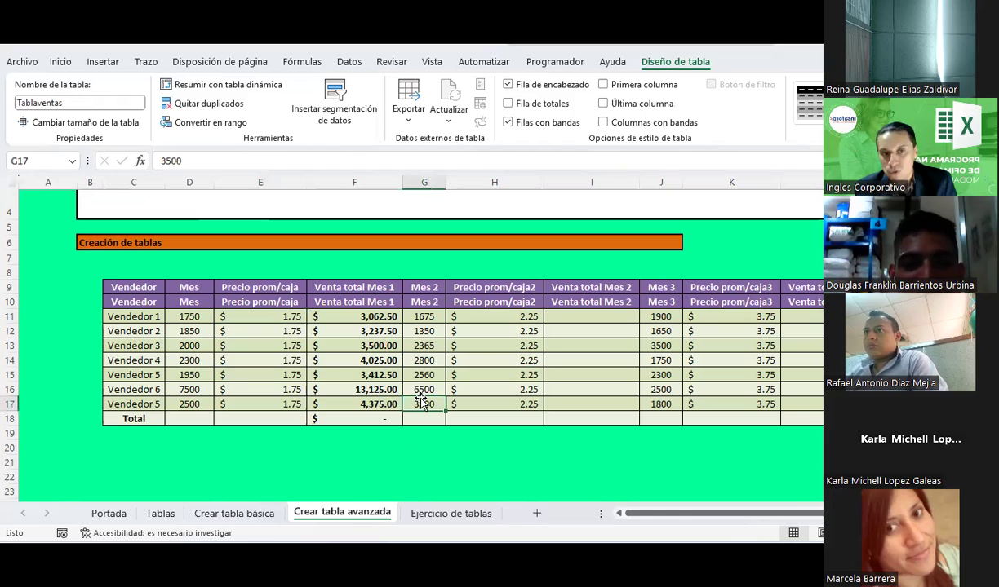
pyautogui.click(200, 287)
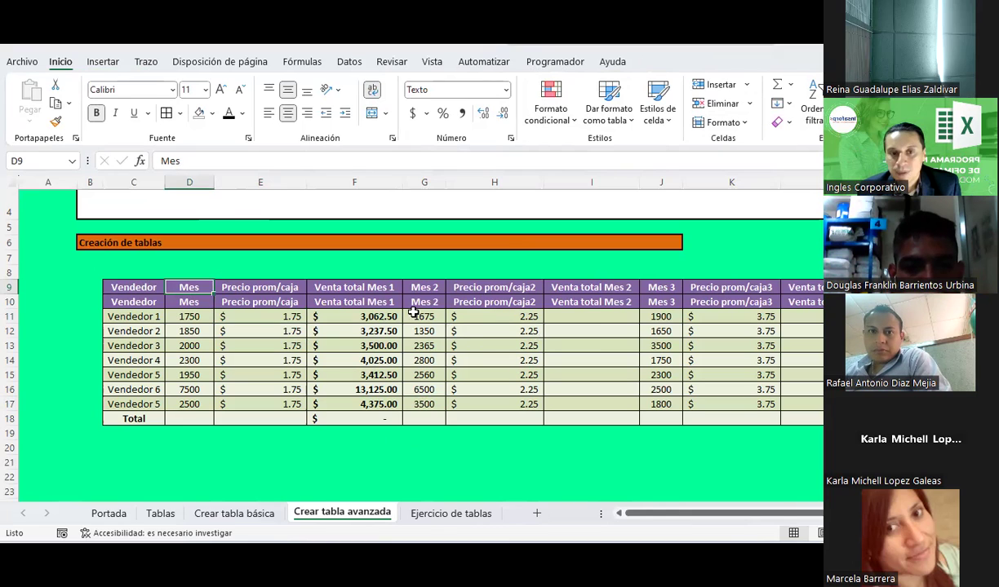
pyautogui.click(500, 362)
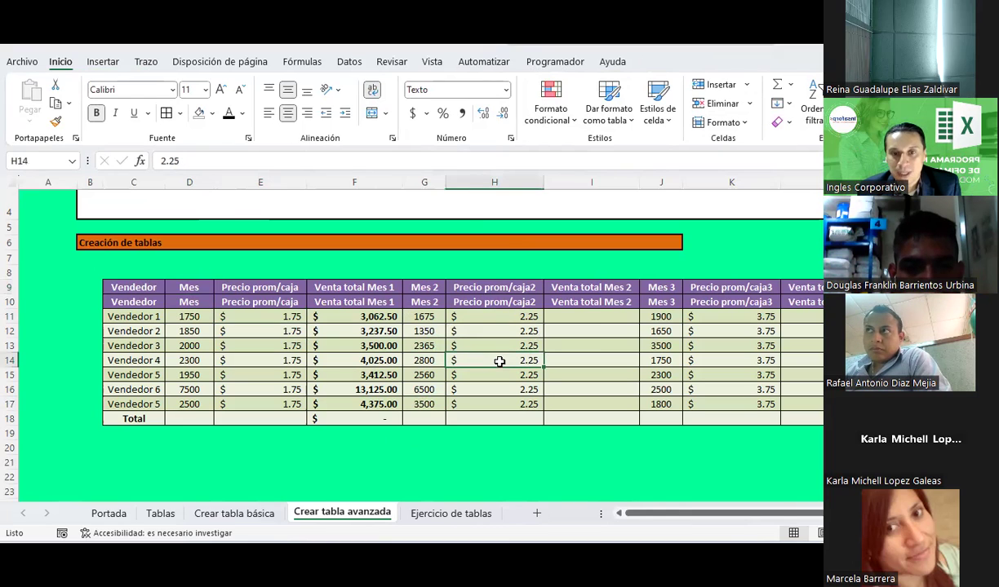
pyautogui.click(637, 63)
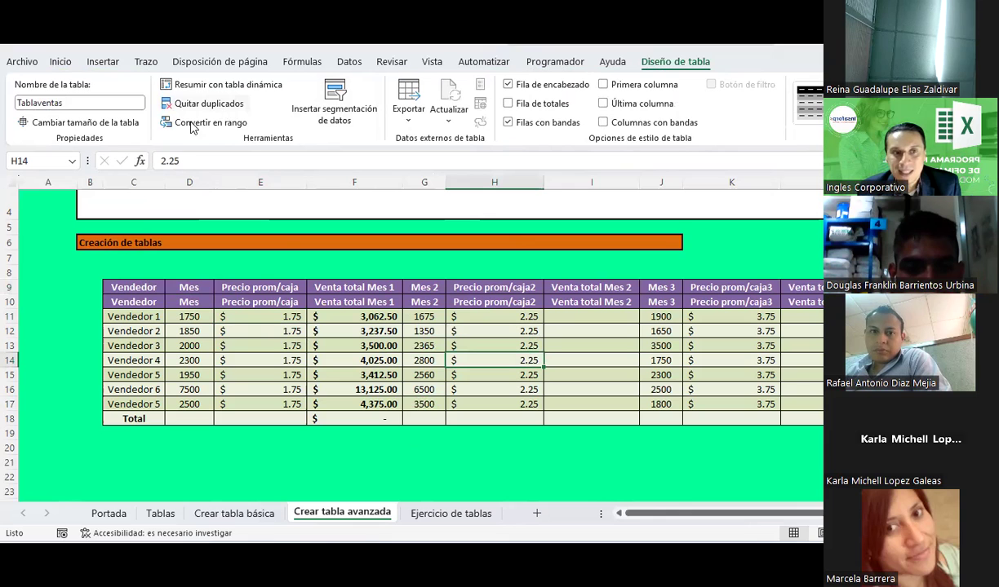
pyautogui.click(97, 127)
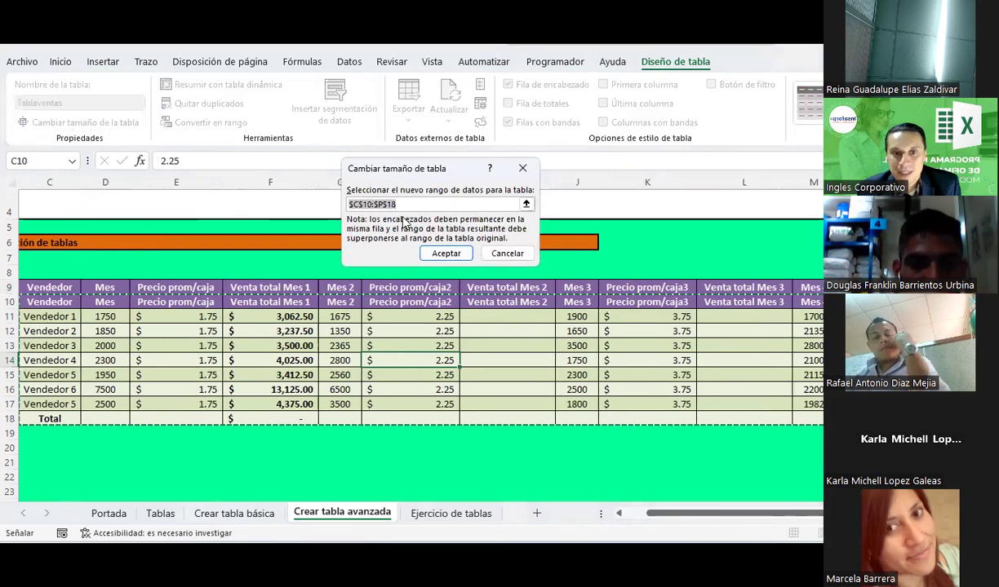
pyautogui.press('Escape')
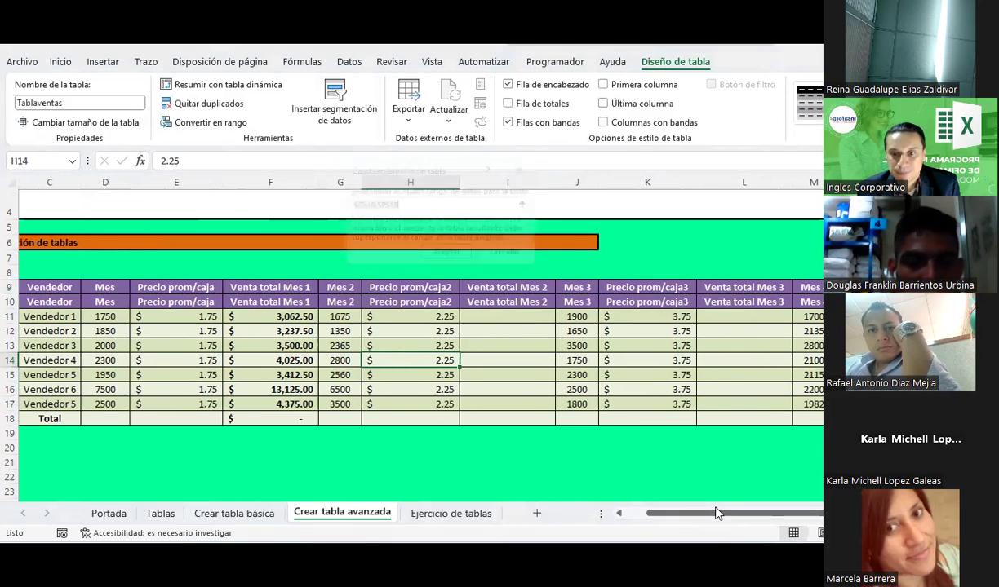
pyautogui.moveTo(693, 513); pyautogui.dragTo(674, 514)
pyautogui.click(120, 303)
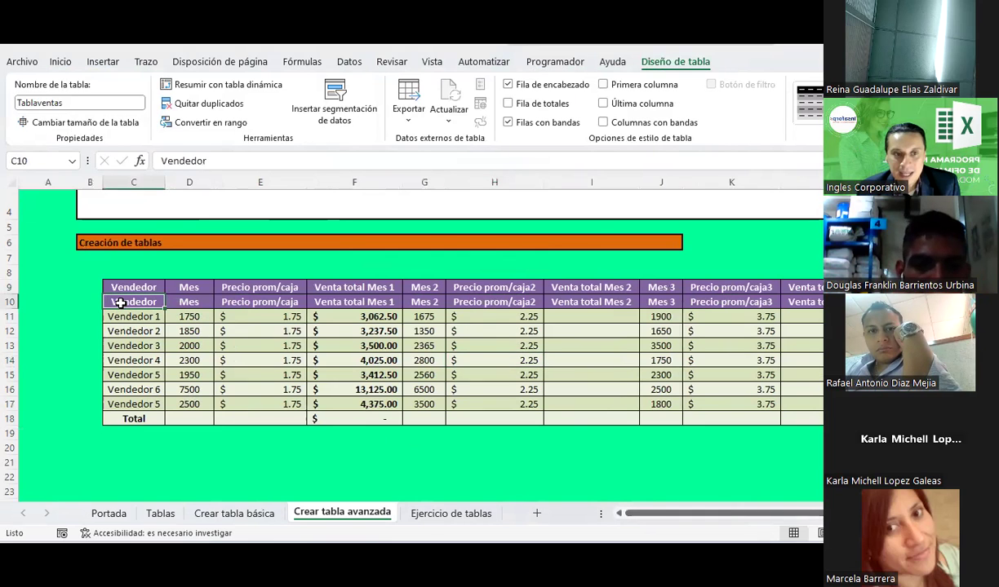
pyautogui.click(79, 122)
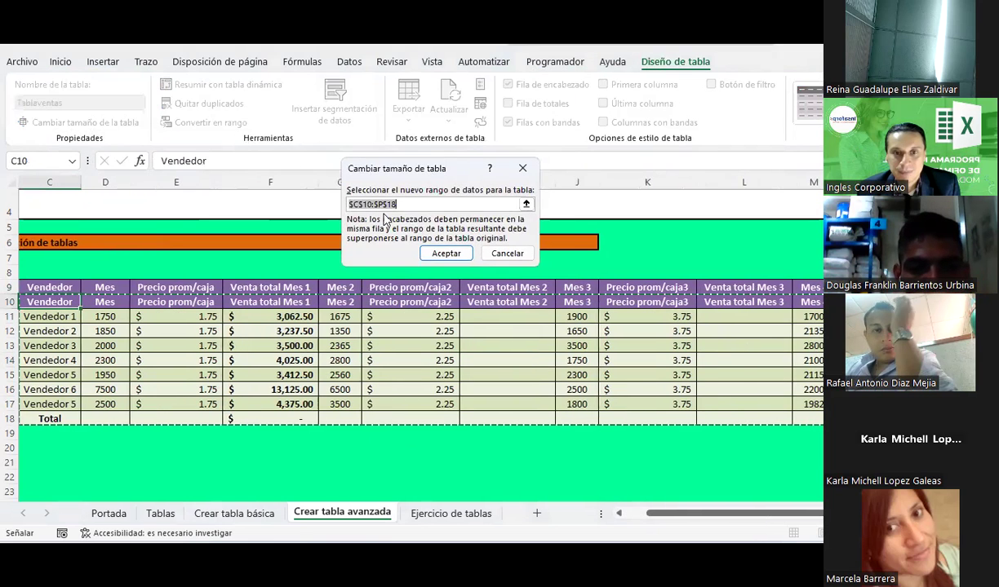
pyautogui.press('Escape')
pyautogui.moveTo(703, 513)
pyautogui.mouseDown()
pyautogui.moveTo(785, 514)
pyautogui.moveTo(652, 513)
pyautogui.mouseUp()
pyautogui.click(751, 421)
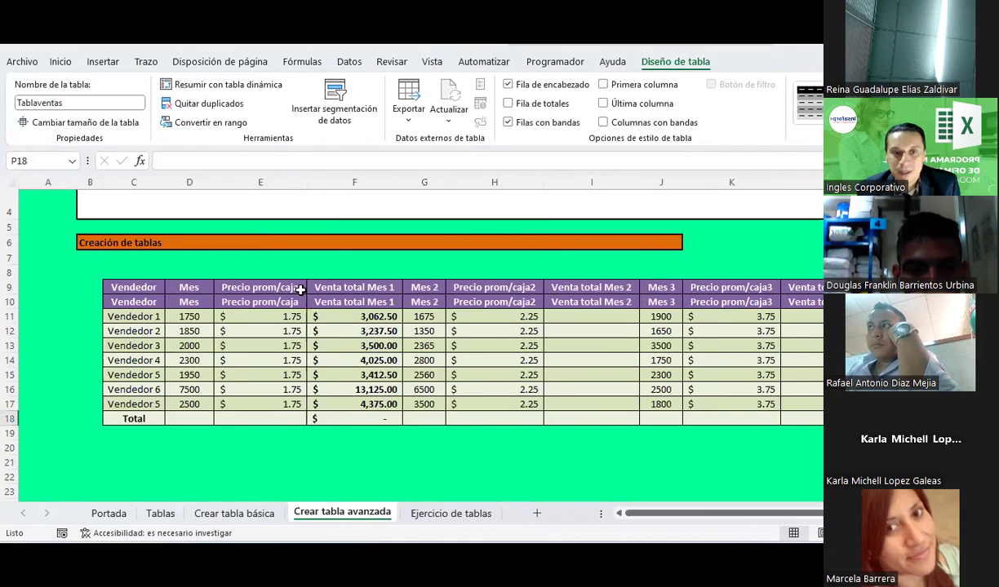
# Strip the month numbers from row 9's 'Venta total Mes 1' and 'Precio prom/caja2' headings
pyautogui.doubleClick(392, 288)
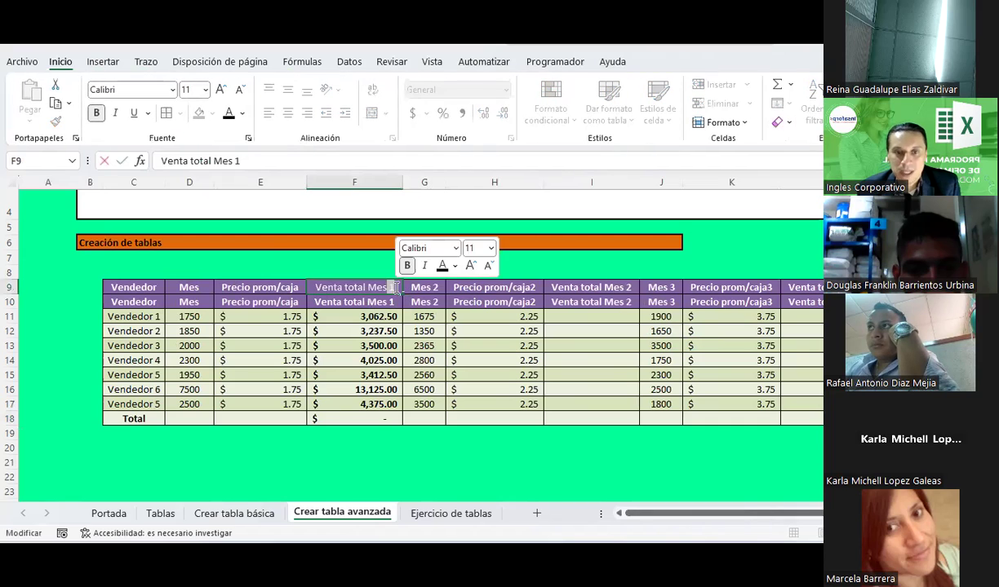
pyautogui.press('BackSpace')
pyautogui.press('Return')
pyautogui.press('Right')
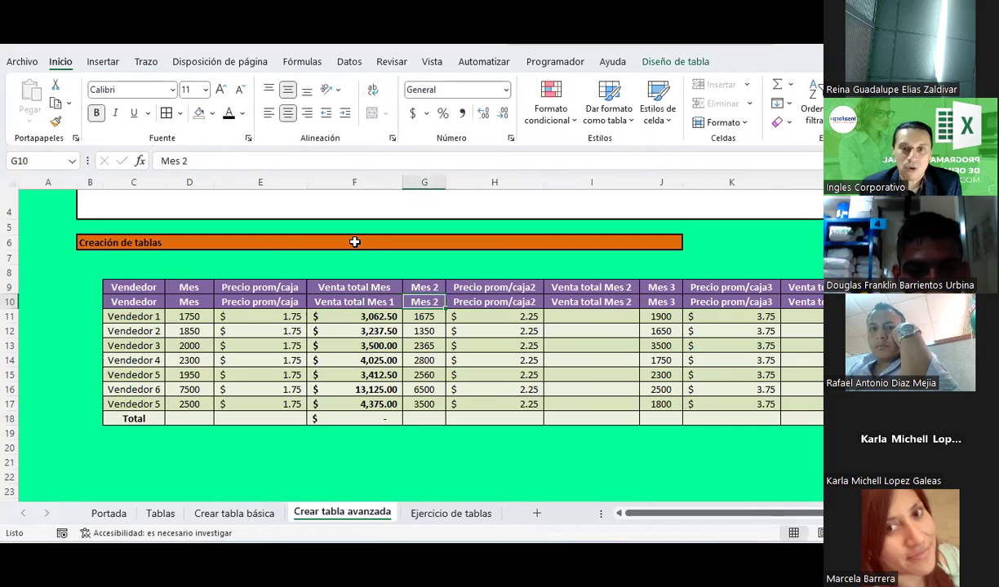
pyautogui.press('Up')
pyautogui.press('Right')
pyautogui.press('F2')
pyautogui.press('BackSpace')
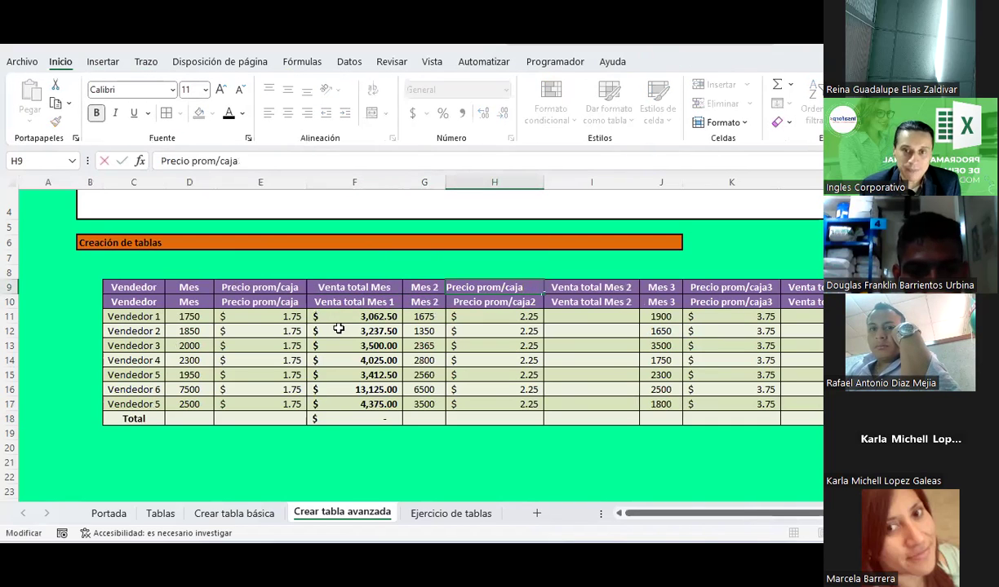
pyautogui.press('Return')
# Remove the month numbers from the month 2 sales heading and both month 3 headings
pyautogui.press('Up')
pyautogui.press('Right')
pyautogui.press('F2')
pyautogui.press('BackSpace')
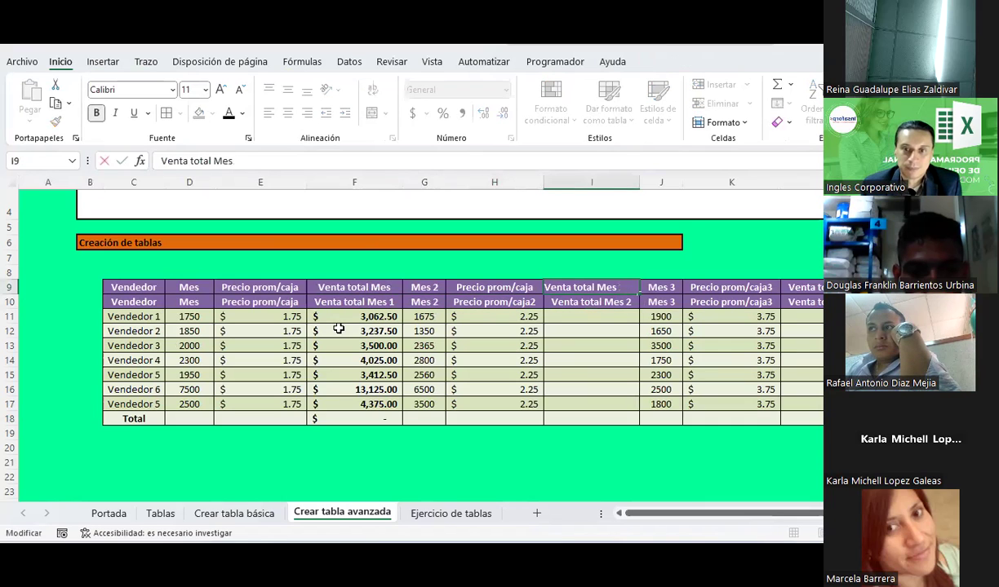
pyautogui.press('Return')
pyautogui.press('Up')
pyautogui.press('Right')
pyautogui.press('Right')
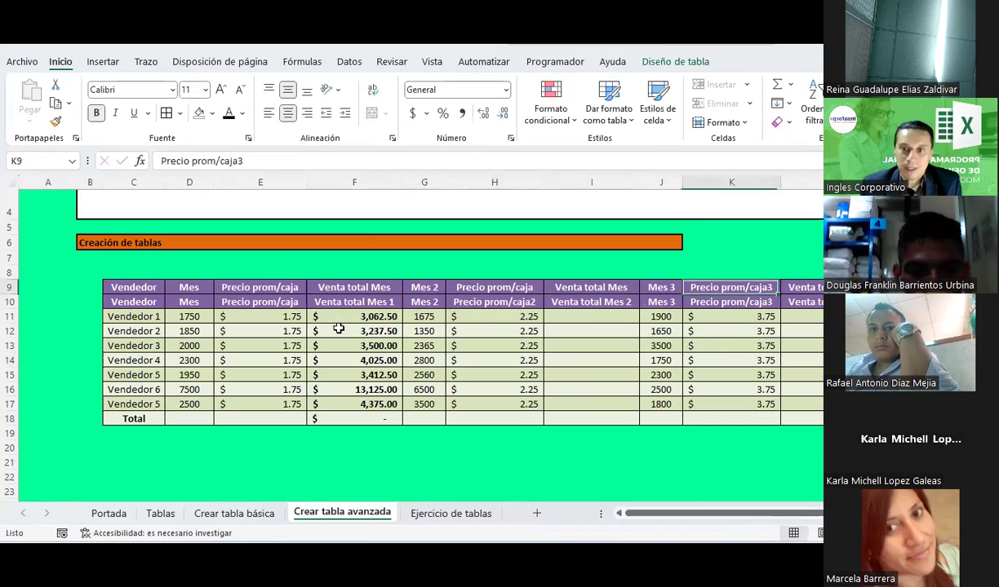
pyautogui.press('F2')
pyautogui.press('BackSpace')
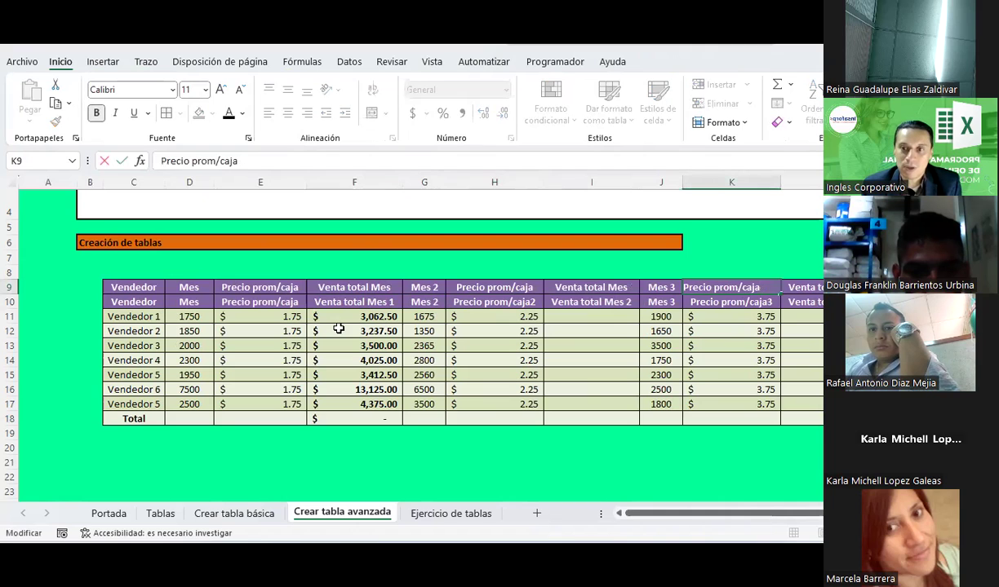
pyautogui.press('Return')
pyautogui.press('Up')
pyautogui.press('Right')
pyautogui.press('F2')
pyautogui.press('Return')
# Remove the 4 from the month 4 'Precio prom/caja' and 'Venta total Mes' headings
pyautogui.press('Right')
pyautogui.press('Right')
pyautogui.press('Up')
pyautogui.press('Right')
pyautogui.press('Left')
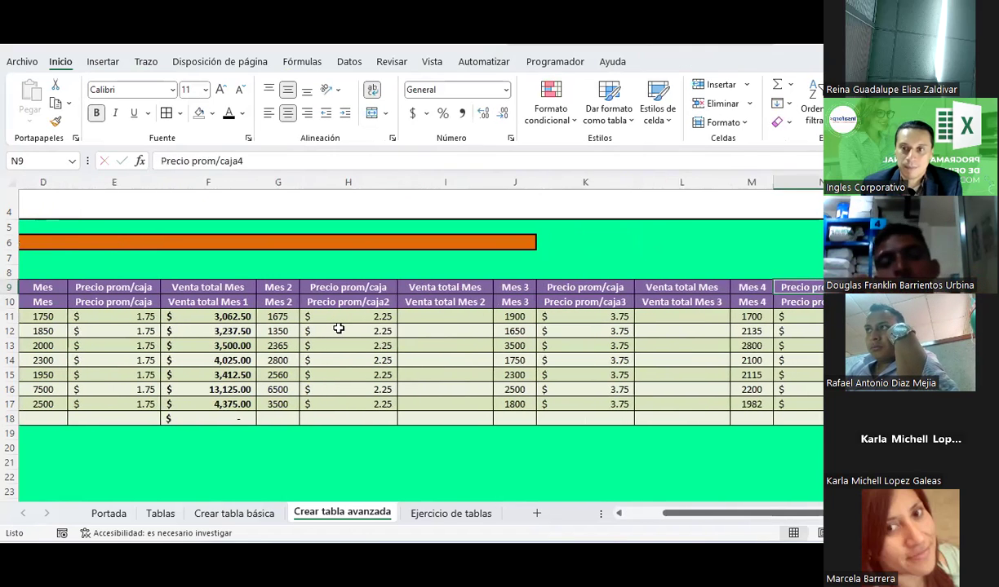
pyautogui.press('F2')
pyautogui.press('BackSpace')
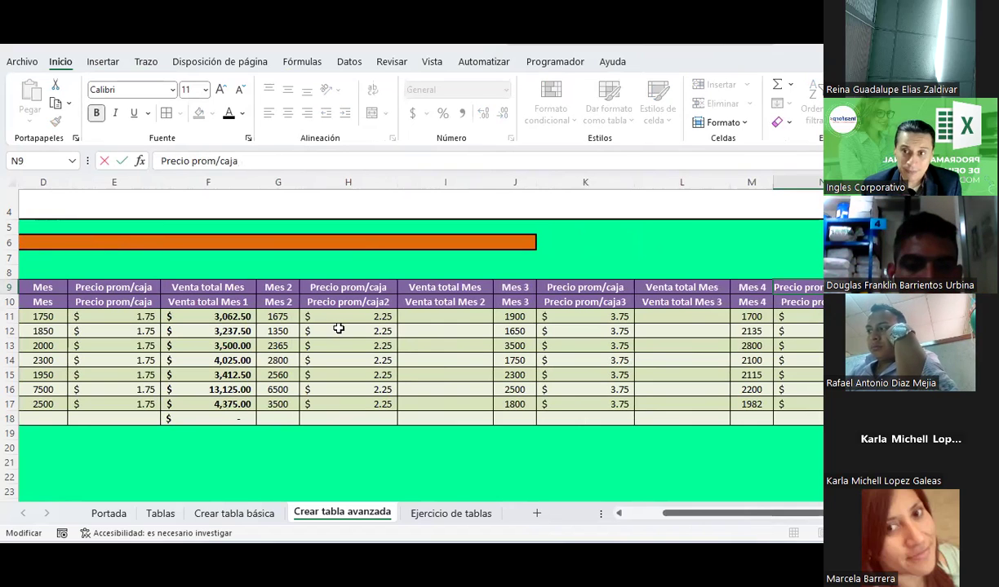
pyautogui.press('Return')
pyautogui.press('Right')
pyautogui.press('Right')
pyautogui.press('Left')
pyautogui.press('Up')
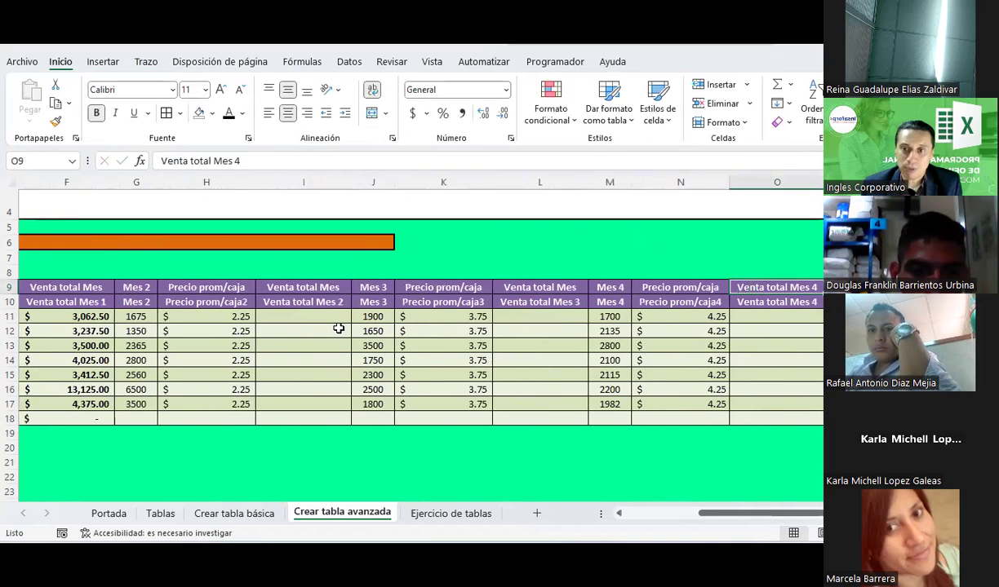
pyautogui.press('F2')
pyautogui.press('BackSpace')
pyautogui.press('BackSpace')
pyautogui.press('Return')
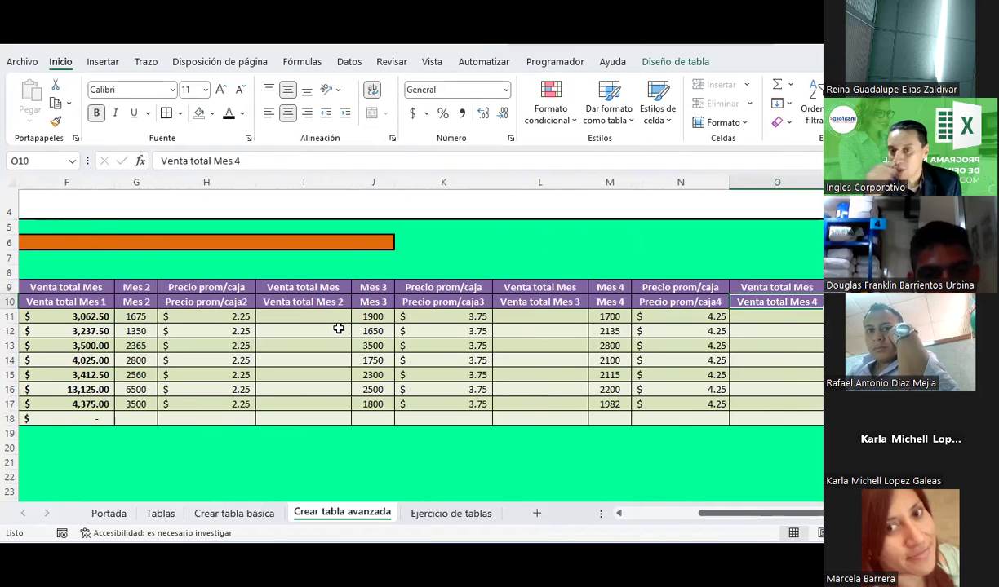
# Rename the row 10 month 1 and 2 headers to M1, PP1, VTM1, M2, PP2 and VTM2
pyautogui.click(642, 514)
pyautogui.click(188, 303)
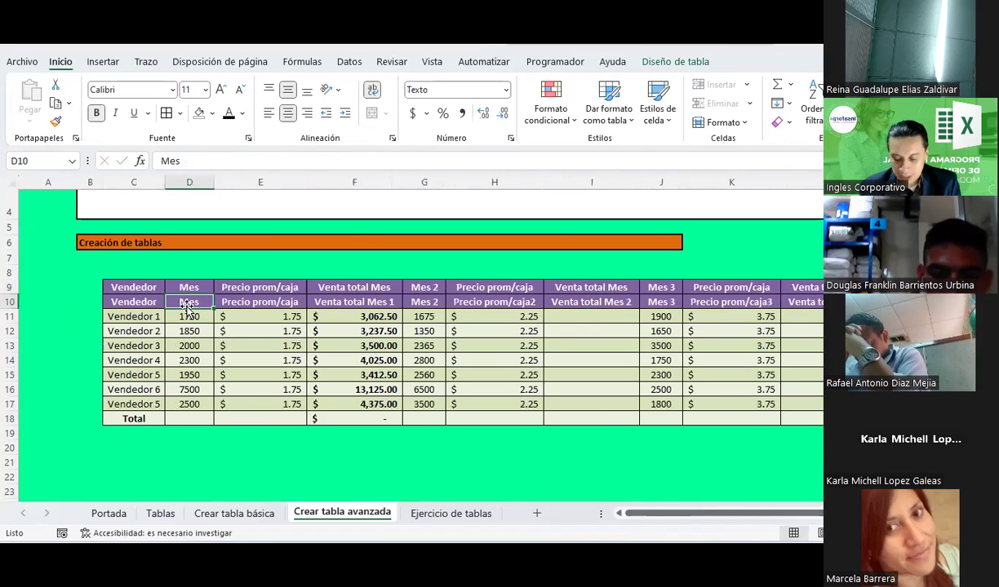
pyautogui.write('m1')
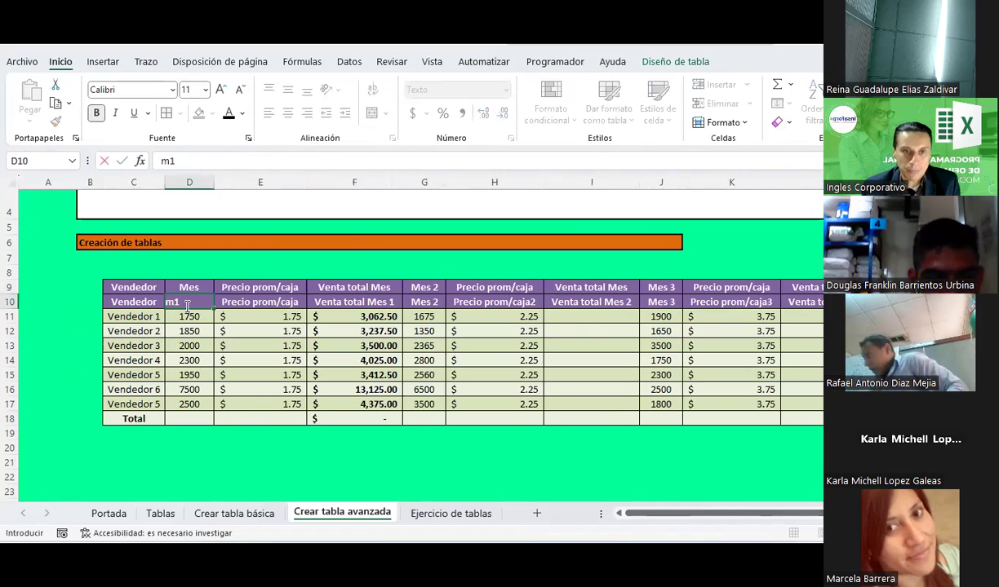
pyautogui.press('BackSpace')
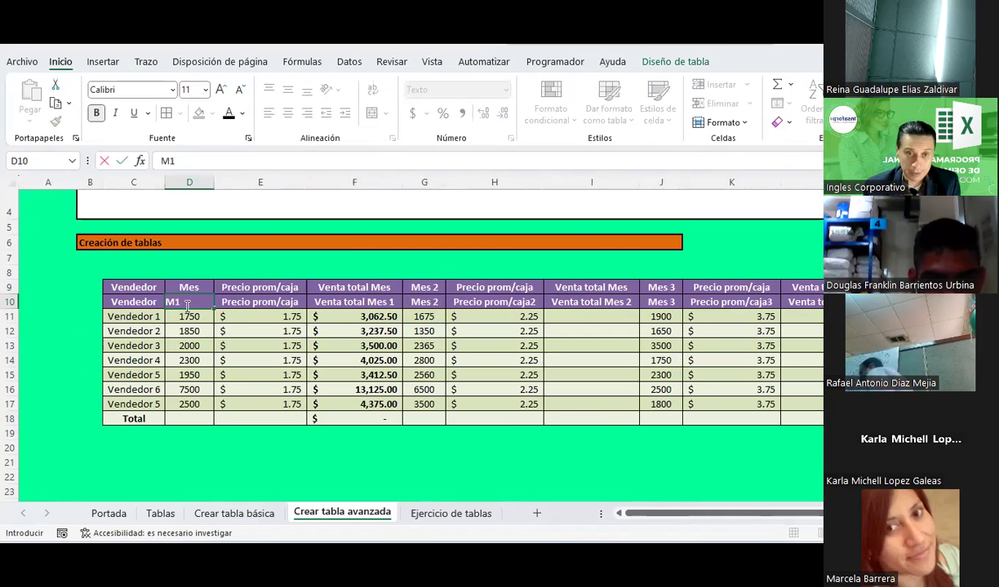
pyautogui.press('Tab')
pyautogui.write('P')
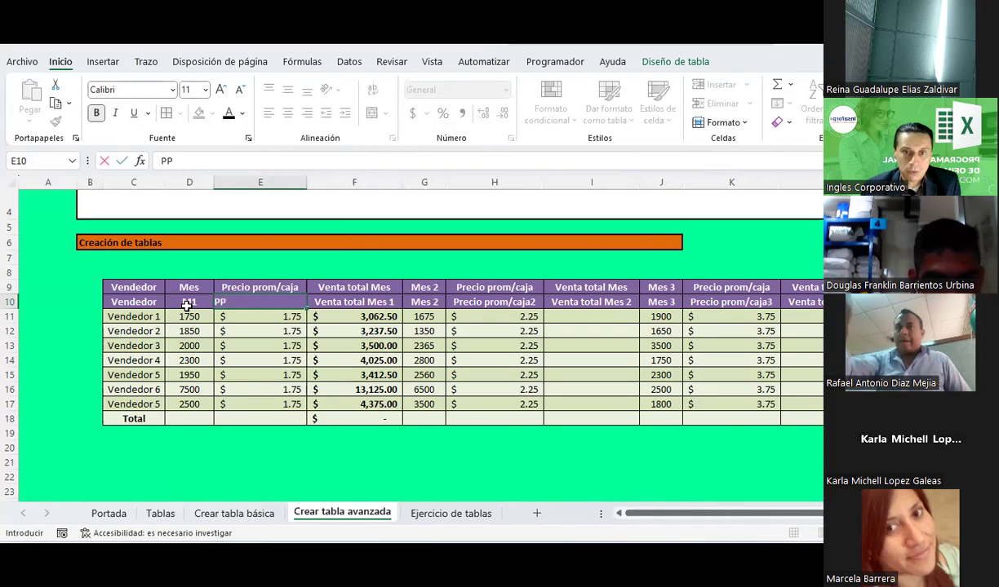
pyautogui.write('1')
pyautogui.press('Tab')
pyautogui.write('VT')
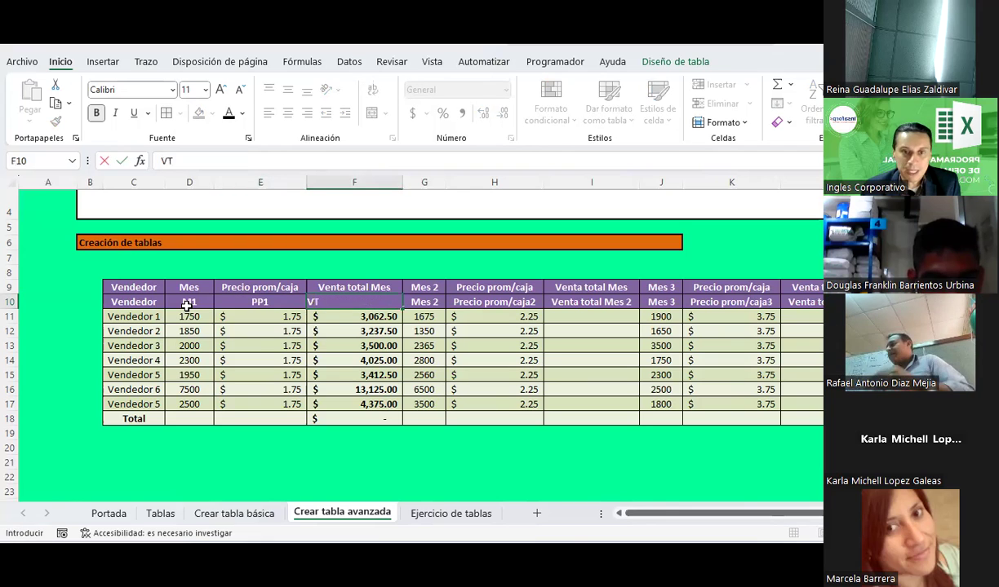
pyautogui.press('Tab')
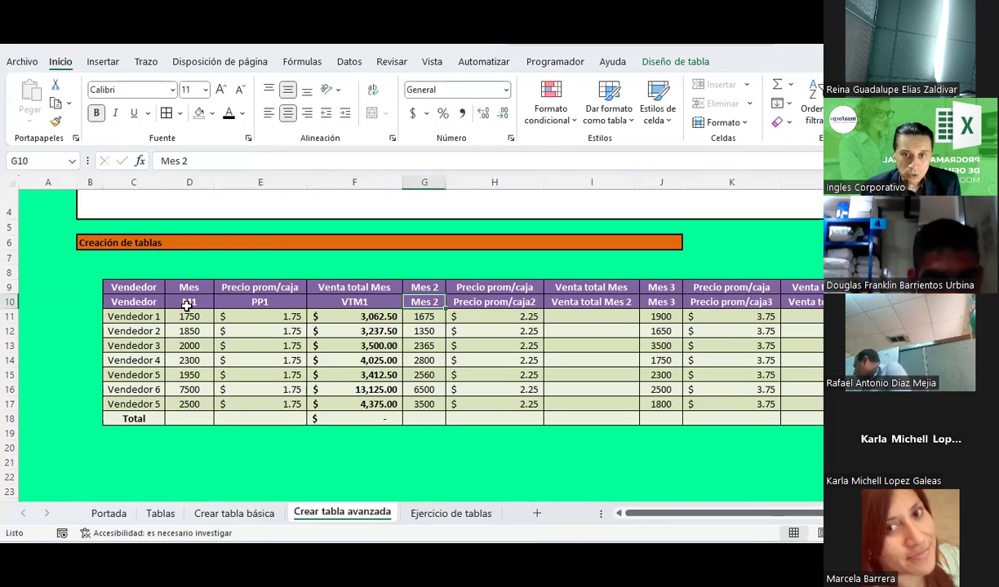
pyautogui.write('M2')
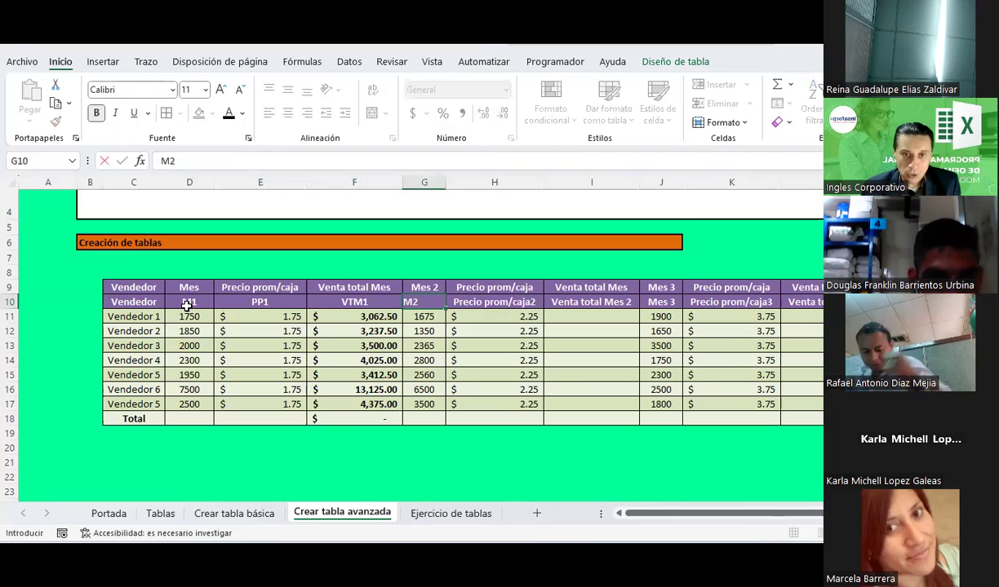
pyautogui.press('Tab')
pyautogui.write('P')
pyautogui.press('Tab')
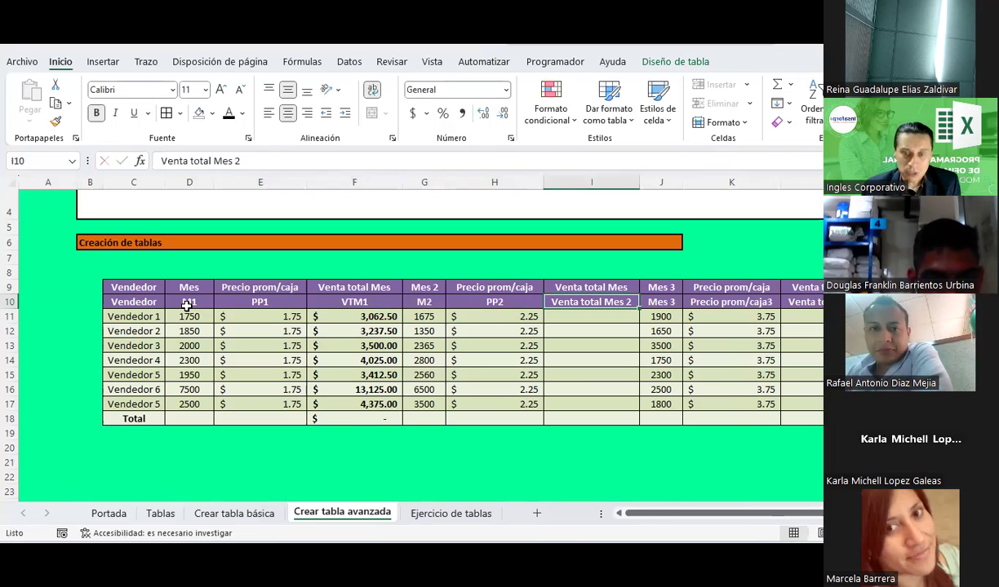
pyautogui.write('V')
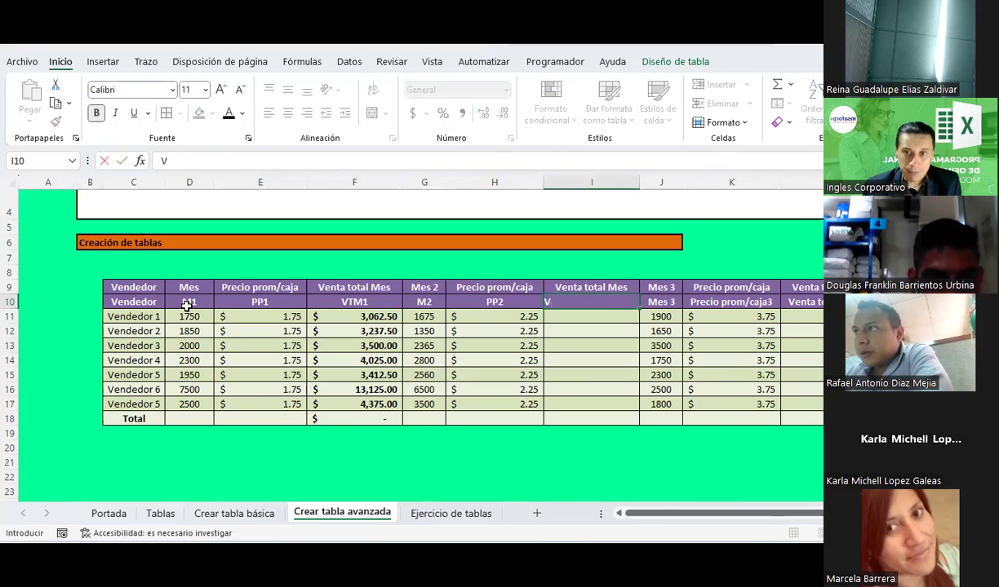
pyautogui.write('TM2')
pyautogui.press('Tab')
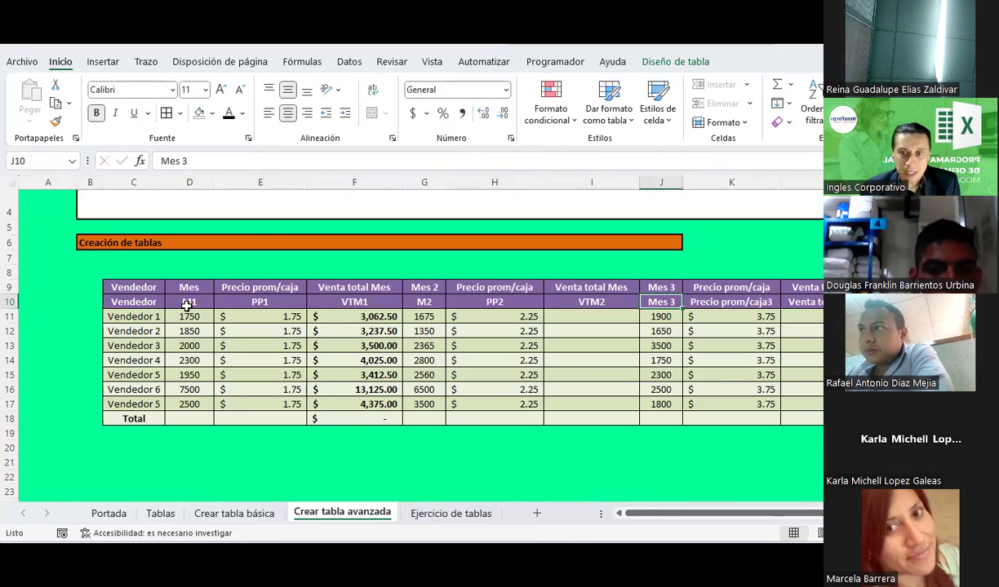
# Rename the month 3 and 4 headers to M3, PP3, VTM3, M4, PP4 and VTM4
pyautogui.write('M3')
pyautogui.press('Tab')
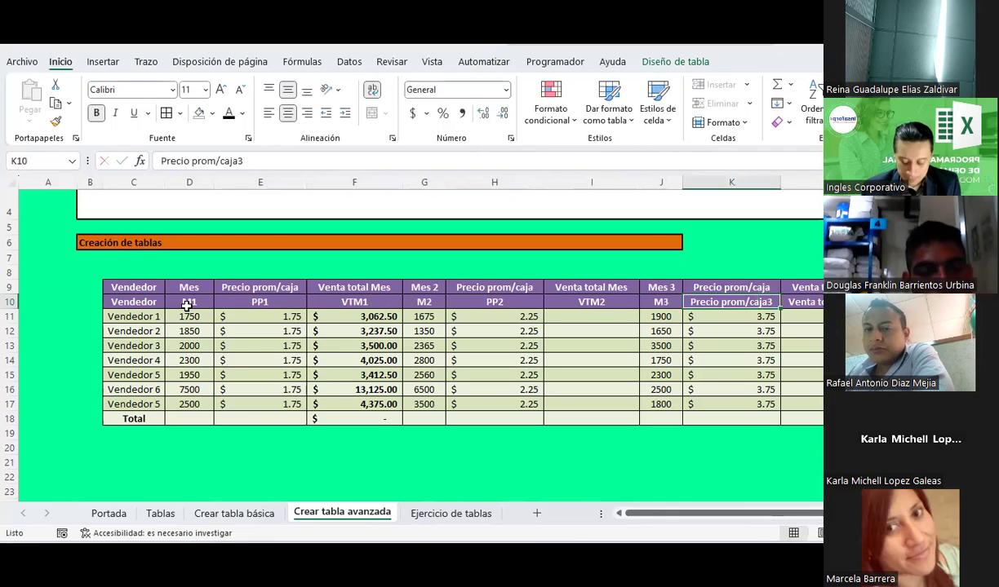
pyautogui.write('PP')
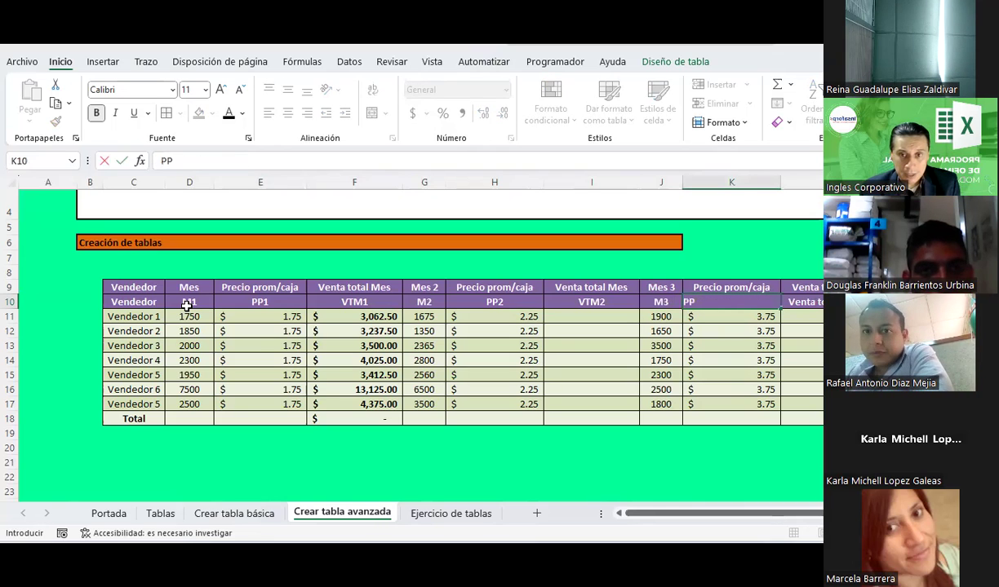
pyautogui.write('3')
pyautogui.press('Tab')
pyautogui.write('VT')
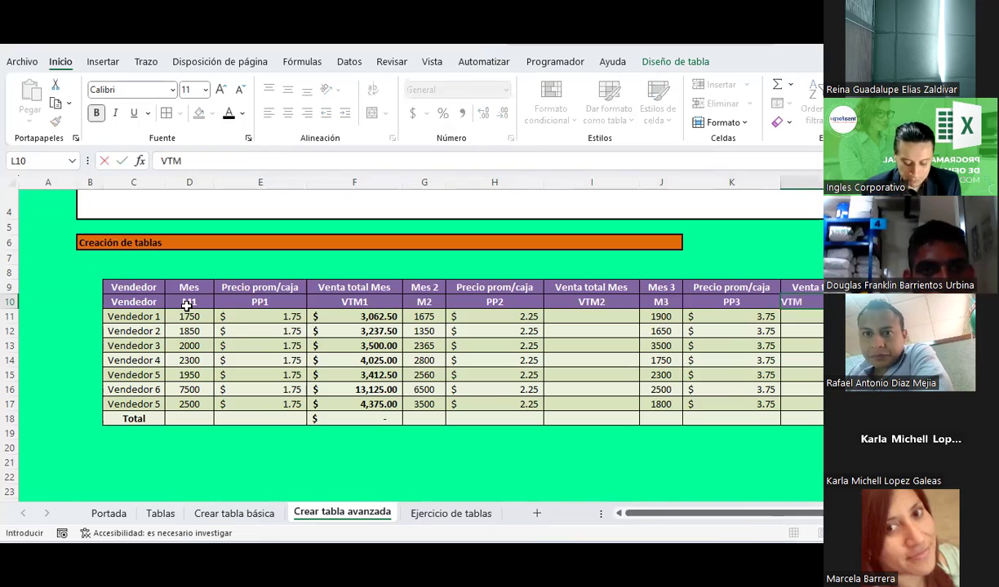
pyautogui.press('Tab')
pyautogui.write('M4')
pyautogui.press('Tab')
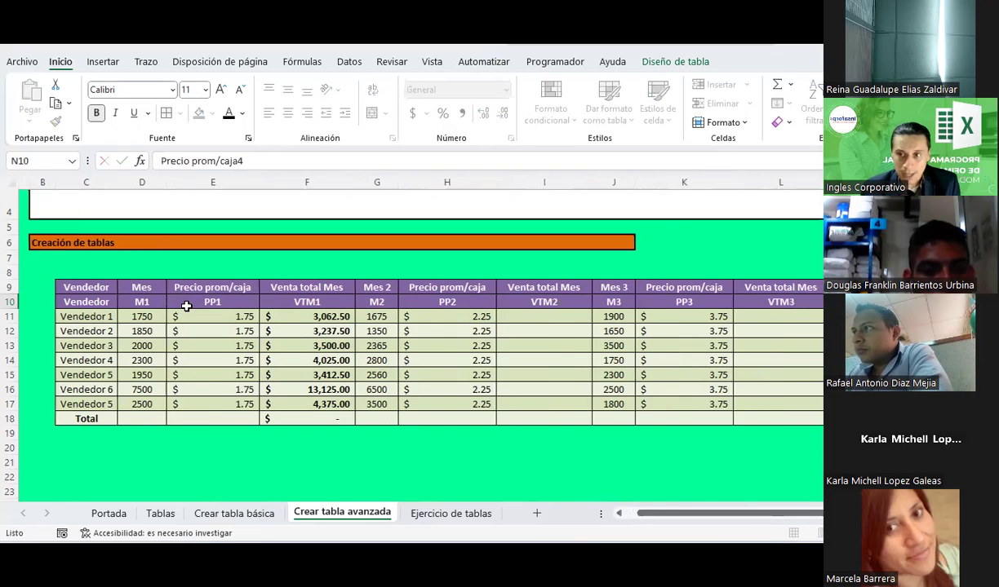
pyautogui.press('Tab')
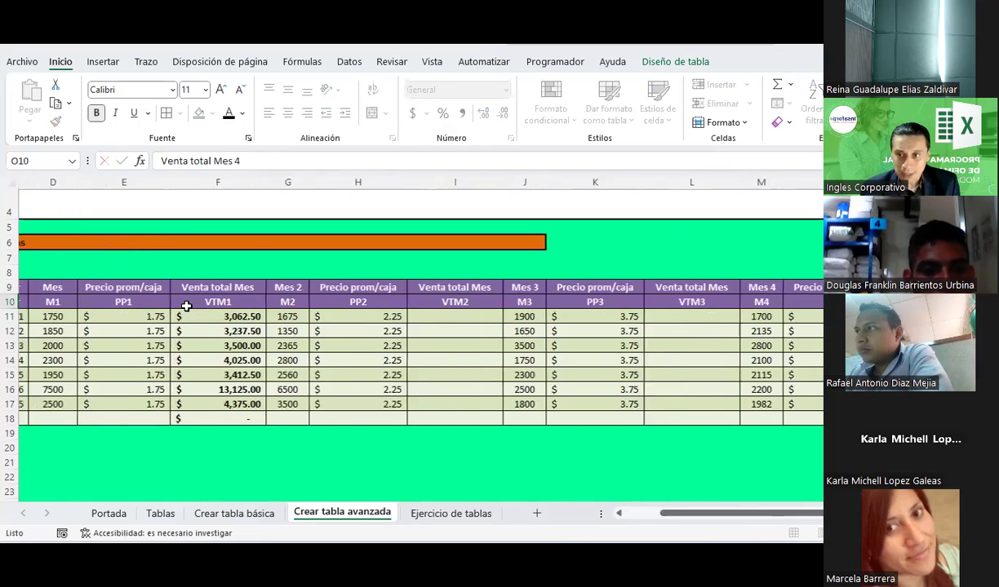
pyautogui.write('VT4')
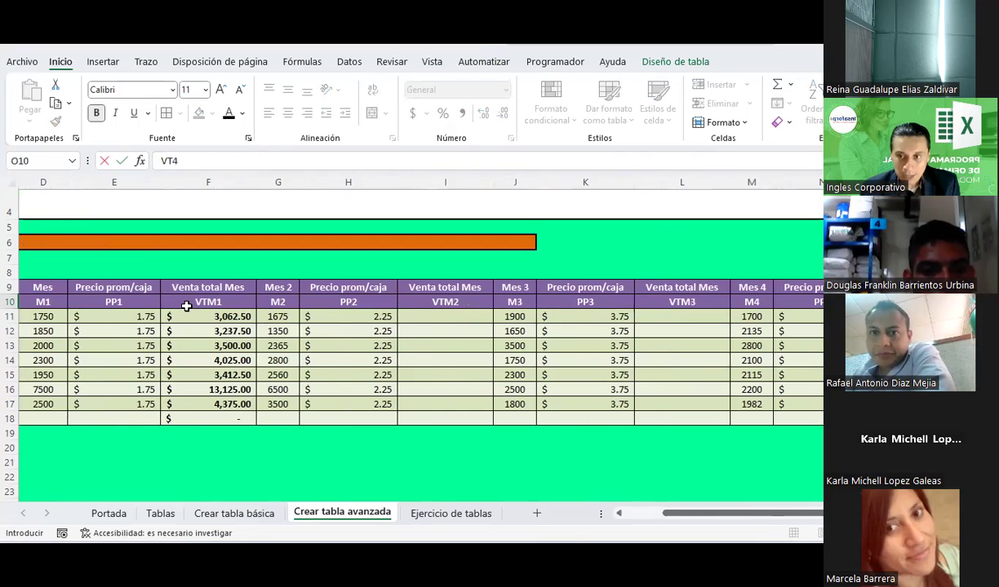
pyautogui.press('Tab')
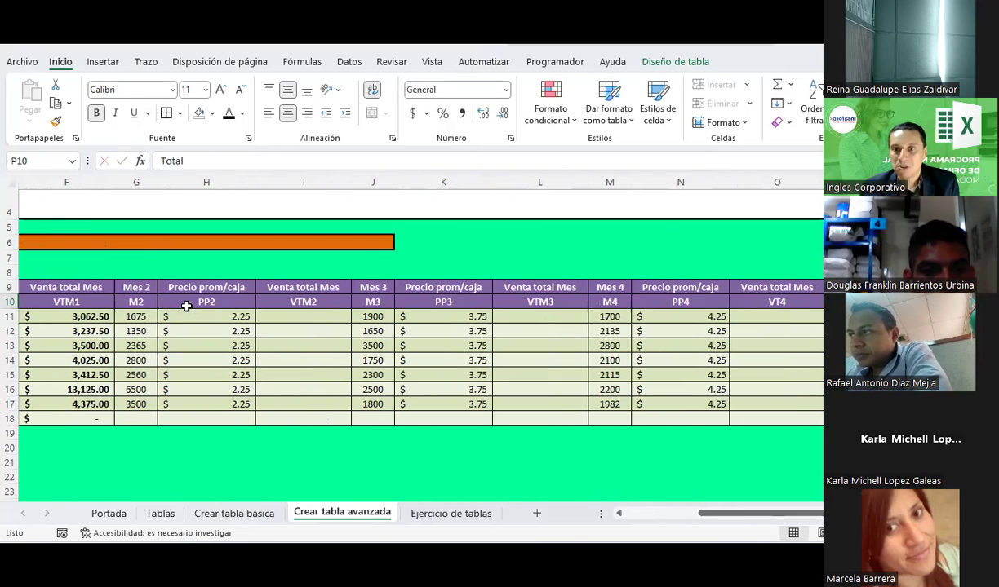
pyautogui.press('Left')
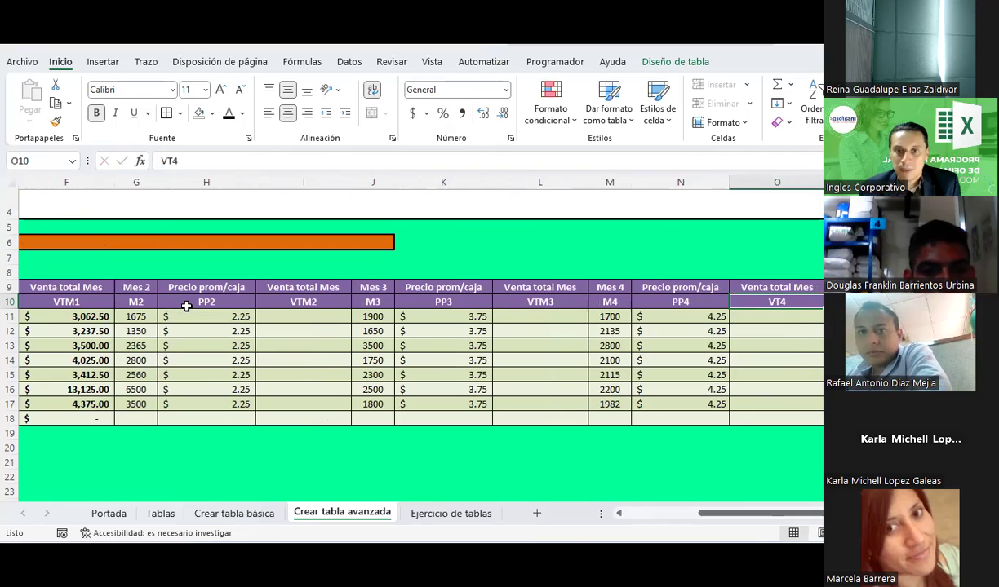
pyautogui.write('VT')
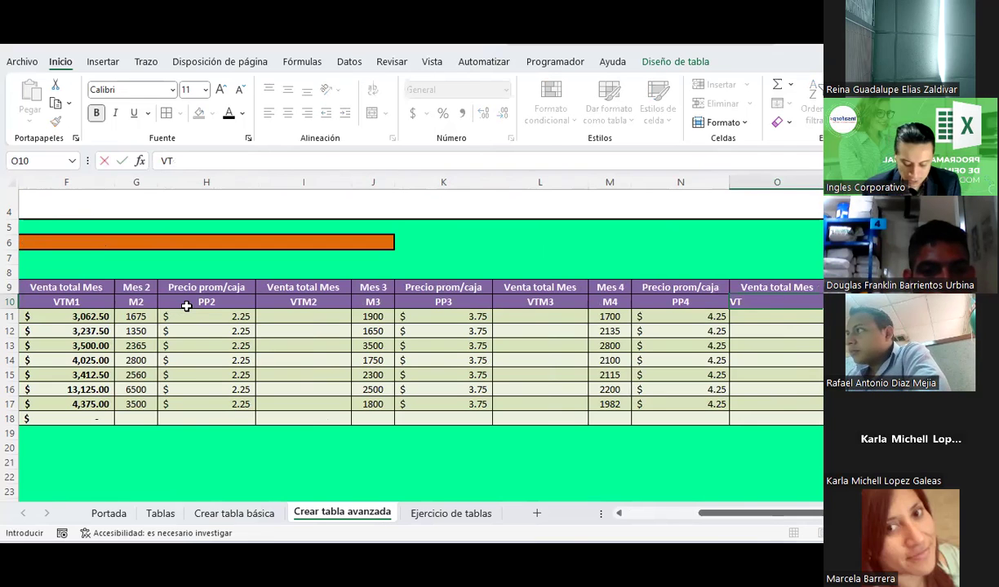
pyautogui.write('M4')
pyautogui.press('Return')
# Move back along row 10 to column A, reviewing the new short names
pyautogui.press('Up')
pyautogui.press('Left')
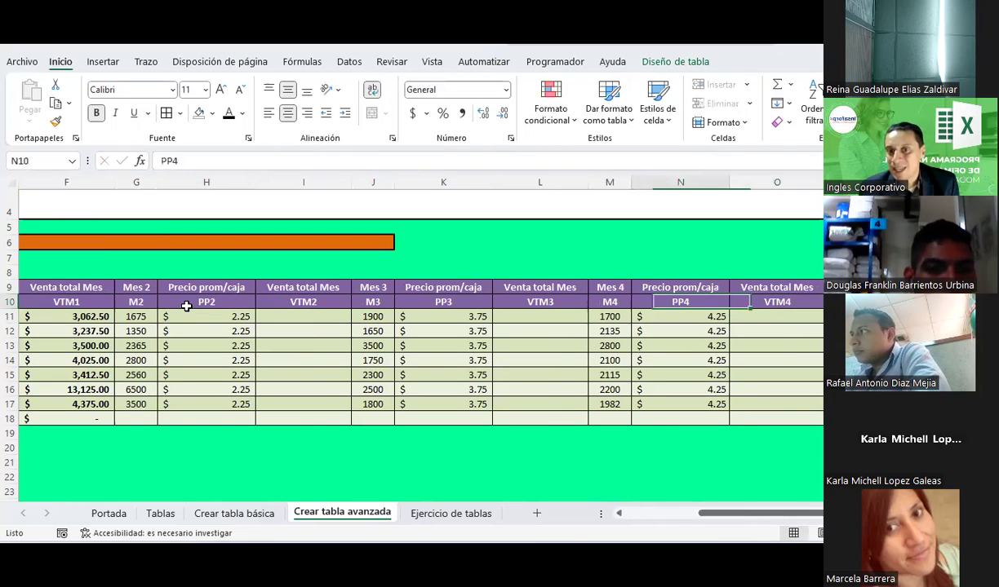
pyautogui.press('Left')
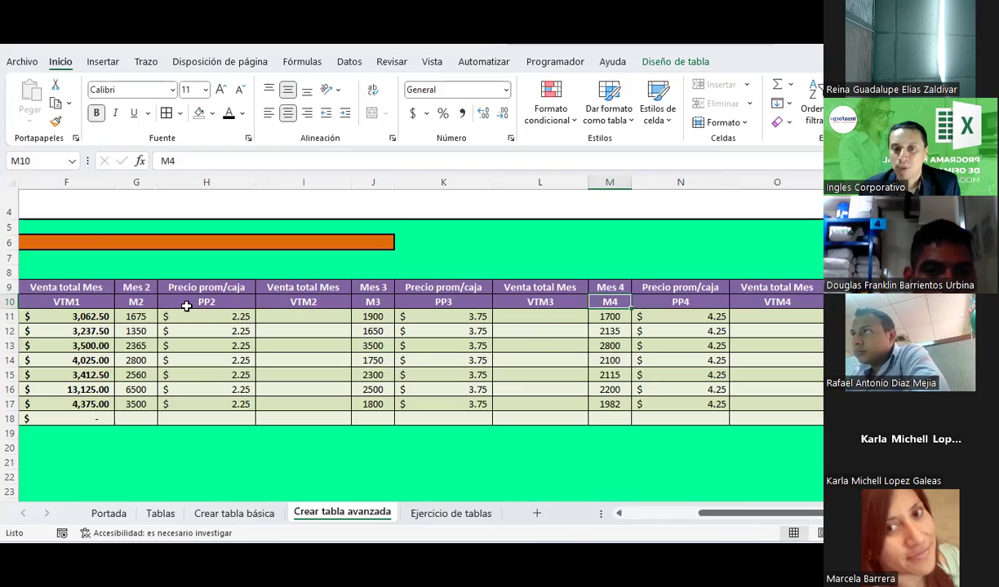
pyautogui.press('Left')
pyautogui.press('Left')
pyautogui.press('Left')
pyautogui.press('Home')
pyautogui.press('Right')
pyautogui.press('Right')
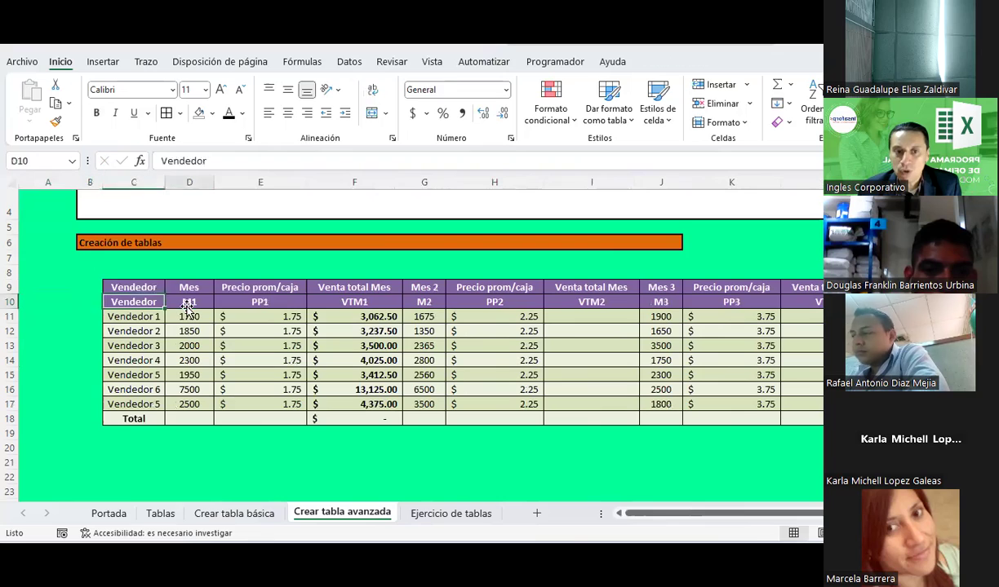
pyautogui.press('Right')
pyautogui.press('Right')
pyautogui.press('Right')
pyautogui.press('Right')
pyautogui.press('Down')
pyautogui.press('Left')
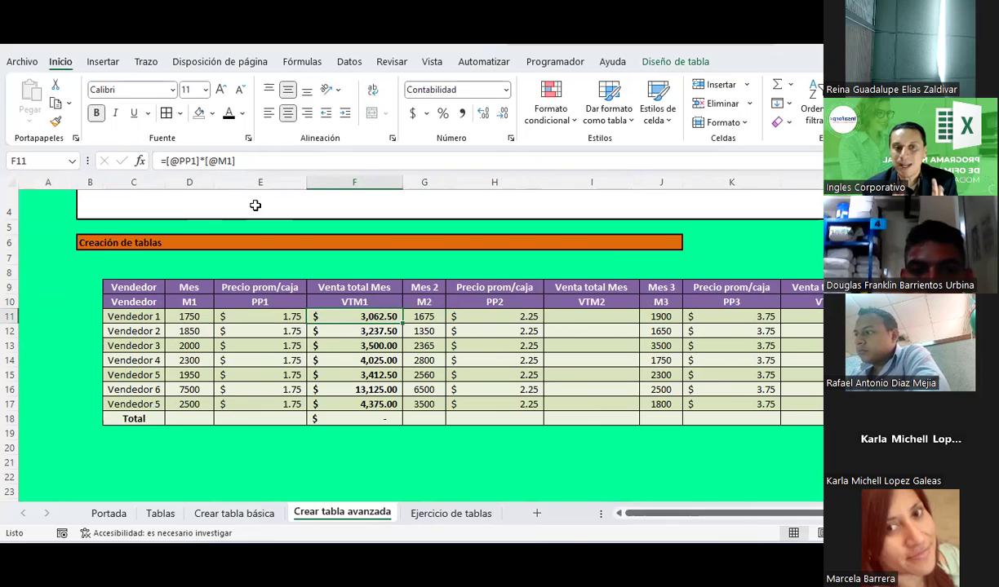
pyautogui.click(12, 302)
pyautogui.rightClick(11, 302)
pyautogui.click(52, 270)
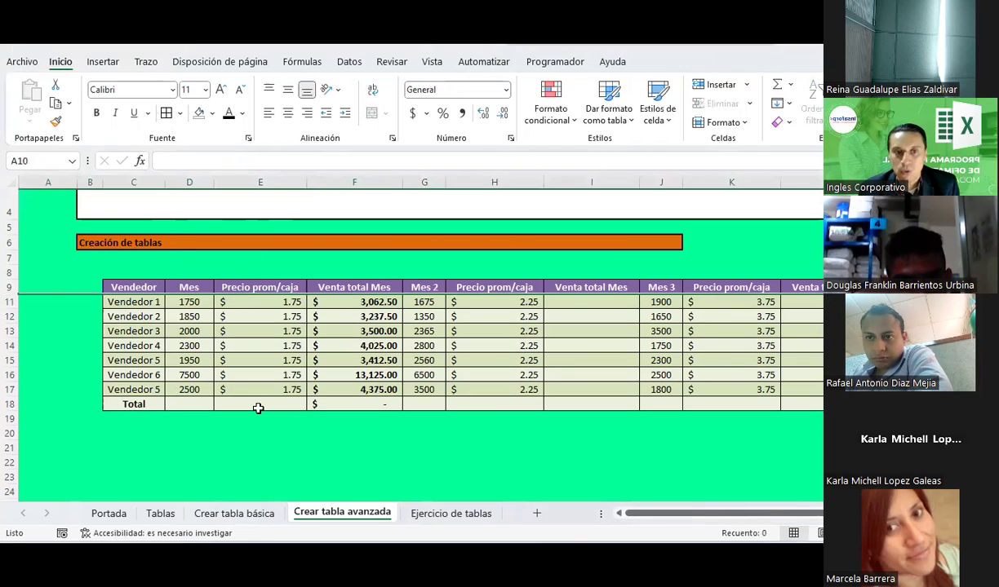
pyautogui.click(259, 418)
pyautogui.click(153, 292)
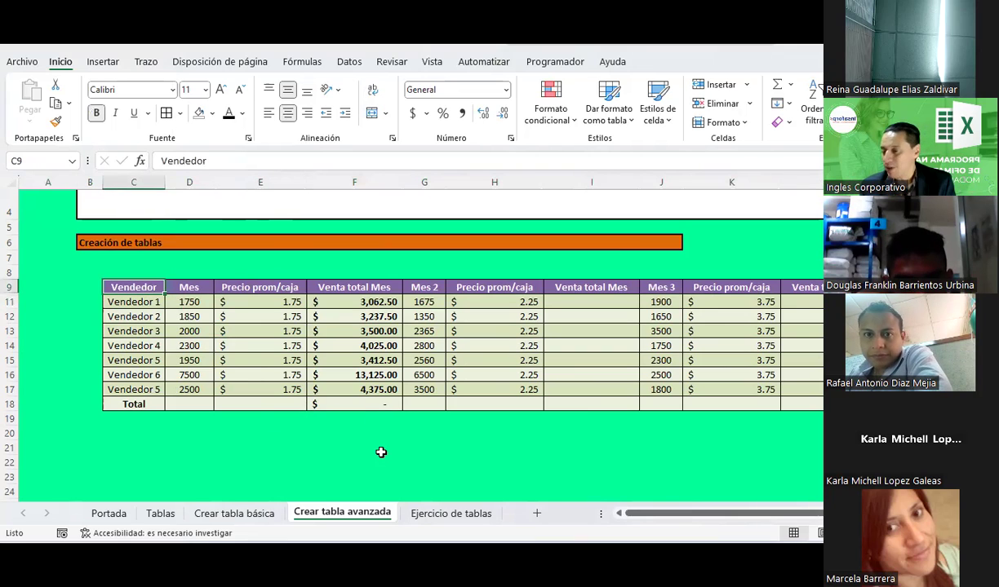
pyautogui.click(10, 292)
pyautogui.moveTo(10, 293); pyautogui.dragTo(13, 306)
pyautogui.rightClick(13, 306)
pyautogui.click(67, 287)
pyautogui.click(222, 303)
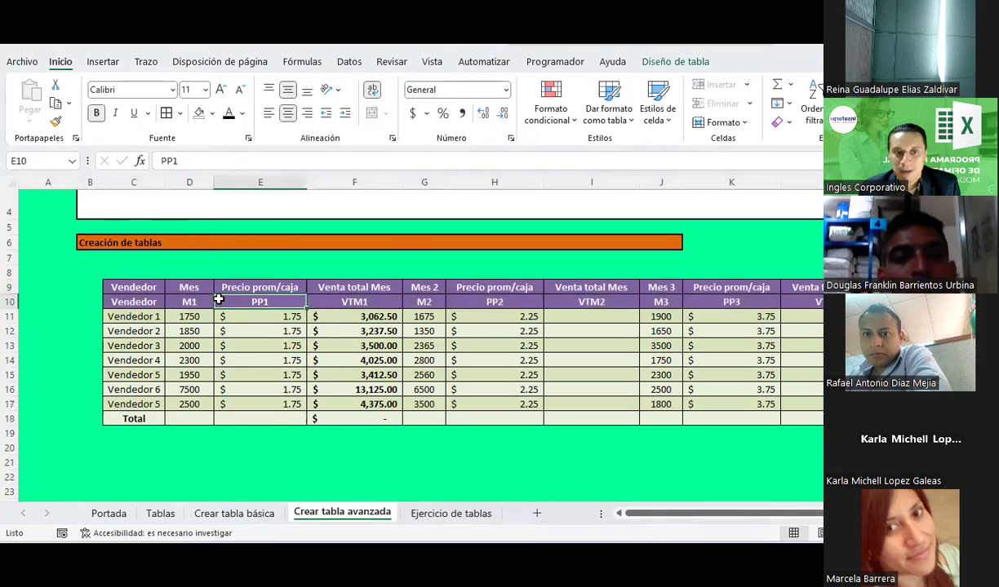
pyautogui.click(188, 301)
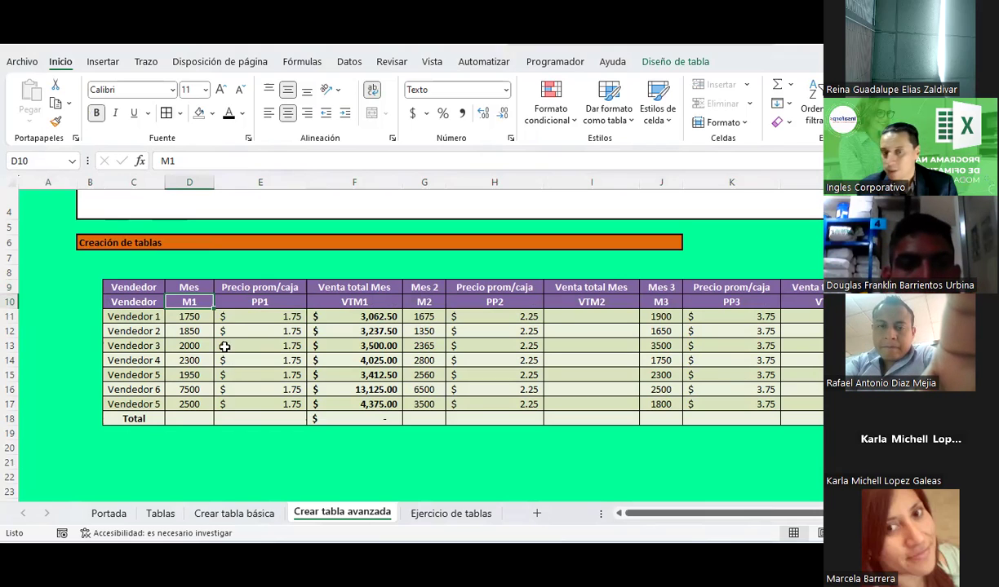
pyautogui.moveTo(138, 288); pyautogui.dragTo(820, 287)
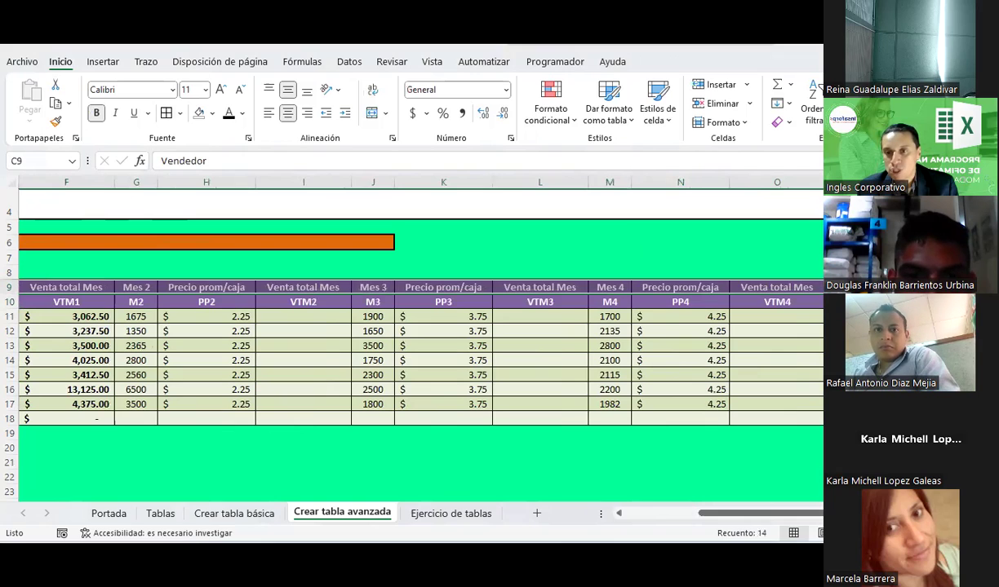
pyautogui.moveTo(735, 317); pyautogui.dragTo(463, 312)
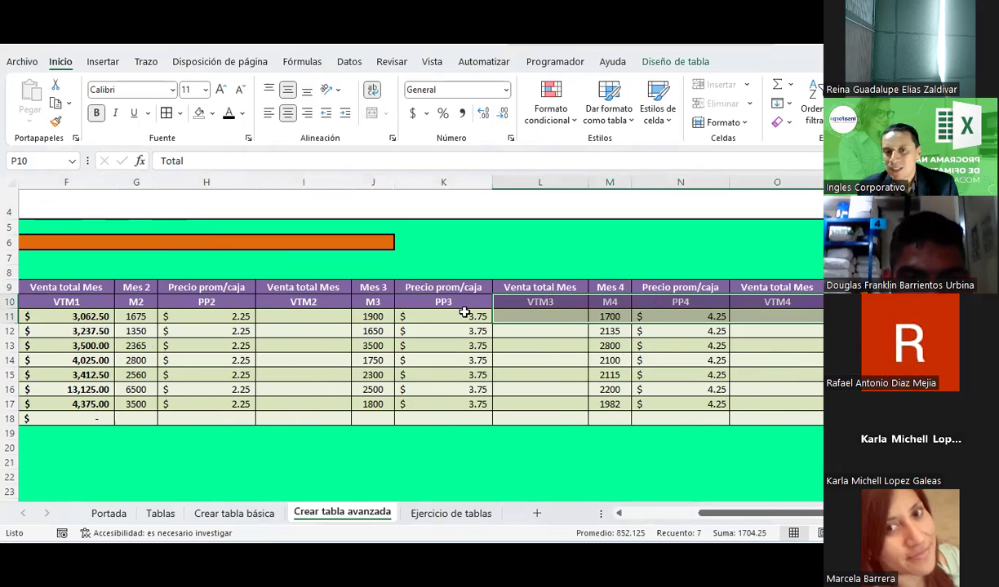
pyautogui.click(779, 285)
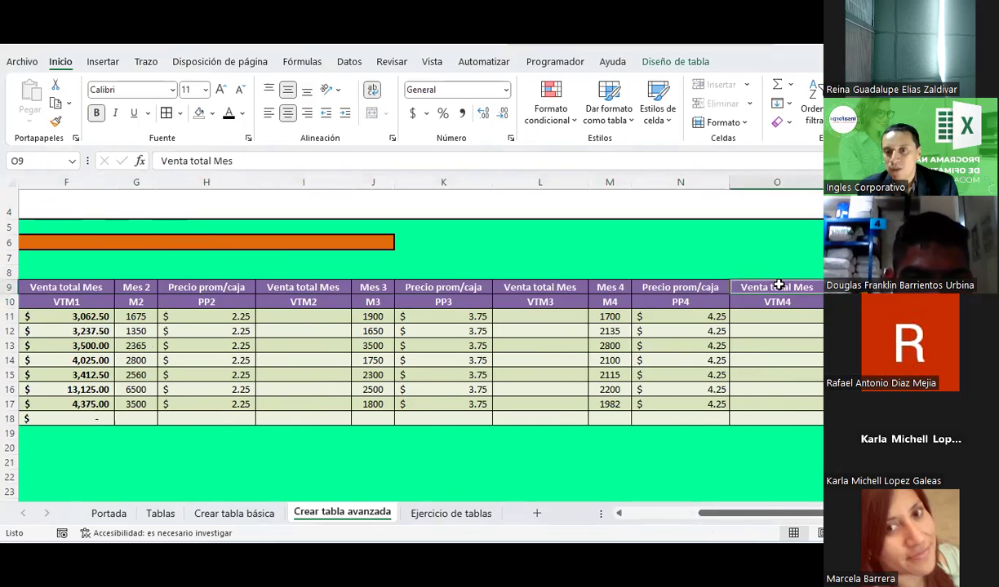
pyautogui.click(666, 288)
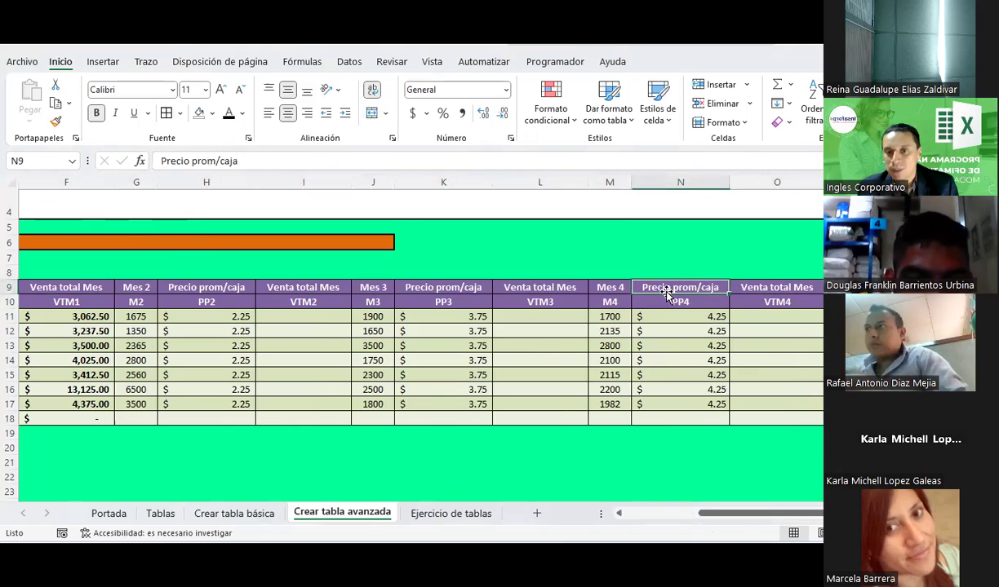
pyautogui.click(538, 288)
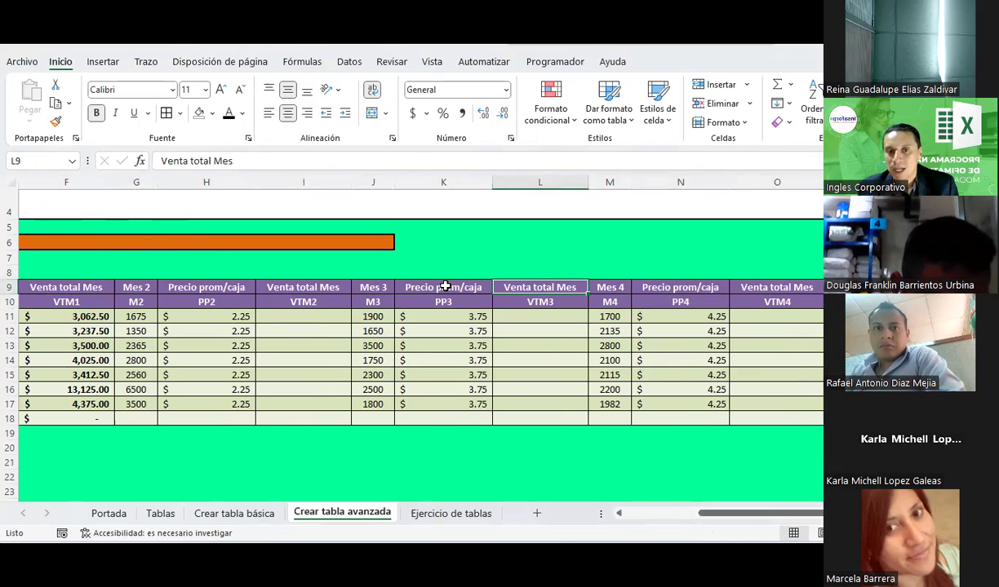
pyautogui.moveTo(776, 301)
pyautogui.mouseDown()
pyautogui.moveTo(5, 287)
pyautogui.moveTo(104, 303)
pyautogui.moveTo(83, 304)
pyautogui.mouseUp()
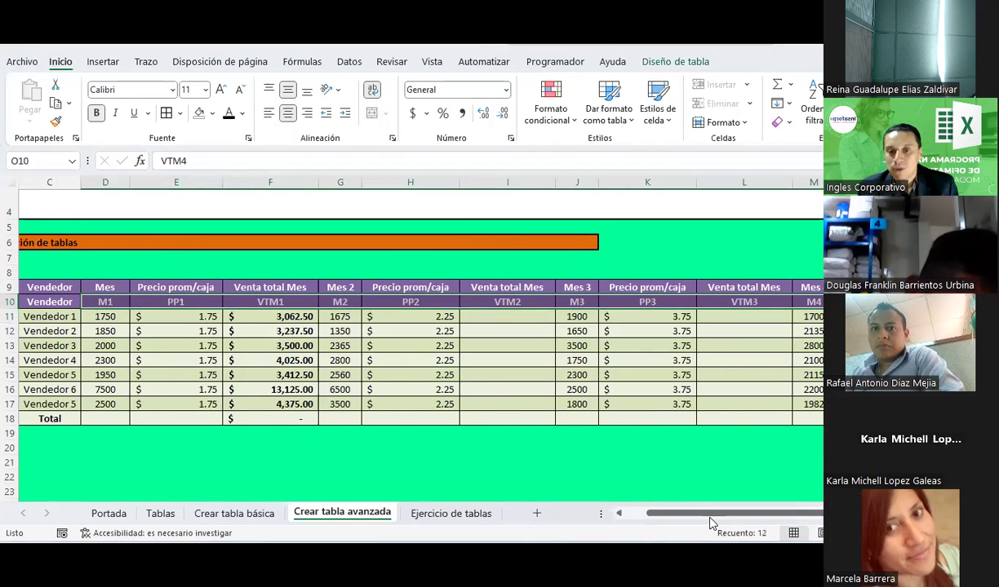
pyautogui.moveTo(710, 517); pyautogui.dragTo(696, 517)
pyautogui.click(509, 415)
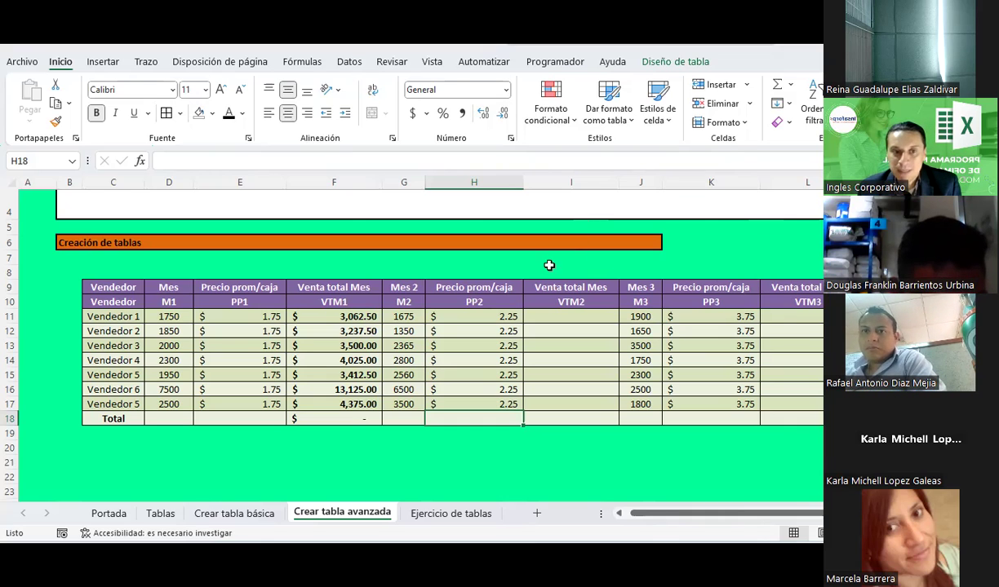
pyautogui.click(325, 360)
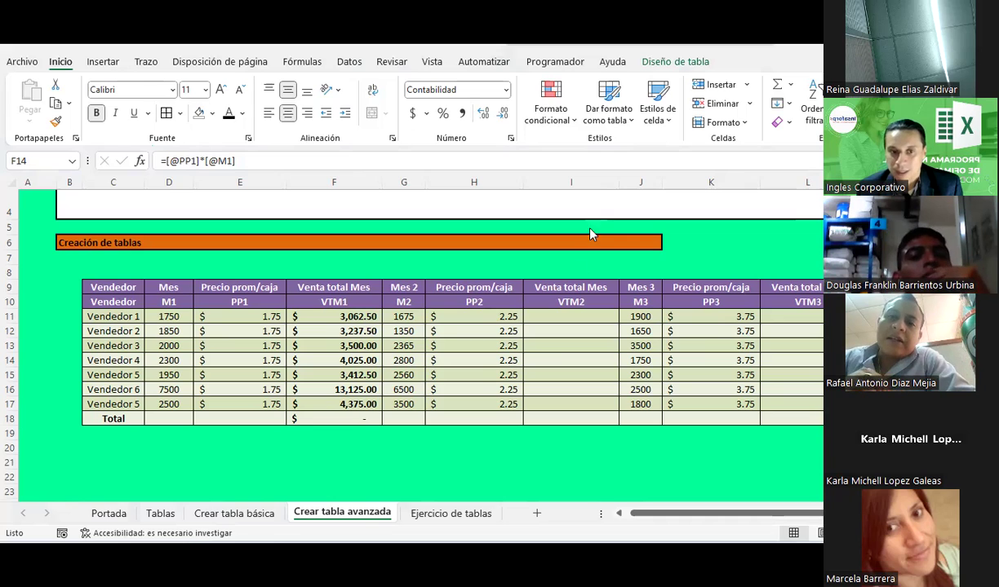
pyautogui.click(168, 302)
pyautogui.click(204, 302)
pyautogui.click(363, 301)
pyautogui.click(403, 302)
pyautogui.click(473, 303)
pyautogui.click(558, 302)
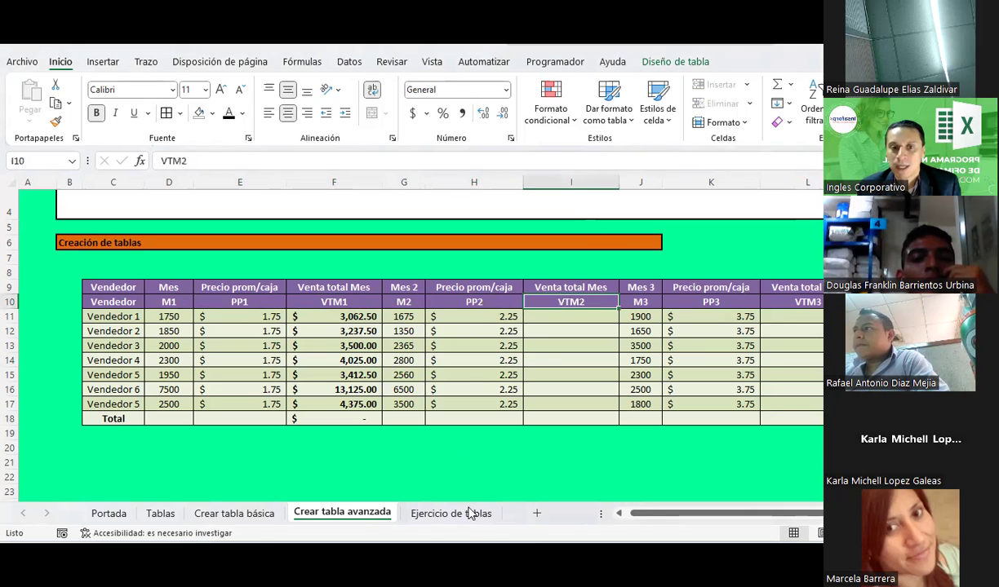
pyautogui.click(444, 450)
pyautogui.scroll(-1, 208, 383)
pyautogui.scroll(-1, 212, 374)
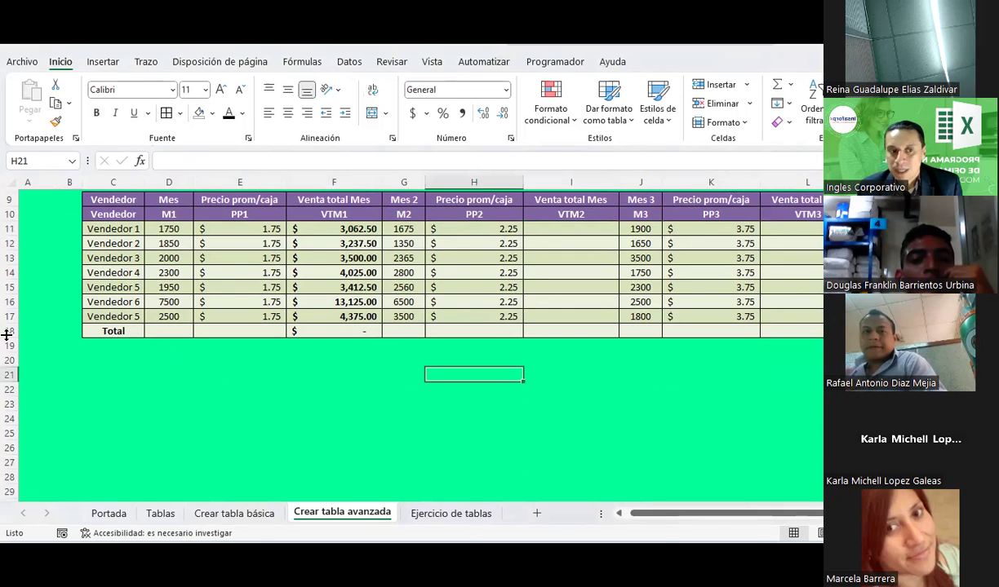
# Delete the Total row 18 from below the table
pyautogui.click(9, 331)
pyautogui.rightClick(10, 330)
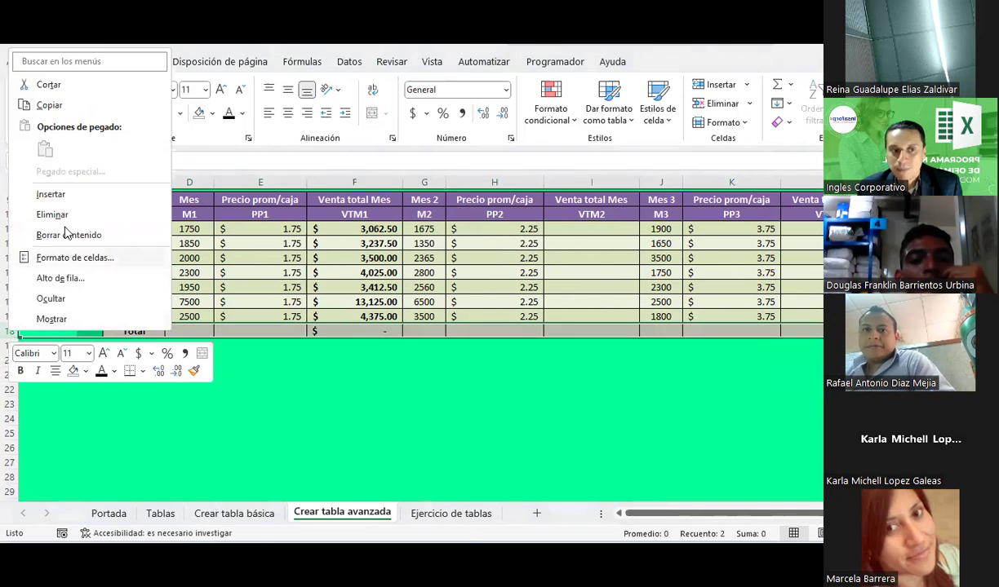
pyautogui.click(59, 216)
pyautogui.click(271, 388)
pyautogui.scroll(2, 239, 352)
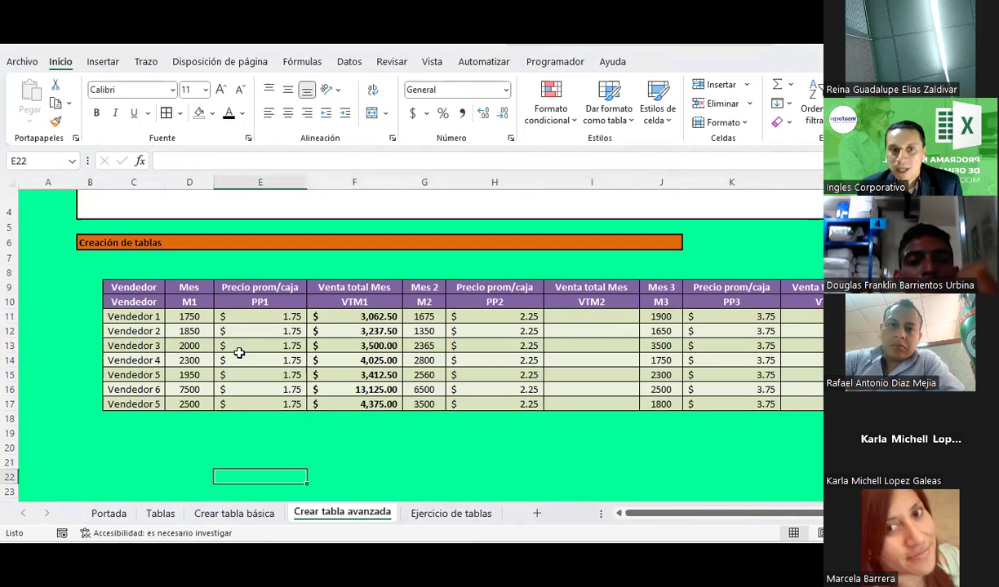
pyautogui.moveTo(131, 301)
pyautogui.mouseDown()
pyautogui.moveTo(785, 354)
pyautogui.moveTo(786, 404)
pyautogui.mouseUp()
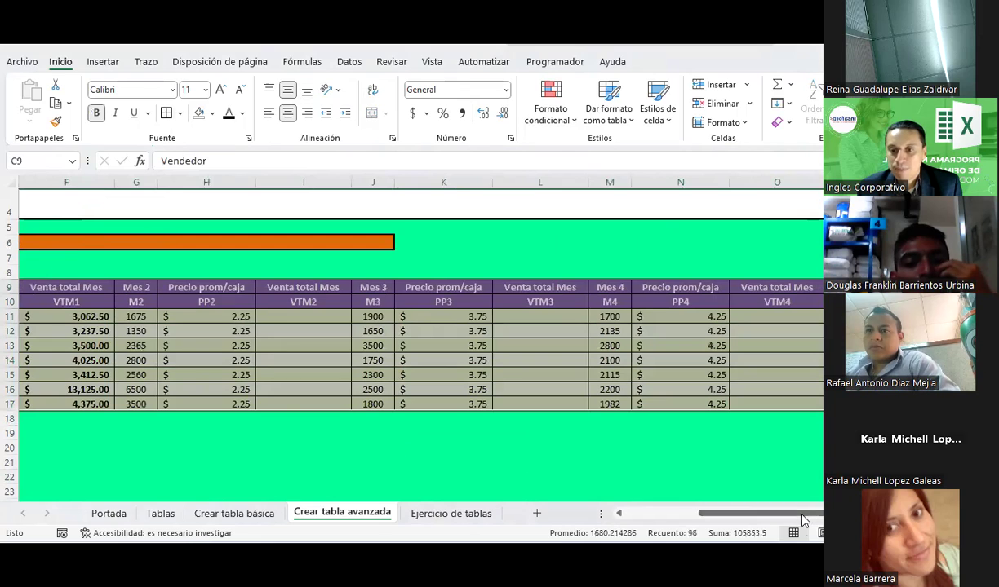
pyautogui.moveTo(766, 513); pyautogui.dragTo(680, 513)
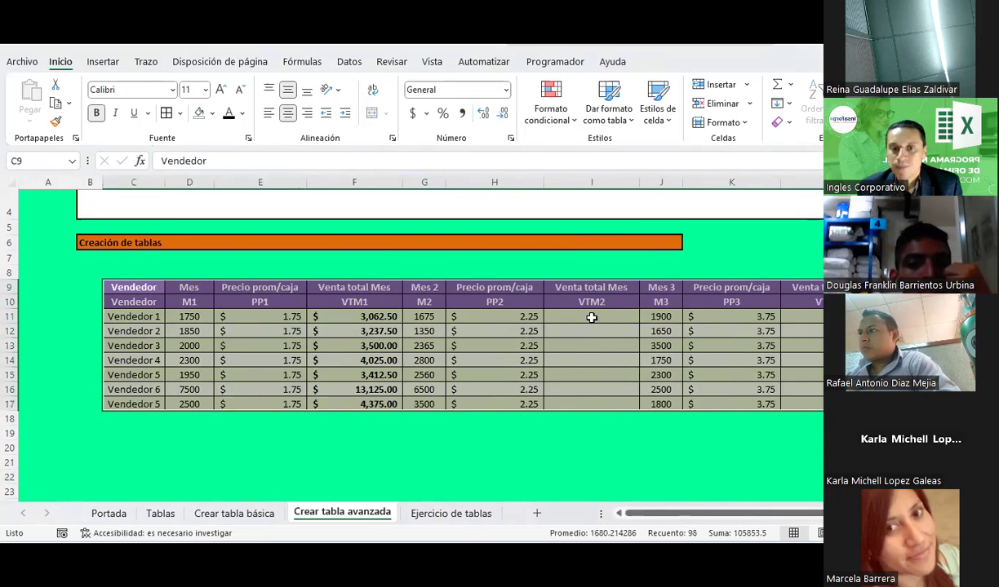
pyautogui.click(590, 315)
pyautogui.write('=')
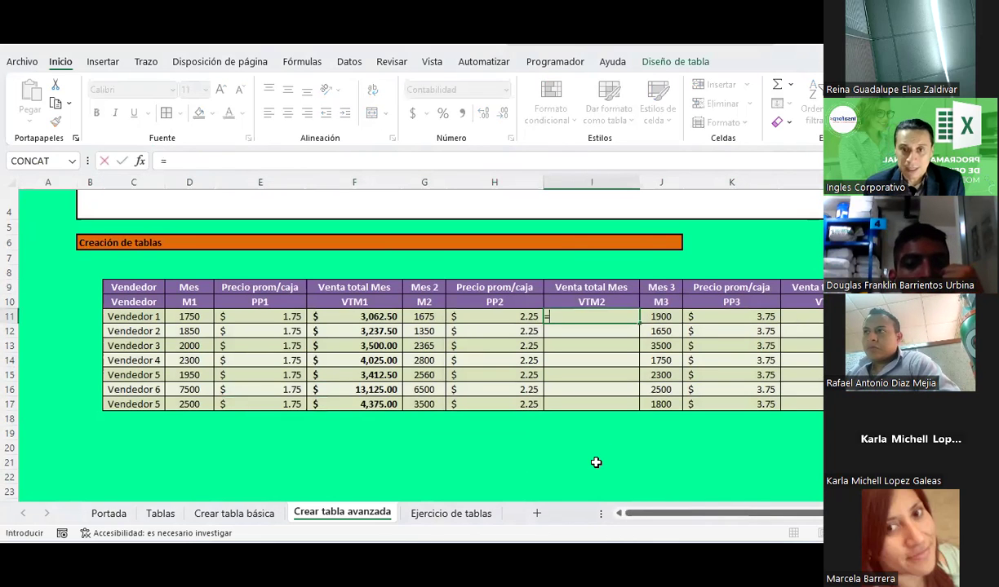
pyautogui.click(433, 316)
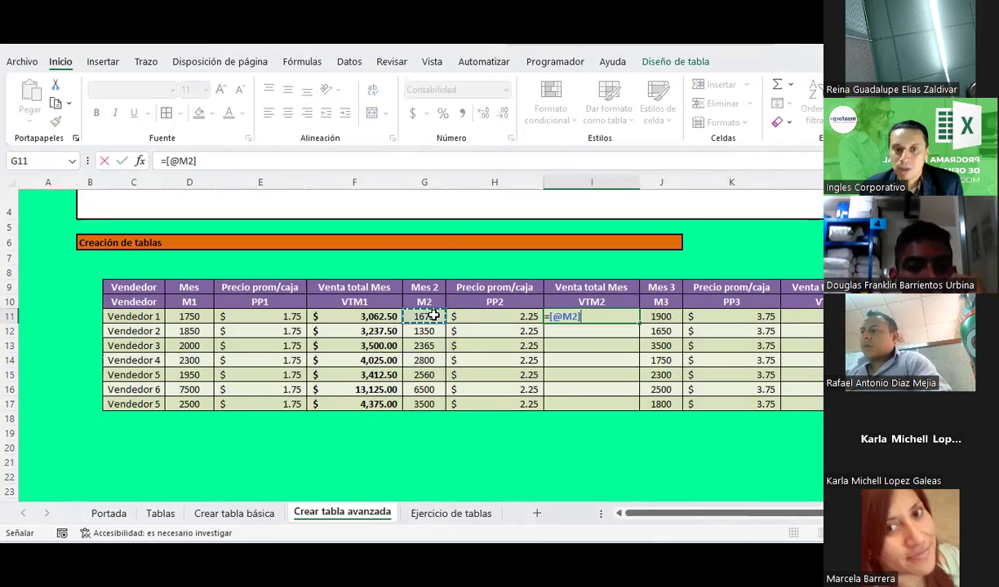
pyautogui.write('*')
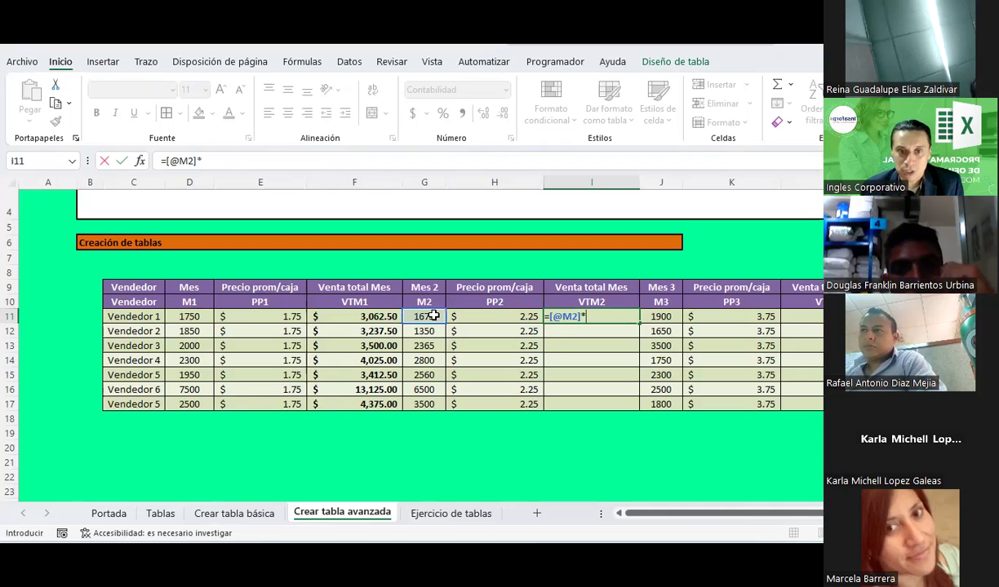
pyautogui.click(498, 316)
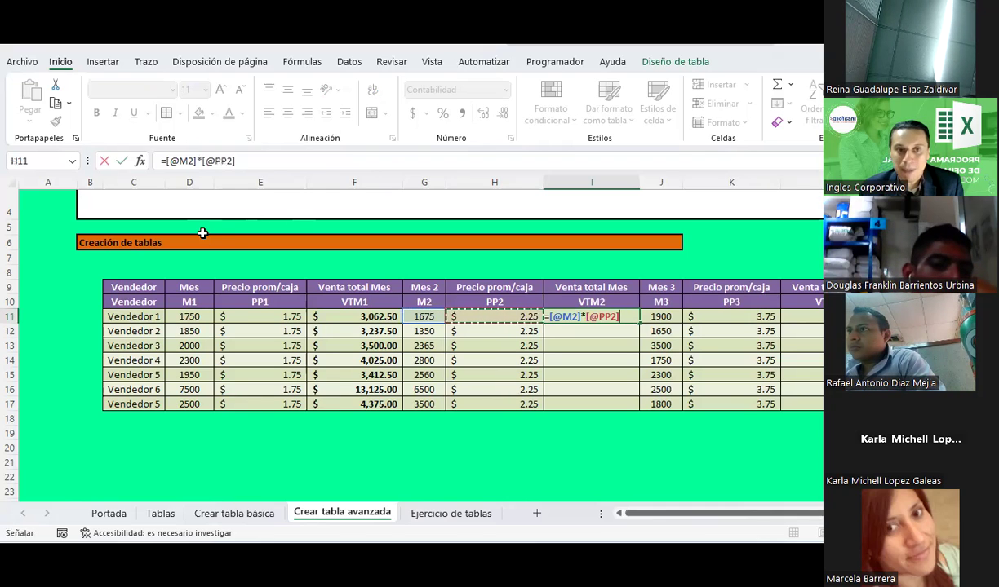
pyautogui.press('Return')
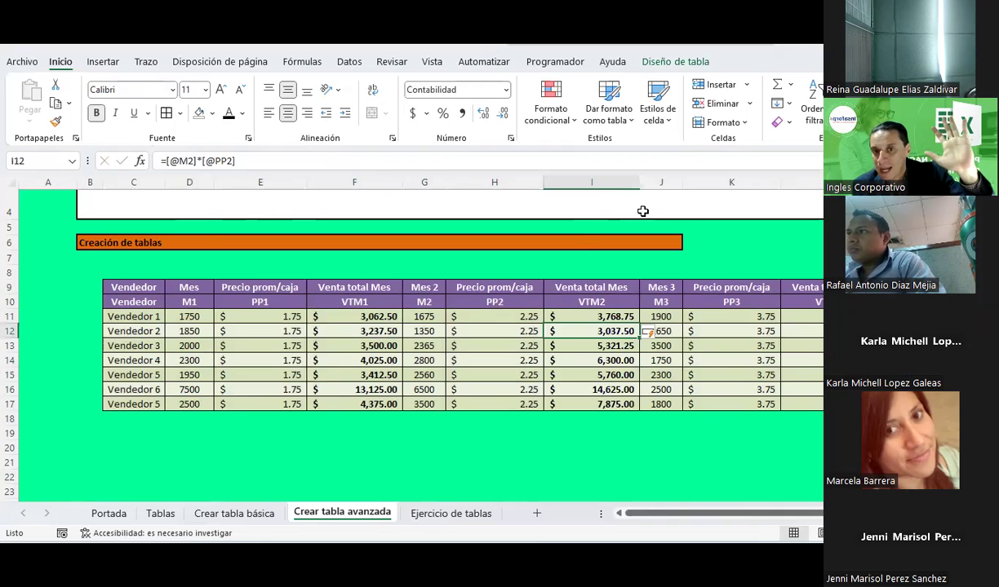
pyautogui.doubleClick(639, 182)
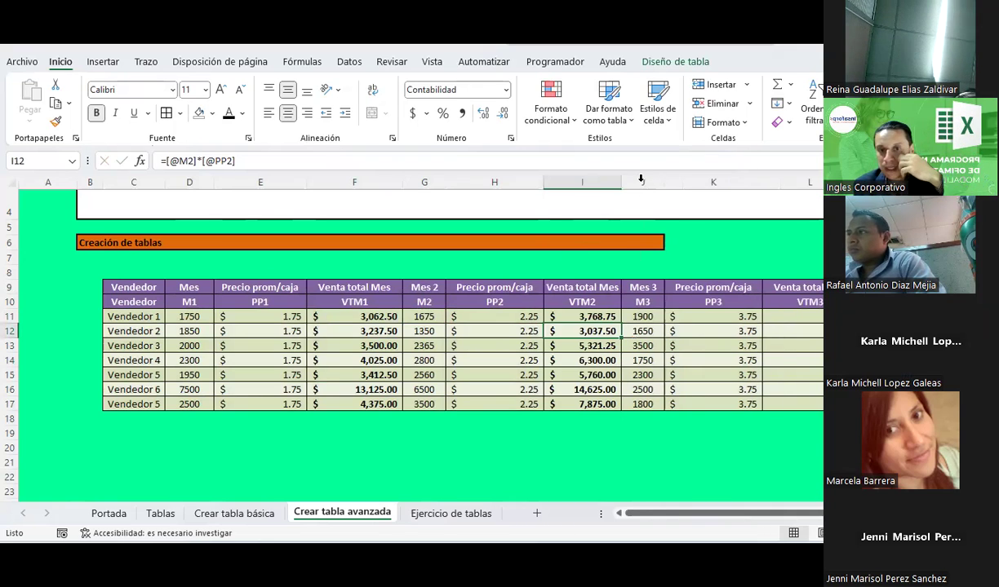
pyautogui.doubleClick(543, 182)
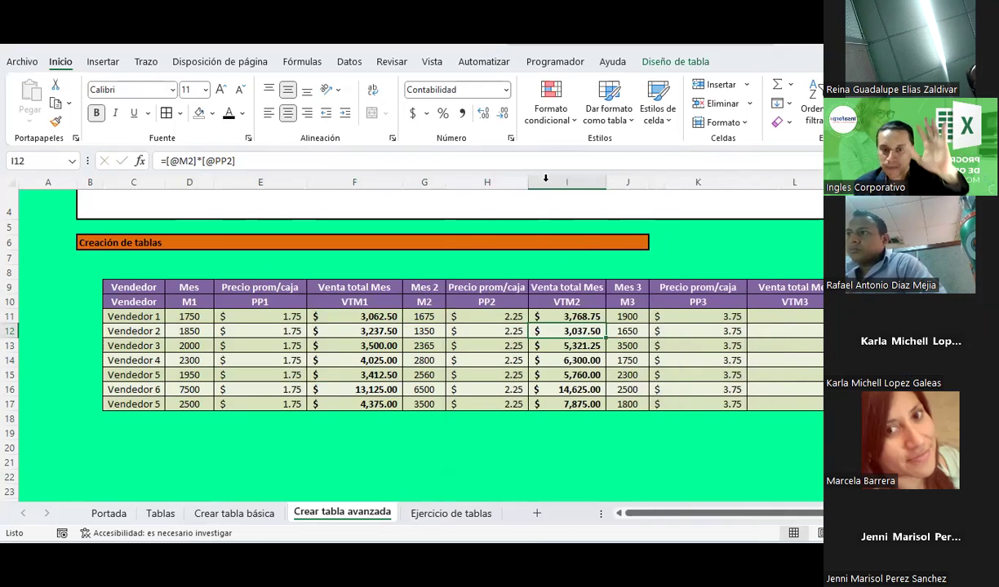
pyautogui.click(795, 316)
pyautogui.write('=')
pyautogui.press('Left')
pyautogui.press('Left')
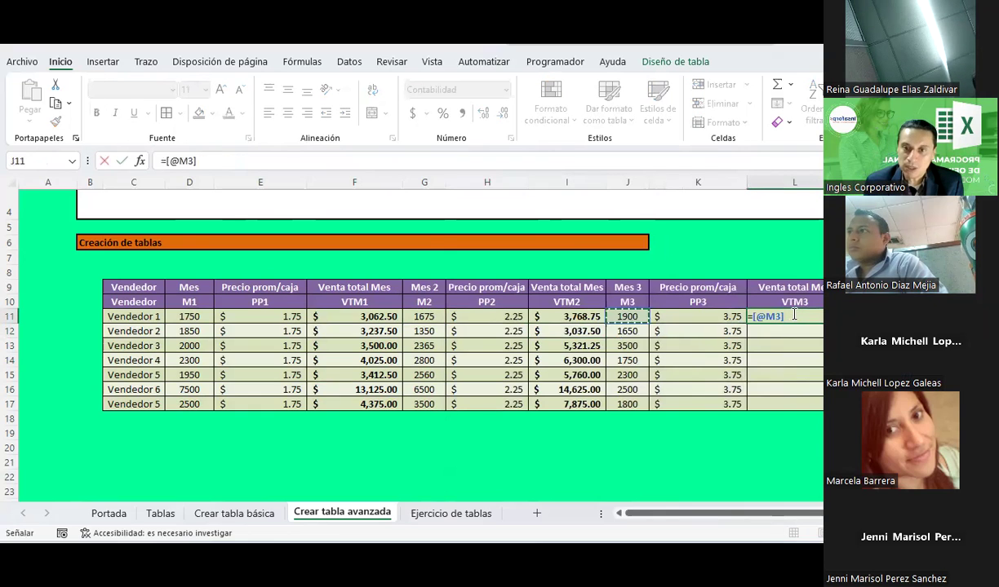
pyautogui.write('*')
pyautogui.press('Left')
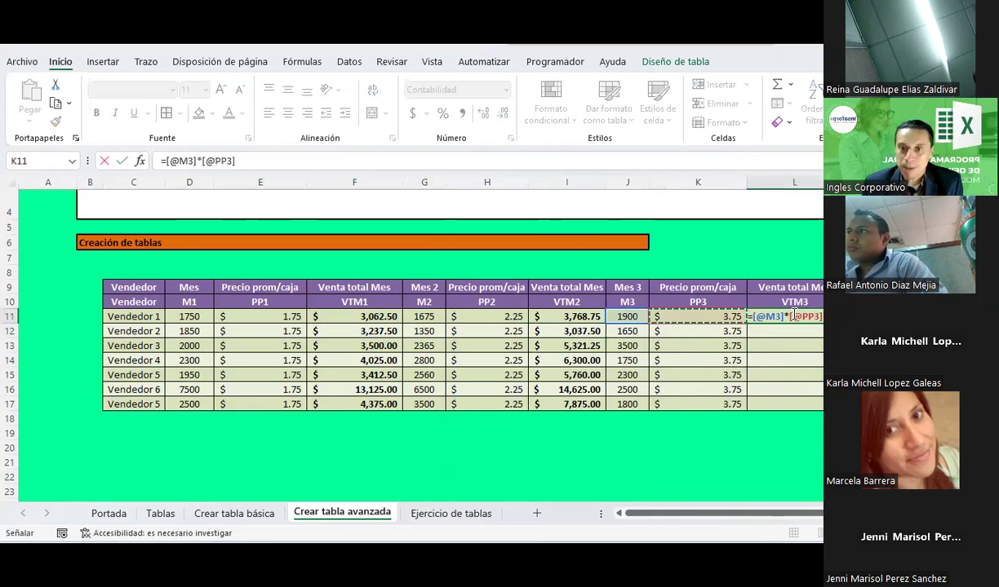
pyautogui.press('Return')
# Cancel the accidental replace-data prompt on the VTM3 results, keeping the values
pyautogui.click(792, 315)
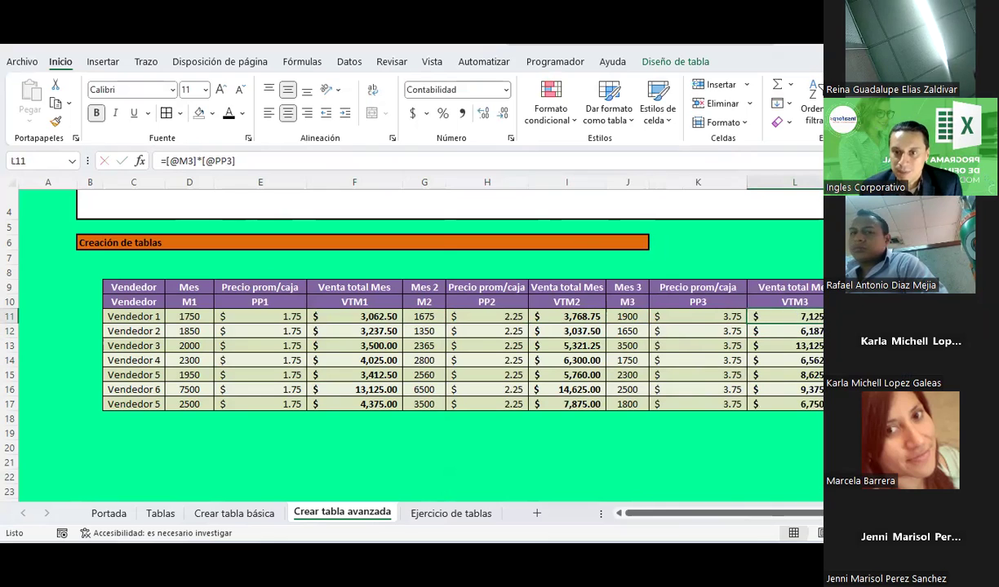
pyautogui.moveTo(792, 315)
pyautogui.mouseDown()
pyautogui.moveTo(771, 404)
pyautogui.moveTo(789, 324)
pyautogui.mouseUp()
pyautogui.press('Escape')
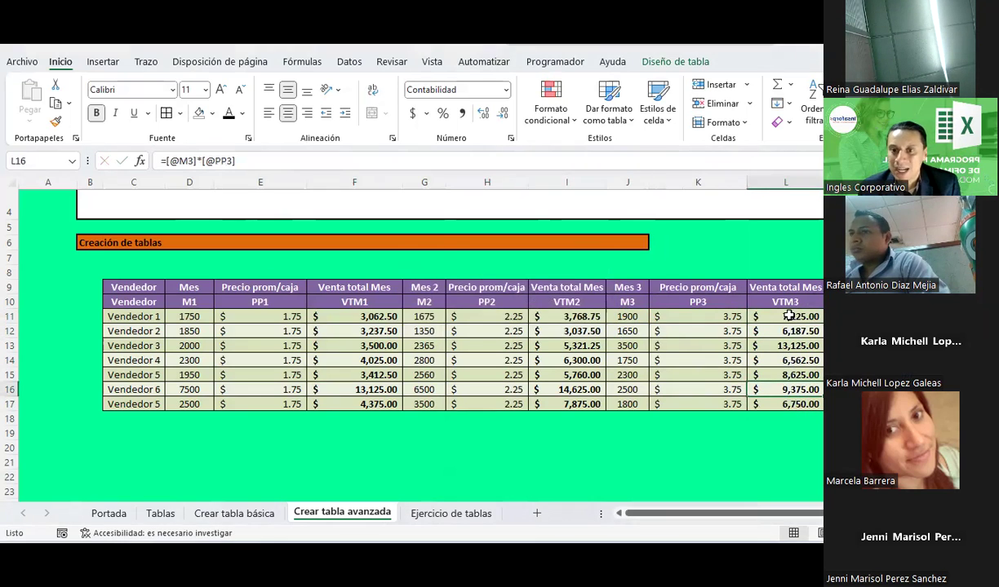
pyautogui.click(783, 346)
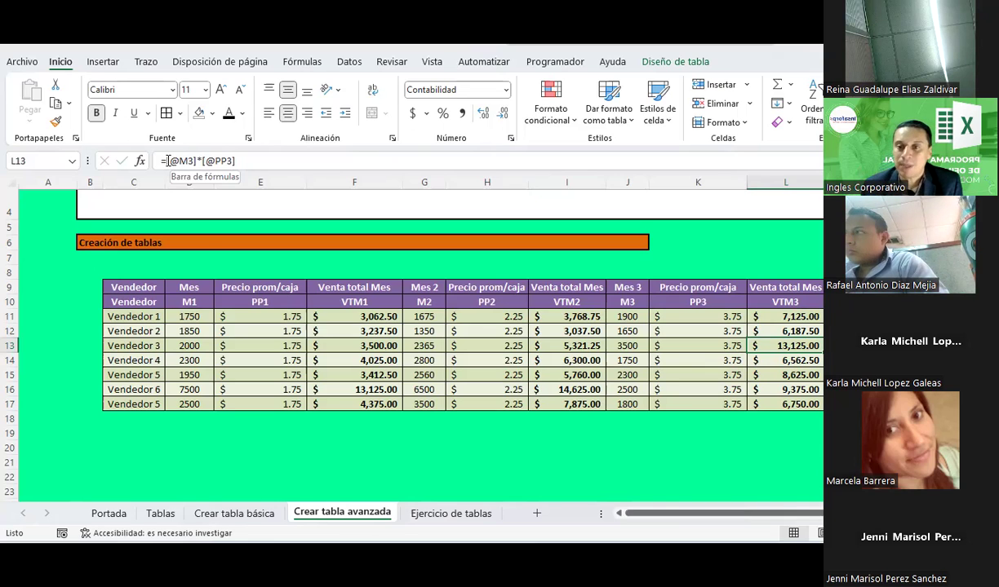
pyautogui.click(793, 315)
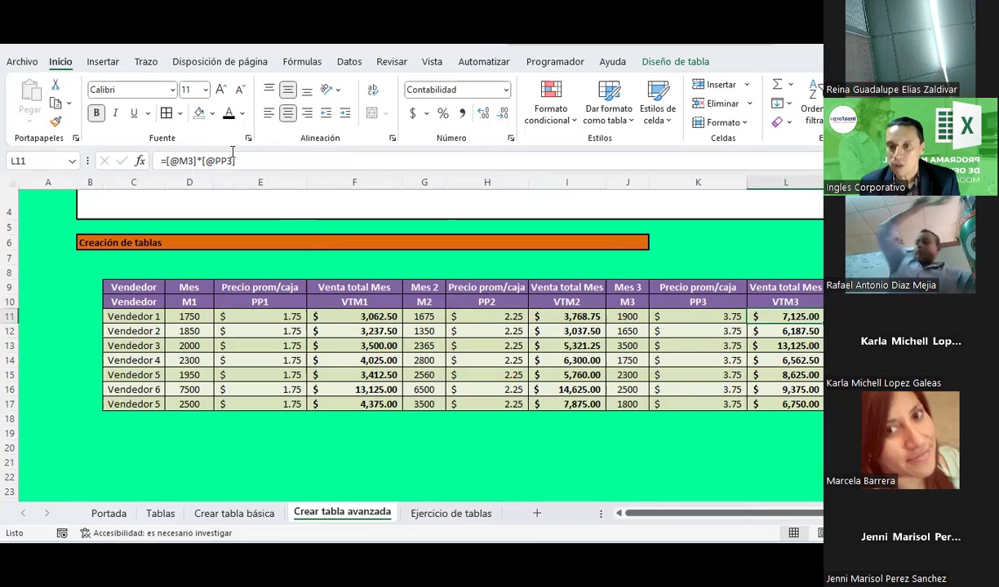
pyautogui.moveTo(775, 513); pyautogui.dragTo(816, 513)
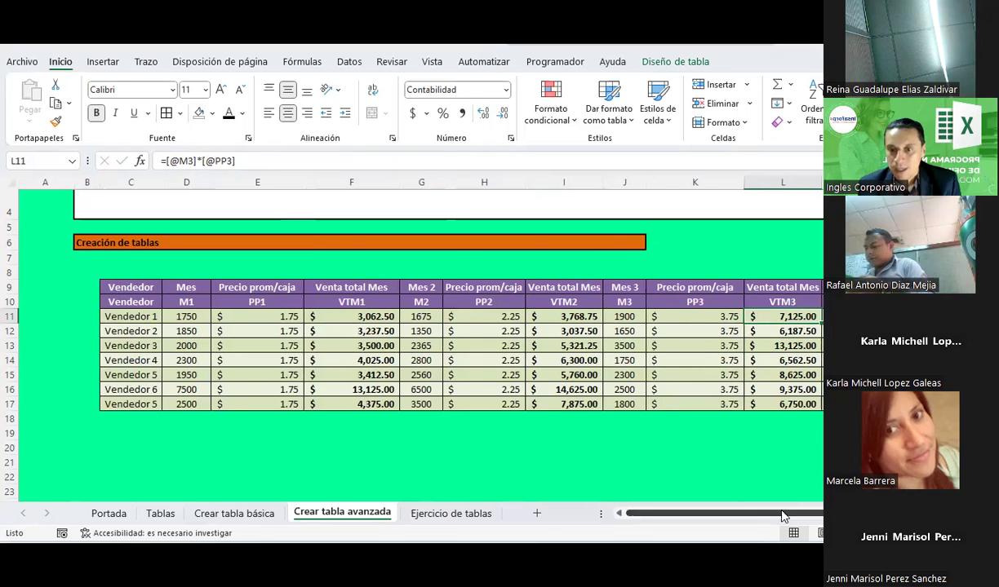
pyautogui.doubleClick(754, 182)
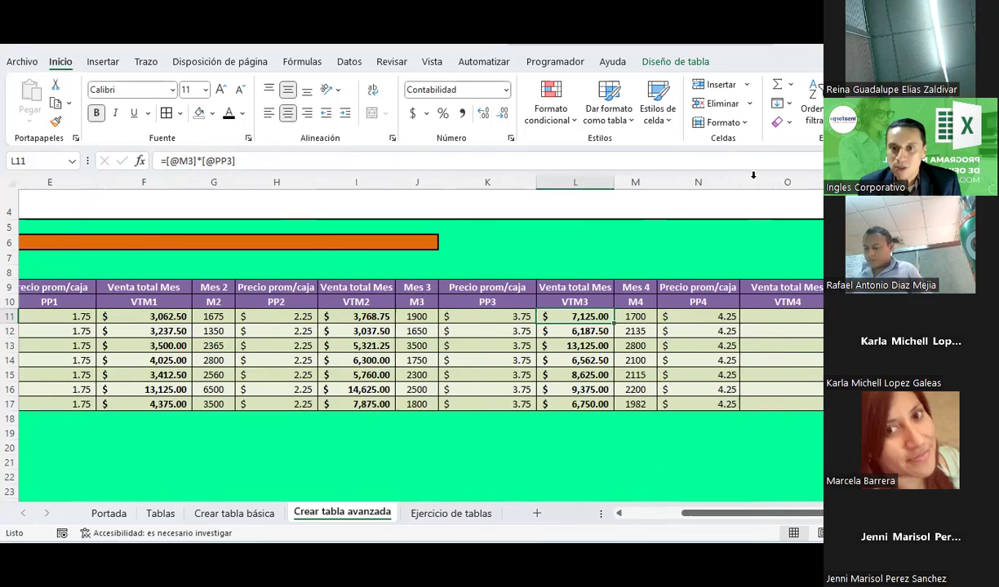
pyautogui.click(756, 319)
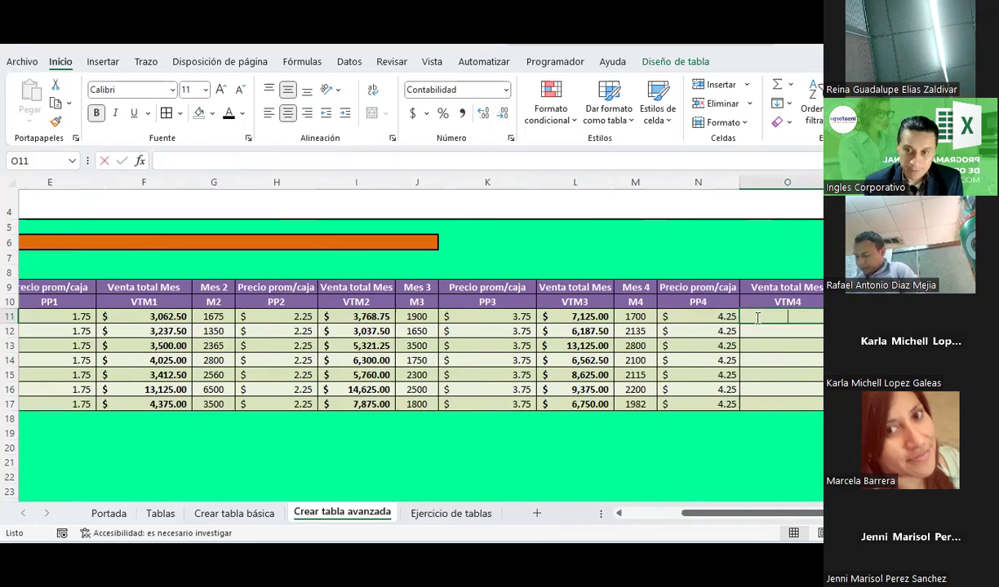
pyautogui.write('=')
pyautogui.press('Left')
pyautogui.press('Left')
pyautogui.write('*')
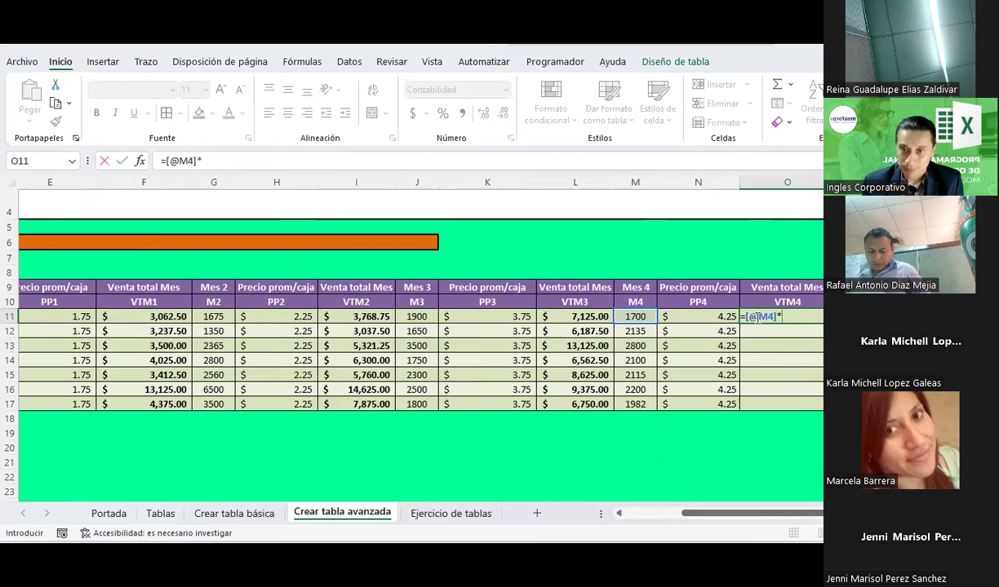
pyautogui.press('Left')
pyautogui.press('Return')
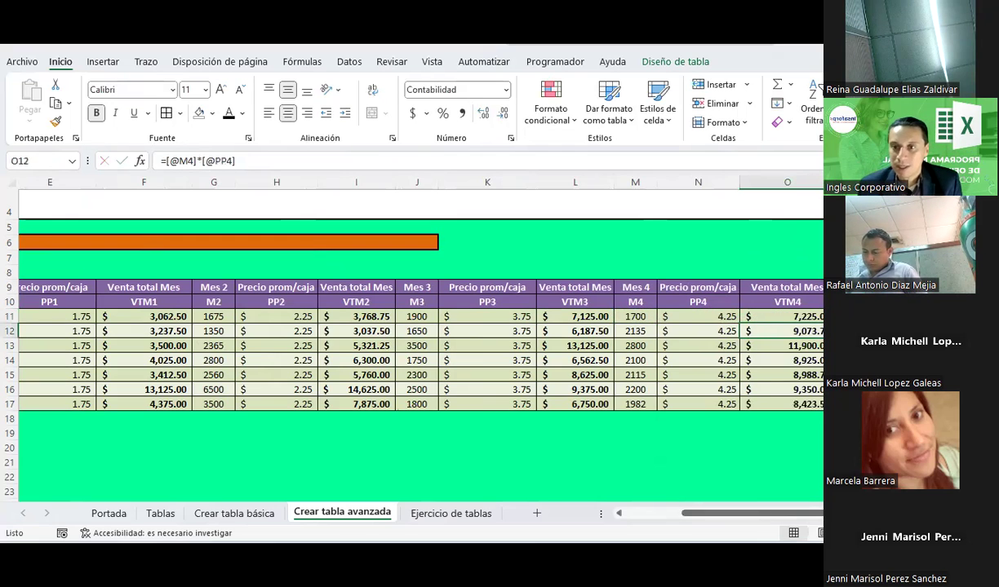
pyautogui.write('+')
pyautogui.click(144, 327)
pyautogui.click(144, 317)
pyautogui.write('+')
pyautogui.click(359, 316)
pyautogui.write('+')
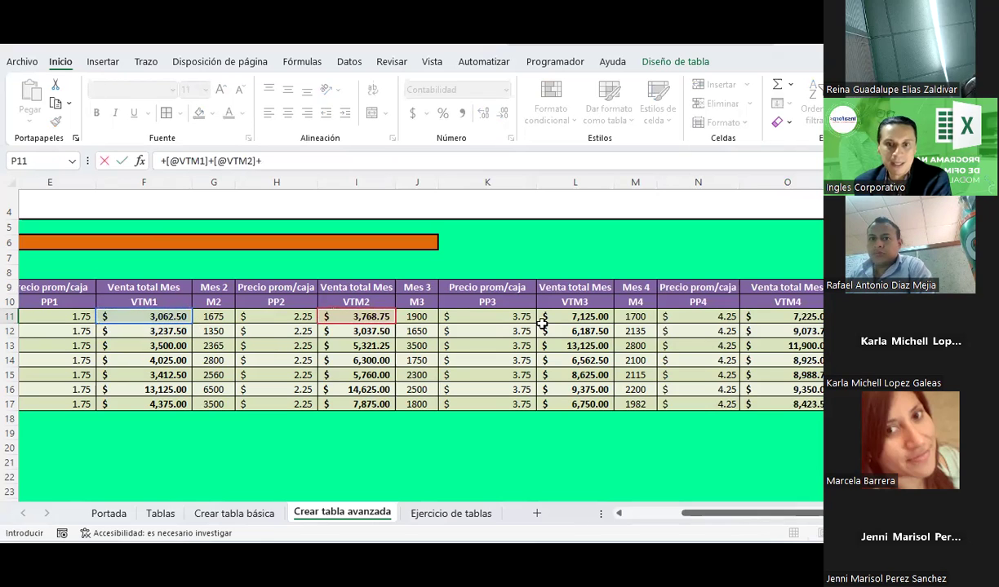
pyautogui.click(579, 318)
pyautogui.write('+')
pyautogui.click(766, 315)
pyautogui.press('Return')
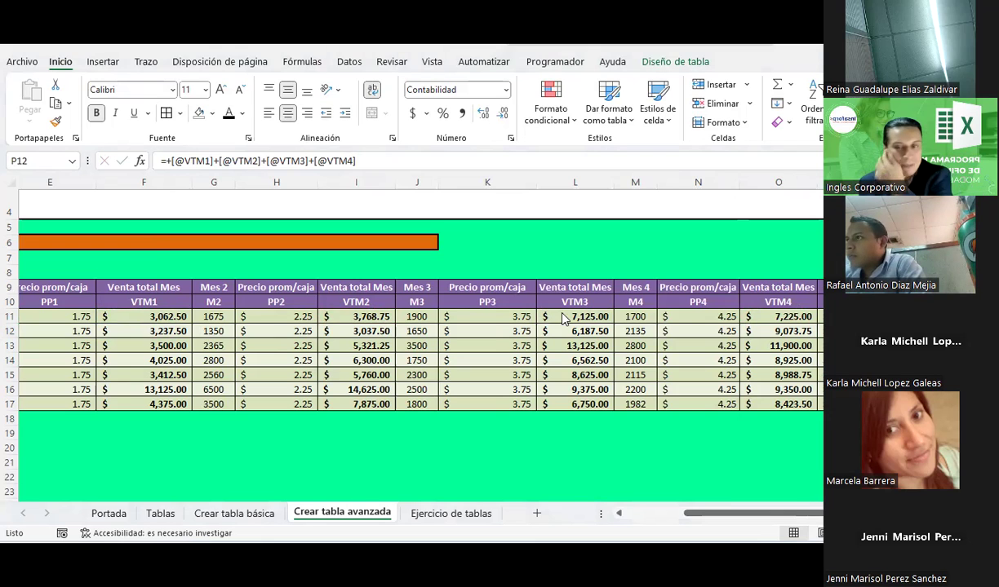
pyautogui.click(657, 514)
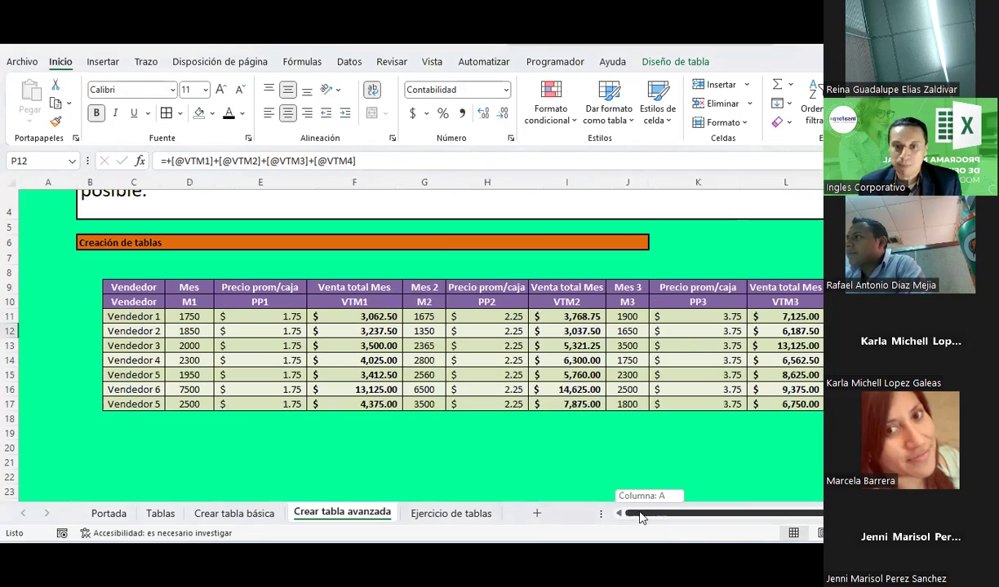
# With a Vendedor 1 cell selected, display the Diseño de tabla options for Tablaventas
pyautogui.click(143, 406)
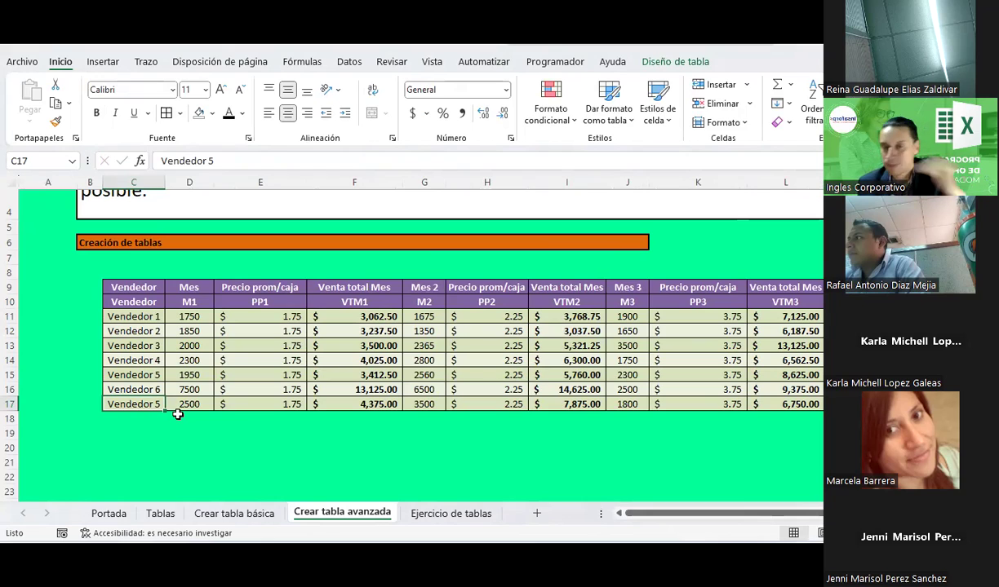
pyautogui.click(143, 316)
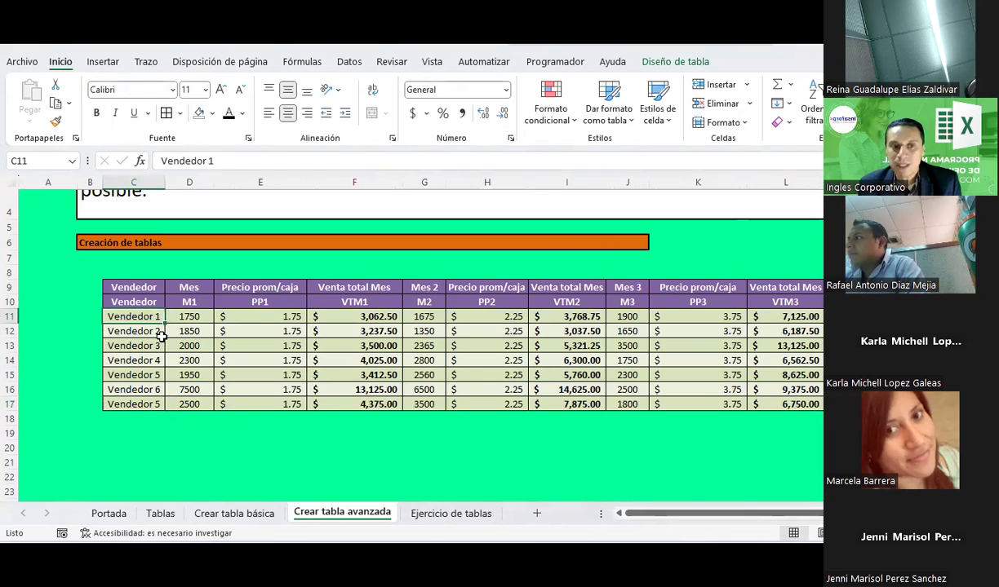
pyautogui.click(128, 285)
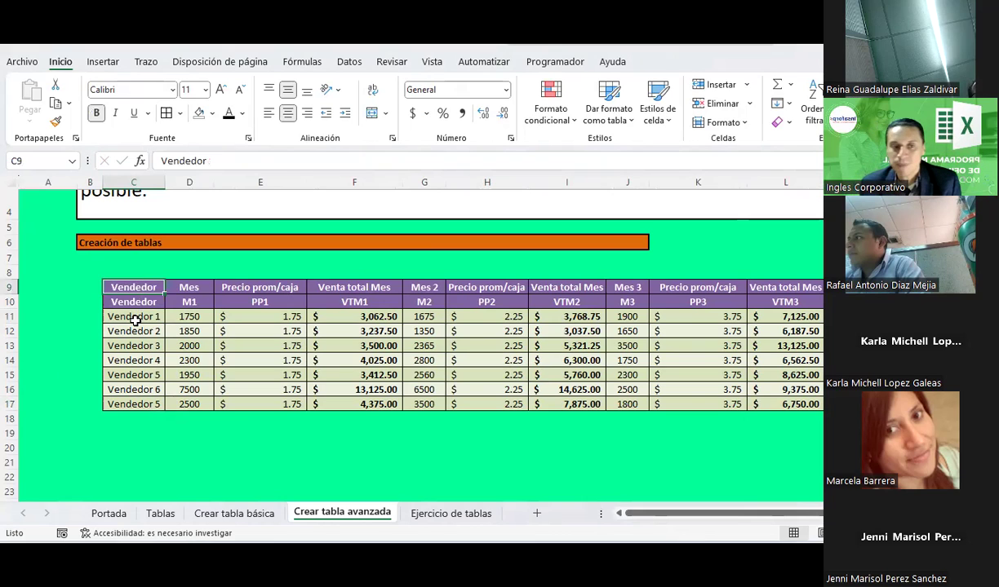
pyautogui.click(136, 318)
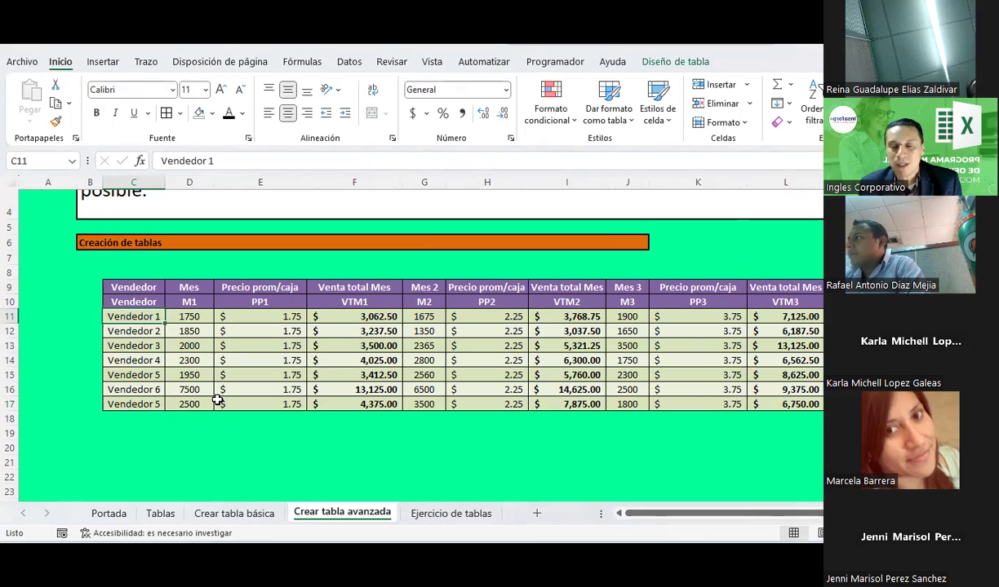
pyautogui.click(672, 66)
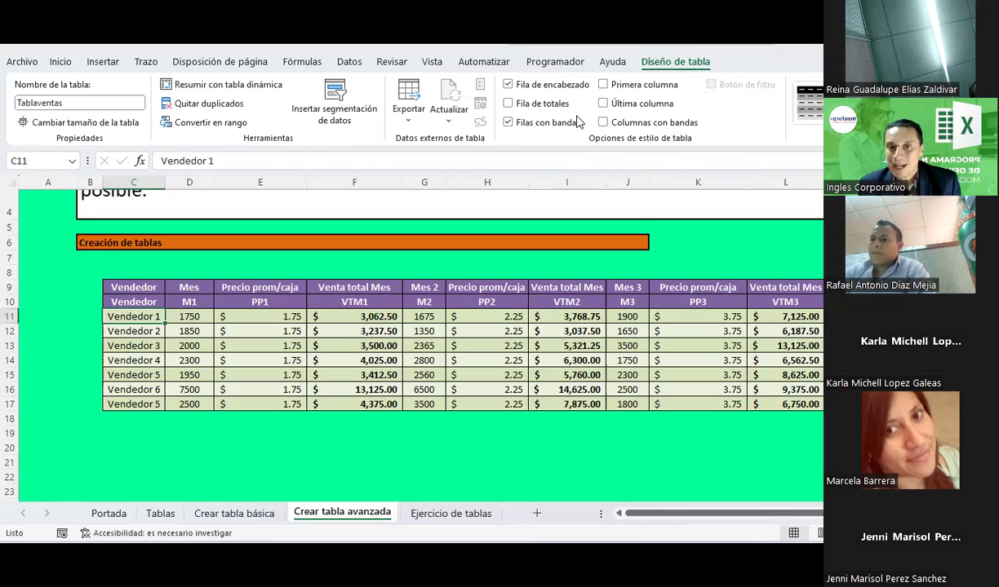
# Turn on the table's Total row and make the M1 total a sum
pyautogui.click(509, 104)
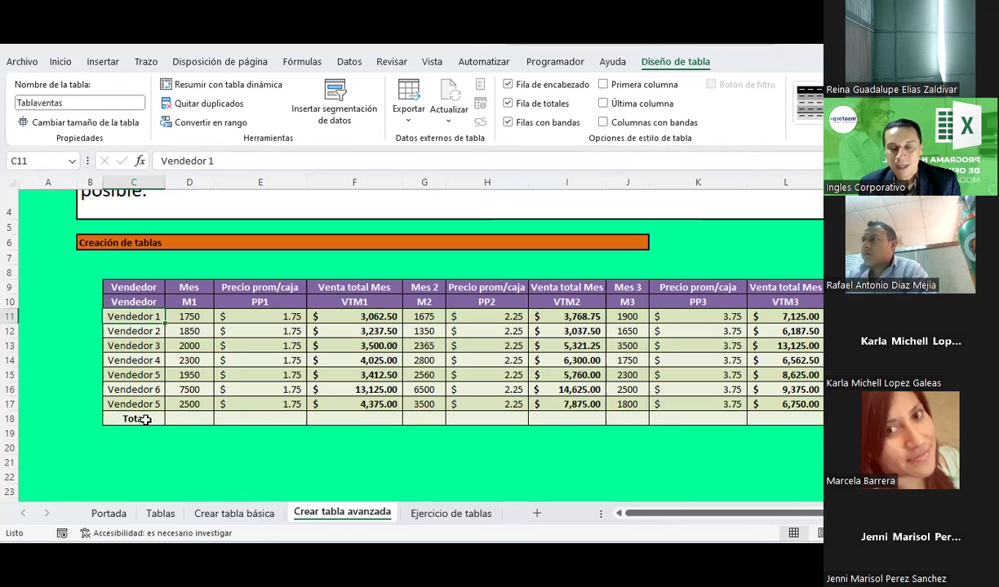
pyautogui.click(205, 418)
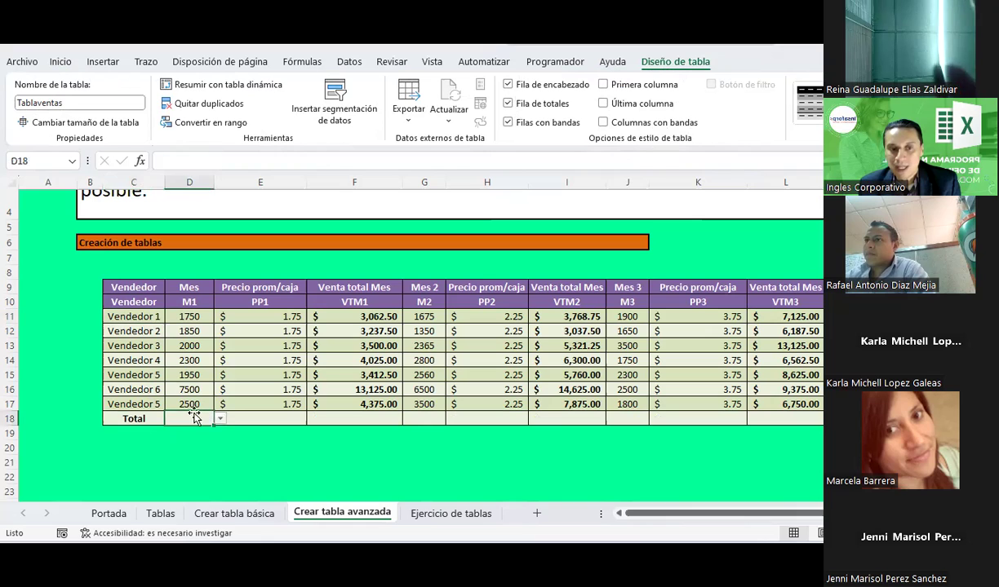
pyautogui.click(220, 419)
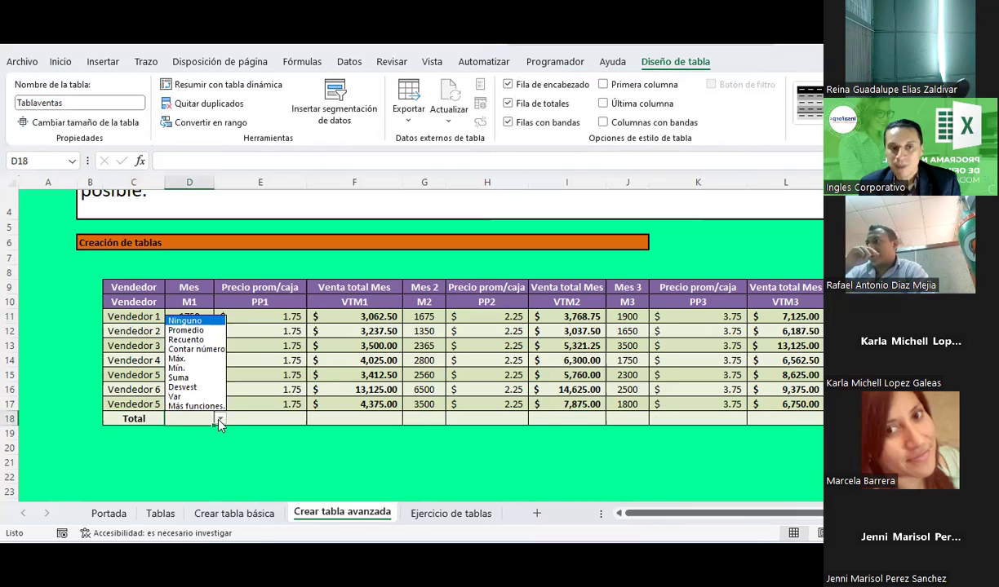
pyautogui.click(193, 377)
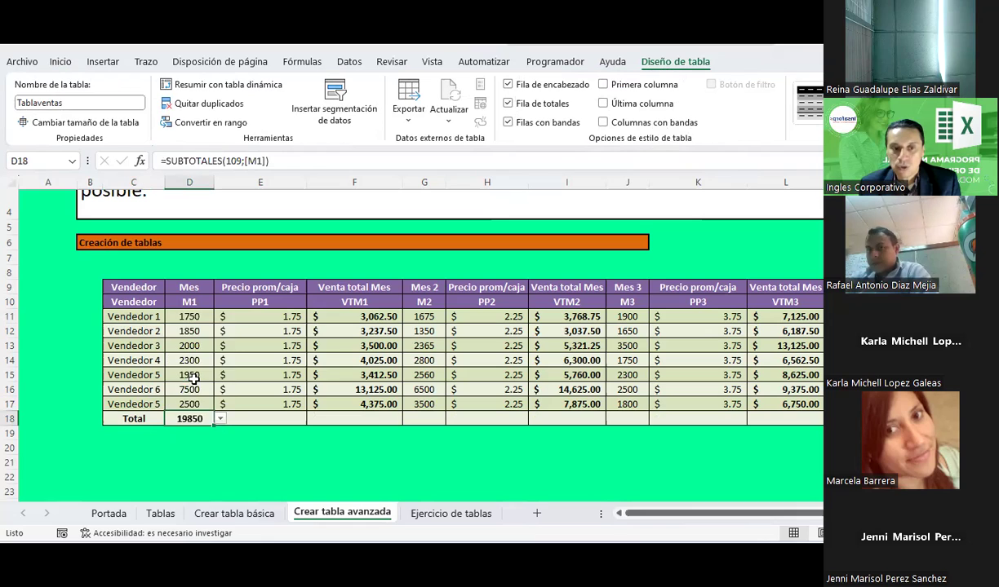
# Try average, count, count numbers, max (7500) and min (1750) for the M1 total
pyautogui.click(221, 418)
pyautogui.click(198, 330)
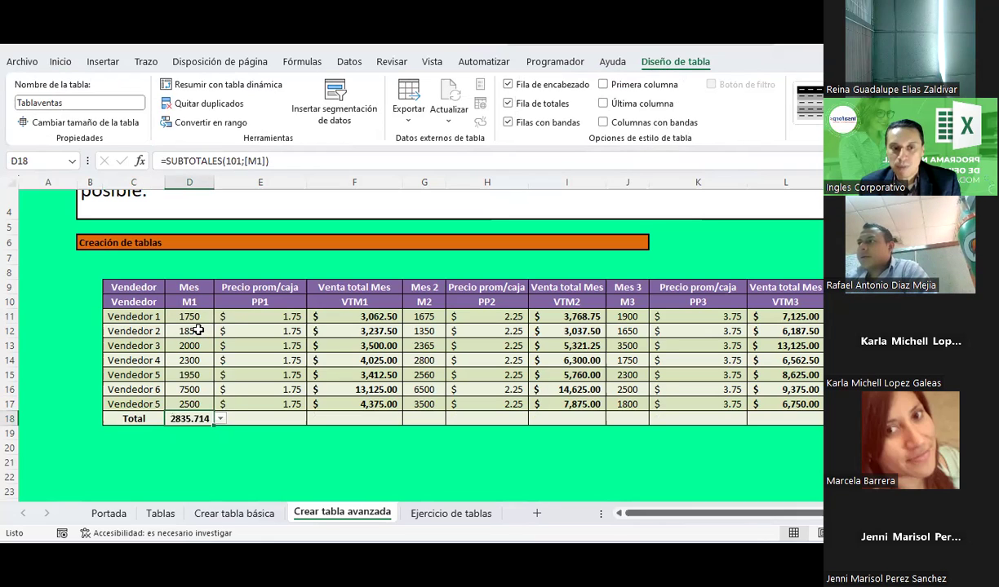
pyautogui.click(220, 418)
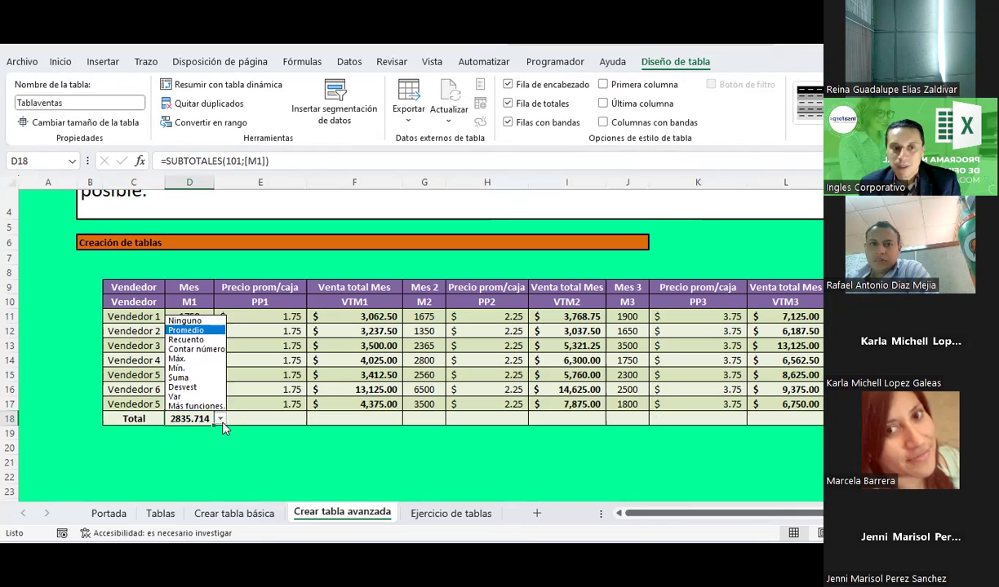
pyautogui.click(206, 341)
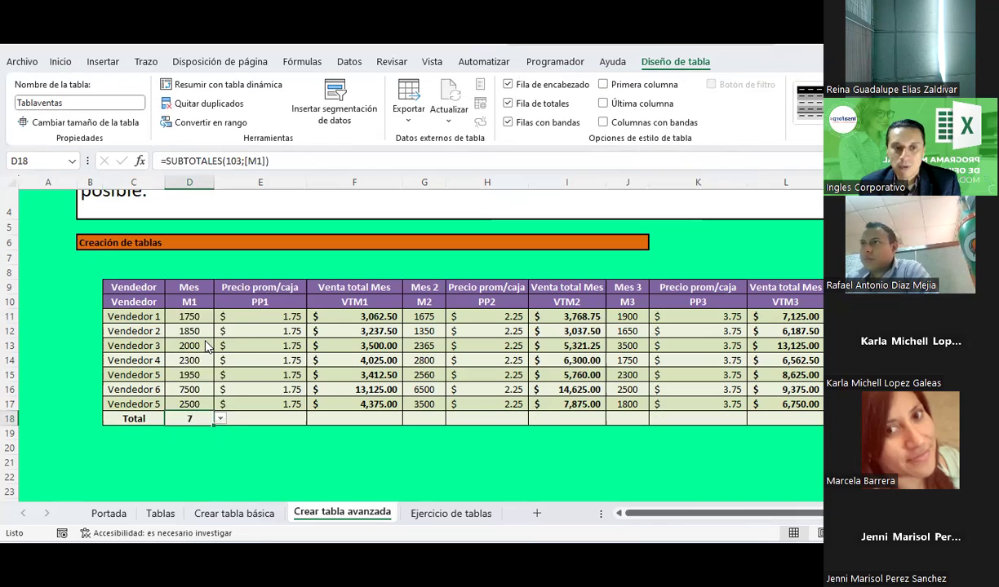
pyautogui.click(219, 419)
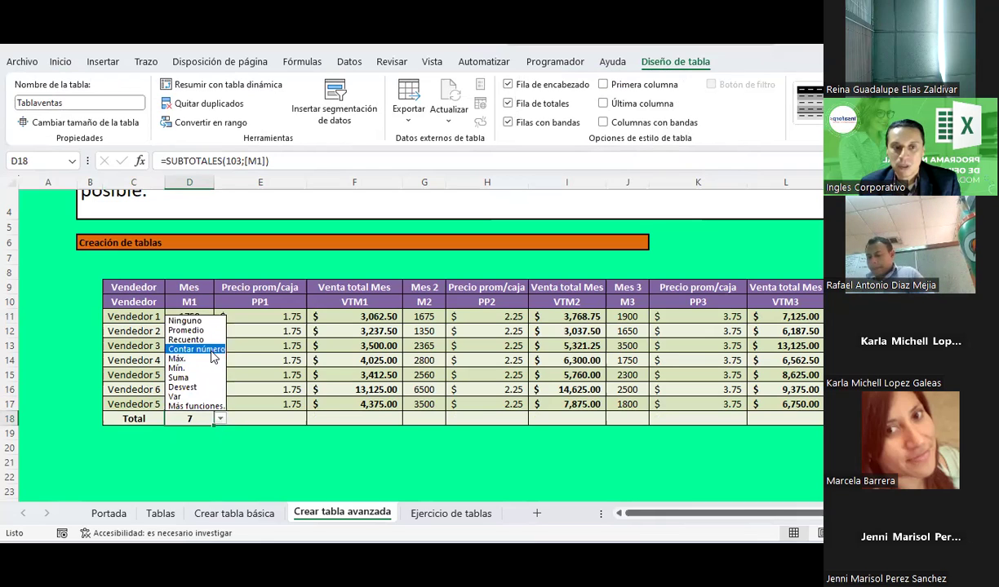
pyautogui.click(210, 351)
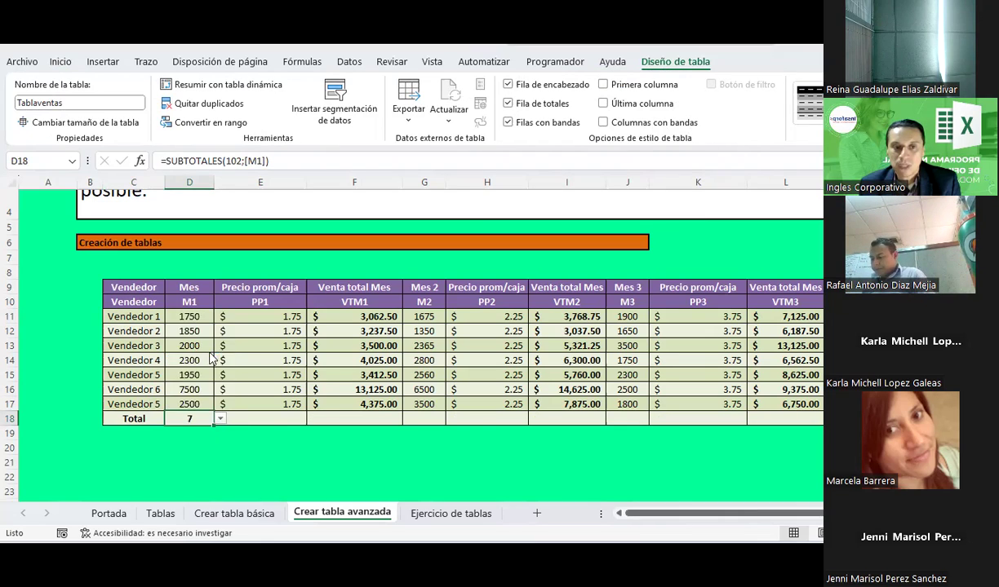
pyautogui.click(217, 418)
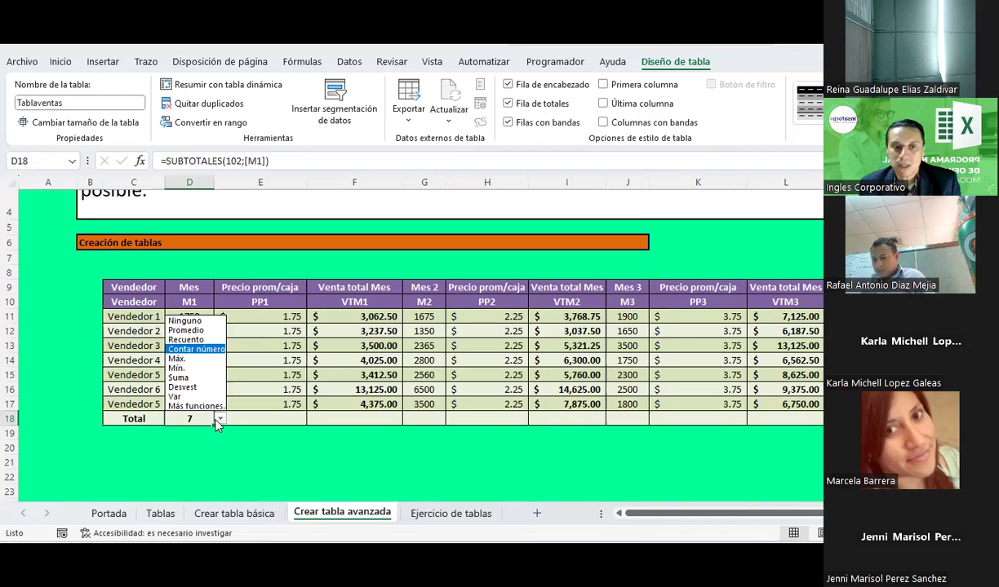
pyautogui.click(194, 359)
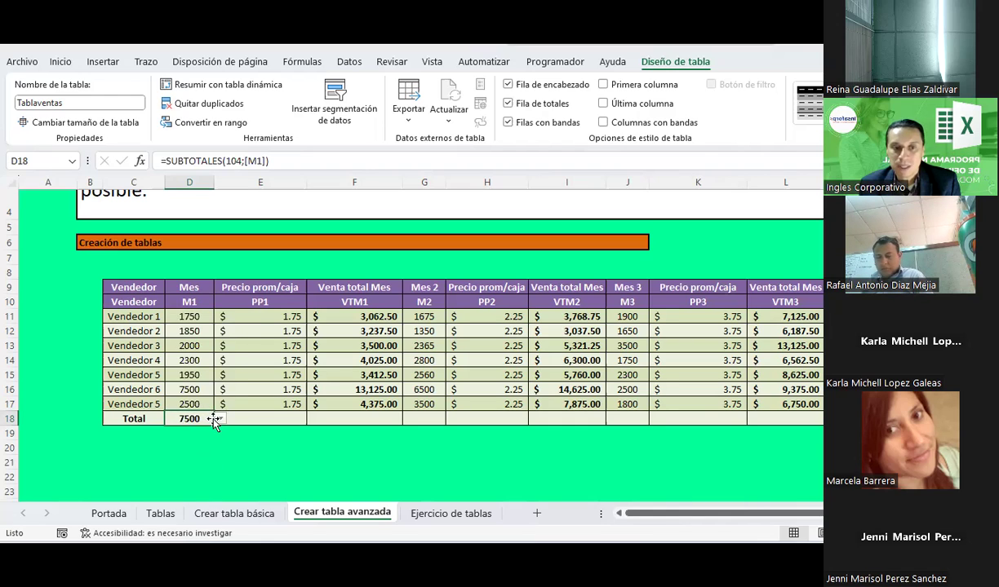
pyautogui.click(215, 419)
pyautogui.click(200, 373)
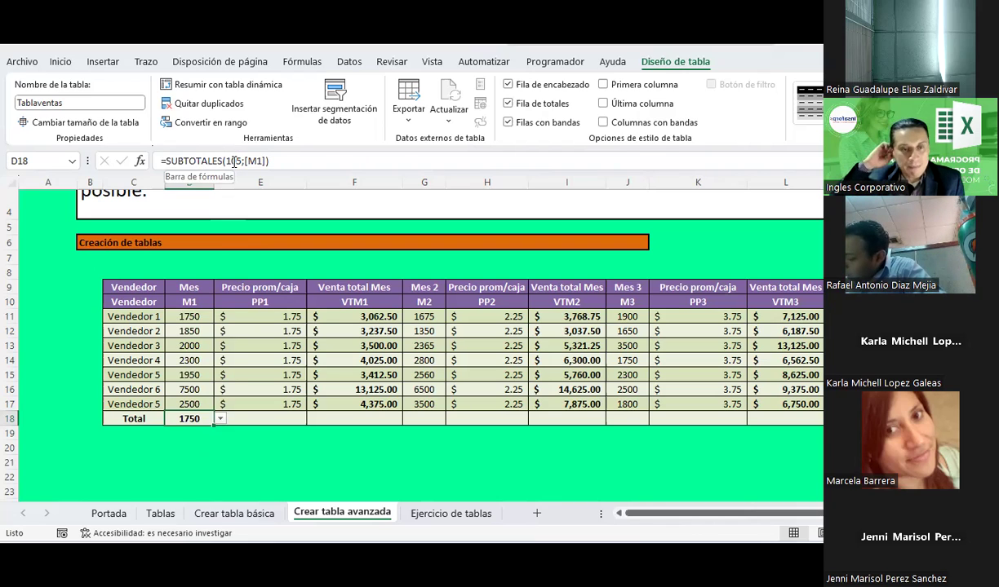
# Set the M1 total back to Suma, =SUBTOTALES(109;[M1]) giving 19850, and review the formula
pyautogui.click(219, 418)
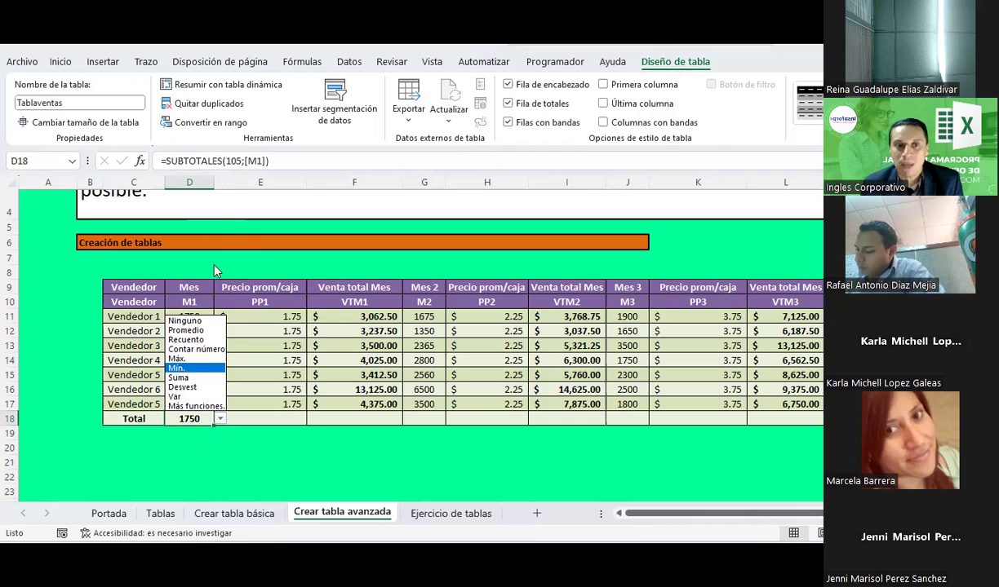
pyautogui.press('Escape')
pyautogui.click(257, 161)
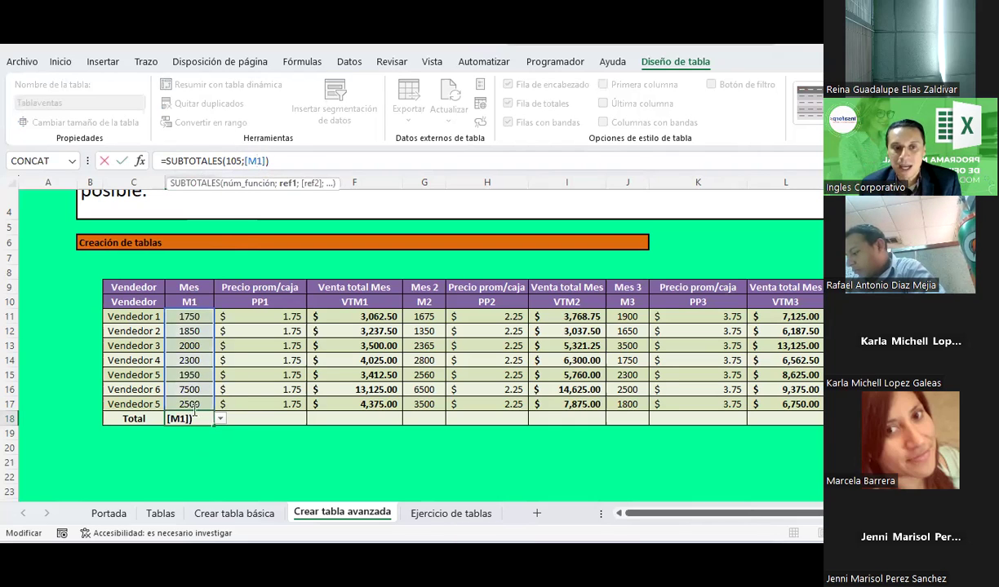
pyautogui.press('Escape')
pyautogui.click(219, 418)
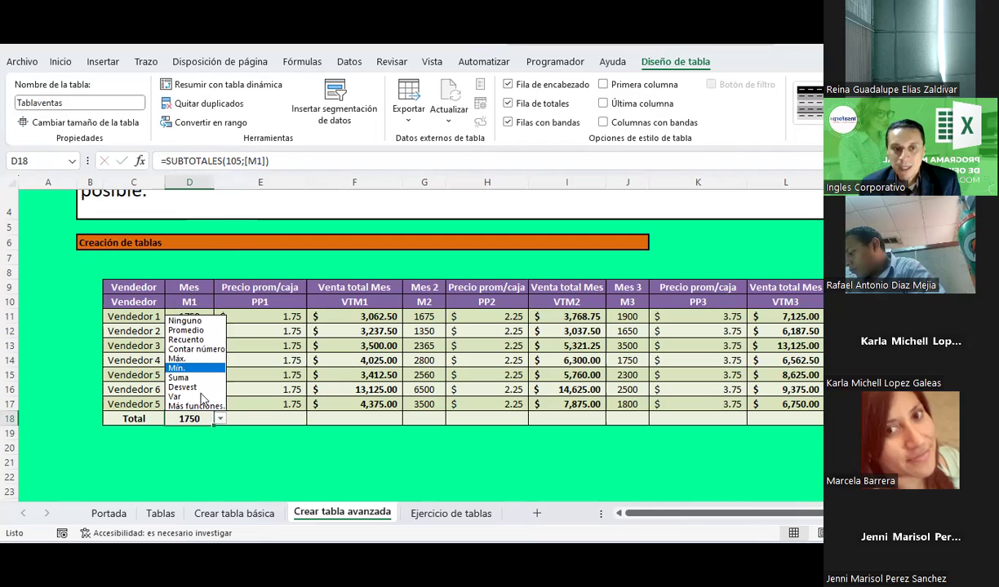
pyautogui.click(179, 378)
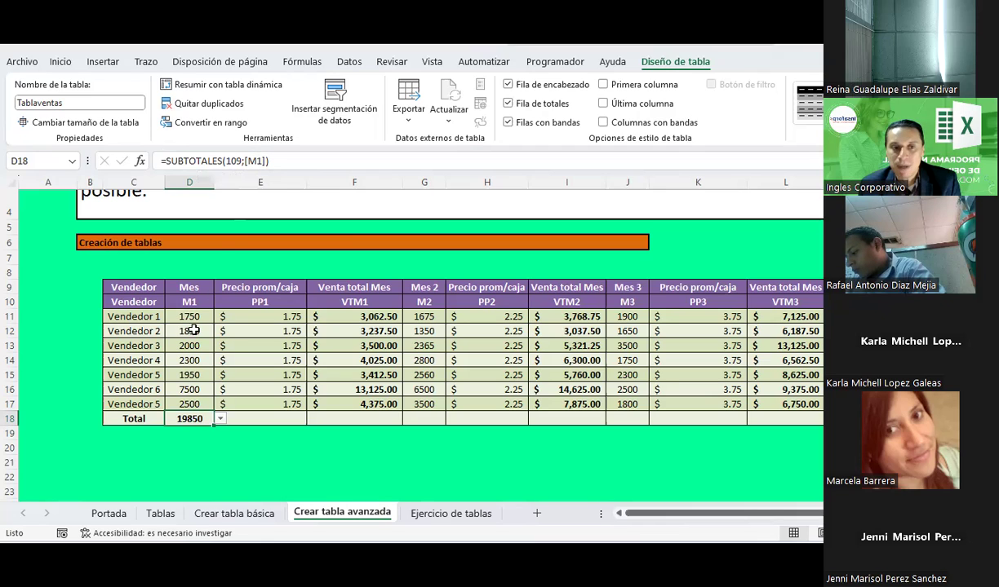
pyautogui.click(253, 169)
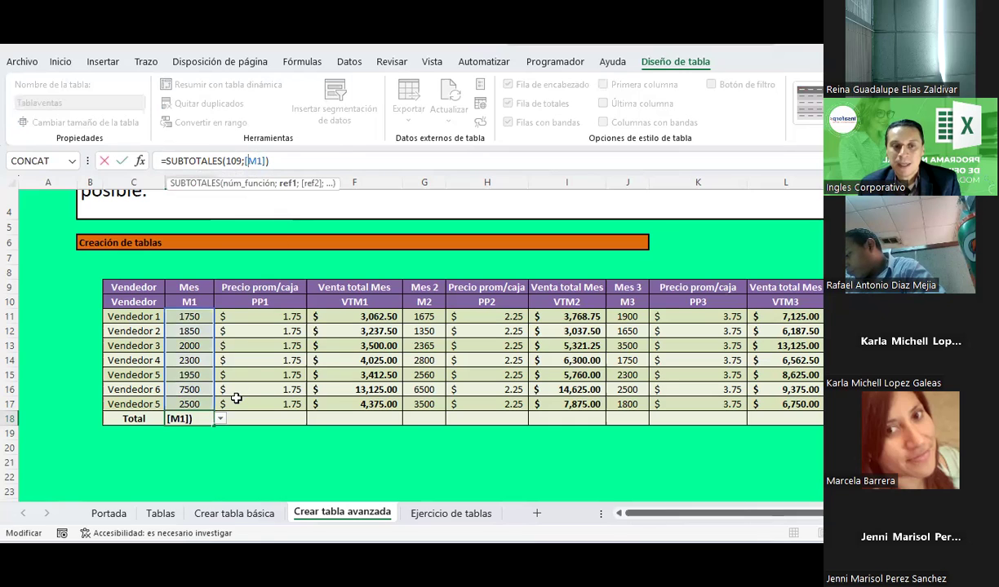
pyautogui.press('Return')
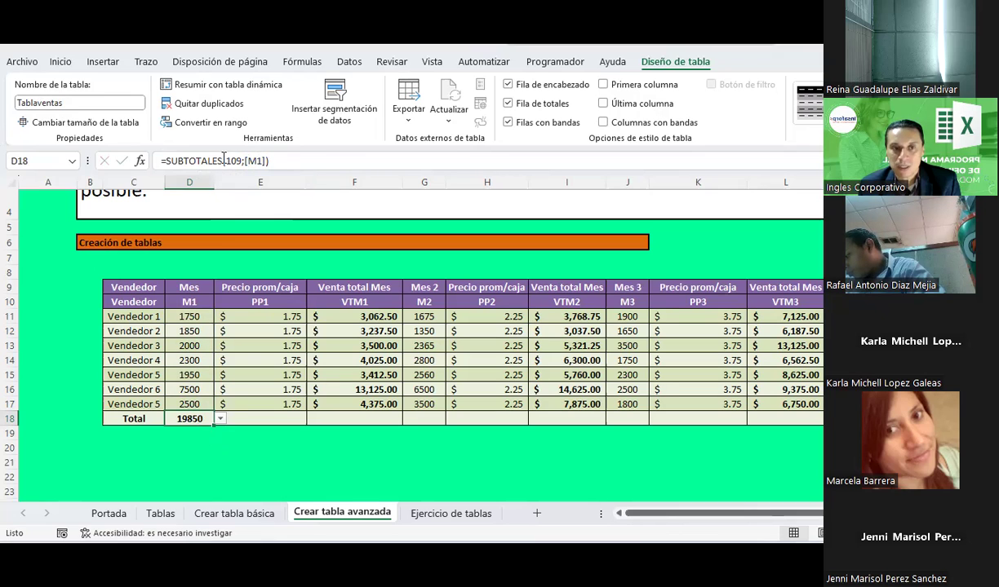
pyautogui.click(61, 62)
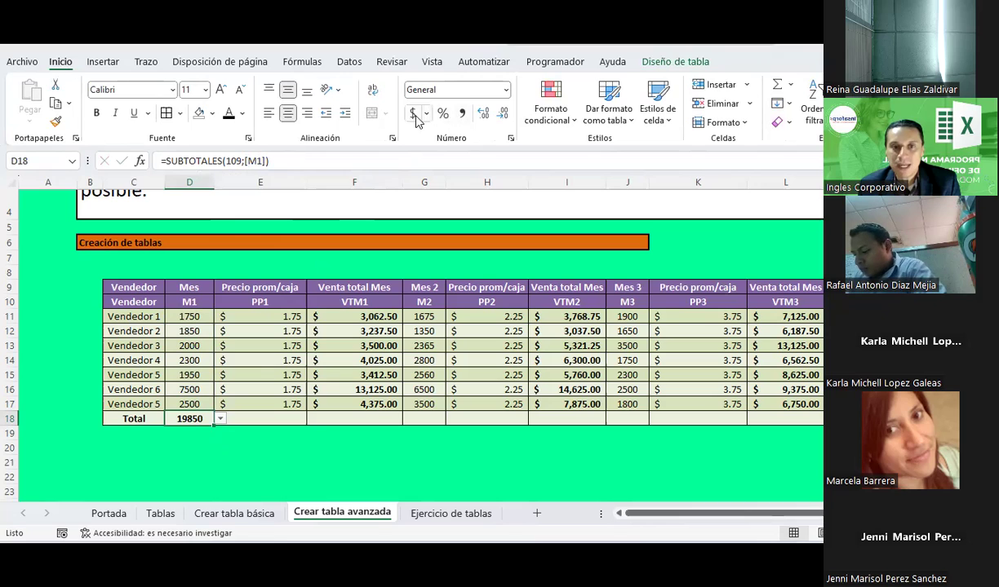
# Apply Comma Style to the M1 total so it reads 19,850.00
pyautogui.click(462, 114)
pyautogui.click(224, 473)
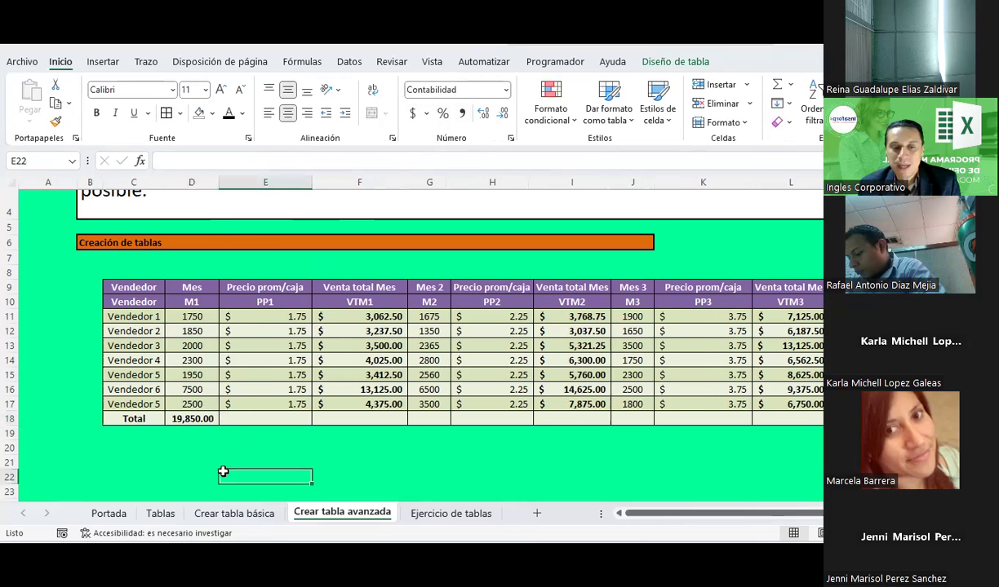
pyautogui.click(203, 416)
pyautogui.click(224, 419)
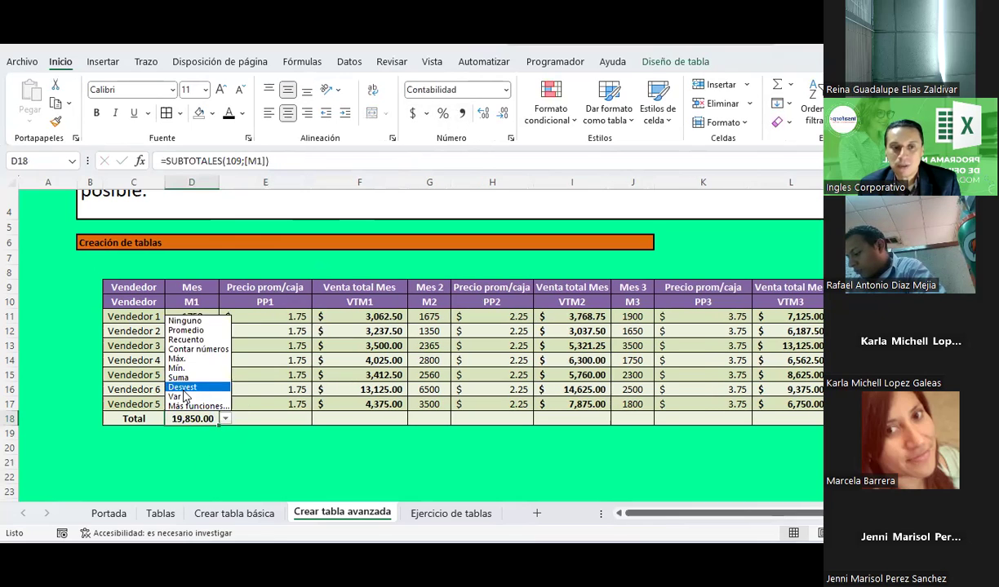
pyautogui.click(237, 463)
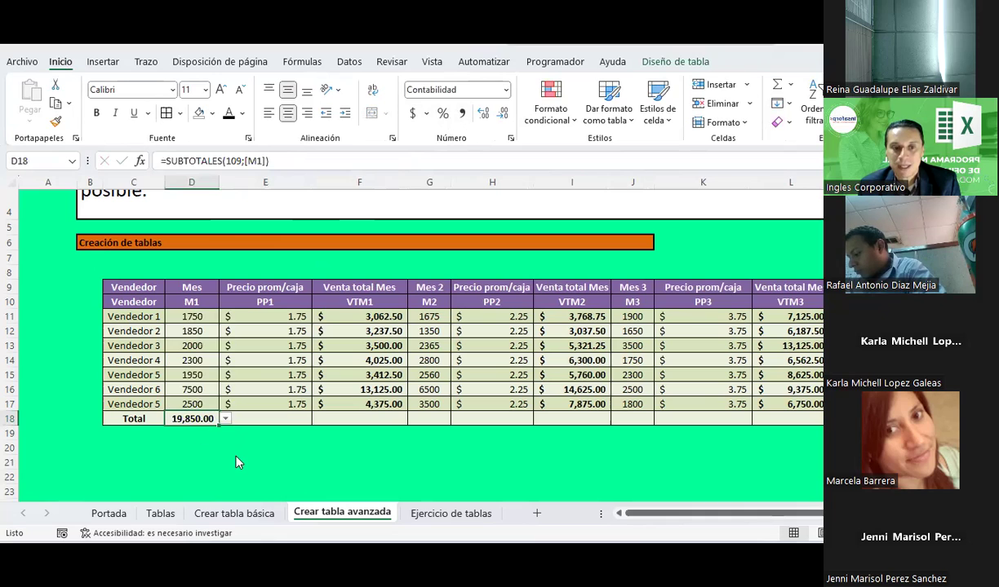
# Make the VTM1 total in F18 a sum, giving 34,737.50
pyautogui.click(353, 421)
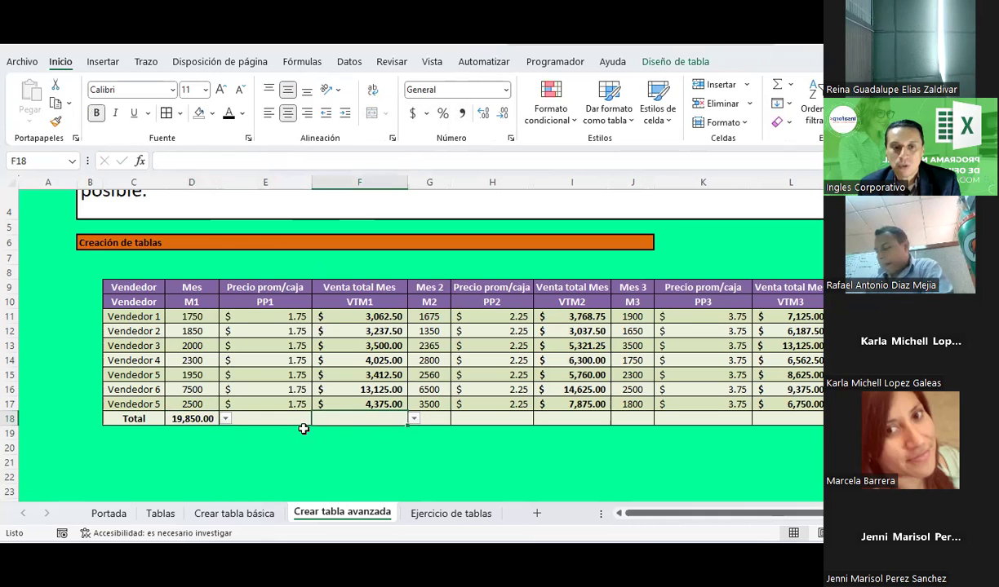
pyautogui.click(414, 419)
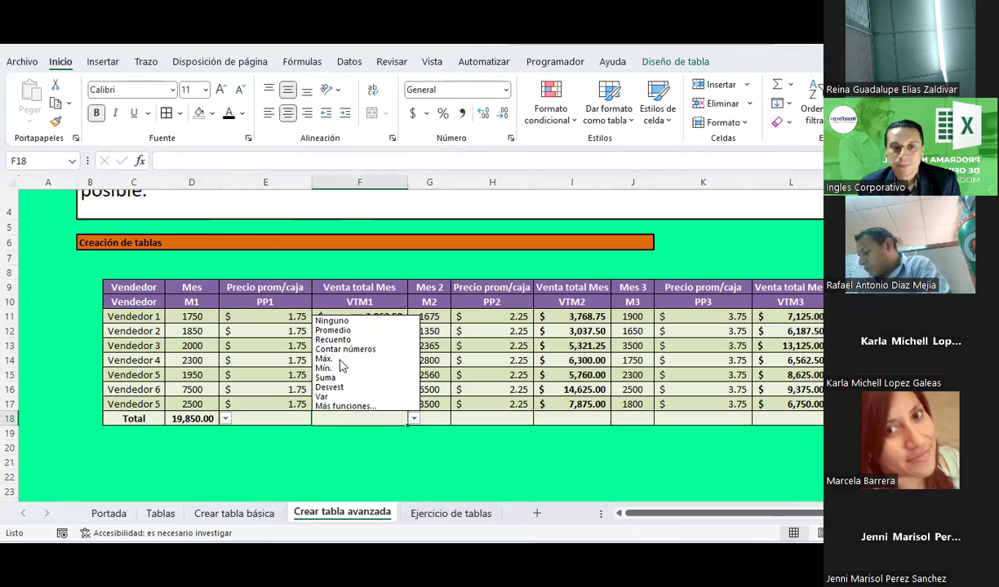
pyautogui.click(328, 378)
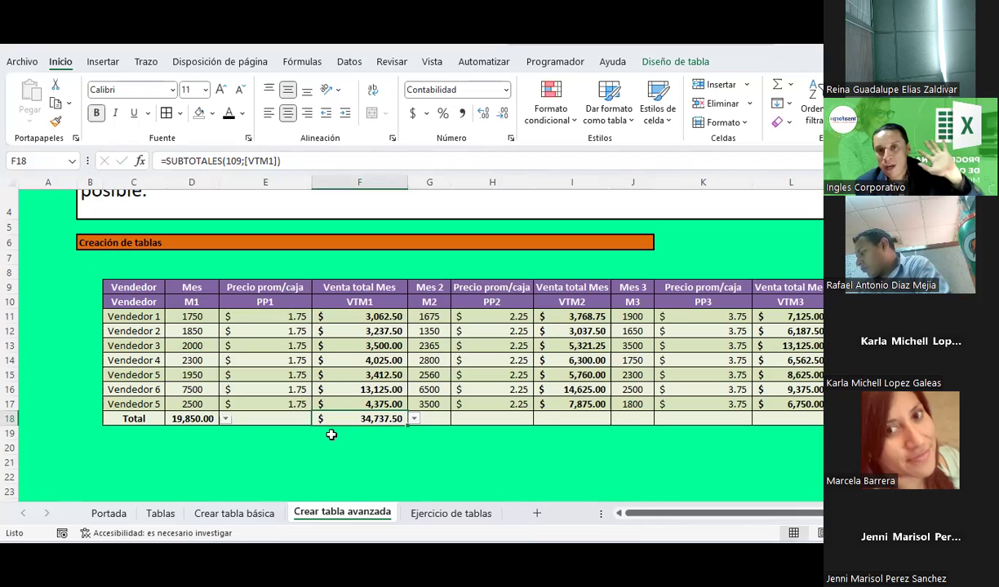
pyautogui.click(675, 65)
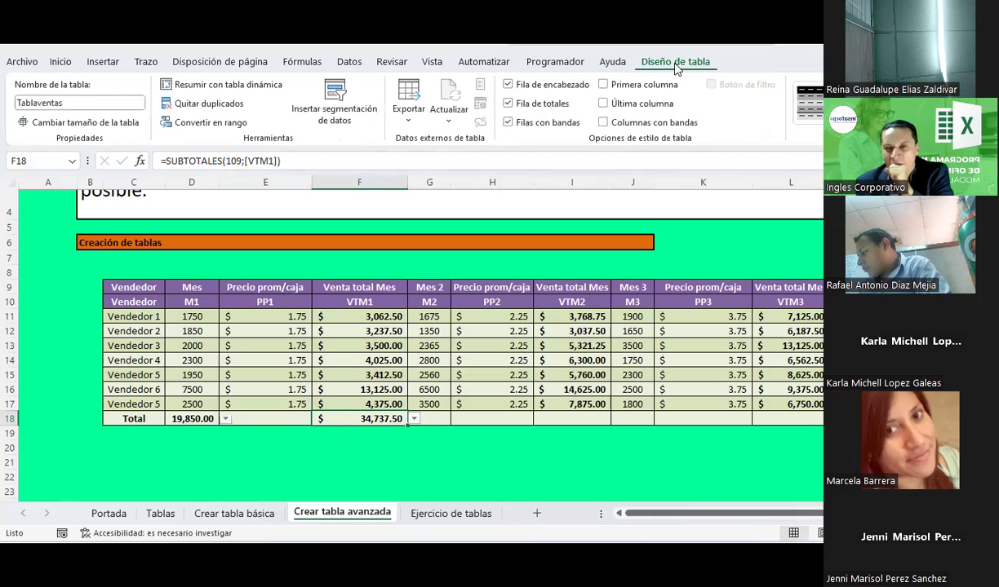
pyautogui.click(509, 104)
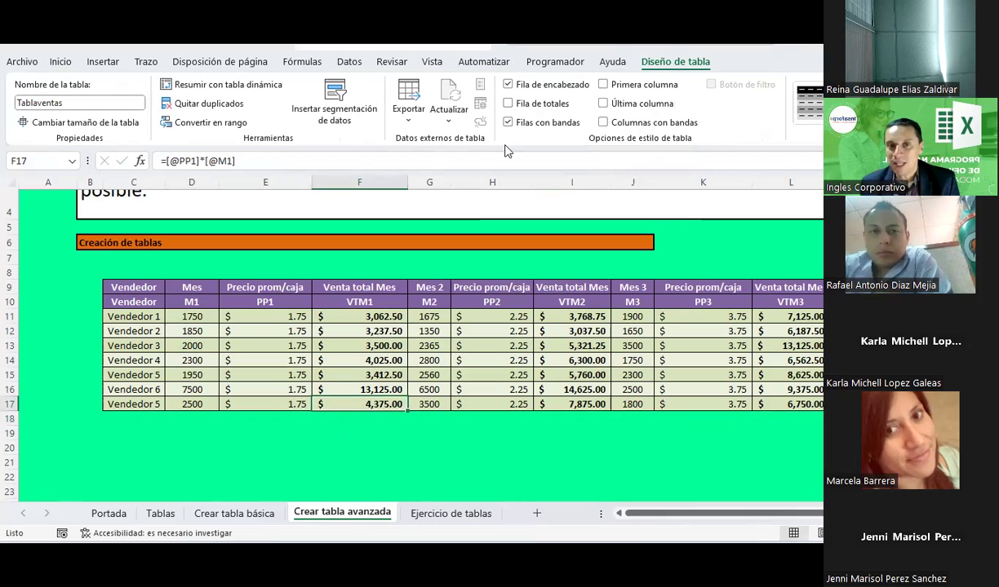
pyautogui.click(508, 104)
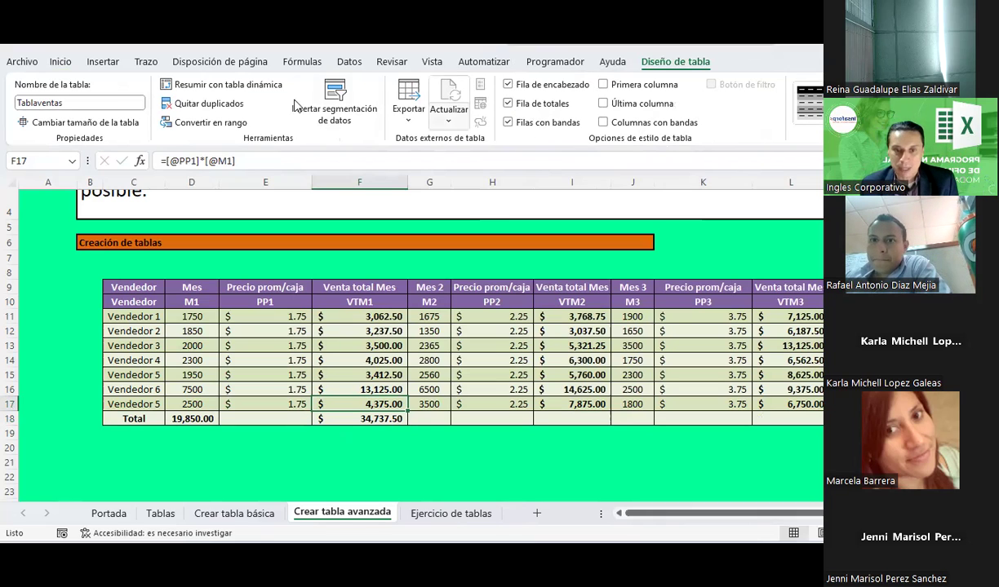
# Set the VTM2 total in I18 to show the maximum
pyautogui.click(359, 419)
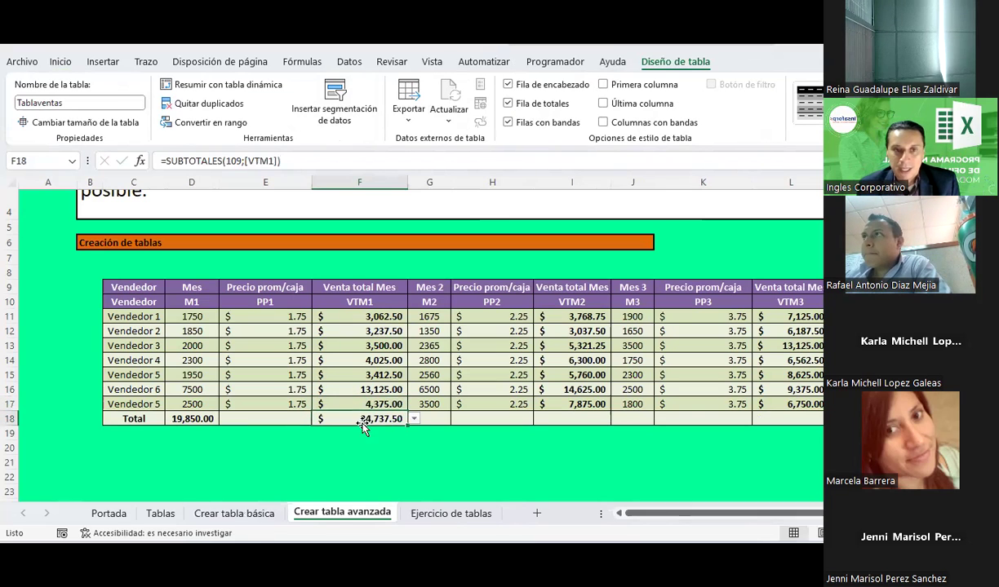
pyautogui.click(575, 418)
pyautogui.click(617, 418)
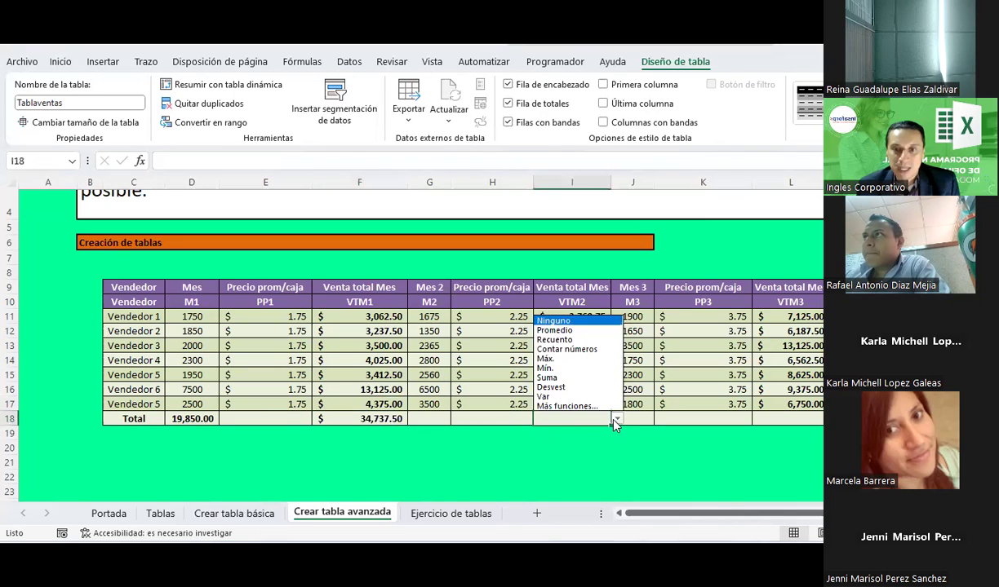
pyautogui.click(562, 360)
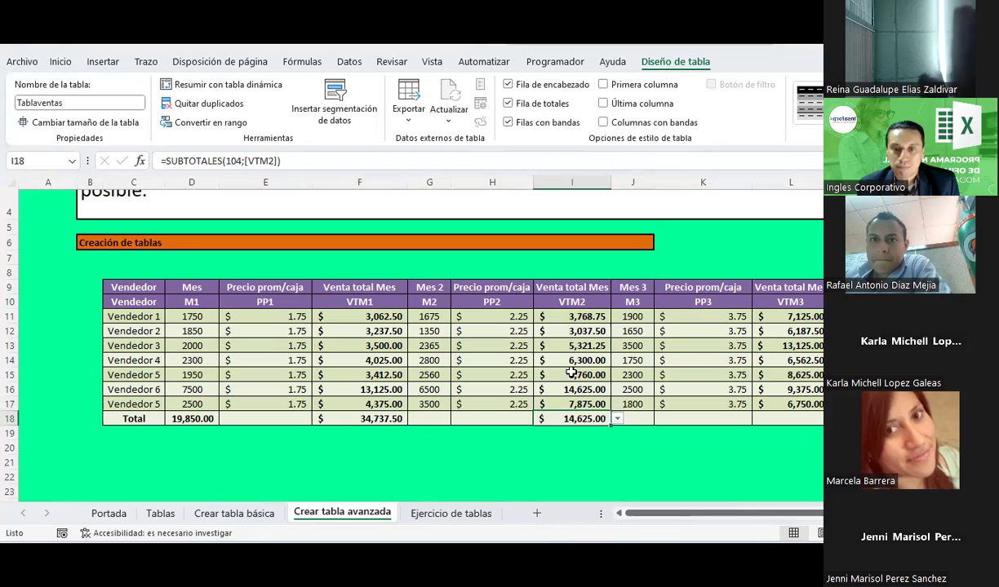
# Sum the M2 total to 20750 and change the VTM2 total to a sum, 46,687.50
pyautogui.click(423, 420)
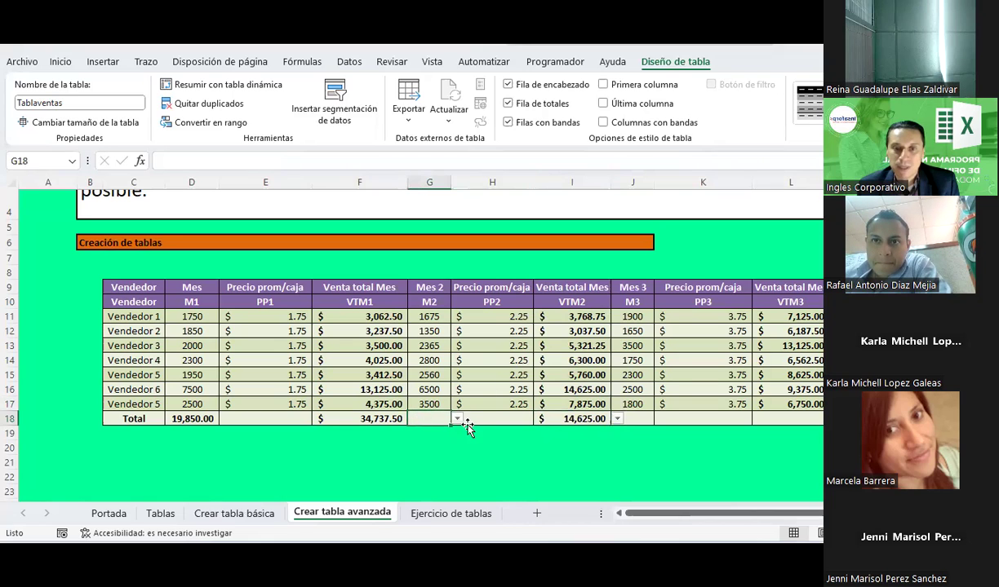
pyautogui.click(457, 419)
pyautogui.click(420, 367)
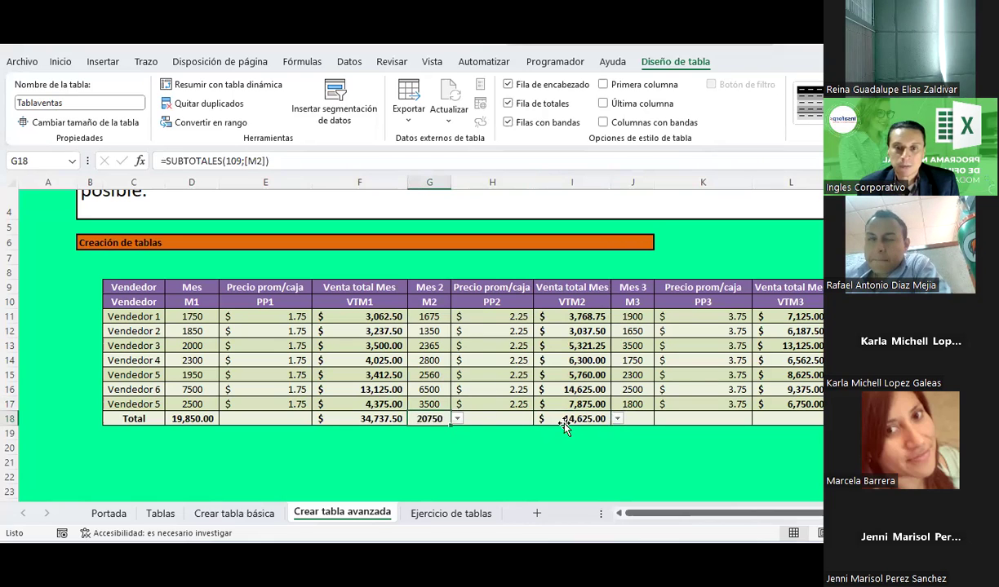
pyautogui.click(602, 418)
pyautogui.click(618, 419)
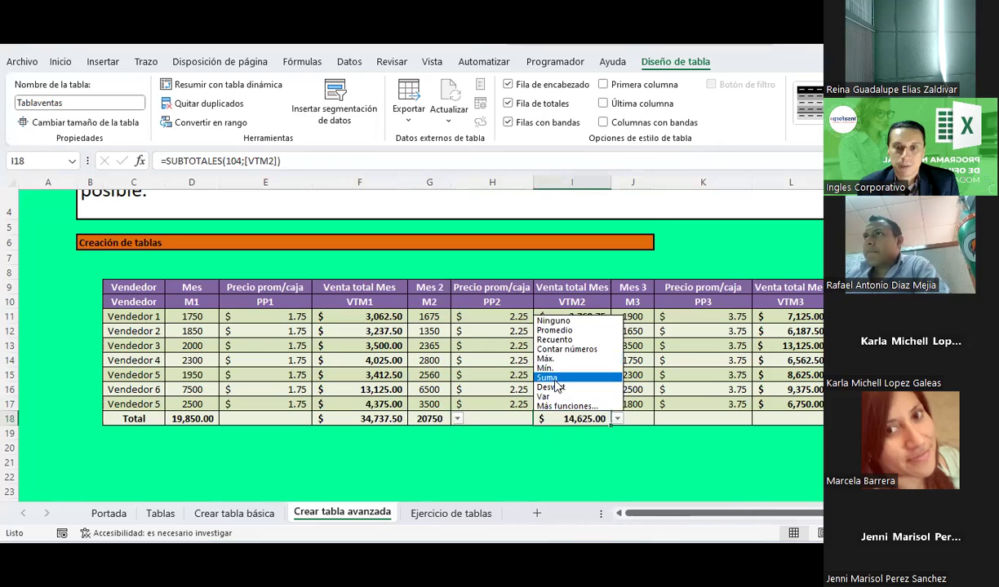
pyautogui.click(553, 378)
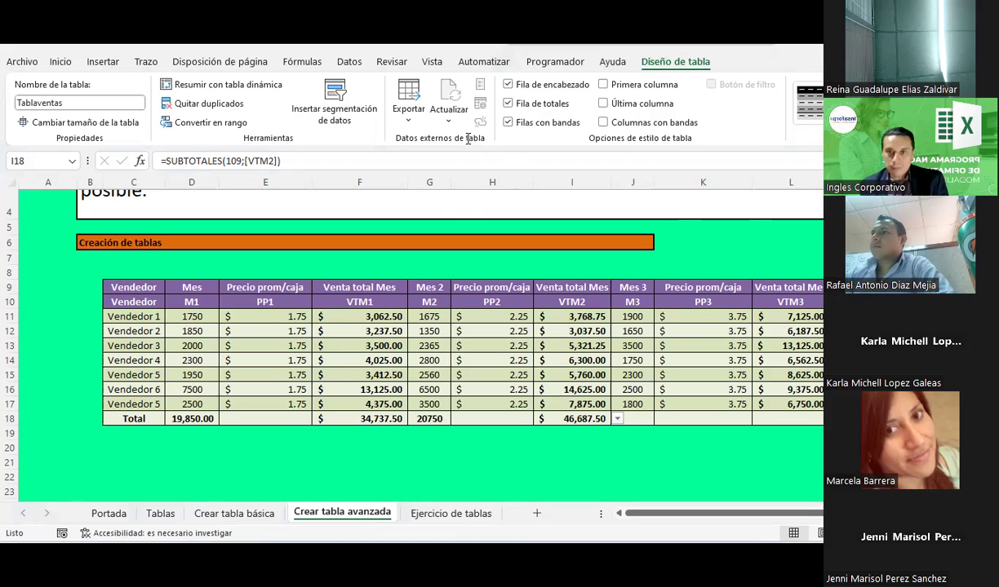
# Remove the Total row and press Tab in P17 to append a blank row 18
pyautogui.click(561, 412)
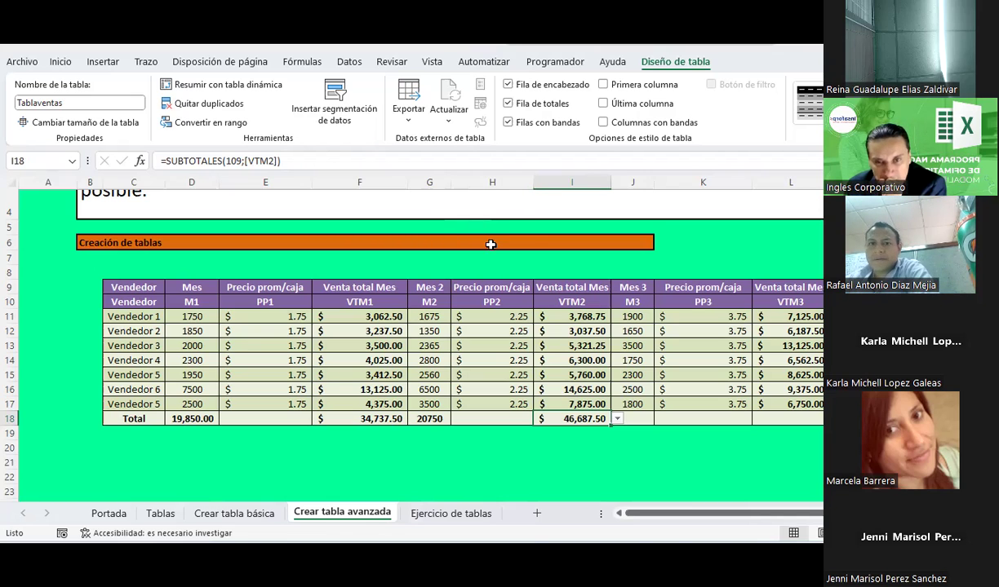
pyautogui.click(507, 103)
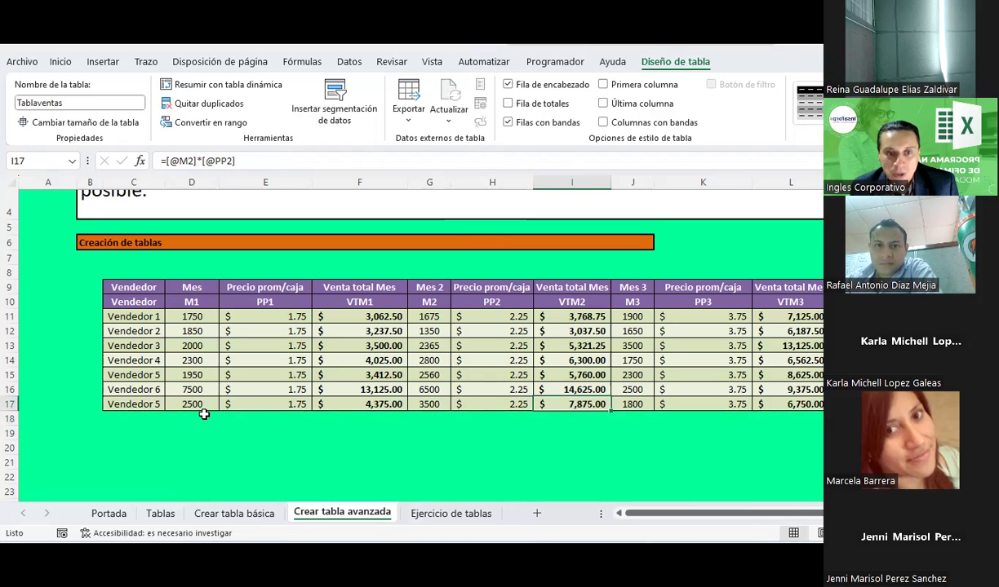
pyautogui.click(156, 400)
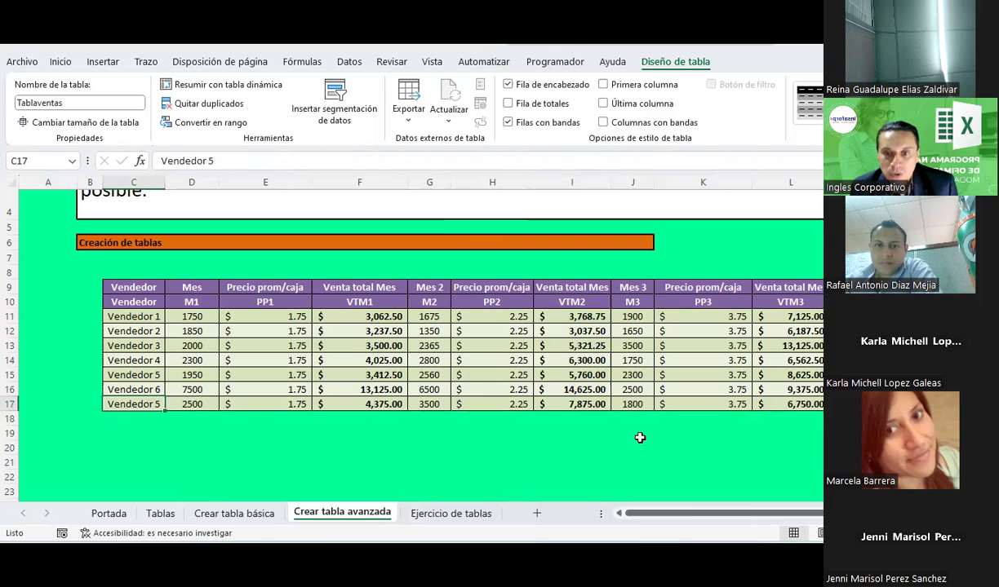
pyautogui.moveTo(683, 520); pyautogui.dragTo(762, 517)
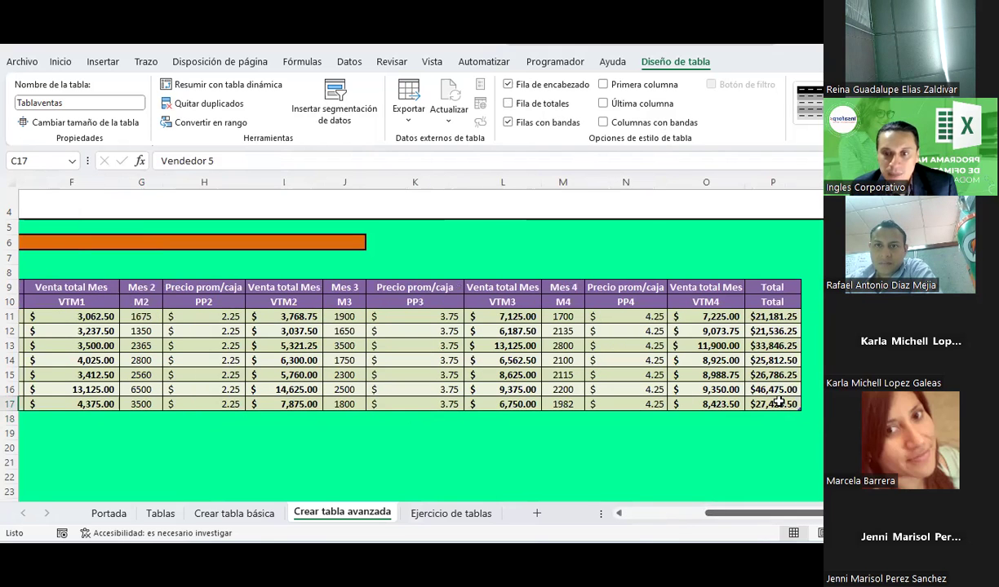
pyautogui.click(778, 403)
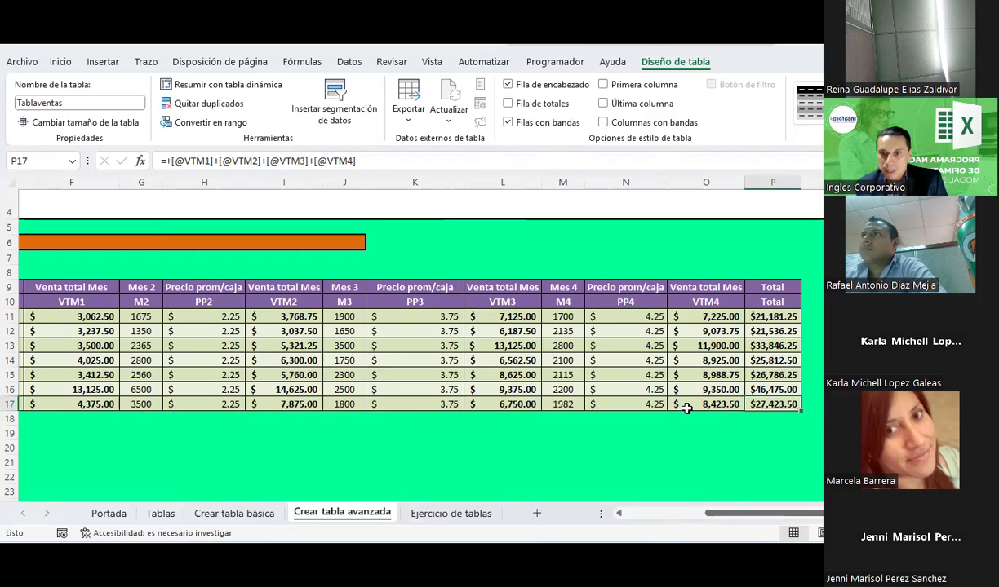
pyautogui.press('Tab')
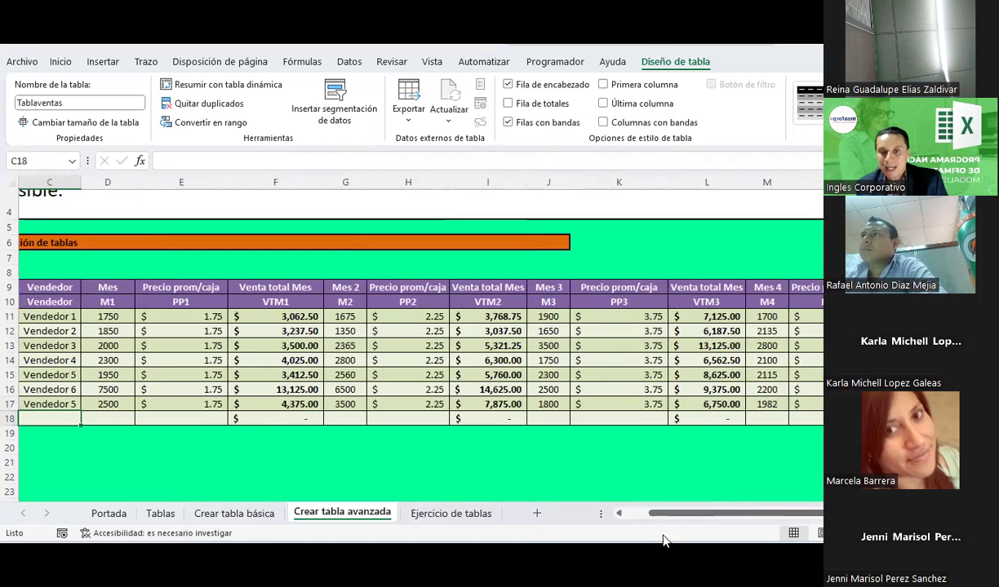
# Enter Vendedor 6 in row 18 with month 1 quantity 1800 at price 1.75
pyautogui.moveTo(661, 513); pyautogui.dragTo(640, 513)
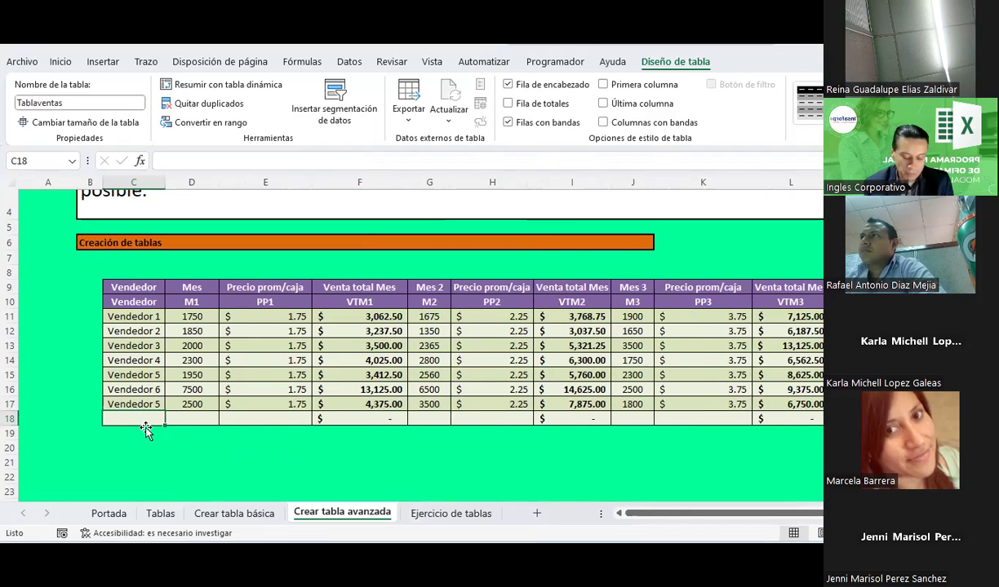
pyautogui.write('Vendedor')
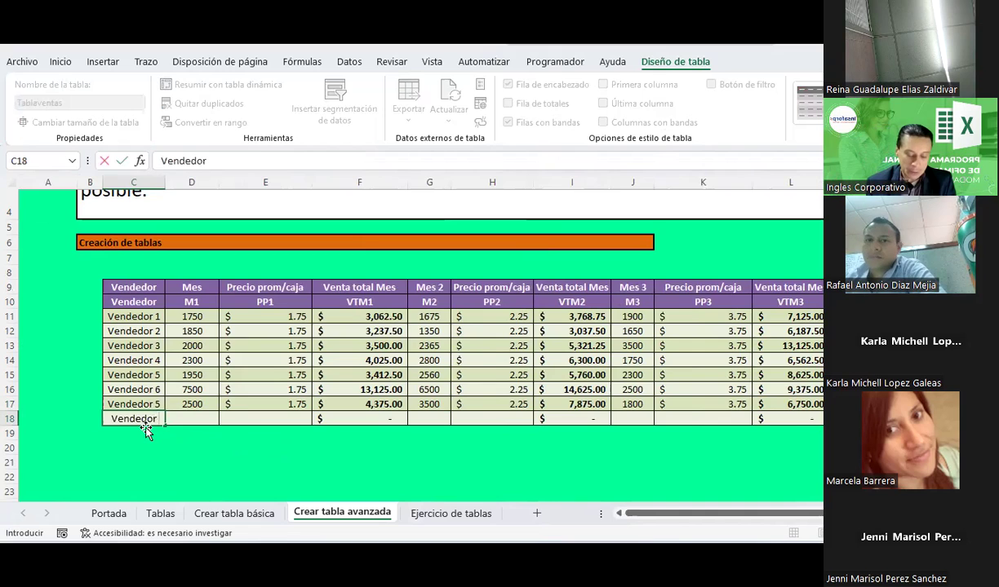
pyautogui.press('Return')
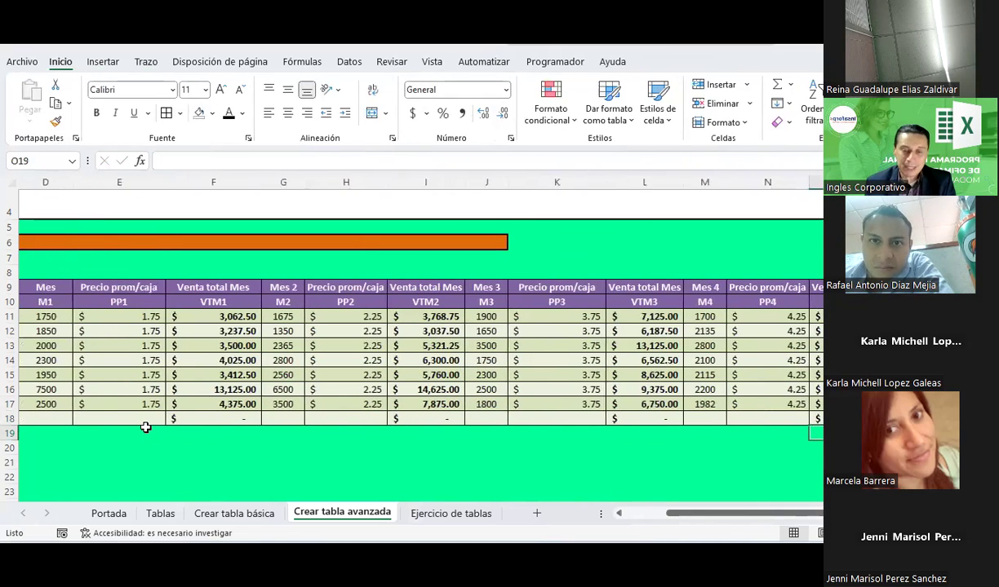
pyautogui.press('Home')
pyautogui.press('Right')
pyautogui.press('Right')
pyautogui.press('Right')
pyautogui.press('Up')
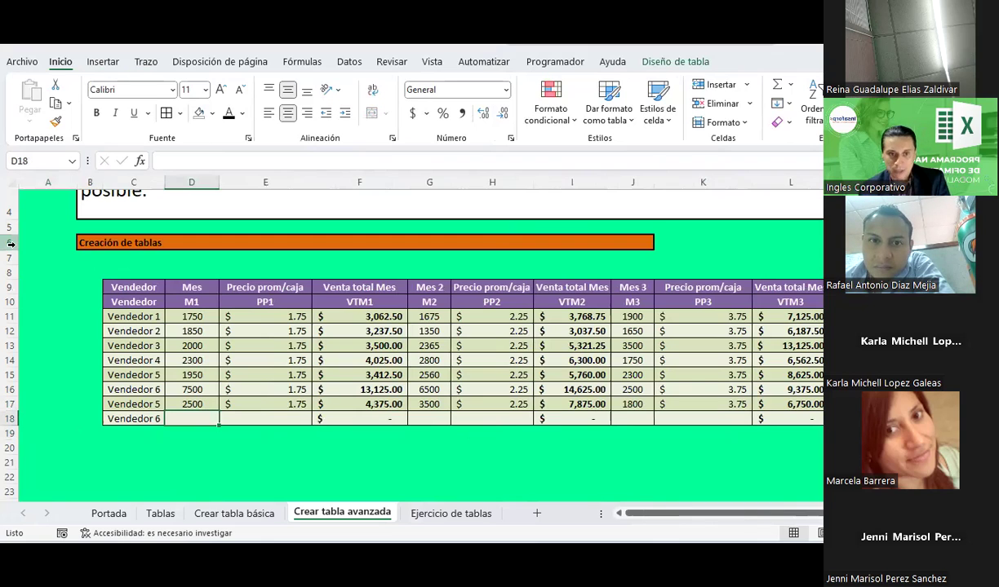
pyautogui.write('180')
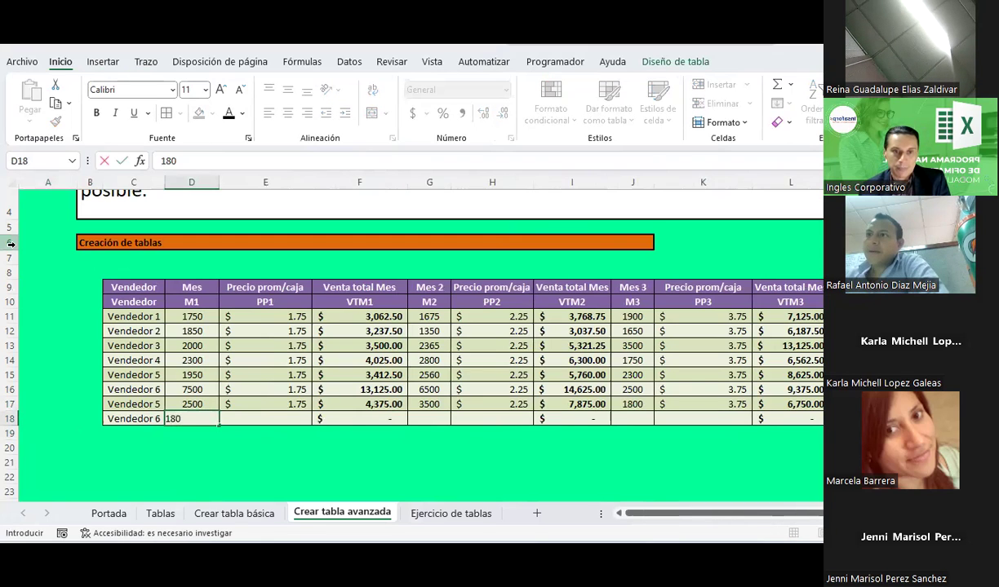
pyautogui.write('0')
pyautogui.press('Tab')
pyautogui.write('1.75')
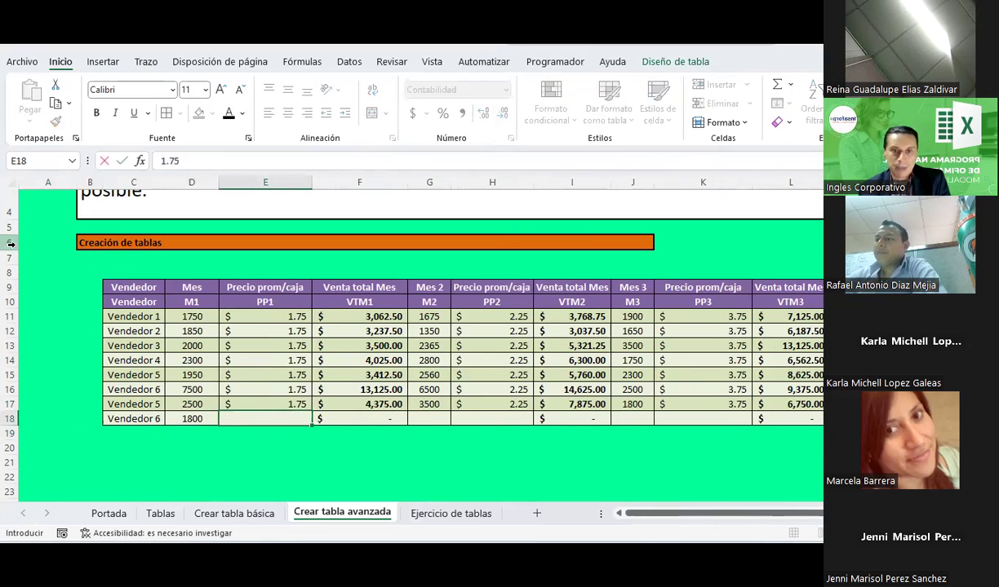
pyautogui.press('Tab')
# Fill months 2–4 with 3852 at 2.25, 5875 at 3.75, and 1978 at 4.25
pyautogui.press('Tab')
pyautogui.write('3852')
pyautogui.press('Tab')
pyautogui.write('2.25')
pyautogui.press('Tab')
pyautogui.press('Tab')
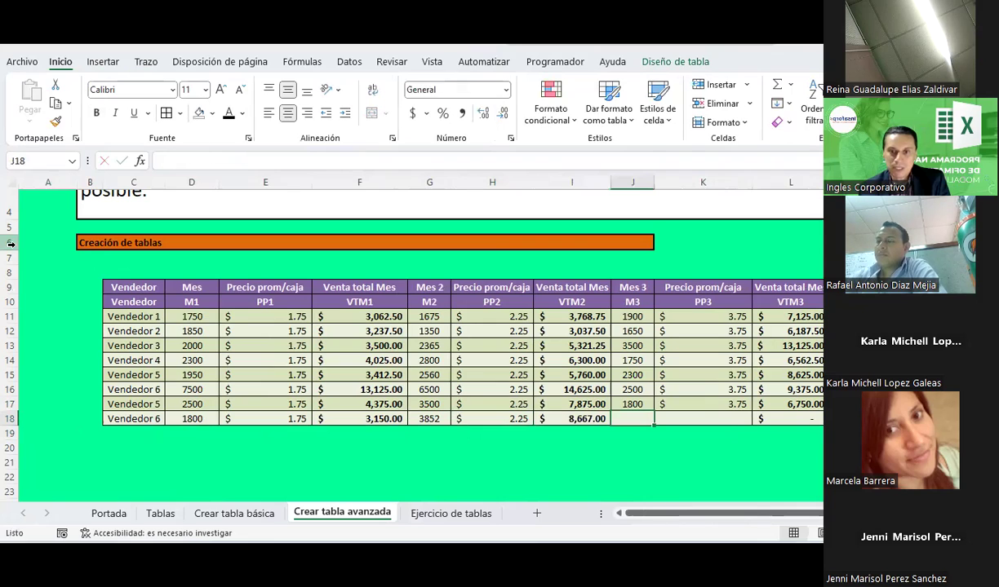
pyautogui.write('5875')
pyautogui.press('Tab')
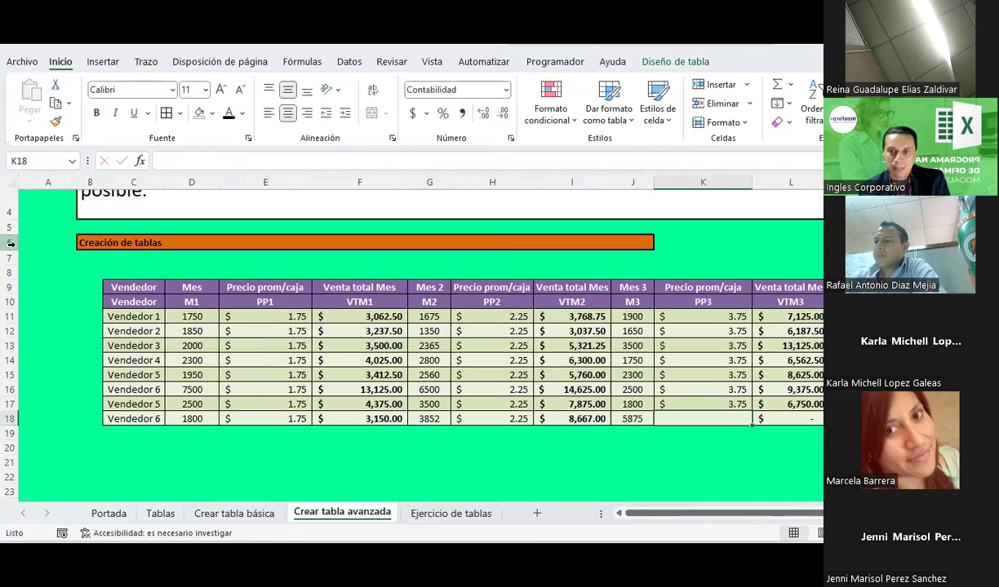
pyautogui.write('3.75')
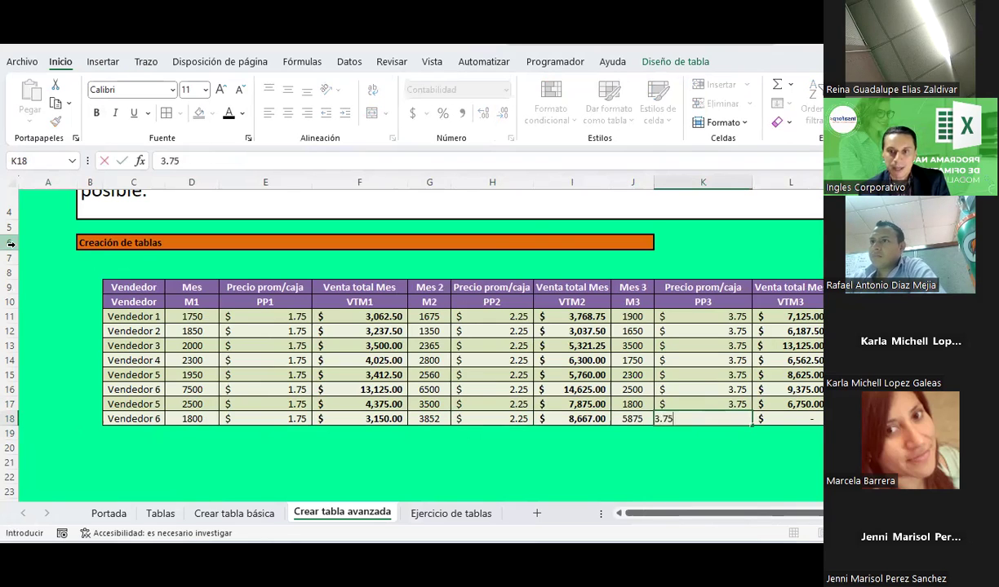
pyautogui.press('Tab')
pyautogui.press('Tab')
pyautogui.write('1978')
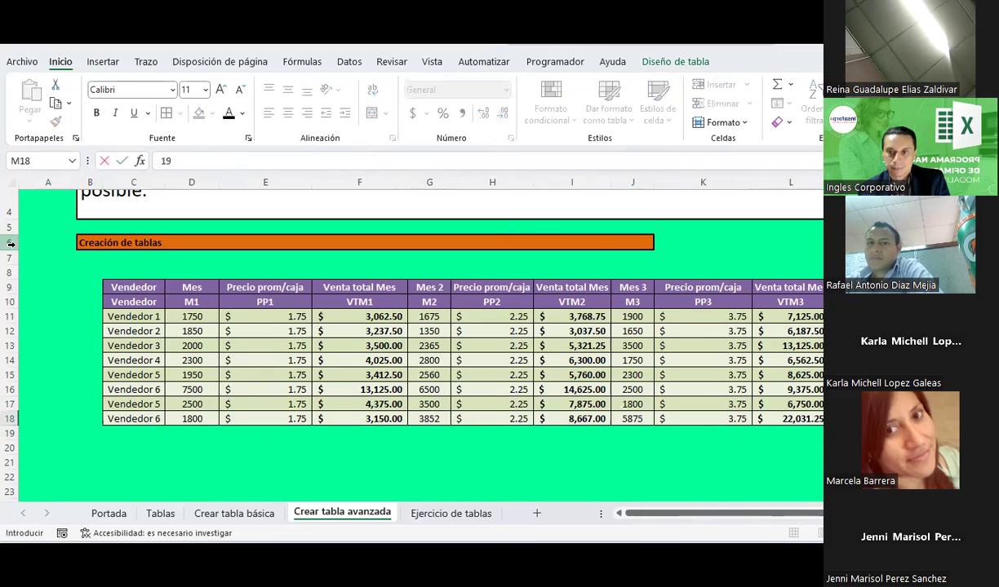
pyautogui.press('Tab')
pyautogui.write('4.25')
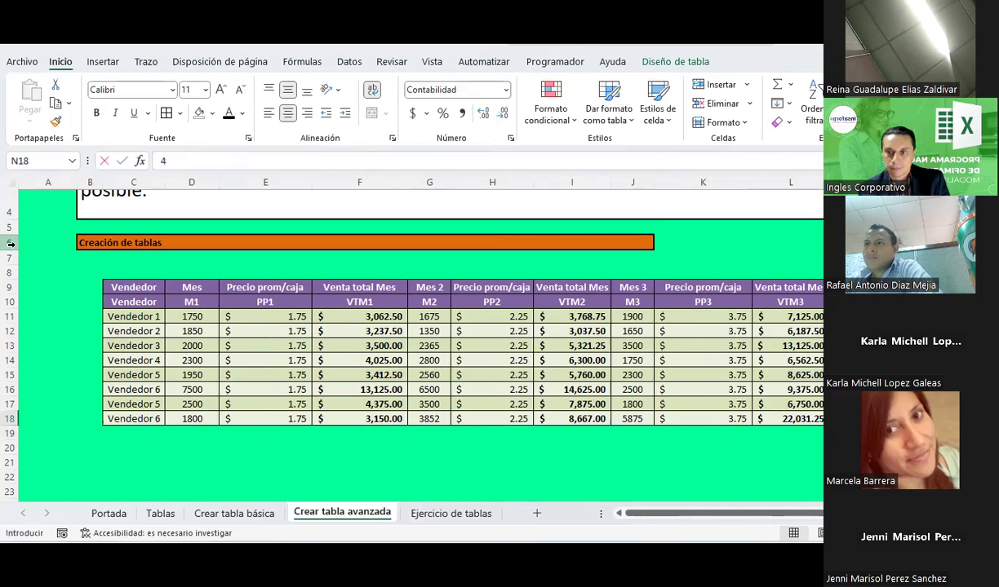
pyautogui.press('Tab')
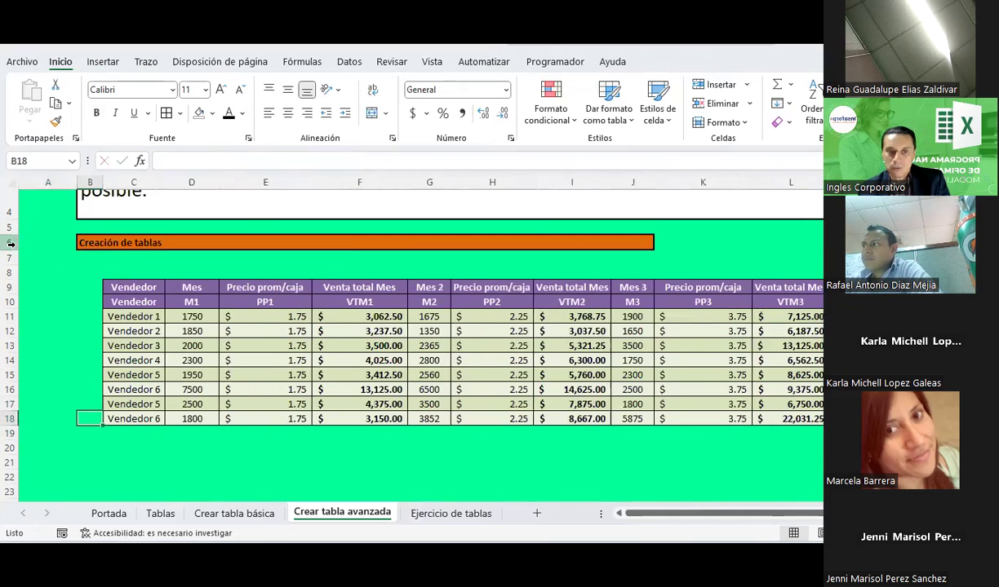
pyautogui.press('Right')
pyautogui.press('Right')
pyautogui.press('Right')
pyautogui.press('Left')
pyautogui.press('Left')
pyautogui.press('Left')
pyautogui.press('Left')
pyautogui.press('Left')
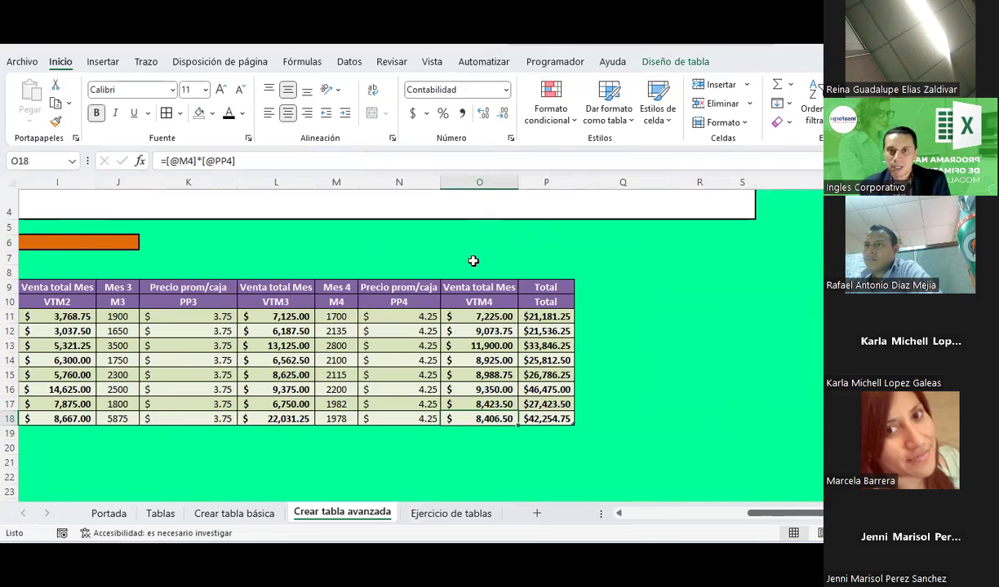
# Re-enable the Total row as row 19, with D19 summing M1 to 21,650.00
pyautogui.click(665, 62)
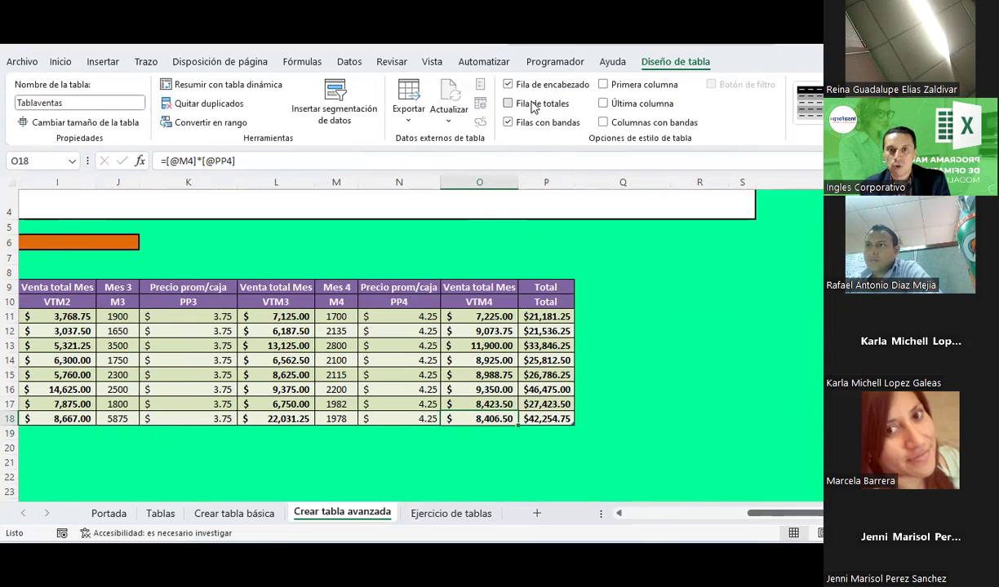
pyautogui.click(534, 105)
pyautogui.click(213, 434)
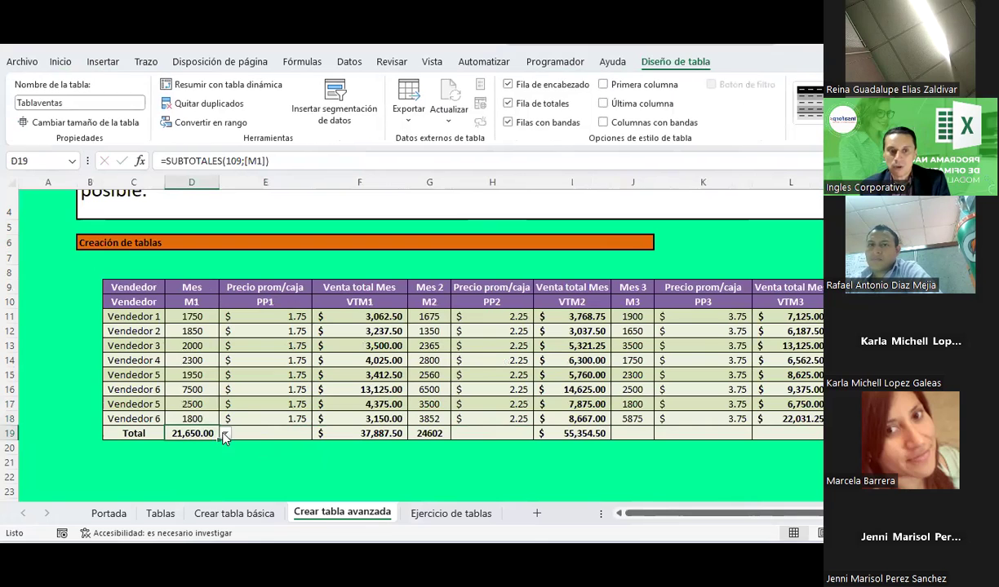
pyautogui.click(225, 434)
pyautogui.click(190, 395)
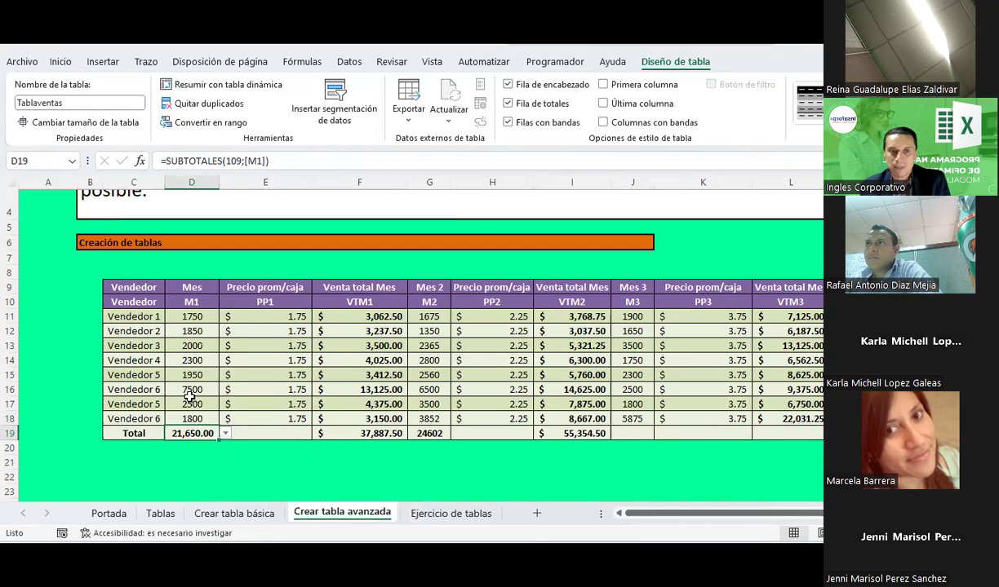
pyautogui.click(257, 159)
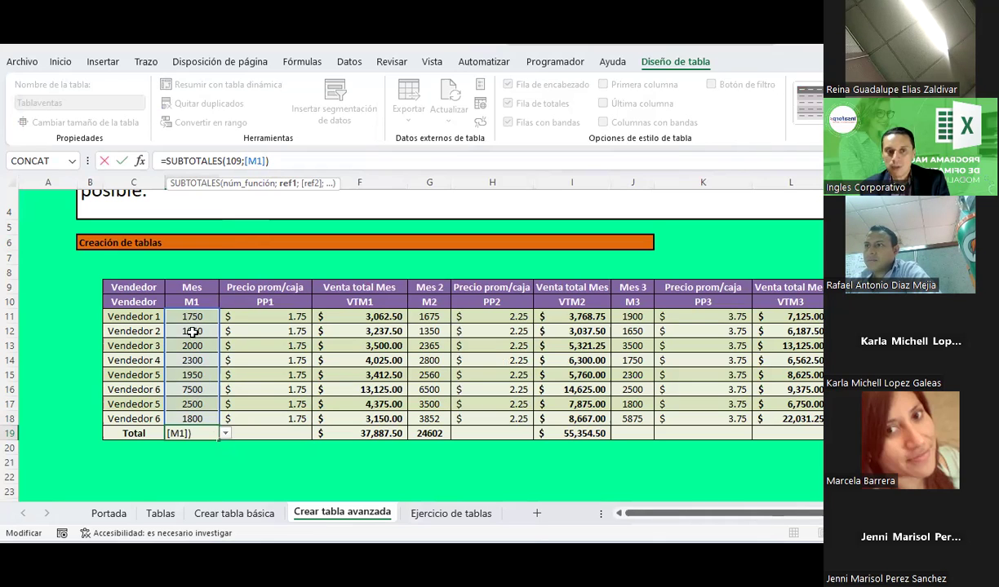
# Toggle the Total row off and on, then turn on First Column and Last Column emphasis
pyautogui.click(196, 431)
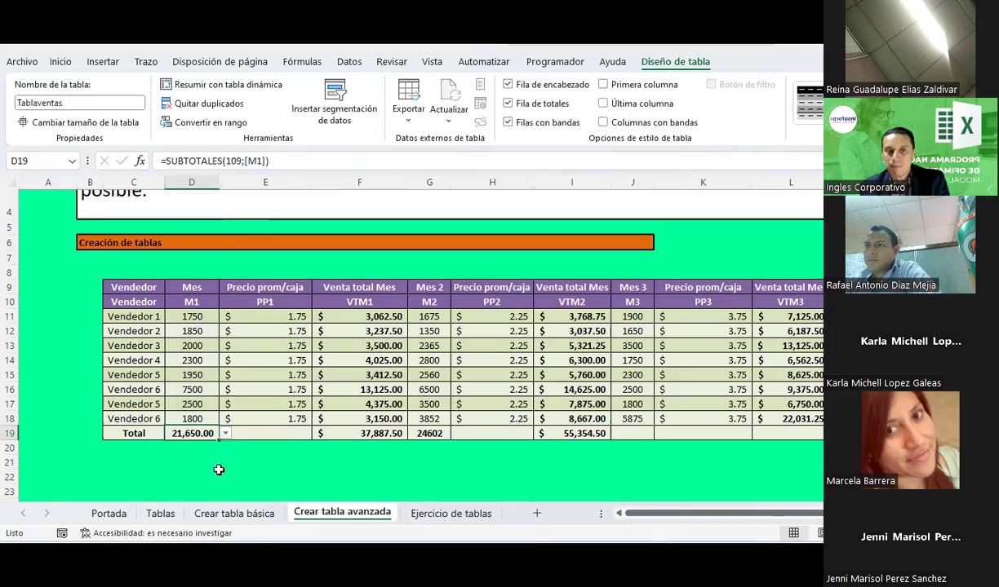
pyautogui.click(536, 104)
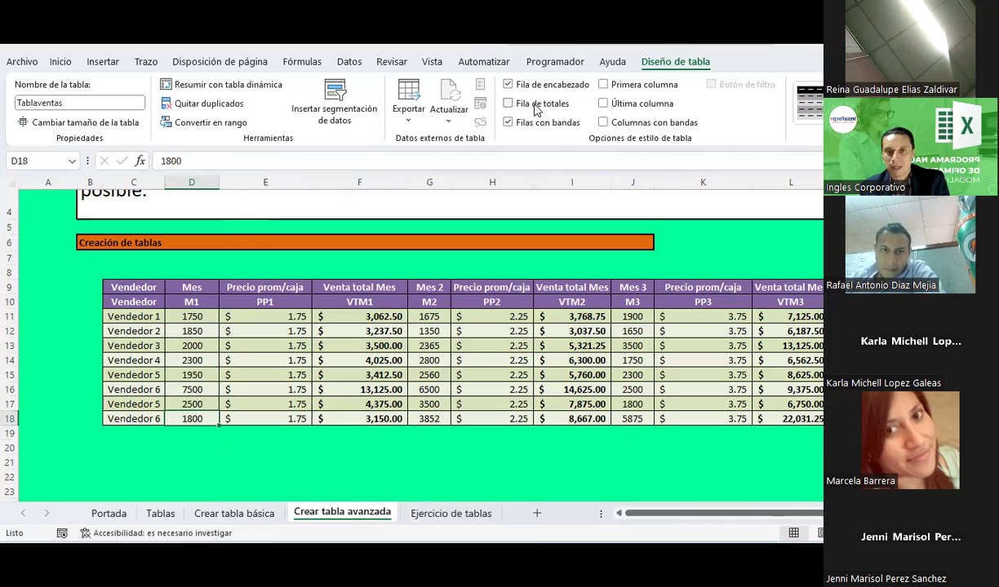
pyautogui.click(536, 108)
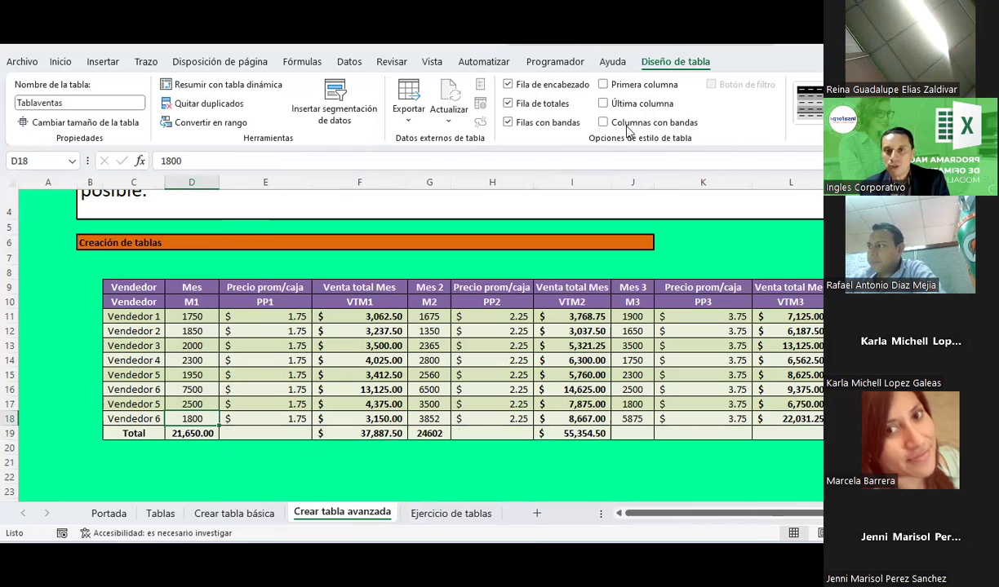
pyautogui.click(603, 84)
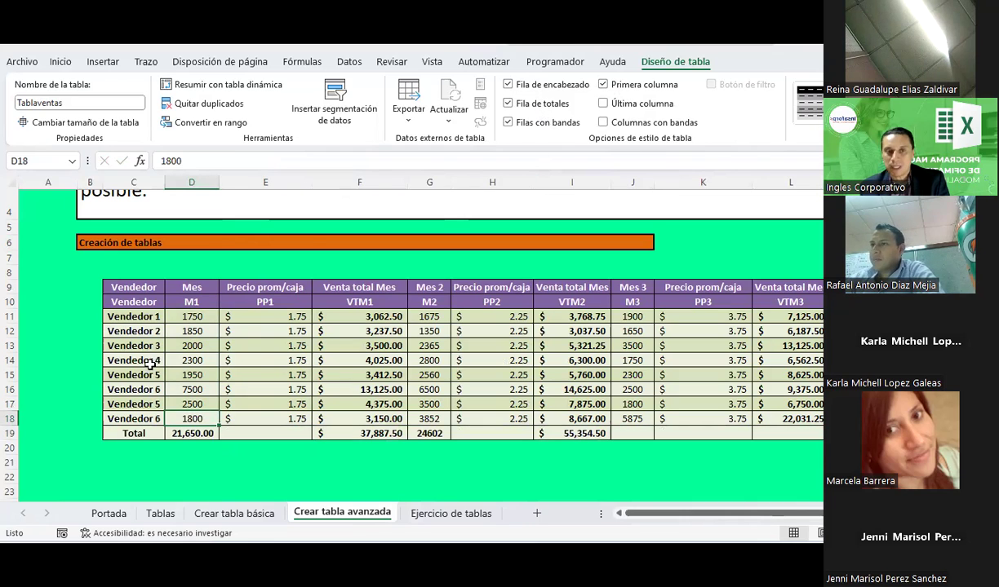
pyautogui.click(603, 103)
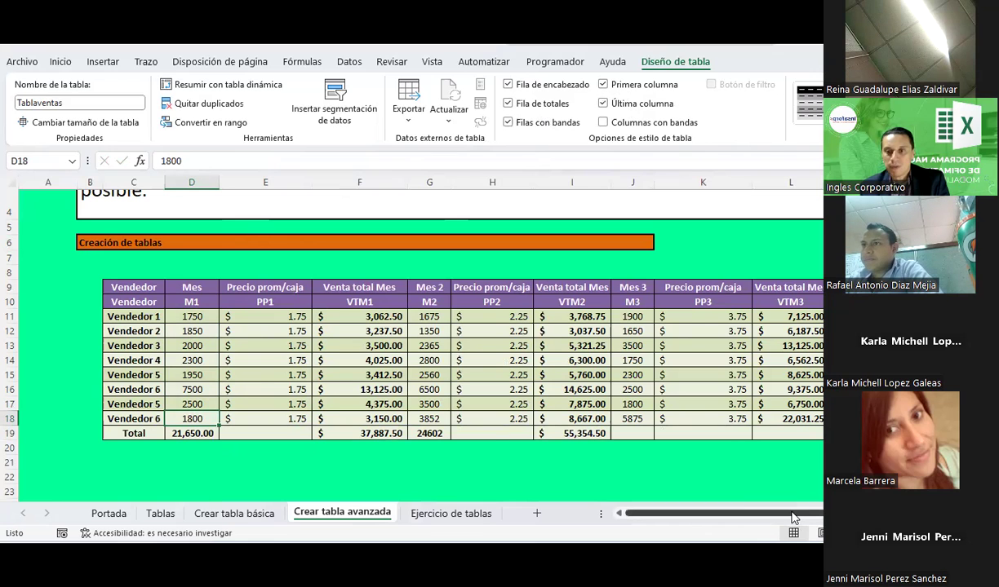
pyautogui.moveTo(718, 514); pyautogui.dragTo(751, 514)
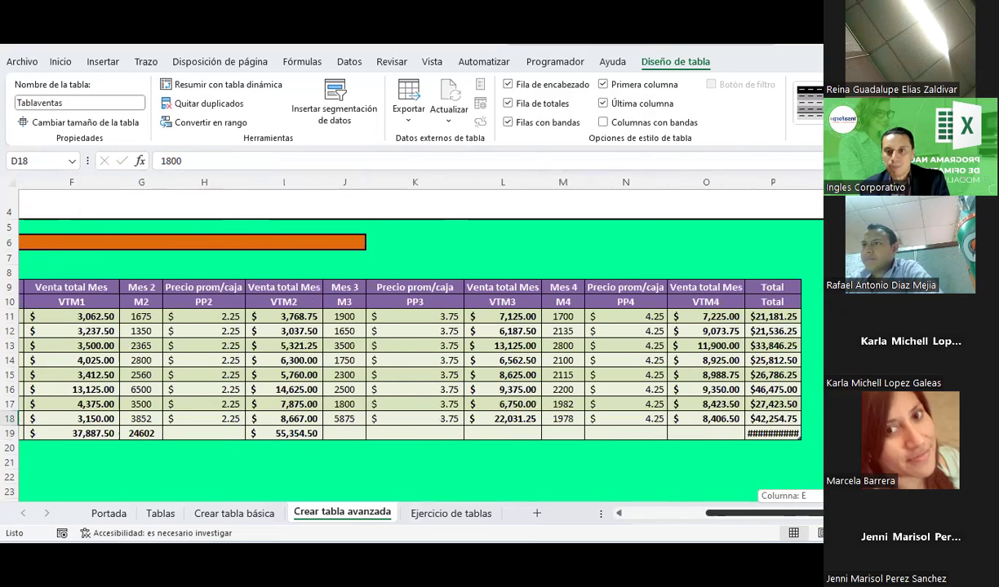
# Autofit column P to show the $245,315.75 grand total; clear last-column emphasis and banding
pyautogui.doubleClick(801, 181)
pyautogui.click(641, 112)
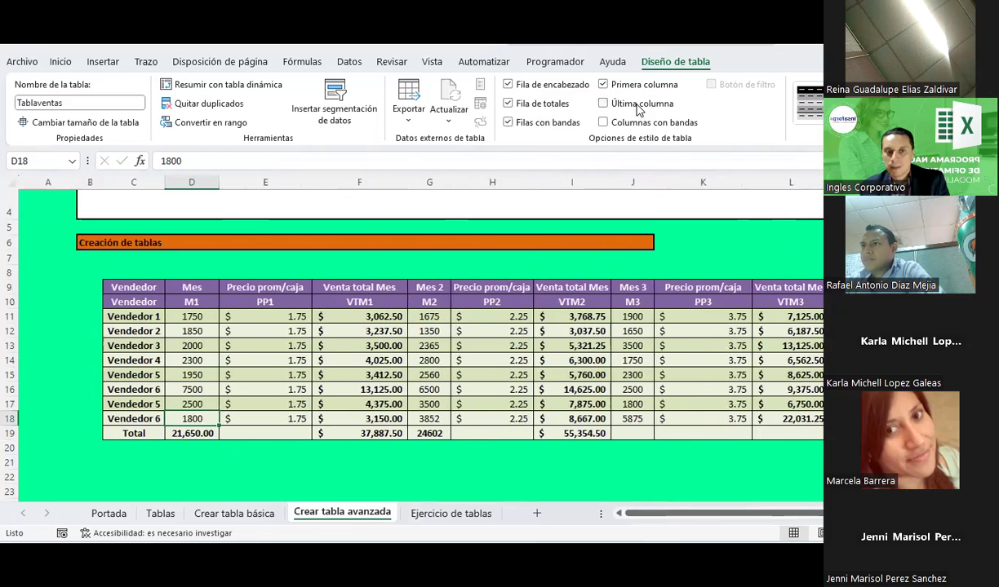
pyautogui.moveTo(735, 513); pyautogui.dragTo(812, 513)
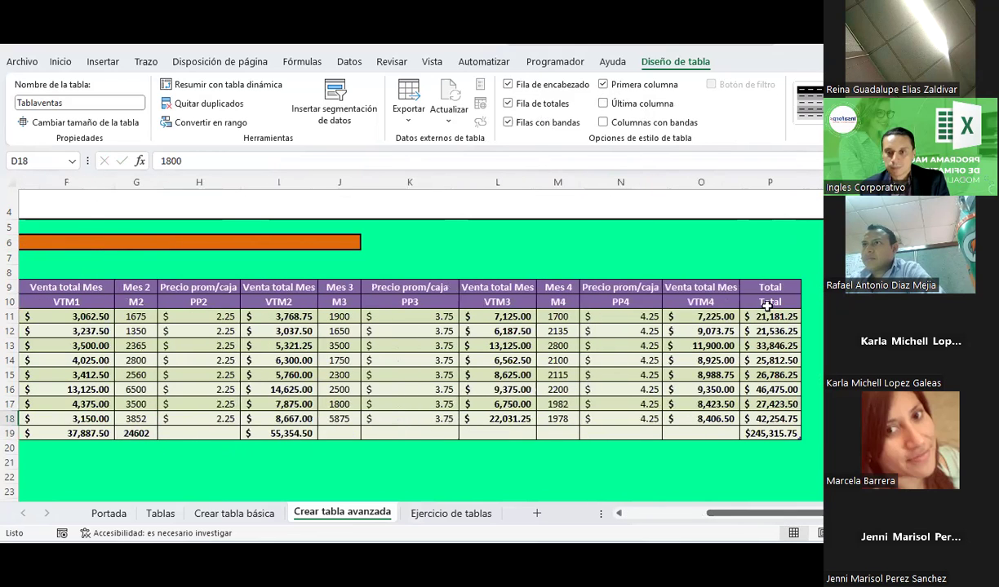
pyautogui.click(765, 316)
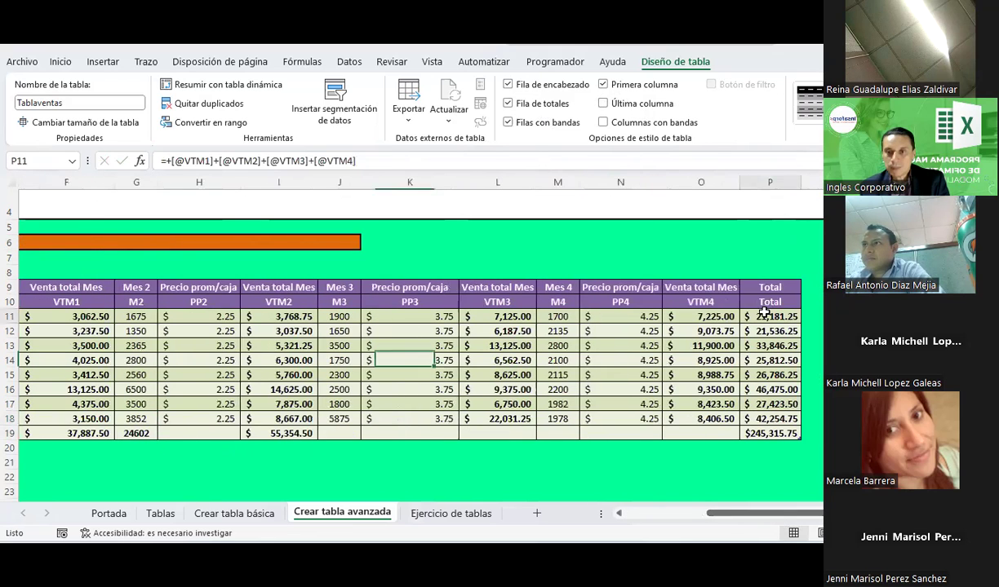
pyautogui.click(627, 123)
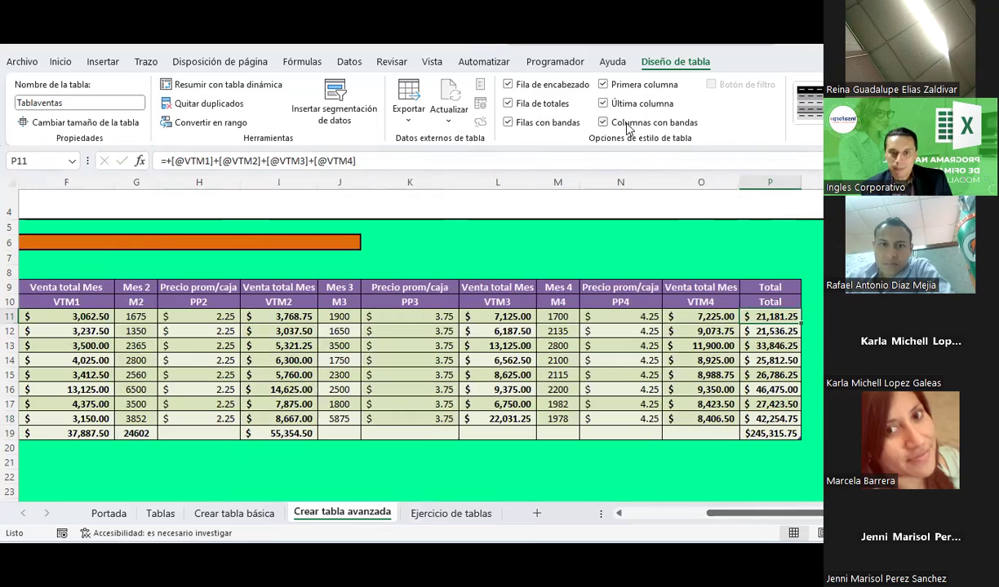
pyautogui.click(628, 124)
pyautogui.click(618, 107)
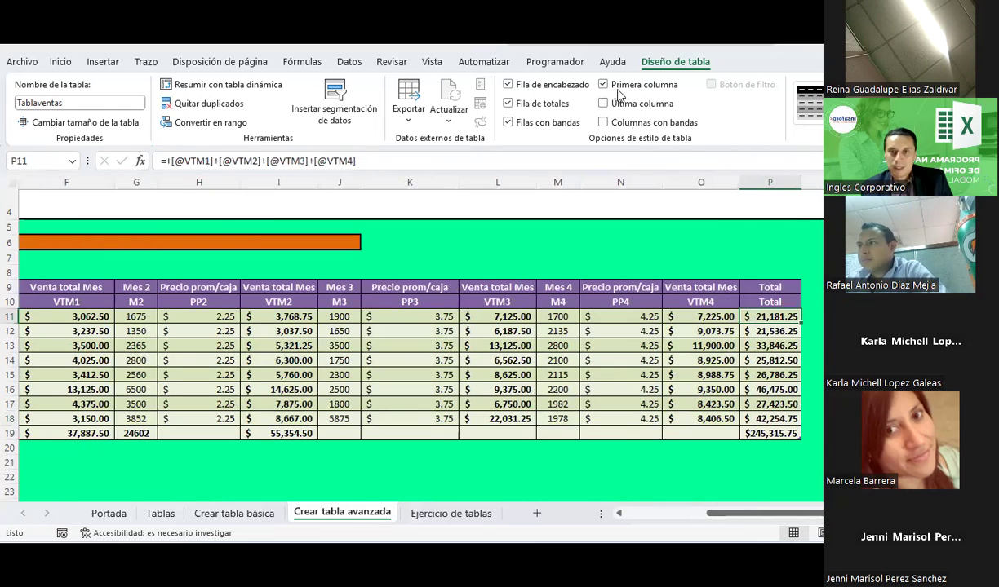
# Check Vendedor 1's price and VTM1 cells, then select the header row from C9 to P9
pyautogui.click(620, 359)
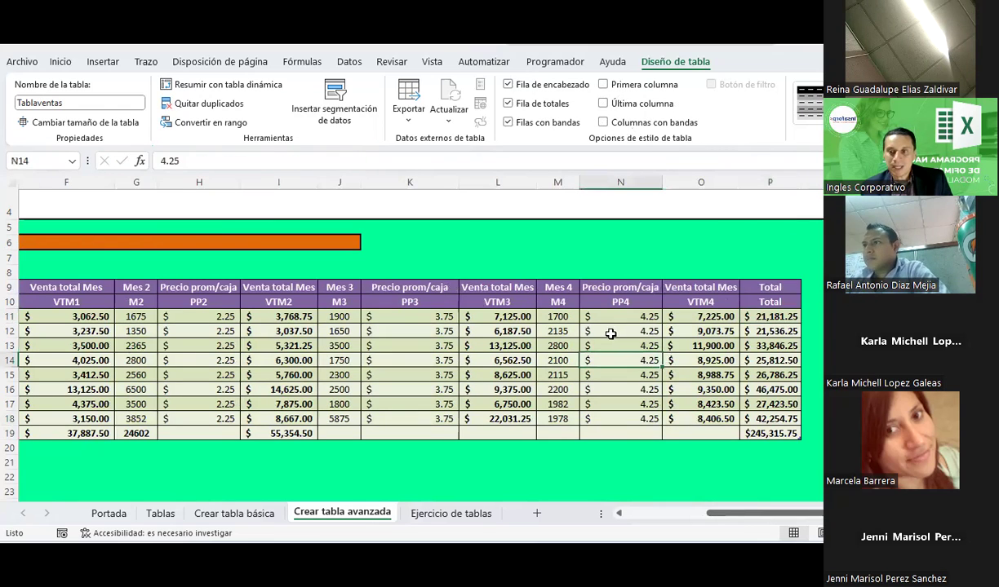
pyautogui.click(663, 514)
pyautogui.moveTo(663, 514)
pyautogui.mouseDown()
pyautogui.moveTo(779, 514)
pyautogui.moveTo(658, 512)
pyautogui.mouseUp()
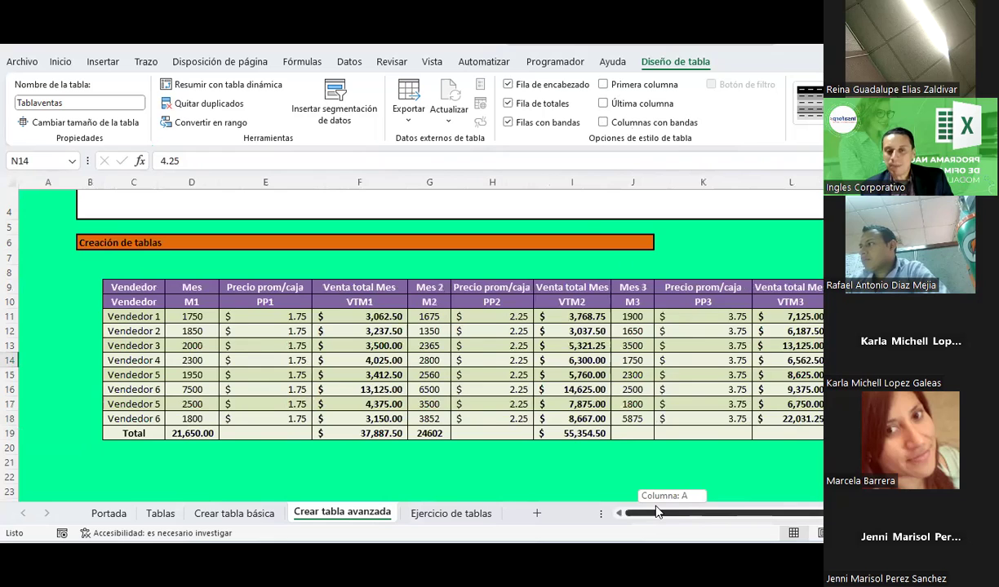
pyautogui.moveTo(658, 512)
pyautogui.mouseDown()
pyautogui.moveTo(745, 507)
pyautogui.moveTo(675, 509)
pyautogui.mouseUp()
pyautogui.click(298, 321)
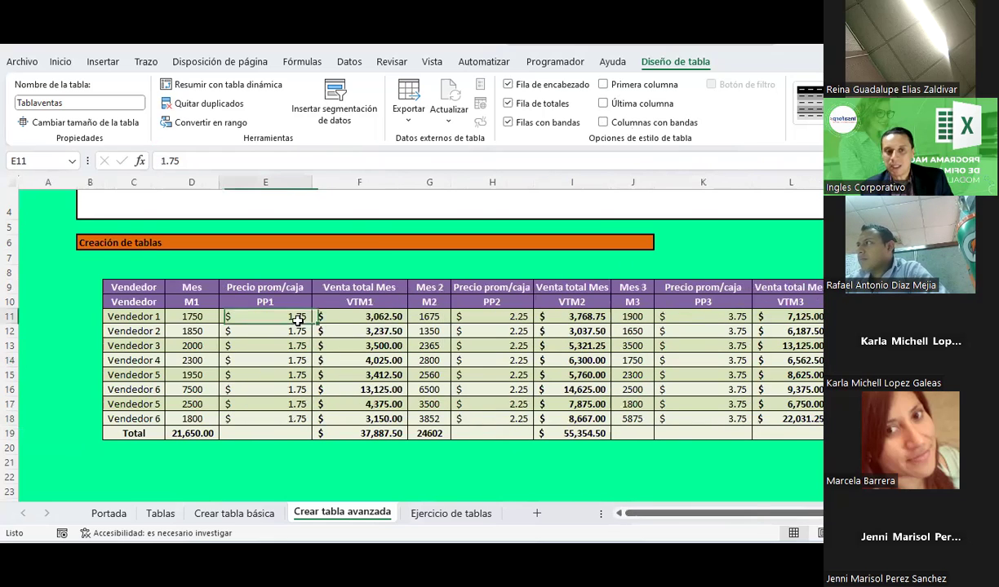
pyautogui.click(355, 321)
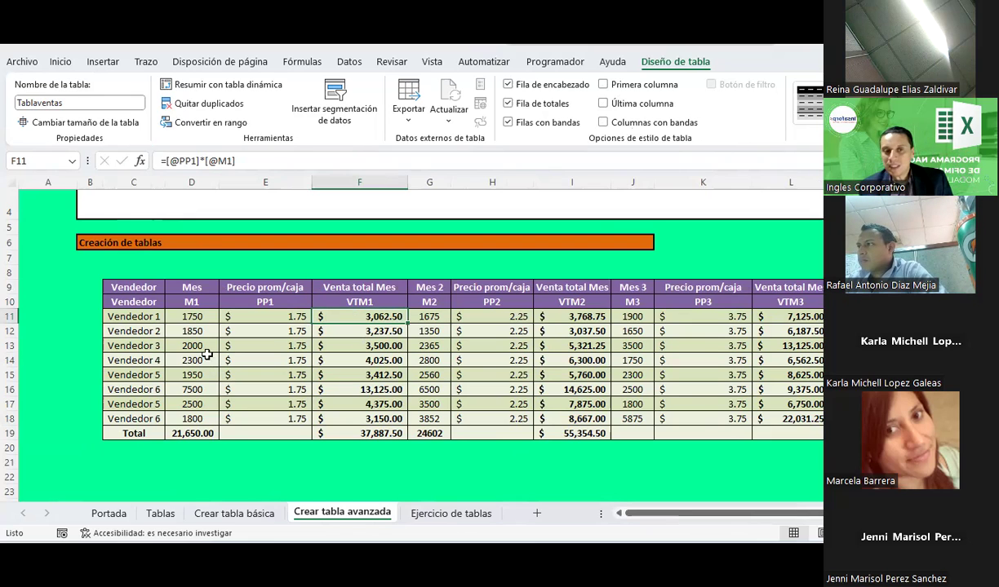
pyautogui.click(127, 284)
pyautogui.moveTo(126, 284); pyautogui.dragTo(809, 389)
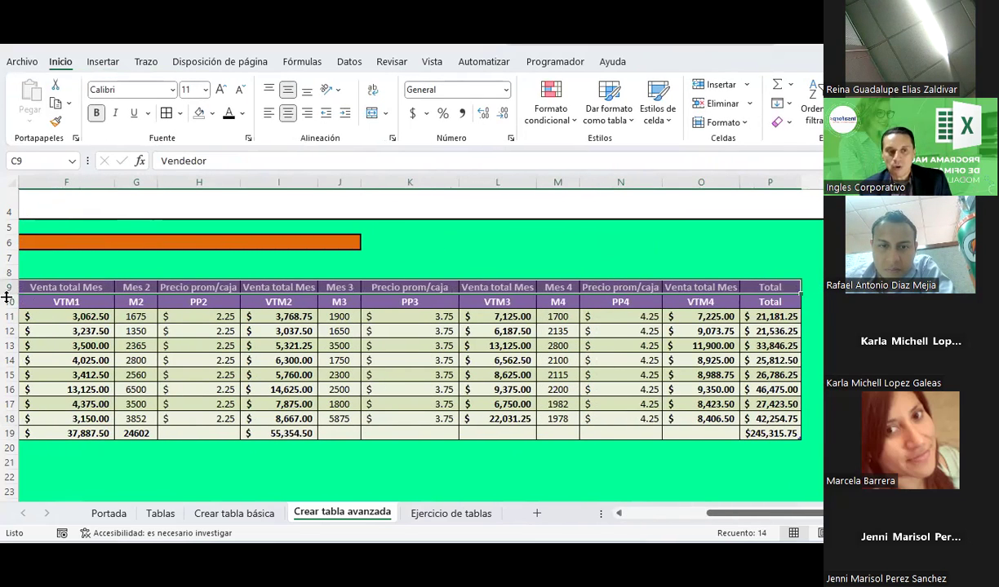
# Hide row 10, the row of column codes beneath the headers
pyautogui.click(199, 302)
pyautogui.click(279, 301)
pyautogui.click(340, 302)
pyautogui.click(410, 301)
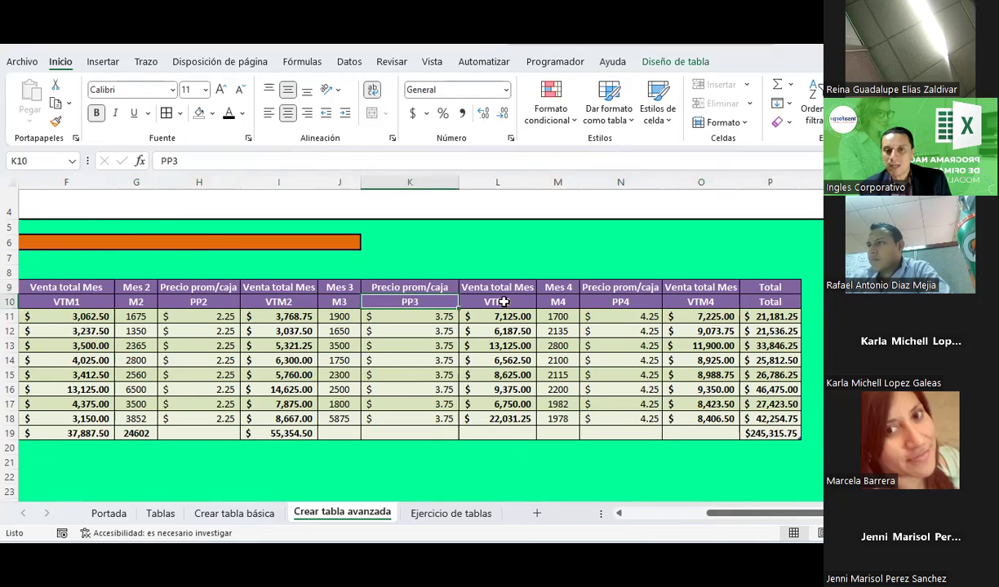
pyautogui.click(483, 298)
pyautogui.click(10, 302)
pyautogui.rightClick(10, 302)
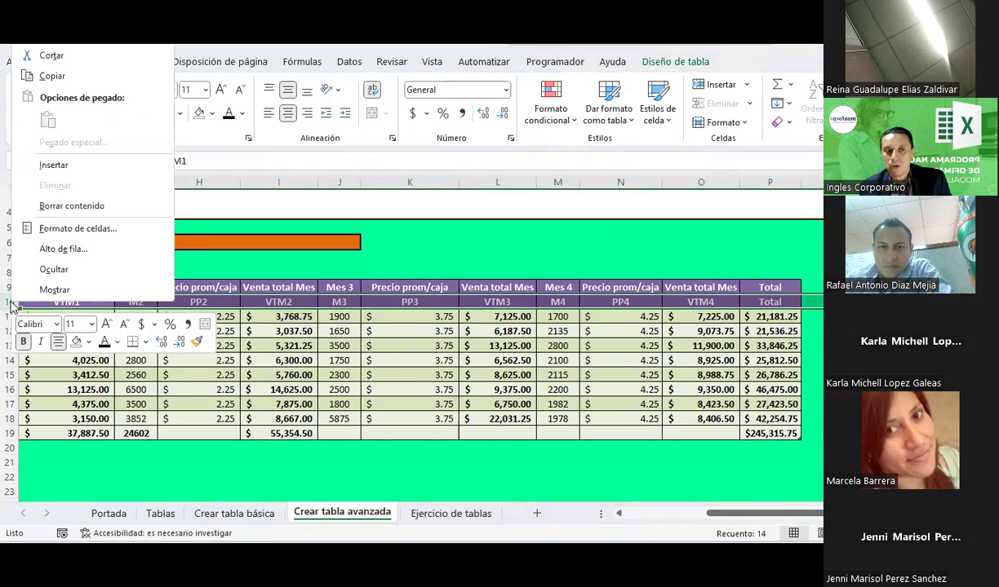
pyautogui.click(34, 259)
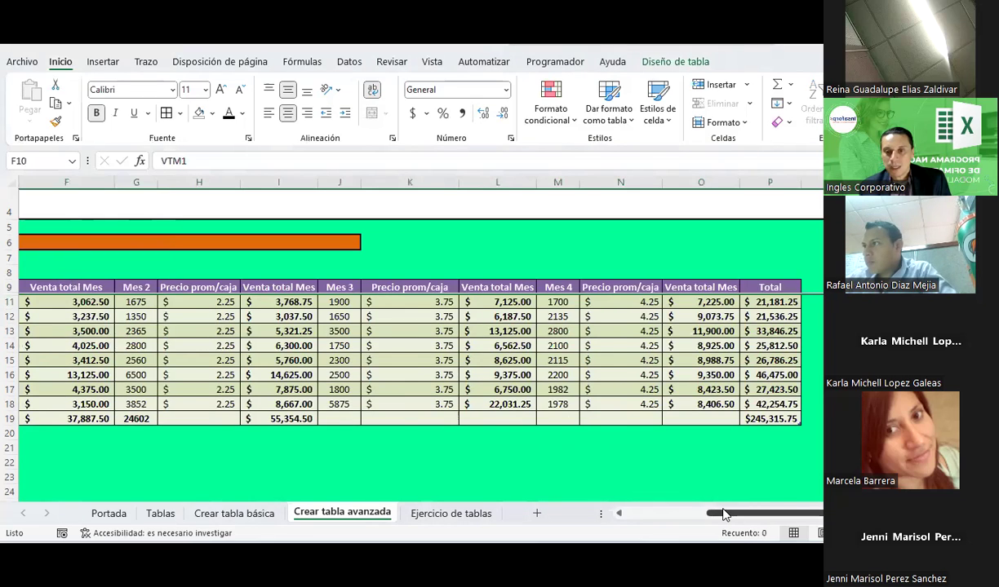
# Autofit column K's width and turn off the table's Total row
pyautogui.moveTo(718, 513); pyautogui.dragTo(604, 517)
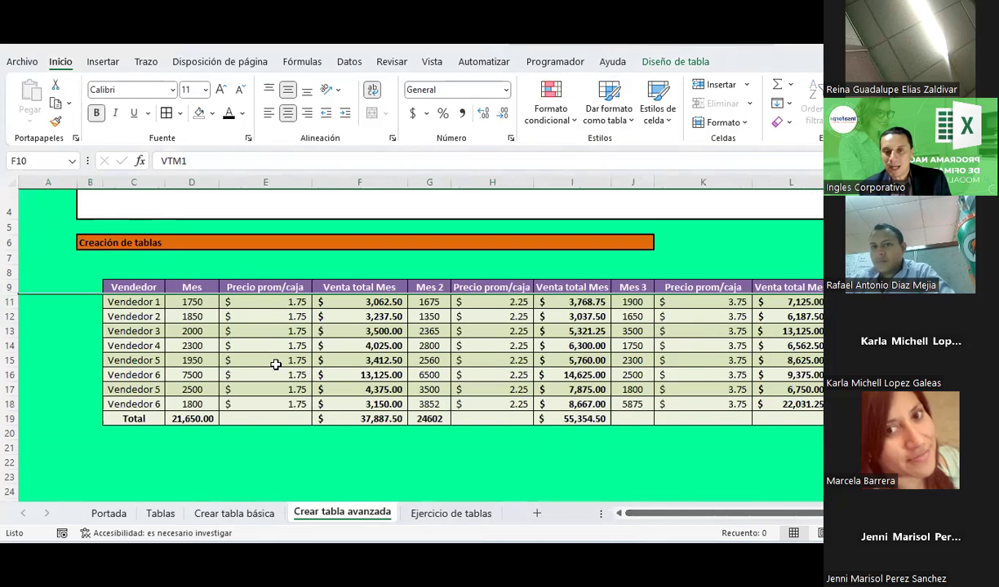
pyautogui.click(381, 302)
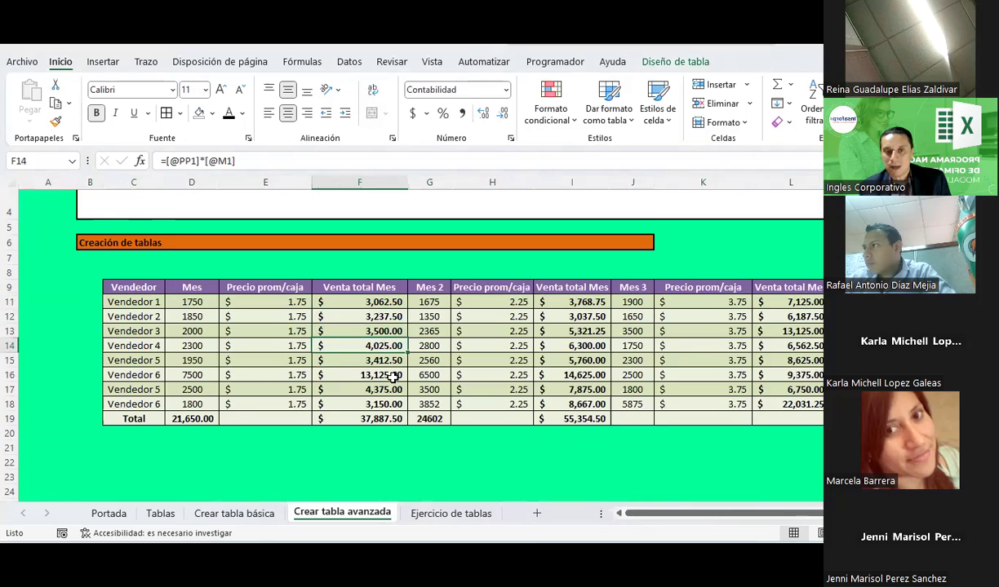
pyautogui.click(380, 404)
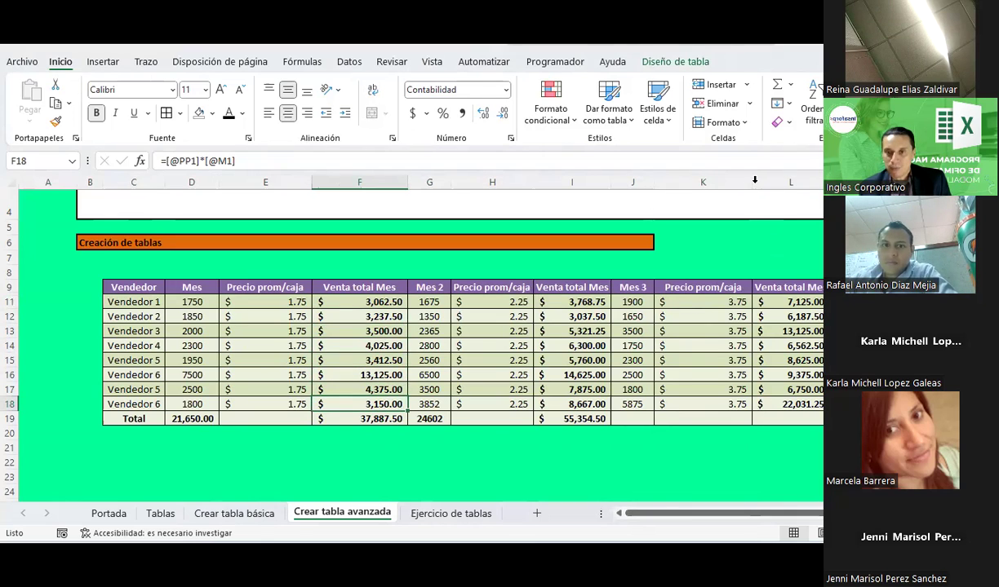
pyautogui.doubleClick(752, 181)
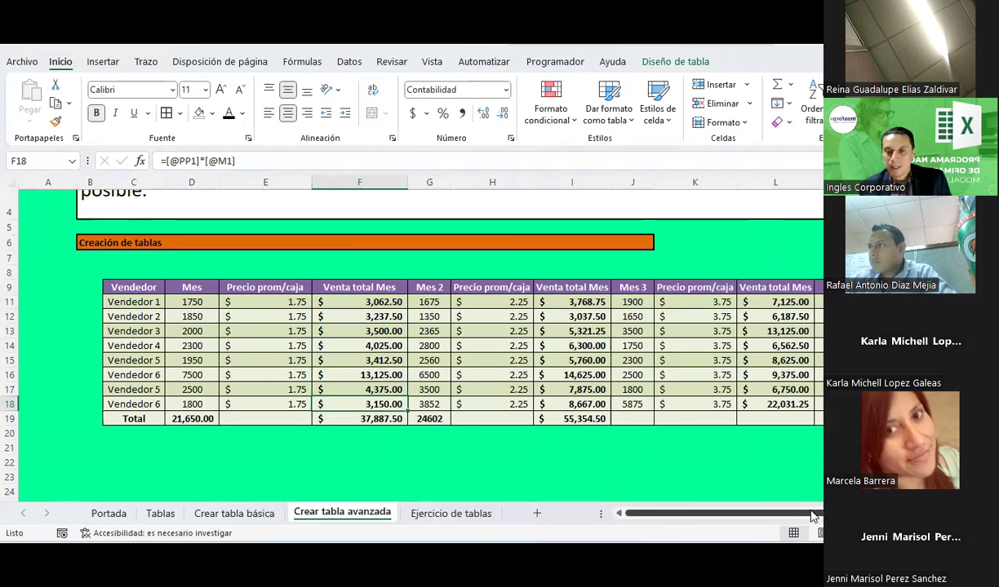
pyautogui.hscroll(5, 808, 514)
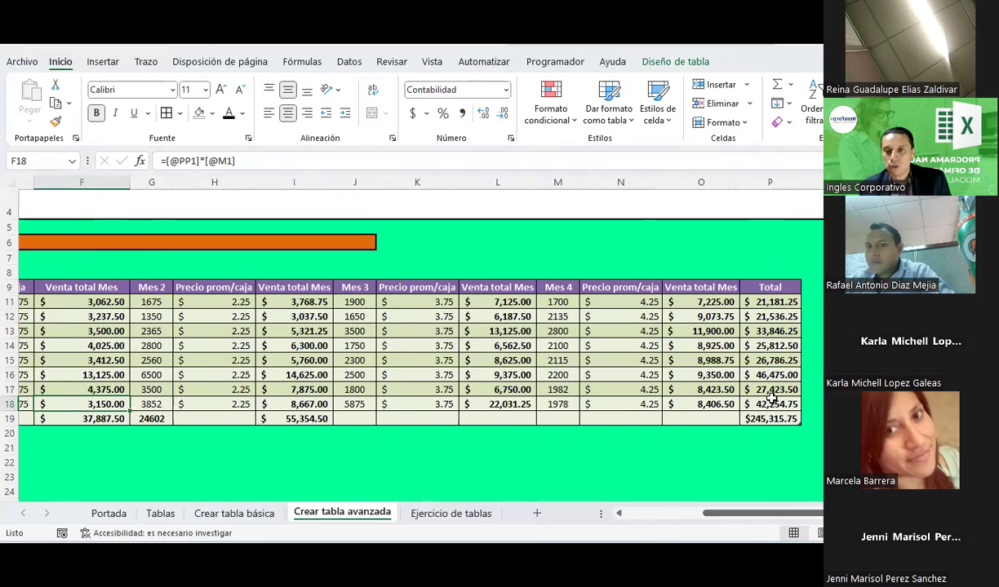
pyautogui.hotkey('ctrl', 'Right')
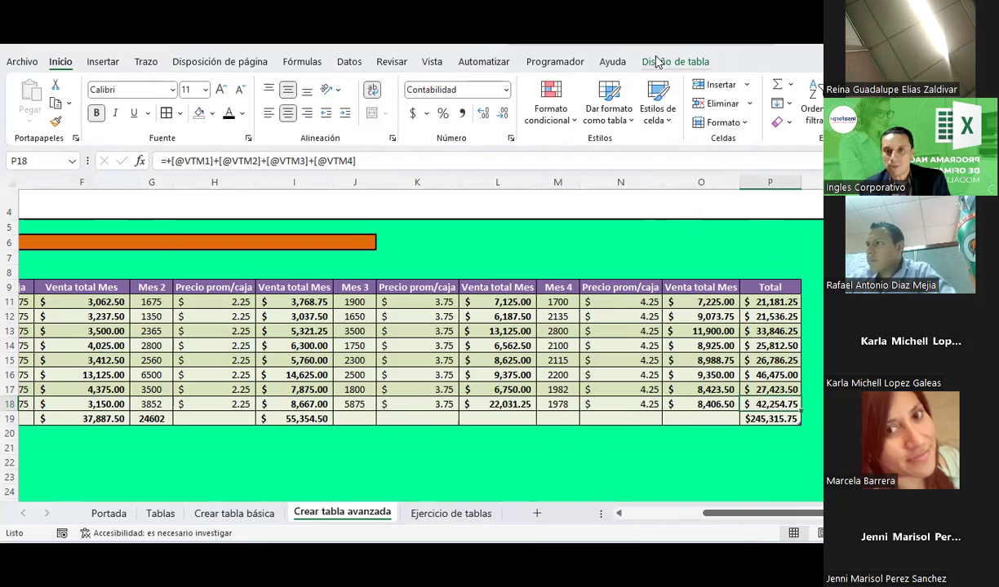
pyautogui.click(674, 62)
pyautogui.click(518, 104)
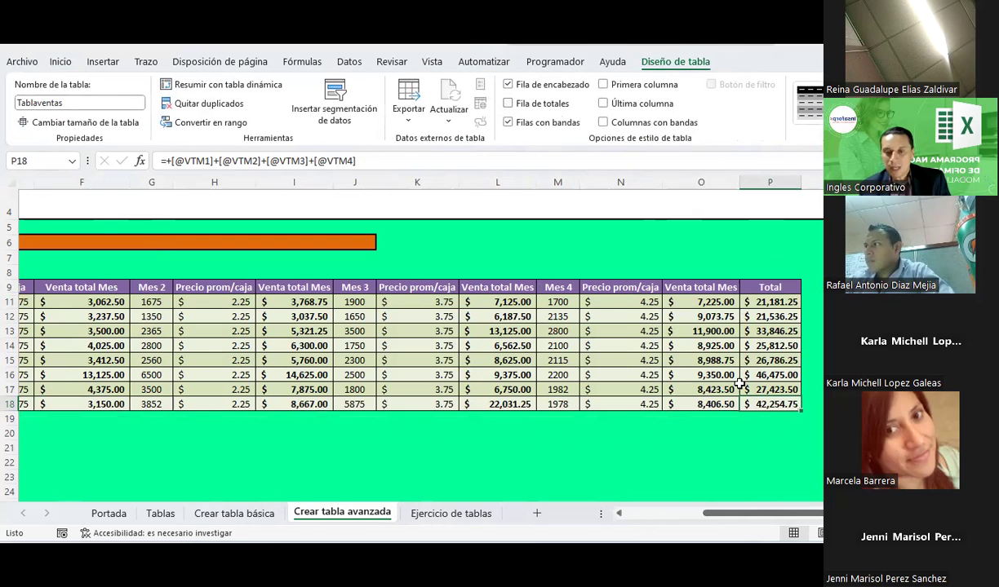
# Add row 19 for Vendedor 7 with month 1 quantity 1220 at price 1.75
pyautogui.press('Tab')
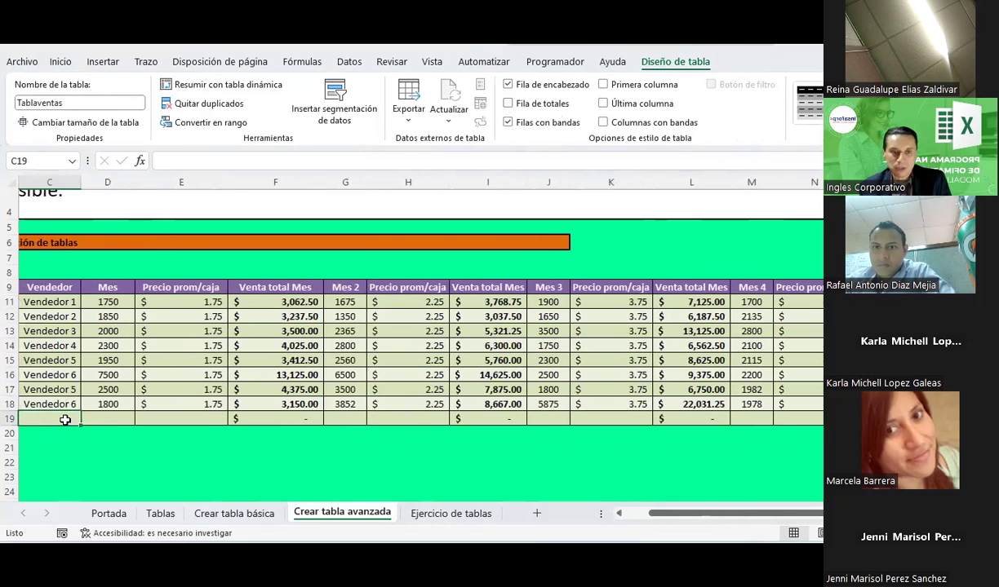
pyautogui.write('Vendedor')
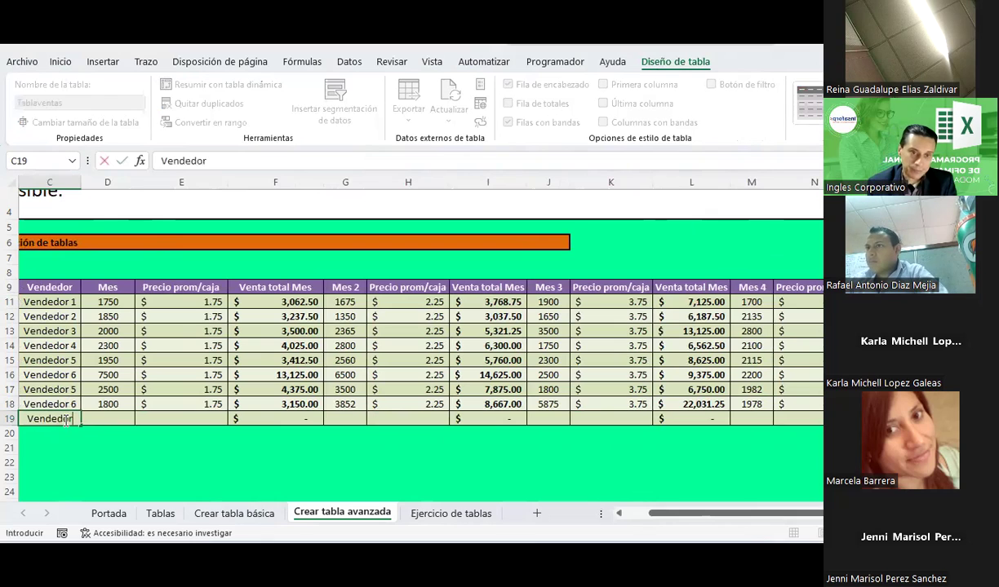
pyautogui.write(' 7')
pyautogui.press('Tab')
pyautogui.write('12')
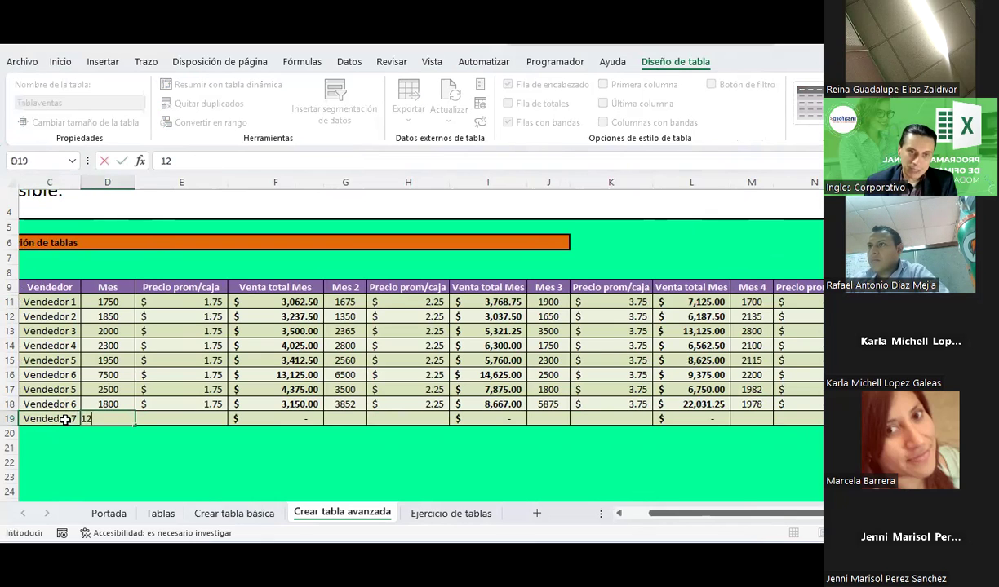
pyautogui.write('20')
pyautogui.press('Tab')
pyautogui.write('1.75')
pyautogui.press('Tab')
pyautogui.press('Tab')
# Enter month 2 as 4578 at 2.25 and month 3 as 5871 at 3.75
pyautogui.write('457')
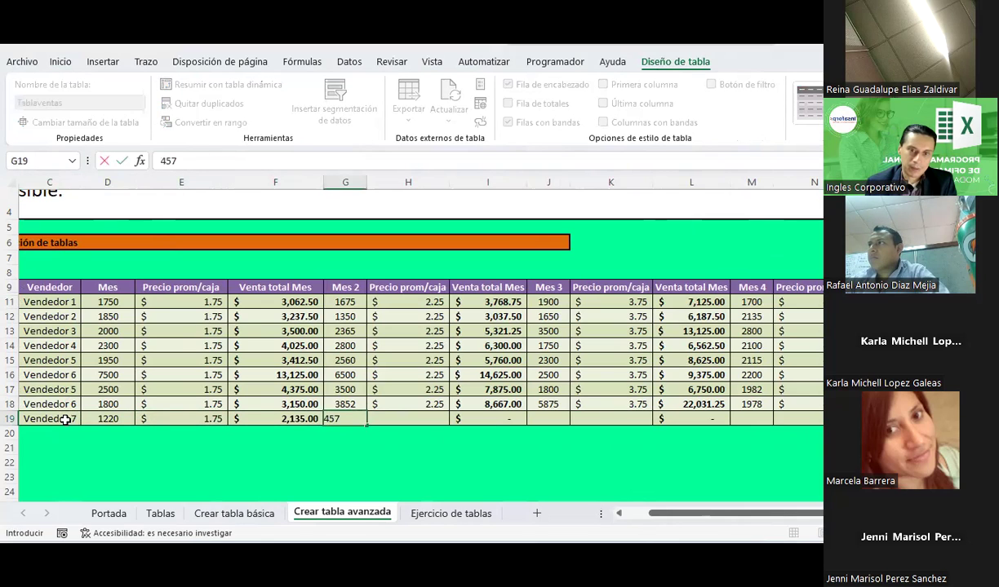
pyautogui.write('8')
pyautogui.press('Tab')
pyautogui.write('2.25')
pyautogui.press('Tab')
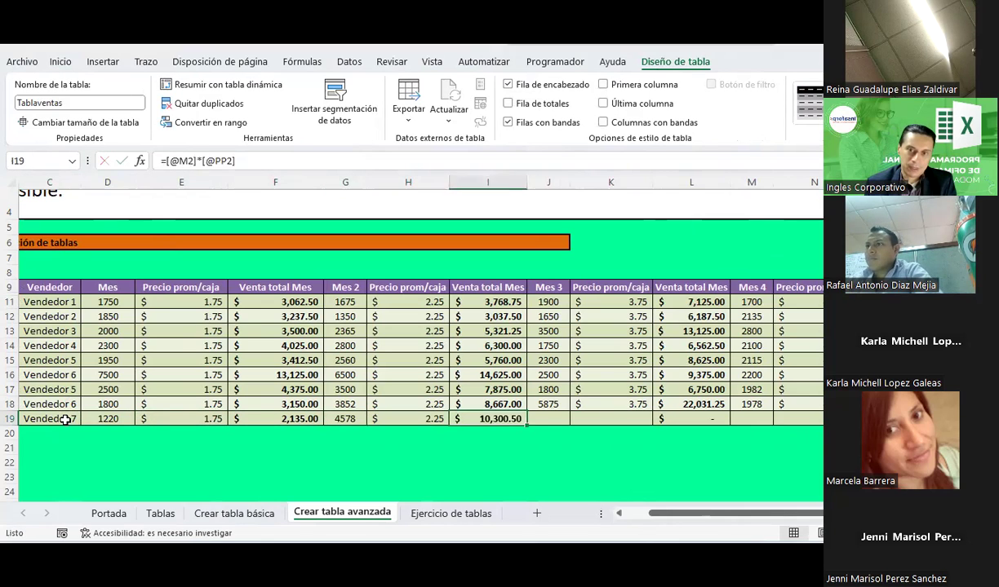
pyautogui.press('Tab')
pyautogui.write('587')
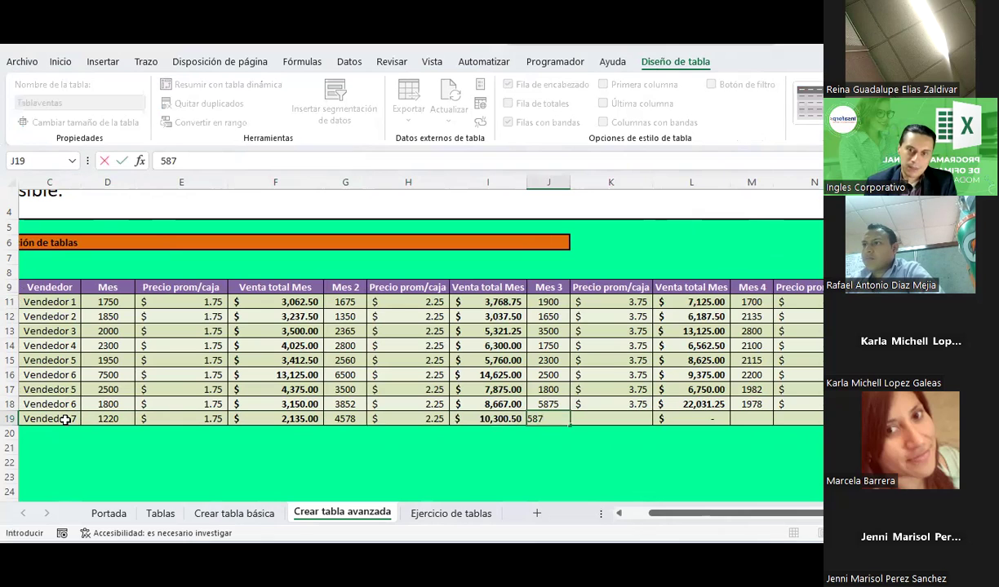
pyautogui.write('1')
pyautogui.press('Tab')
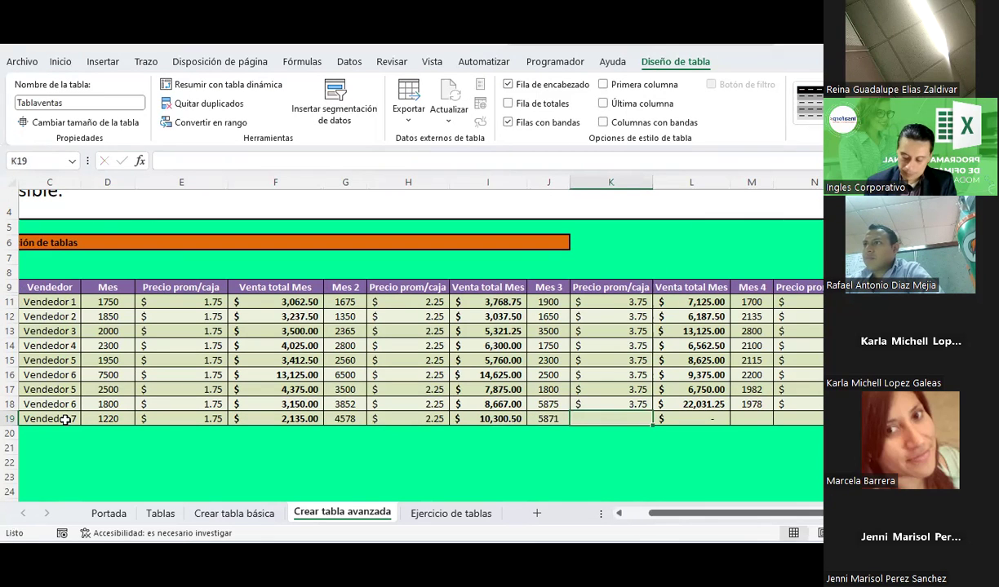
pyautogui.write('3.')
pyautogui.press('Tab')
pyautogui.press('Tab')
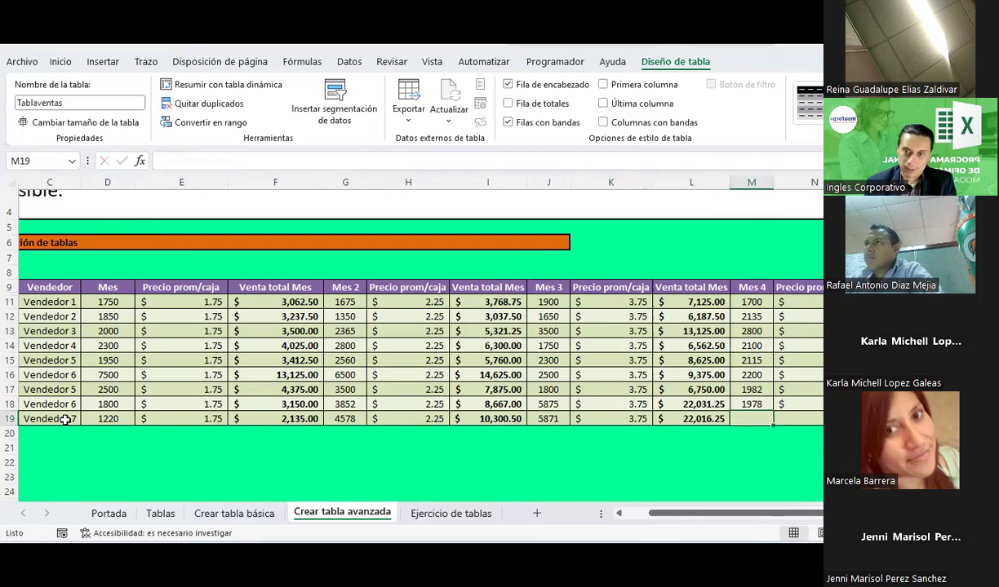
# Enter month 4 as 2587 at 4.25 and return to the Vendedor 7 cell
pyautogui.write('2587')
pyautogui.press('Tab')
pyautogui.write('4.2')
pyautogui.press('Tab')
pyautogui.press('Tab')
pyautogui.press('Left')
pyautogui.hotkey('ctrl', 'Left')
pyautogui.press('Left')
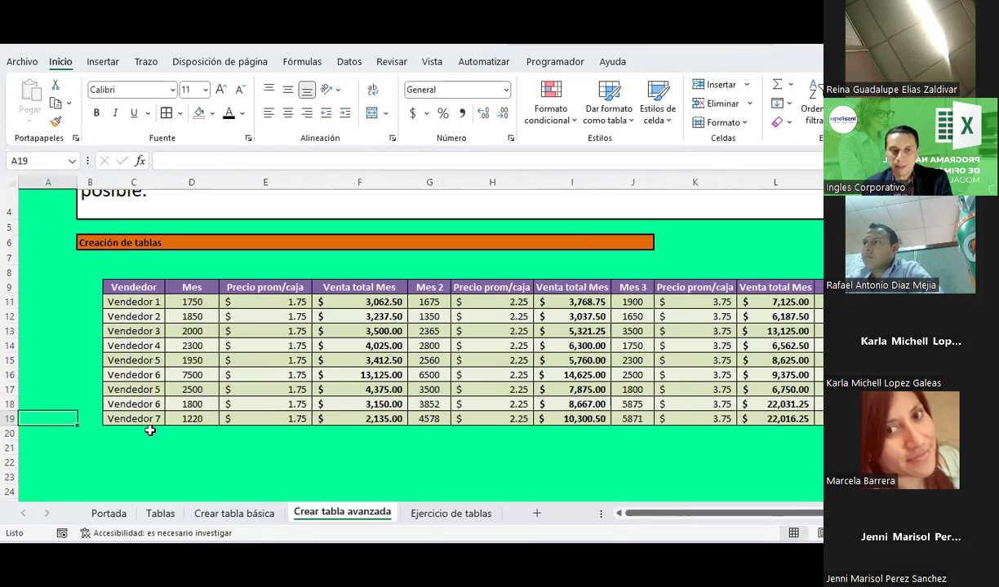
pyautogui.click(135, 416)
pyautogui.click(675, 61)
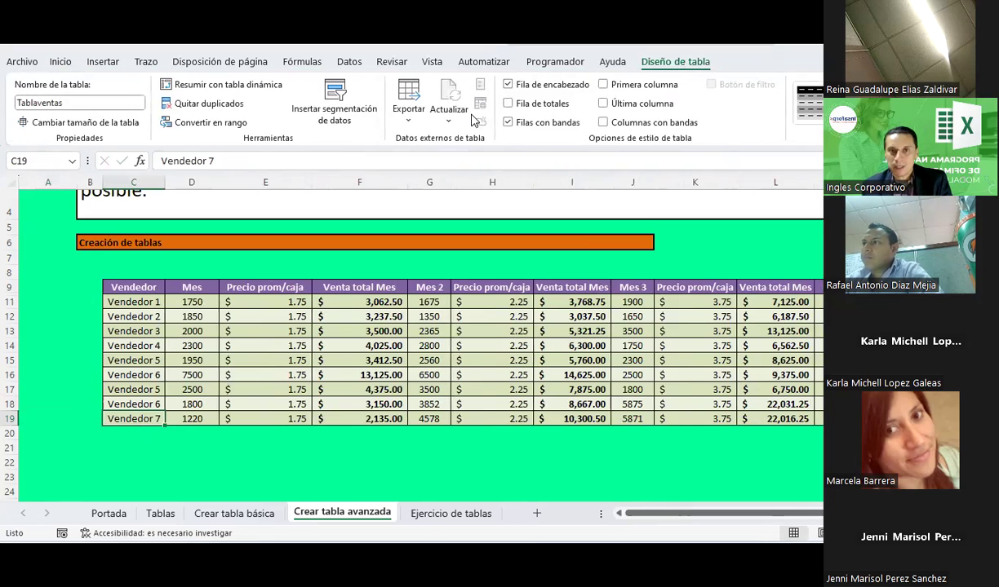
# Re-enable the Tablaventas total row, with VTM1 at 40,022.50 and VTM2 at 65,655.00
pyautogui.click(509, 104)
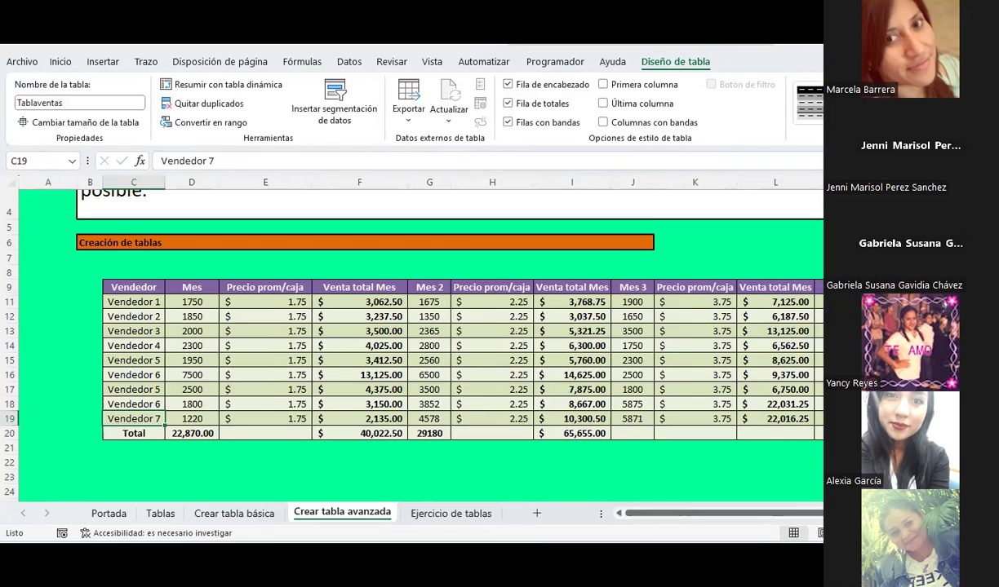
pyautogui.click(555, 361)
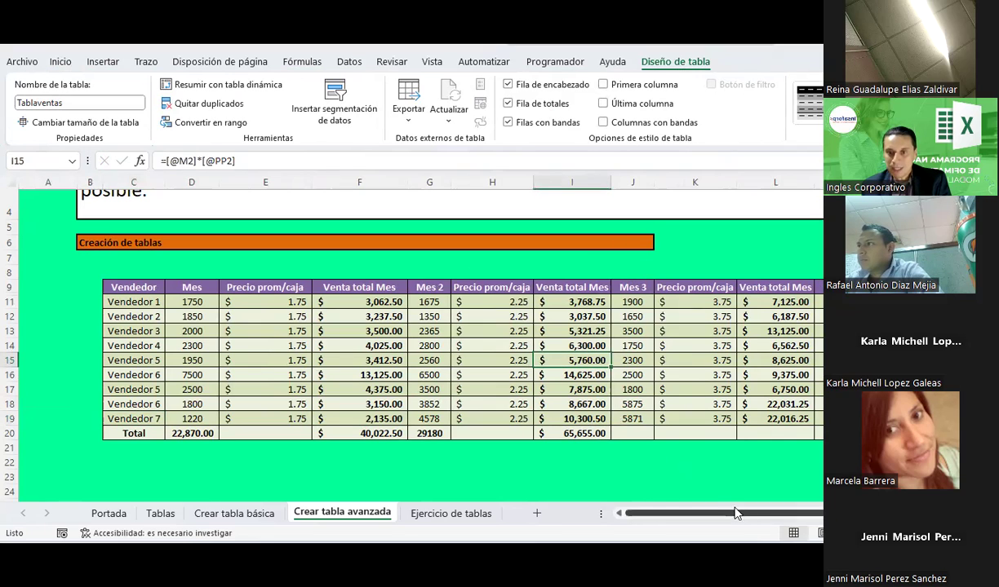
pyautogui.moveTo(706, 513); pyautogui.dragTo(776, 513)
pyautogui.moveTo(760, 287)
pyautogui.mouseDown()
pyautogui.moveTo(5, 416)
pyautogui.moveTo(84, 434)
pyautogui.mouseUp()
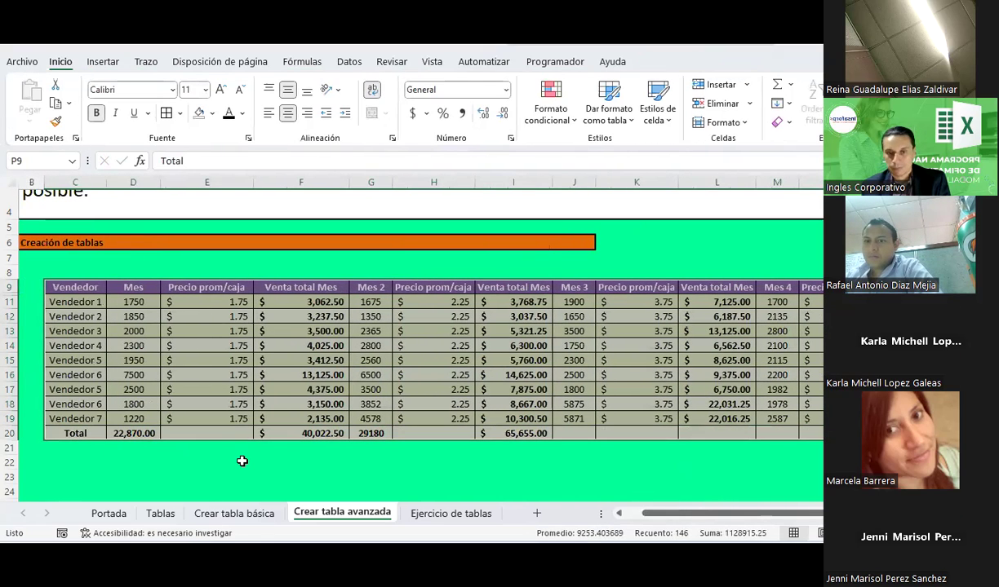
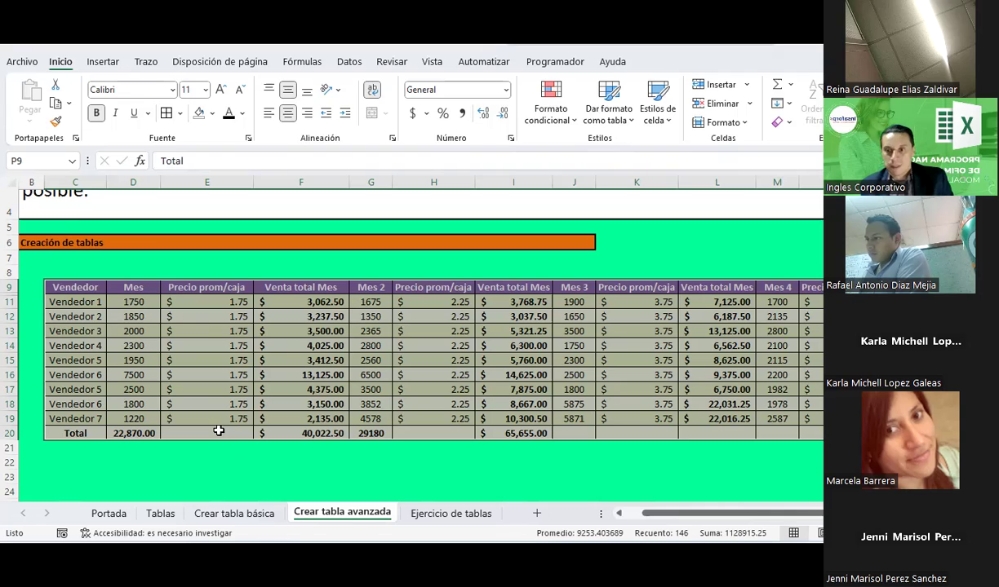
# Narrow the four Precio prom/caja columns (E, H, K, N) and autofit header row 9 so titles wrap
pyautogui.click(510, 403)
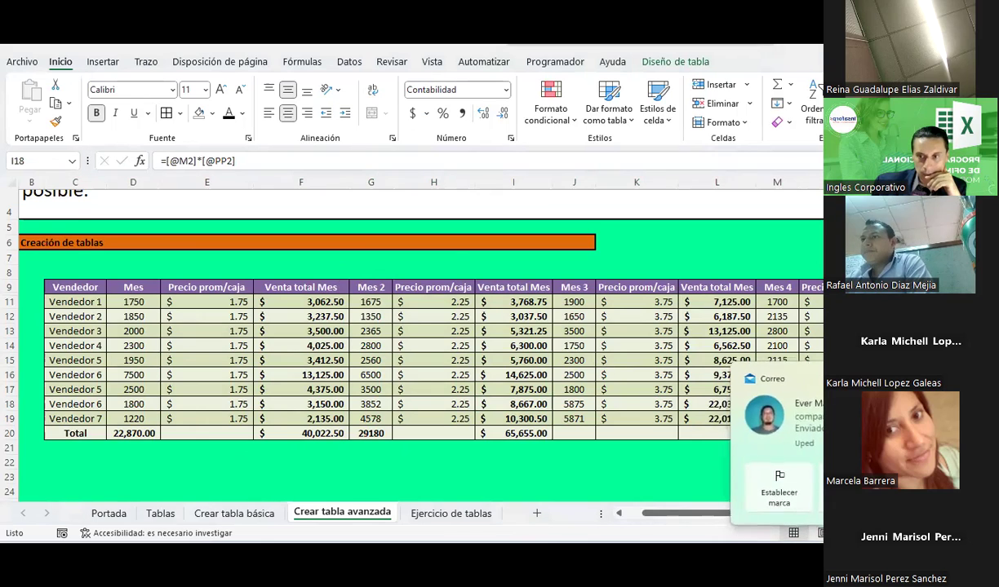
pyautogui.click(704, 447)
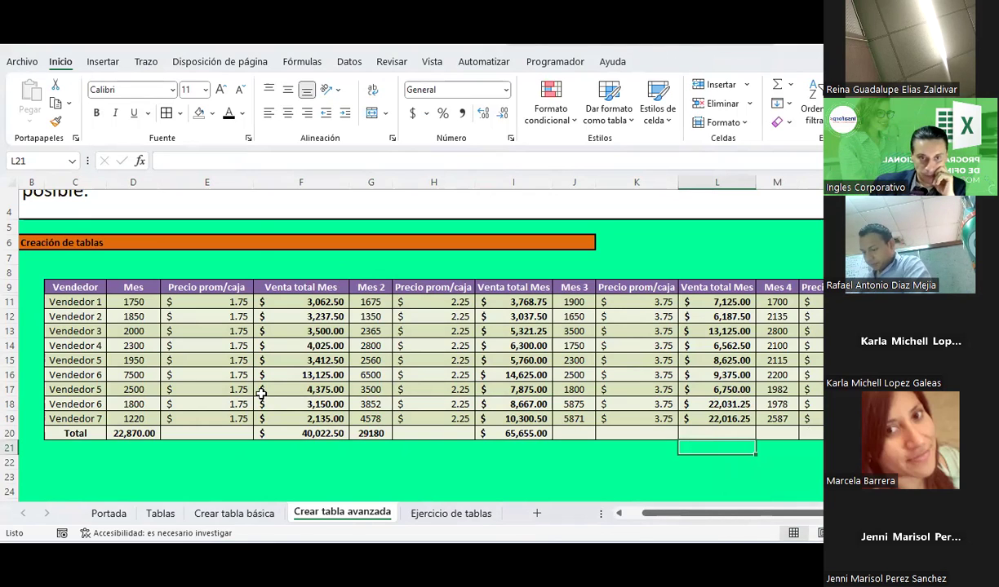
pyautogui.moveTo(249, 188); pyautogui.dragTo(231, 186)
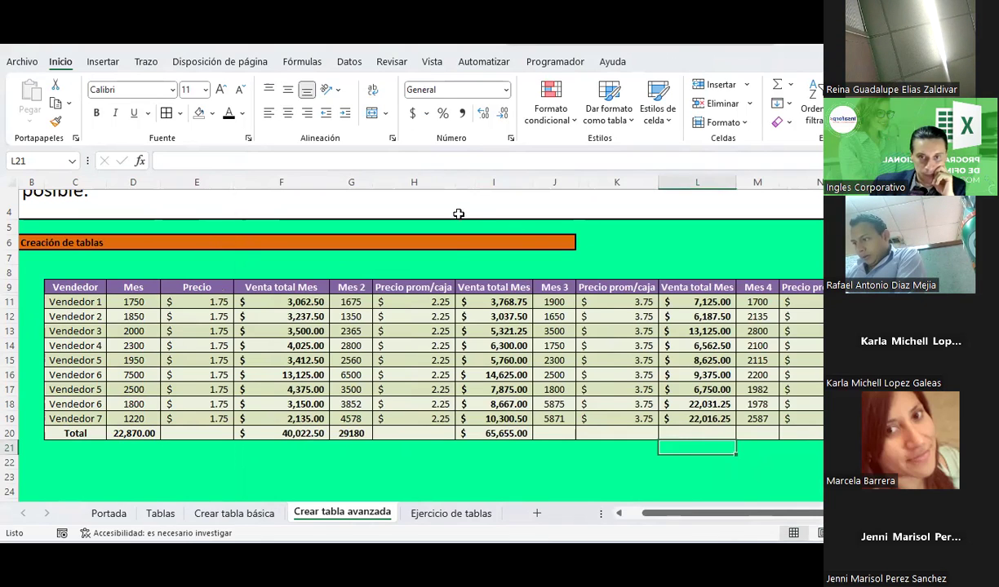
pyautogui.moveTo(455, 184); pyautogui.dragTo(439, 181)
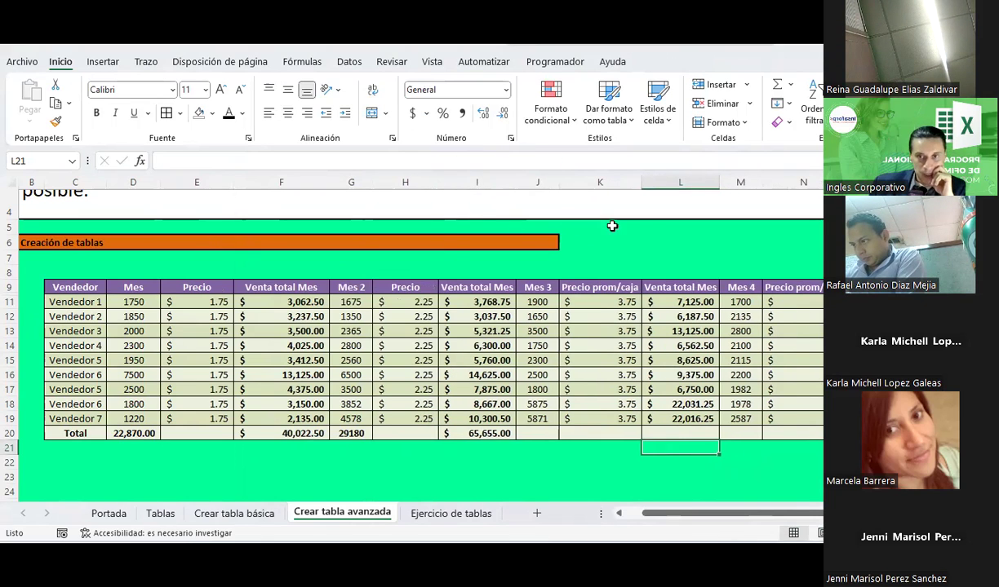
pyautogui.moveTo(641, 182); pyautogui.dragTo(620, 182)
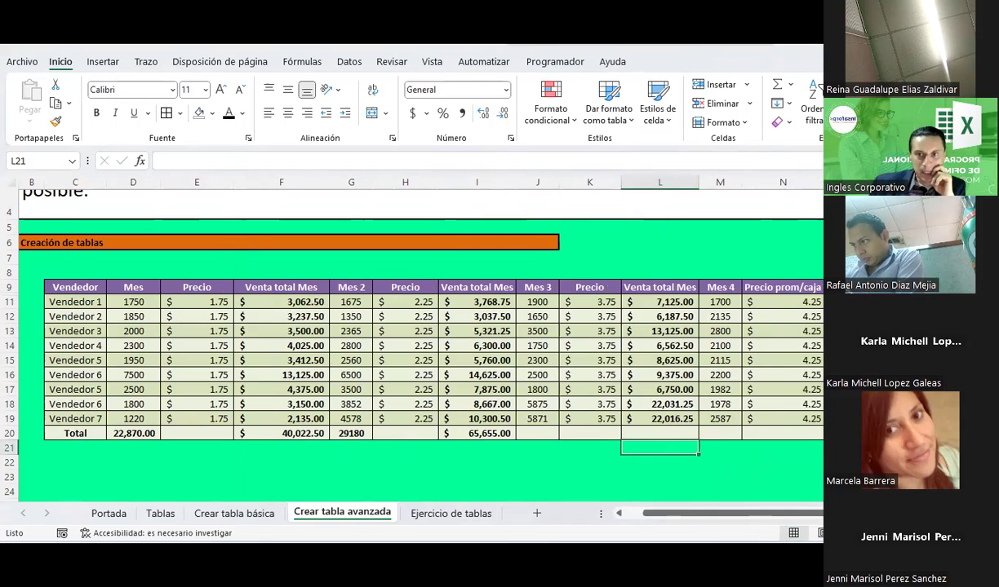
pyautogui.moveTo(819, 189); pyautogui.dragTo(810, 186)
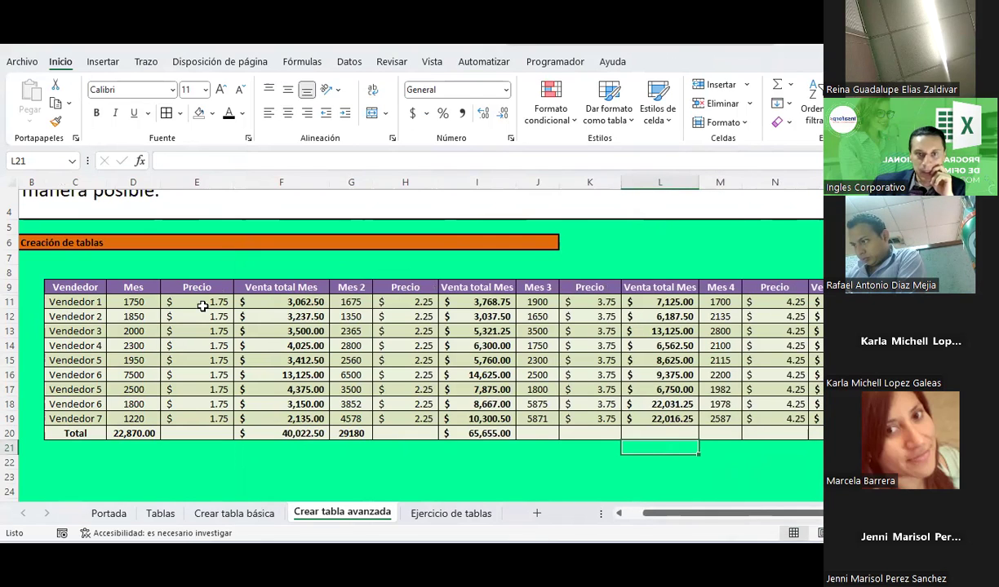
pyautogui.doubleClick(17, 294)
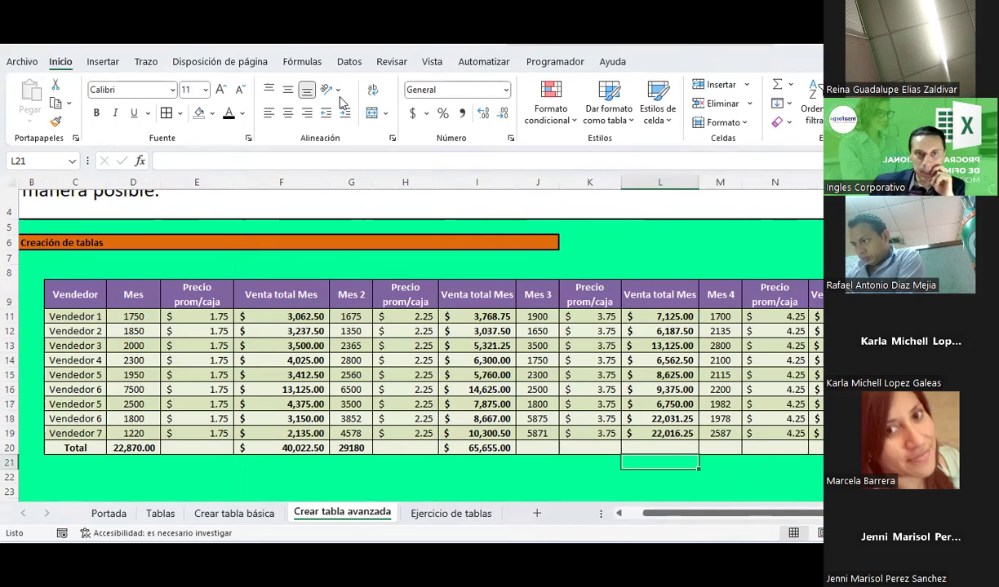
# Check the print preview, then set landscape orientation and Carta paper size
pyautogui.hotkey('ctrl', 'p')
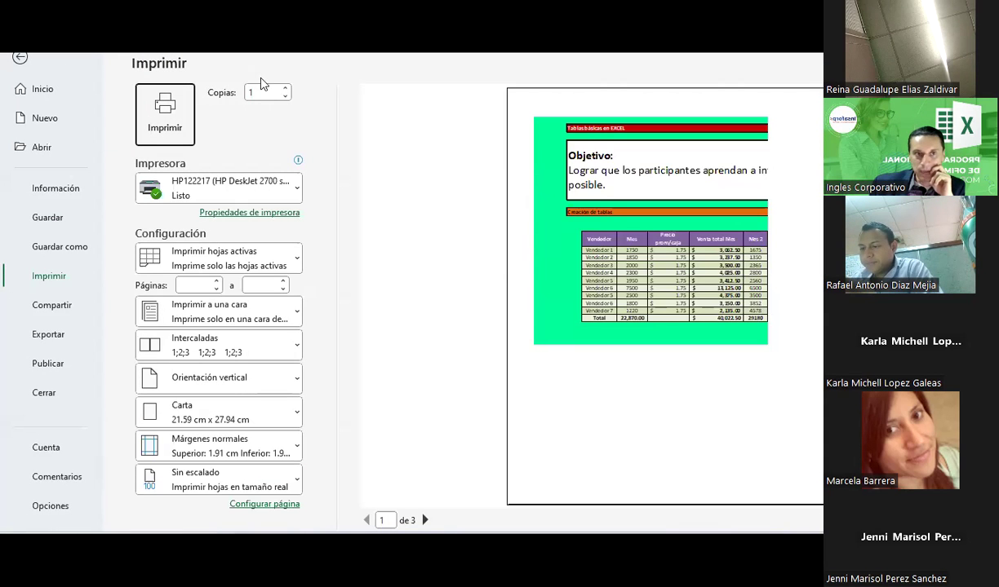
pyautogui.click(22, 61)
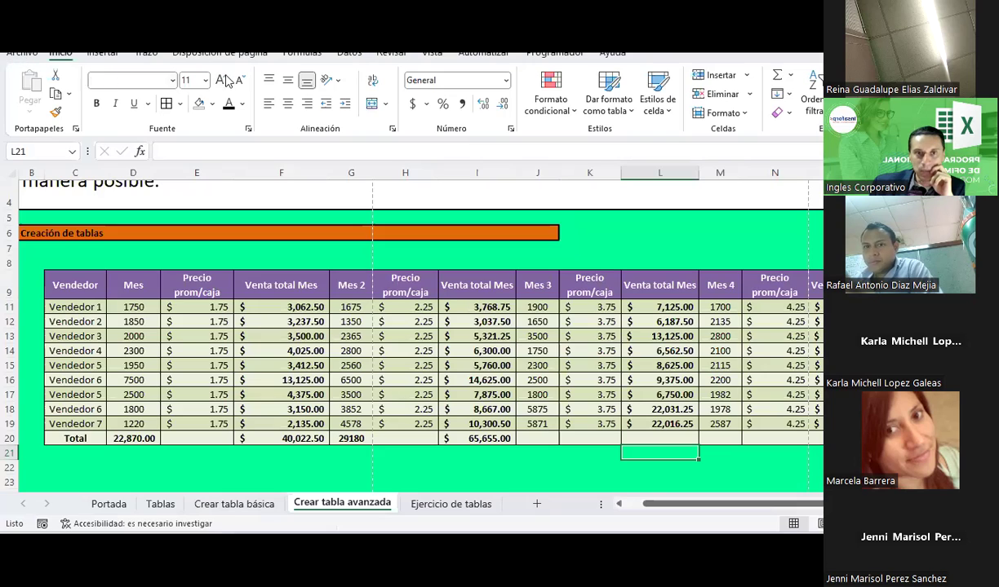
pyautogui.click(219, 59)
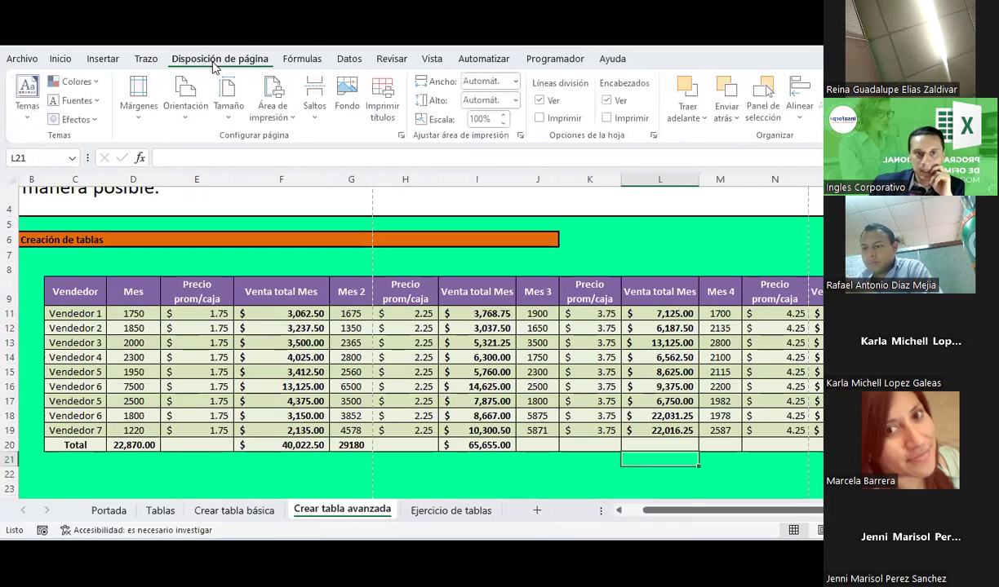
pyautogui.click(188, 102)
pyautogui.click(218, 188)
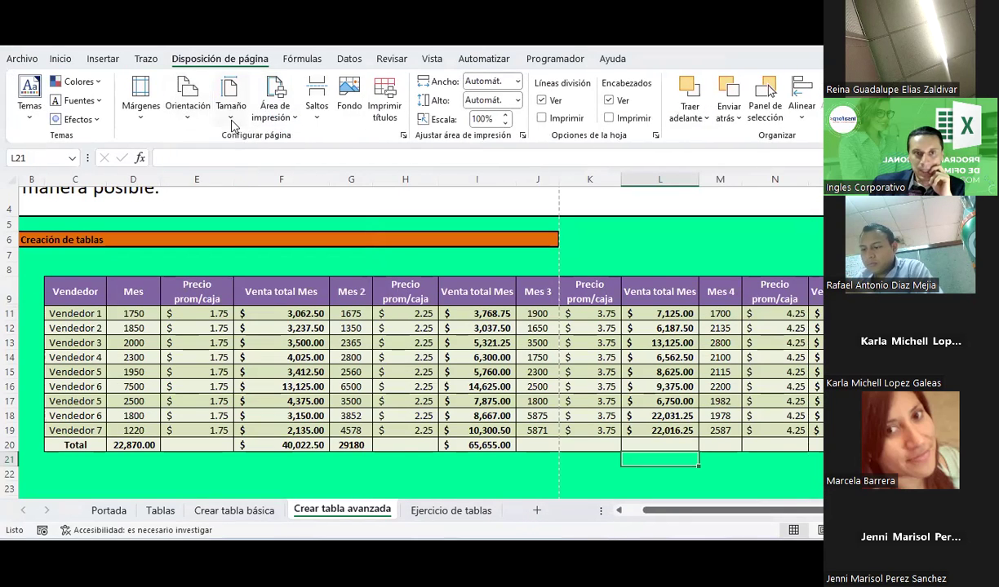
pyautogui.click(230, 110)
pyautogui.click(273, 145)
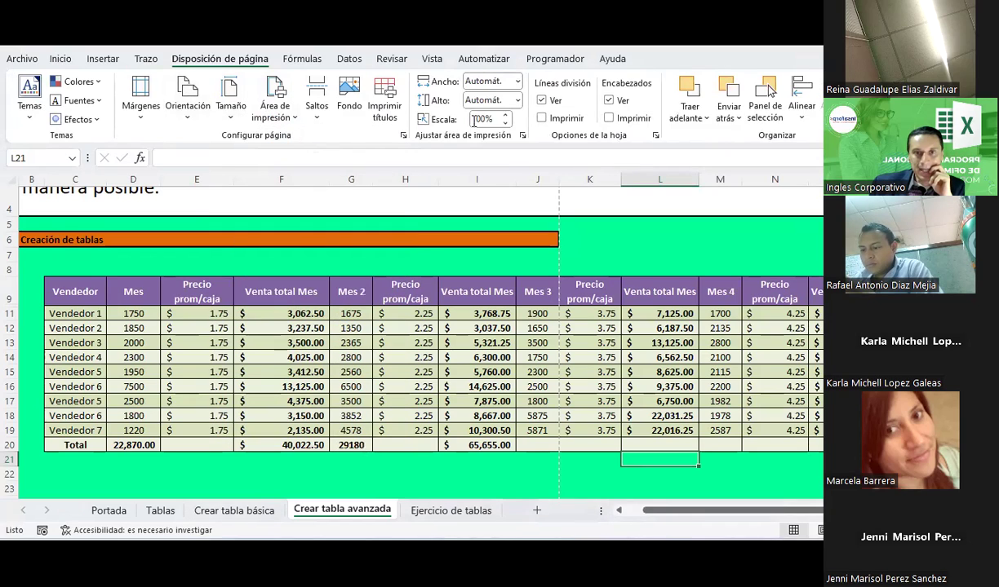
# Lower the print scale step by step from 100% to 25%
pyautogui.click(504, 122)
pyautogui.click(504, 123)
pyautogui.click(504, 122)
pyautogui.click(504, 122)
pyautogui.click(504, 123)
pyautogui.click(504, 122)
pyautogui.click(504, 123)
pyautogui.click(504, 123)
pyautogui.click(504, 123)
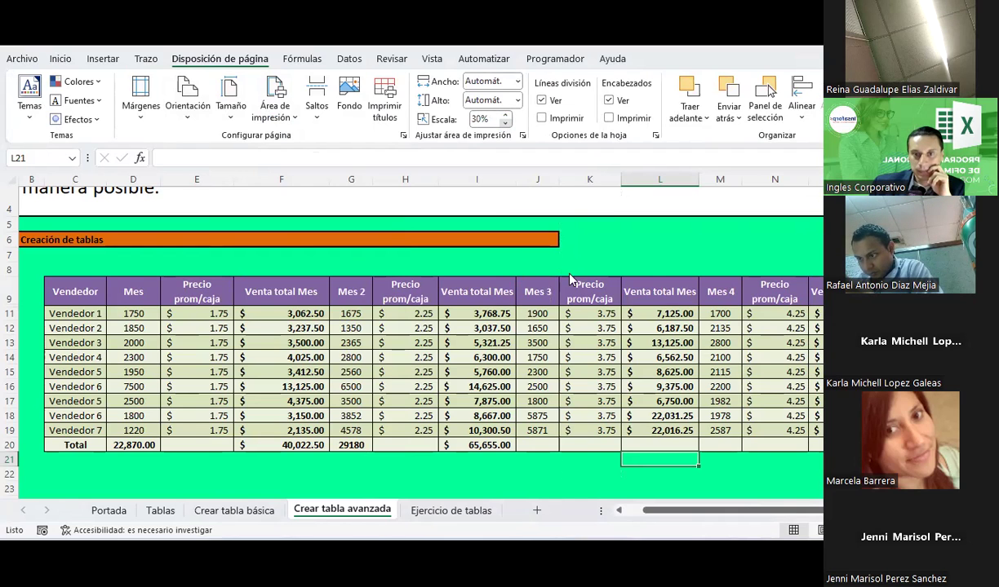
pyautogui.scroll(1, 569, 280)
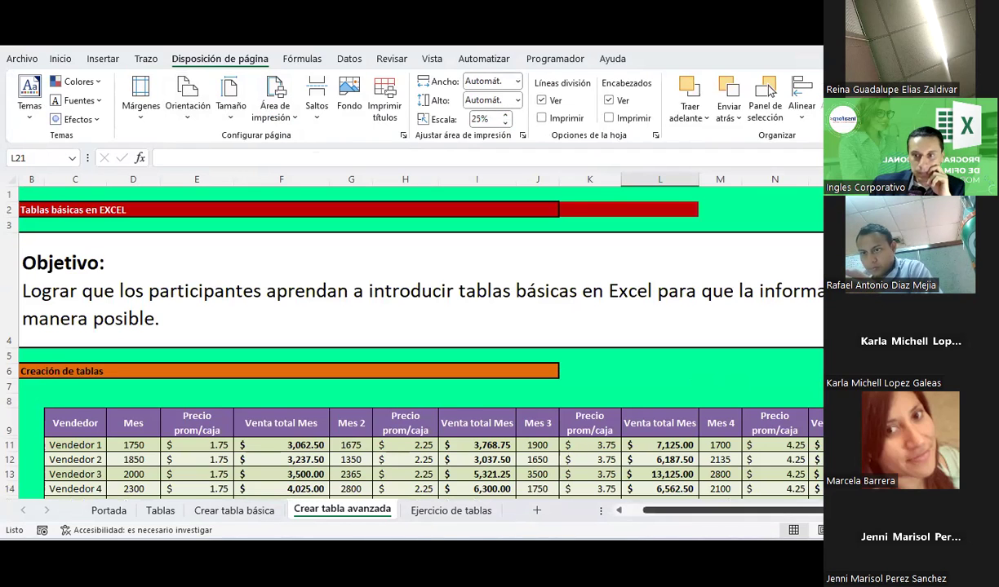
pyautogui.hscroll(3, 408, 343)
pyautogui.click(408, 291)
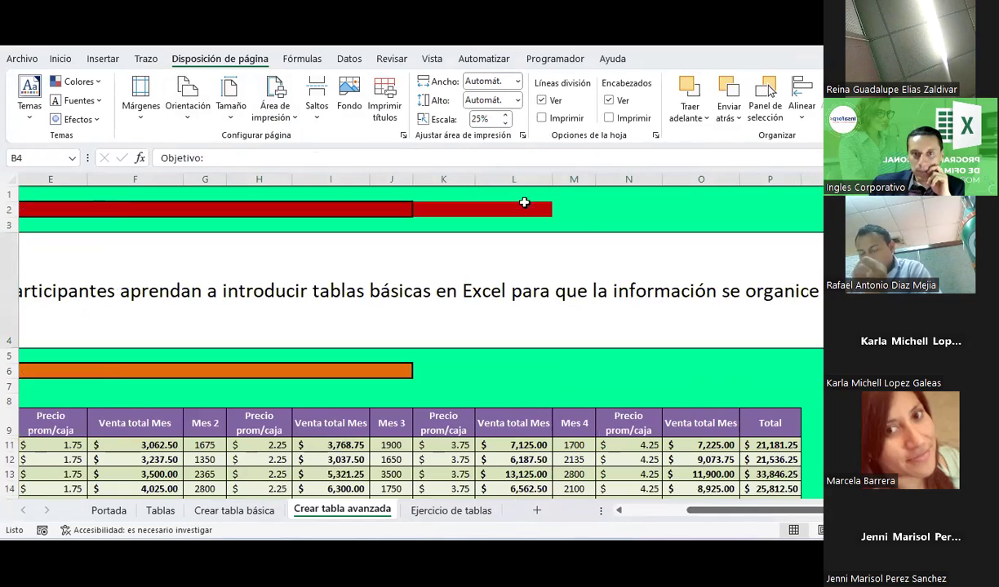
# Copy the green fill from M2 and N2 onto K2 and L2 so the red title bar ends at column J
pyautogui.click(575, 210)
pyautogui.click(60, 58)
pyautogui.click(54, 118)
pyautogui.click(444, 210)
pyautogui.click(604, 211)
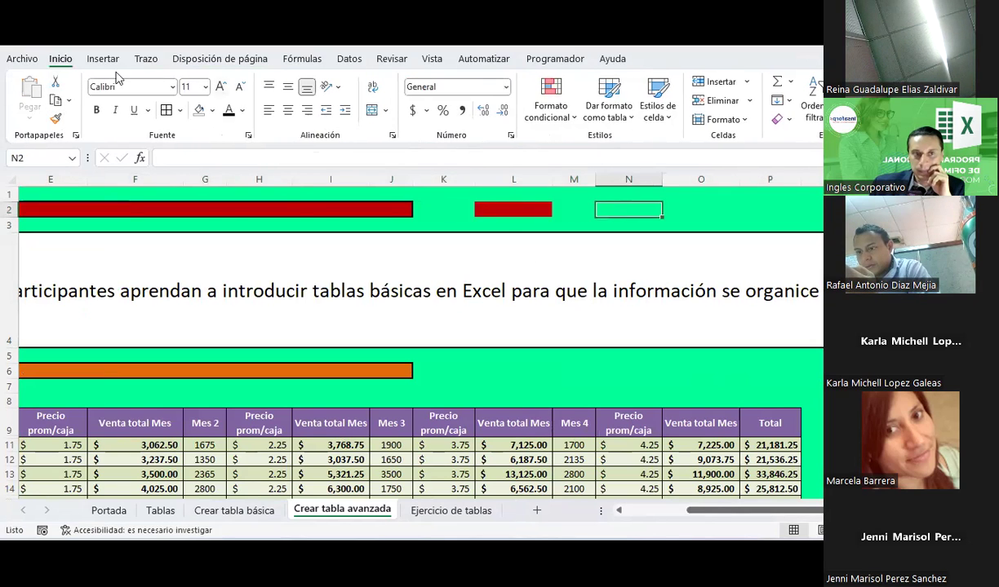
pyautogui.click(62, 119)
pyautogui.click(503, 209)
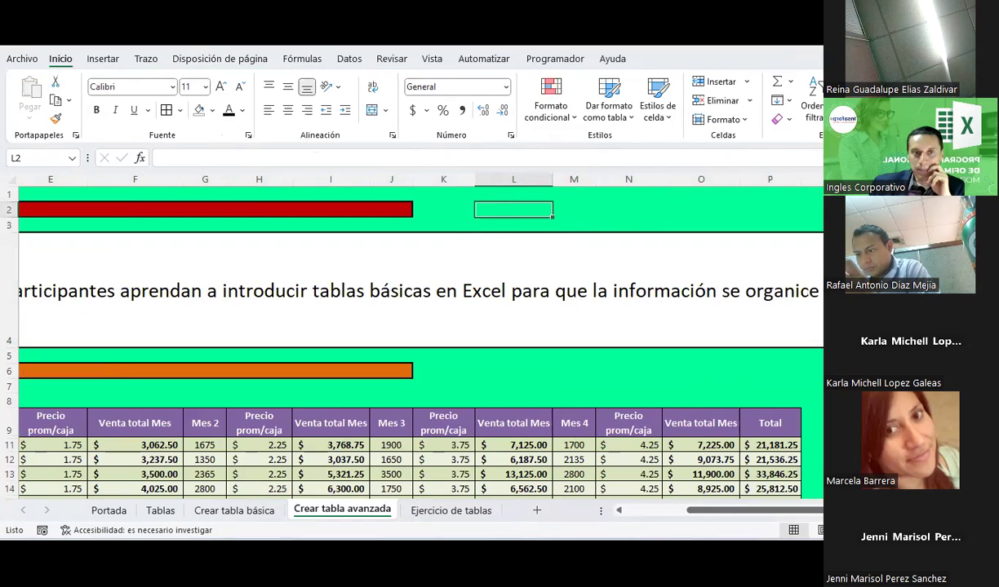
# Unmerge the Objetivo cell and merge and centre it across B4:P4
pyautogui.hotkey('ctrl', 'p')
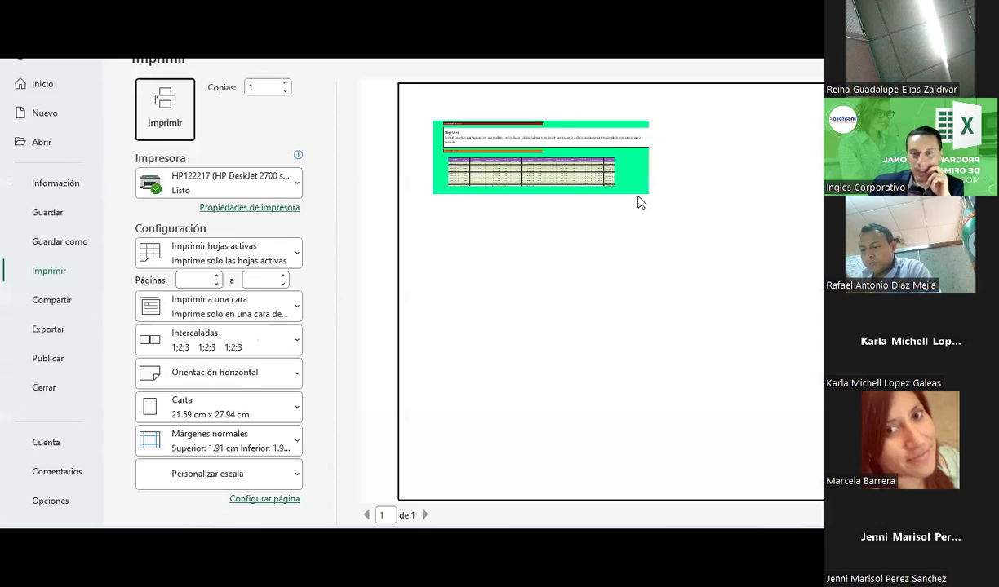
pyautogui.press('Escape')
pyautogui.click(551, 284)
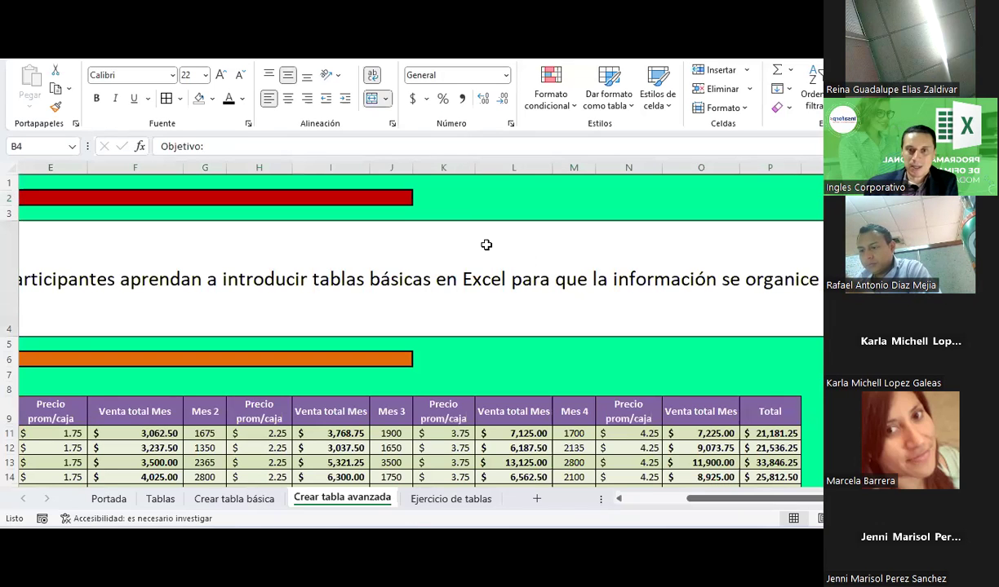
pyautogui.click(374, 100)
pyautogui.moveTo(101, 260); pyautogui.dragTo(774, 324)
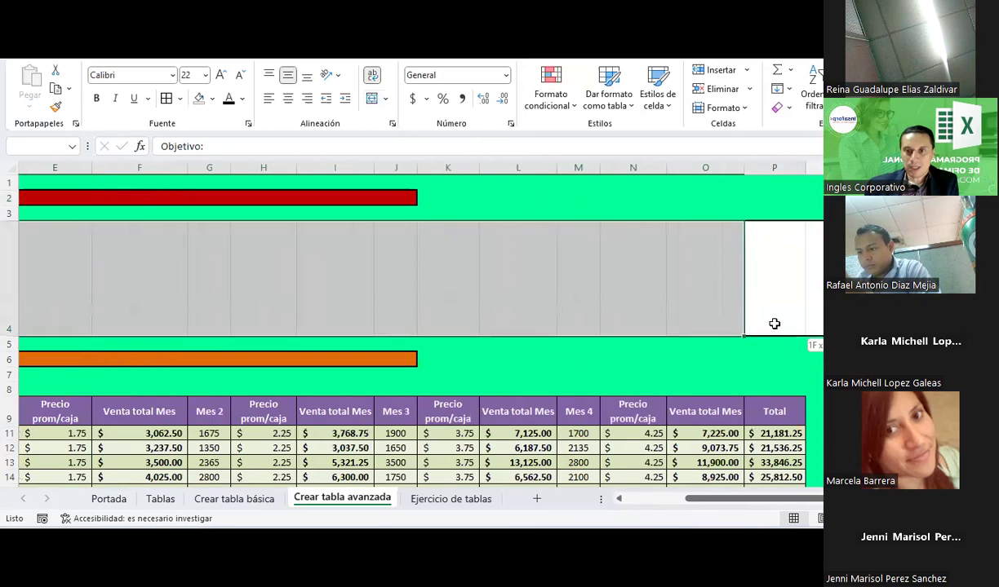
pyautogui.click(372, 99)
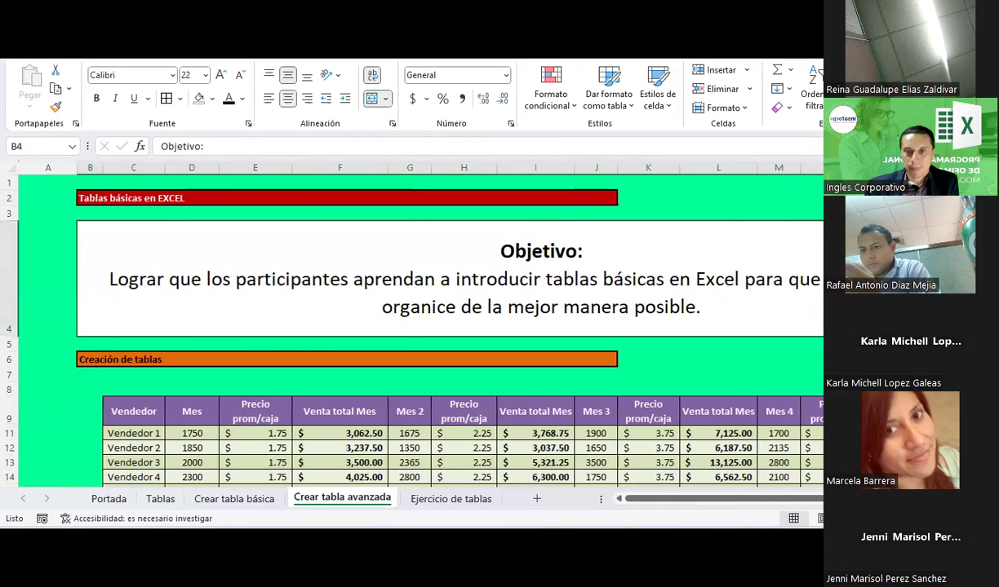
# Paint the green background over the leftover row-4 cells Q4:T4
pyautogui.hscroll(3, 408, 327)
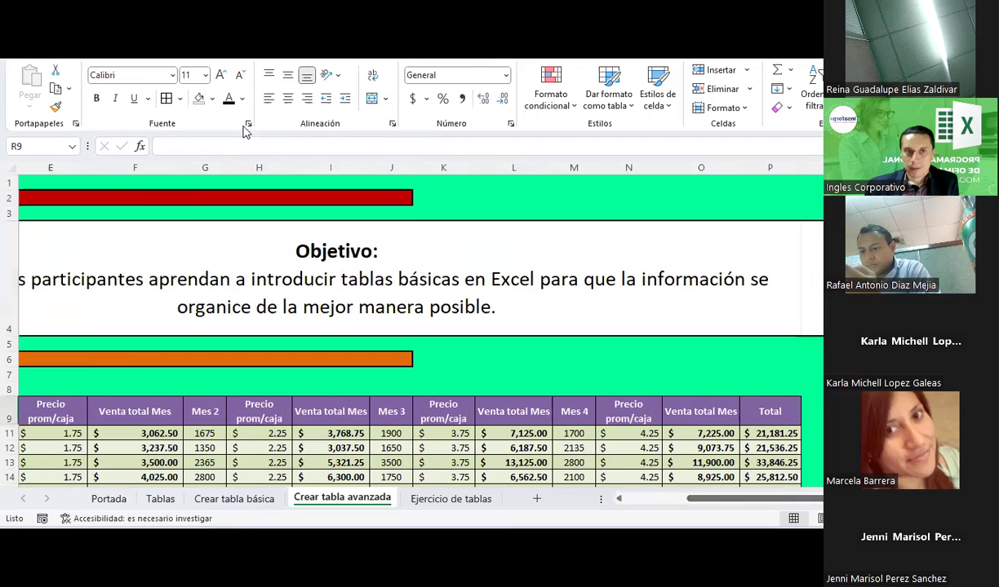
pyautogui.click(56, 107)
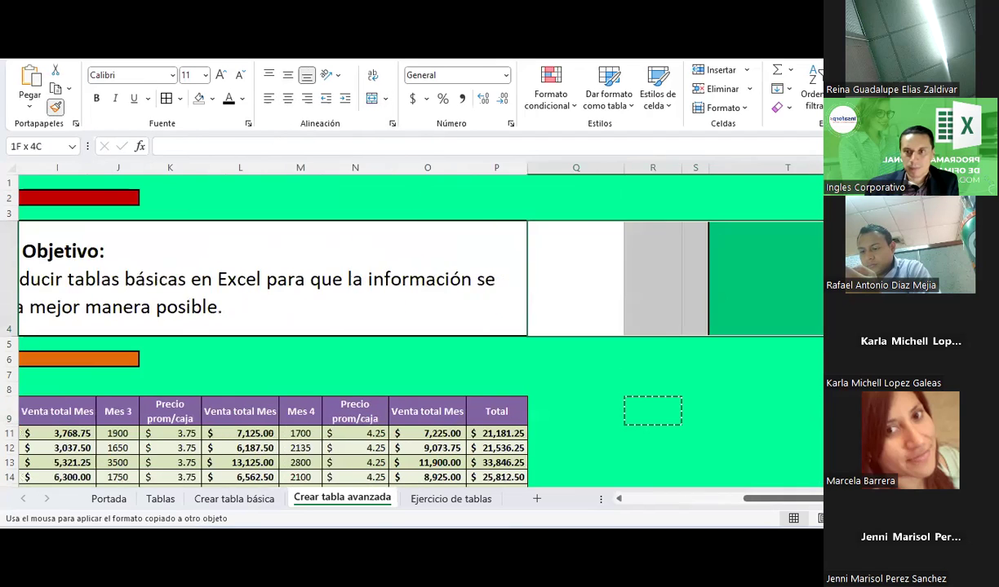
pyautogui.moveTo(811, 277); pyautogui.dragTo(707, 297)
pyautogui.click(644, 412)
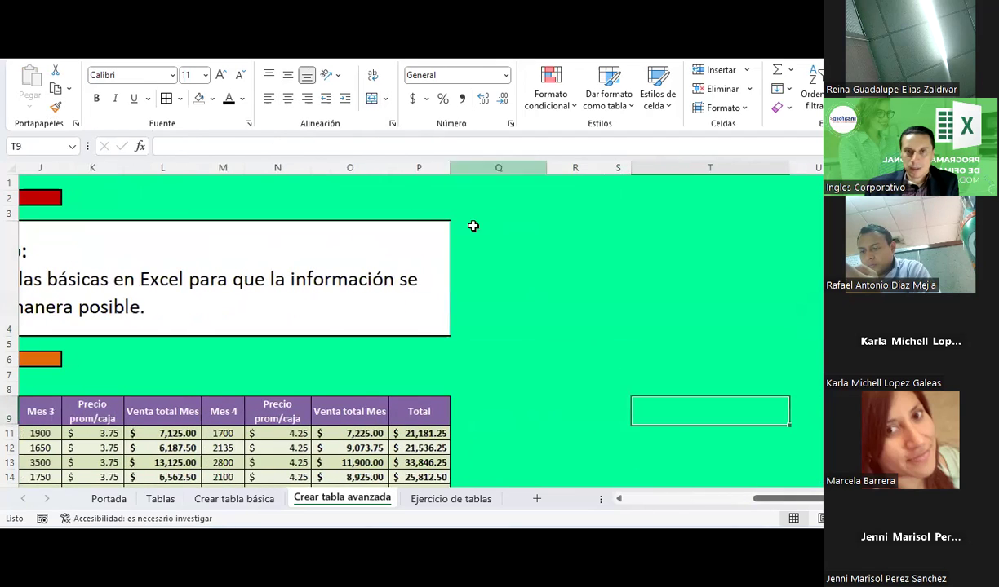
pyautogui.click(347, 412)
# Try print scales of 60% and 65% on Disposición de página, checking each in print preview
pyautogui.hotkey('alt', 'n')
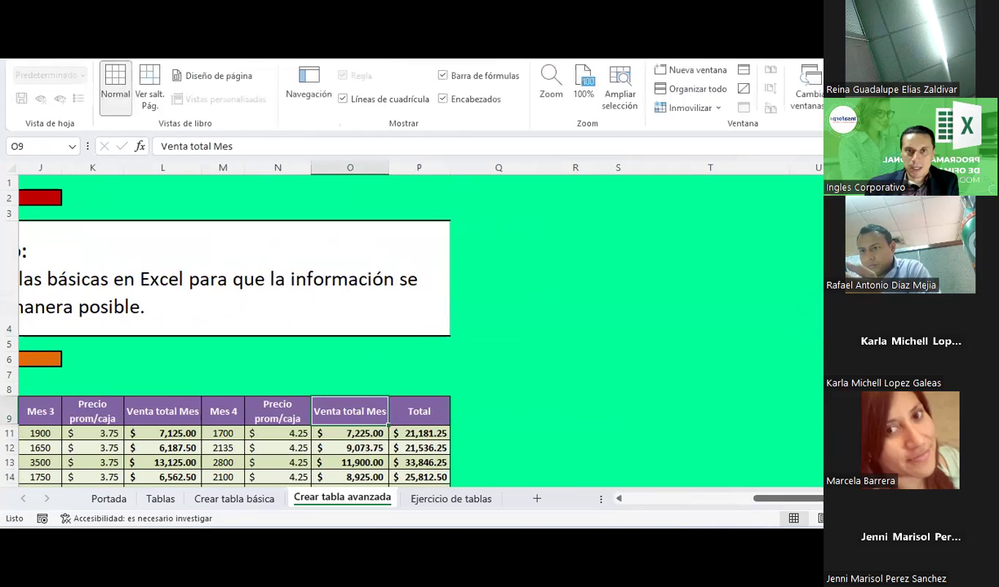
pyautogui.click(260, 59)
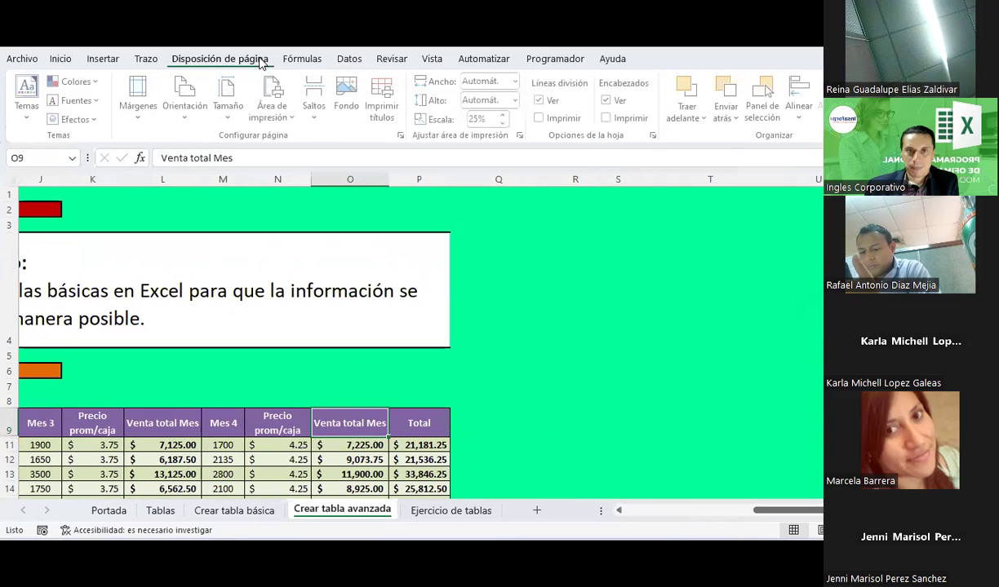
pyautogui.click(506, 115)
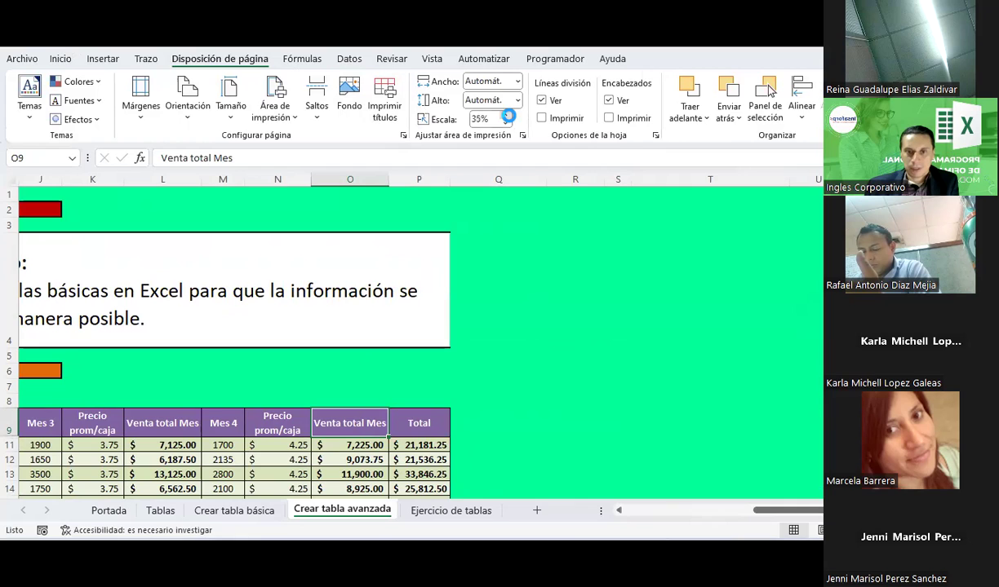
pyautogui.click(506, 115)
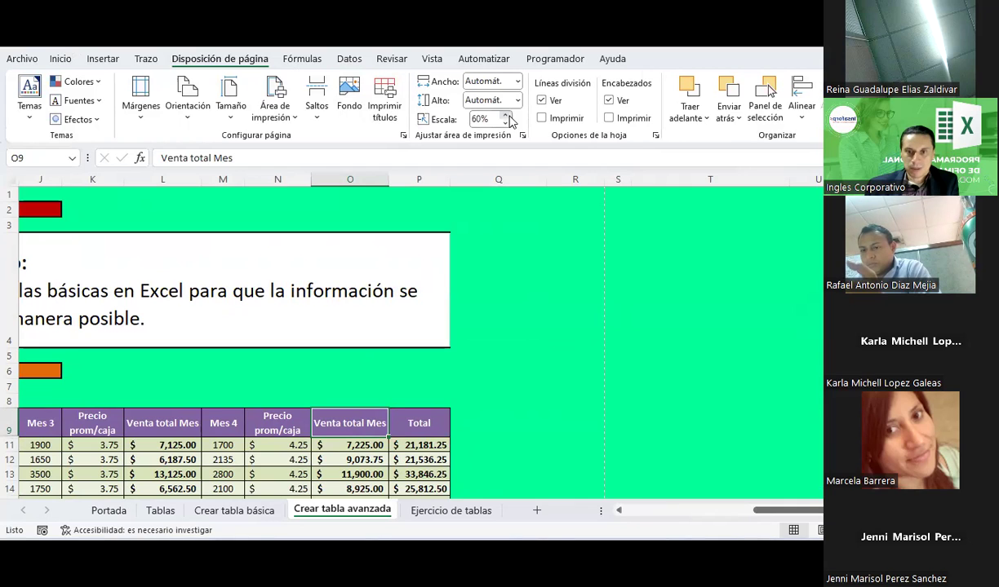
pyautogui.click(506, 115)
pyautogui.click(506, 124)
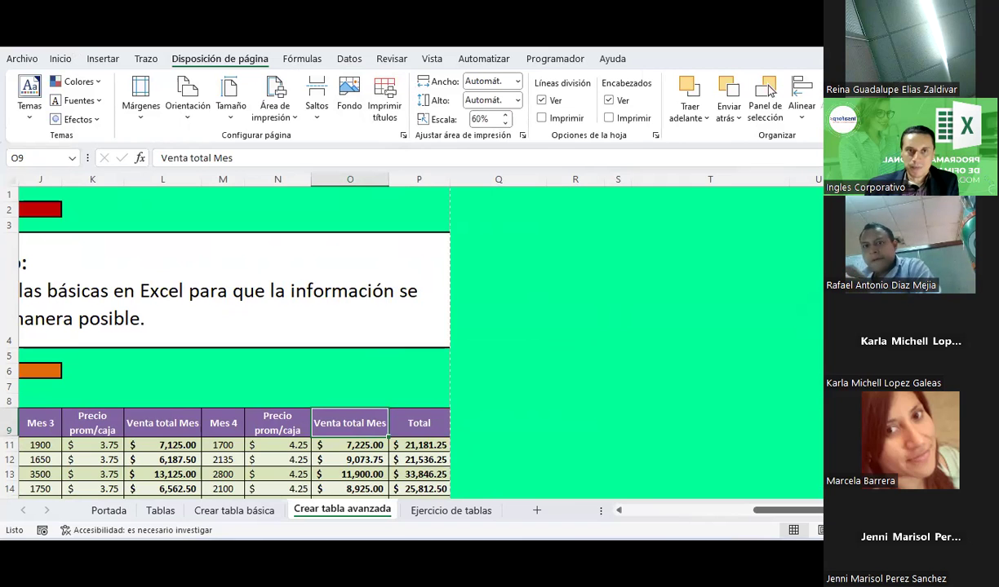
pyautogui.hotkey('ctrl', 'p')
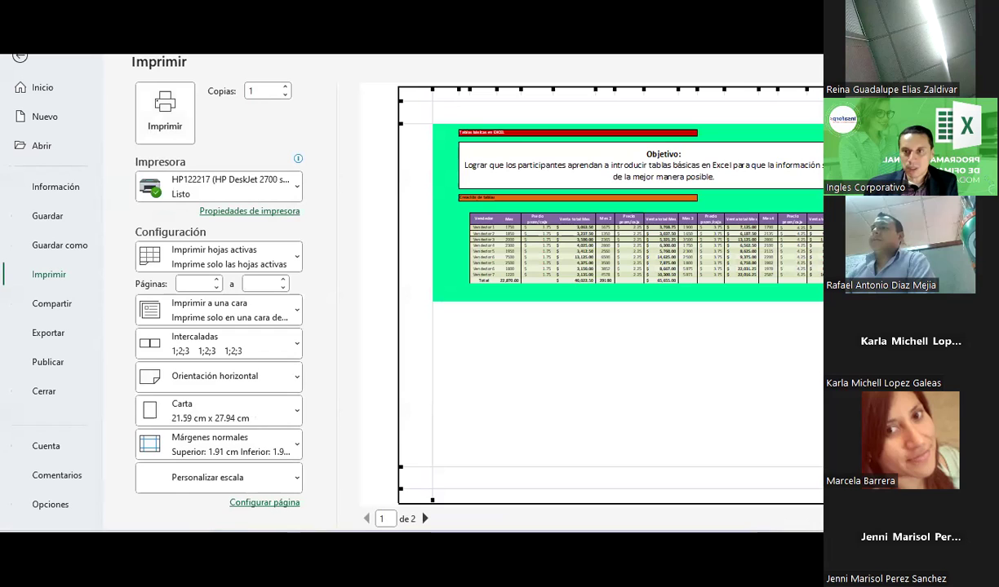
pyautogui.press('Escape')
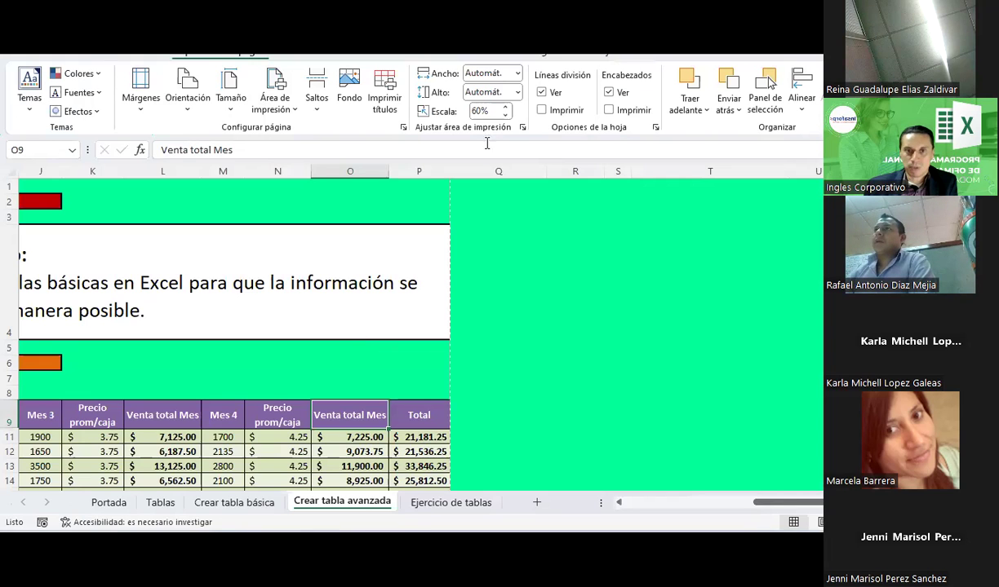
pyautogui.click(505, 106)
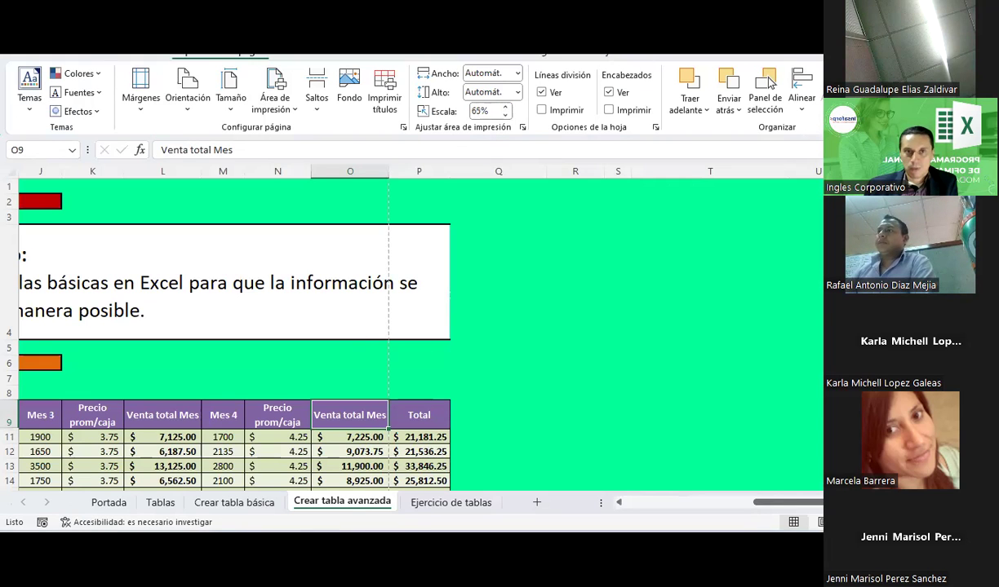
pyautogui.hotkey('ctrl', 'p')
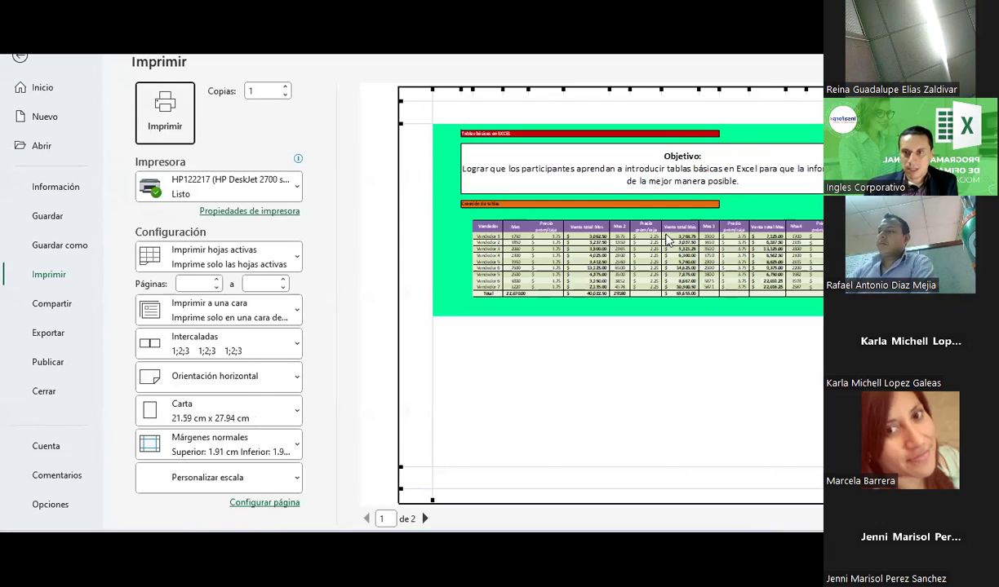
pyautogui.press('Escape')
pyautogui.click(505, 107)
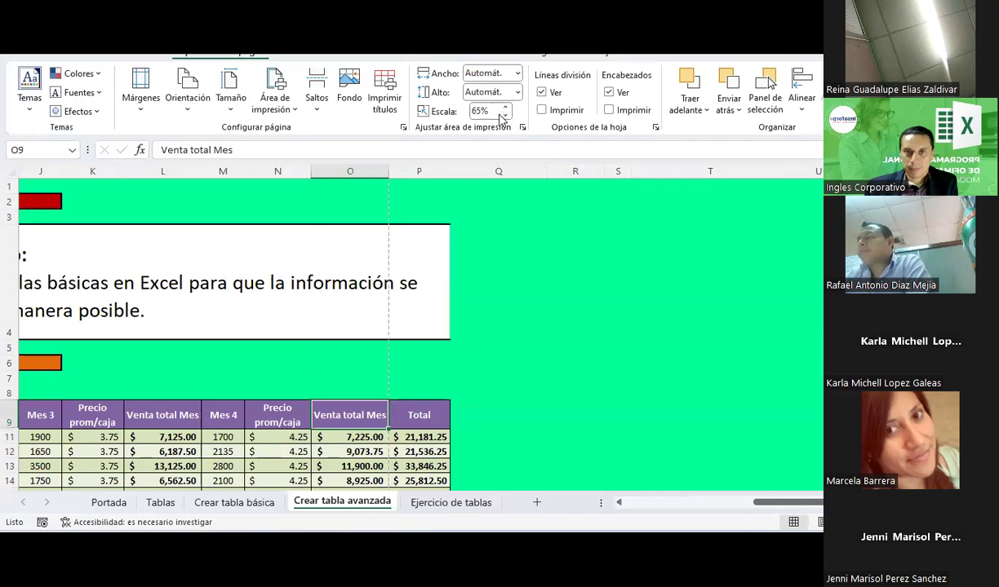
# Enter 63% as the print scale and preview both printed pages
pyautogui.click(493, 110)
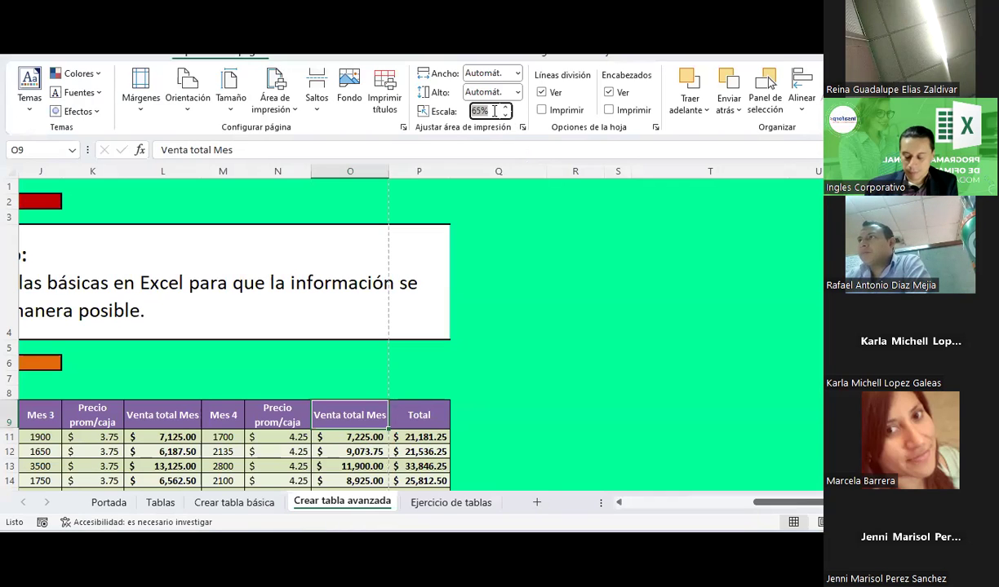
pyautogui.write('63')
pyautogui.press('Return')
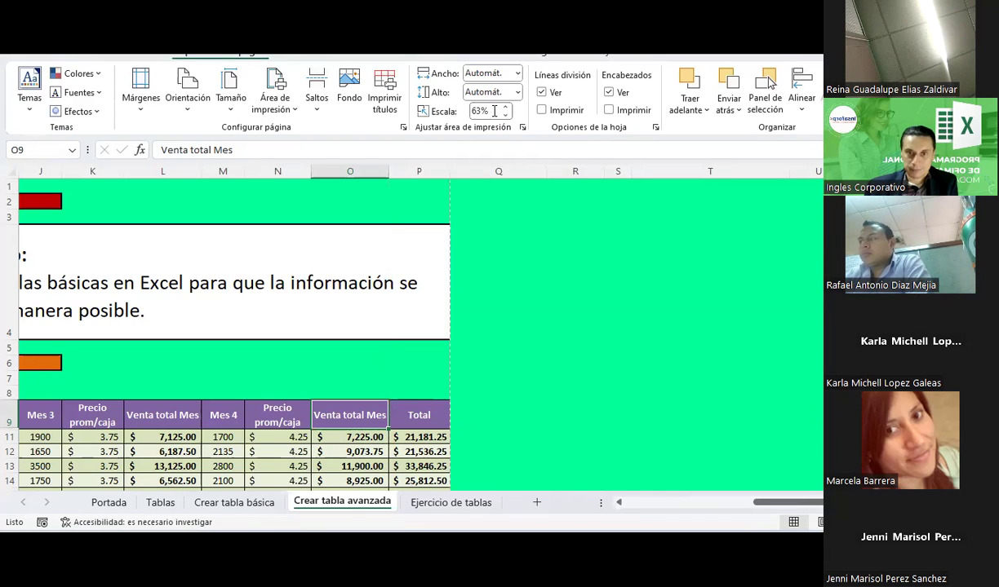
pyautogui.hotkey('ctrl', 'p')
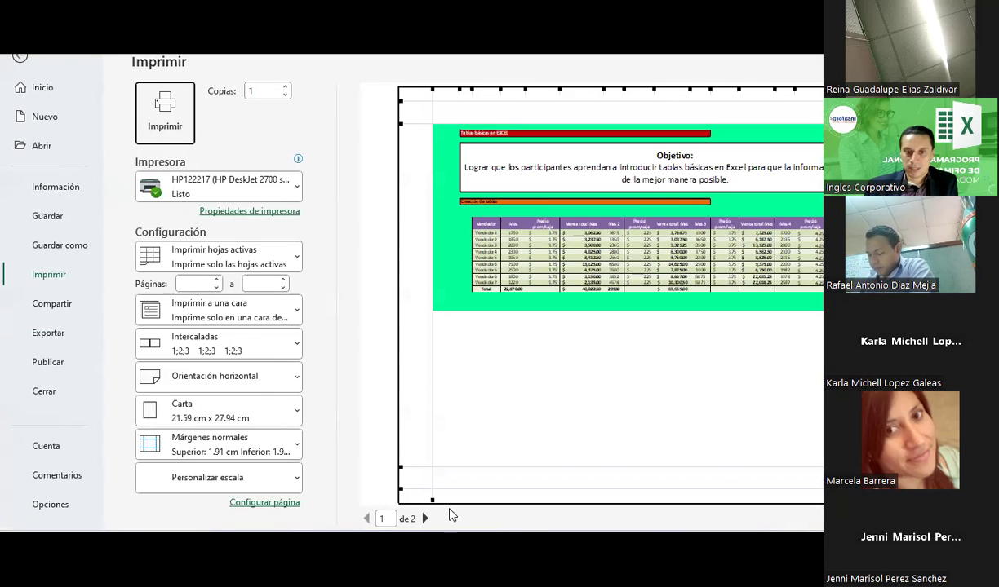
pyautogui.click(425, 519)
pyautogui.press('Escape')
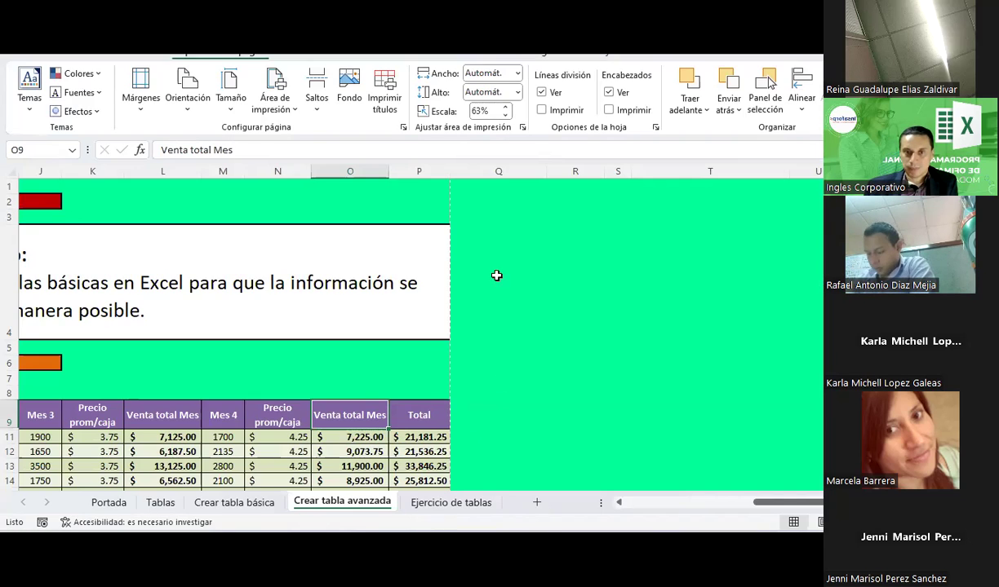
pyautogui.rightClick(806, 282)
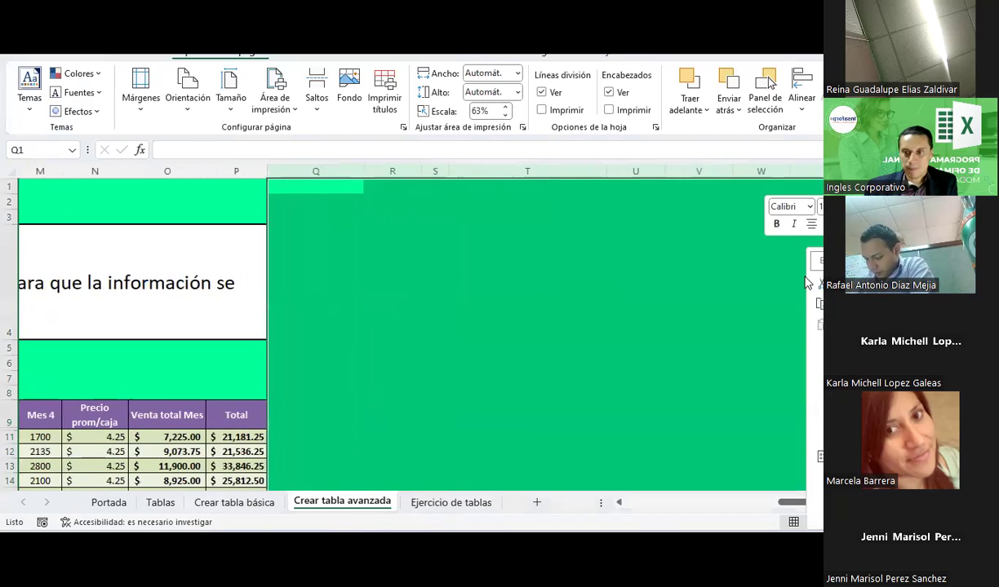
# Switch to the Ejercicio de tablas sheet and go to its payroll table
pyautogui.click(638, 315)
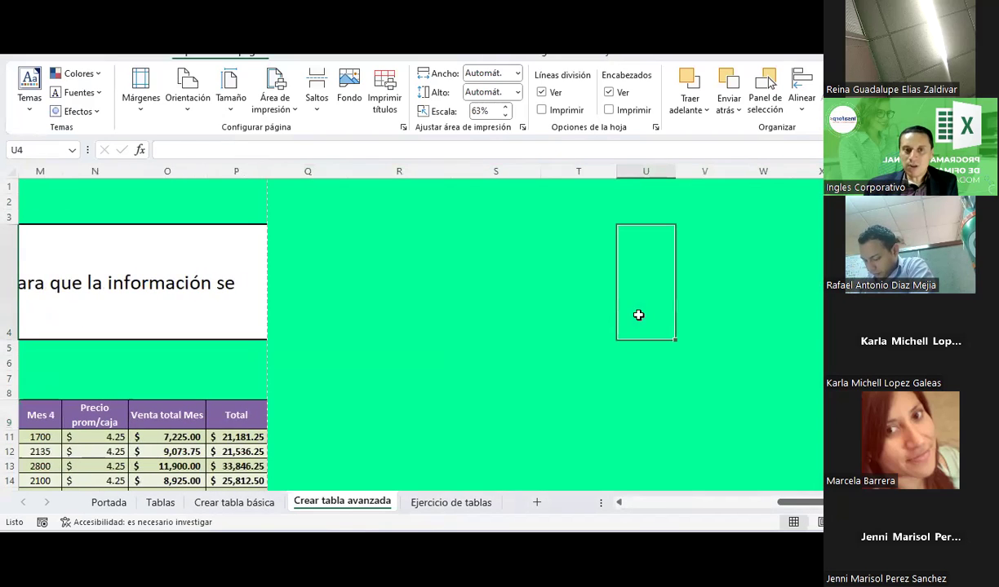
pyautogui.click(681, 502)
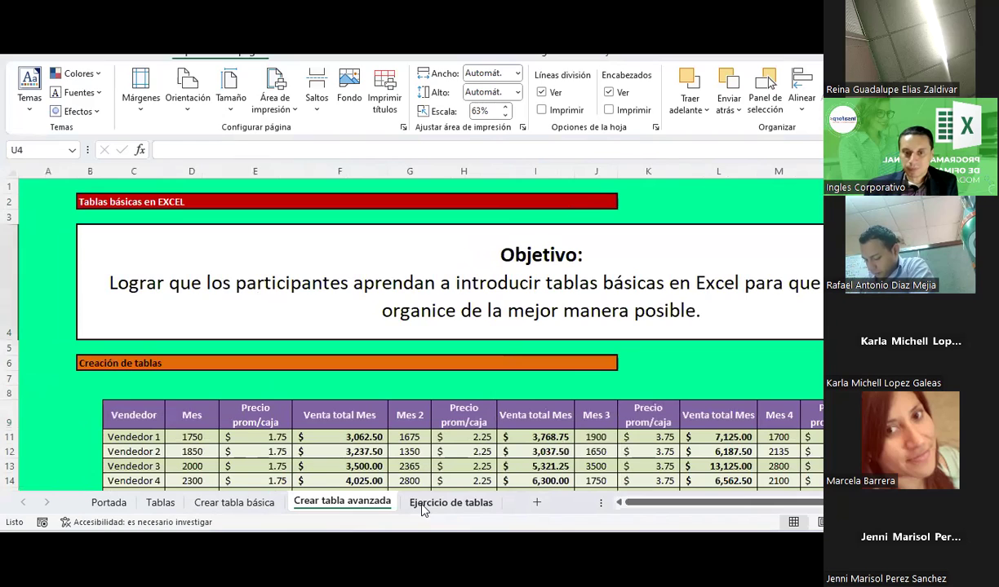
pyautogui.click(450, 502)
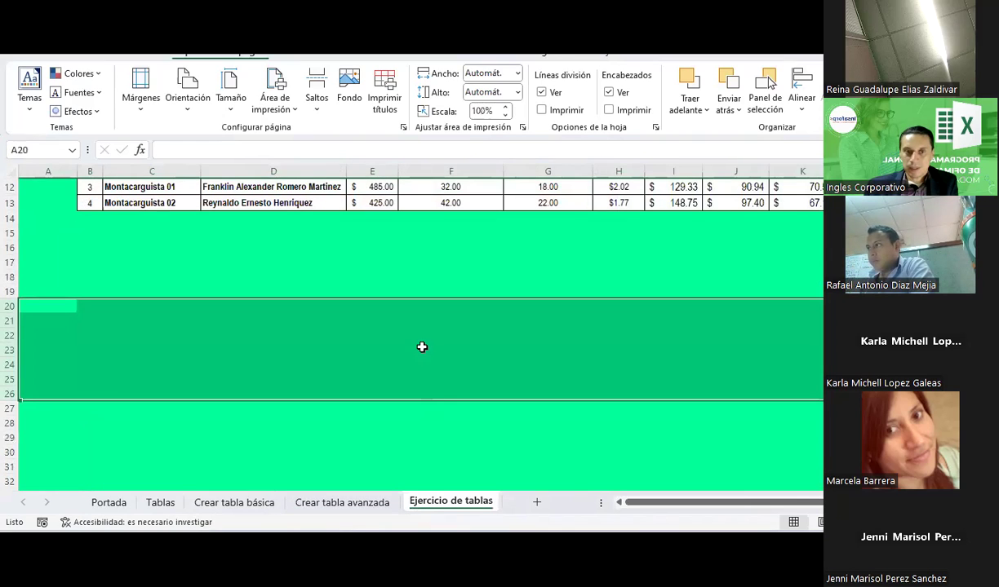
pyautogui.click(421, 345)
pyautogui.scroll(2, 405, 342)
pyautogui.click(135, 285)
pyautogui.click(106, 260)
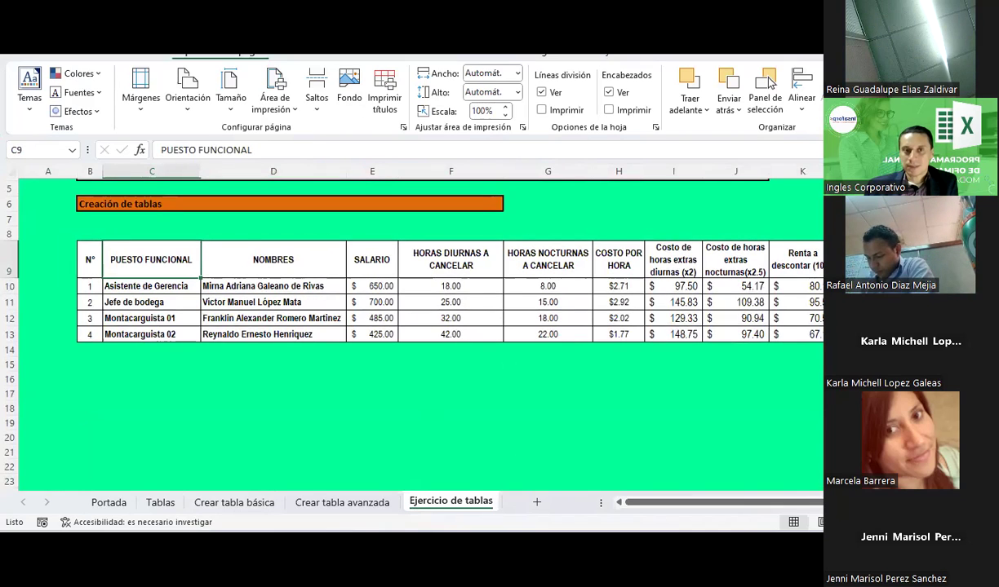
# Clear the overtime-cost and Renta values in I10:K13, then select the payroll range B9:M13
pyautogui.click(692, 285)
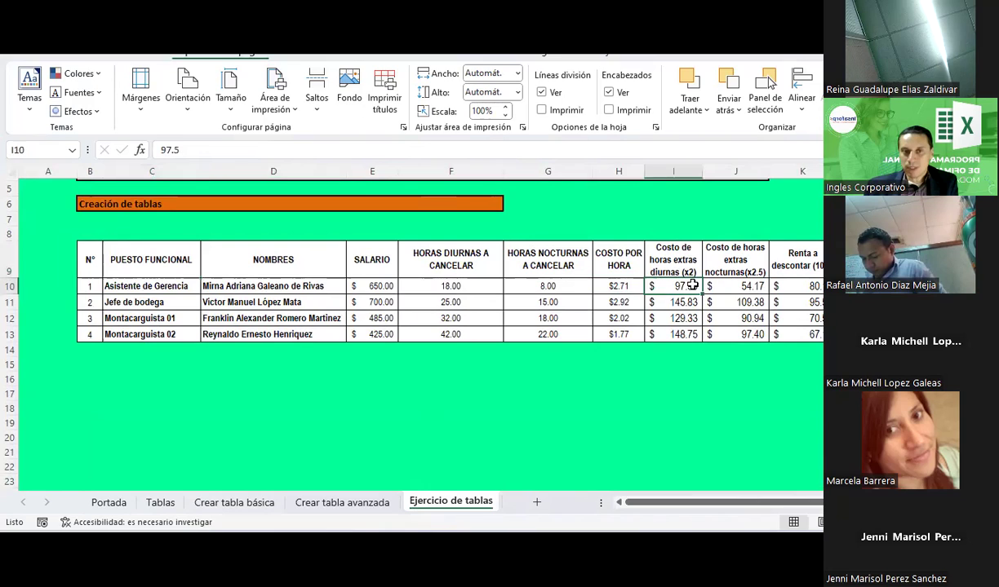
pyautogui.click(688, 319)
pyautogui.click(685, 284)
pyautogui.click(687, 318)
pyautogui.click(688, 282)
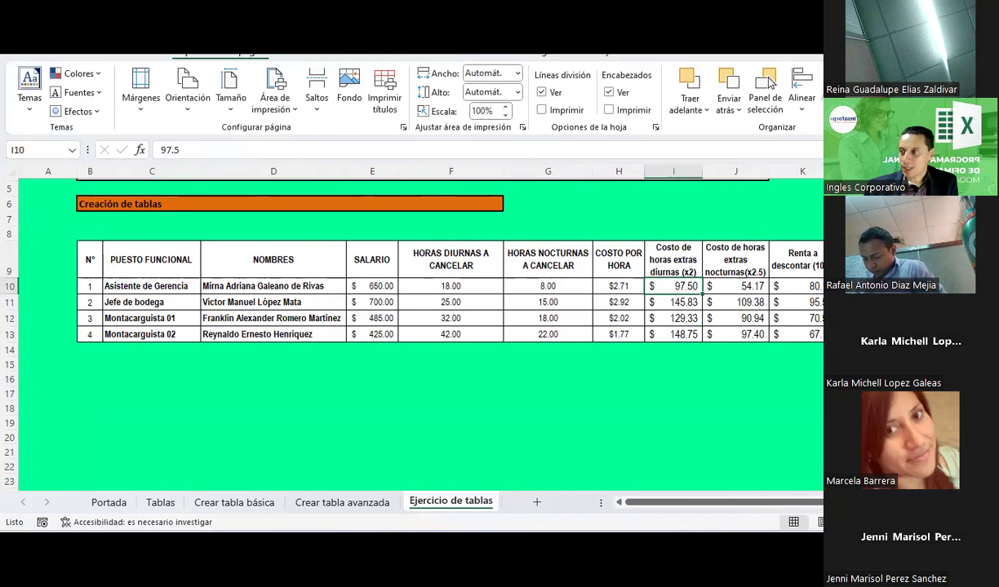
pyautogui.click(742, 284)
pyautogui.click(681, 291)
pyautogui.moveTo(681, 291); pyautogui.dragTo(808, 334)
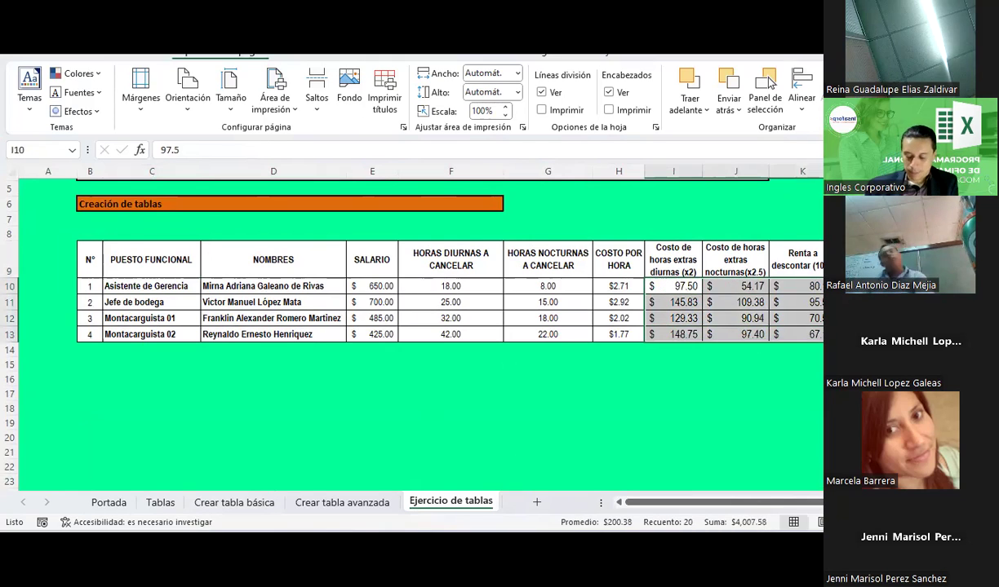
pyautogui.press('Delete')
pyautogui.click(780, 317)
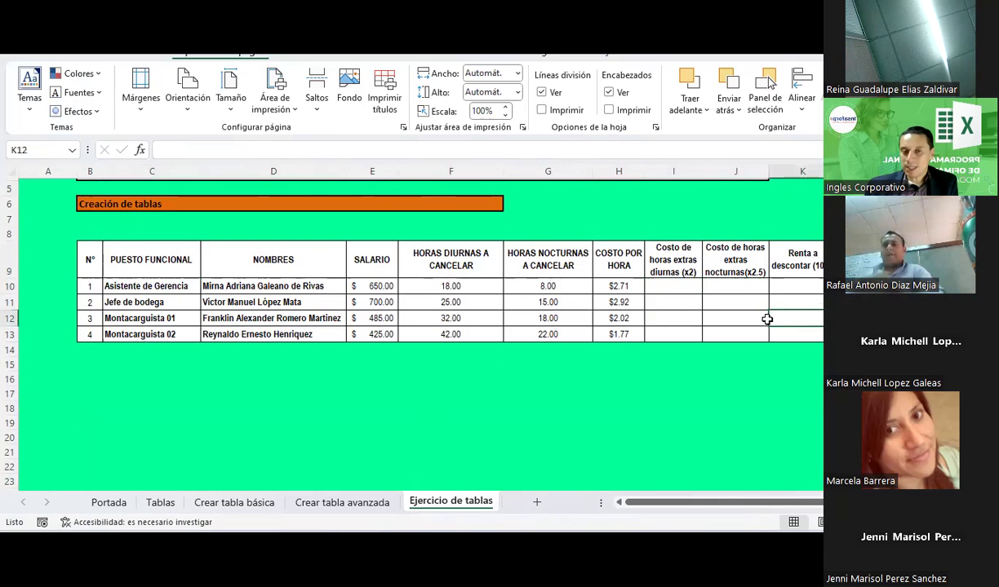
pyautogui.moveTo(90, 260); pyautogui.dragTo(816, 334)
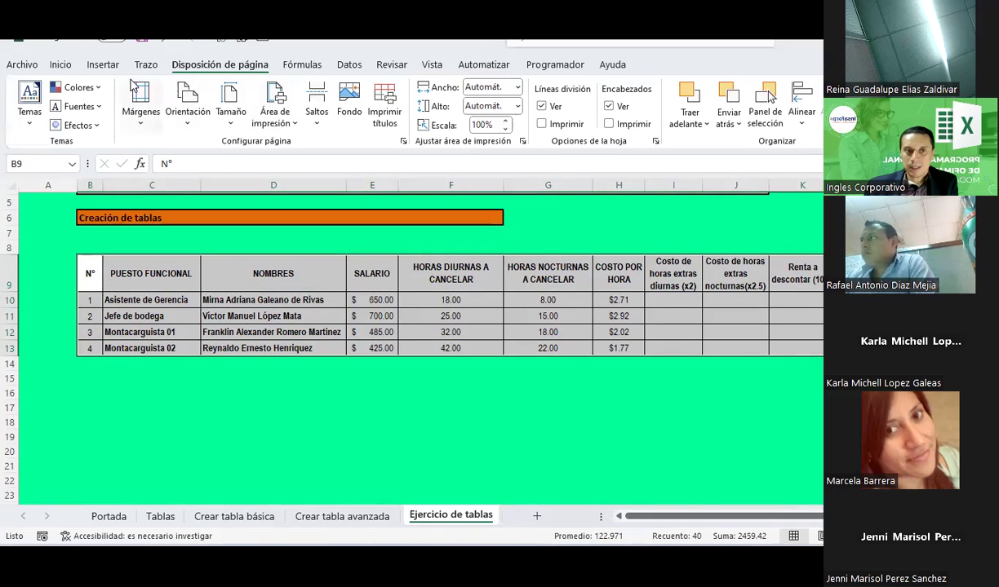
# Insert a table from $B$9:$M$13 with headers, creating Tabla2
pyautogui.click(103, 66)
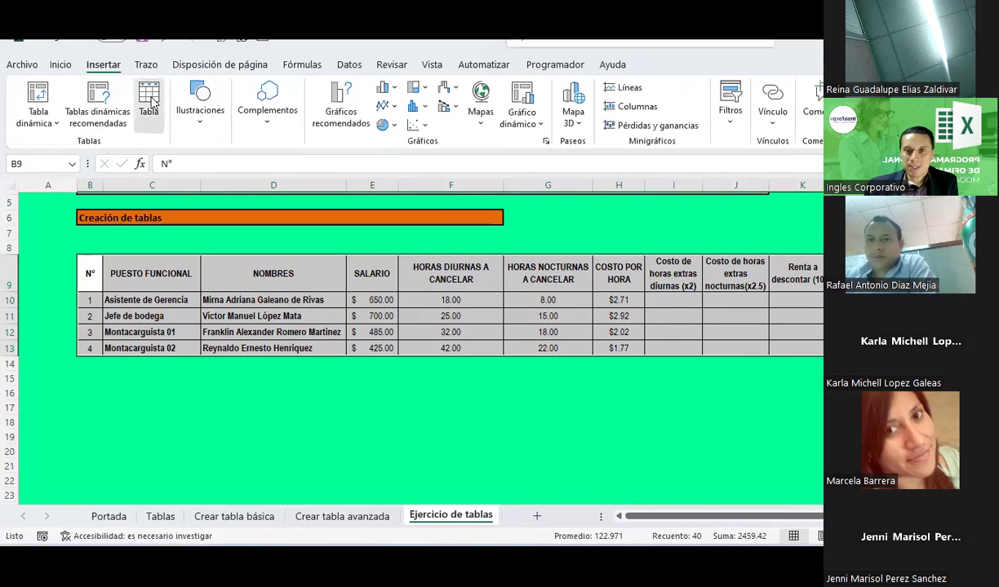
pyautogui.click(149, 104)
pyautogui.click(422, 249)
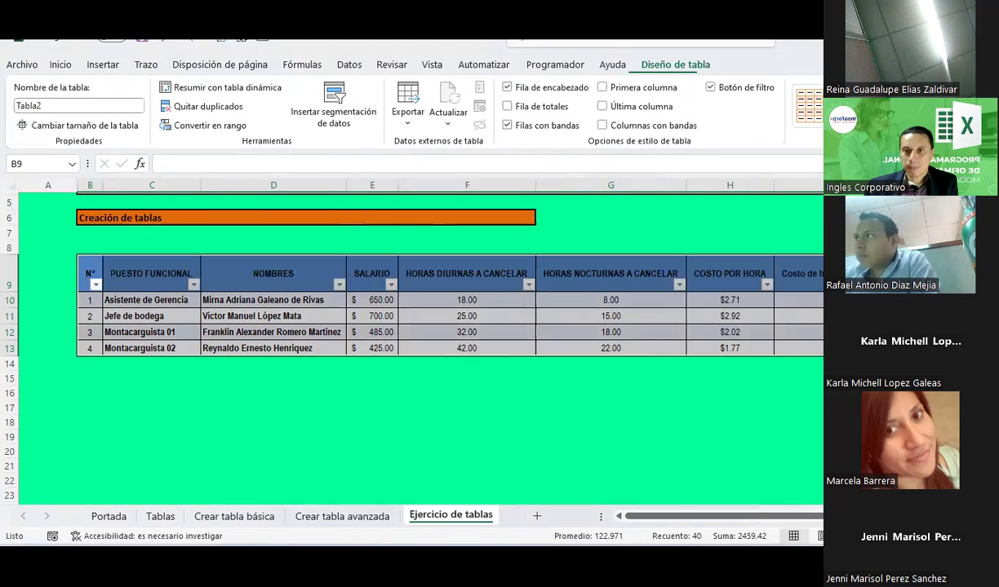
pyautogui.moveTo(818, 520); pyautogui.dragTo(931, 521)
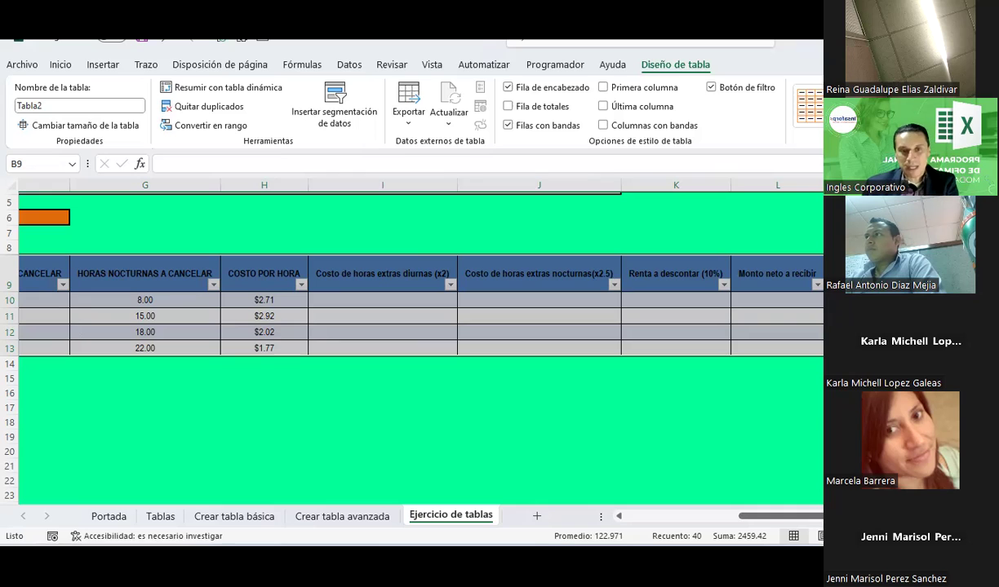
# Narrow columns I, J, K and G so their long table headers wrap onto two lines
pyautogui.click(412, 271)
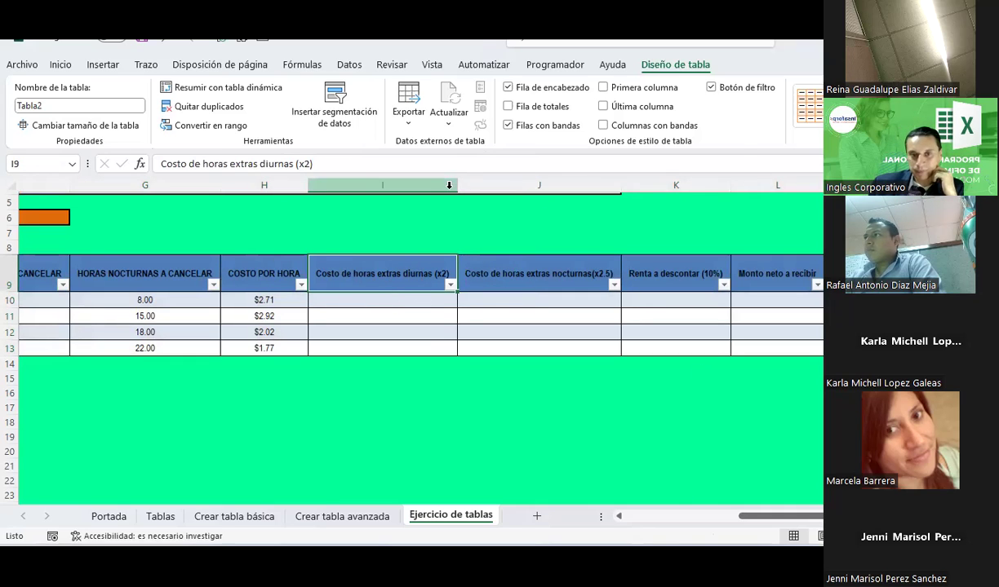
pyautogui.moveTo(457, 186)
pyautogui.mouseDown()
pyautogui.moveTo(376, 196)
pyautogui.moveTo(385, 196)
pyautogui.mouseUp()
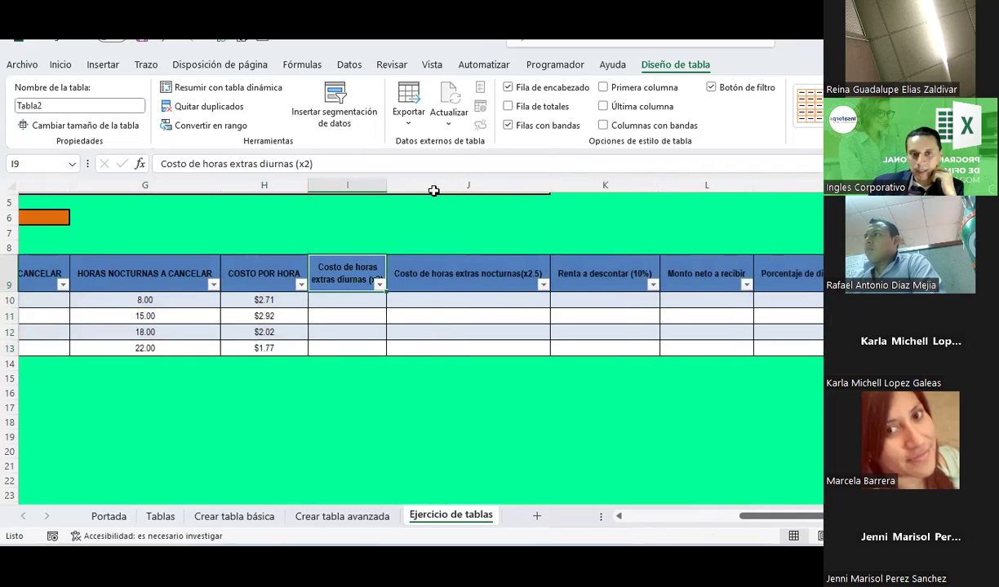
pyautogui.moveTo(552, 185); pyautogui.dragTo(480, 185)
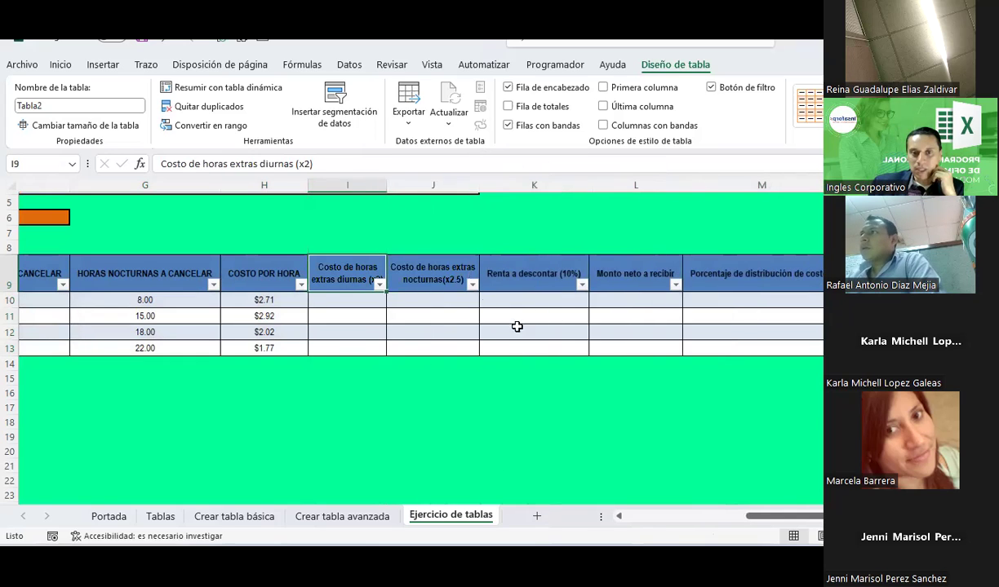
pyautogui.moveTo(588, 185); pyautogui.dragTo(553, 186)
pyautogui.click(465, 275)
pyautogui.click(354, 265)
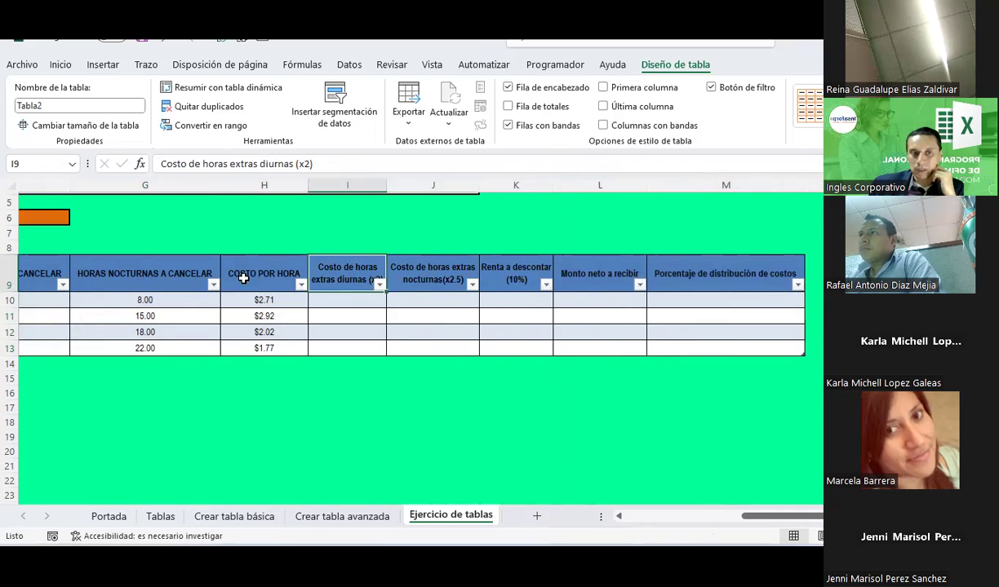
pyautogui.moveTo(219, 186); pyautogui.dragTo(172, 185)
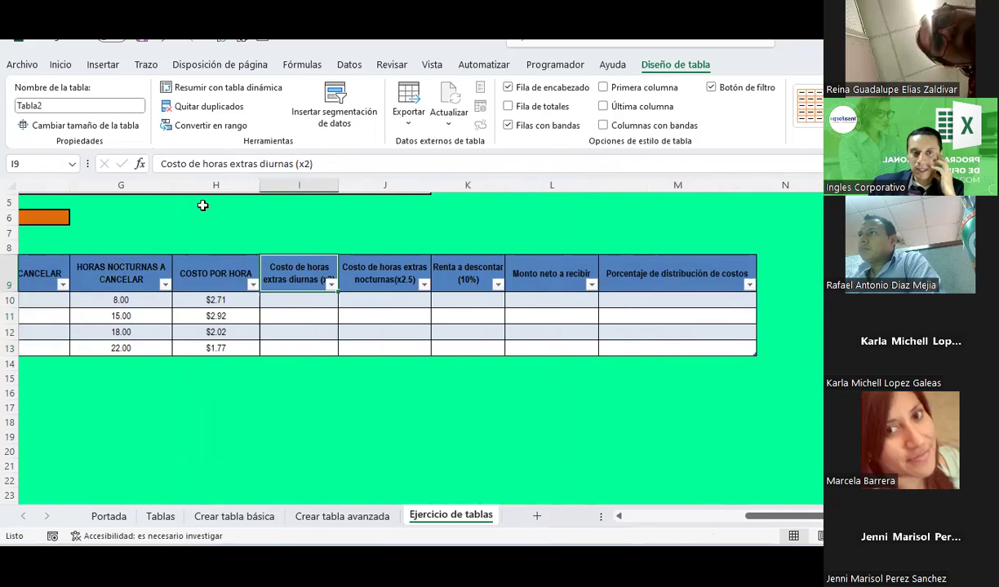
pyautogui.moveTo(751, 516); pyautogui.dragTo(631, 515)
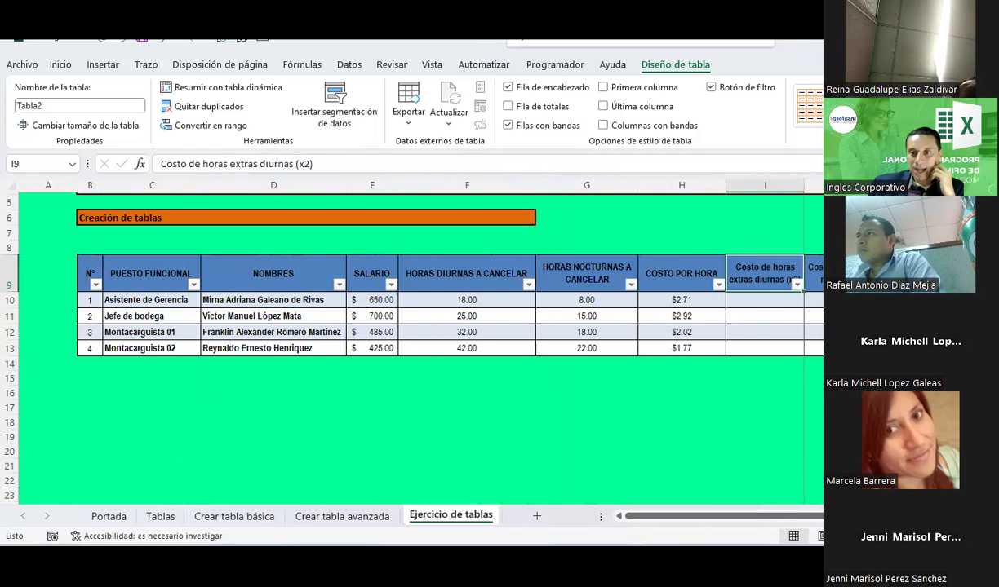
pyautogui.hscroll(3, 420, 327)
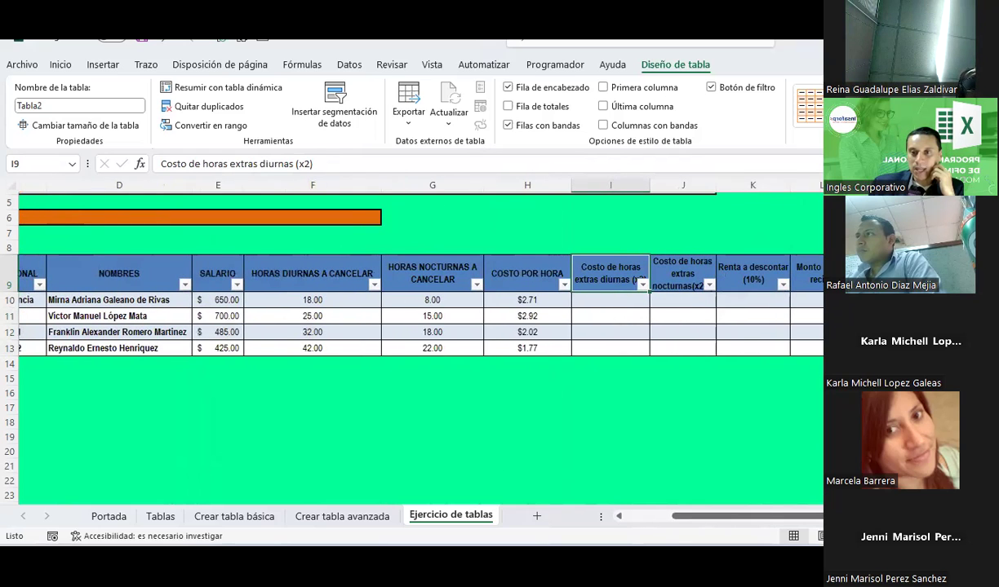
pyautogui.hscroll(2, 420, 326)
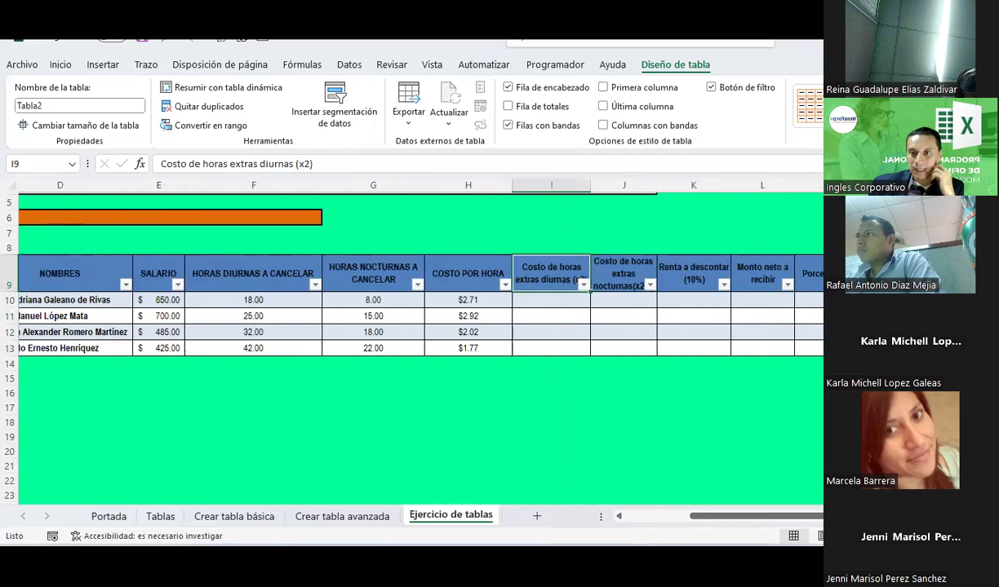
pyautogui.moveTo(808, 274); pyautogui.dragTo(90, 284)
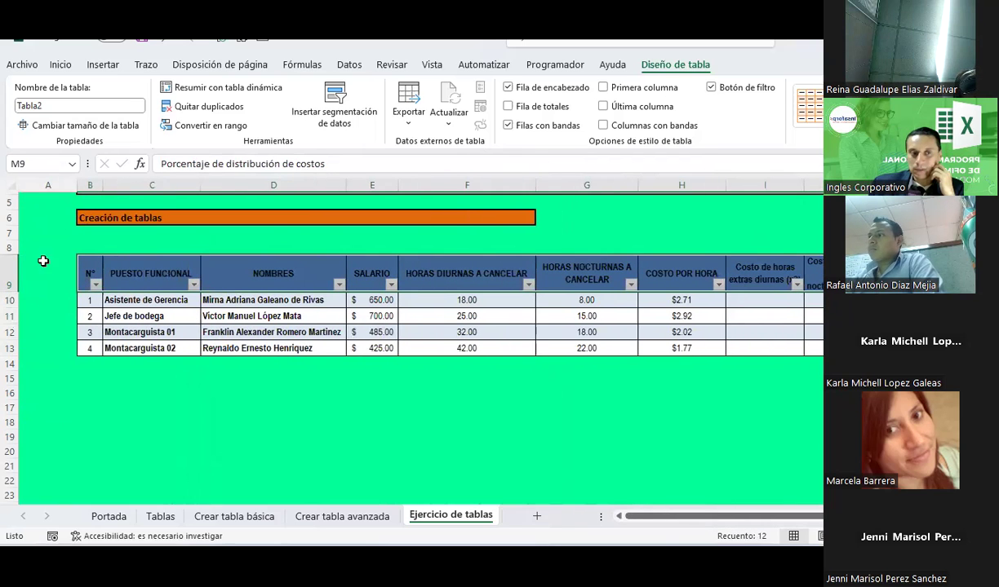
# Copy the full table header titles into row 8 starting at B8
pyautogui.click(62, 67)
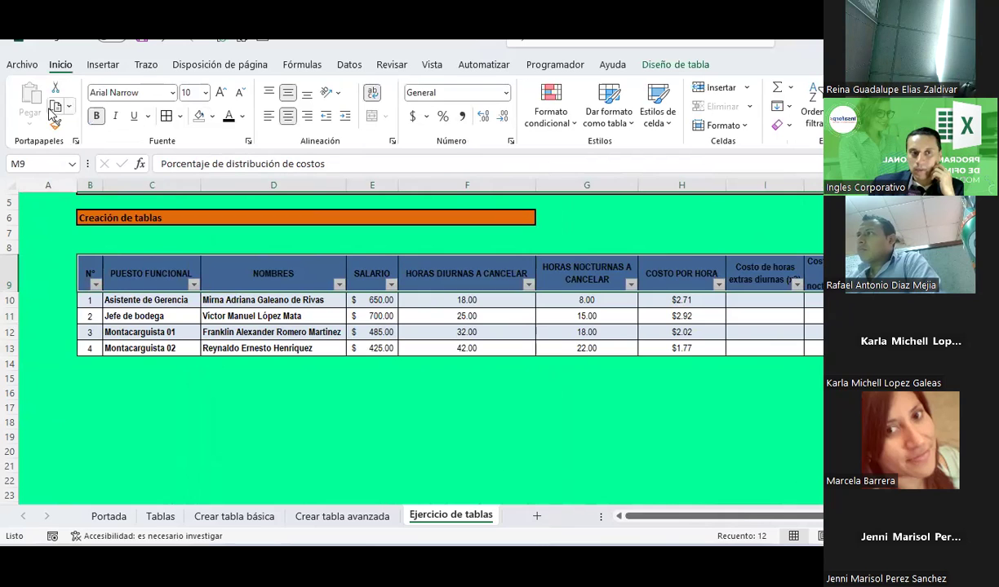
pyautogui.click(55, 106)
pyautogui.click(652, 519)
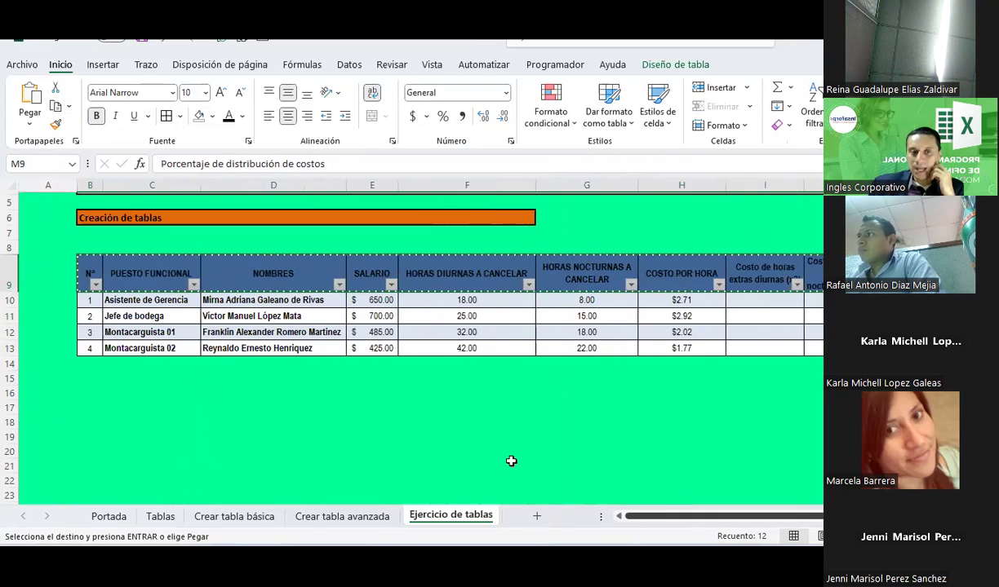
pyautogui.click(90, 248)
pyautogui.click(23, 99)
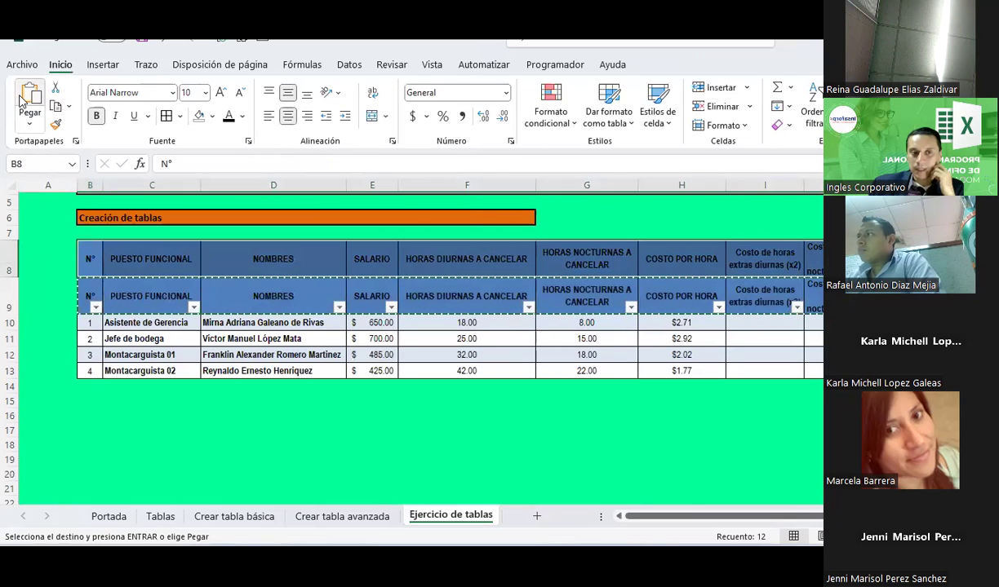
# Rename the daytime overtime cost header in I9 to CHED
pyautogui.click(596, 298)
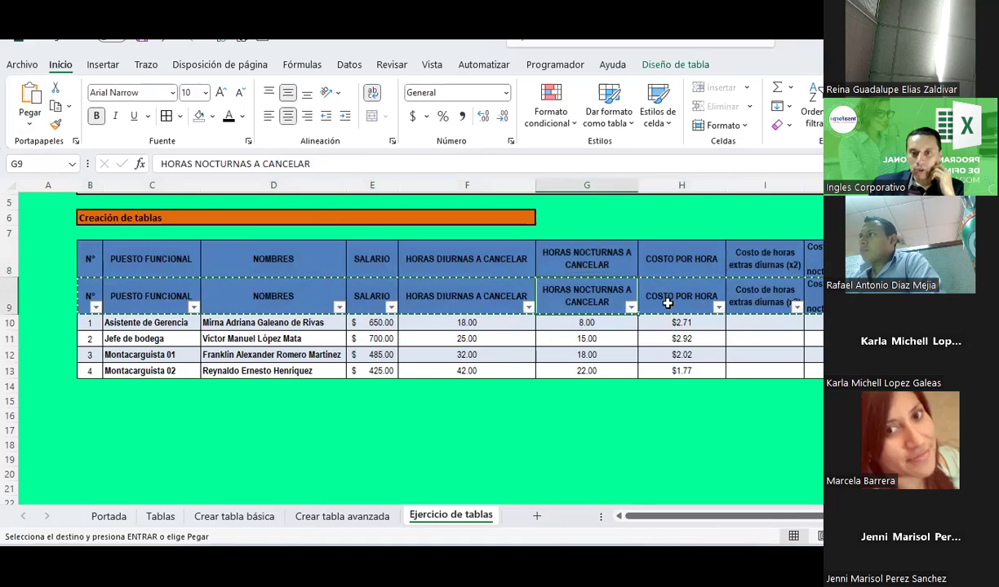
pyautogui.click(671, 298)
pyautogui.click(767, 297)
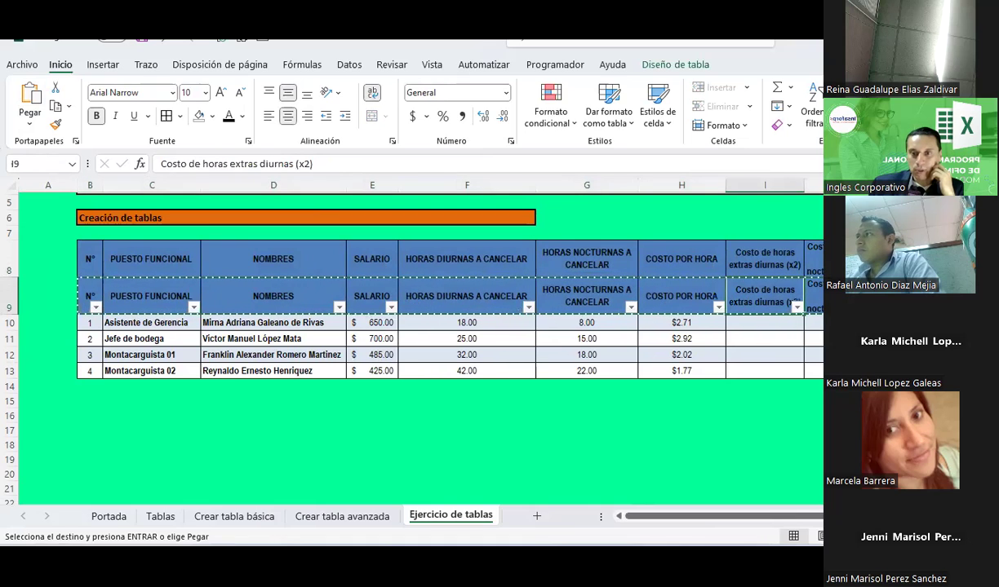
pyautogui.press('Escape')
pyautogui.write('CHED')
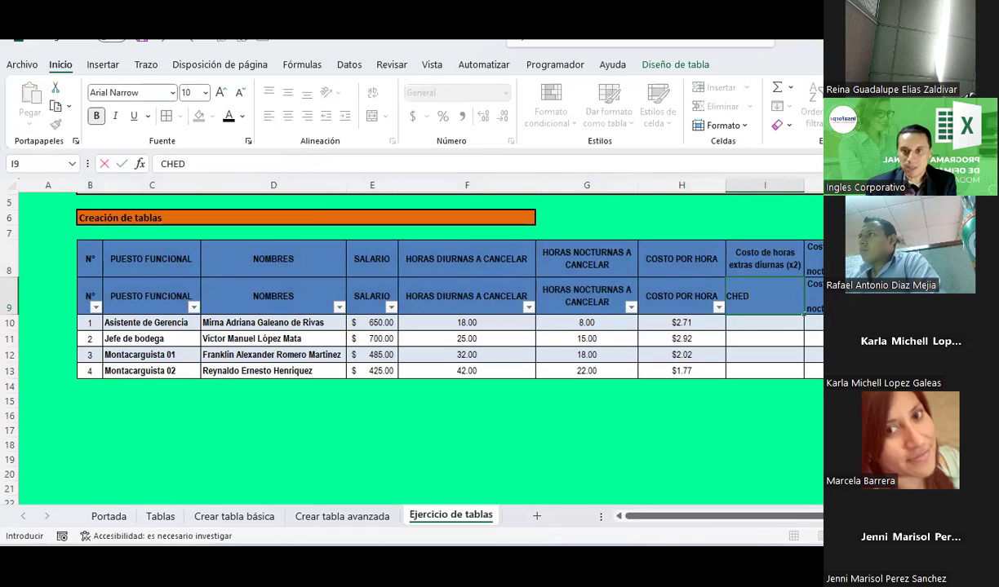
pyautogui.press('Return')
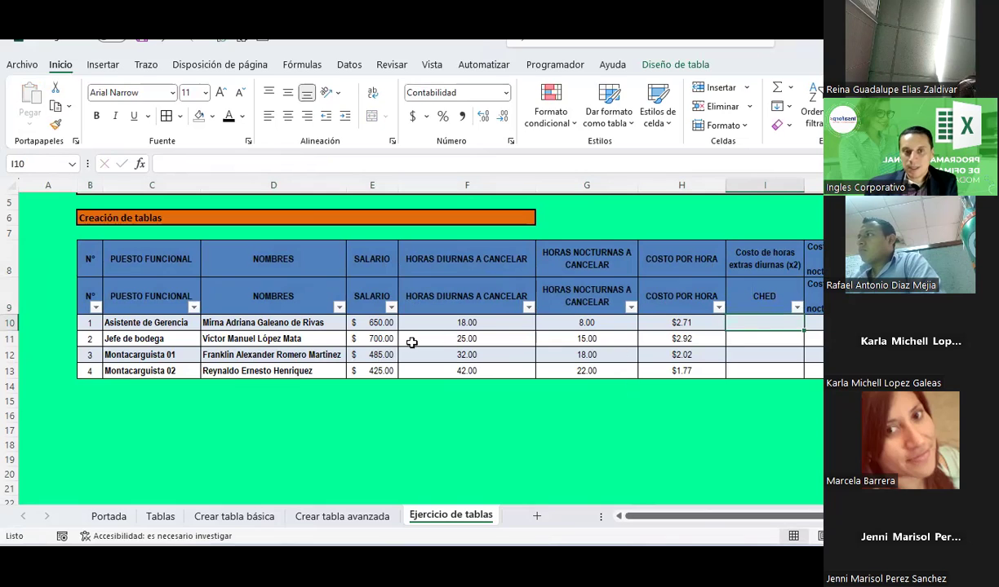
pyautogui.click(297, 286)
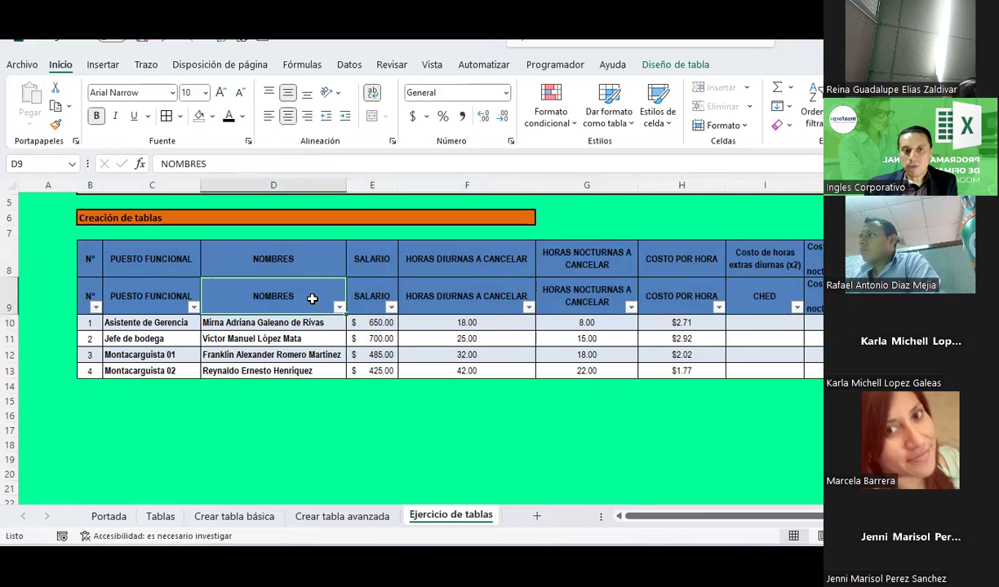
# Examine the Tabla2 name in the Table Design name box, then select cell I10 for a formula
pyautogui.click(675, 65)
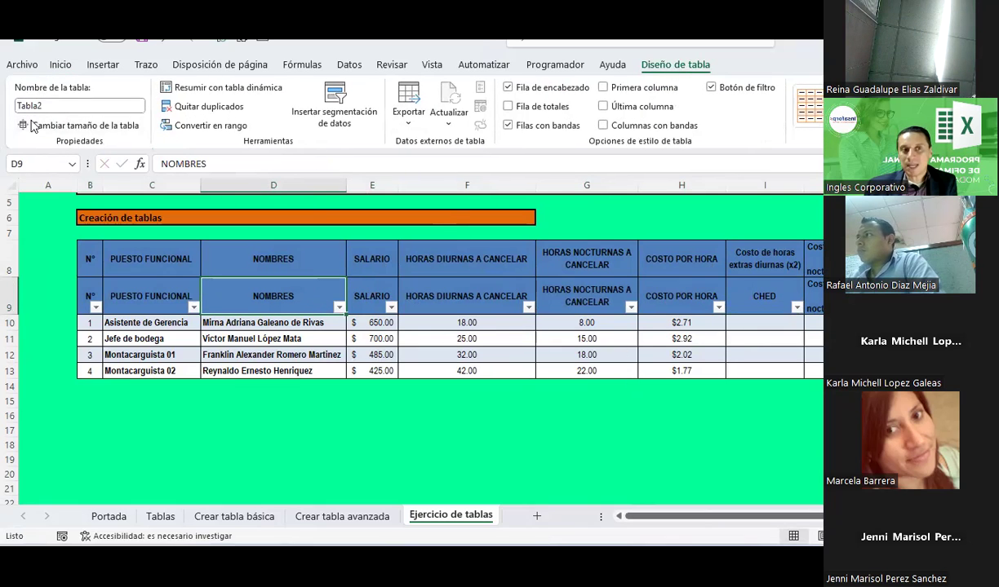
pyautogui.click(39, 106)
pyautogui.press('BackSpace')
pyautogui.hotkey('ctrl', 'z')
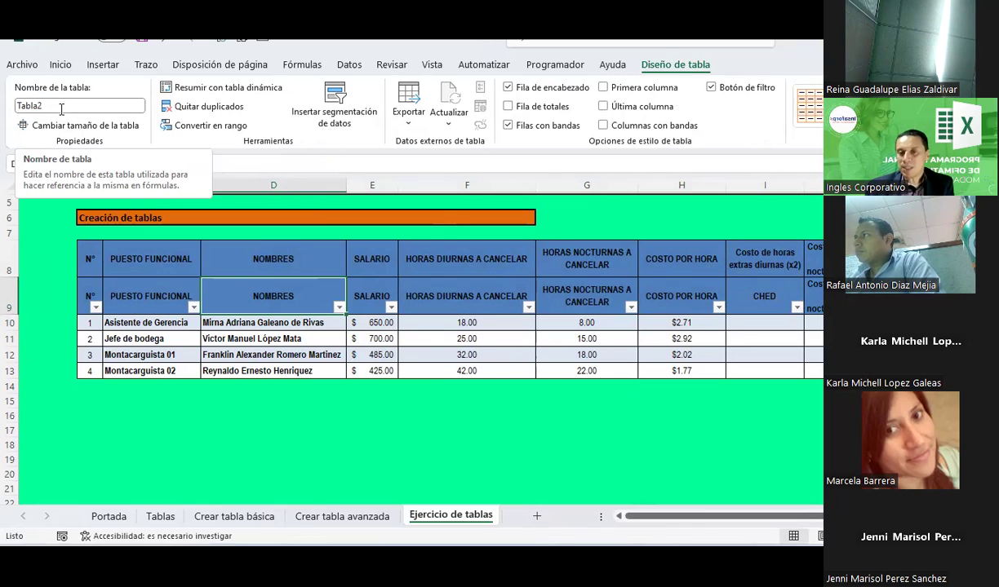
pyautogui.press('BackSpace')
pyautogui.moveTo(769, 516); pyautogui.dragTo(813, 517)
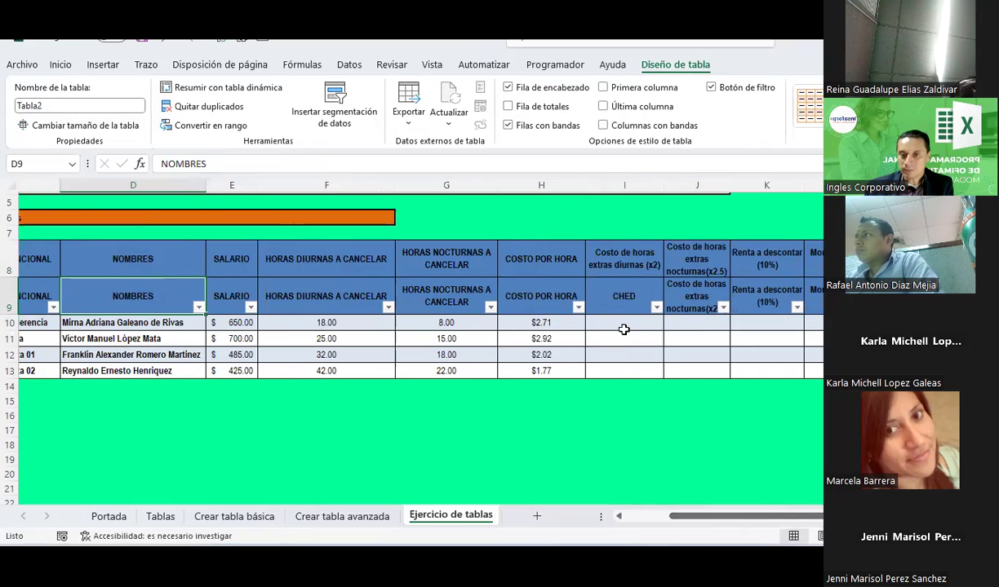
pyautogui.click(619, 328)
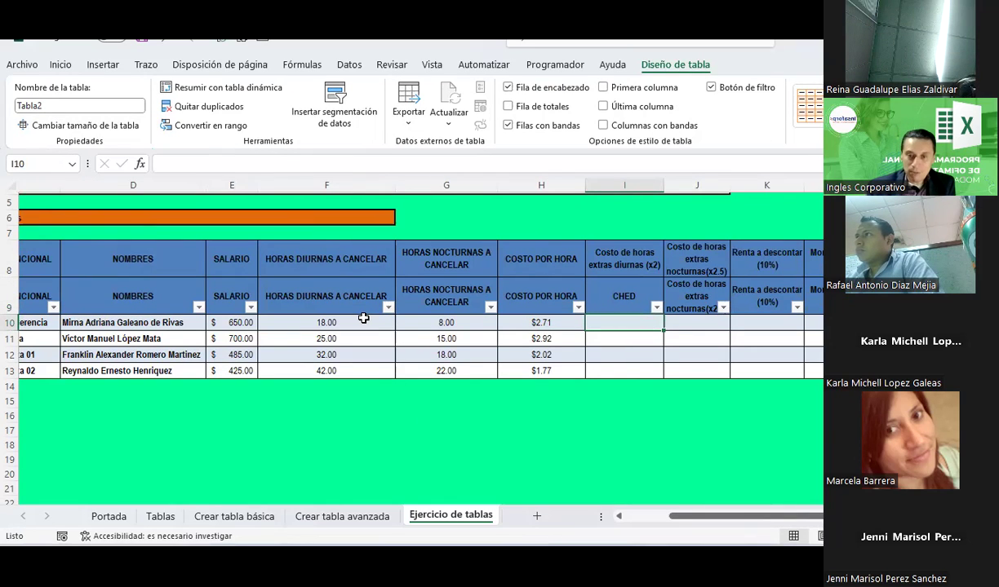
pyautogui.write('=')
pyautogui.press('Left')
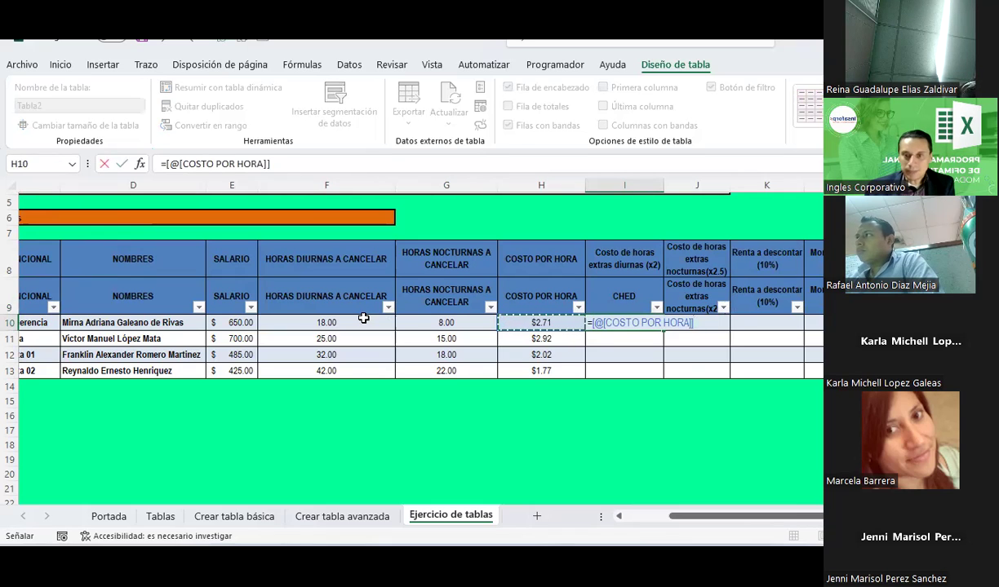
pyautogui.write('*')
pyautogui.press('Left')
pyautogui.press('Left')
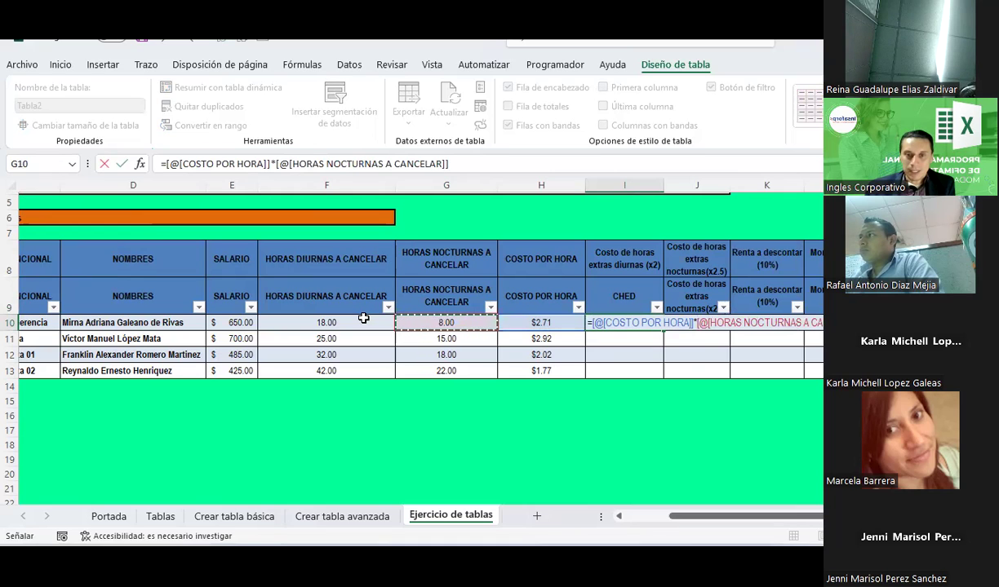
pyautogui.press('Left')
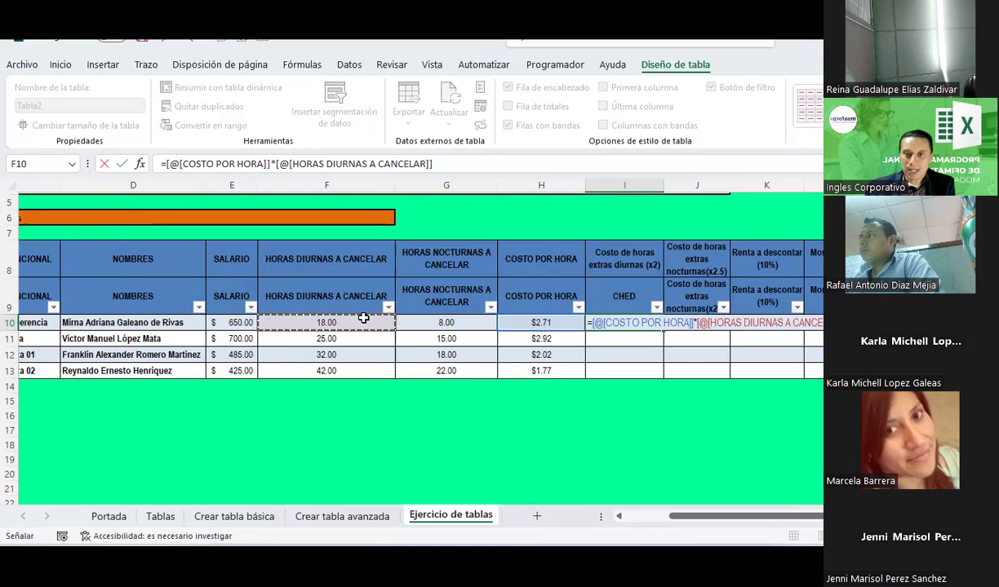
pyautogui.press('Return')
pyautogui.press('Up')
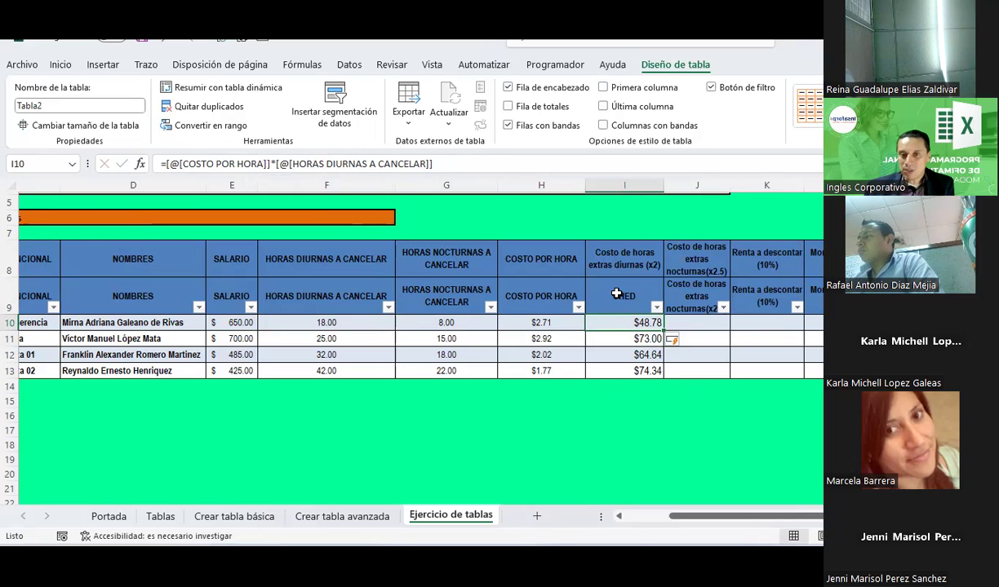
pyautogui.click(518, 290)
pyautogui.write('CH')
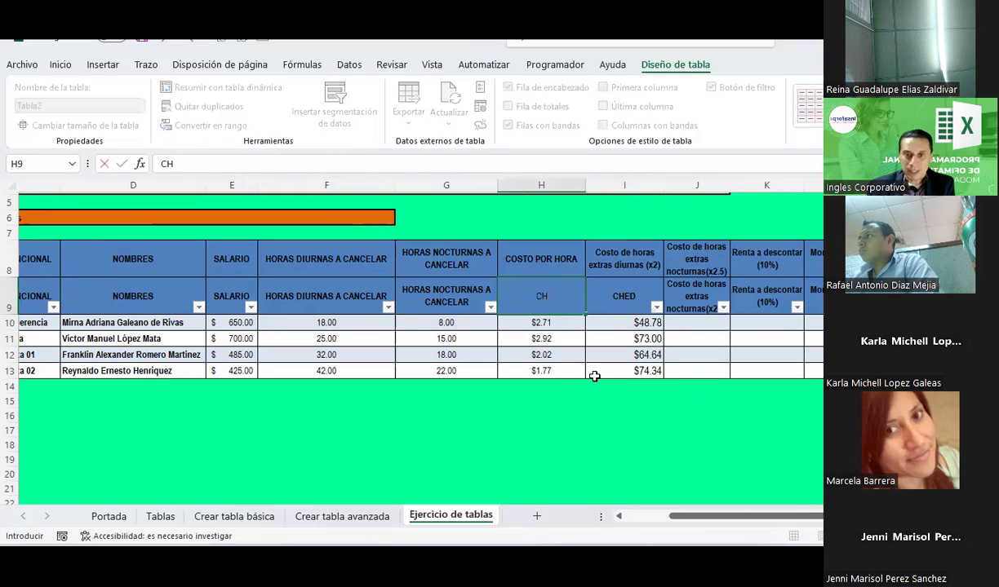
pyautogui.press('Left')
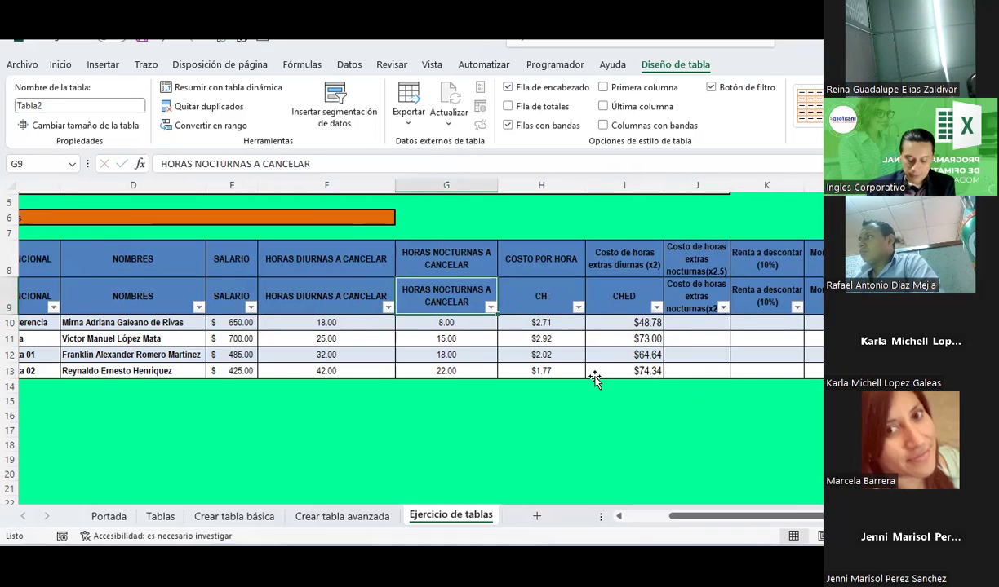
pyautogui.write('HNC')
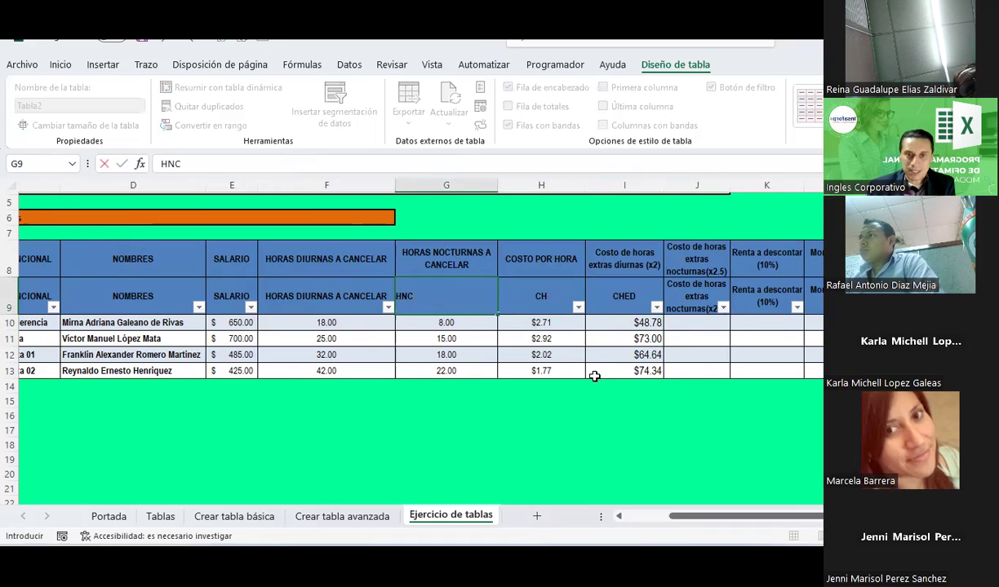
pyautogui.hotkey('ctrl', 'Return')
pyautogui.press('Left')
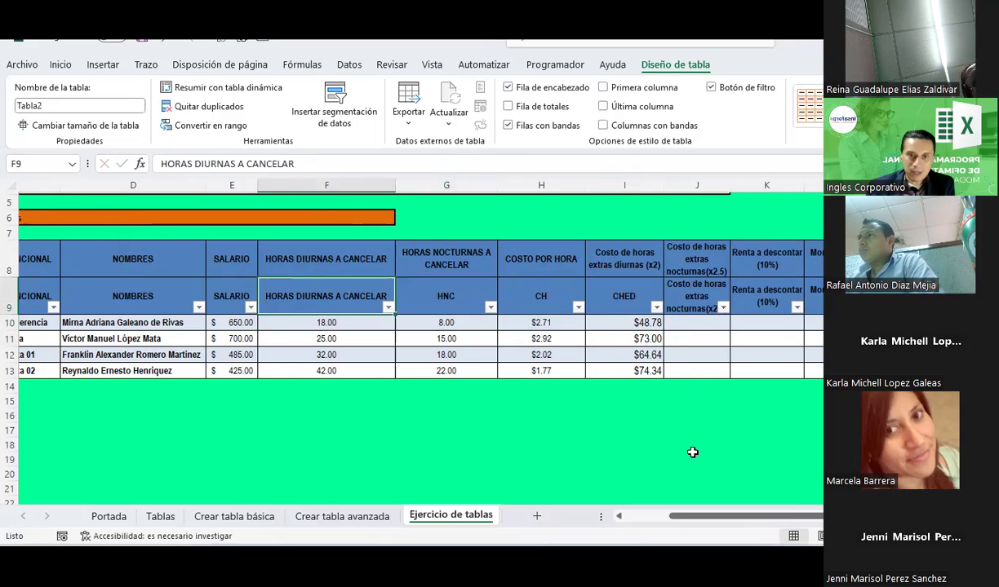
pyautogui.write('HDC')
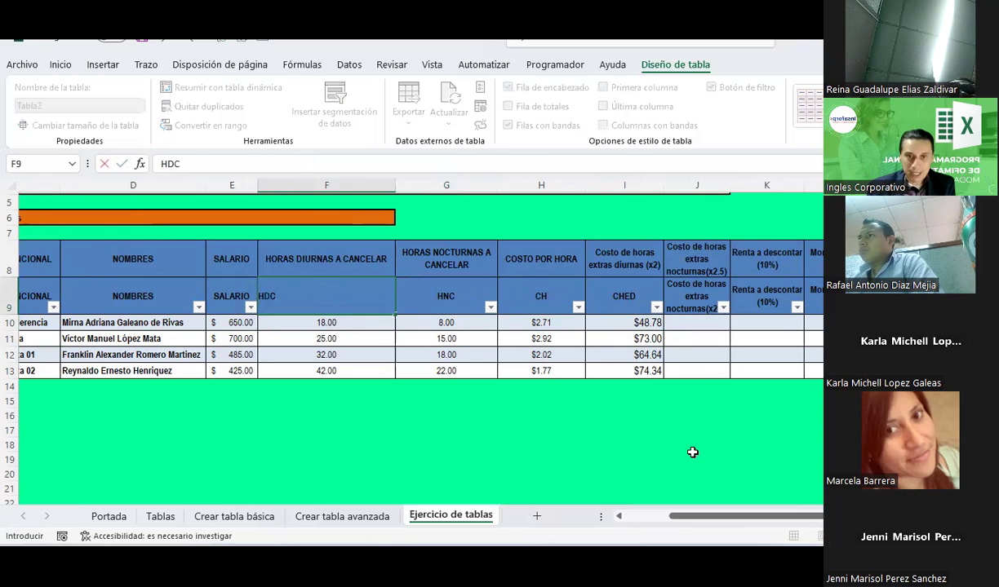
pyautogui.press('Return')
pyautogui.click(641, 323)
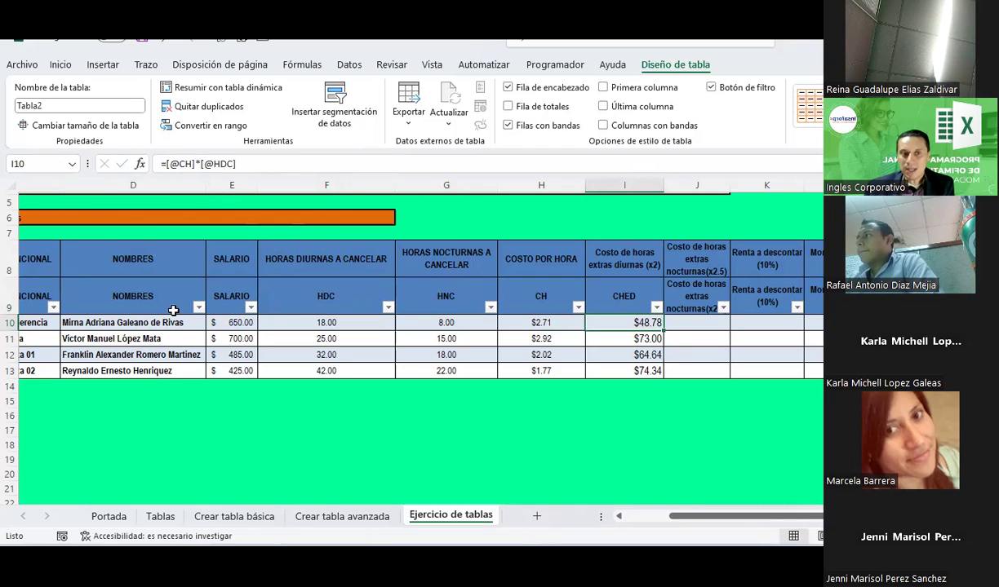
# Hide row 9, which holds the short headers
pyautogui.click(143, 249)
pyautogui.click(32, 300)
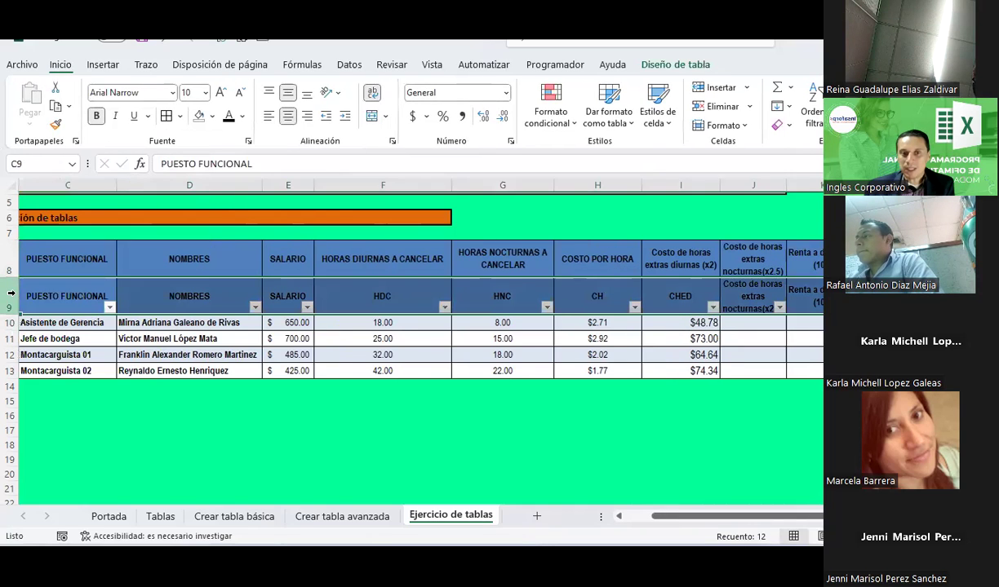
pyautogui.rightClick(18, 293)
pyautogui.click(57, 507)
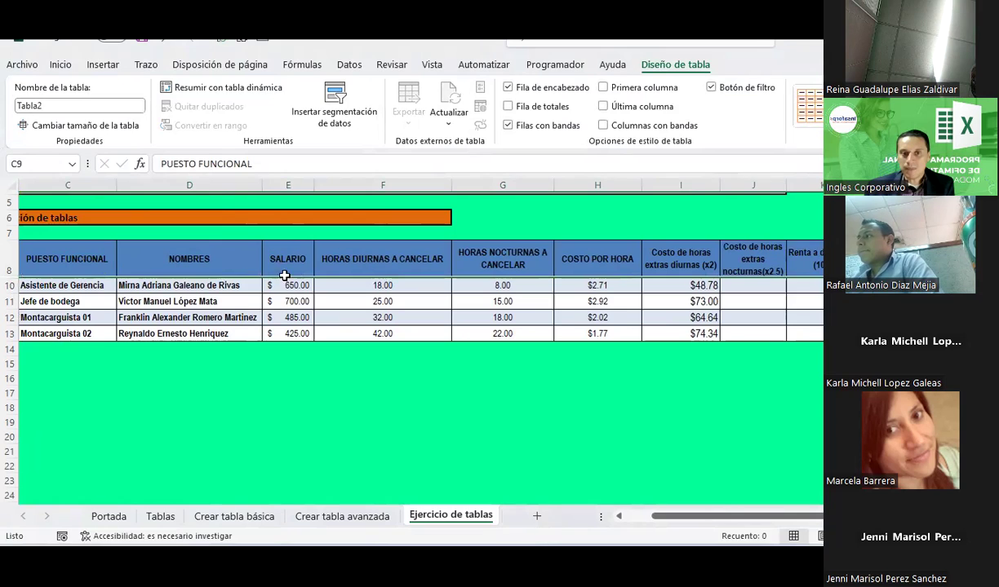
# Unhide row 9 and review the HNC, CH and CHED header cells
pyautogui.click(326, 251)
pyautogui.click(608, 286)
pyautogui.click(616, 265)
pyautogui.click(620, 318)
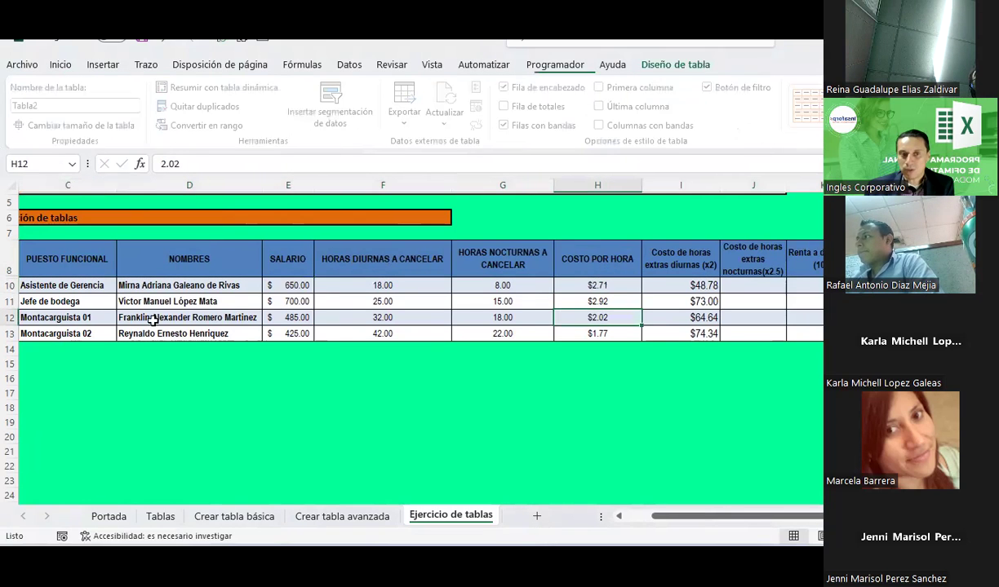
pyautogui.moveTo(7, 255); pyautogui.dragTo(6, 279)
pyautogui.rightClick(72, 265)
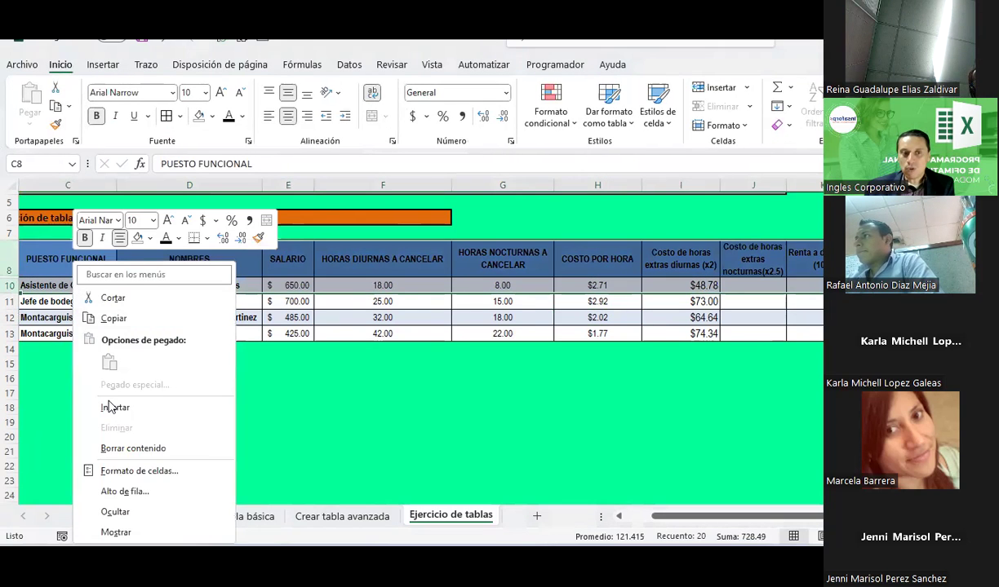
pyautogui.click(122, 533)
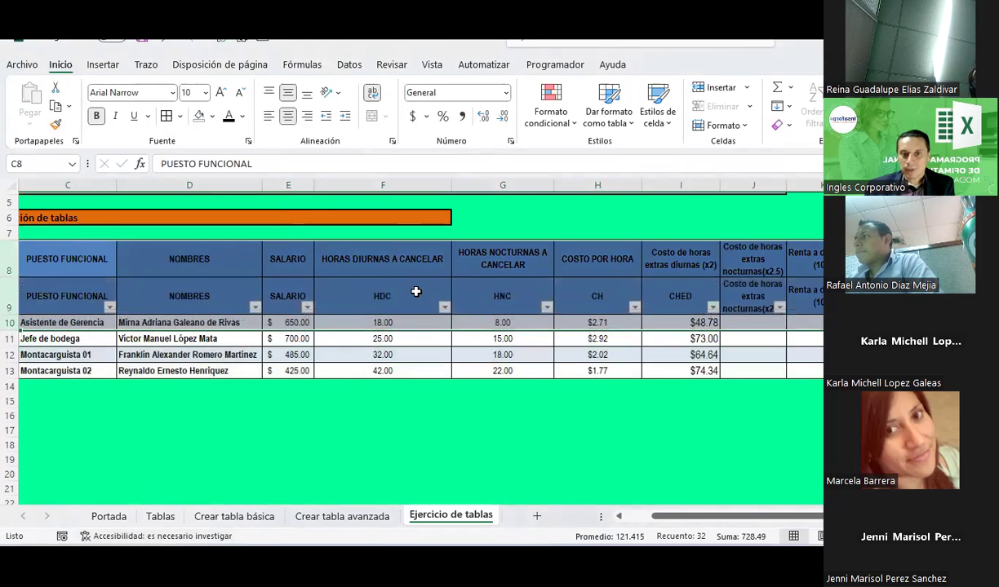
pyautogui.click(498, 296)
pyautogui.click(578, 295)
pyautogui.click(677, 296)
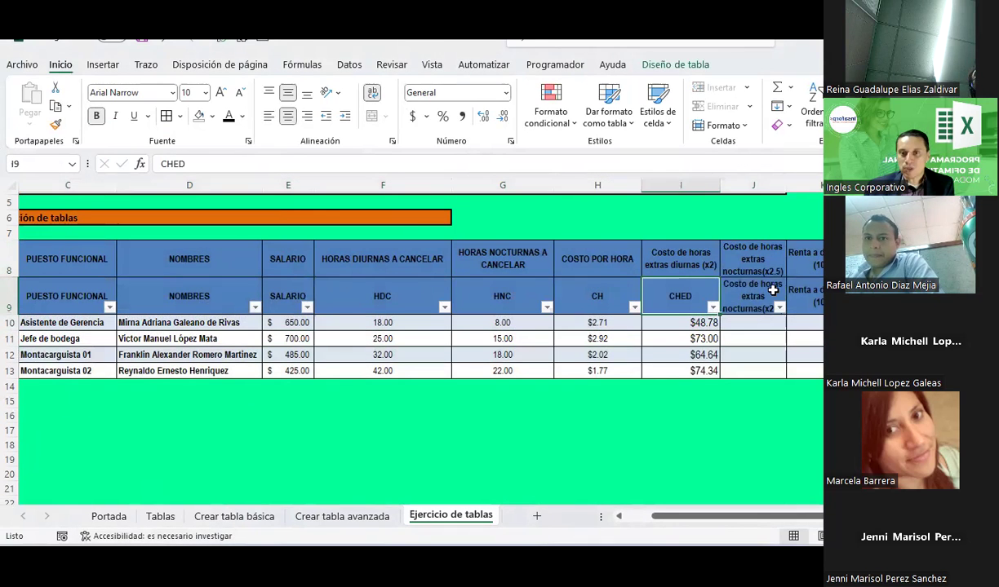
pyautogui.click(751, 295)
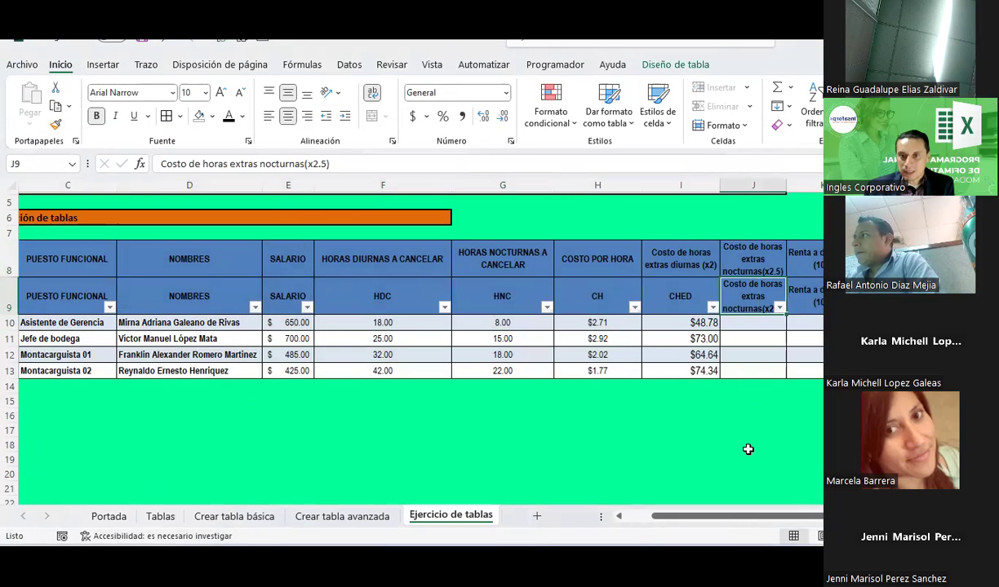
pyautogui.write('C')
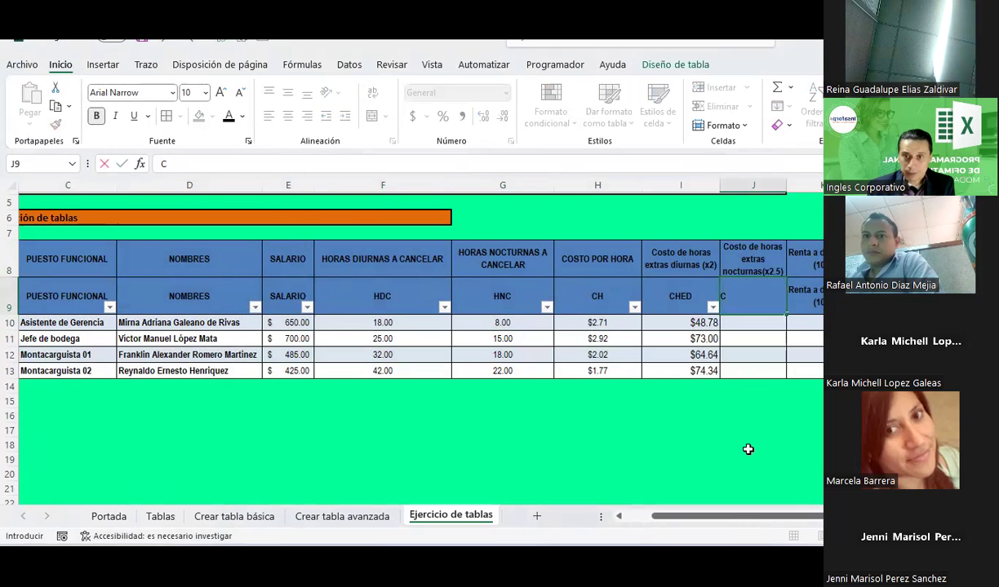
pyautogui.write('HE')
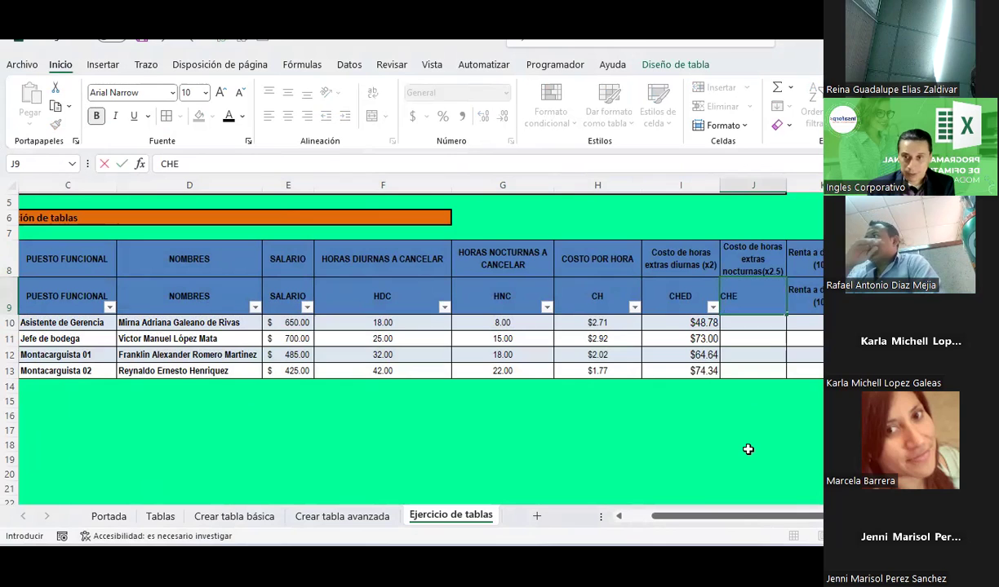
pyautogui.write('N')
pyautogui.press('Return')
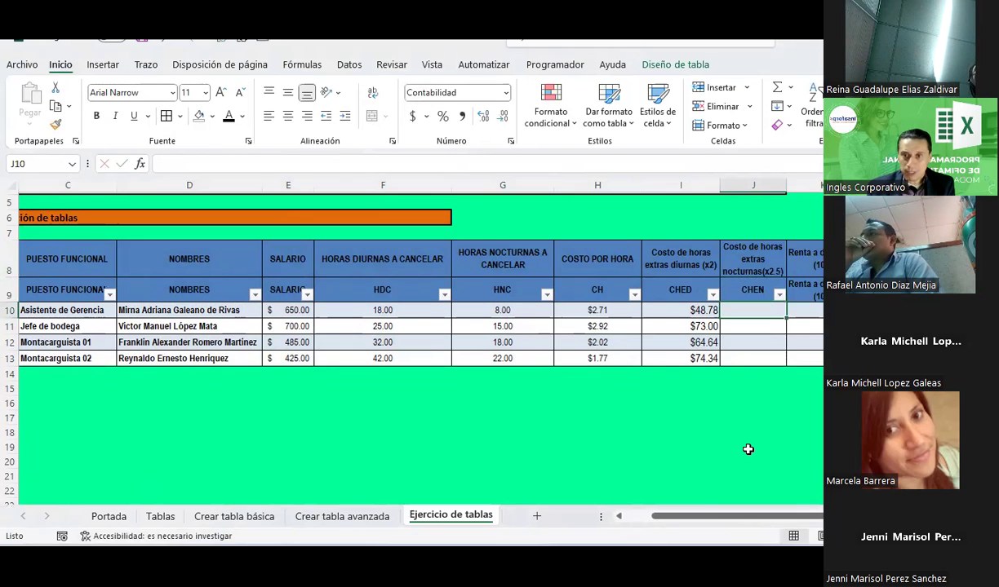
pyautogui.write('=')
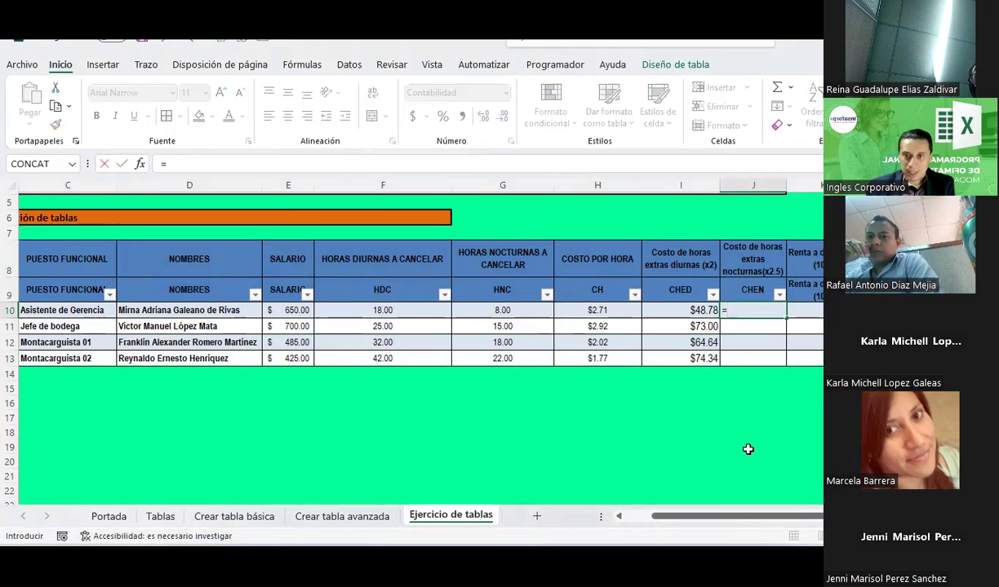
pyautogui.press('Left')
pyautogui.press('Left')
pyautogui.write('*')
pyautogui.press('Left')
pyautogui.press('Left')
pyautogui.press('Left')
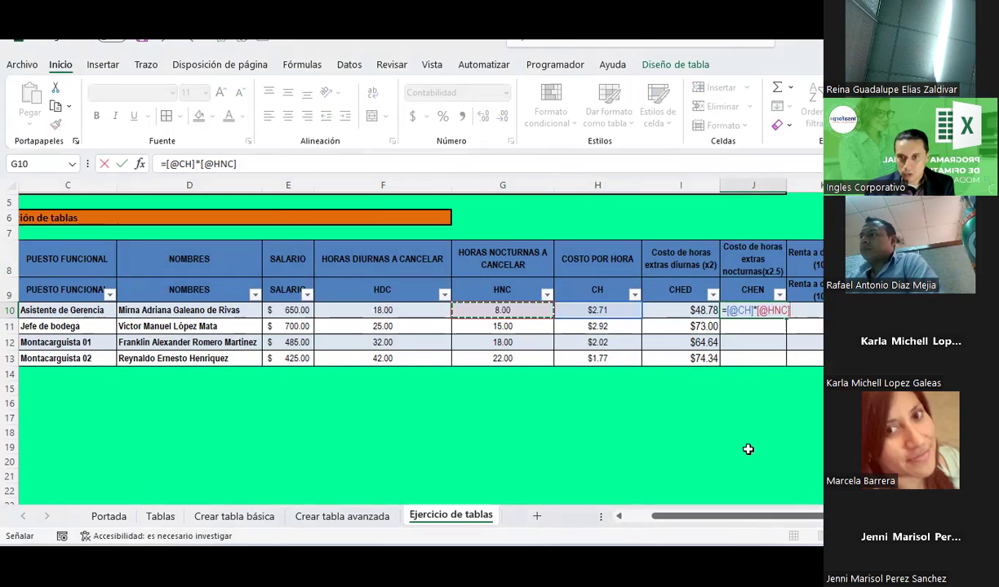
pyautogui.press('Return')
# Multiply the CHED formula by 2 and the CHEN formula by 2.5
pyautogui.click(680, 309)
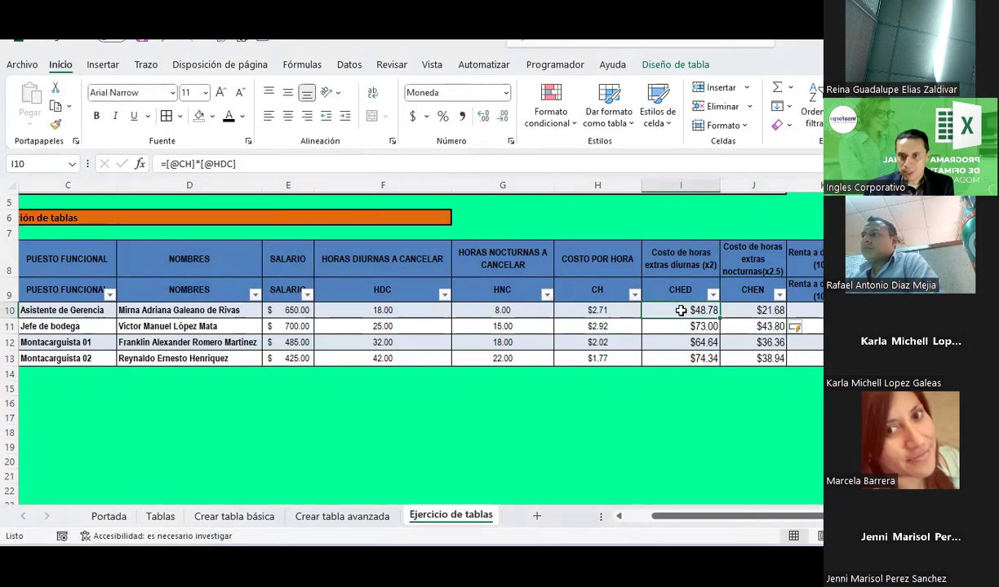
pyautogui.click(272, 158)
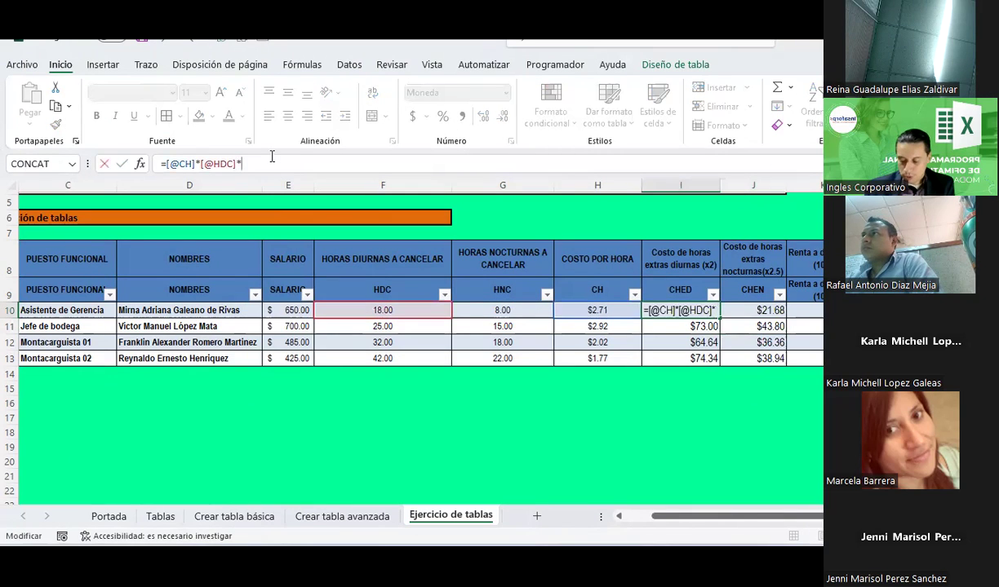
pyautogui.write('2')
pyautogui.press('Return')
pyautogui.click(732, 310)
pyautogui.click(273, 164)
pyautogui.write('*')
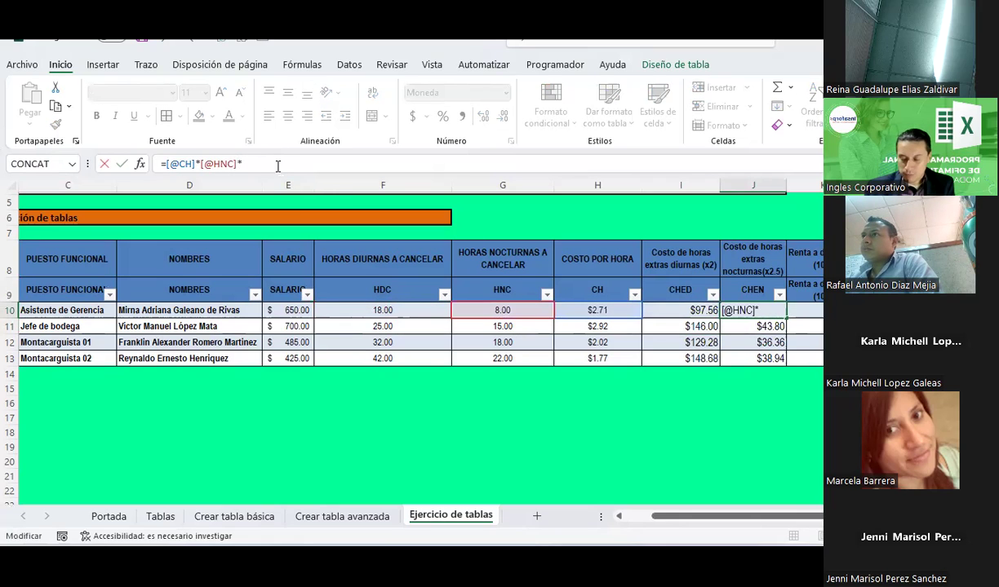
pyautogui.press('Return')
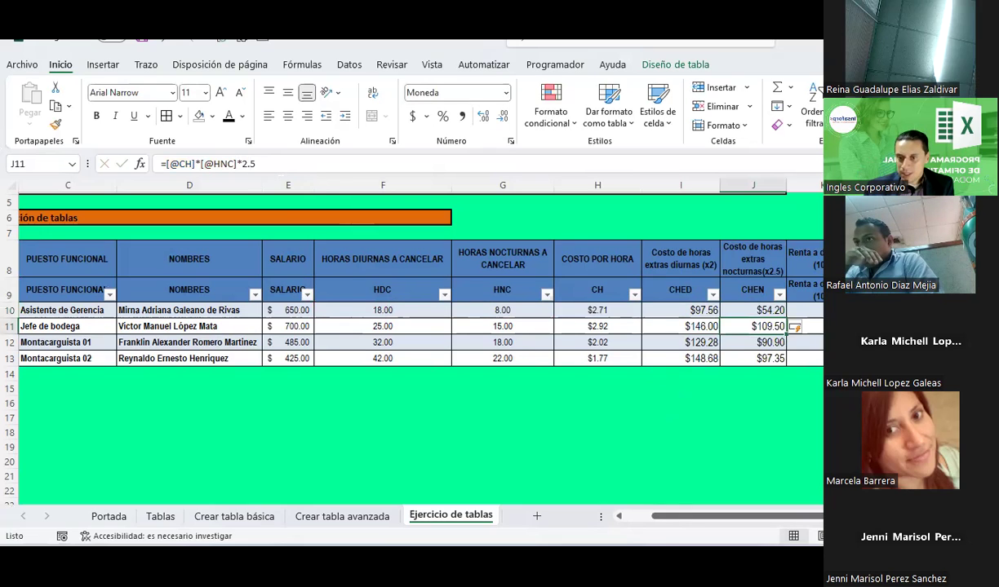
pyautogui.hscroll(2, 738, 295)
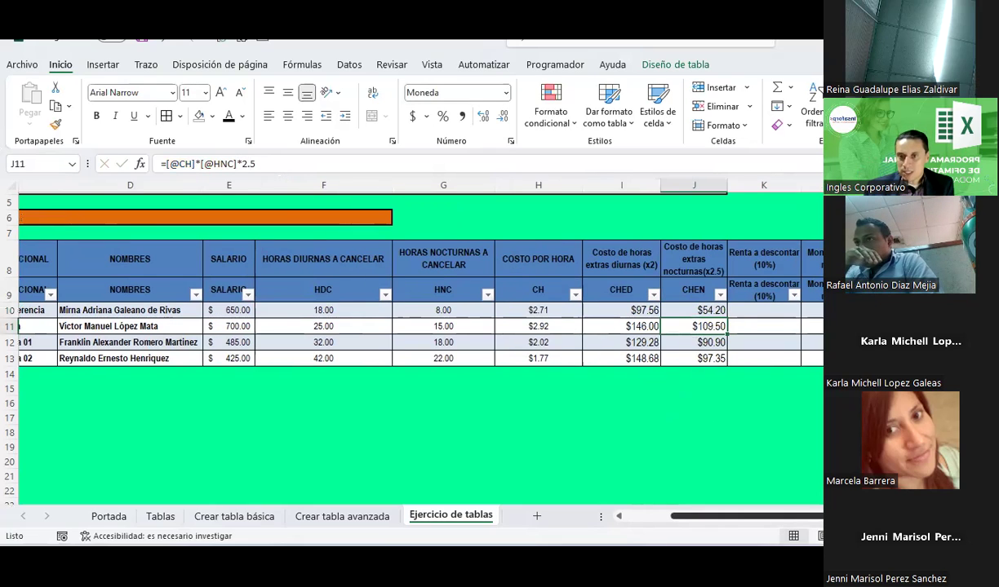
# Enter the short headers RENTA in K9, MN in L9 and PORCENTAJE in M9
pyautogui.click(738, 295)
pyautogui.write('R')
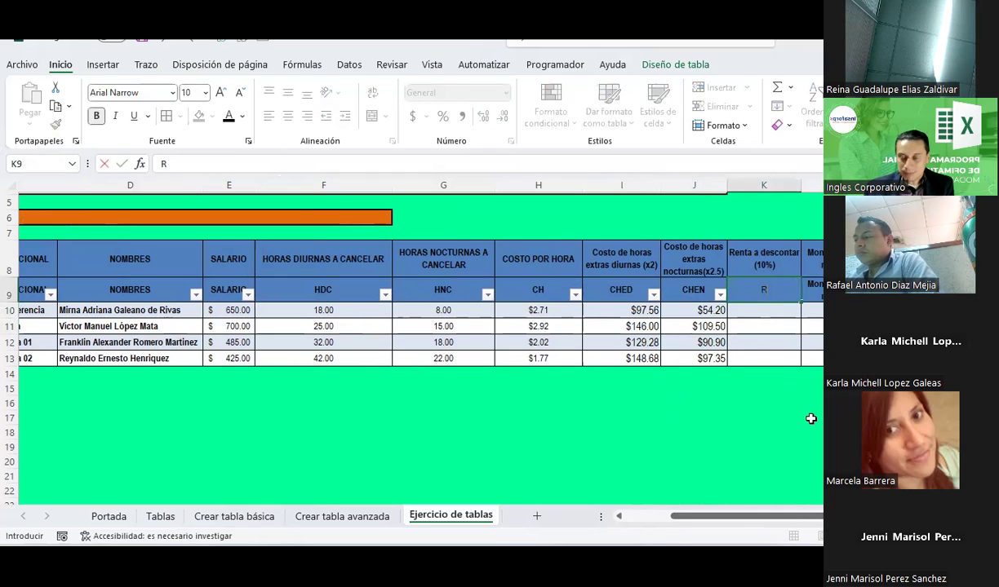
pyautogui.press('Return')
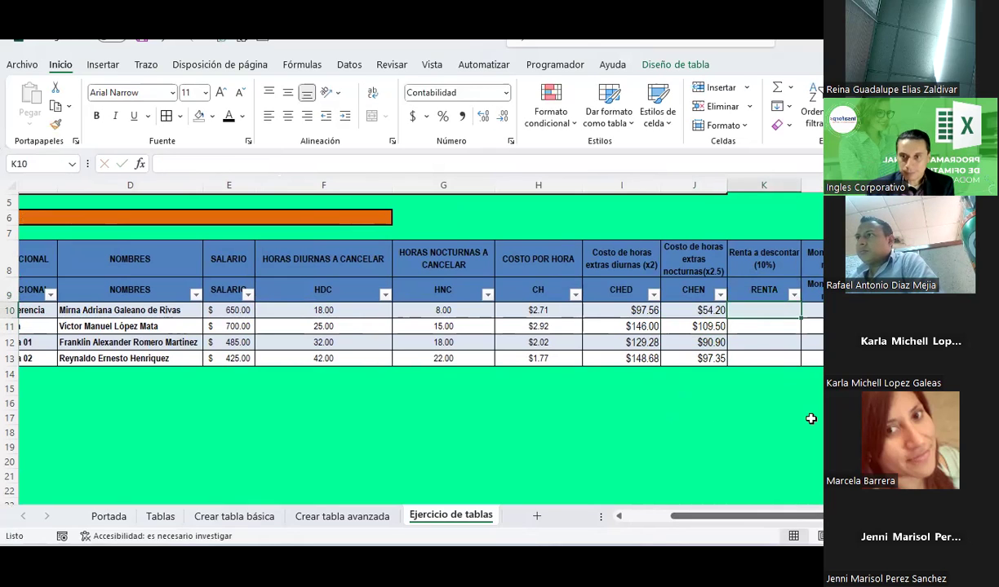
pyautogui.press('Up')
pyautogui.press('Right')
pyautogui.write('MN')
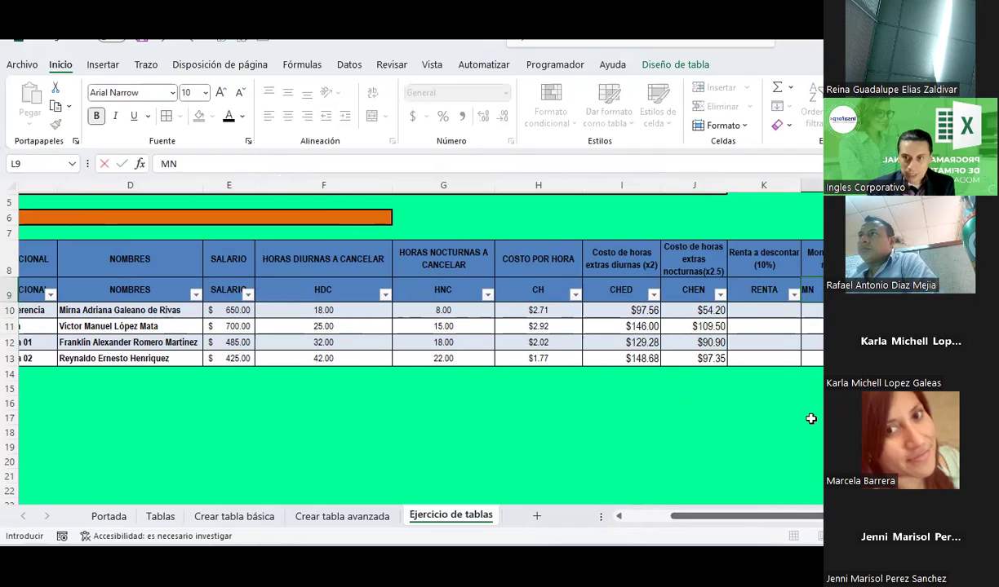
pyautogui.press('Tab')
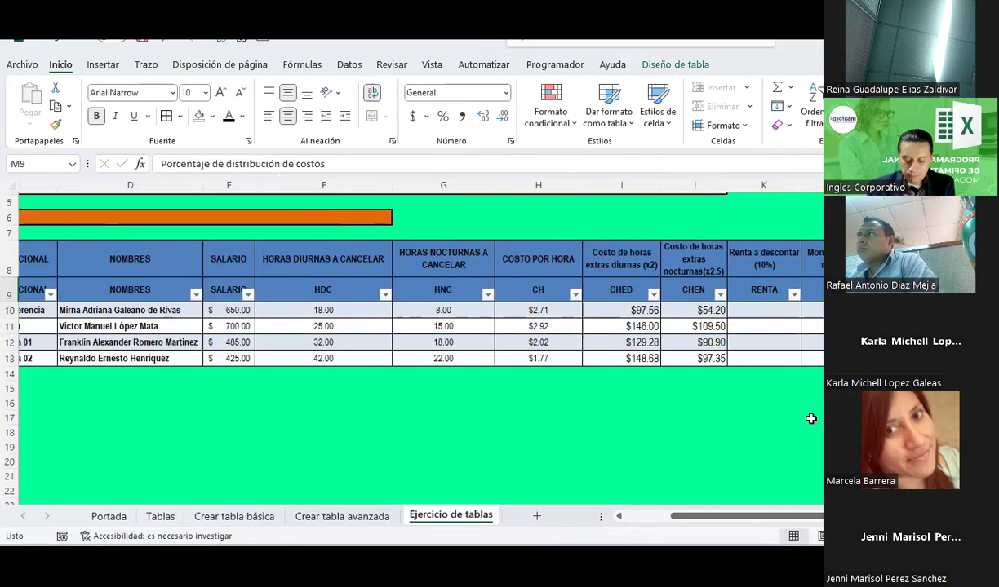
pyautogui.write('PORCENTAJE')
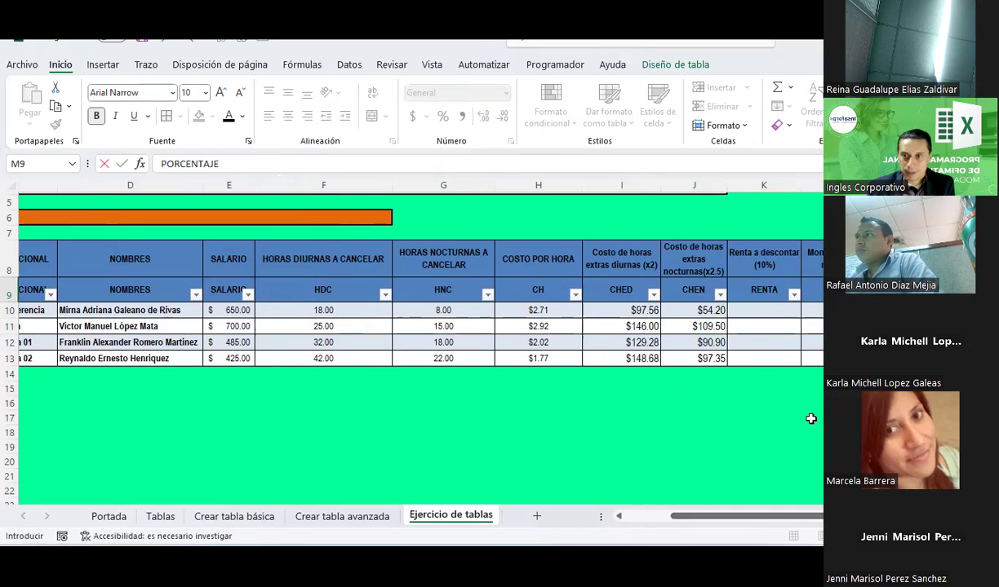
pyautogui.press('Return')
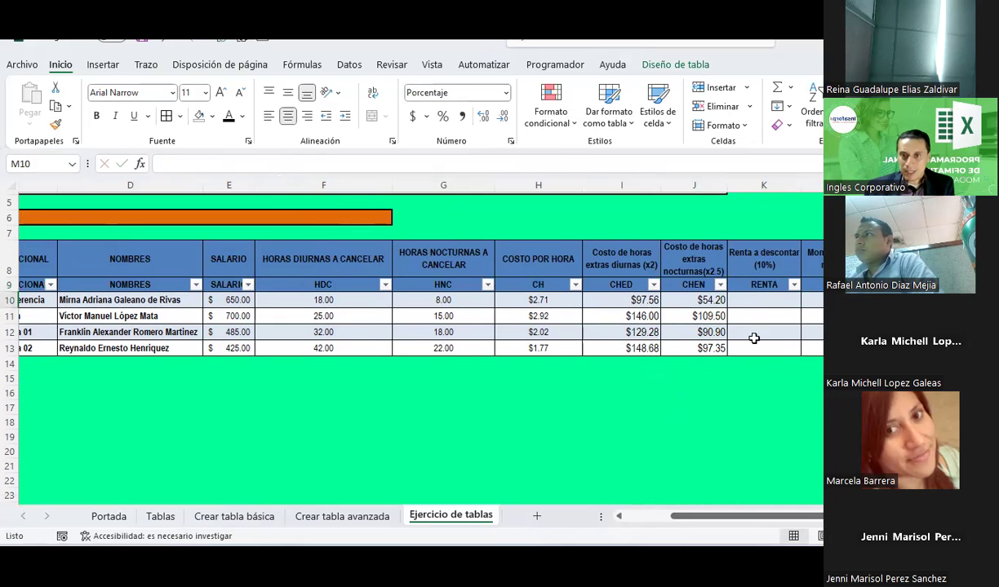
# Enter a RENTA formula in K10 summing SALARIO, CHED and CHEN, multiplied by RENTA
pyautogui.click(752, 300)
pyautogui.write('=(')
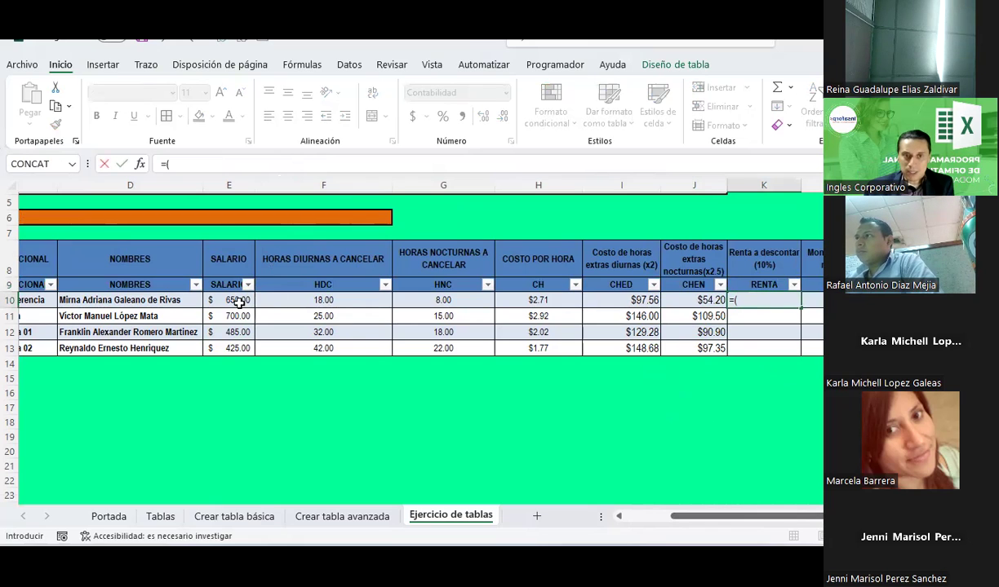
pyautogui.click(238, 300)
pyautogui.write('+')
pyautogui.click(614, 301)
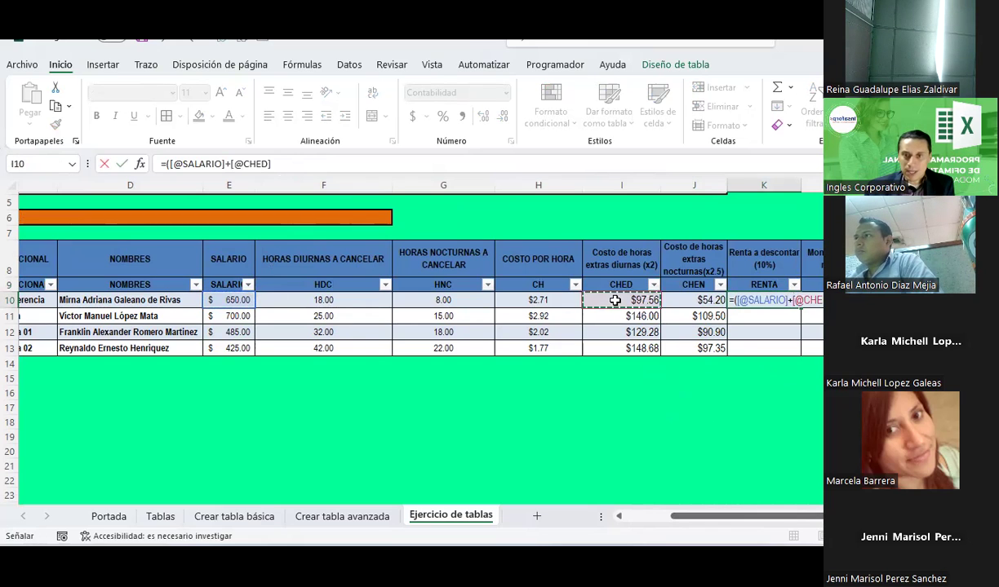
pyautogui.write('+')
pyautogui.click(712, 304)
pyautogui.write(')*')
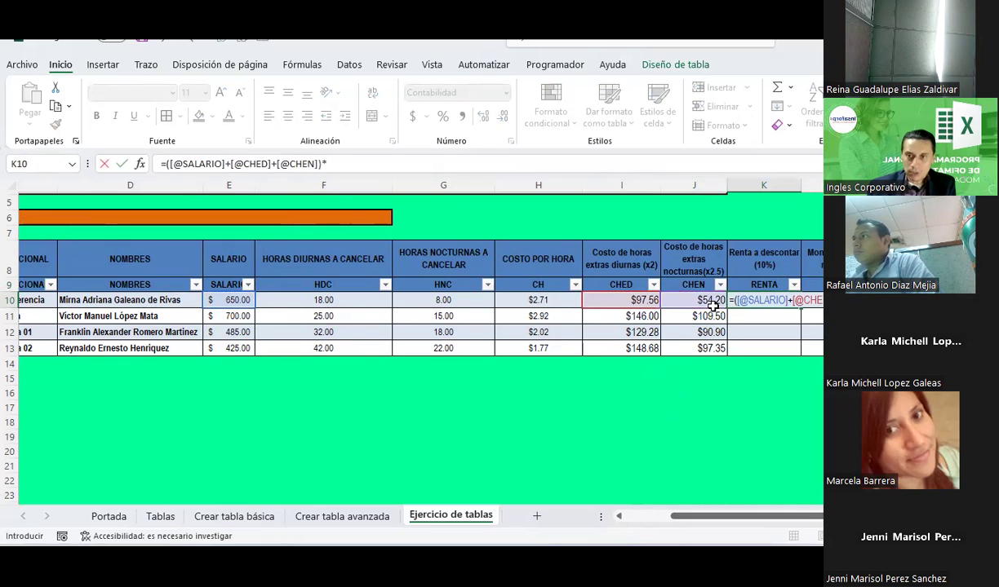
pyautogui.write('RENTA')
pyautogui.press('Return')
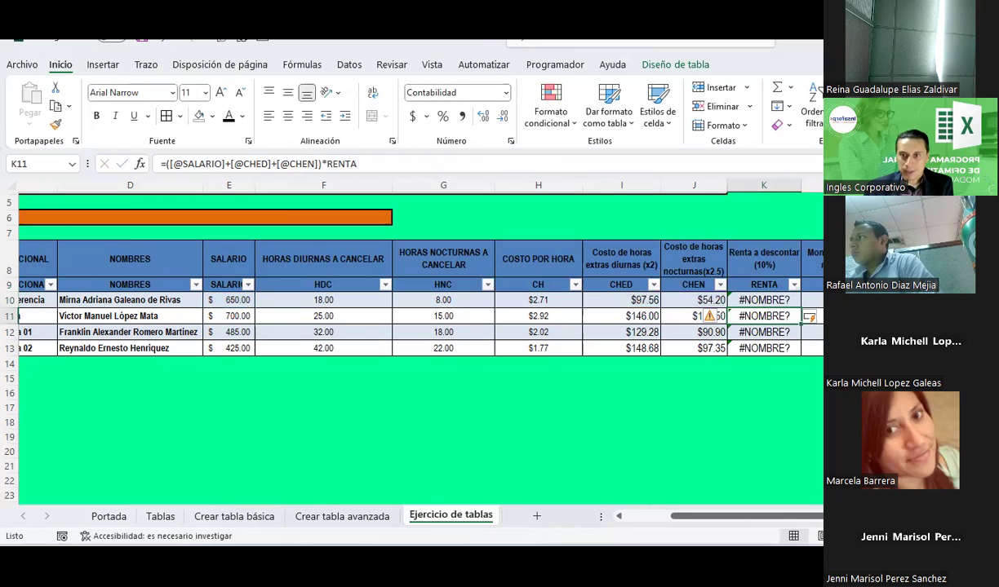
pyautogui.click(761, 302)
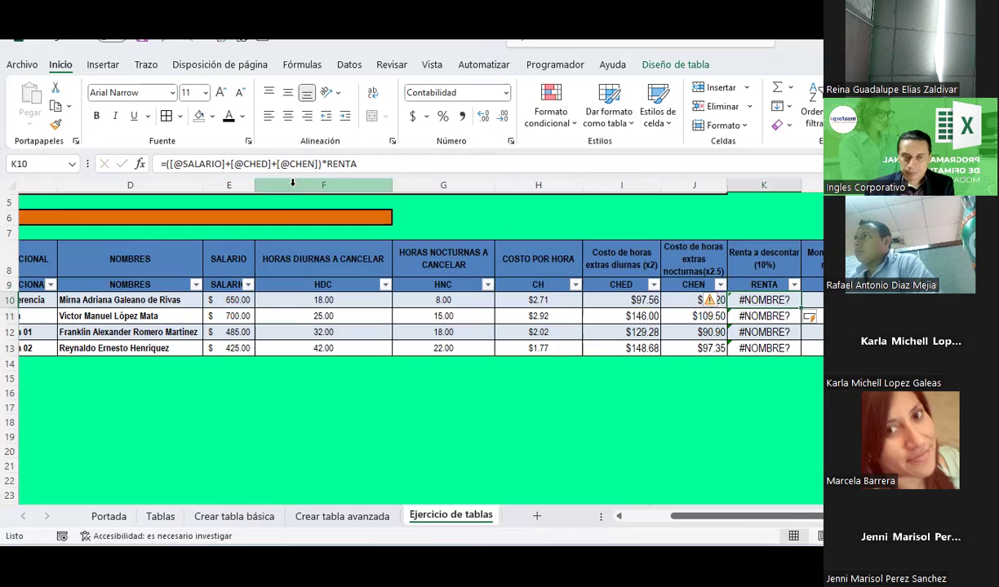
pyautogui.click(232, 163)
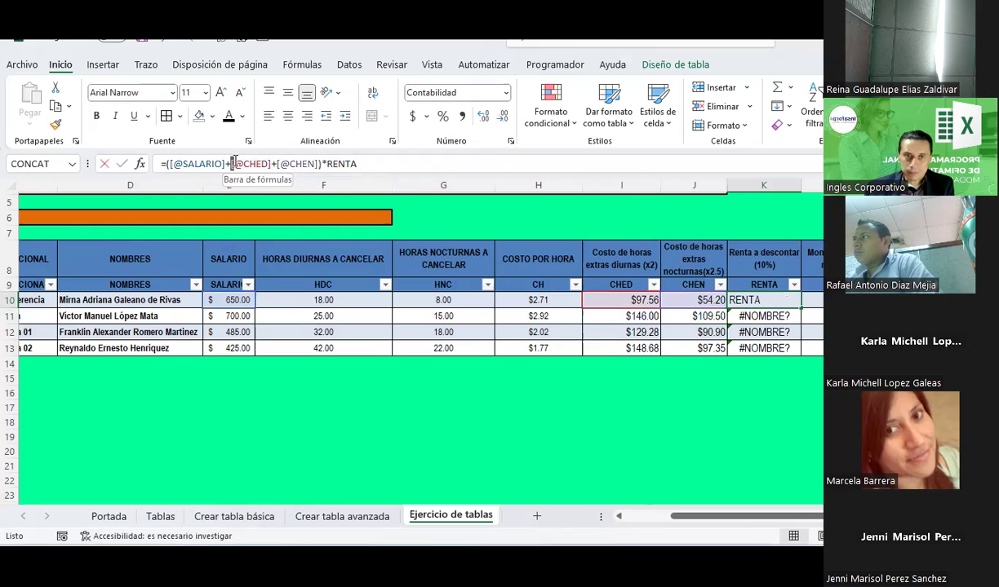
pyautogui.click(233, 163)
pyautogui.click(327, 163)
pyautogui.write('[')
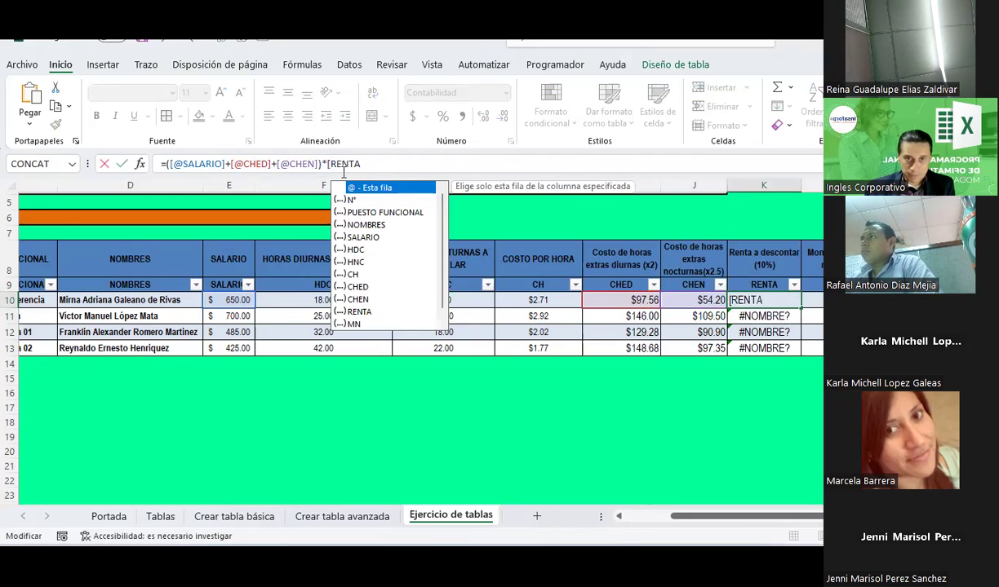
pyautogui.write('"')
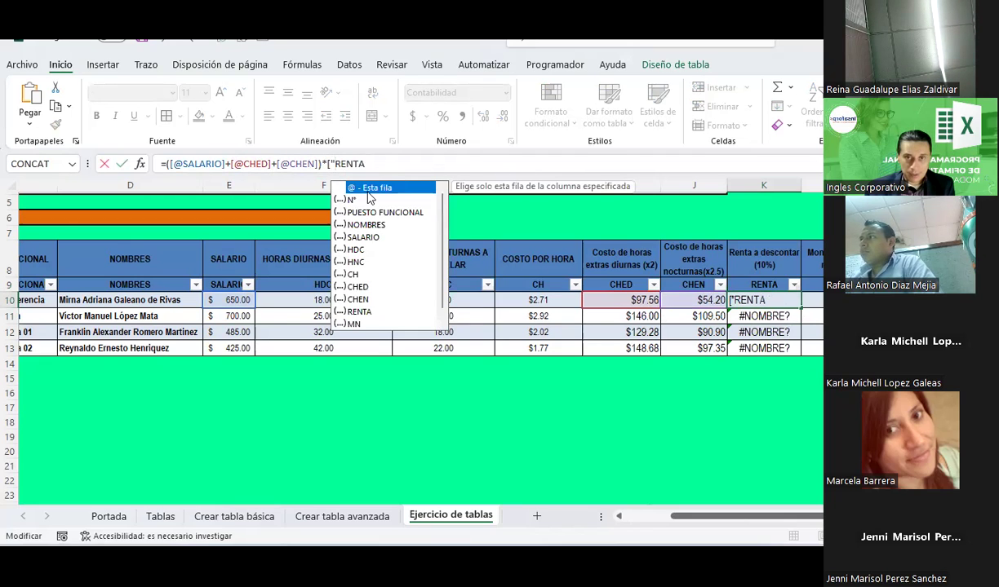
pyautogui.press('super+s')
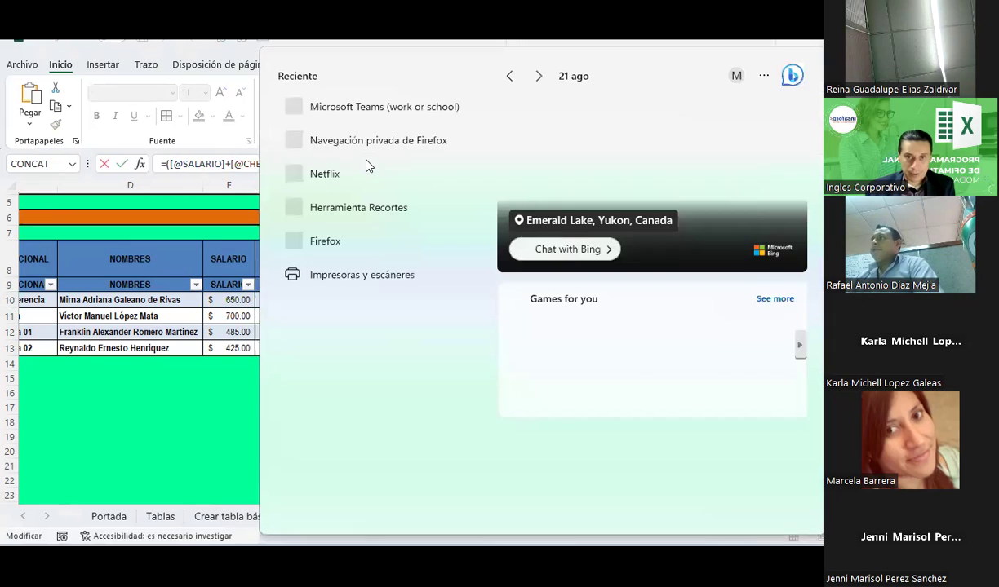
pyautogui.press('Escape')
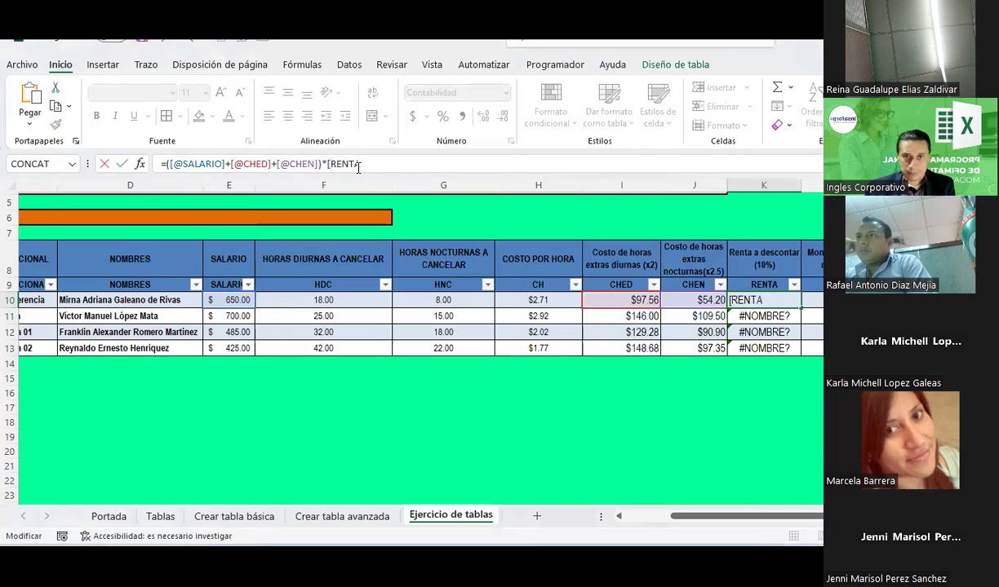
pyautogui.write('@')
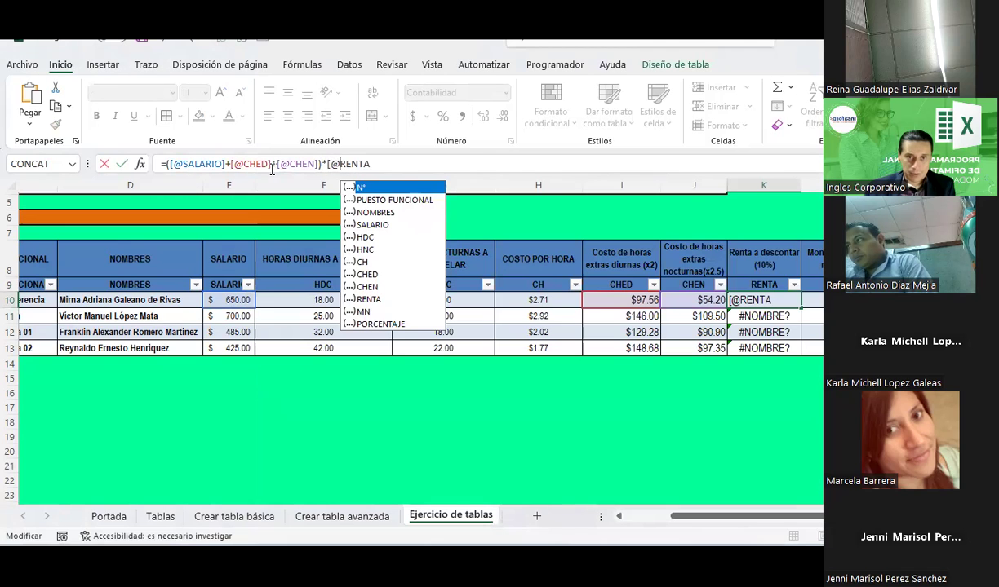
pyautogui.click(224, 164)
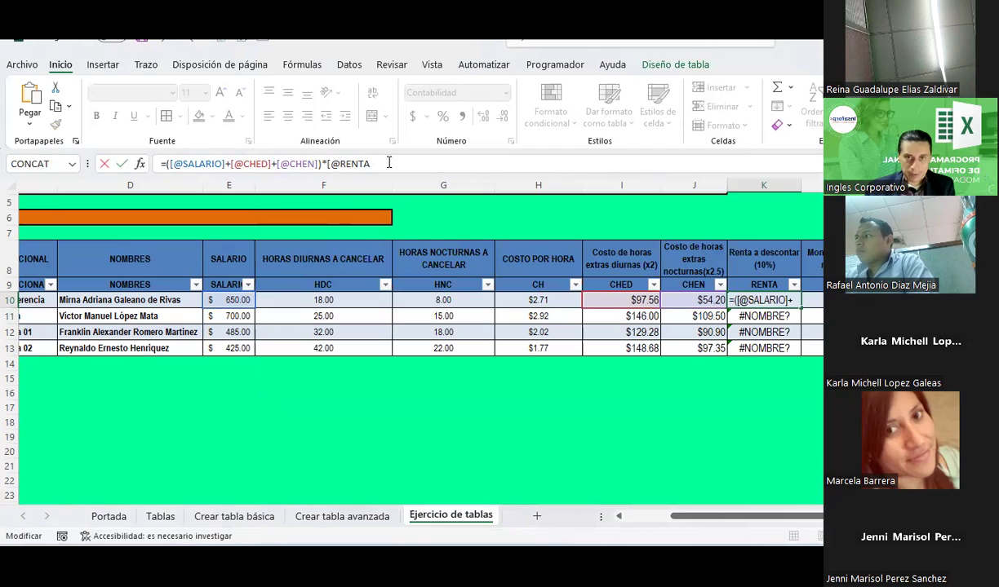
pyautogui.write(']')
pyautogui.press('Return')
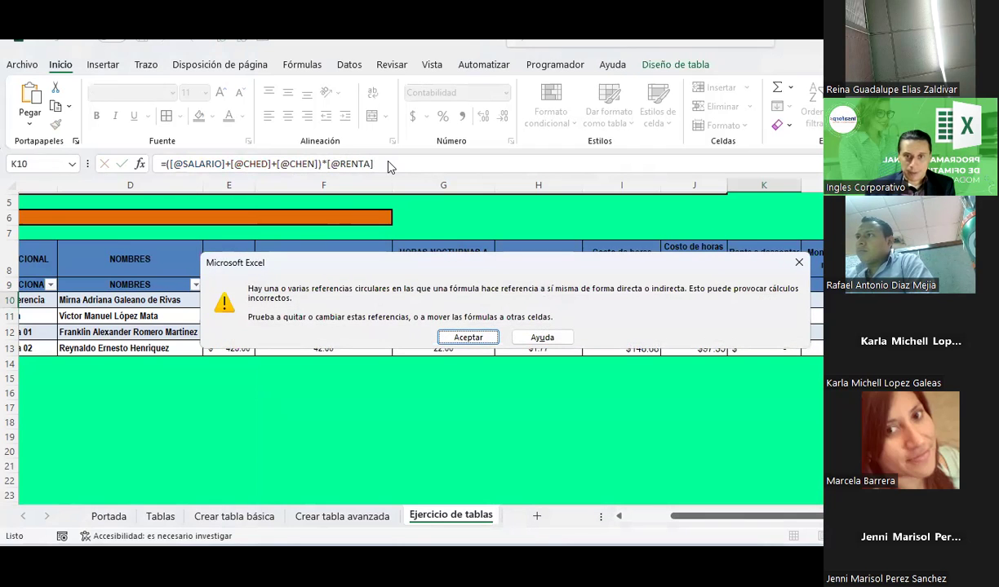
pyautogui.click(486, 338)
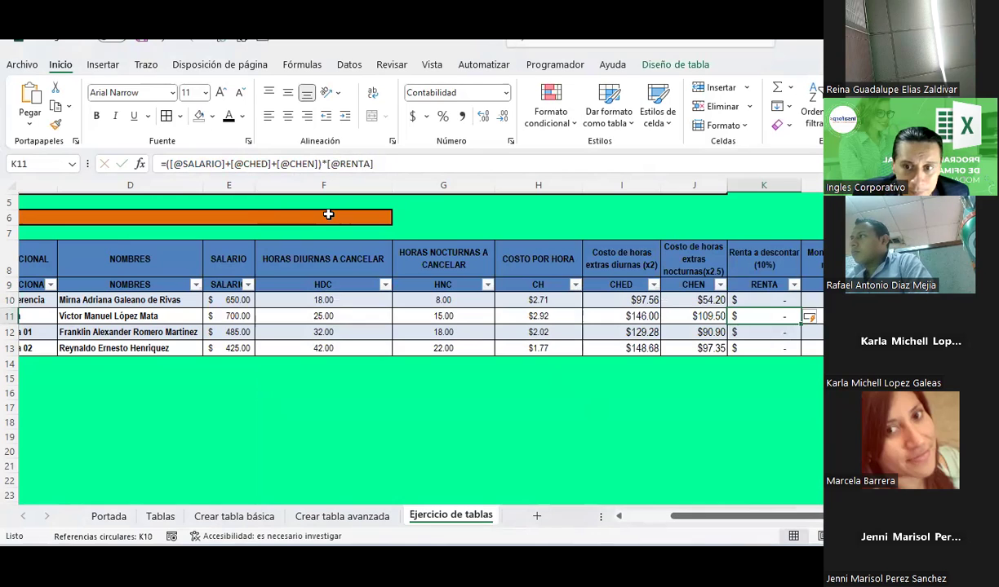
# Clear K10 and rebuild RENTA as a bracketed sum of SALARIO, CH and CHEN
pyautogui.click(768, 299)
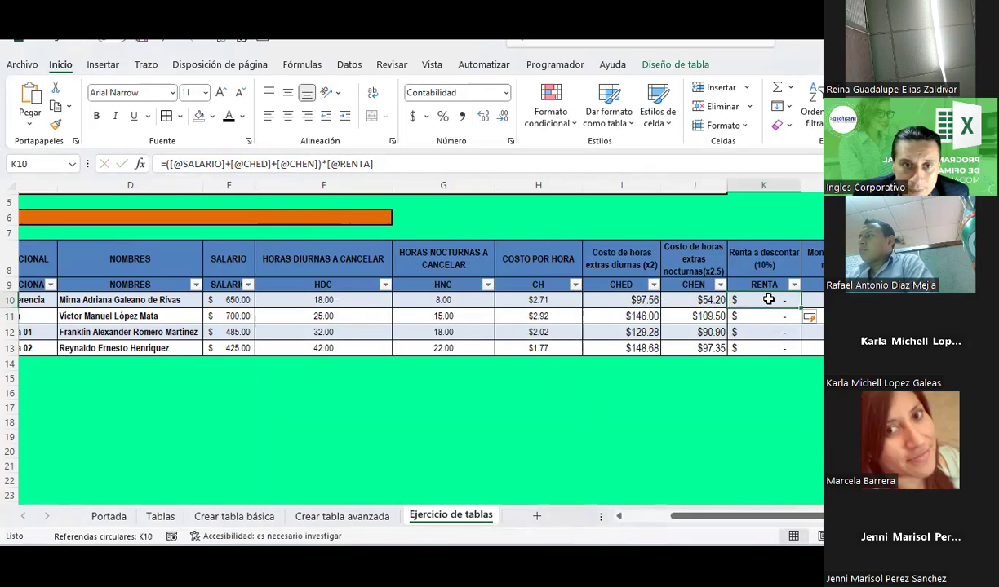
pyautogui.press('Delete')
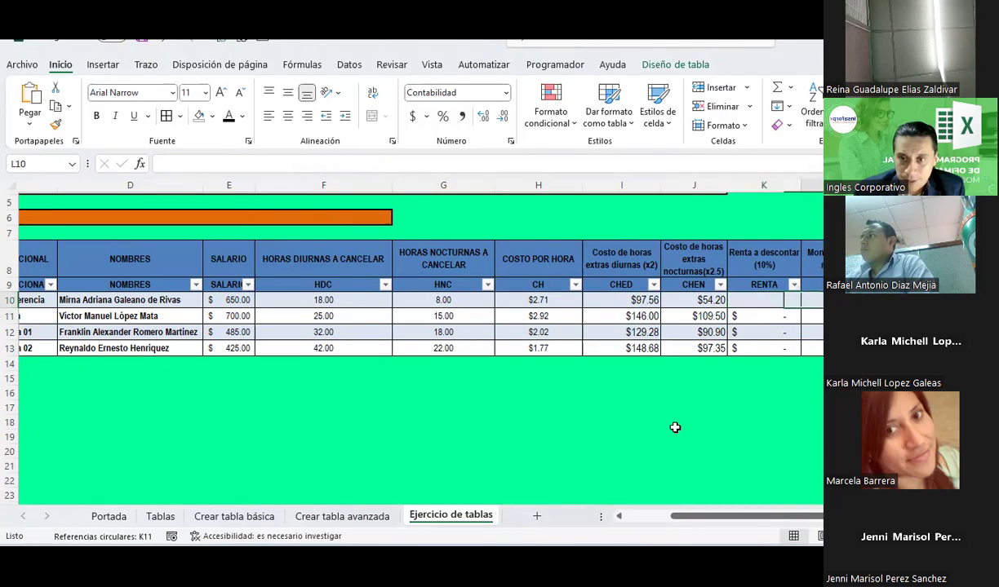
pyautogui.hscroll(2, 675, 428)
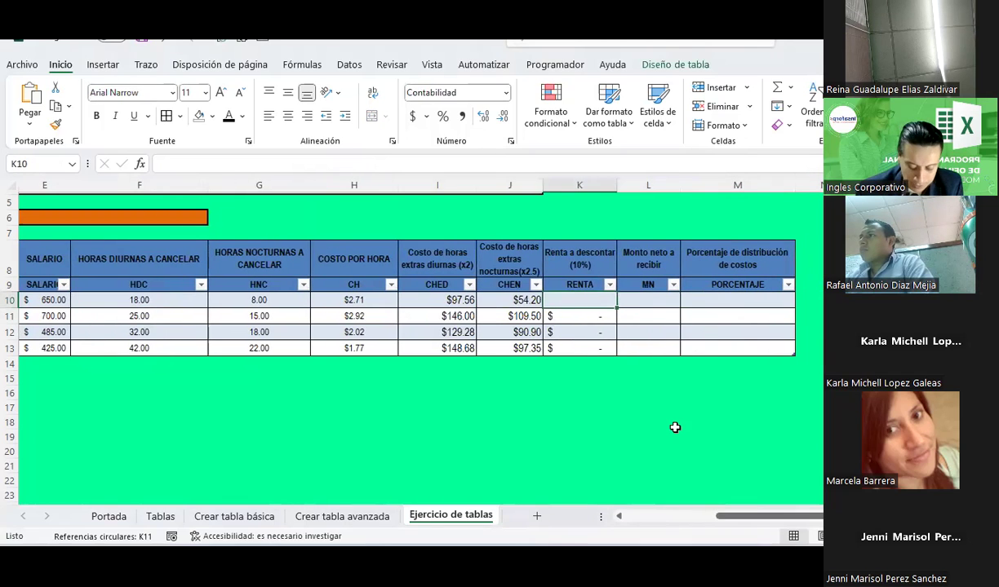
pyautogui.write('=')
pyautogui.press('Left')
pyautogui.press('Left')
pyautogui.press('Left')
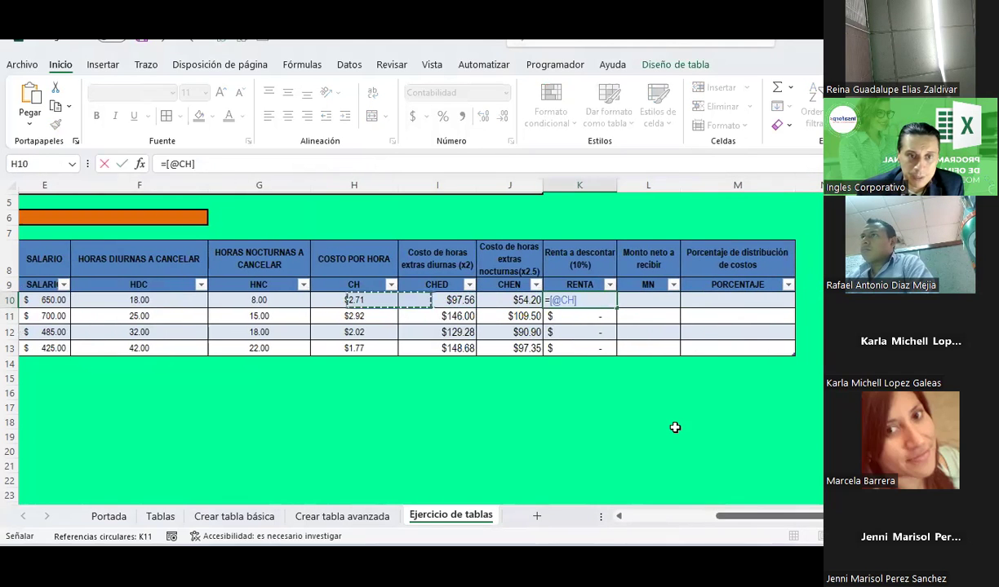
pyautogui.press('Left')
pyautogui.press('Left')
pyautogui.press('Left')
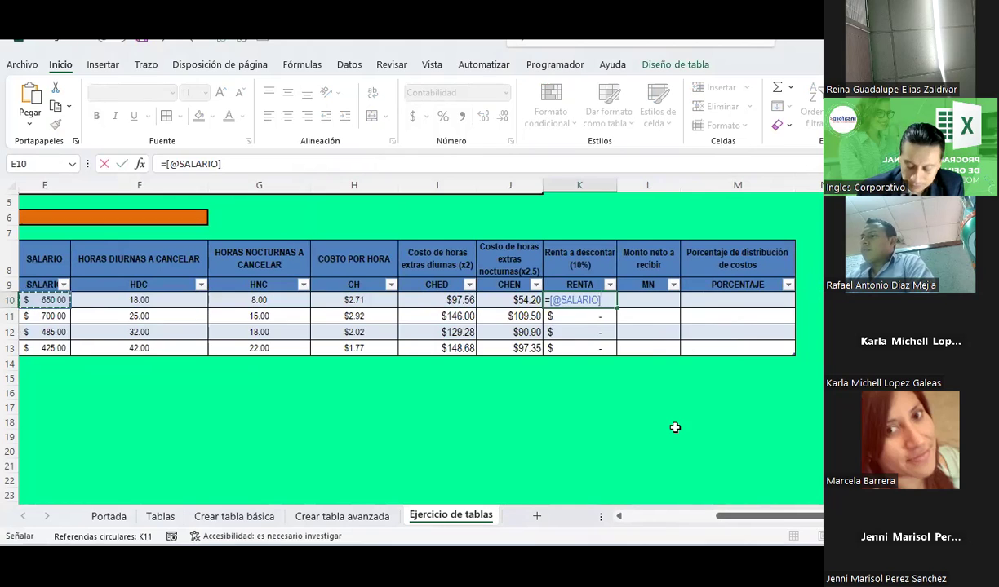
pyautogui.write('+')
pyautogui.press('Left')
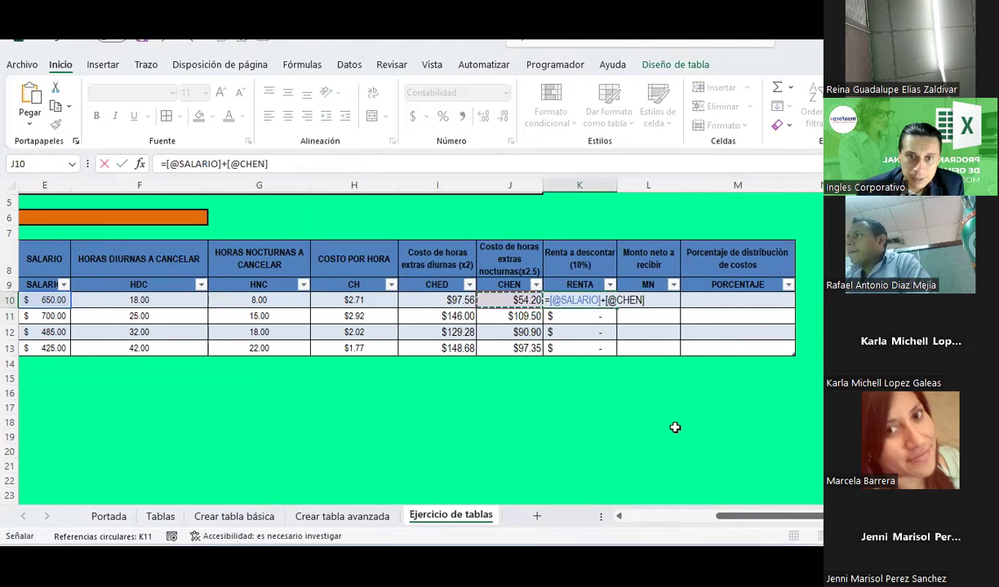
pyautogui.press('Left')
pyautogui.press('Left')
pyautogui.write('+')
pyautogui.press('Left')
pyautogui.press('Left')
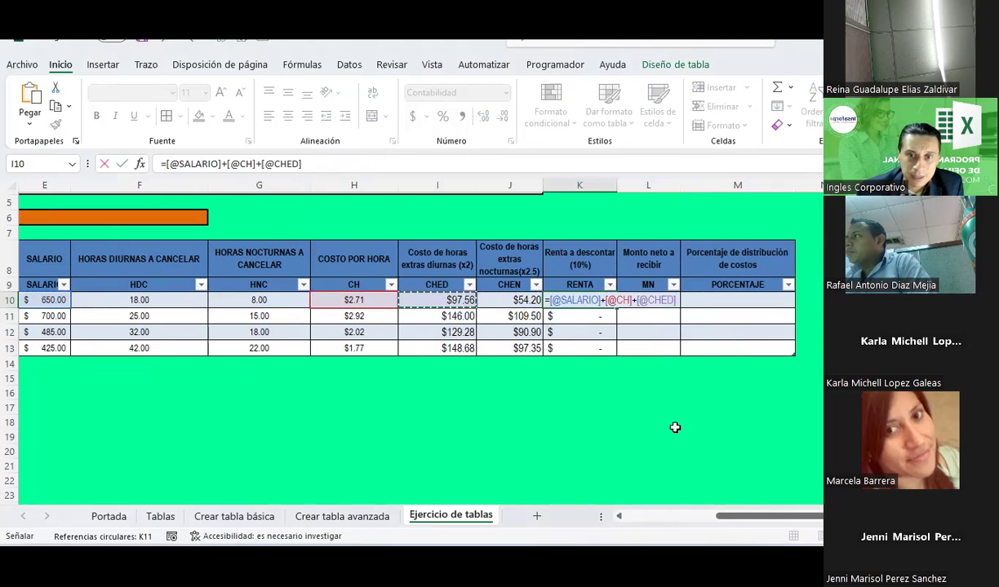
pyautogui.click(165, 164)
pyautogui.write('(')
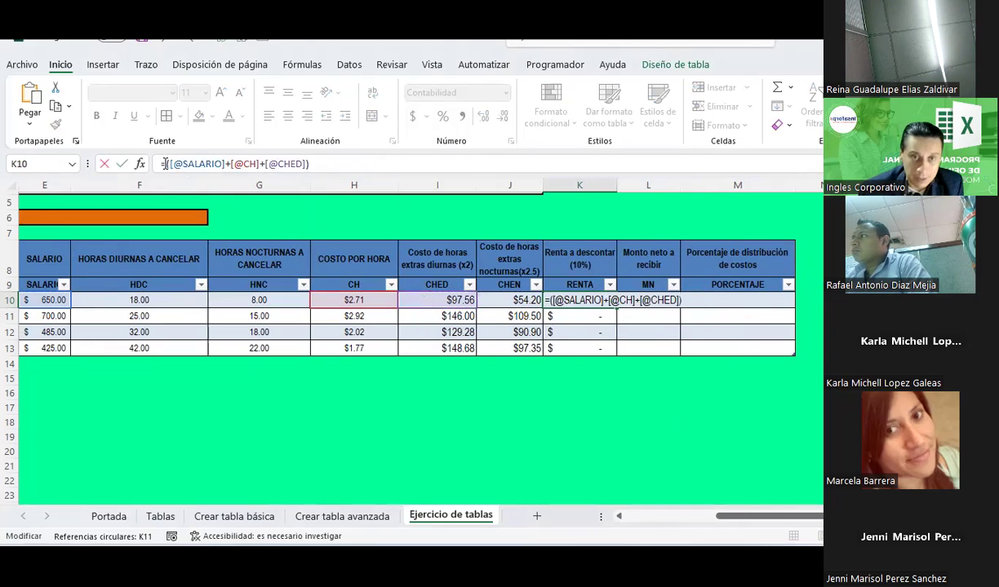
pyautogui.press('Return')
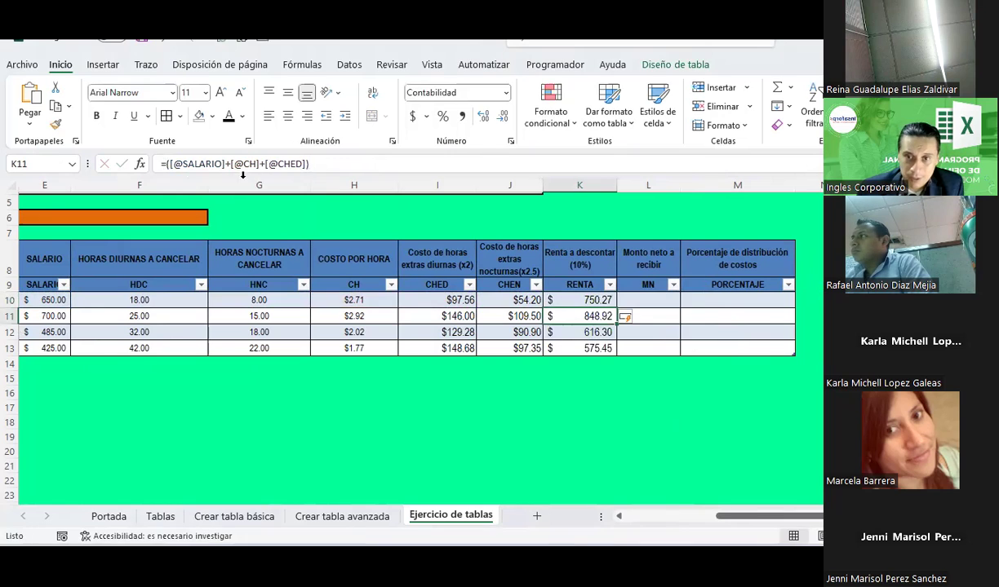
pyautogui.click(577, 299)
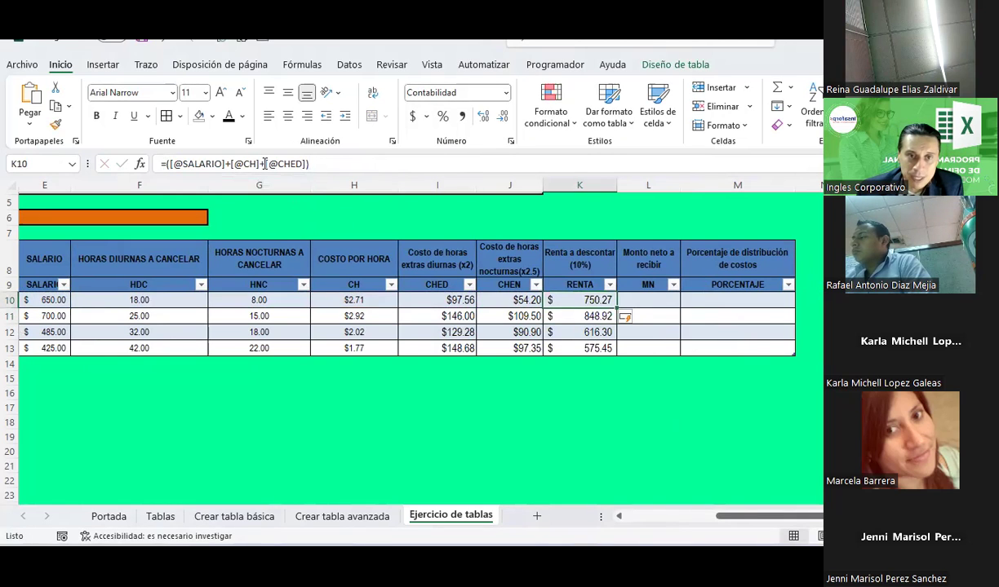
pyautogui.moveTo(266, 163); pyautogui.dragTo(308, 163)
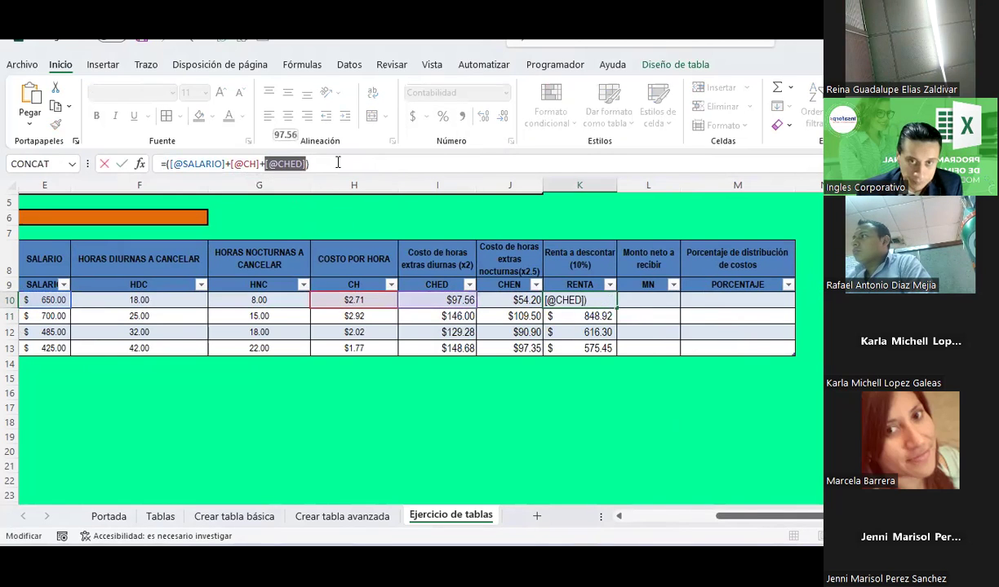
pyautogui.click(337, 162)
pyautogui.write('[@CHED])*[@')
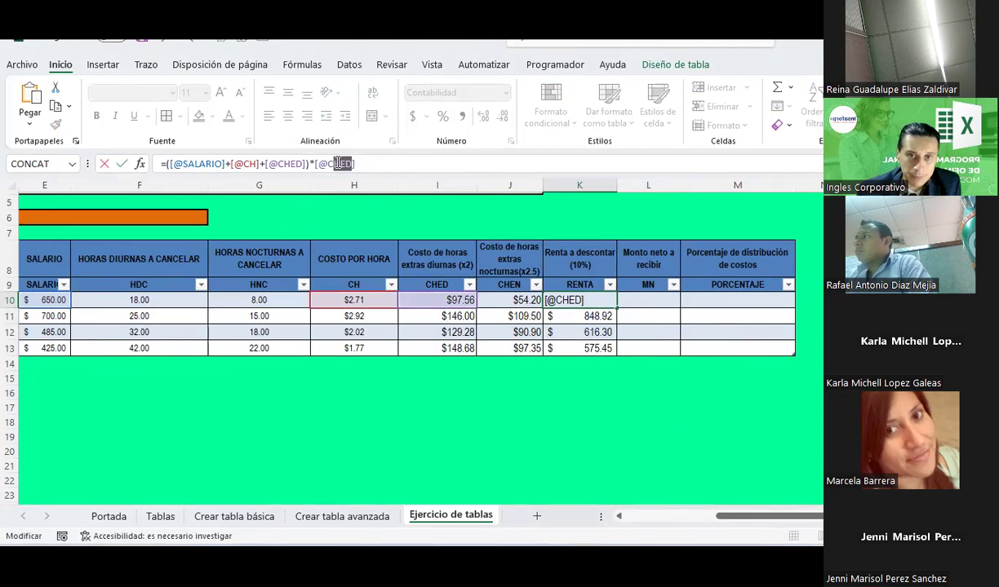
pyautogui.write('RENTA')
pyautogui.press('Return')
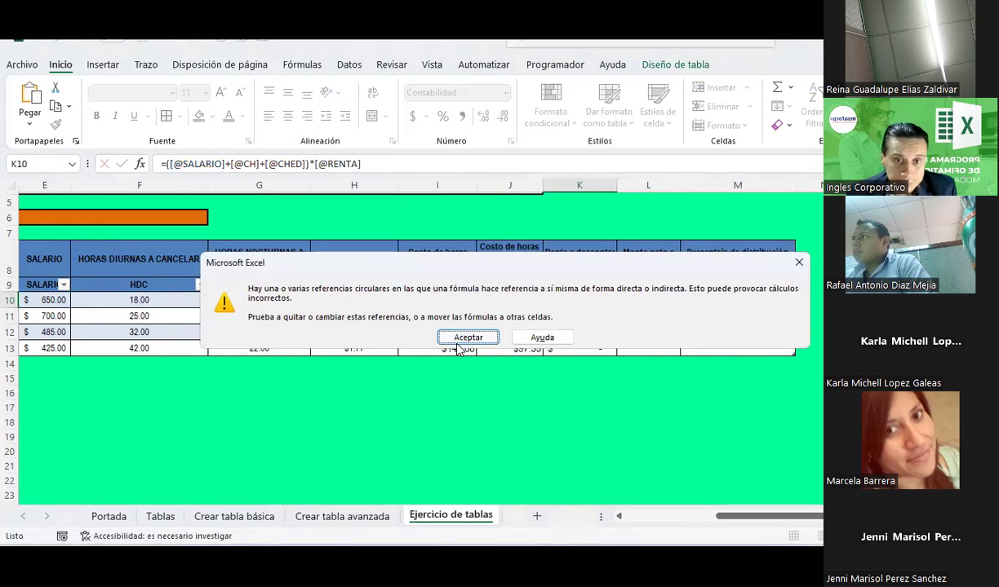
pyautogui.click(467, 337)
# Delete K10's circular formula and widen column J so its heading wraps
pyautogui.click(569, 301)
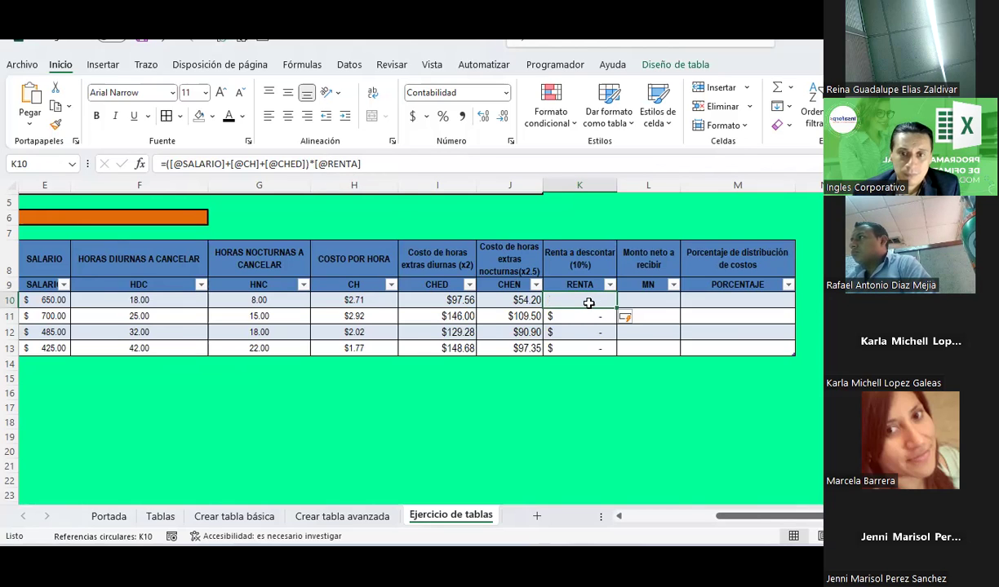
pyautogui.press('Delete')
pyautogui.moveTo(542, 186); pyautogui.dragTo(614, 205)
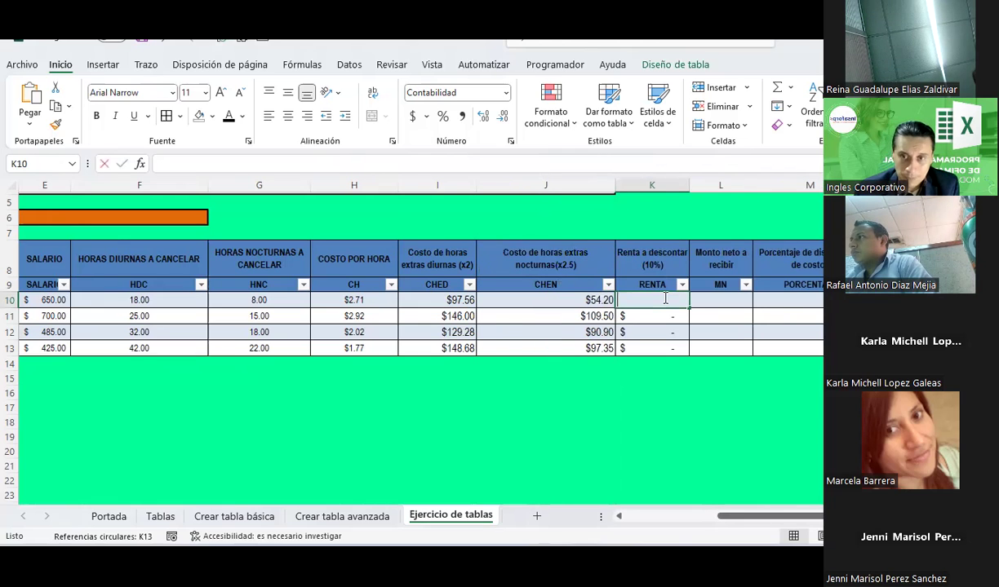
# Start a new summing formula of CH, CHED and CHEN in K10, then cancel it
pyautogui.write('=(')
pyautogui.press('Left')
pyautogui.press('Left')
pyautogui.press('Left')
pyautogui.press('Left')
pyautogui.press('Left')
pyautogui.press('Left')
pyautogui.press('Left')
pyautogui.press('Right')
pyautogui.write('+')
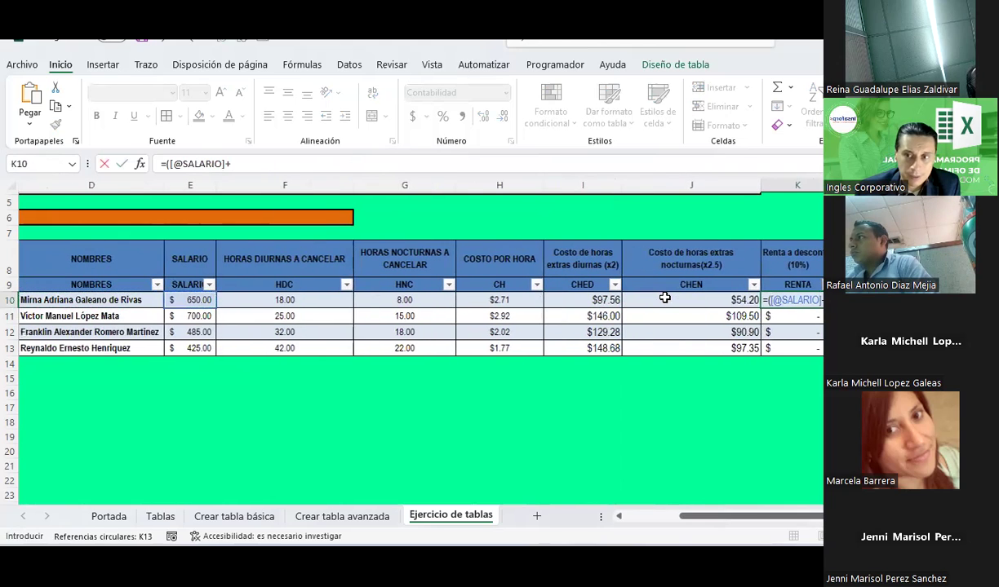
pyautogui.press('Left')
pyautogui.press('Left')
pyautogui.press('Left')
pyautogui.press('Right')
pyautogui.write('+')
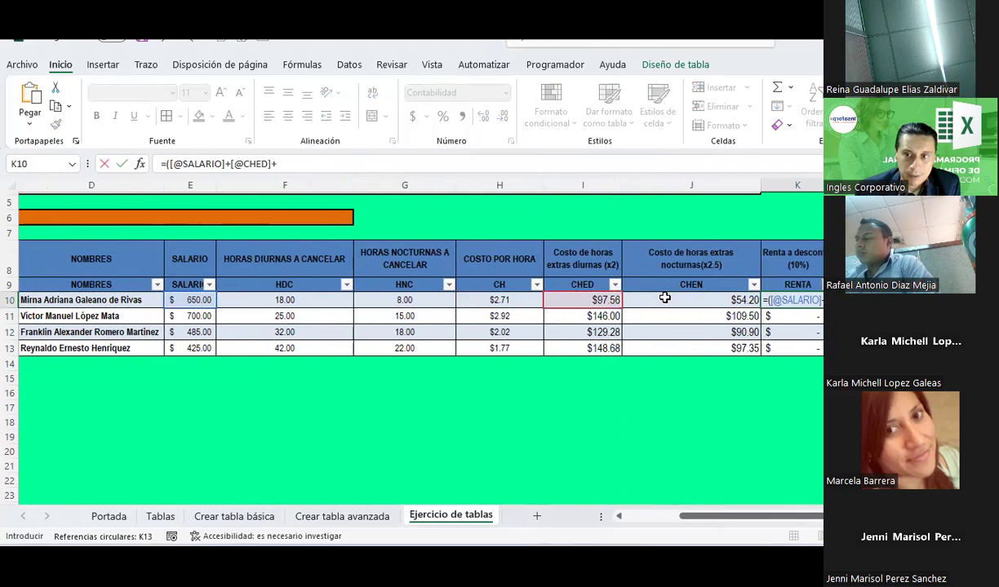
pyautogui.press('Right')
pyautogui.write('+')
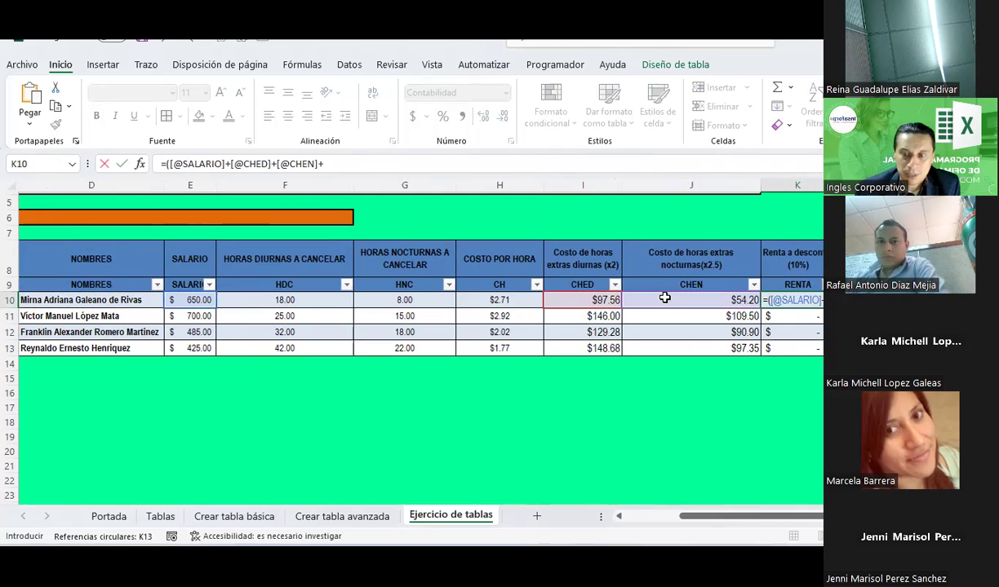
pyautogui.press('Escape')
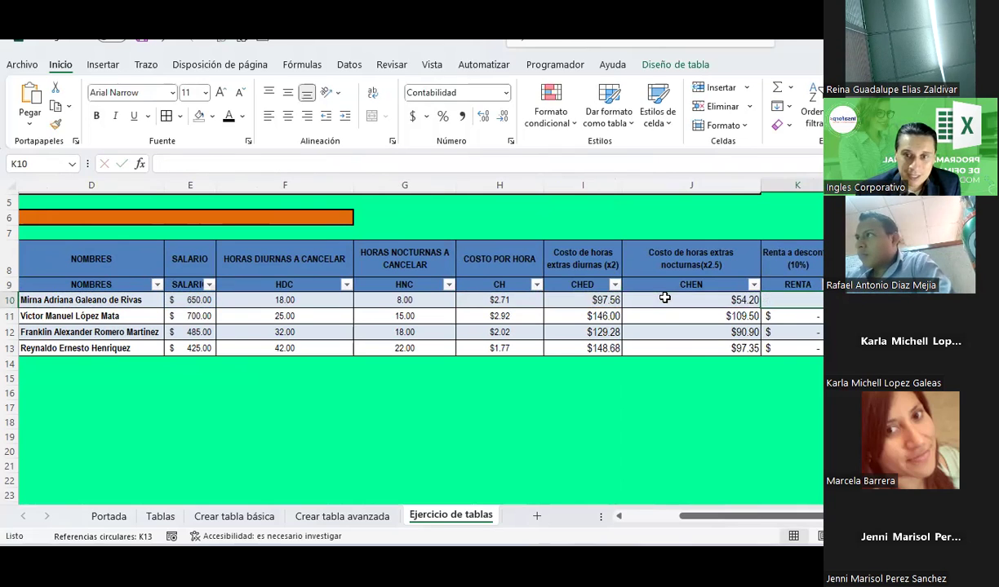
pyautogui.moveTo(760, 185); pyautogui.dragTo(688, 185)
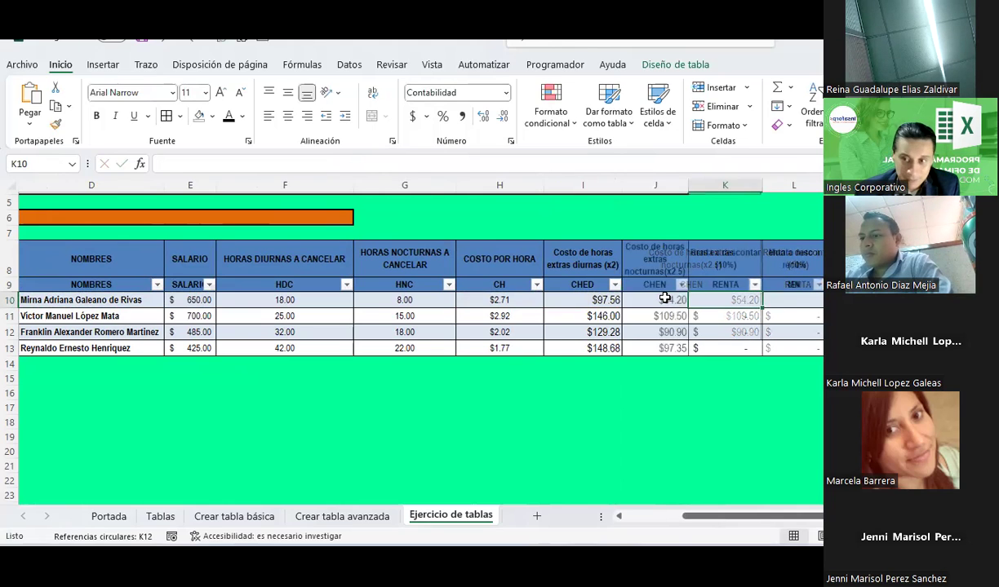
pyautogui.hotkey('ctrl', 'z')
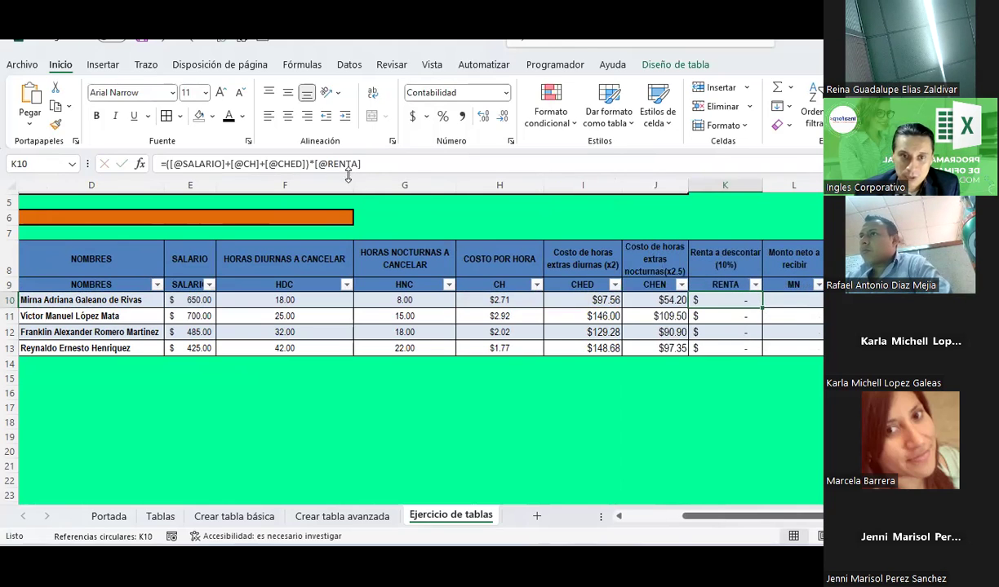
pyautogui.moveTo(317, 164); pyautogui.dragTo(403, 171)
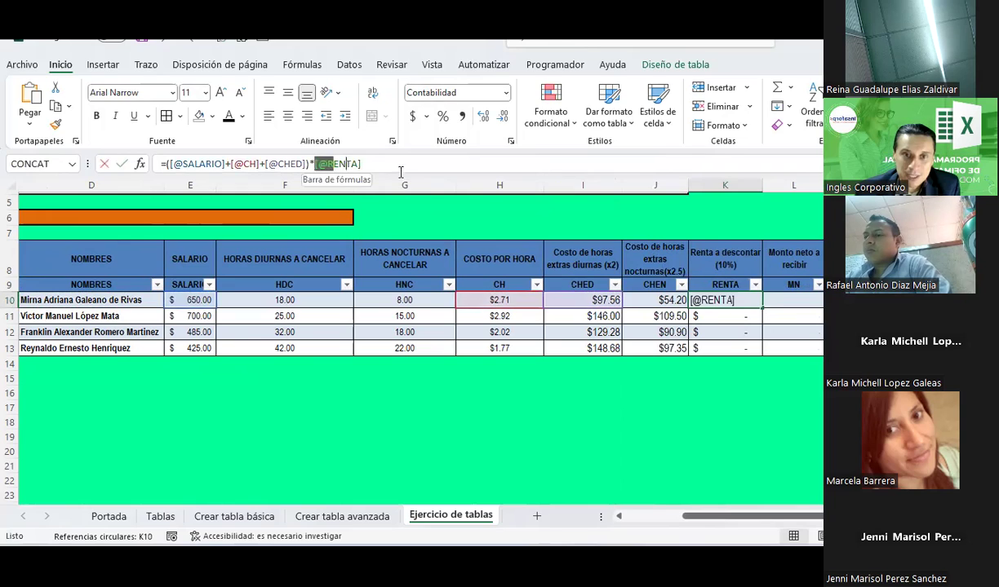
pyautogui.write('10%')
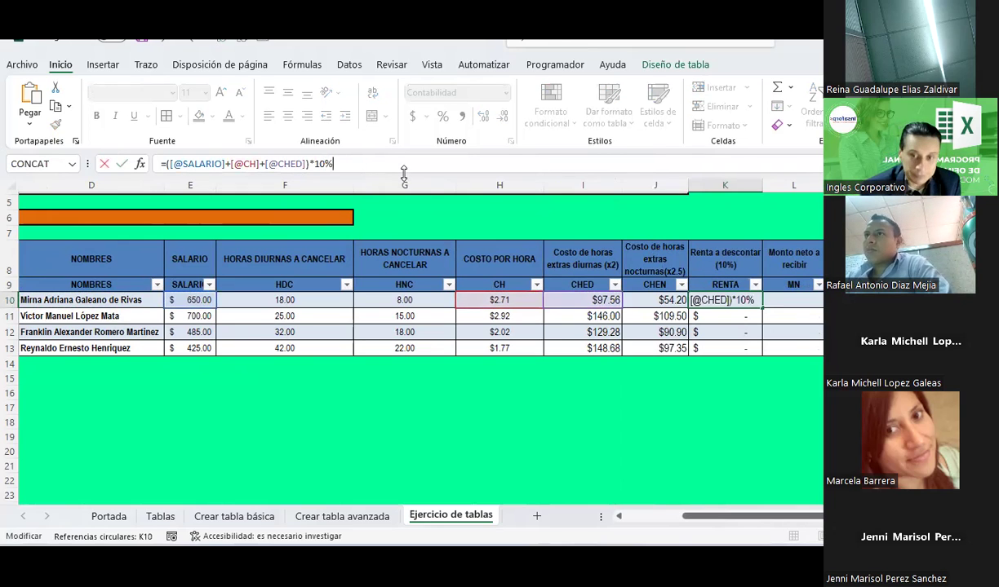
pyautogui.press('Return')
# Autofit column K and narrow column F
pyautogui.click(740, 301)
pyautogui.doubleClick(760, 181)
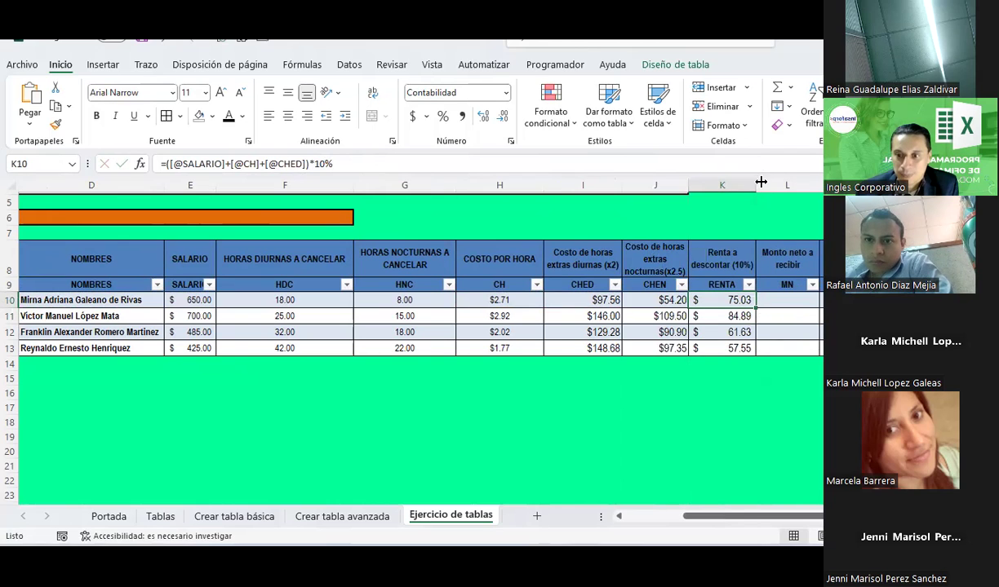
pyautogui.moveTo(353, 185); pyautogui.dragTo(297, 182)
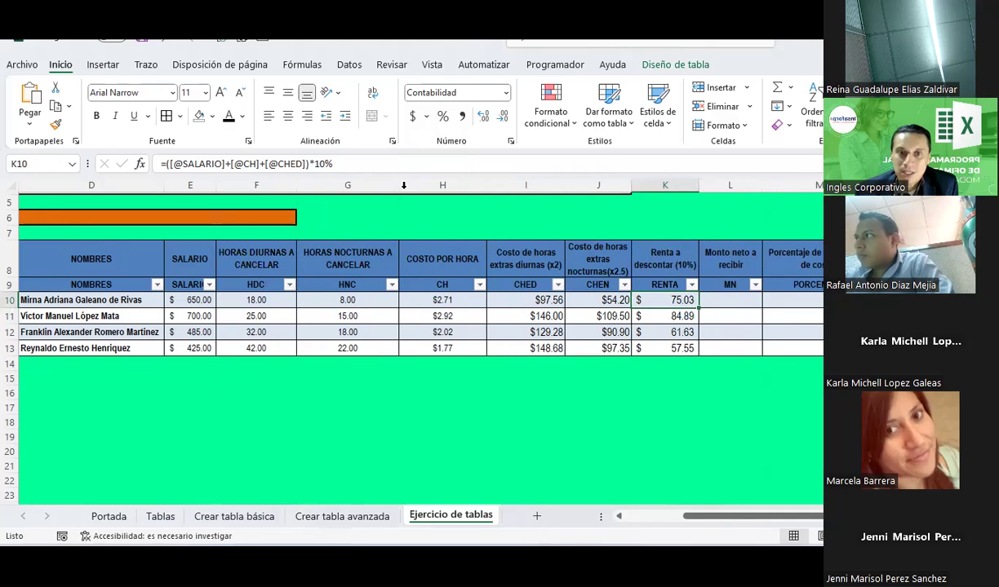
# Narrow the HORAS NOCTURNAS (G) and COSTO POR HORA (H) columns slightly
pyautogui.moveTo(399, 185); pyautogui.dragTo(391, 186)
pyautogui.click(471, 185)
pyautogui.scroll(1, 477, 186)
pyautogui.moveTo(478, 186); pyautogui.dragTo(467, 186)
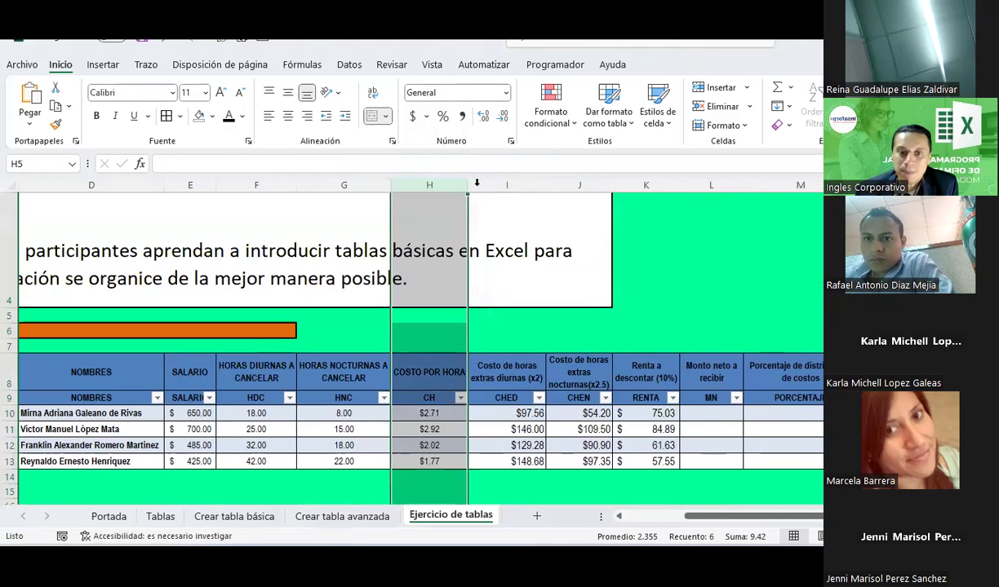
pyautogui.moveTo(661, 517); pyautogui.dragTo(644, 517)
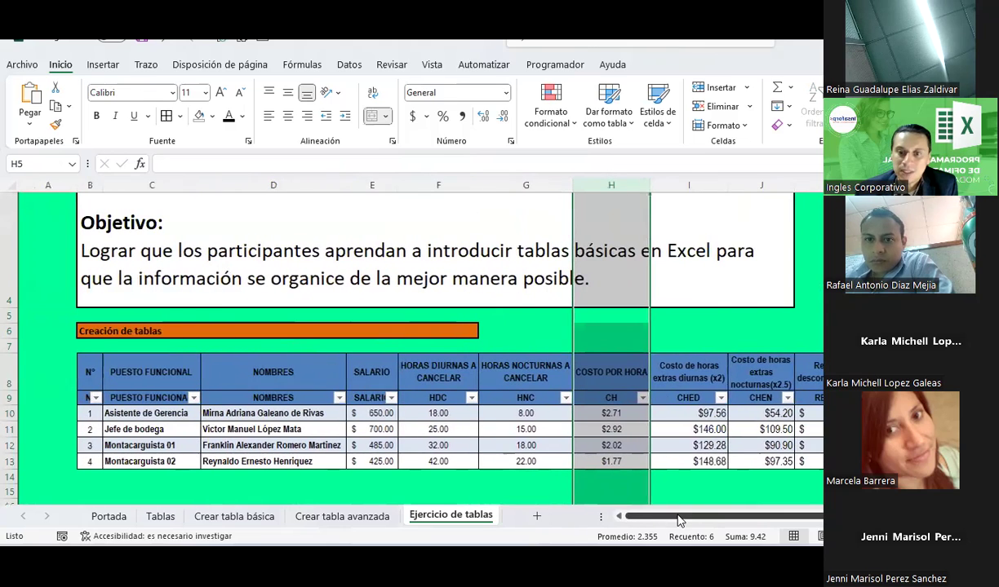
pyautogui.scroll(-1, 331, 386)
# Check the F8/F9 headings and the CHEN and CHED formulas, then select header row 9
pyautogui.click(331, 386)
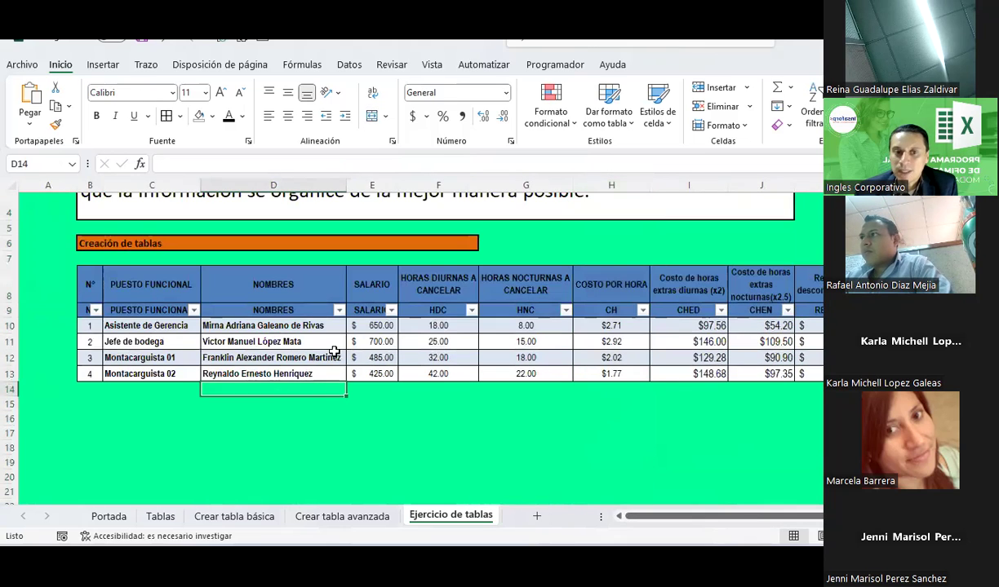
pyautogui.click(434, 310)
pyautogui.click(432, 287)
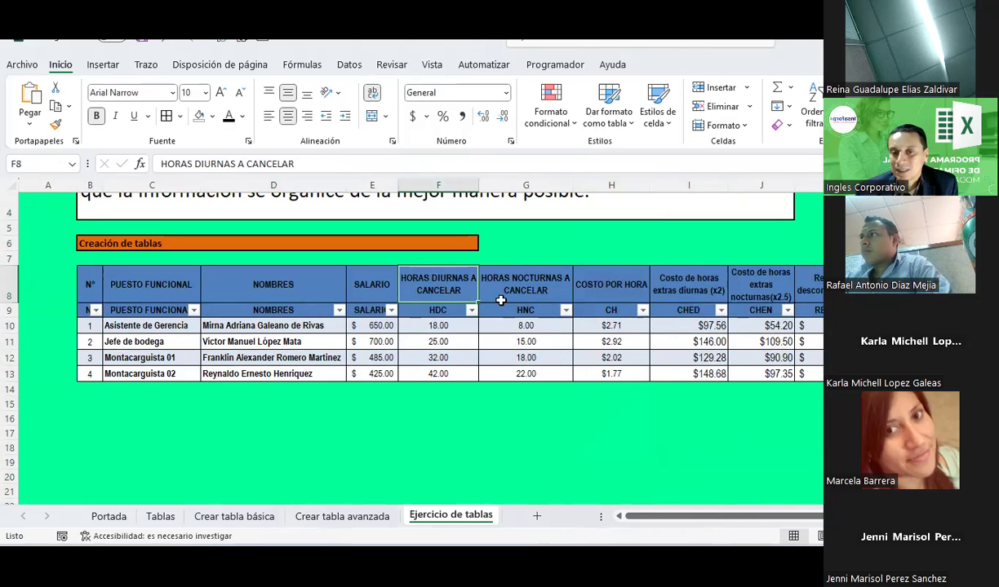
pyautogui.click(759, 327)
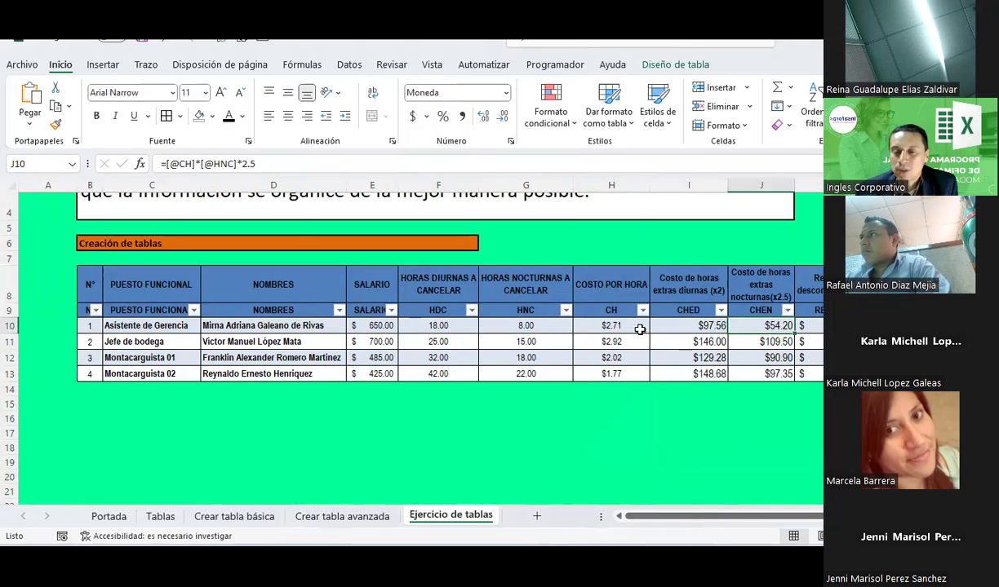
pyautogui.click(690, 326)
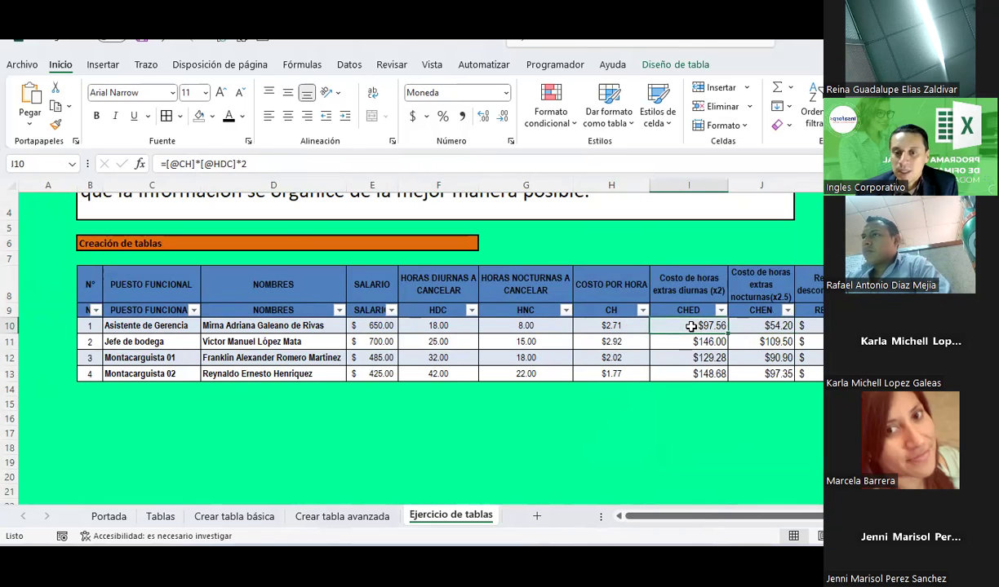
pyautogui.click(79, 311)
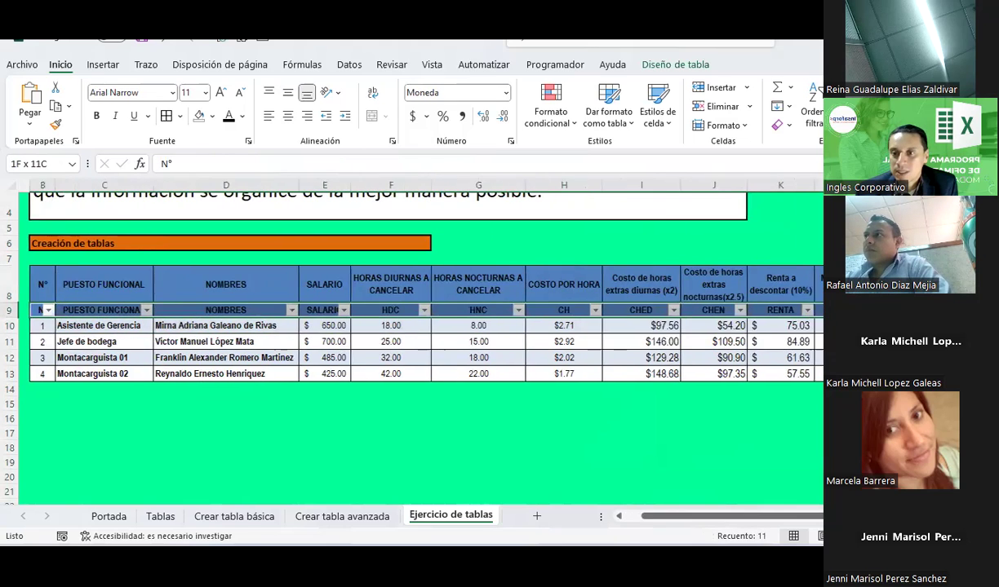
pyautogui.hotkey('shift', 'Right')
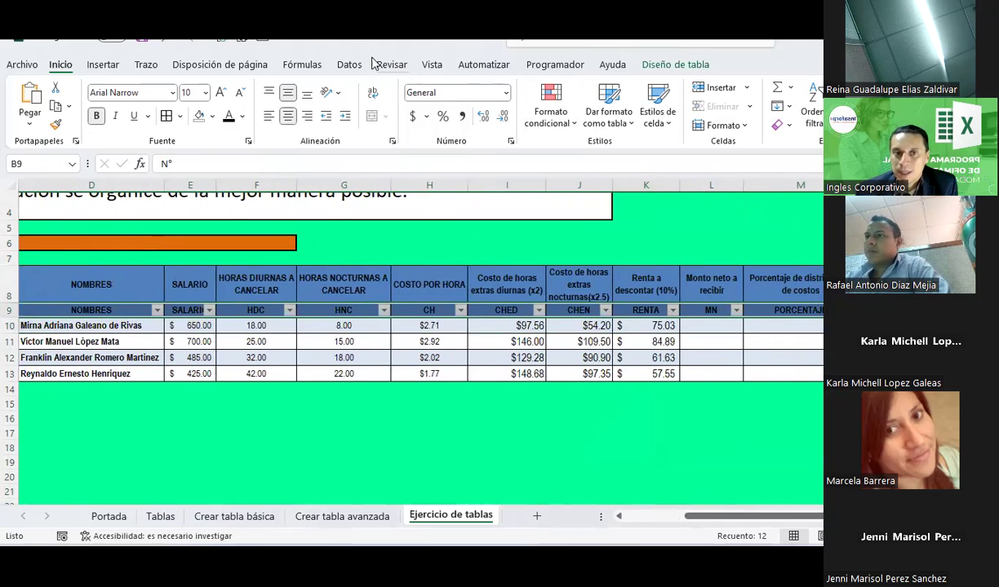
# Turn off the filter arrows on the table's abbreviated header row
pyautogui.click(351, 64)
pyautogui.click(516, 102)
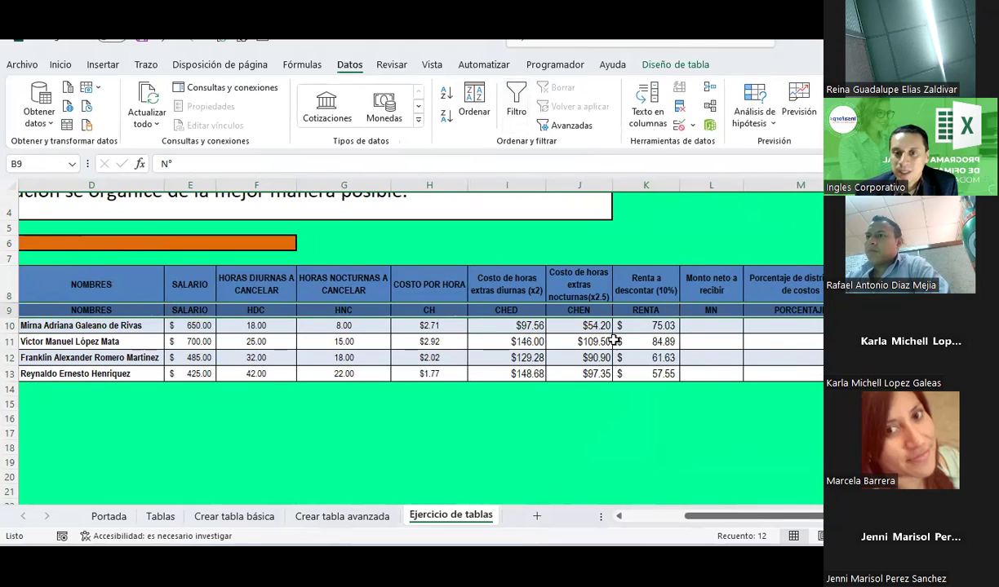
pyautogui.click(586, 326)
pyautogui.click(588, 310)
pyautogui.press('Right')
pyautogui.press('Right')
pyautogui.press('Right')
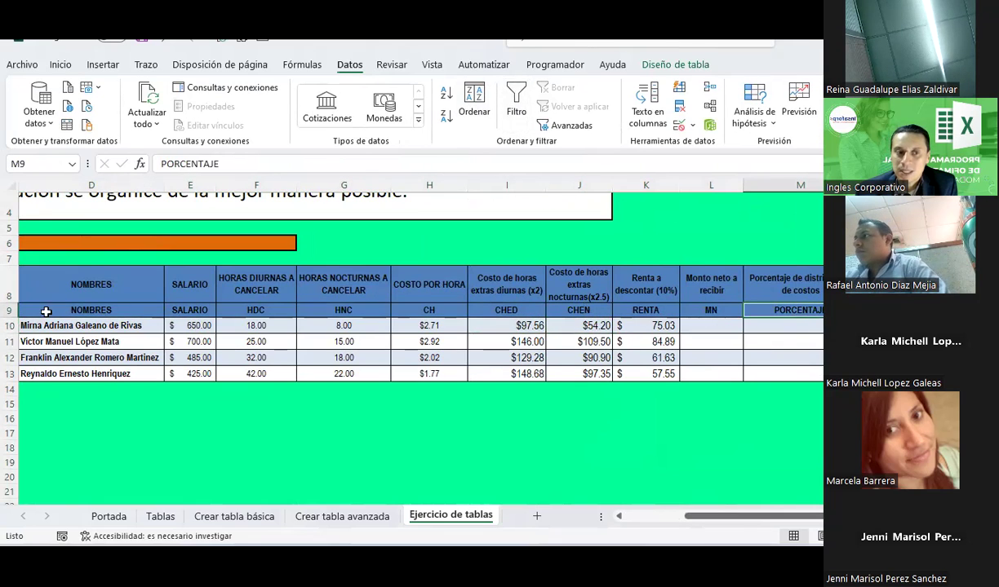
# Hide then unhide header row 9, and add a new row 14 to Tabla2
pyautogui.click(9, 310)
pyautogui.rightClick(10, 311)
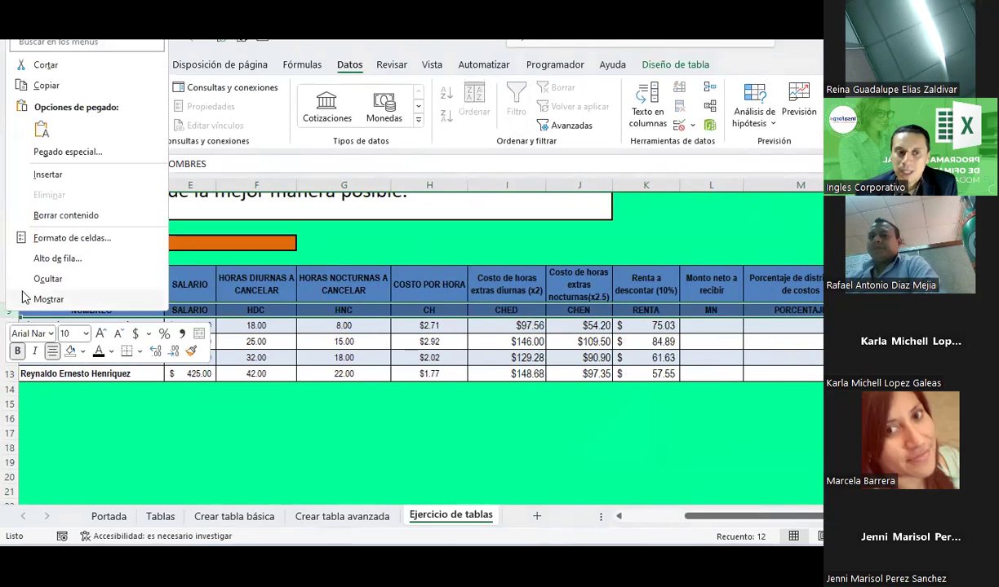
pyautogui.click(40, 280)
pyautogui.click(459, 372)
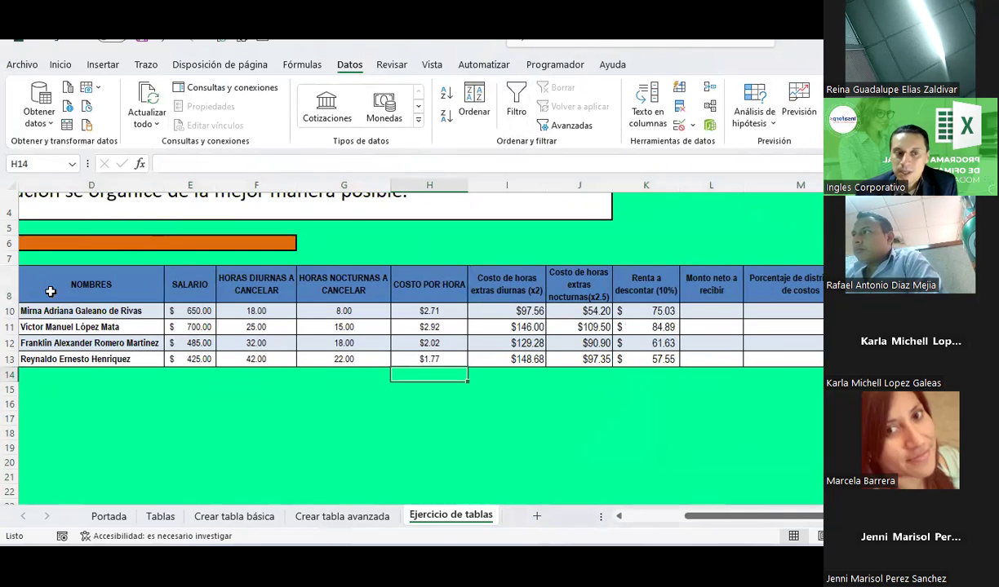
pyautogui.moveTo(10, 290)
pyautogui.mouseDown()
pyautogui.moveTo(10, 311)
pyautogui.moveTo(43, 317)
pyautogui.mouseUp()
pyautogui.rightClick(75, 327)
pyautogui.click(16, 298)
pyautogui.rightClick(45, 318)
pyautogui.click(72, 303)
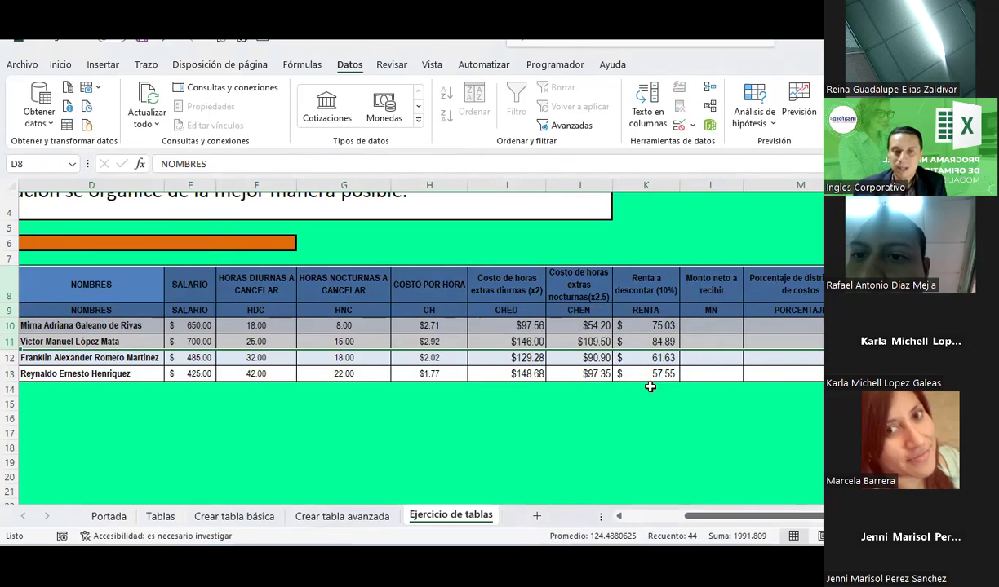
pyautogui.click(776, 374)
pyautogui.press('Tab')
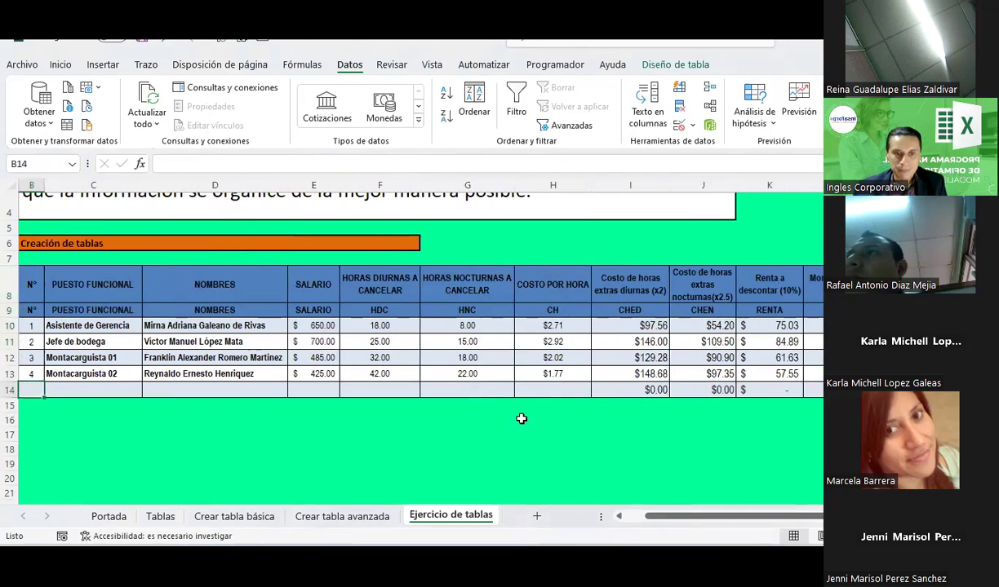